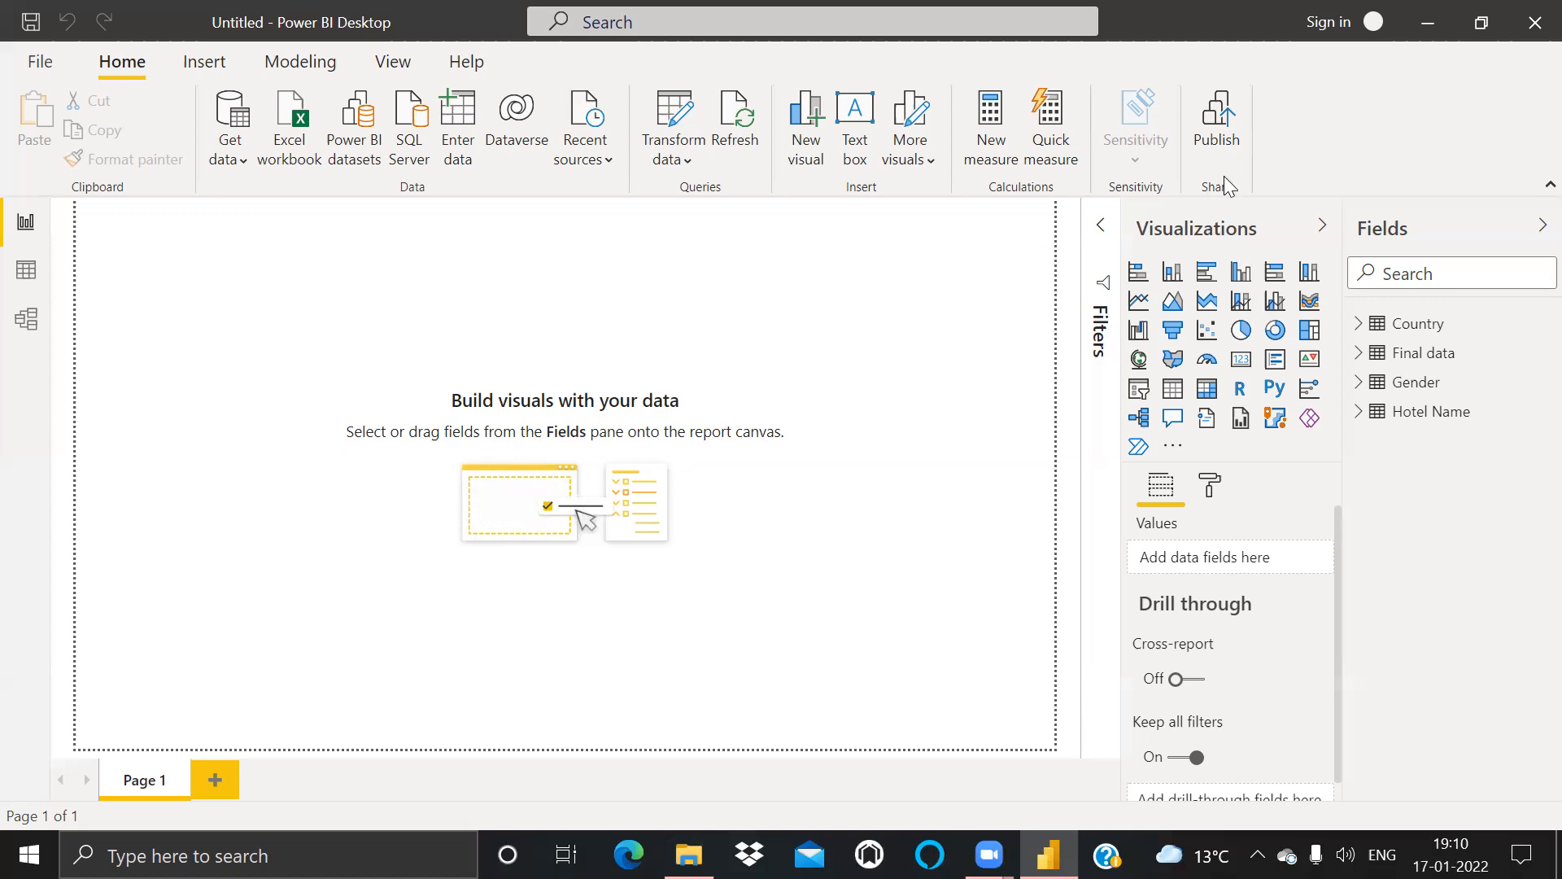
Step: Create a new calculated table and name it Date Table in its formula
left_click(1431, 330)
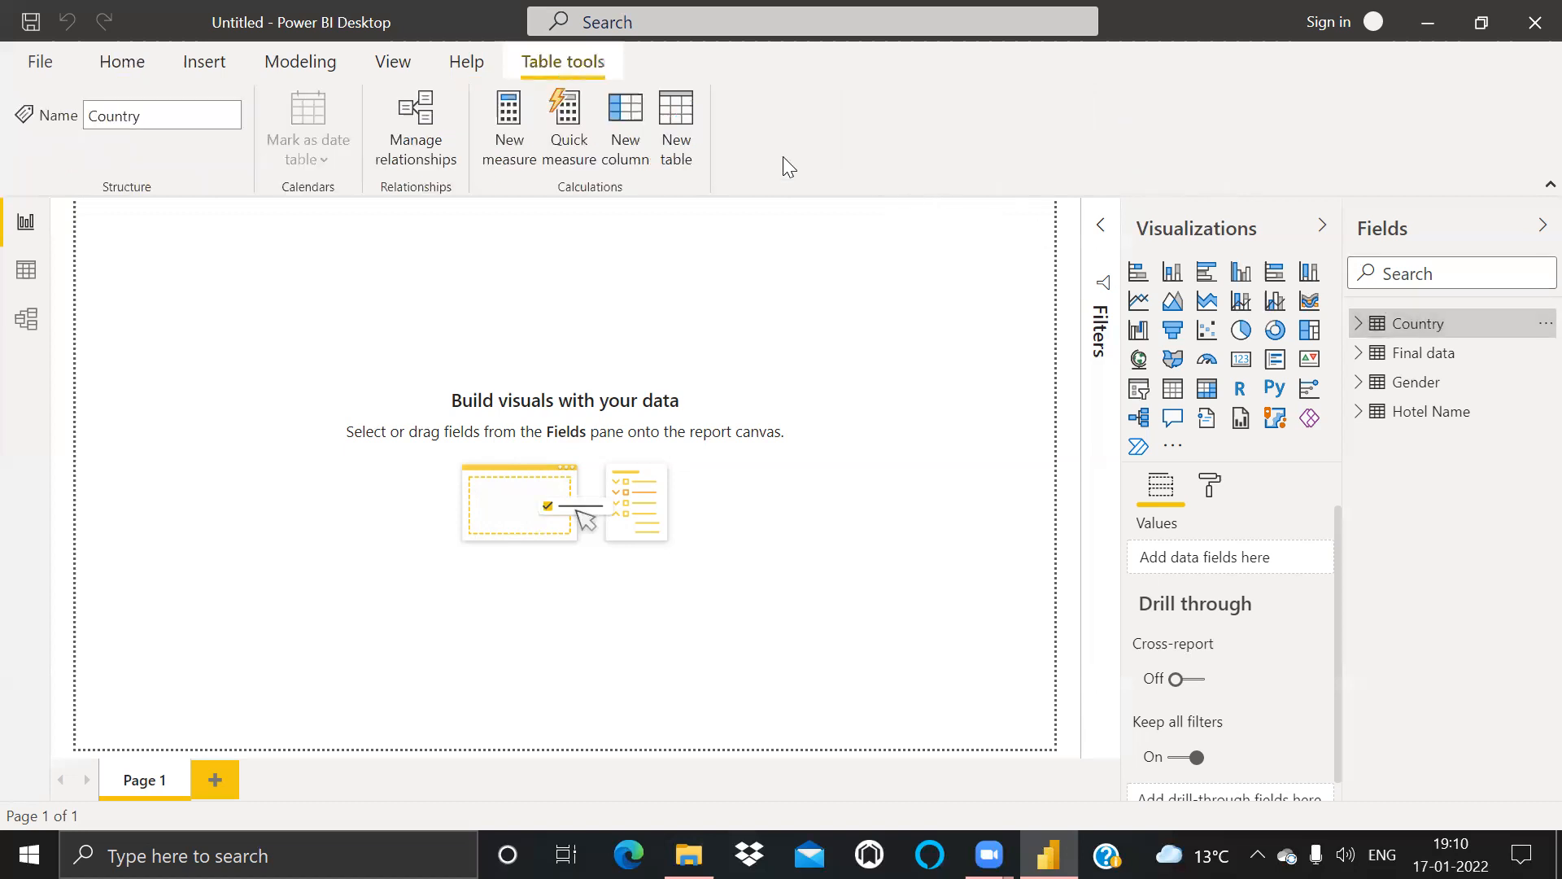
left_click(676, 128)
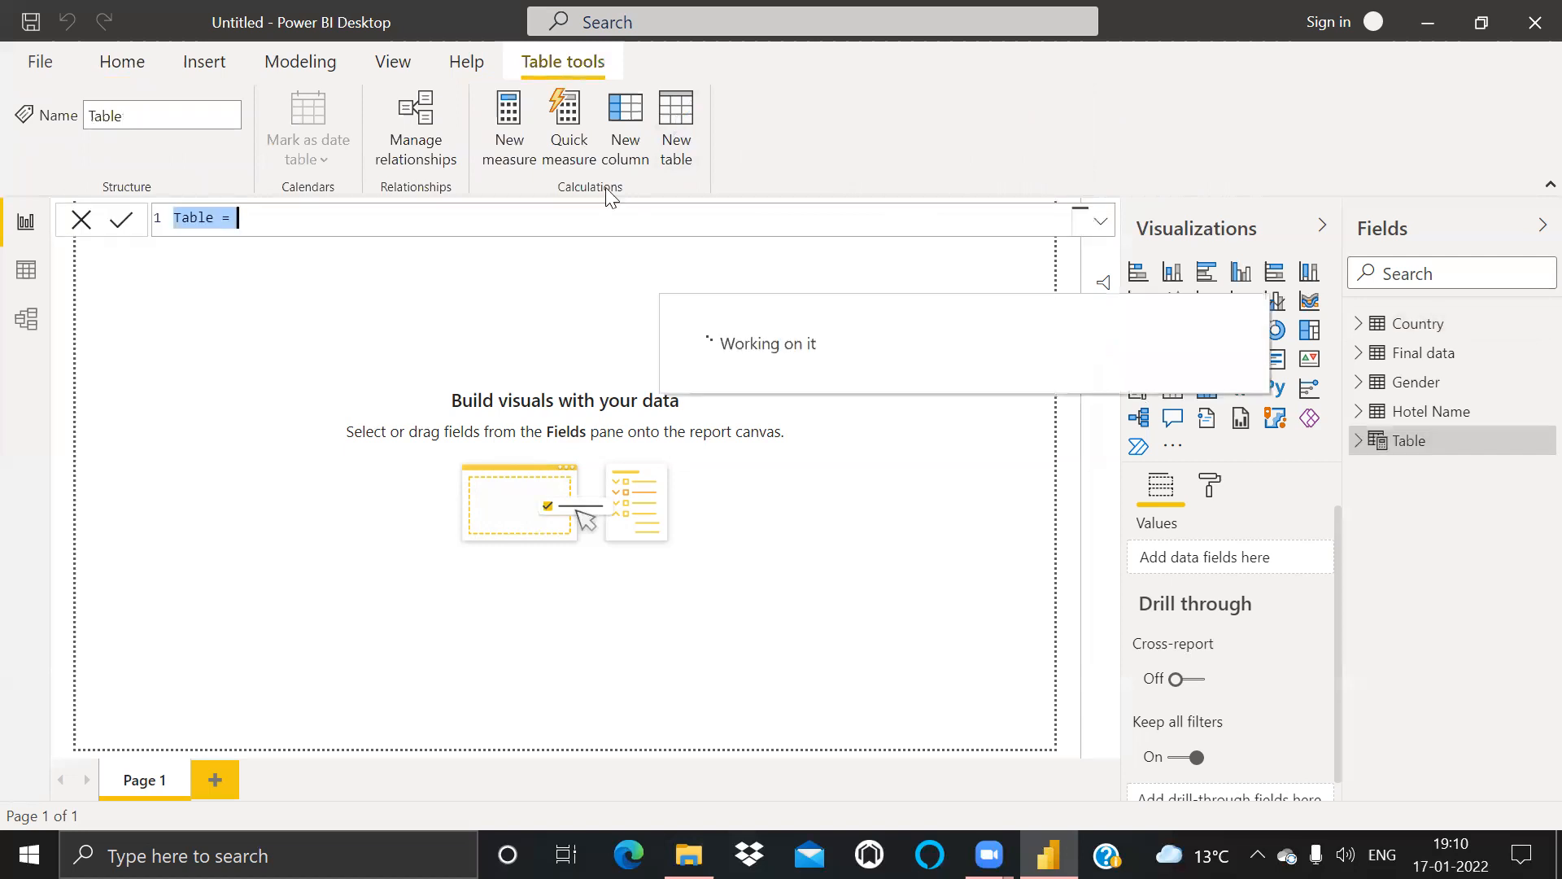
key("Left")
key("Left")
key("Left")
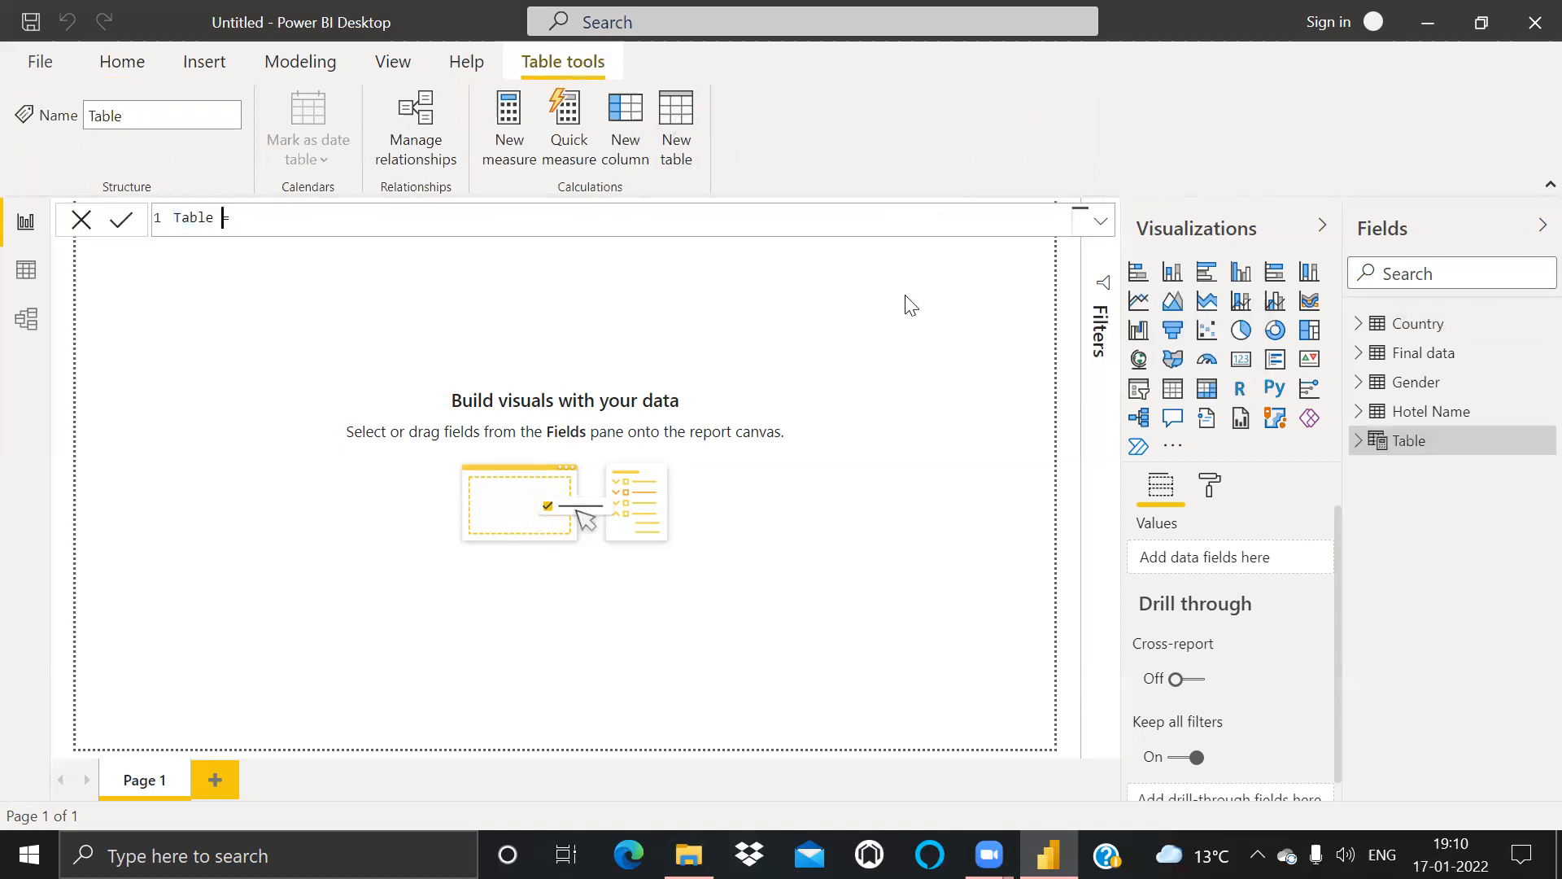
key("BackSpace")
key("BackSpace")
key("BackSpace")
key("BackSpace")
type("z")
key("shift+Left")
key("shift+Left")
type("Date Table")
Step: Define the Date Table with the formula CALENDARAUTO() and commit it
key("End")
type("cal")
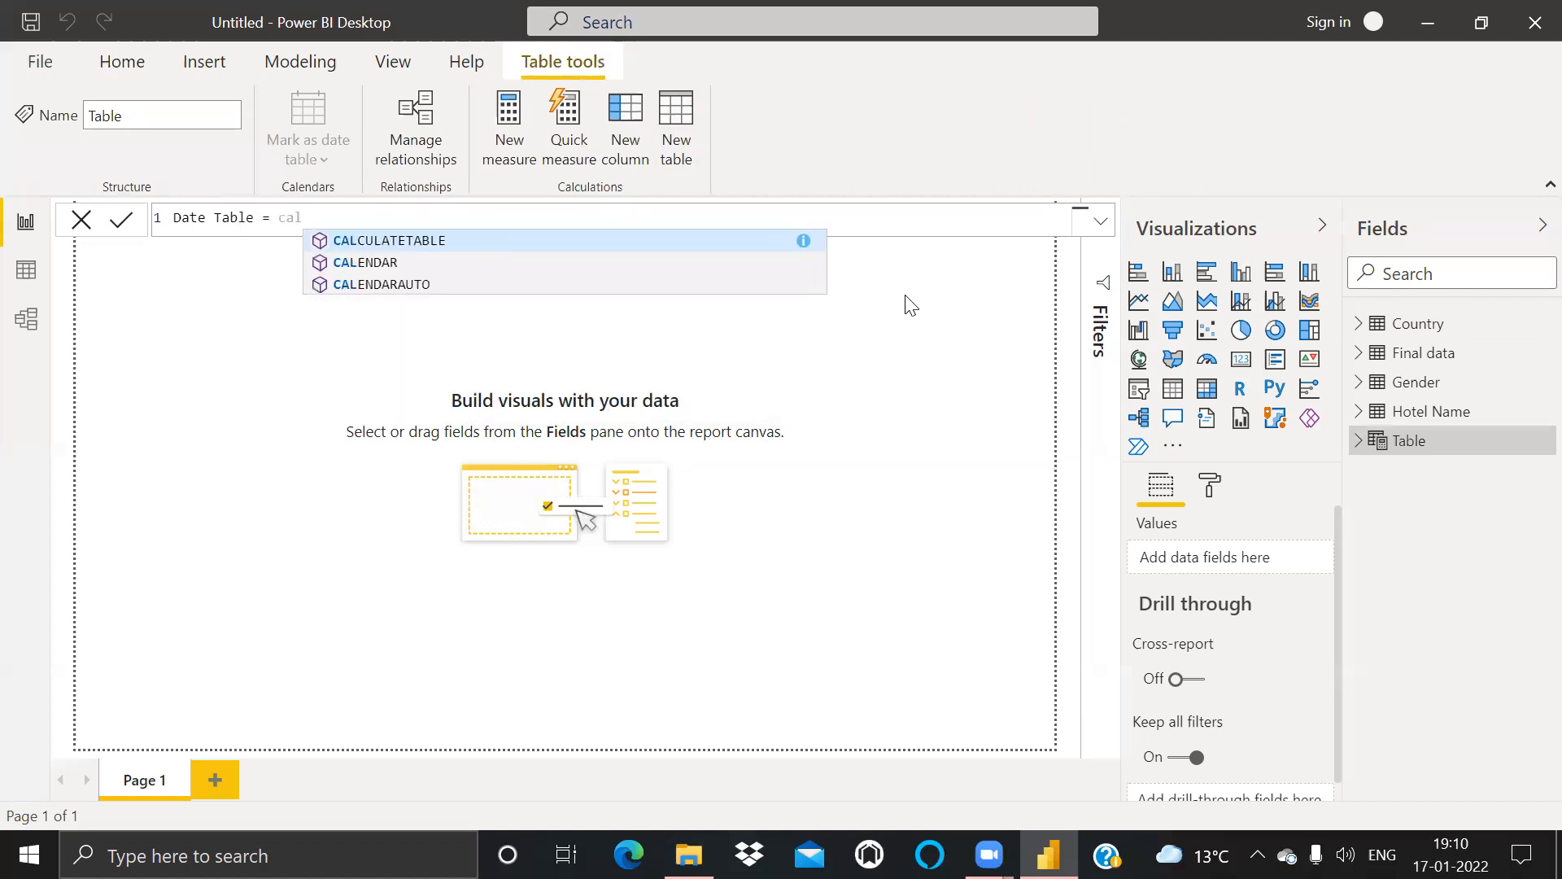
key("Down")
key("Down")
key("Tab")
type(")")
key("Return")
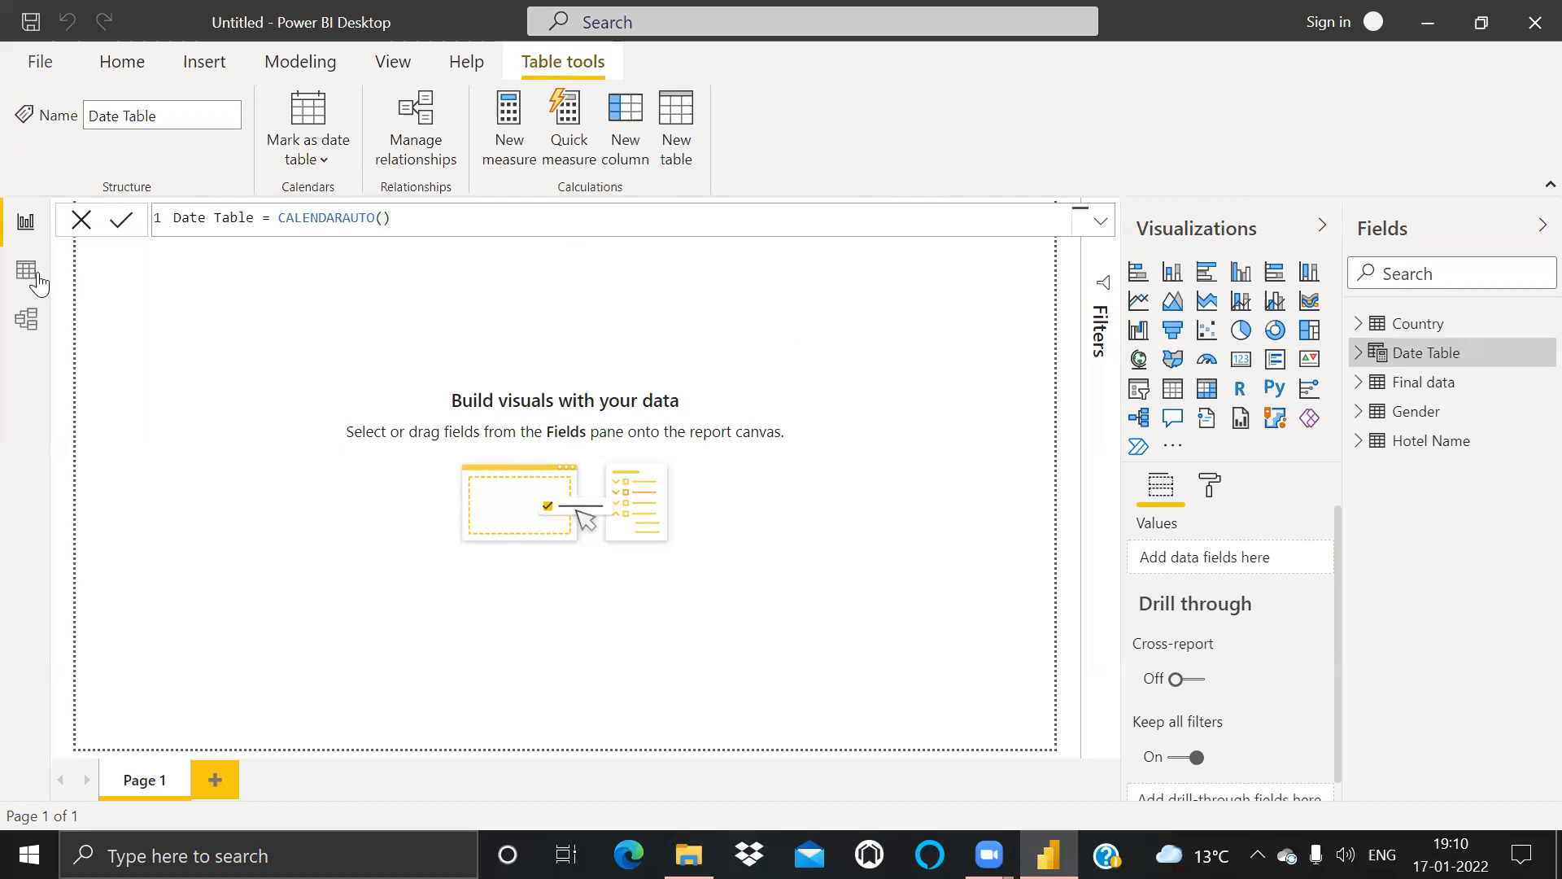
Step: Show the Date Table's data and set the Date column's format to 14-03-2001 (Short Date)
left_click(26, 269)
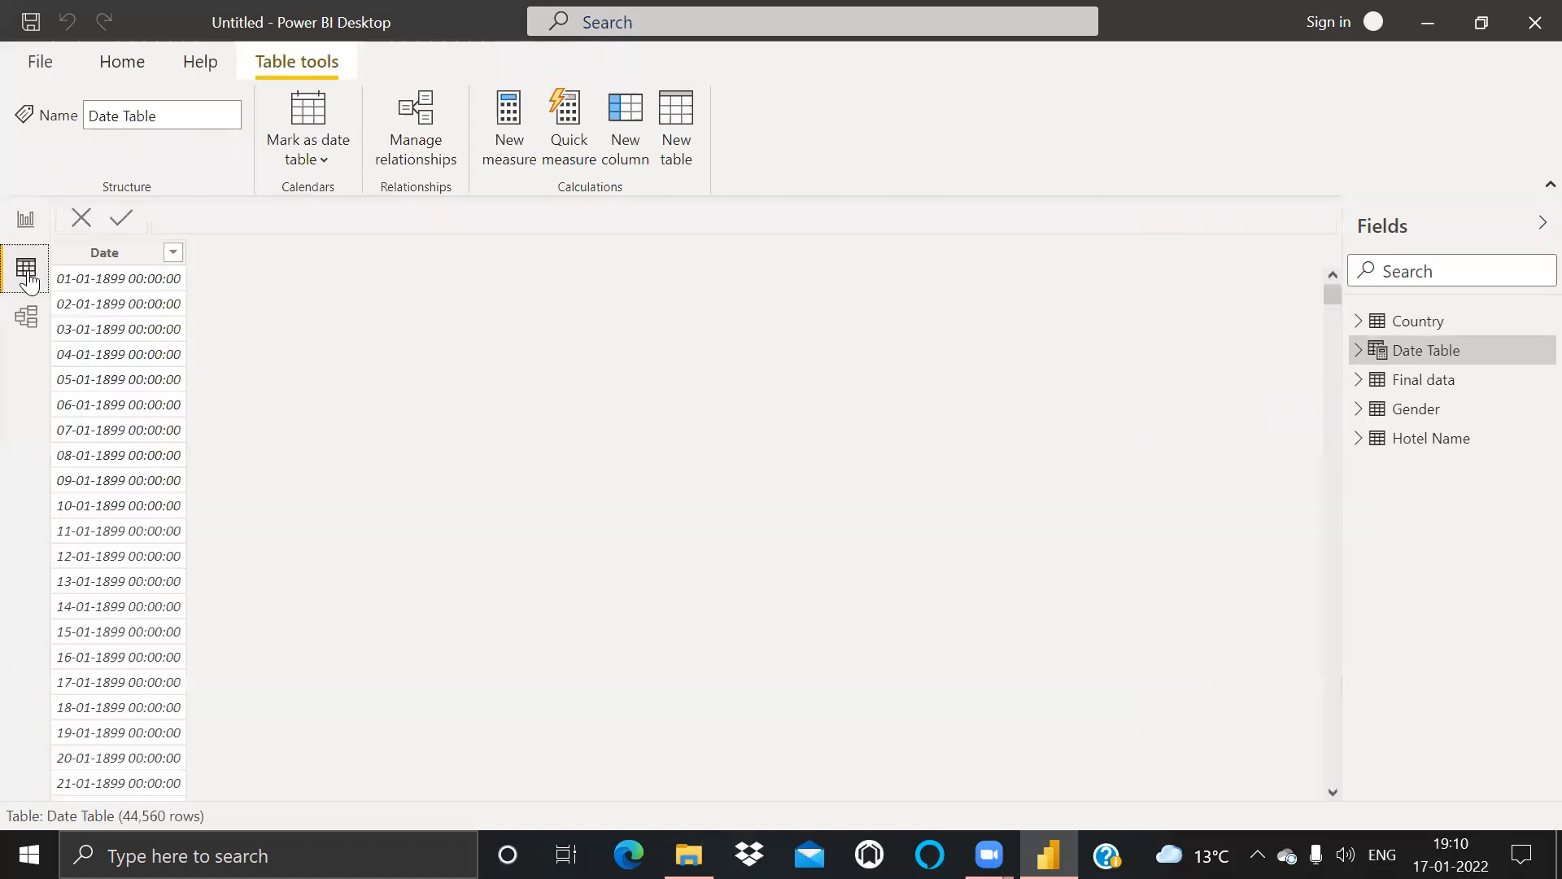
left_click(122, 255)
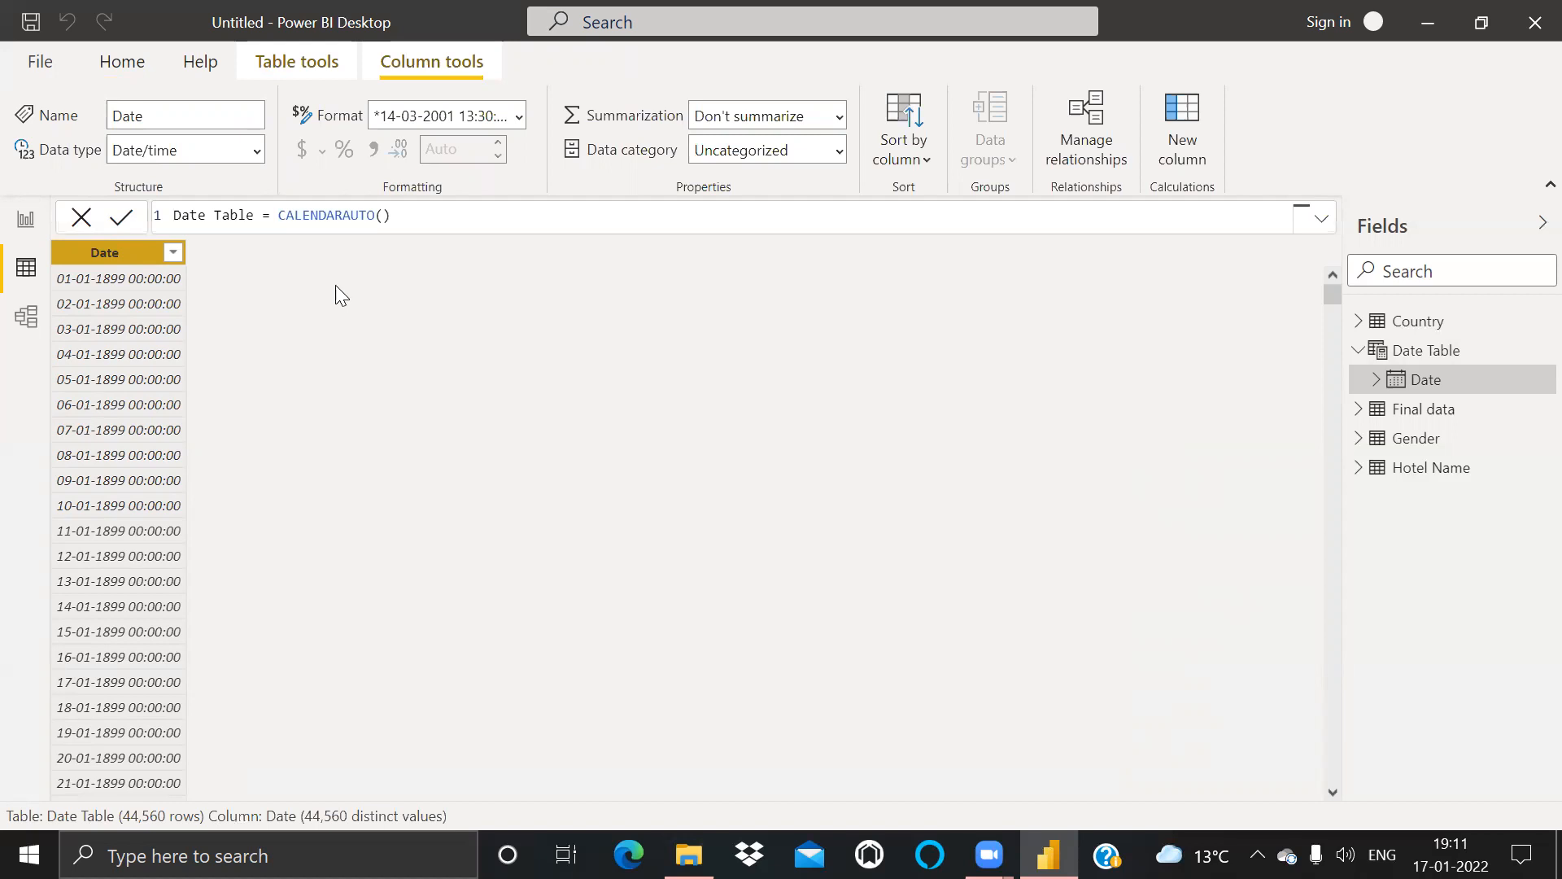
left_click(486, 118)
left_click(519, 118)
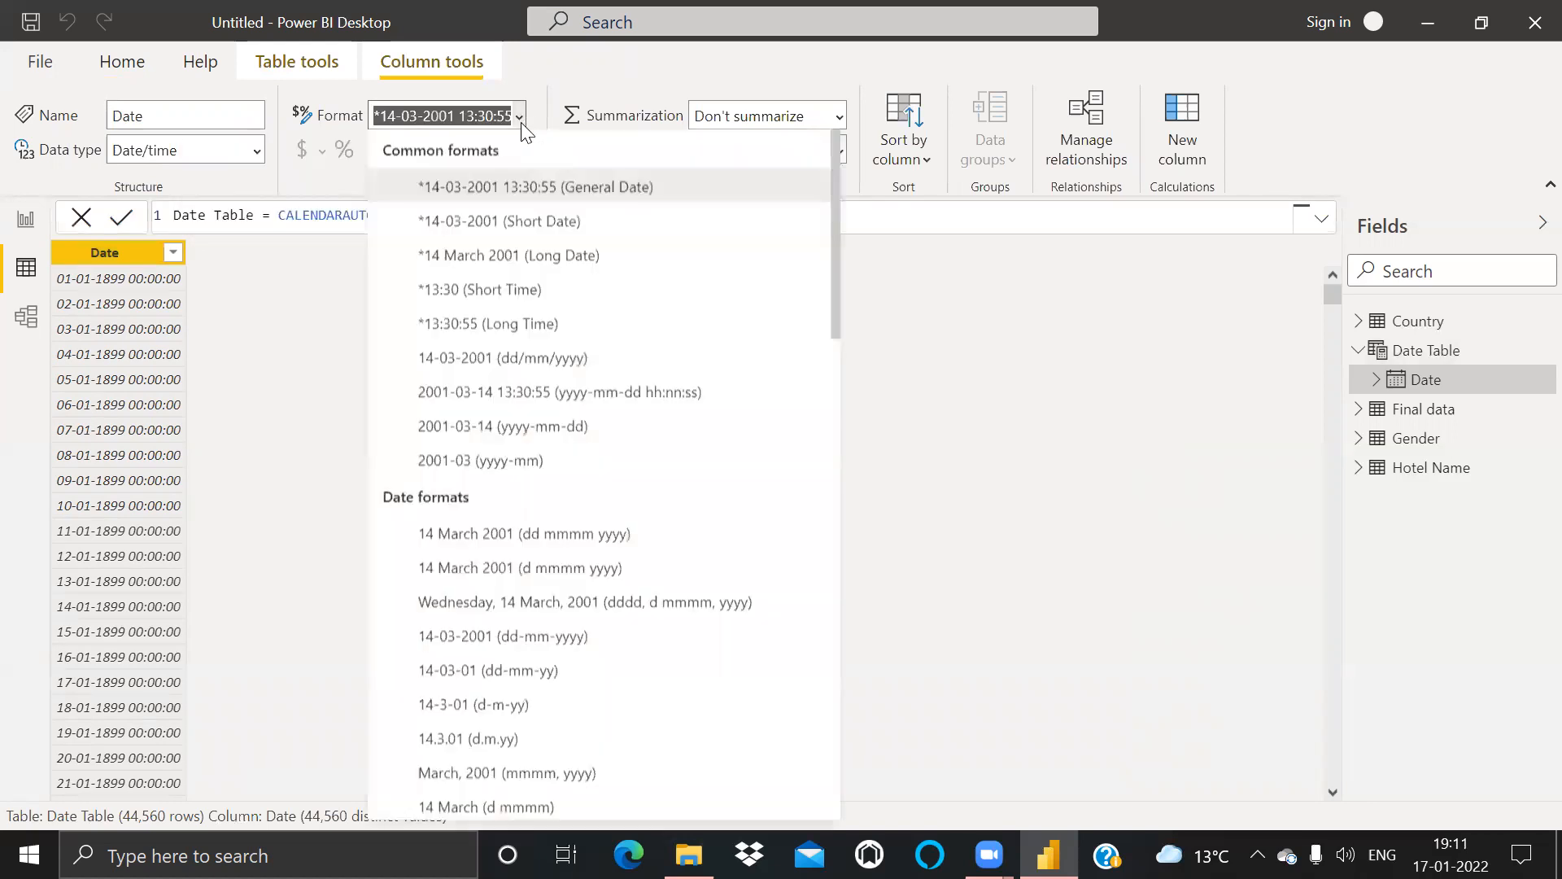
left_click(487, 221)
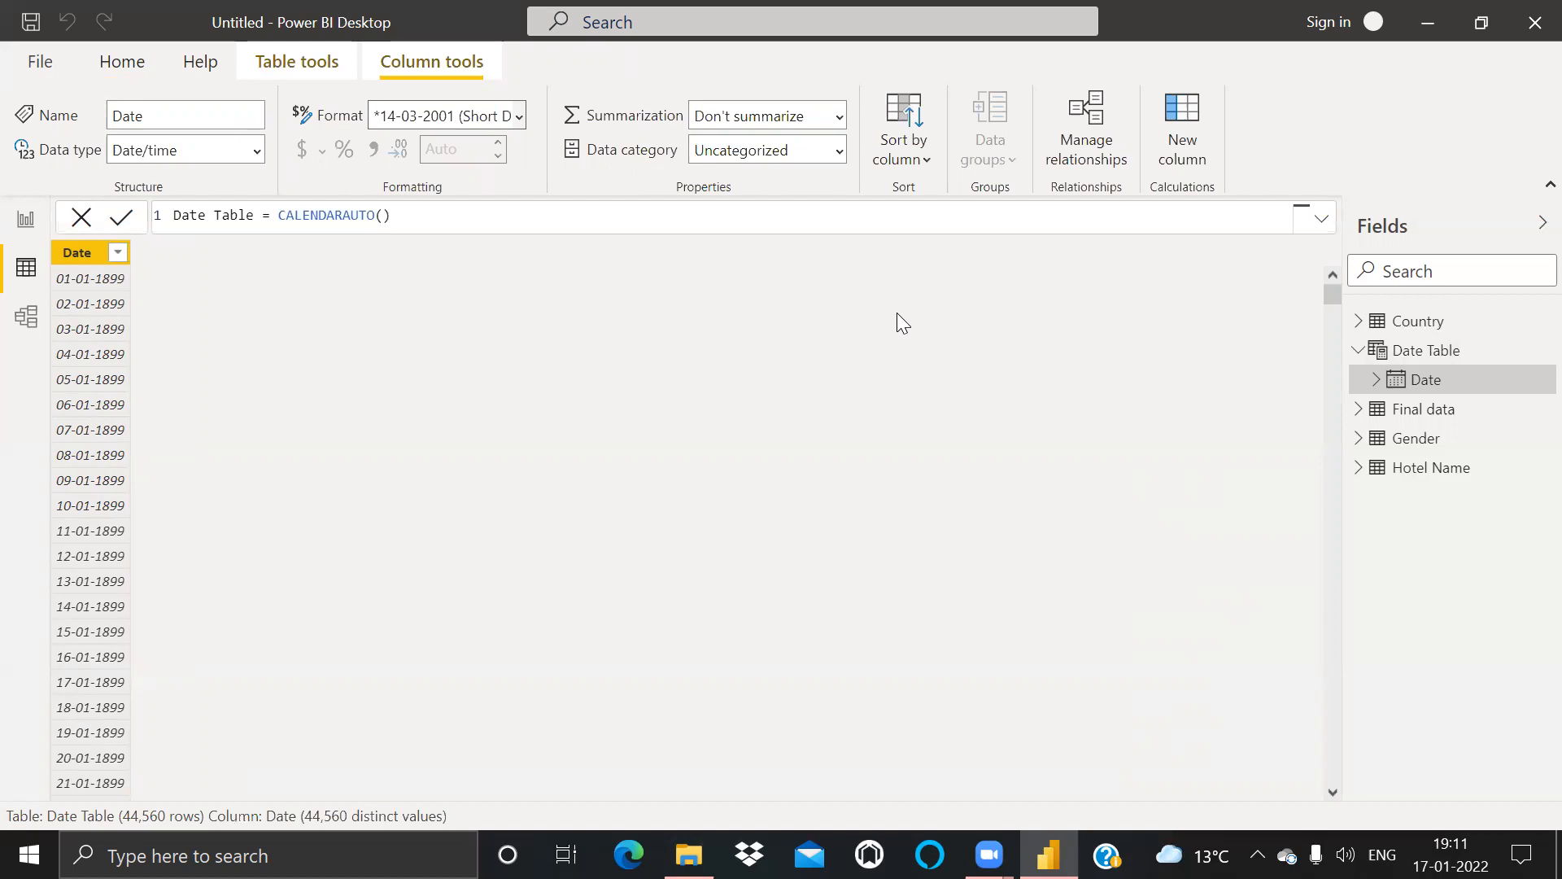
Step: Add a new calculated column to the Date Table and name it Year in its formula
left_click(1190, 106)
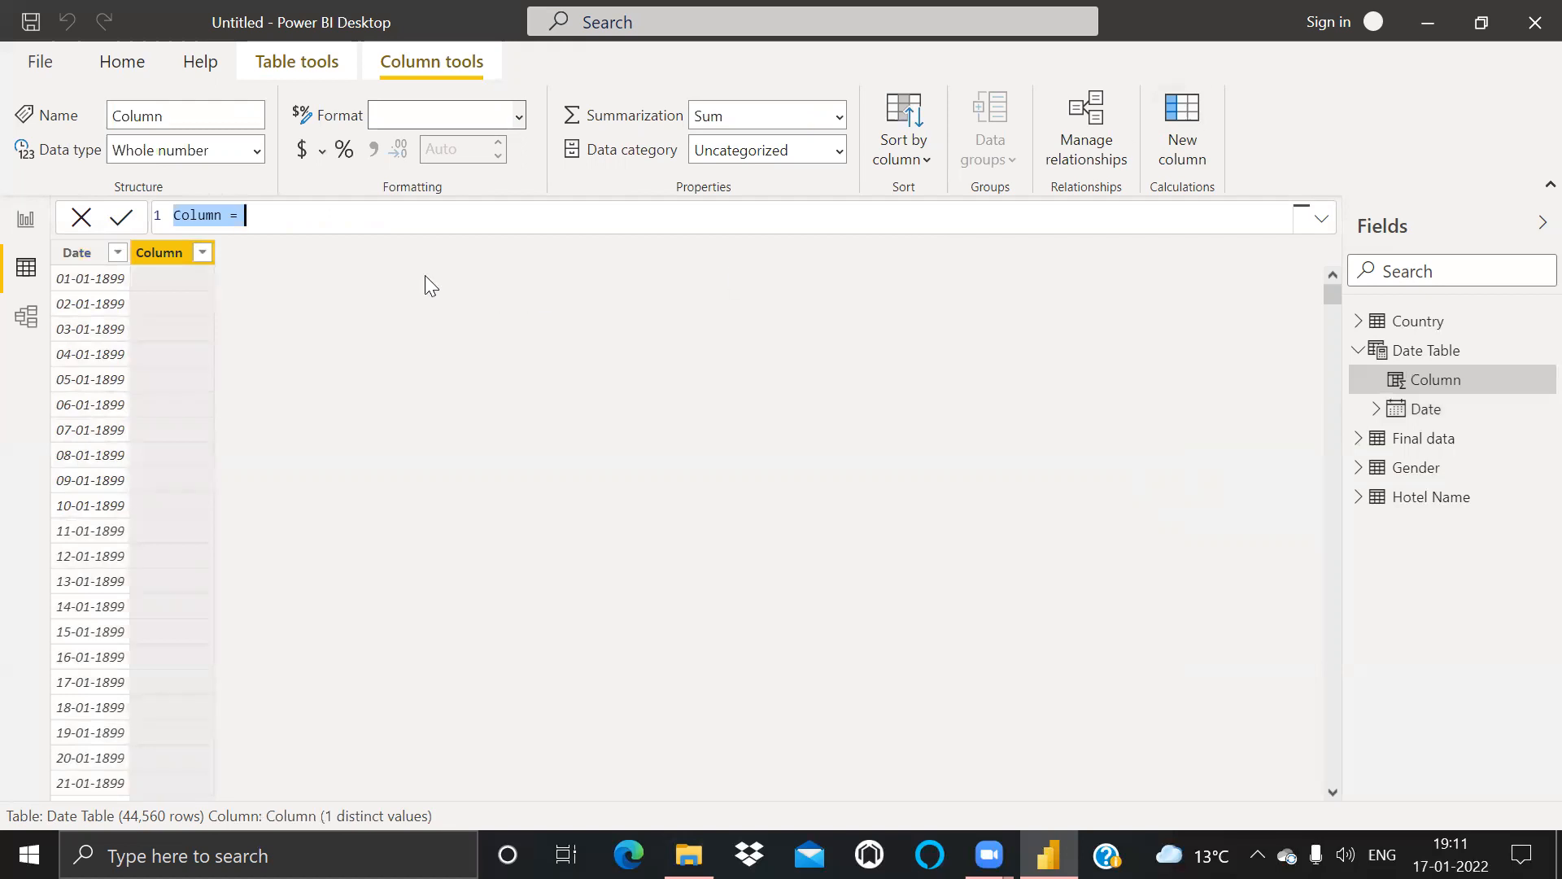
left_click(453, 233)
key("Left")
key("Left")
key("Left")
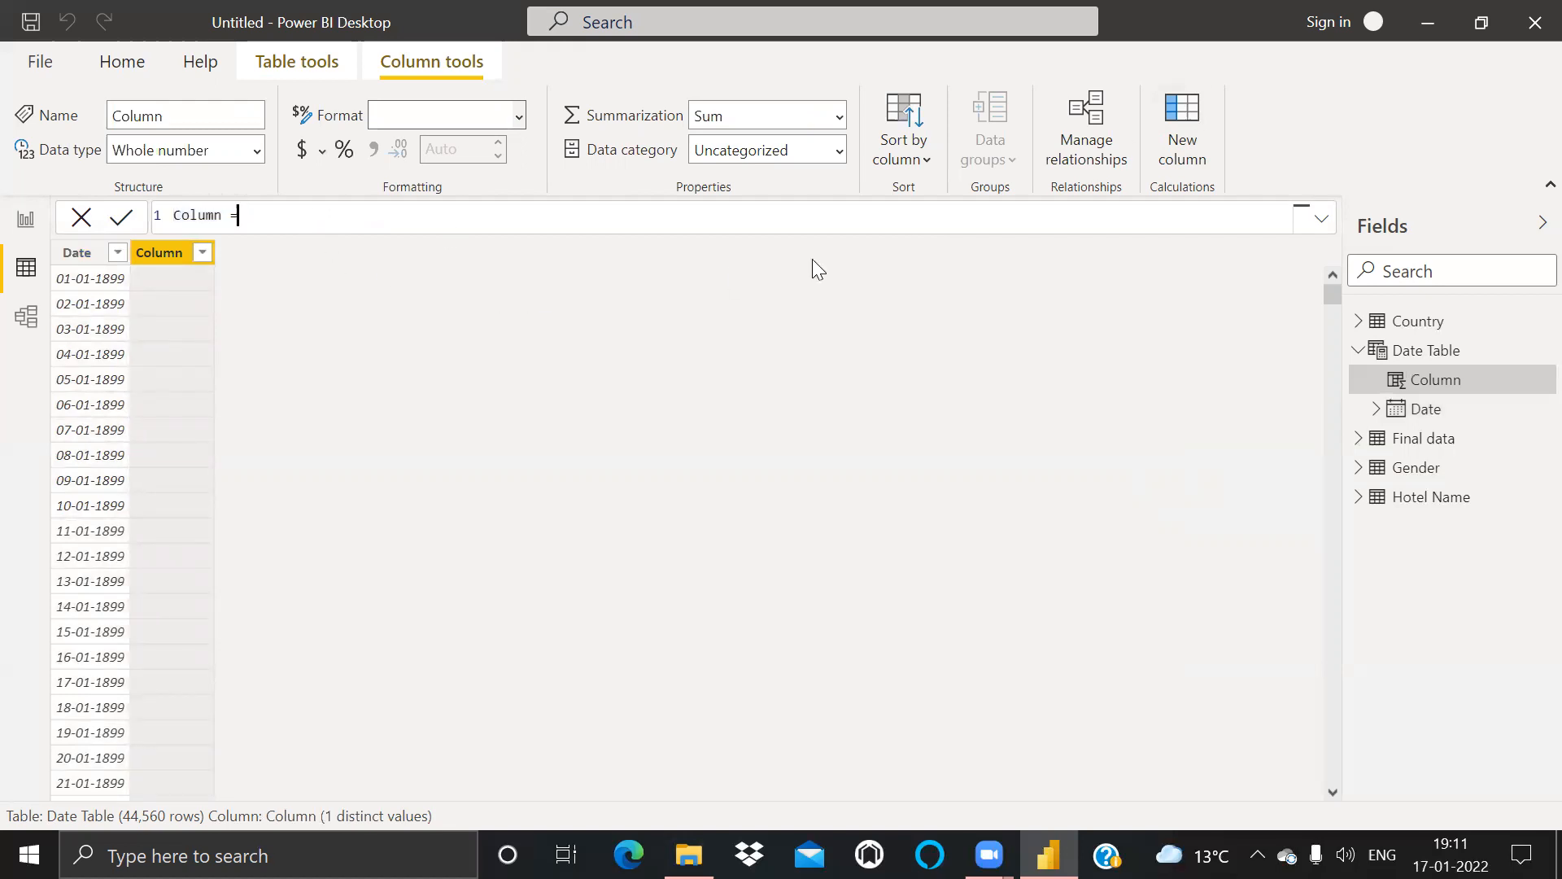
key("shift+Left")
key("shift+Left")
key("shift+Left")
key("shift+Left")
key("shift+Left")
key("shift+Left")
type("Year")
Step: Define the Year column as FORMAT('Date Table'[Date],"yyyy") and commit it
key("Right")
key("Right")
type("fro")
key("BackSpace")
key("BackSpace")
type("ormat")
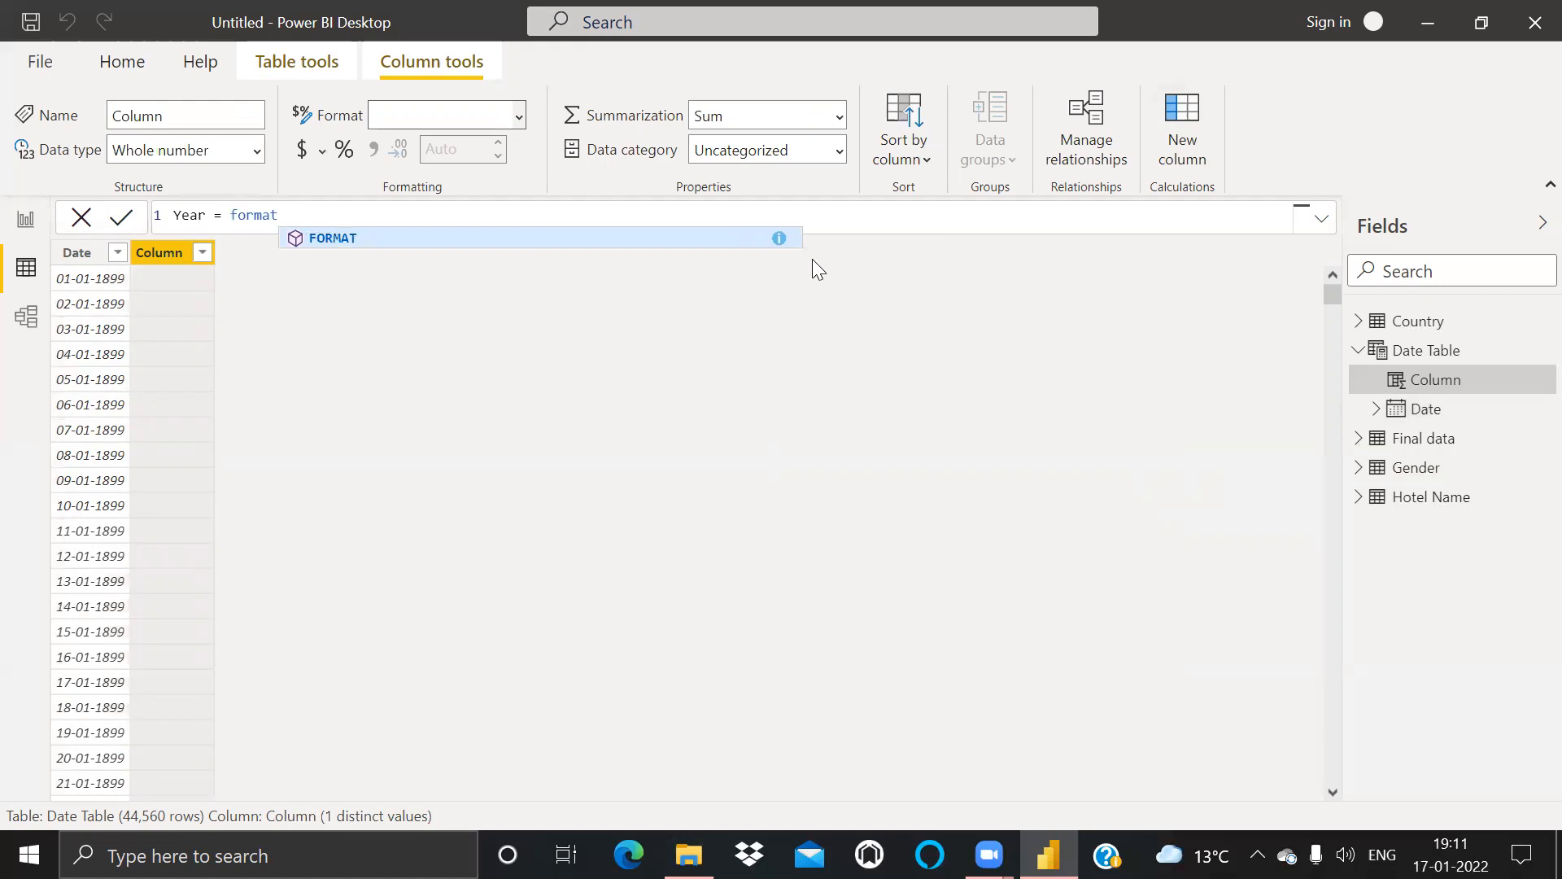
key("Tab")
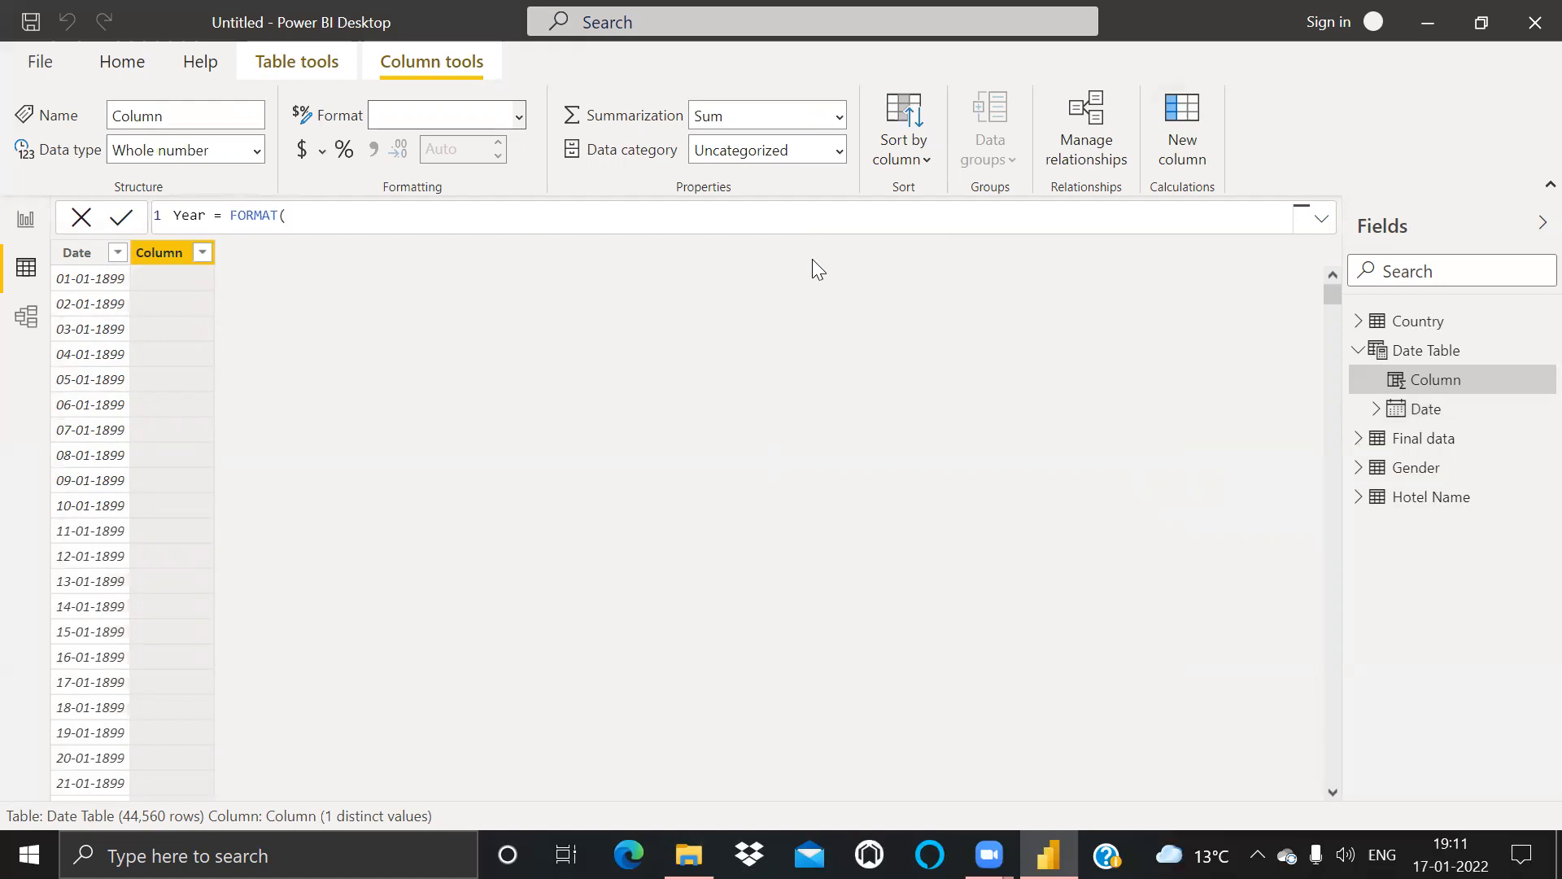
type("datetab")
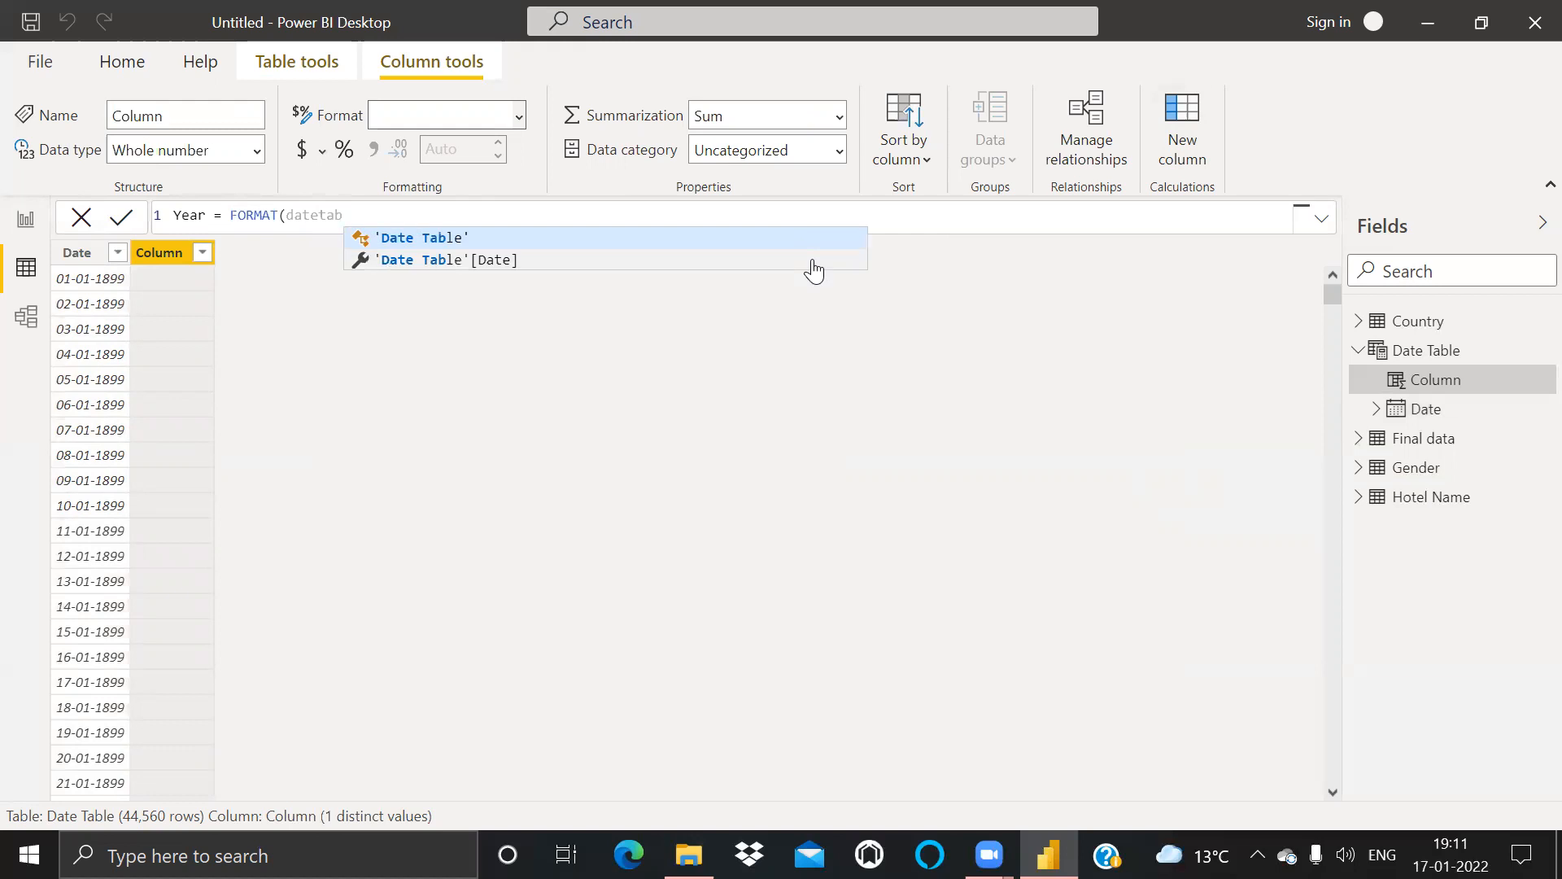
key("Down")
key("Tab")
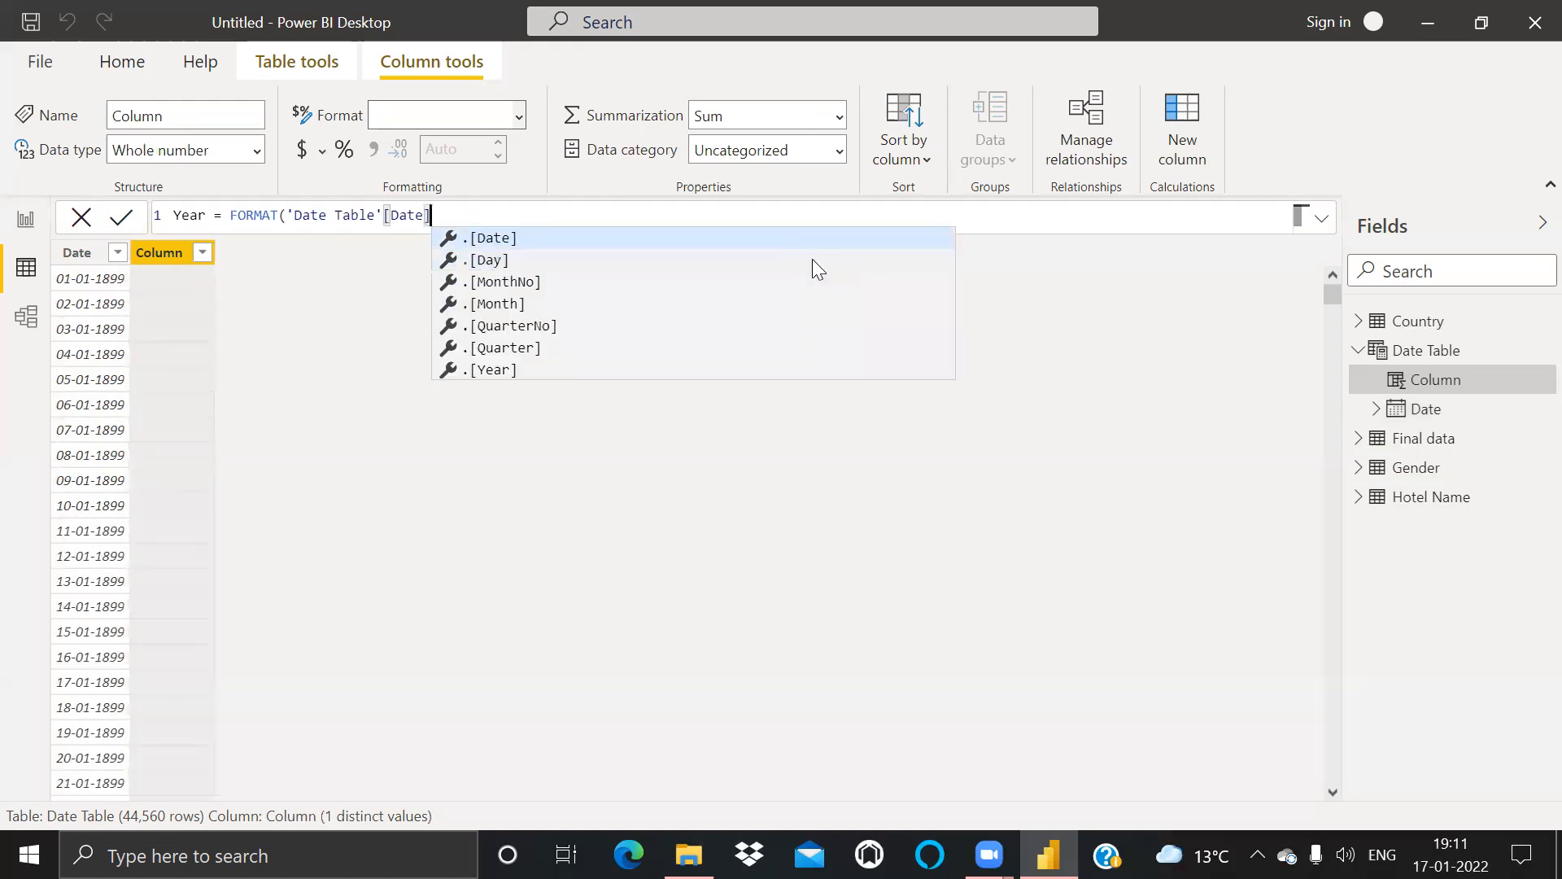
type(",\"yyyy\")")
key("Return")
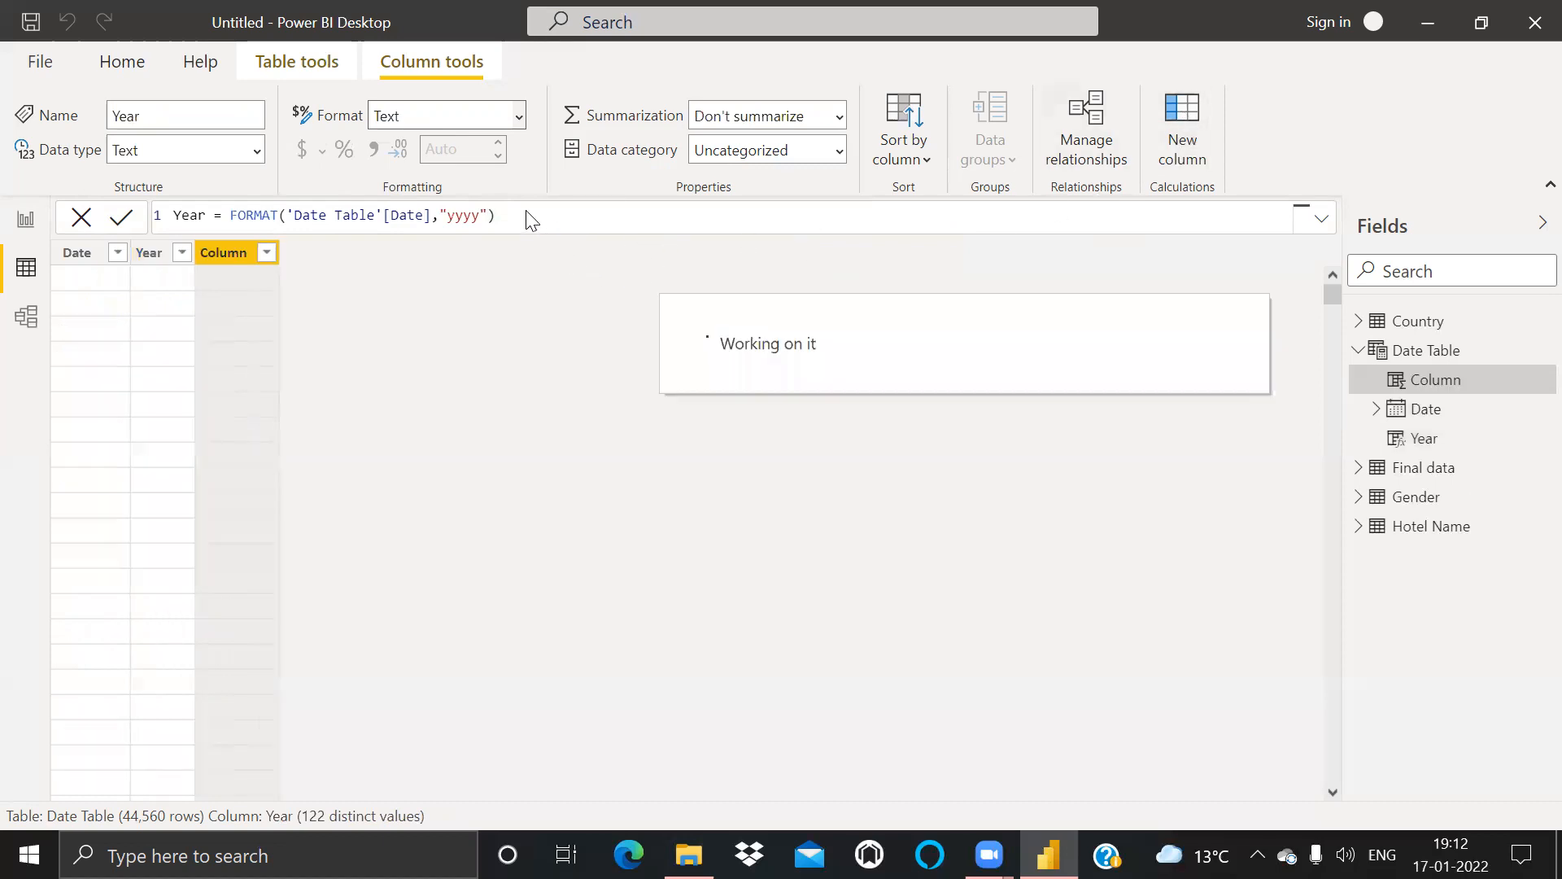
Step: Add a Month column to the Date Table with the formula FORMAT('Date Table'[Date],"mmm")
type("M")
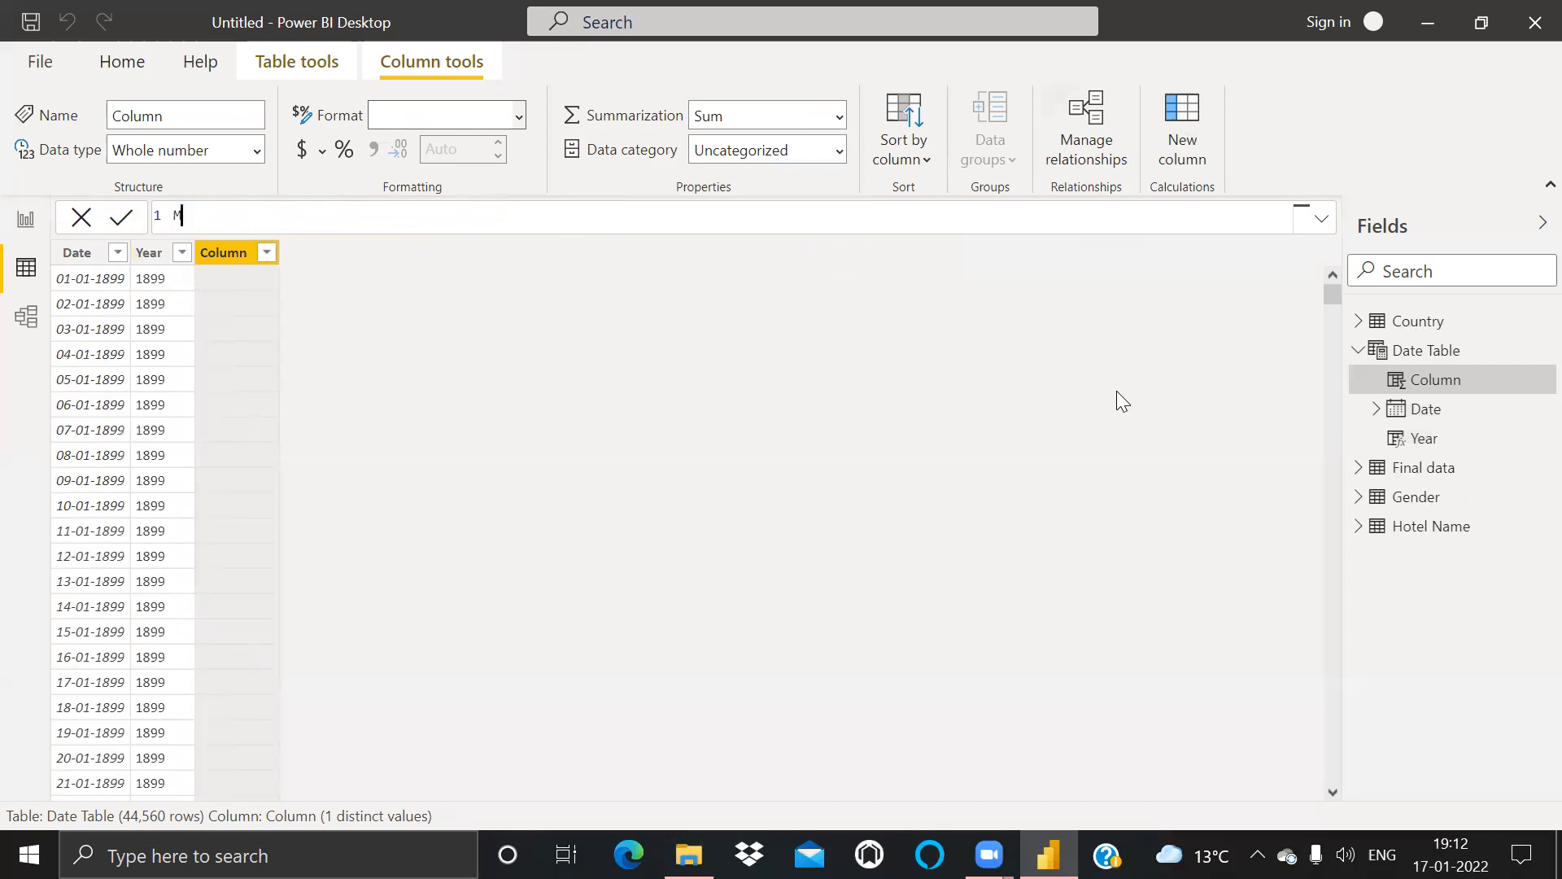
type("onth = format")
key("Tab")
type("date")
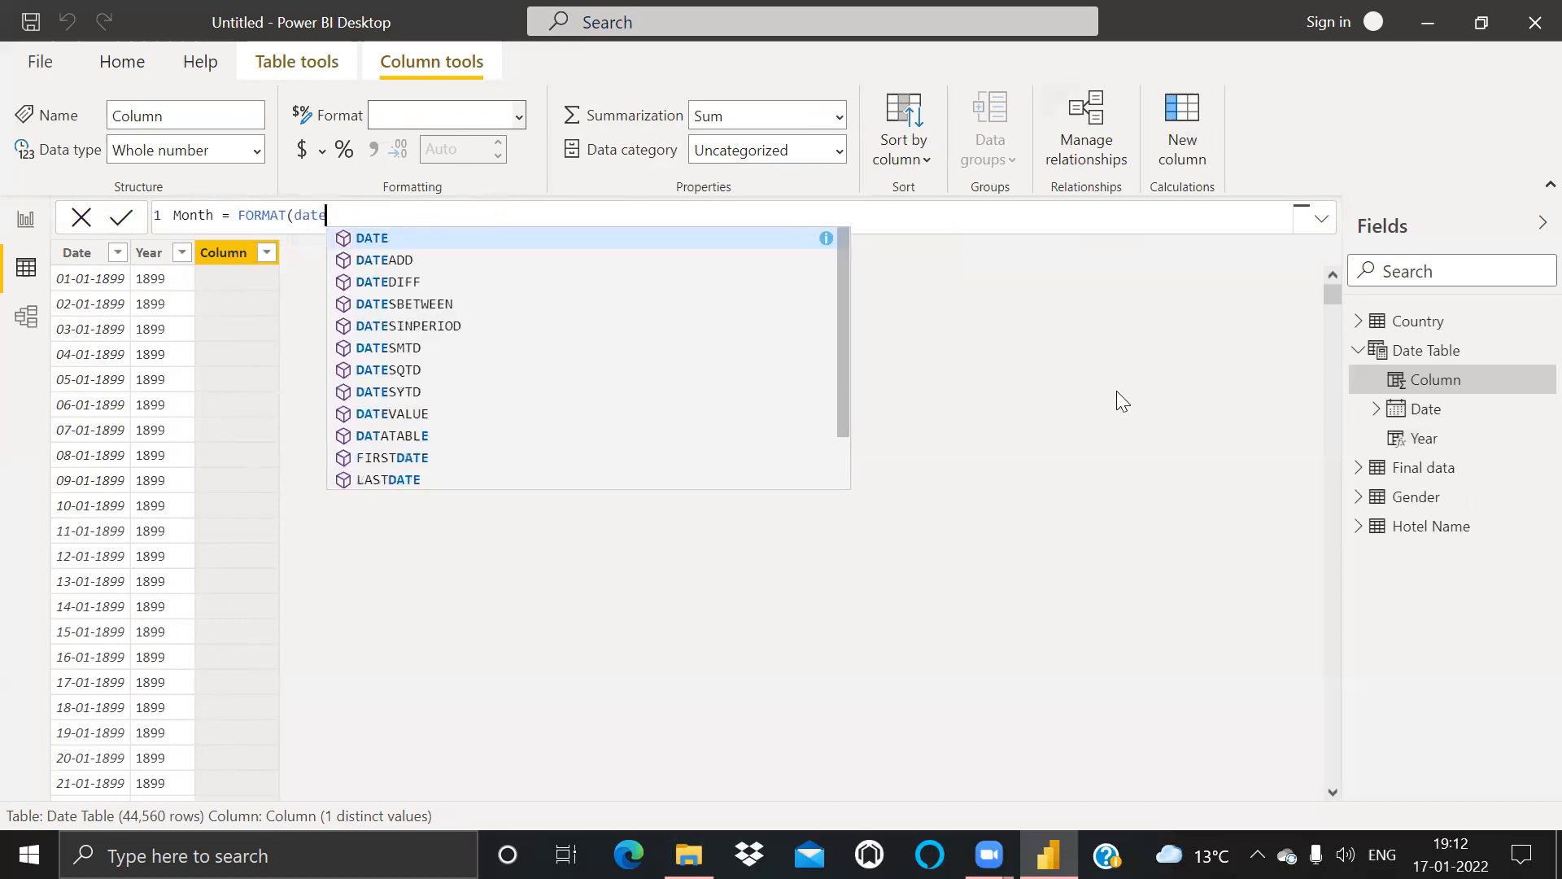
type("tab")
key("Down")
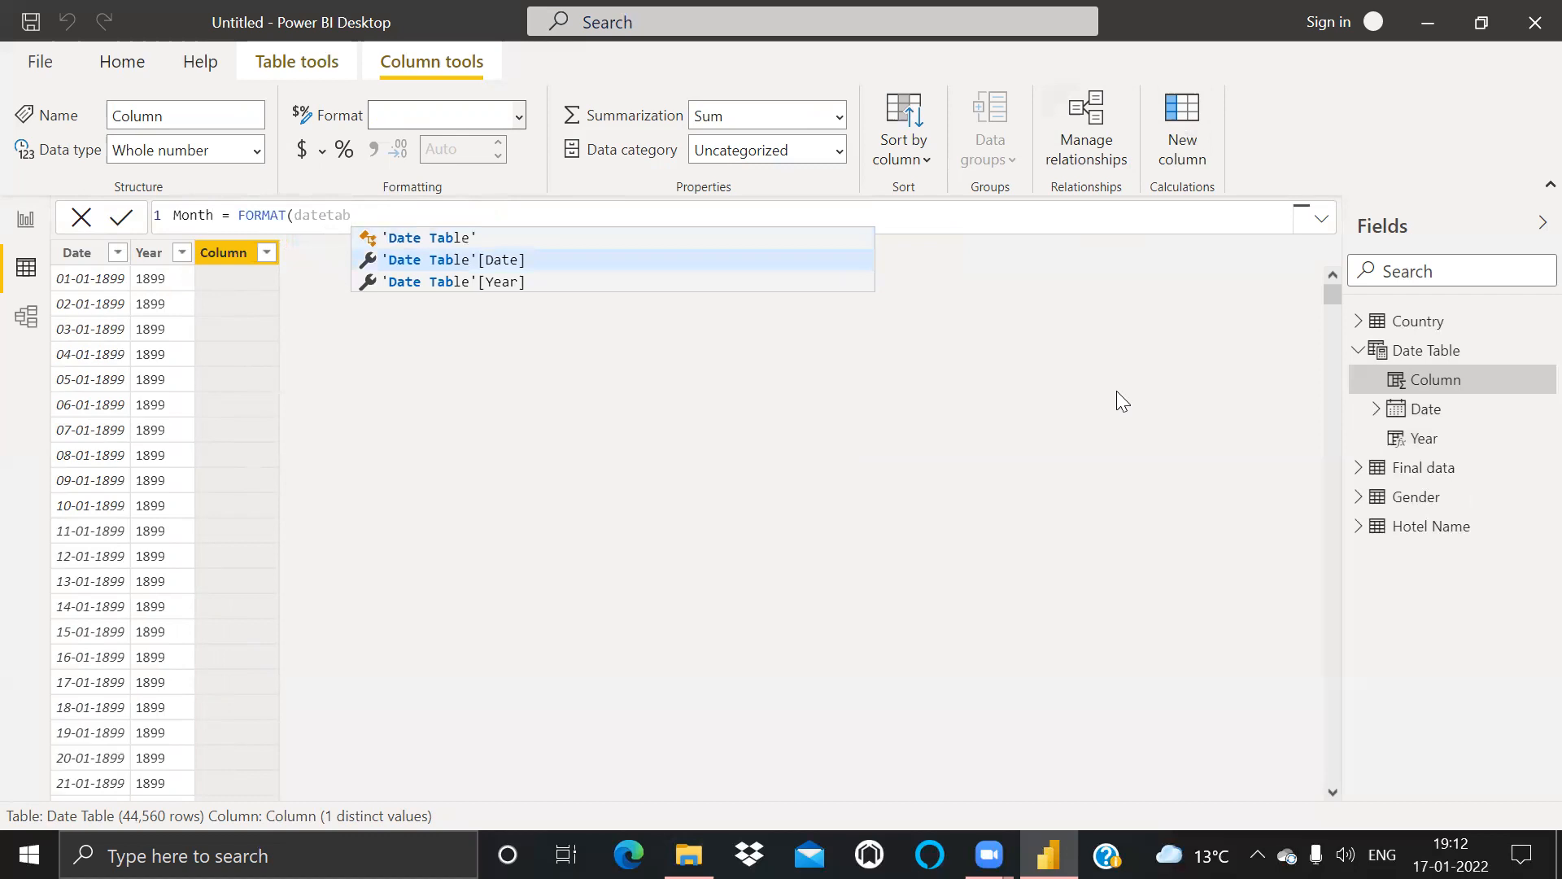
key("Tab")
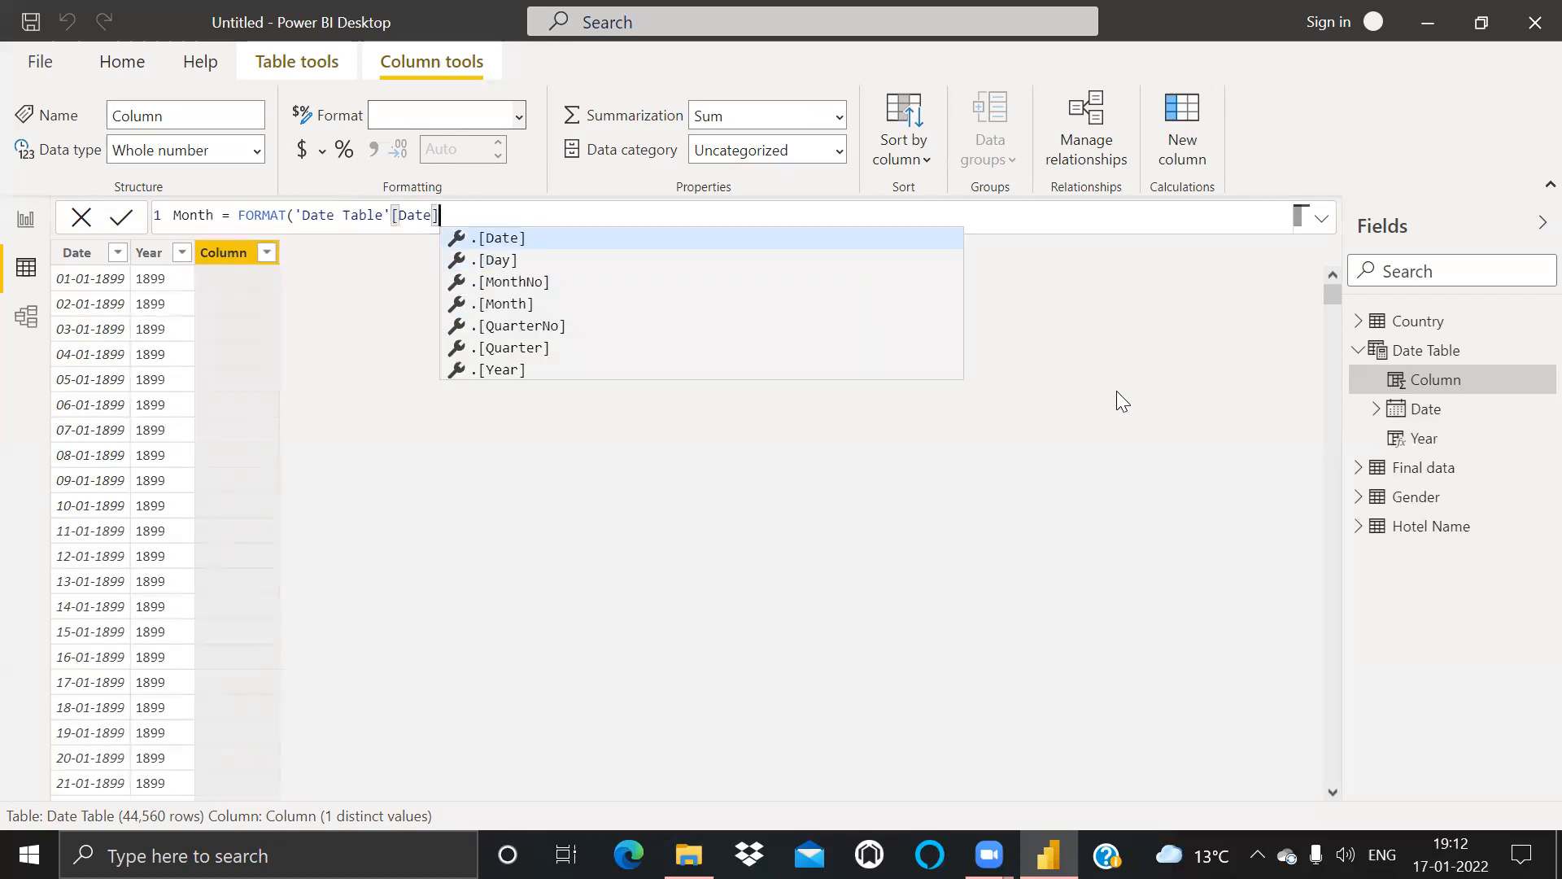
type(",\"mm")
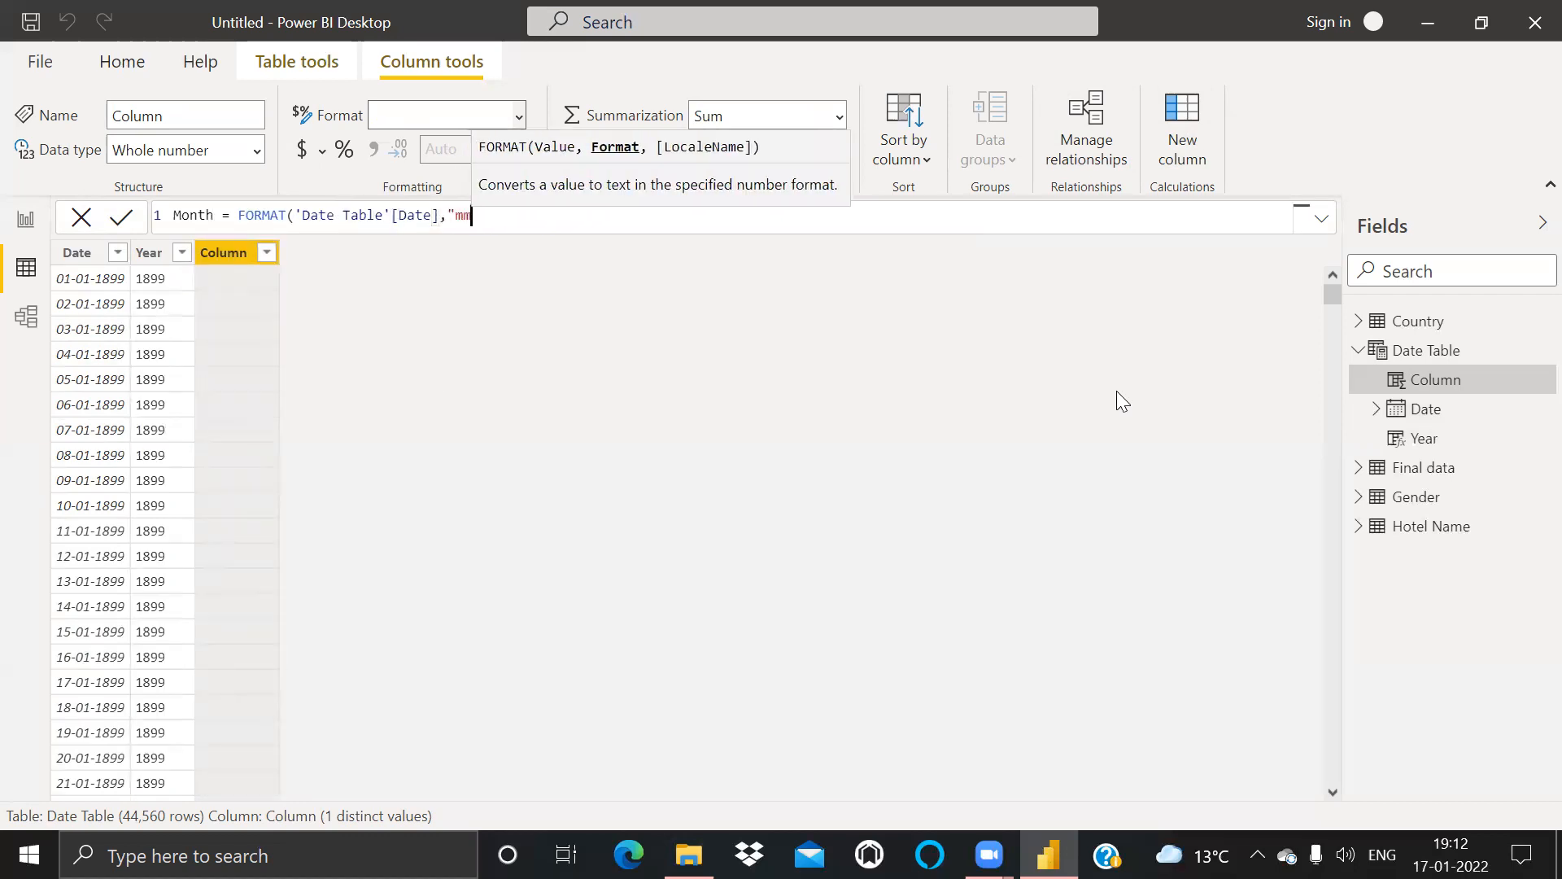
type("m\")")
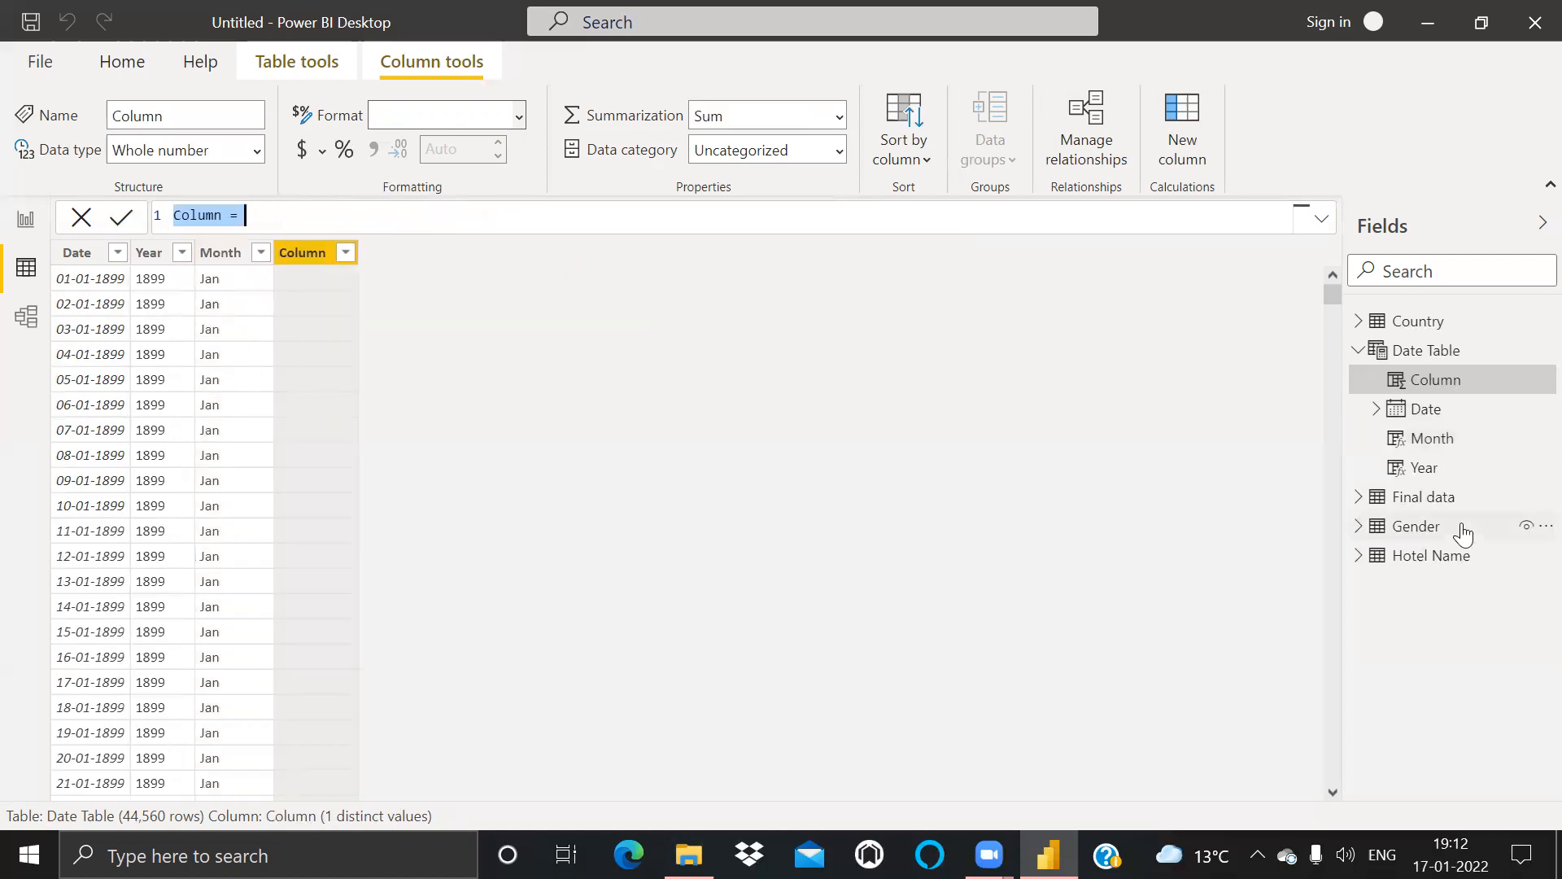
Step: Define the next new Date Table column as Quarter = QUARTER('Date Table'[Date]) and commit it
type("Quar")
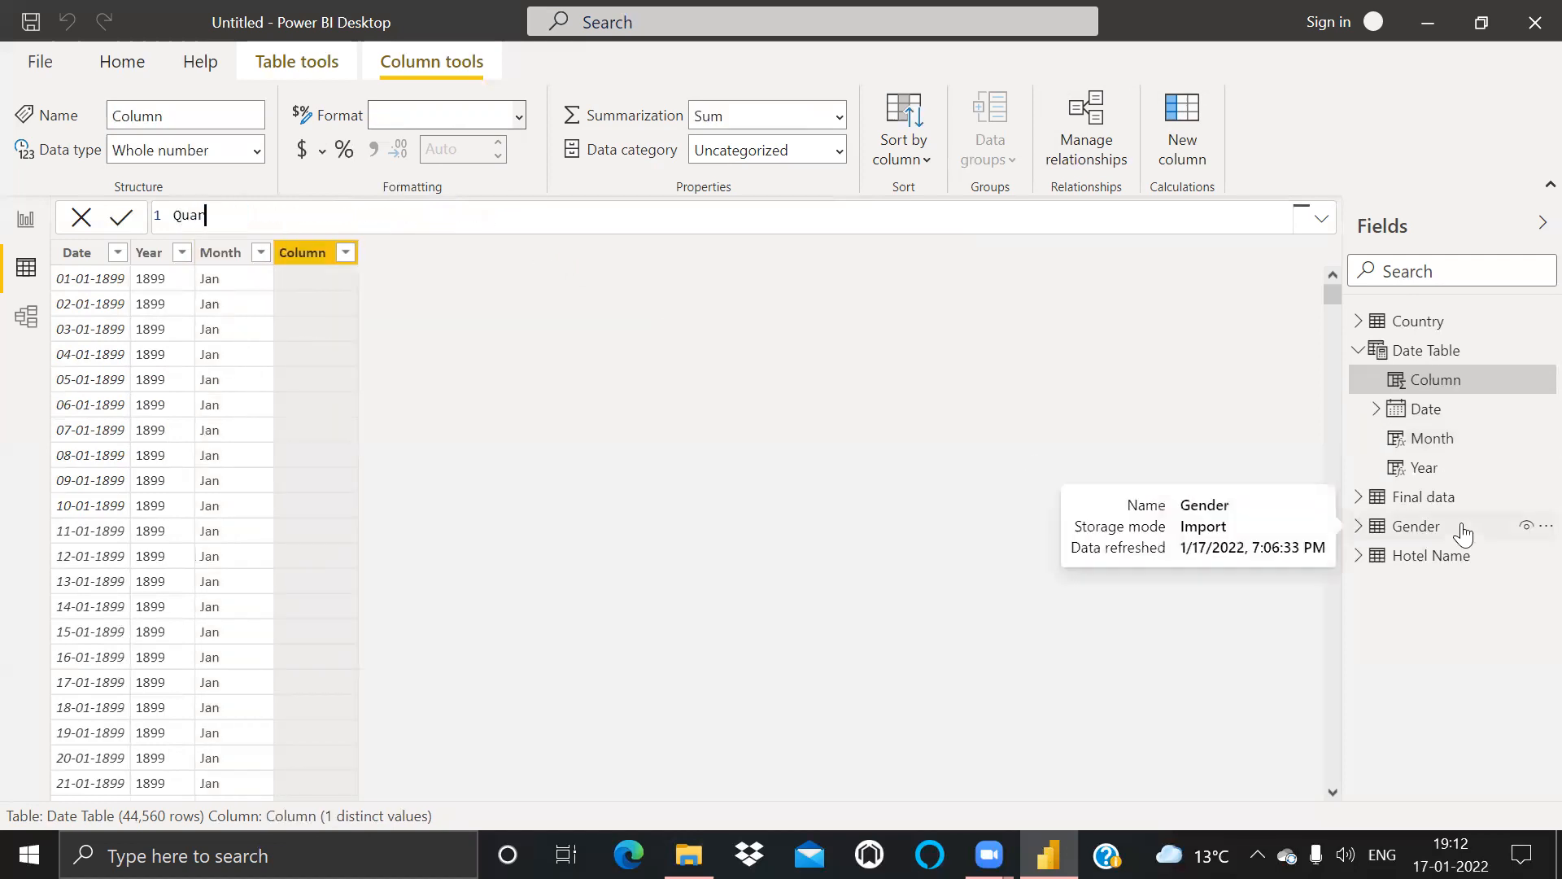
type("ter = q")
key("Tab")
type("date")
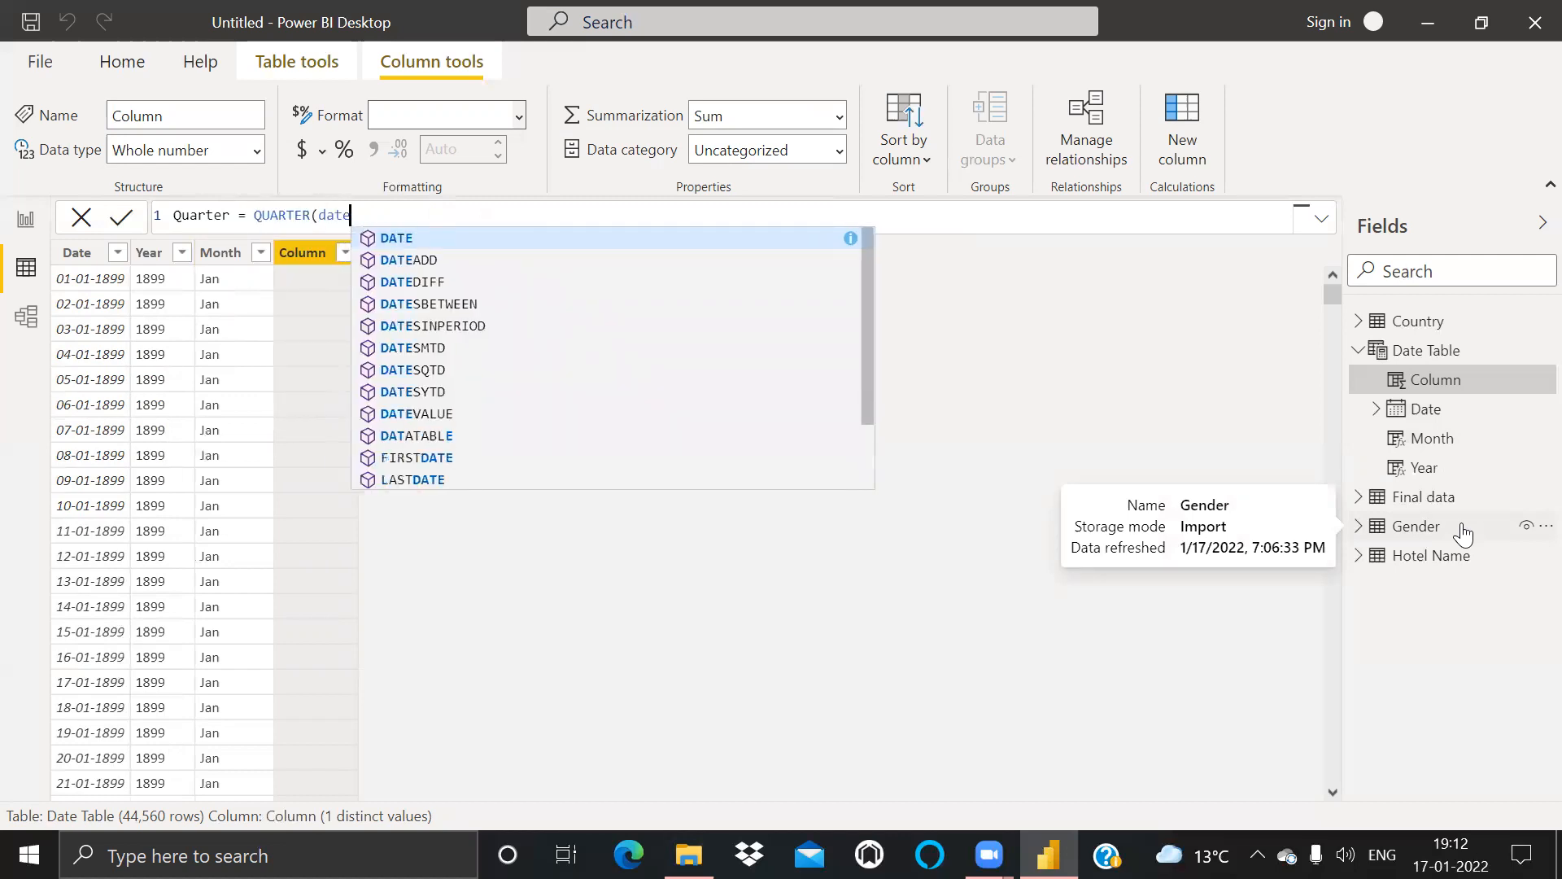
type("tab")
key("Down")
key("Tab")
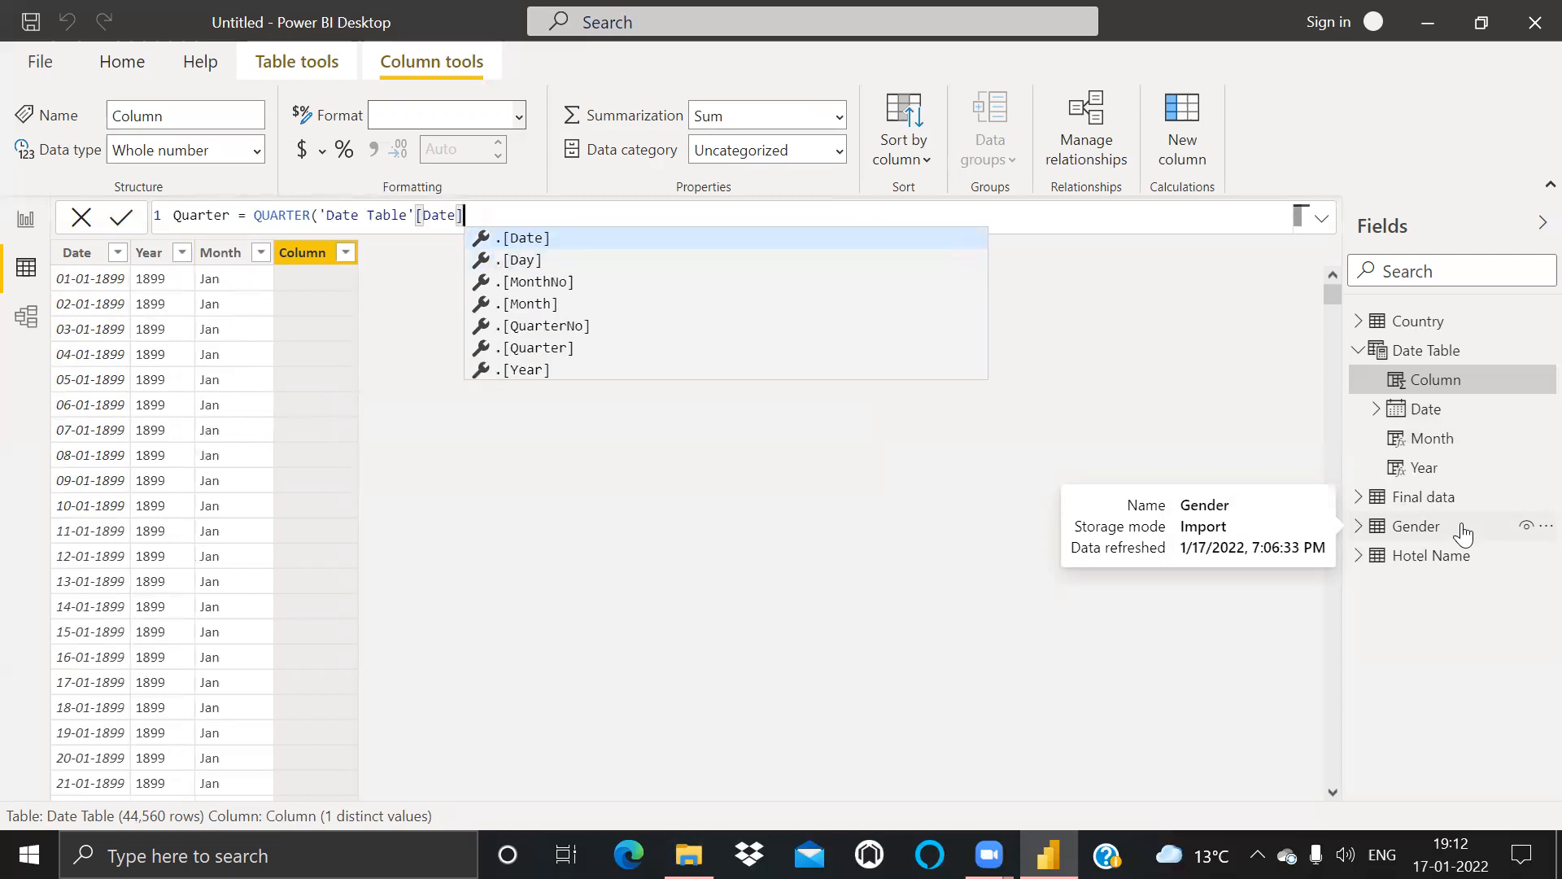
key("Tab")
key("BackSpace")
key("BackSpace")
key("BackSpace")
key("BackSpace")
key("BackSpace")
key("BackSpace")
key("BackSpace")
type(")")
key("Return")
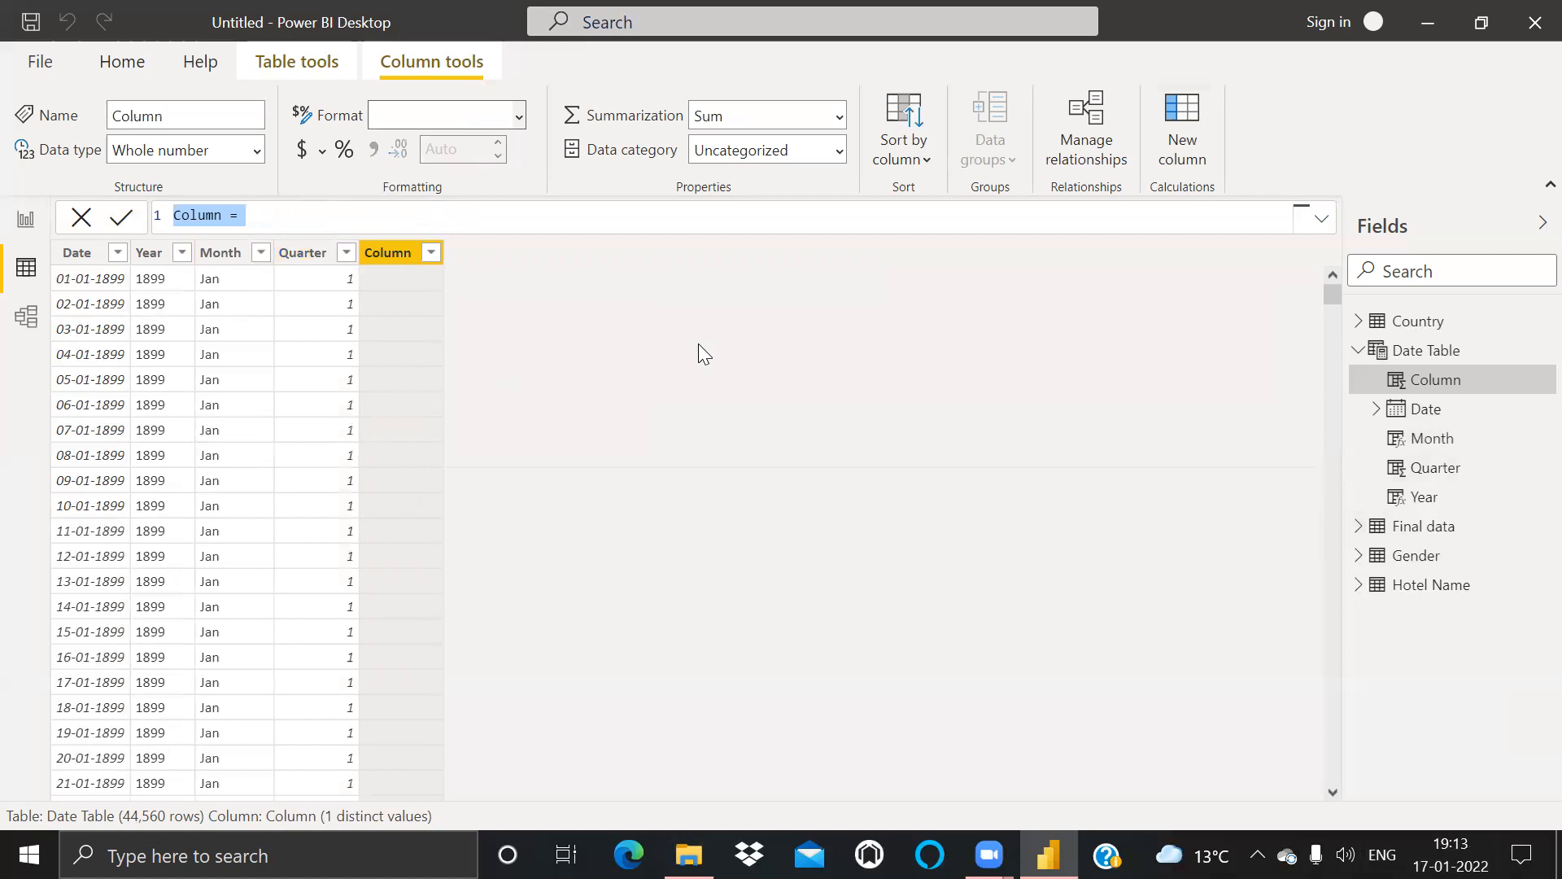
Step: Add a Quarter name column using FORMAT on 'Date Table'[Date], committing it with the format argument left empty
type("Quarter name = FORMAT(d")
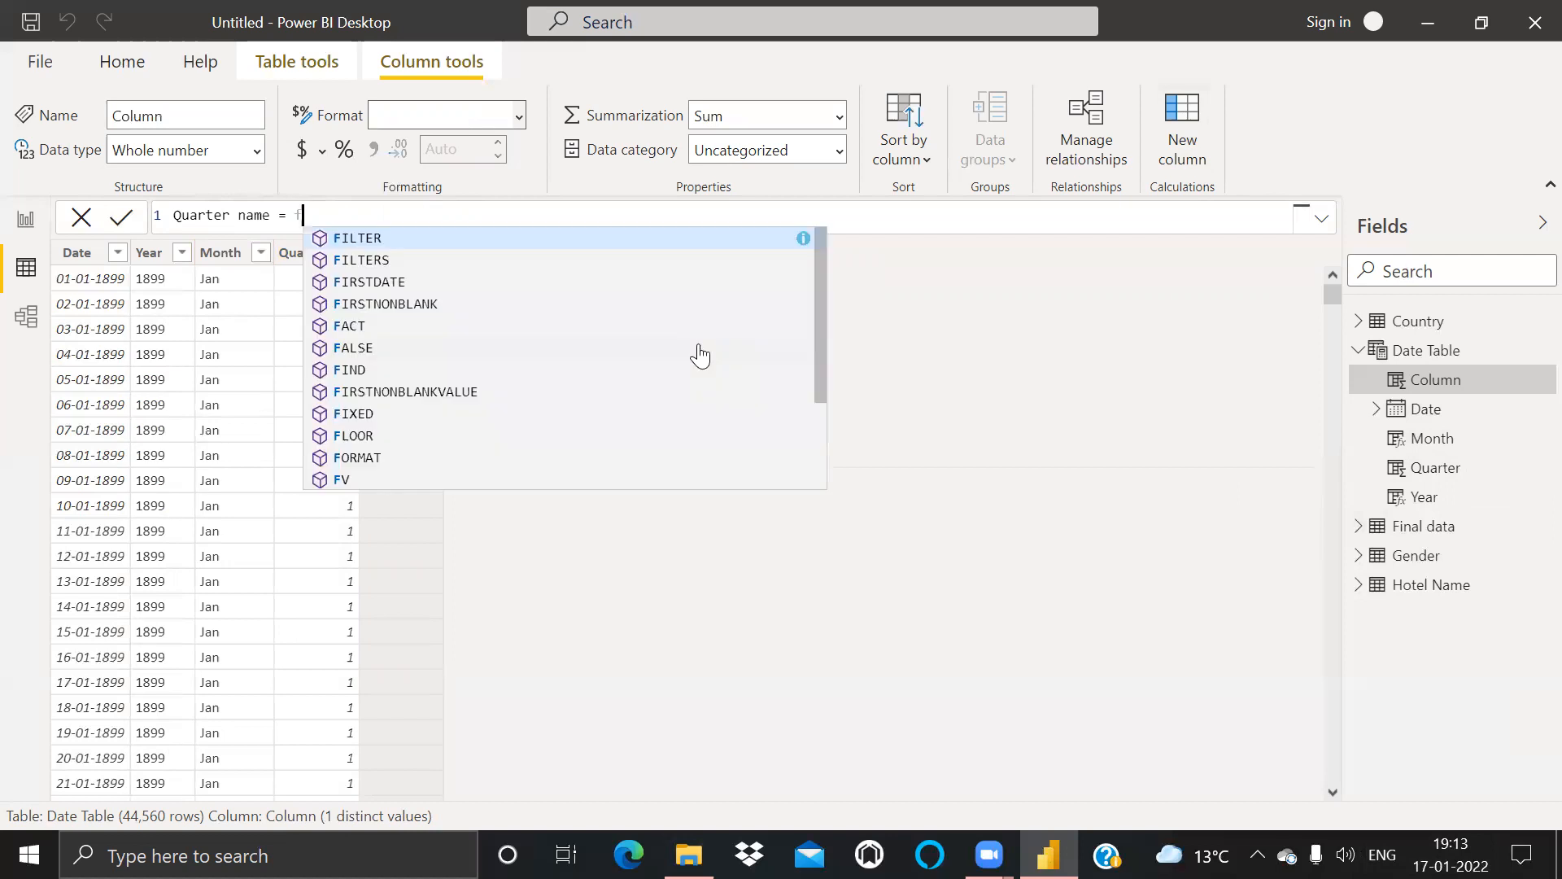
type("atetab")
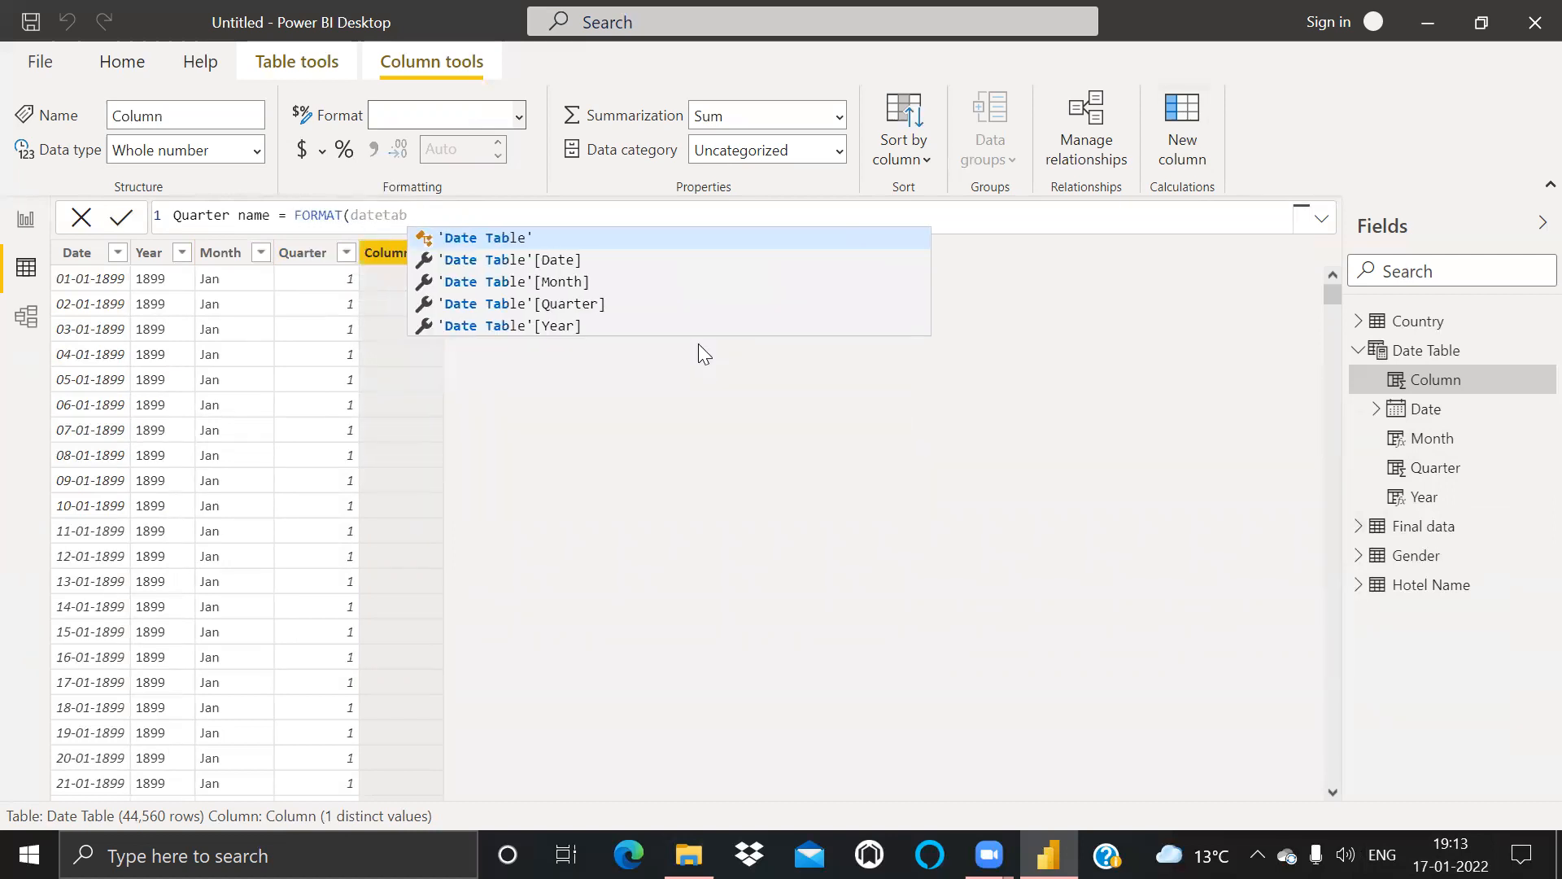
key("Tab")
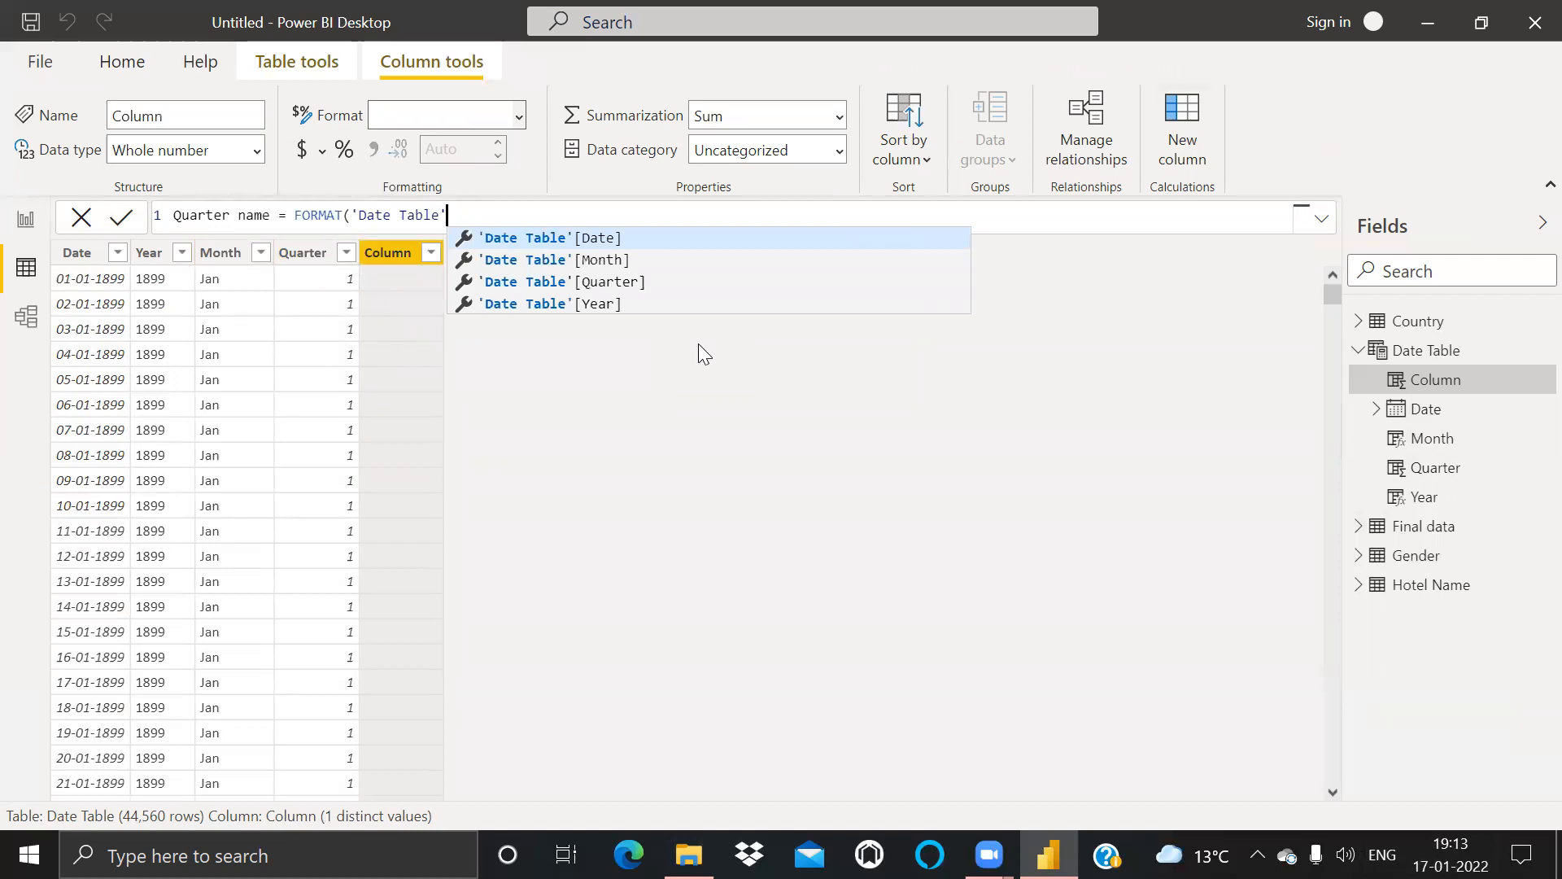
type("[Date")
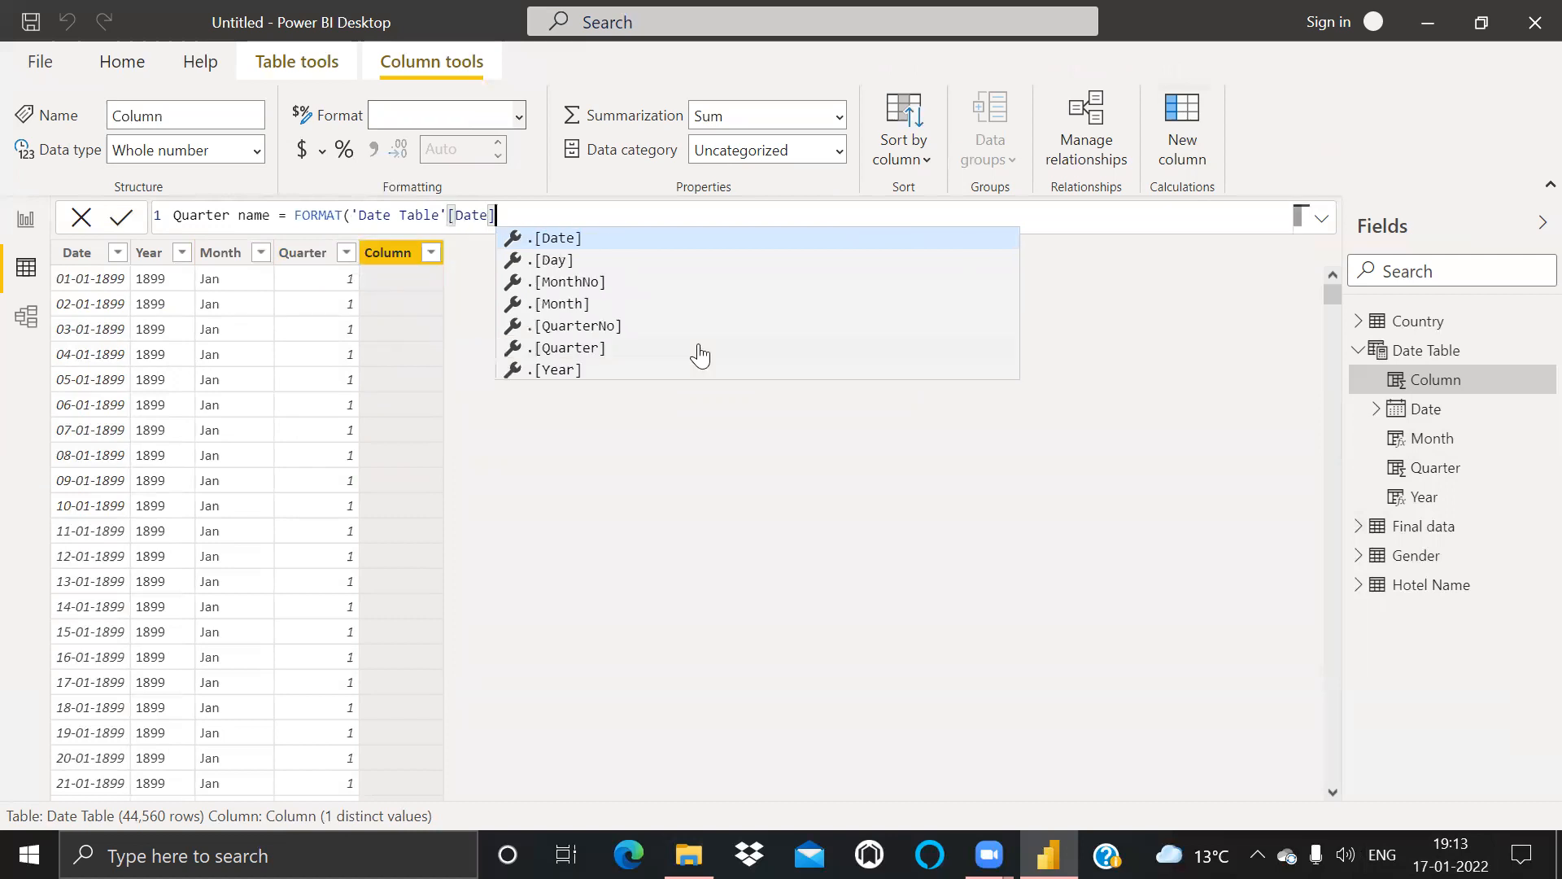
type("],")
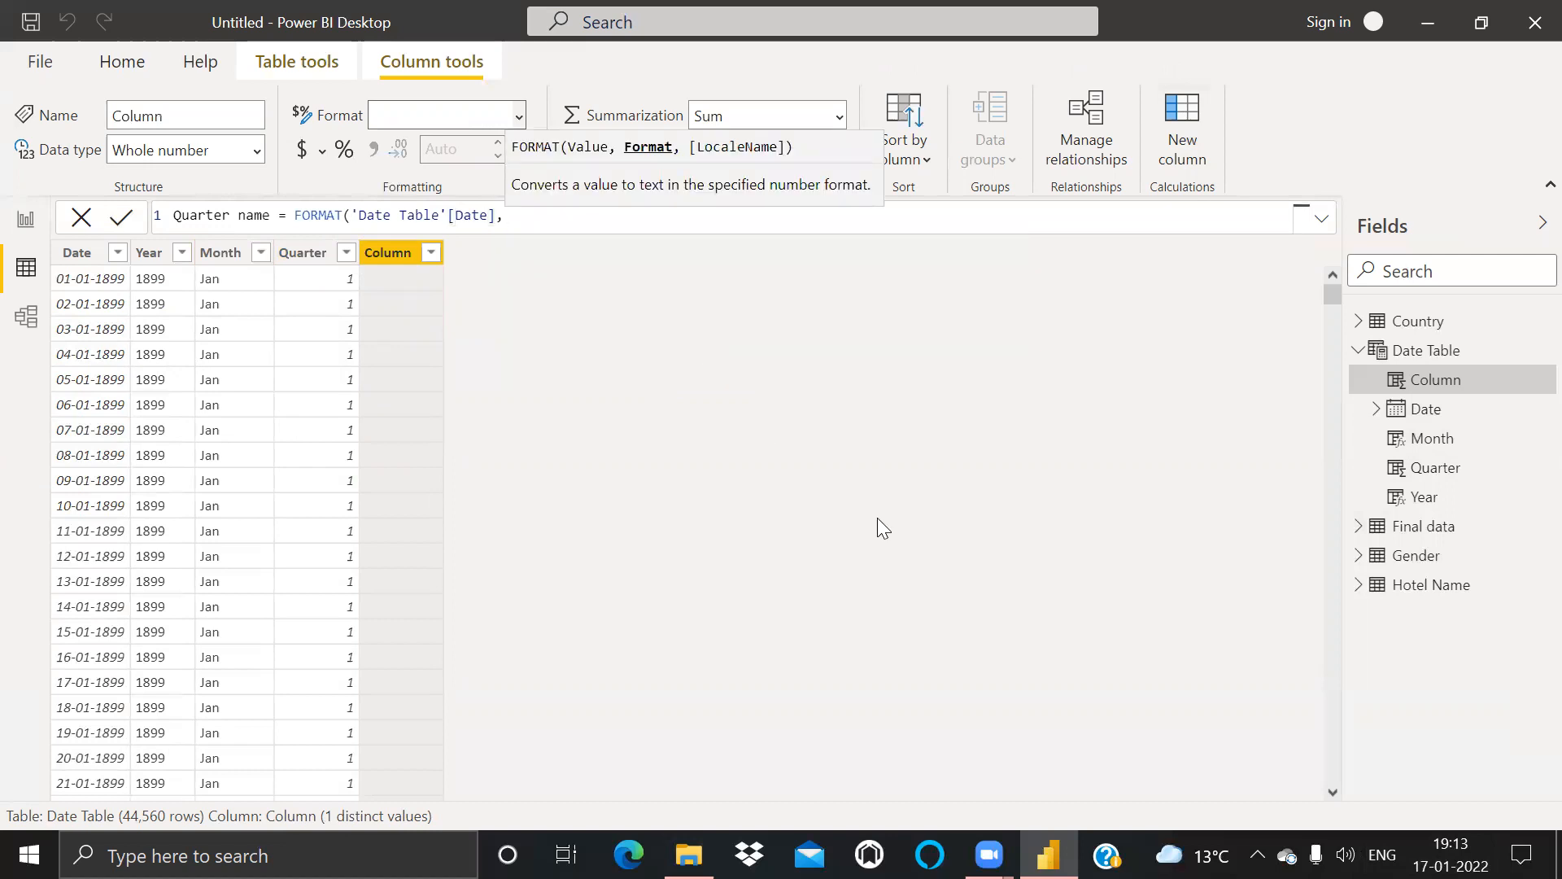
key("Return")
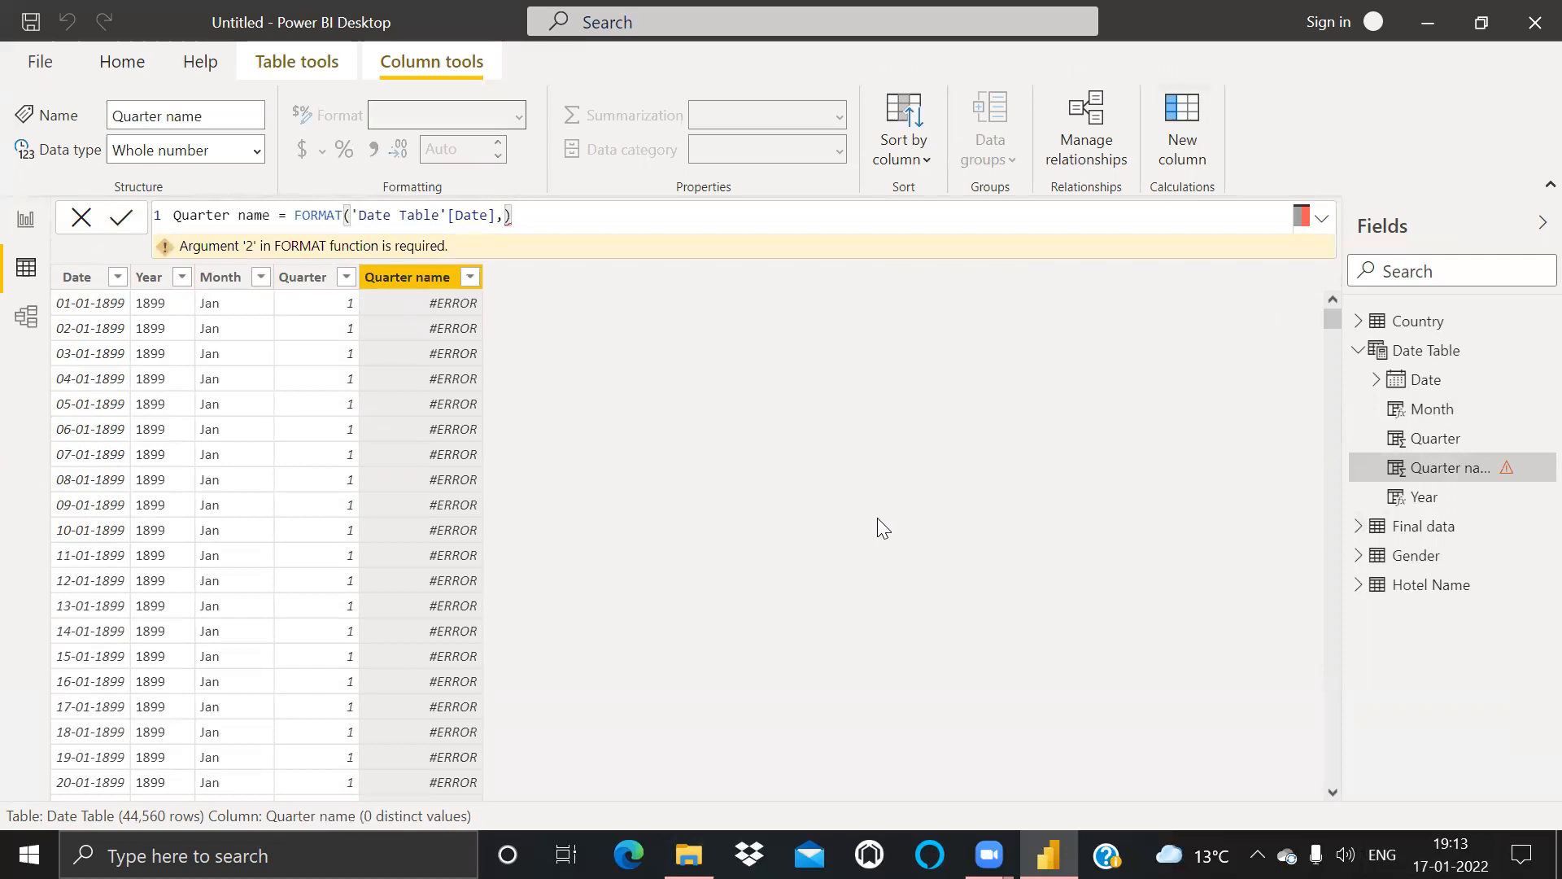
Step: Complete the Quarter name formula as FORMAT('Date Table'[Date],"\Qtr q") and commit it
left_click(573, 214)
key("BackSpace")
type("\"\\Qtr ")
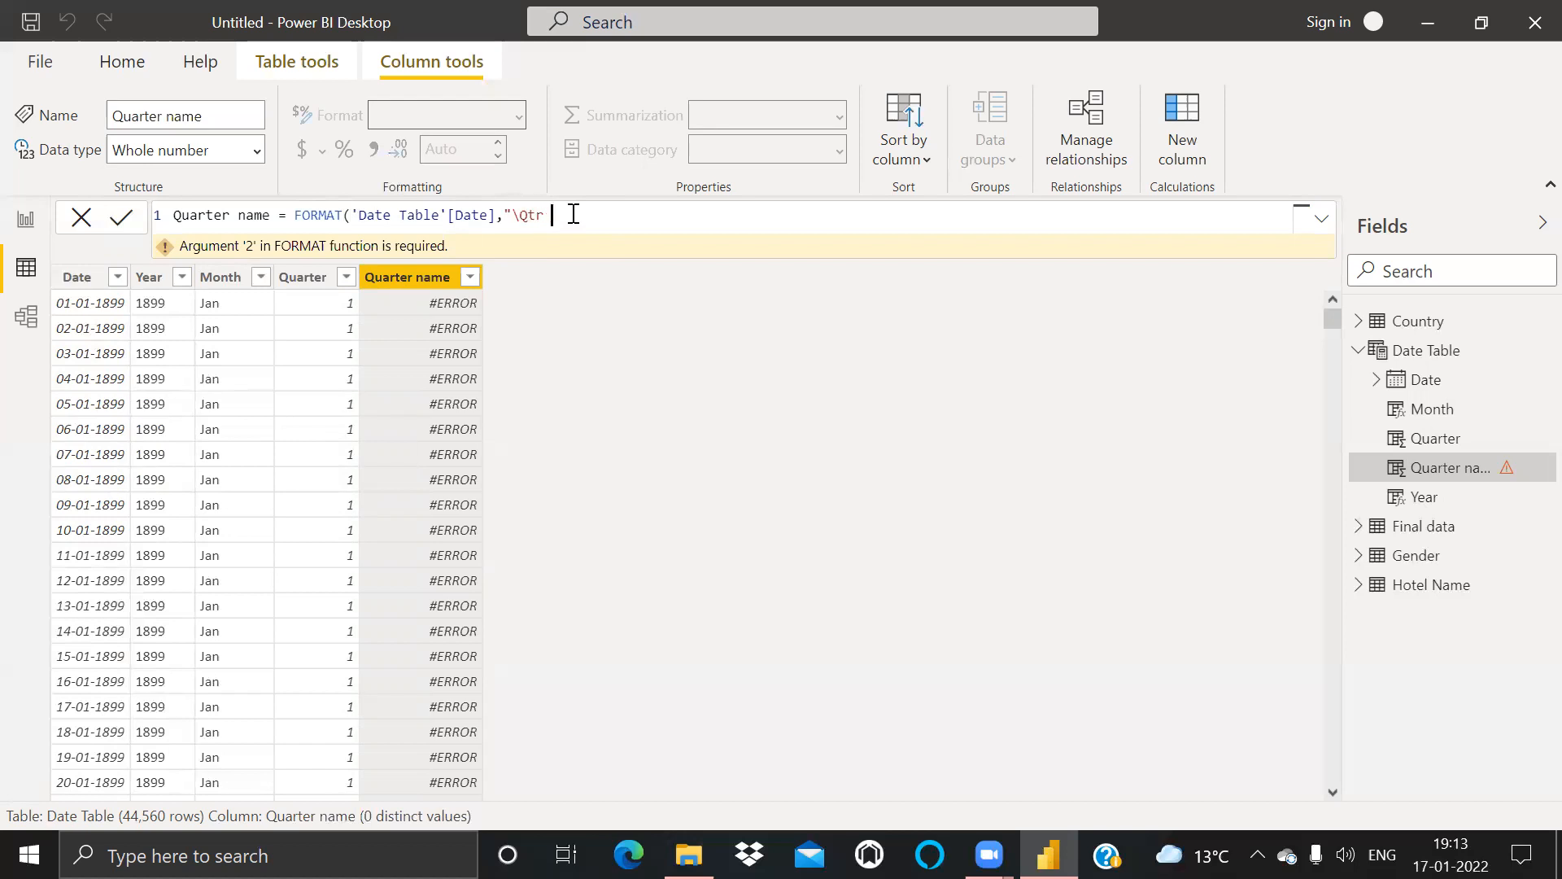
type("q\")")
key("Return")
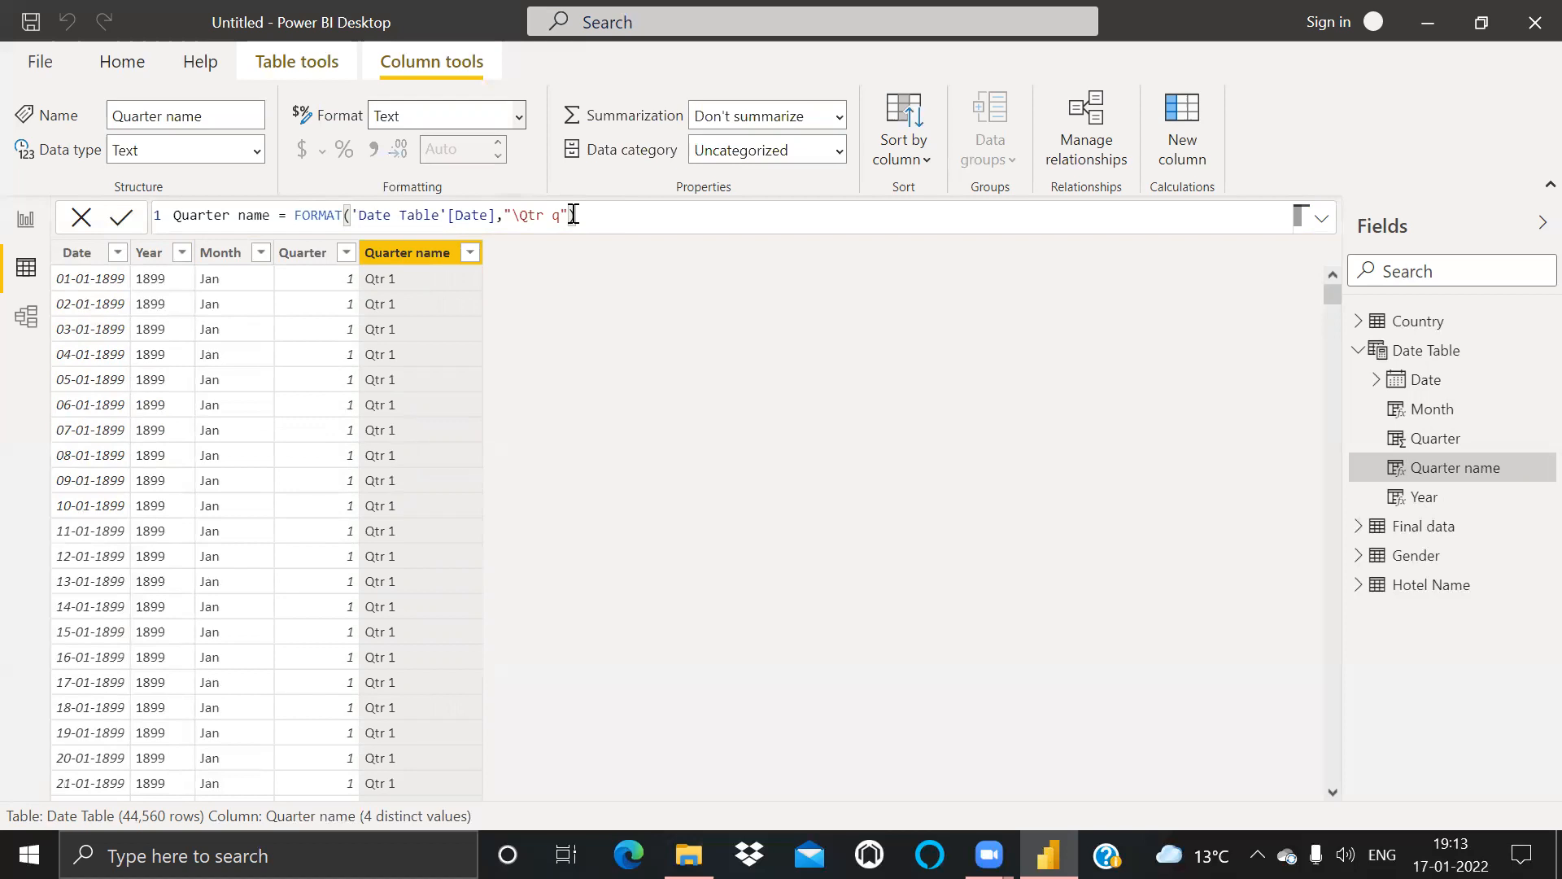
Step: Collapse the Date Table fields, switch to the BI PROJECT FILE folder and open the Power BI Date Table code file in a maximized Notepad window
left_click(1359, 352)
key("alt+Tab")
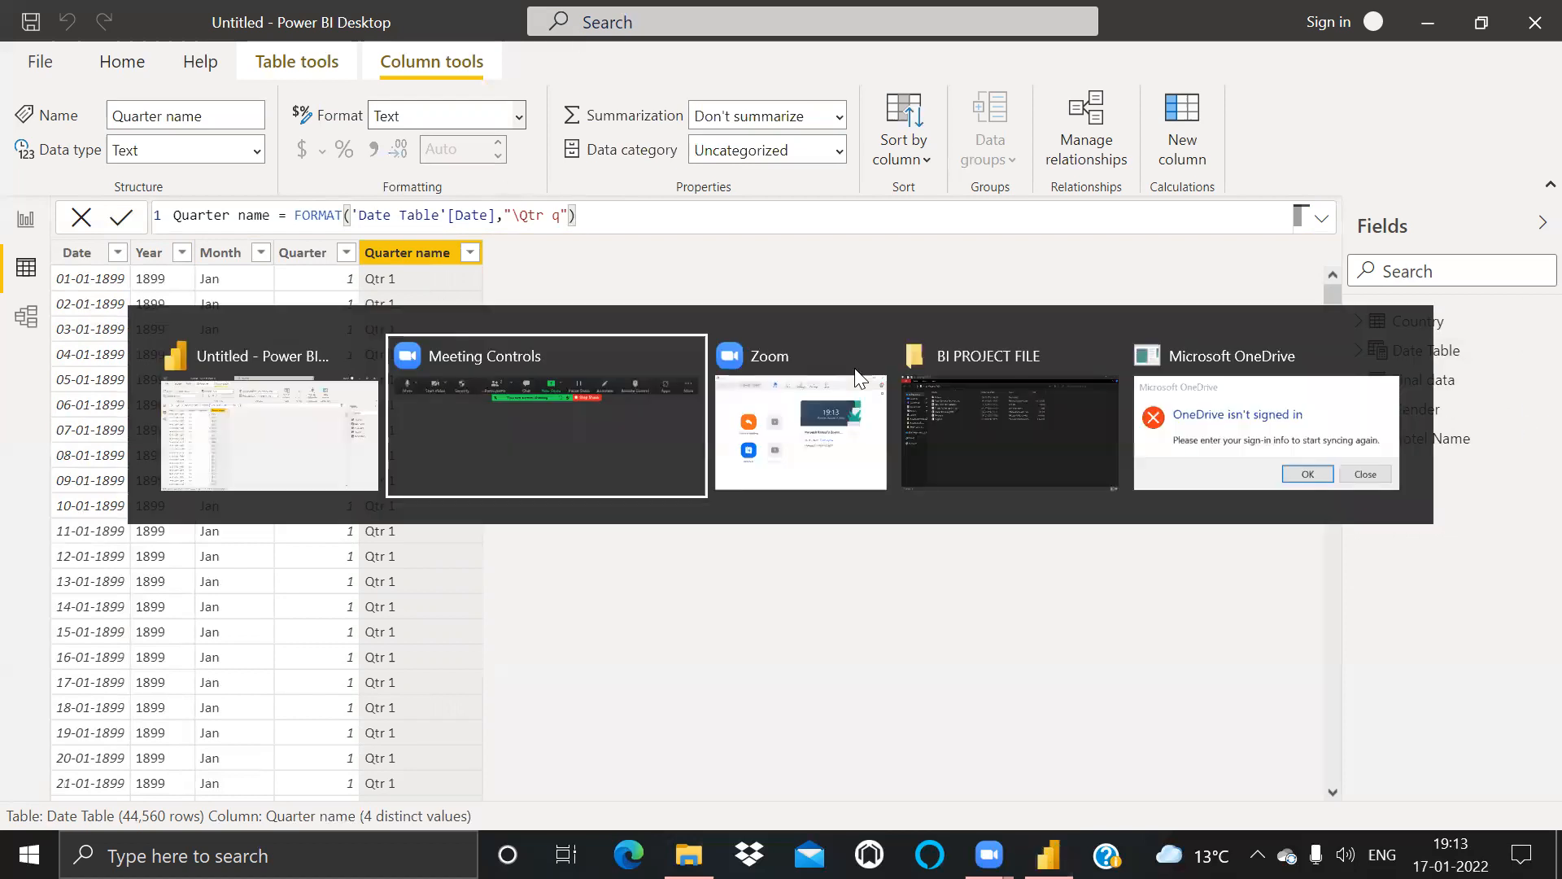
key("alt+Tab")
key("alt+Tab")
key("Down")
key("Return")
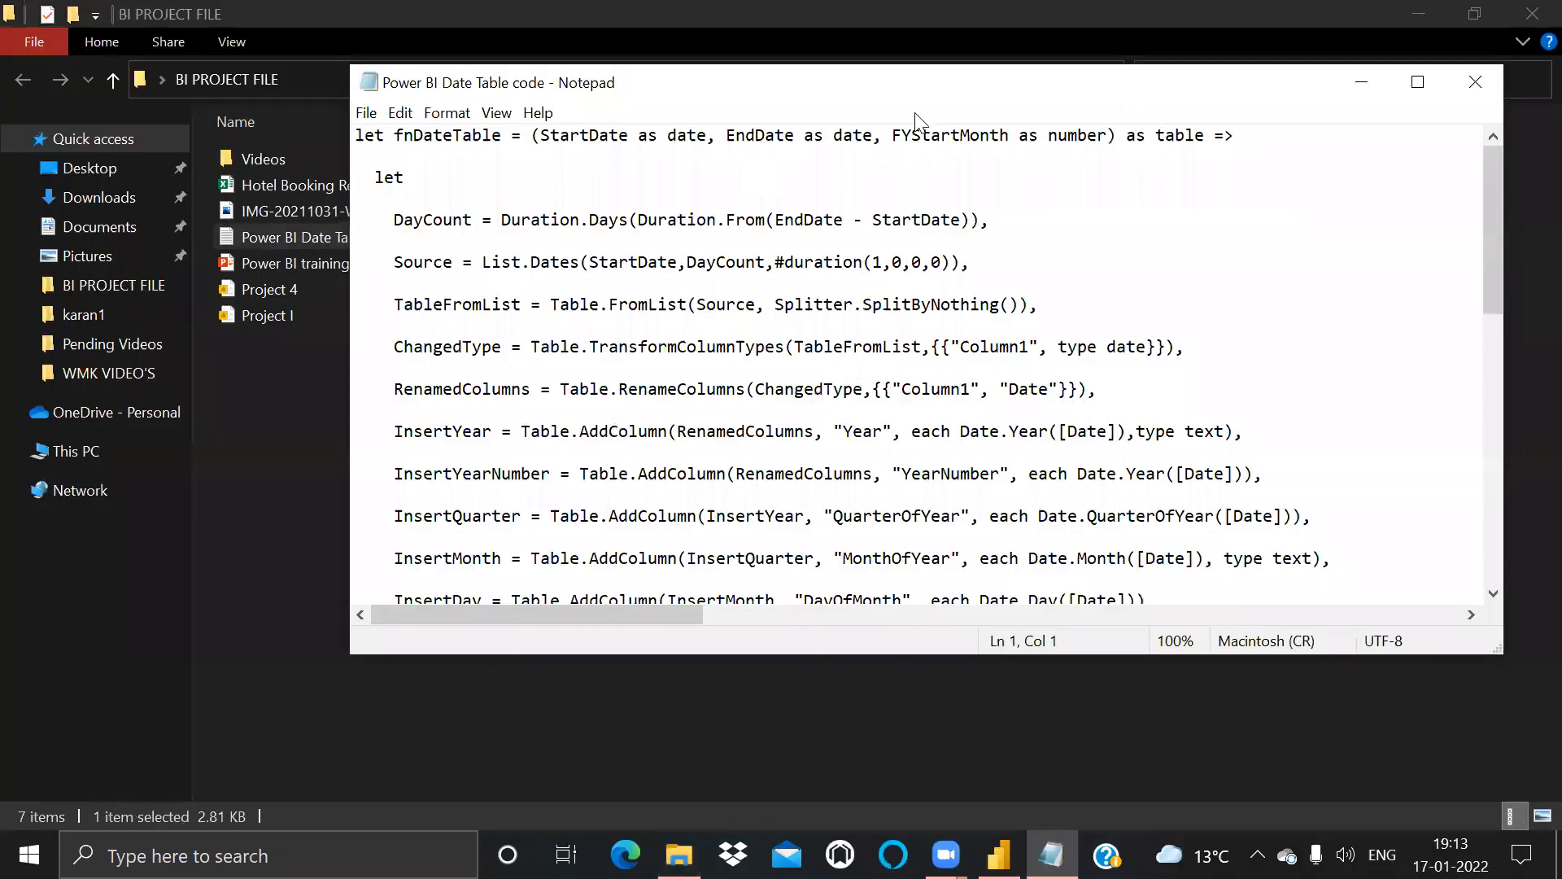
left_click(1413, 81)
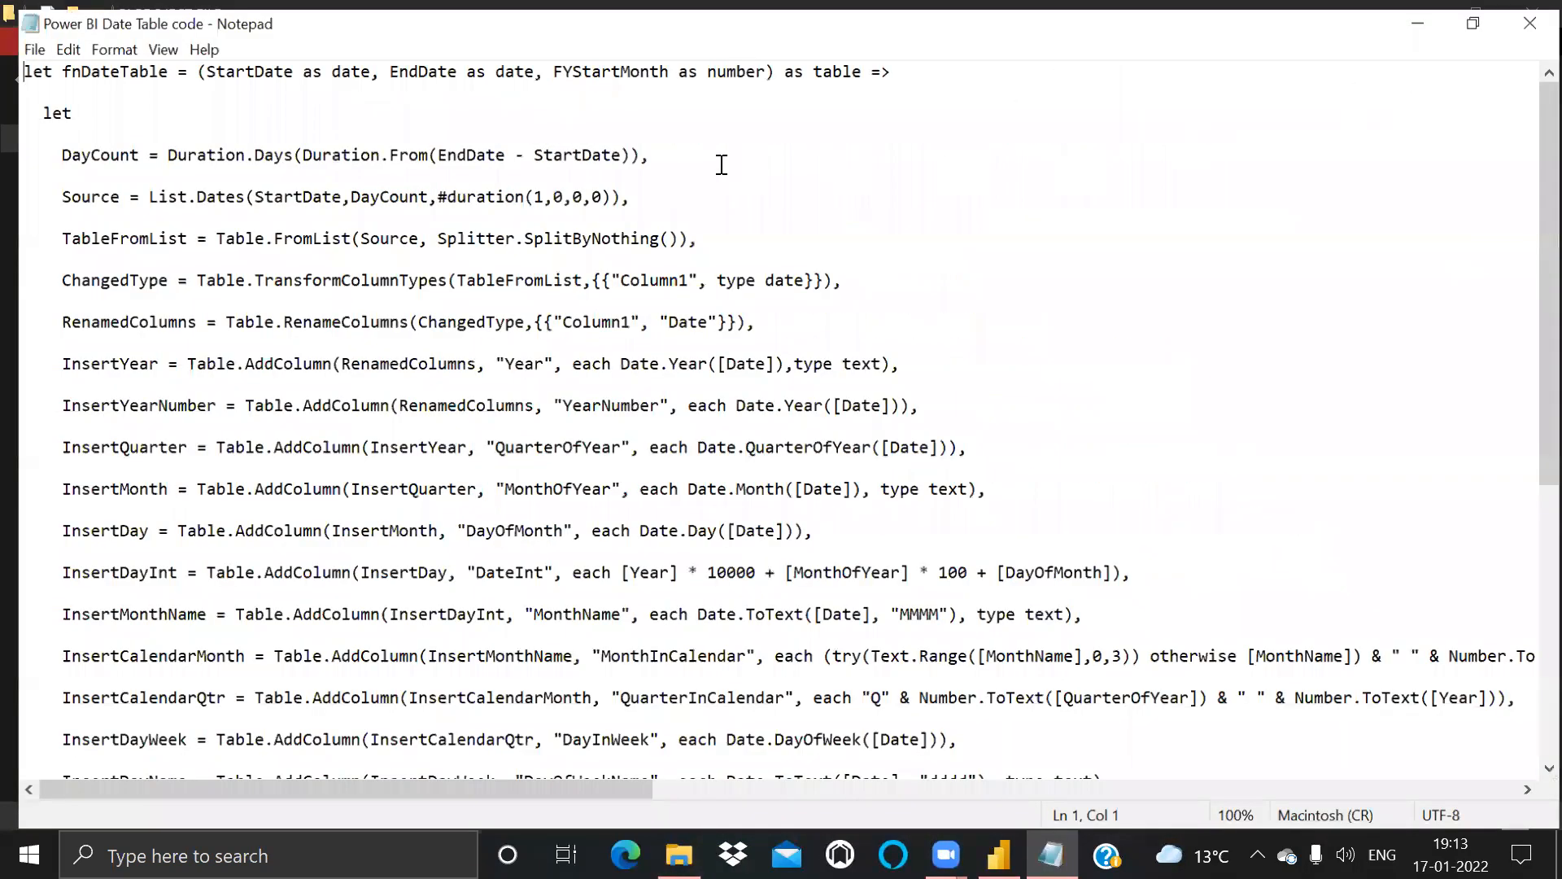
Step: Switch back to Power BI Desktop and create a blank query from the report view, keeping its default name
key("alt+Tab")
key("alt+Tab")
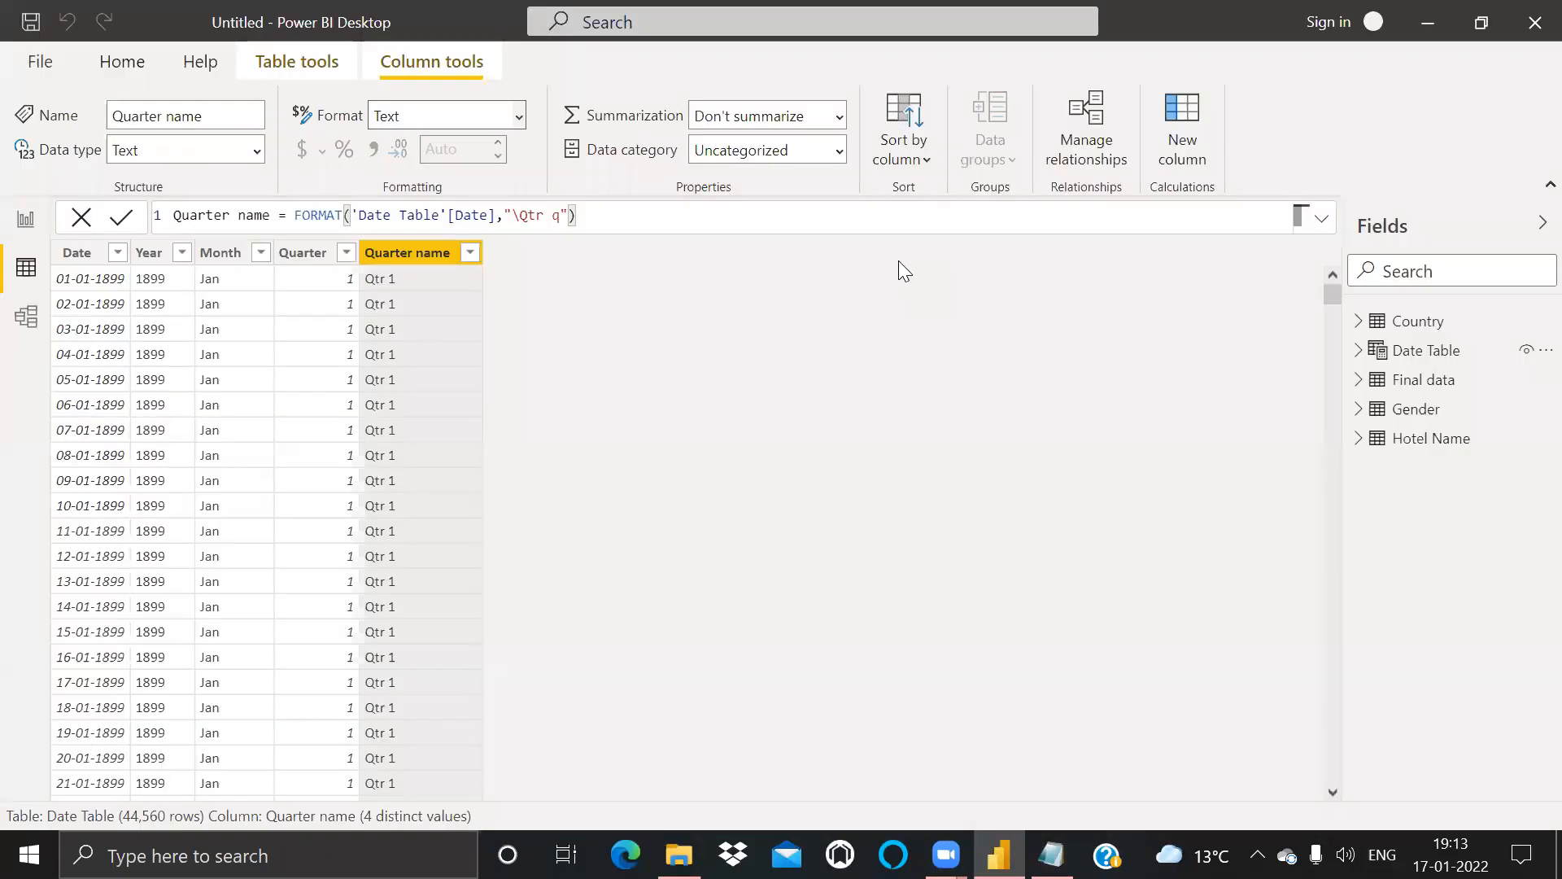
left_click(25, 220)
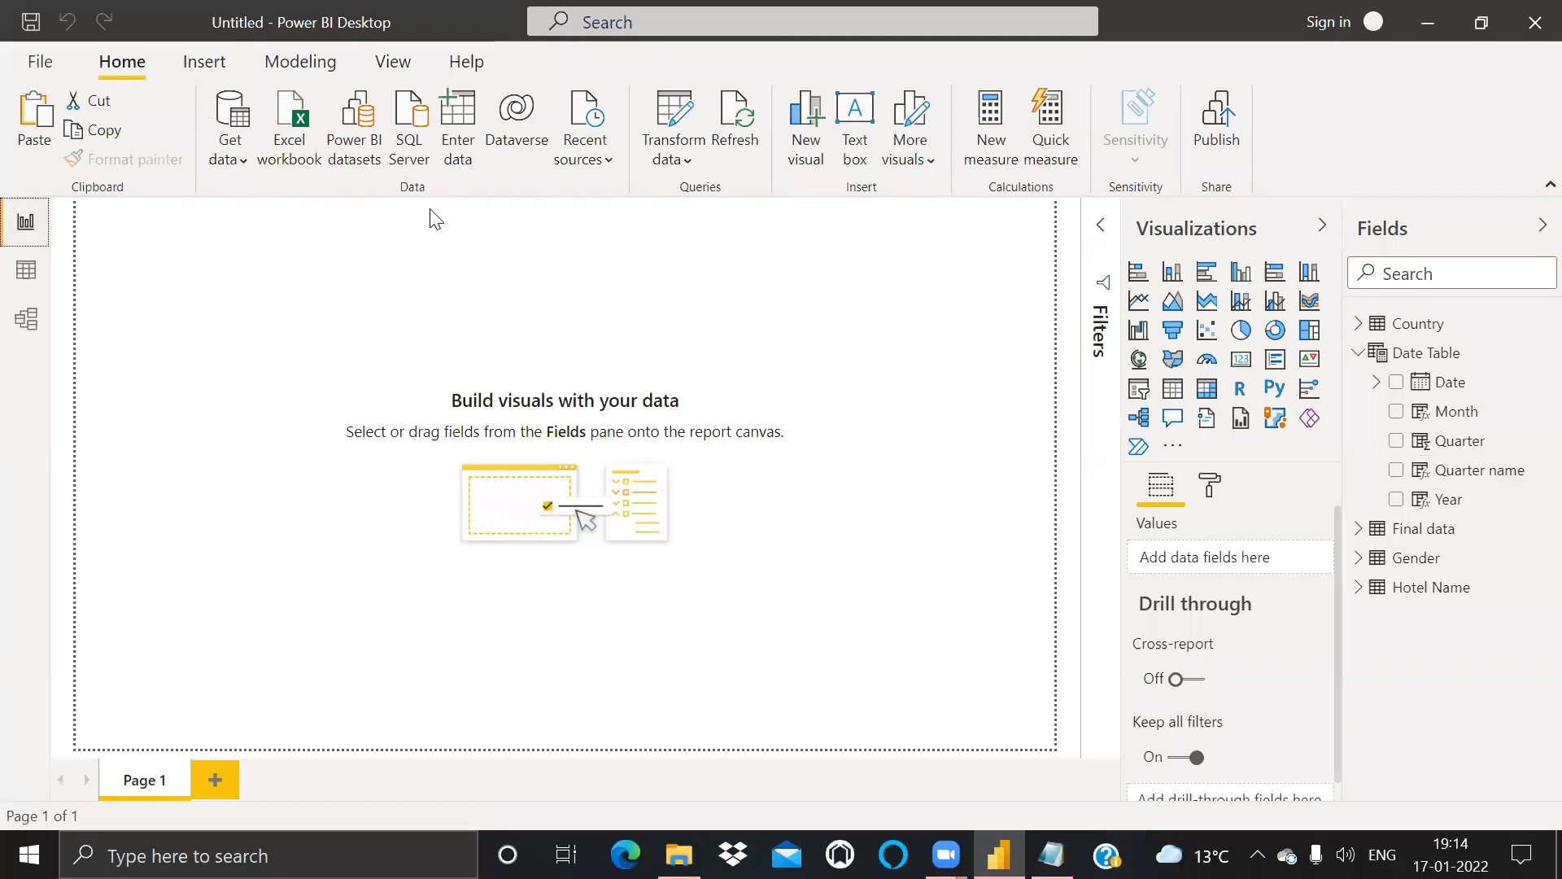
left_click(234, 161)
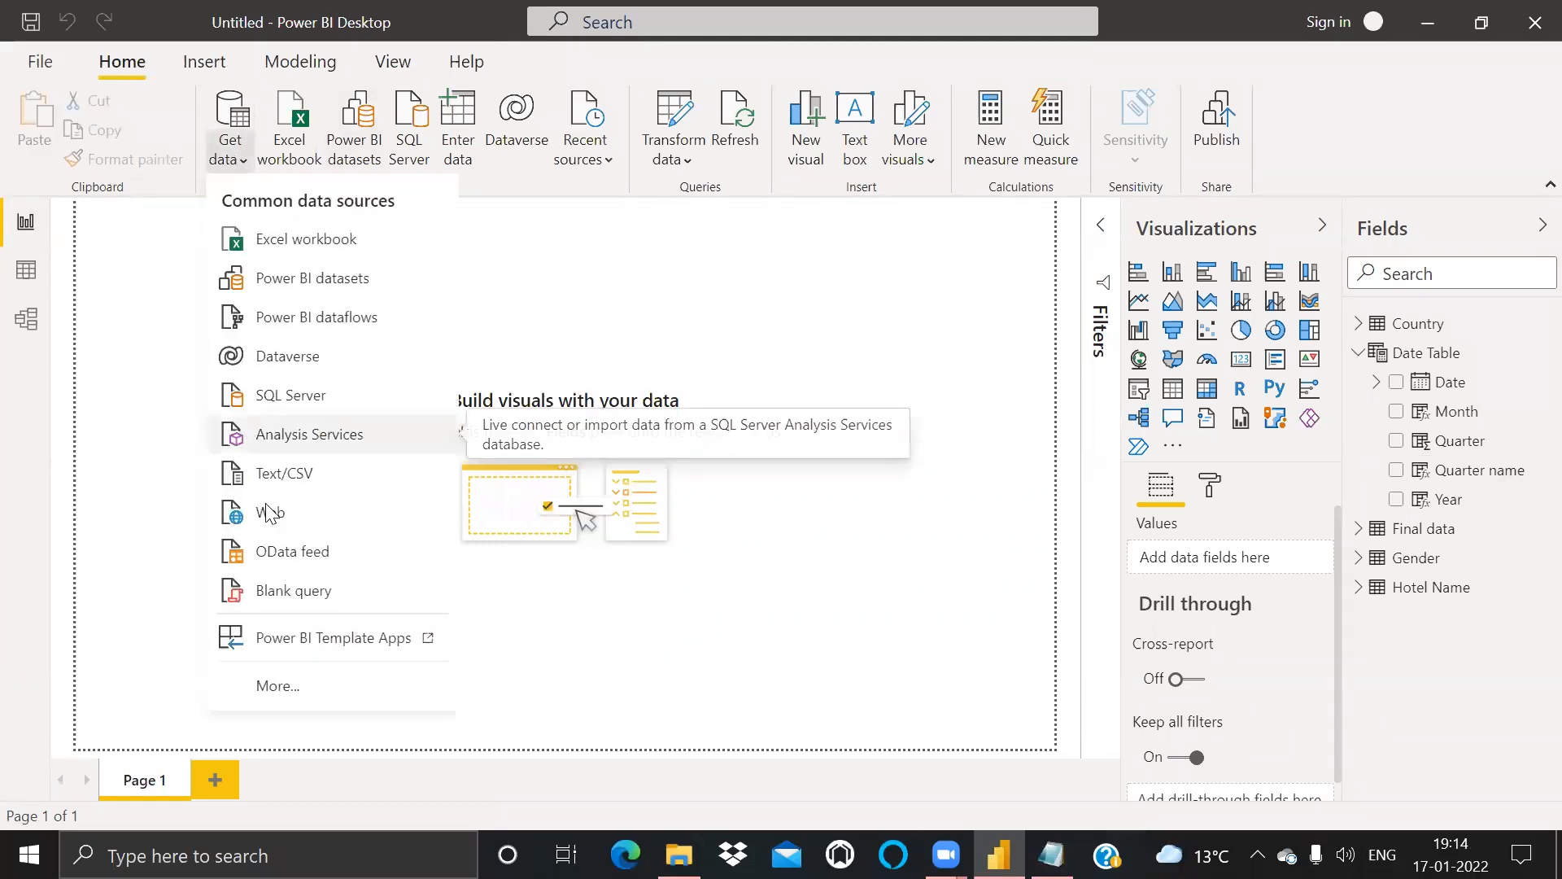
left_click(325, 605)
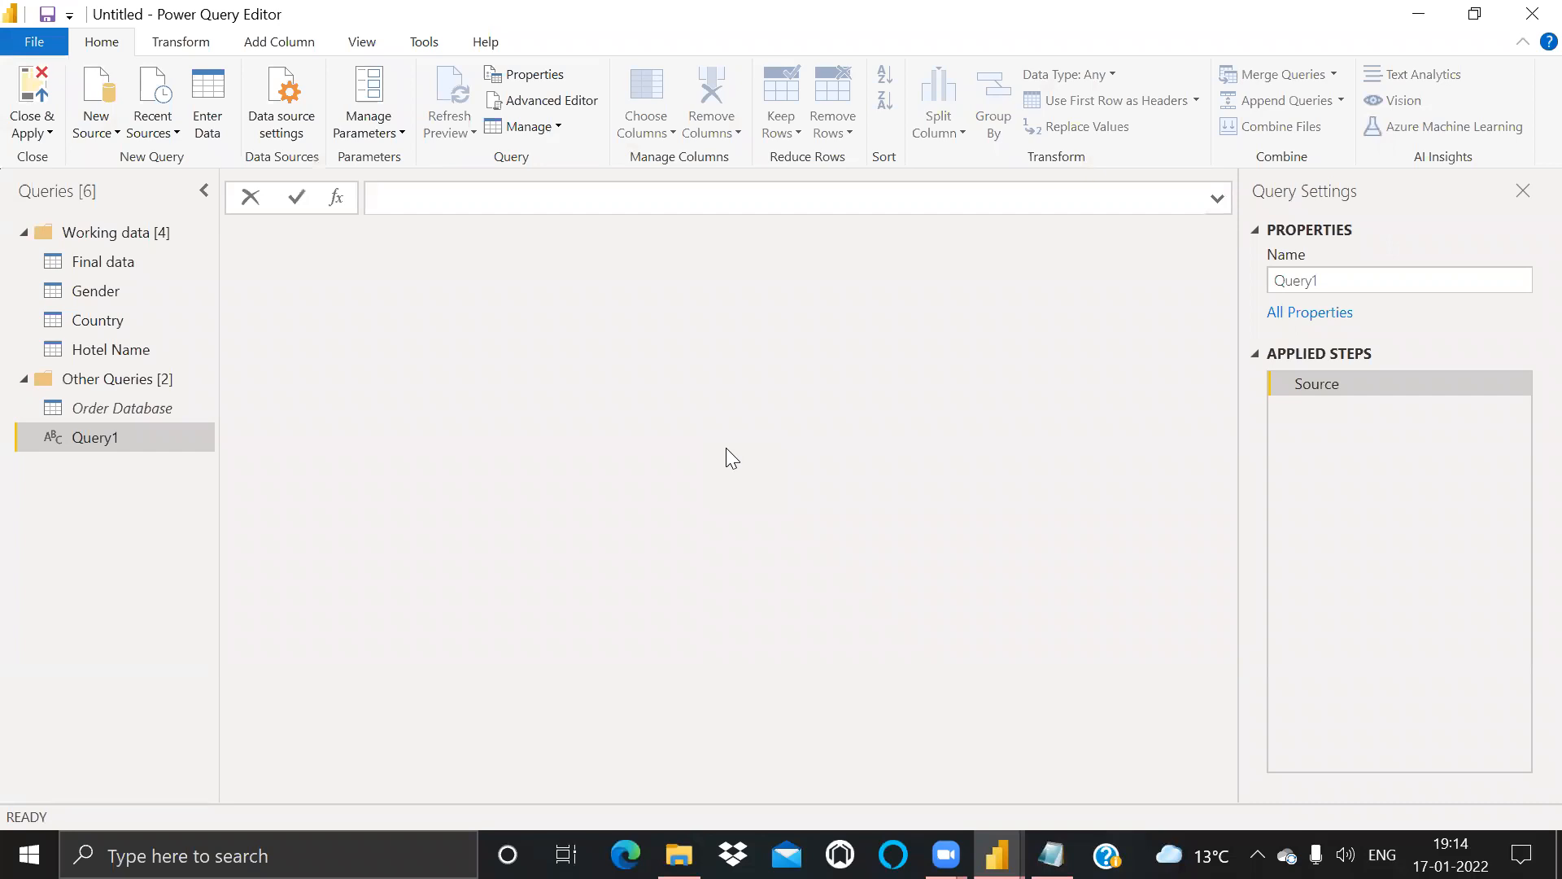
double_click(101, 436)
key("Return")
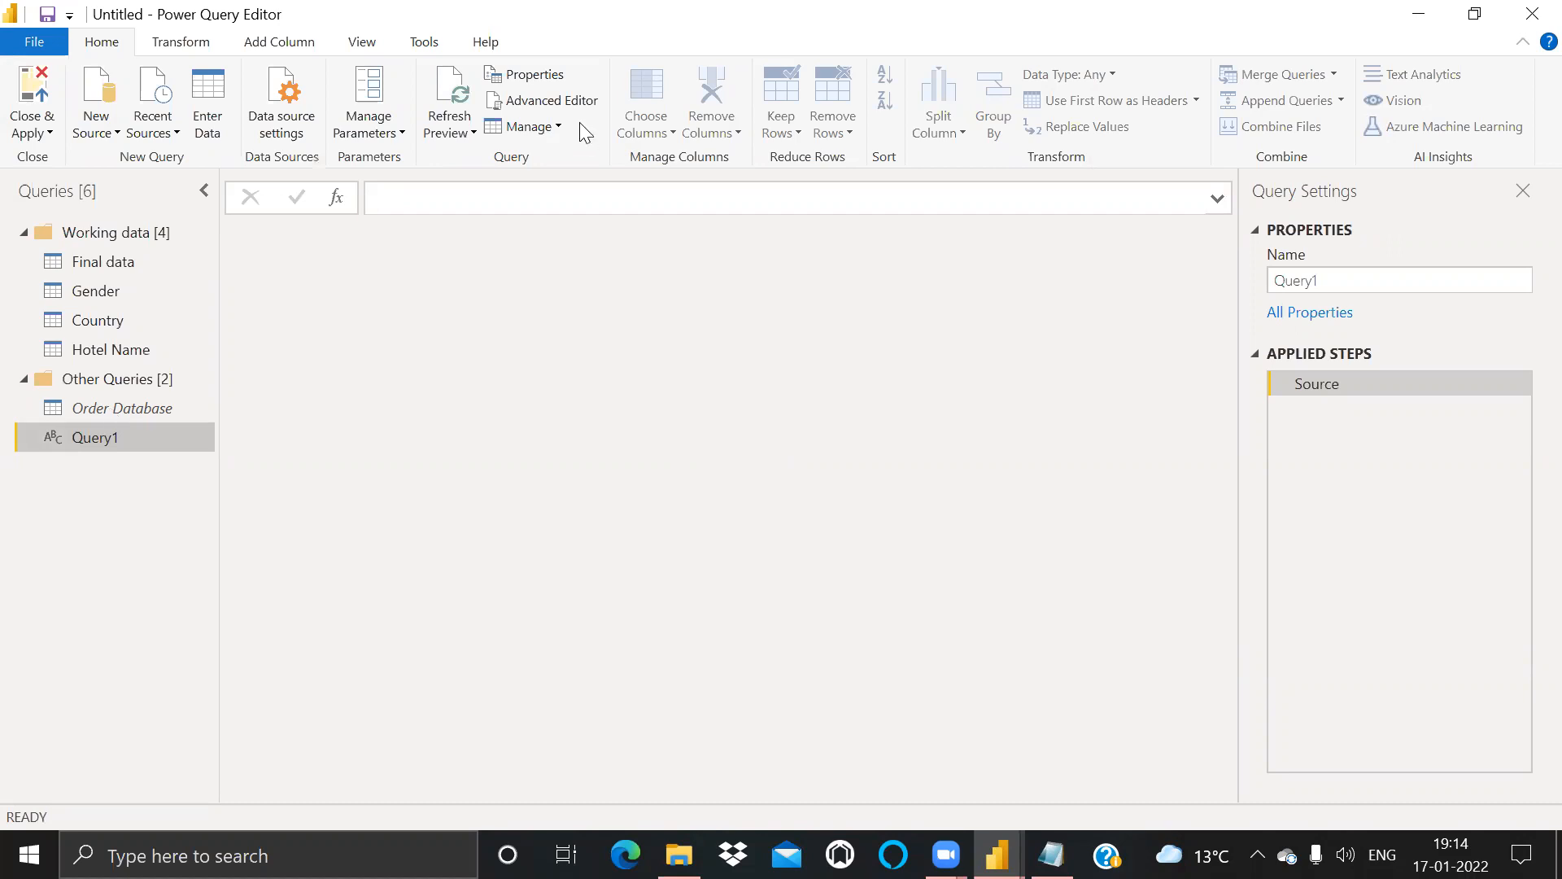
Step: Open the blank query's code in the Advanced Editor and delete all of its default code
left_click(561, 104)
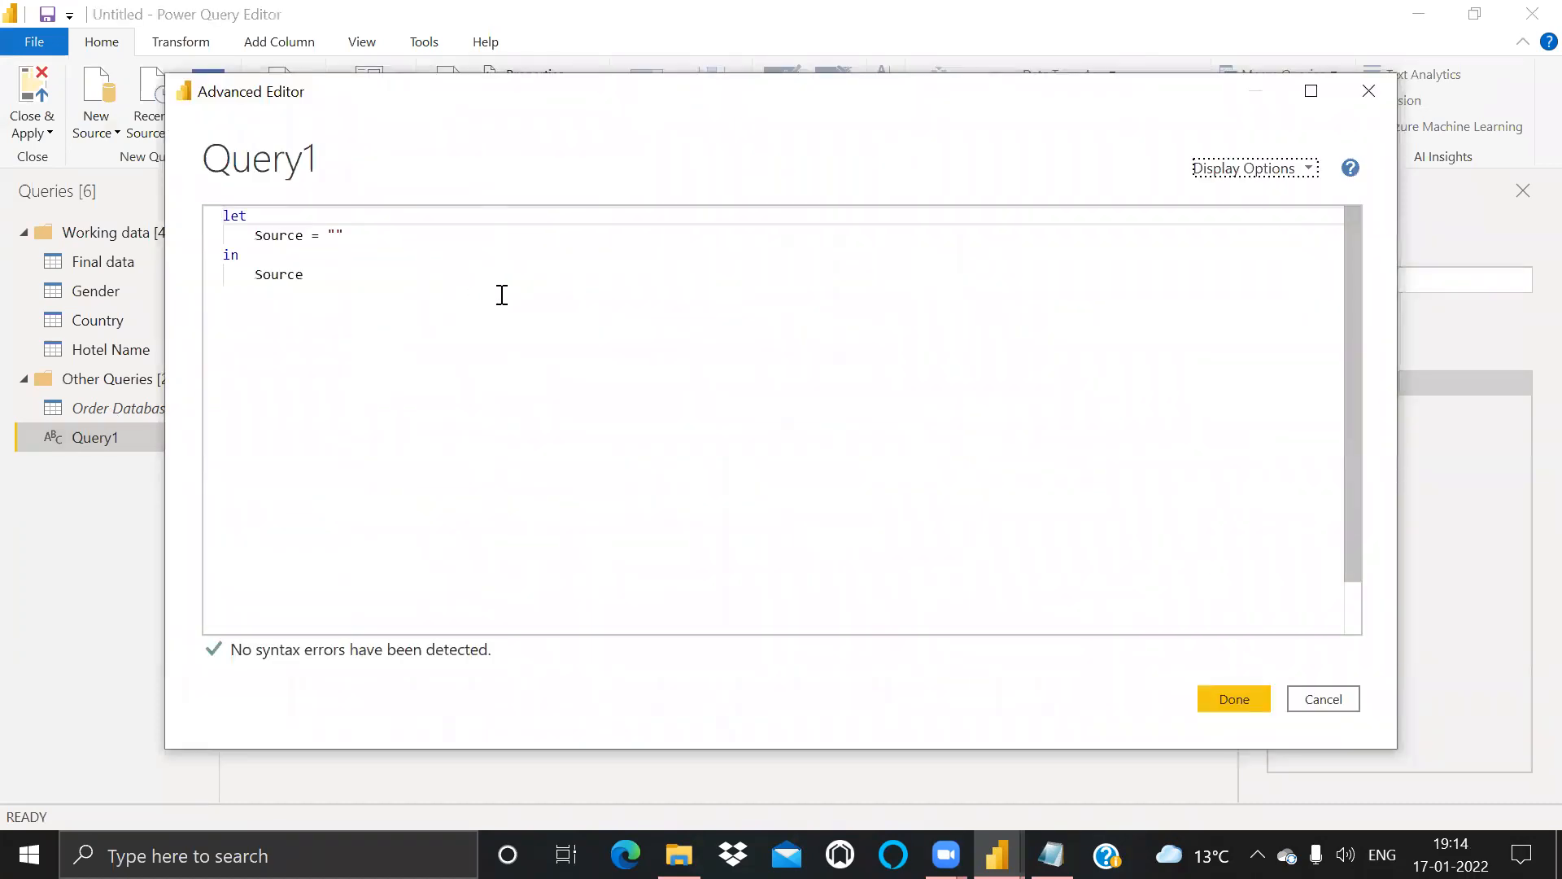
left_click(476, 335)
type("a")
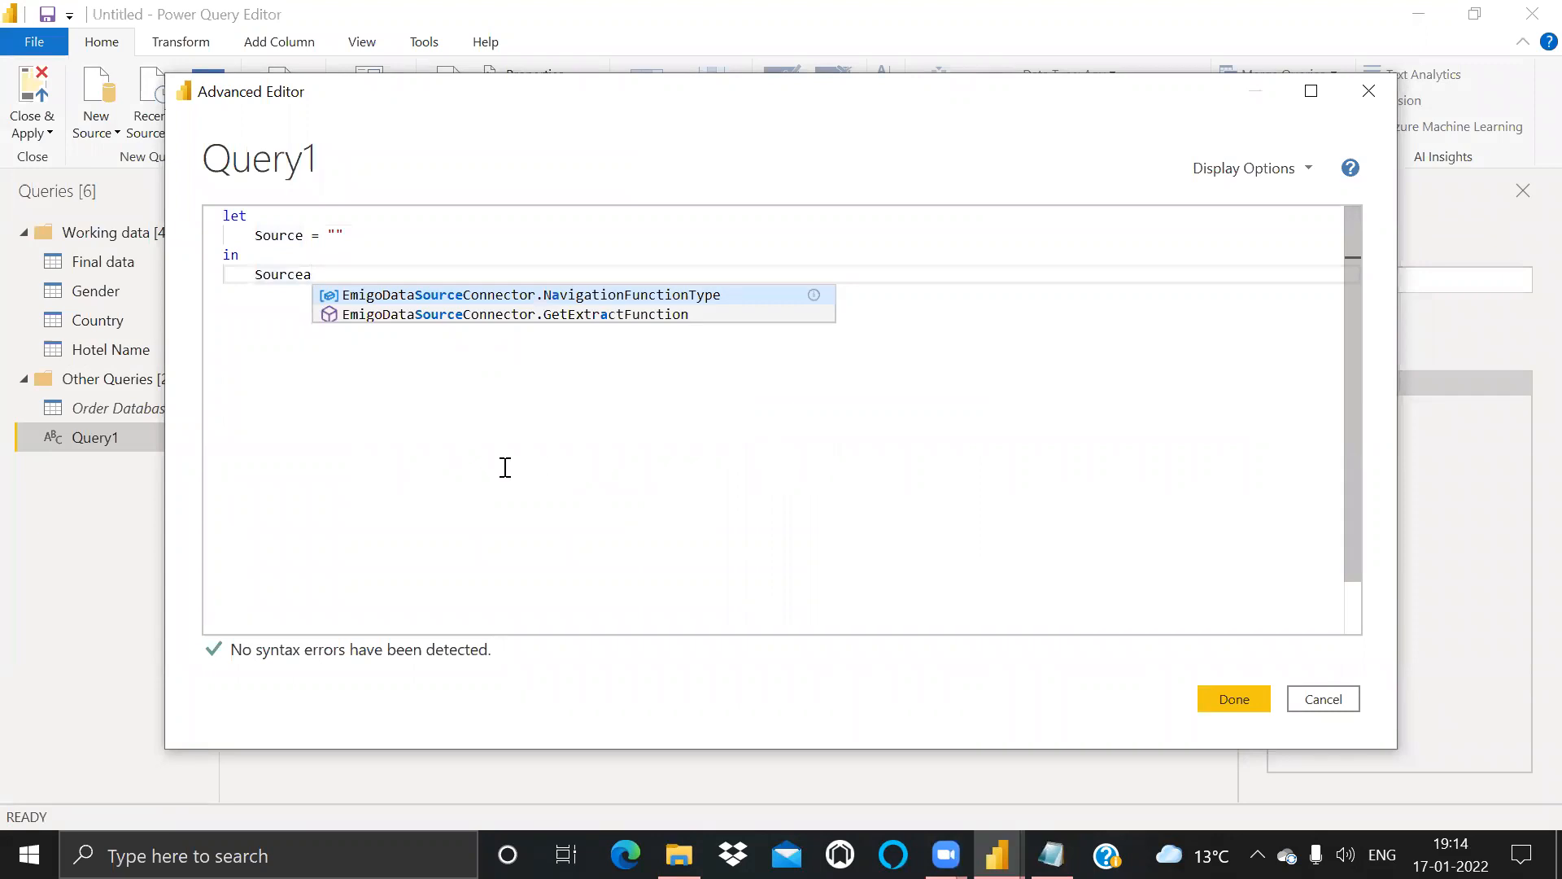
key("ctrl+a")
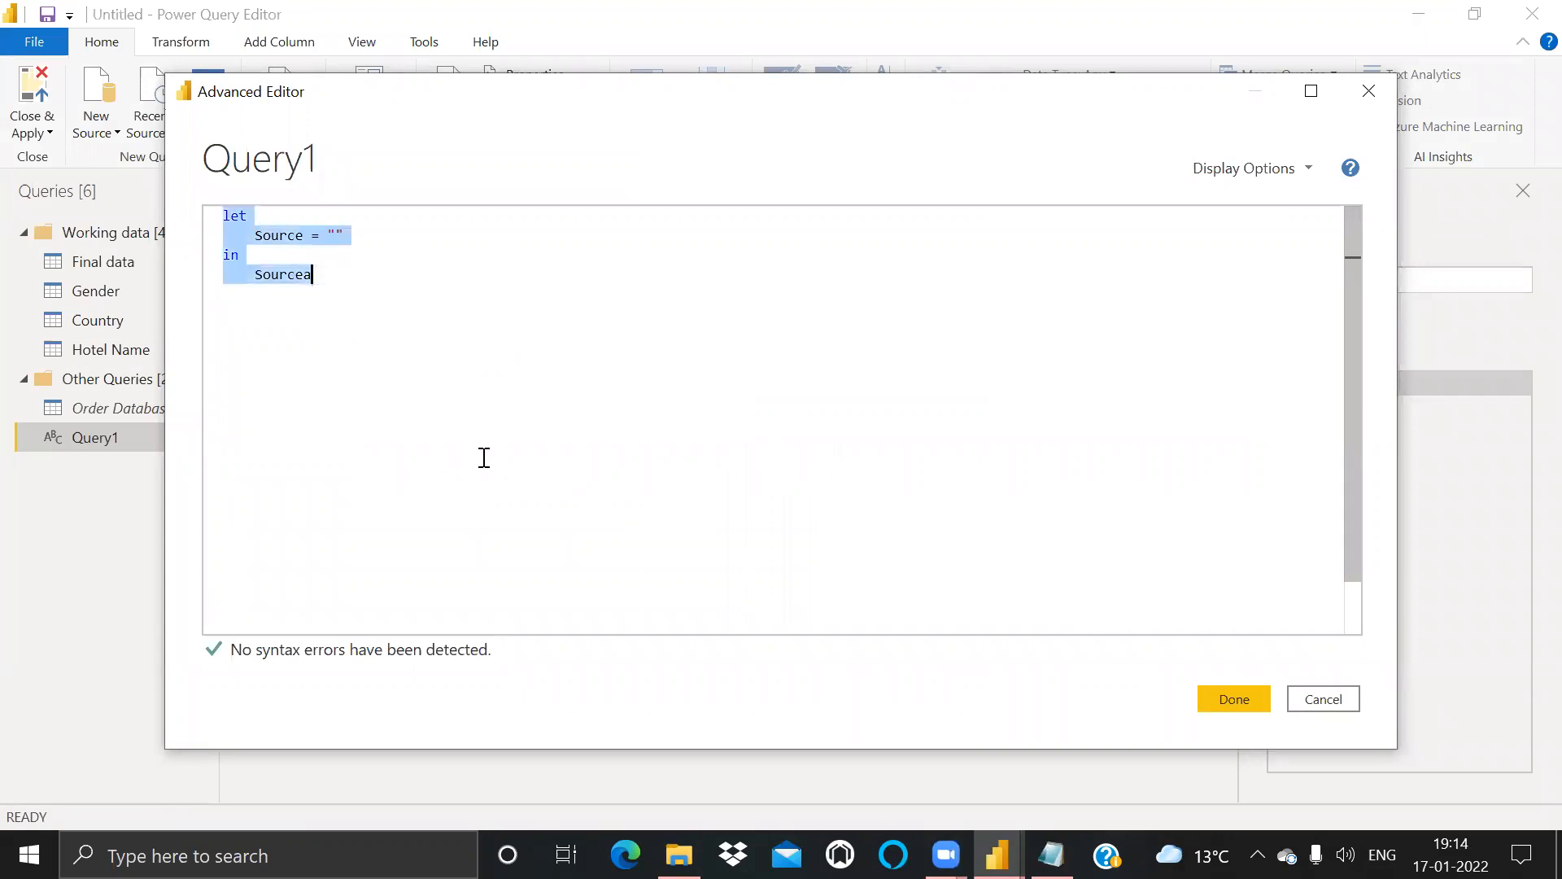
key("Delete")
Step: Copy the entire fnDateTable code from Notepad into the empty Advanced Editor of Query1 and apply it
key("alt+Tab")
key("alt+Tab")
key("alt+Tab")
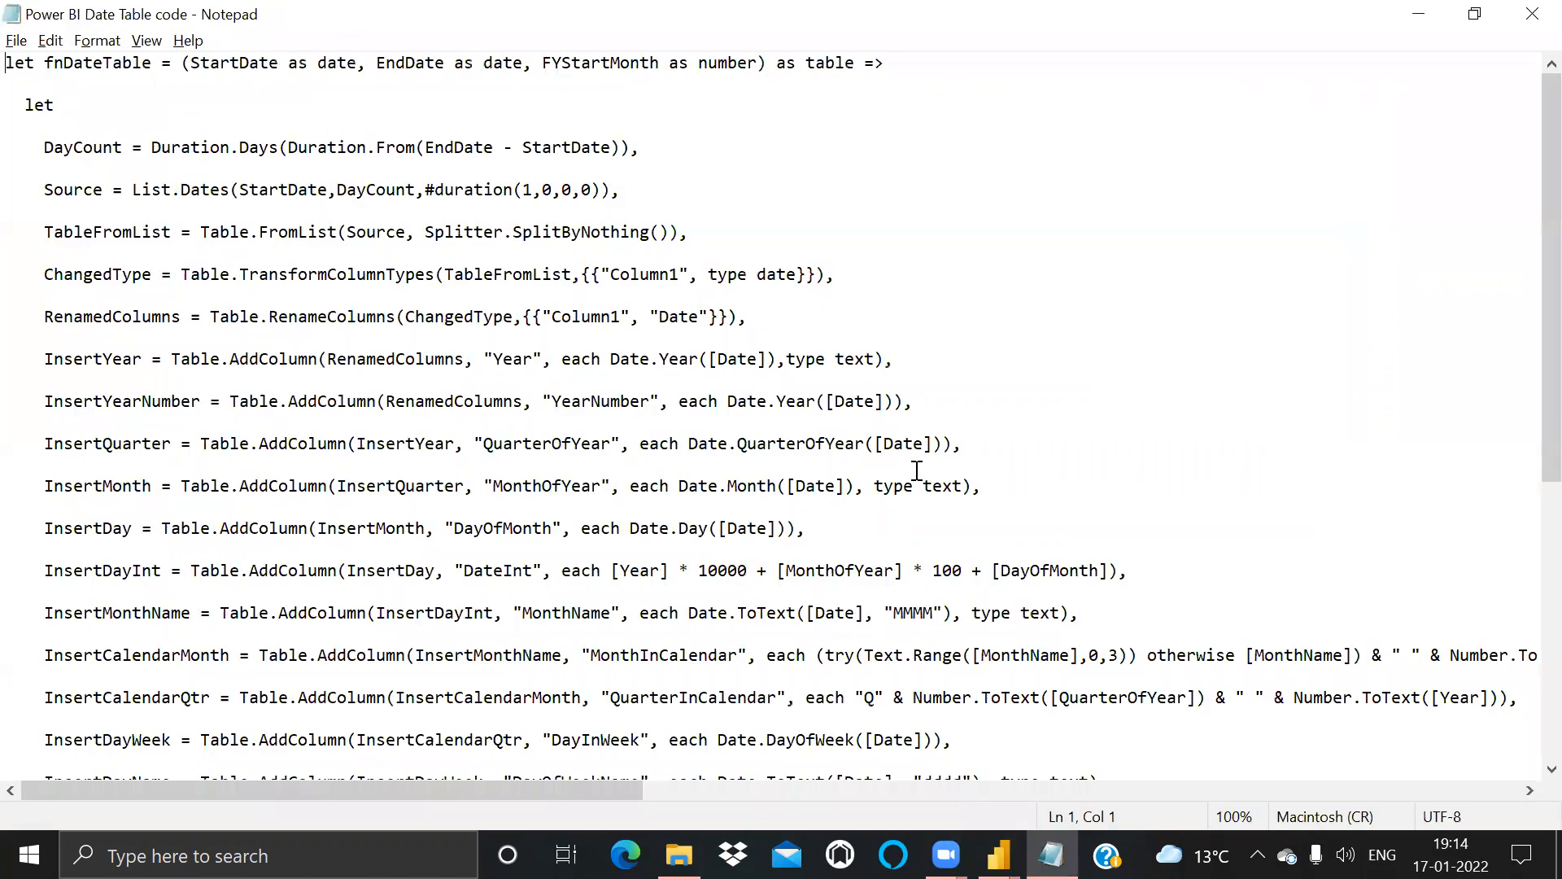
key("ctrl+a")
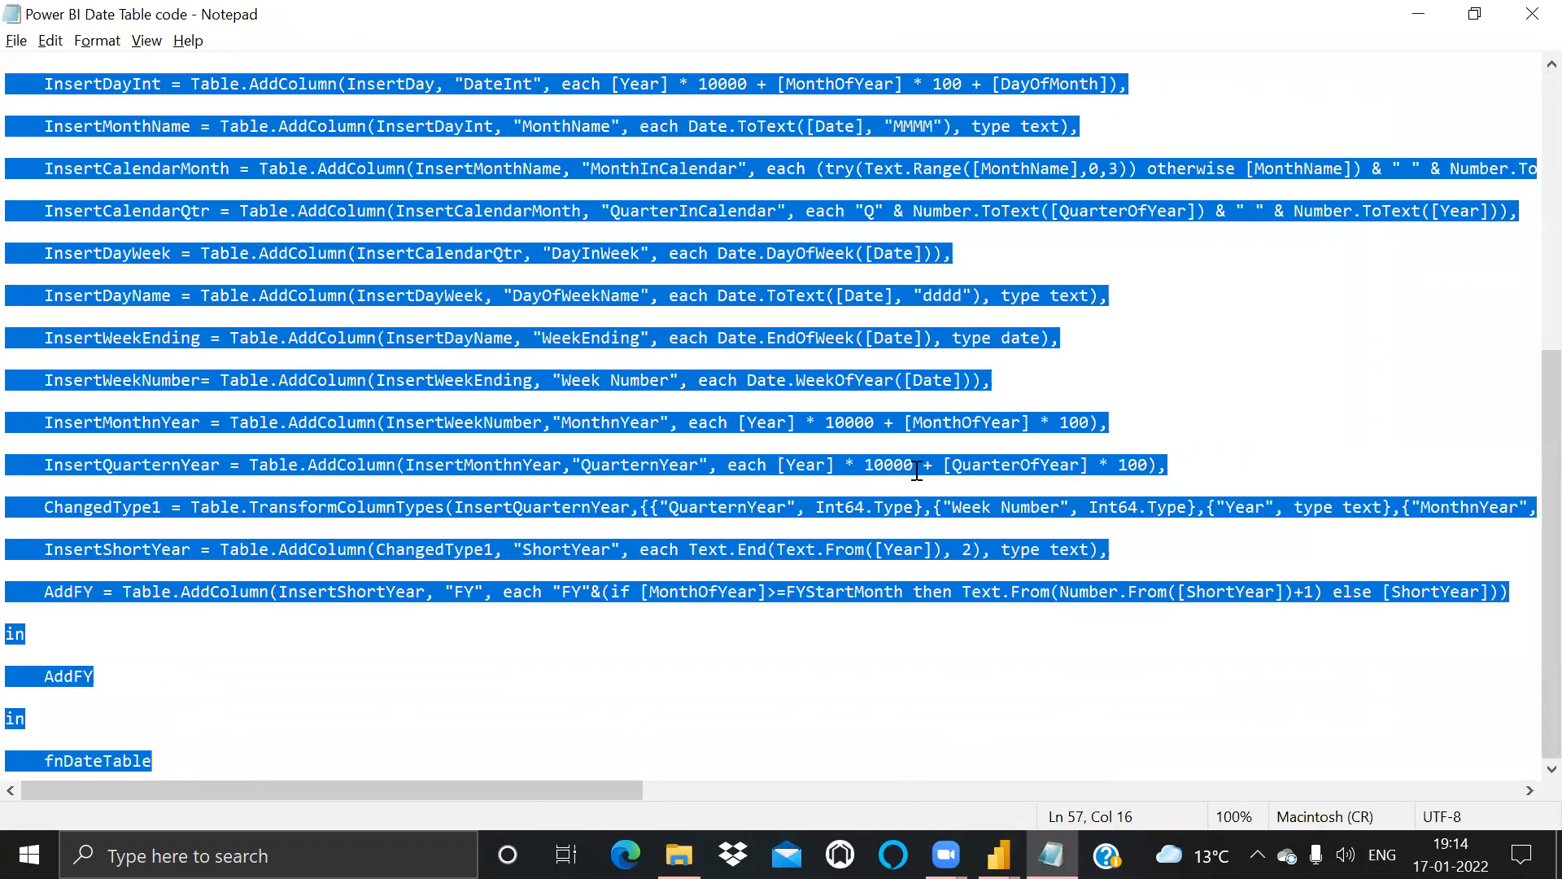
key("alt+Tab")
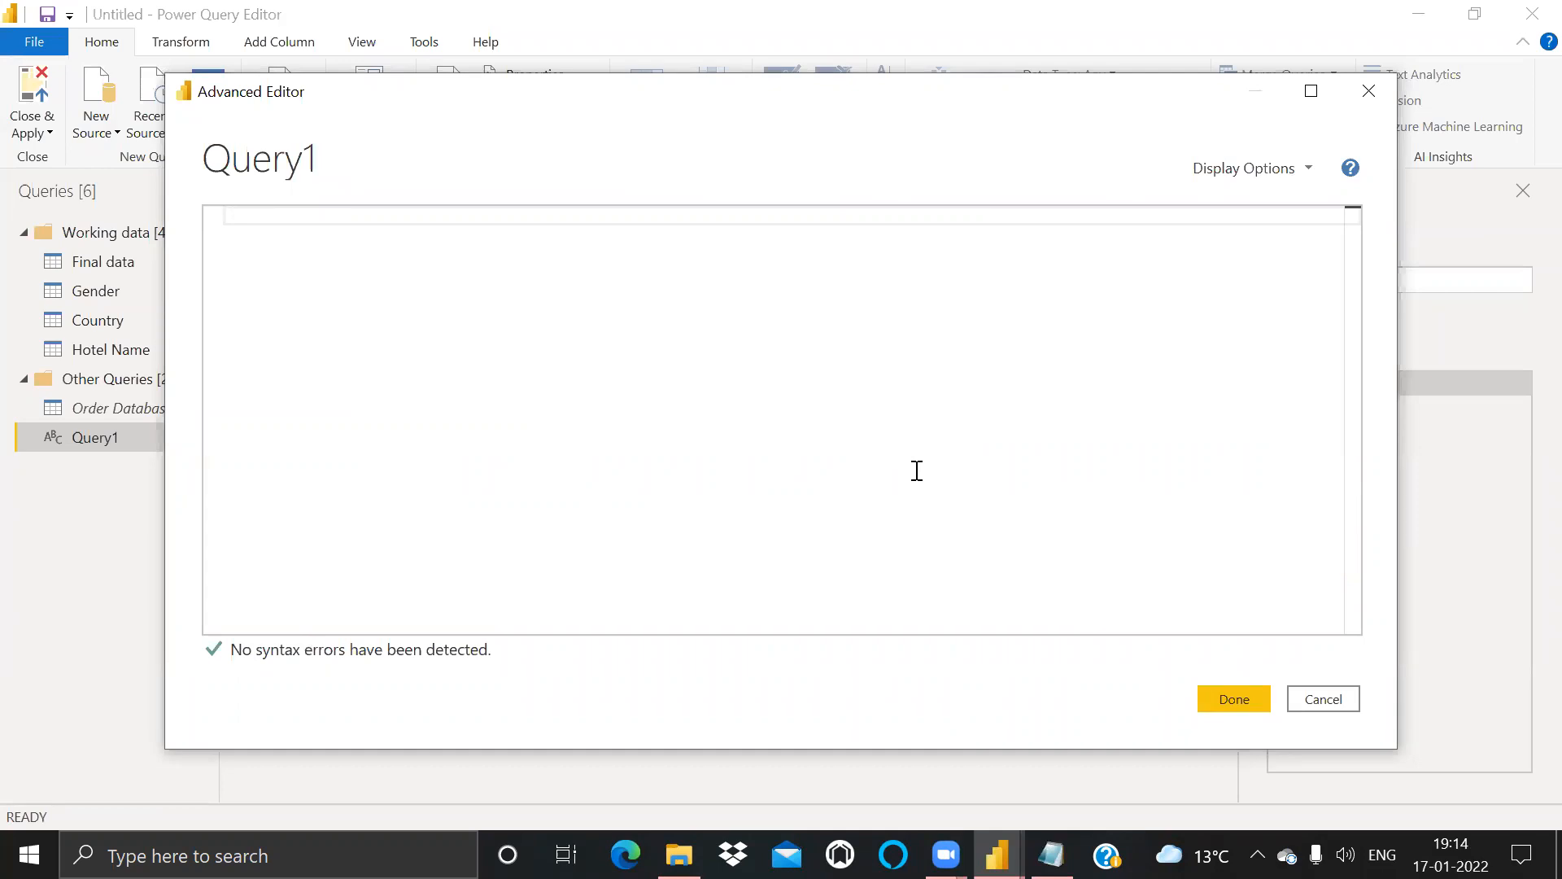
key("ctrl+v")
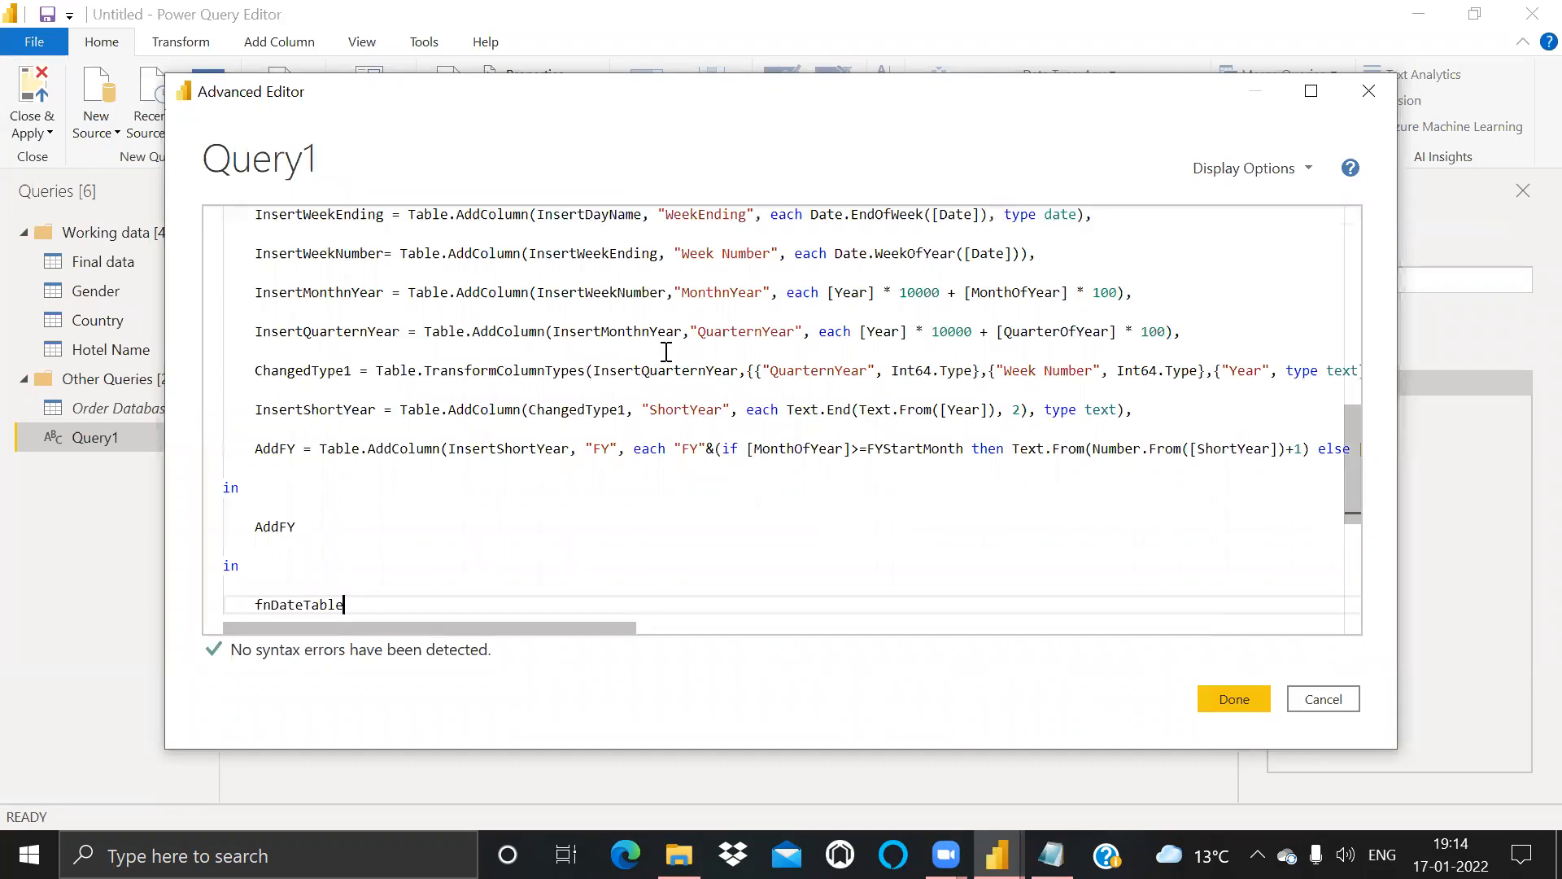
left_click(1237, 698)
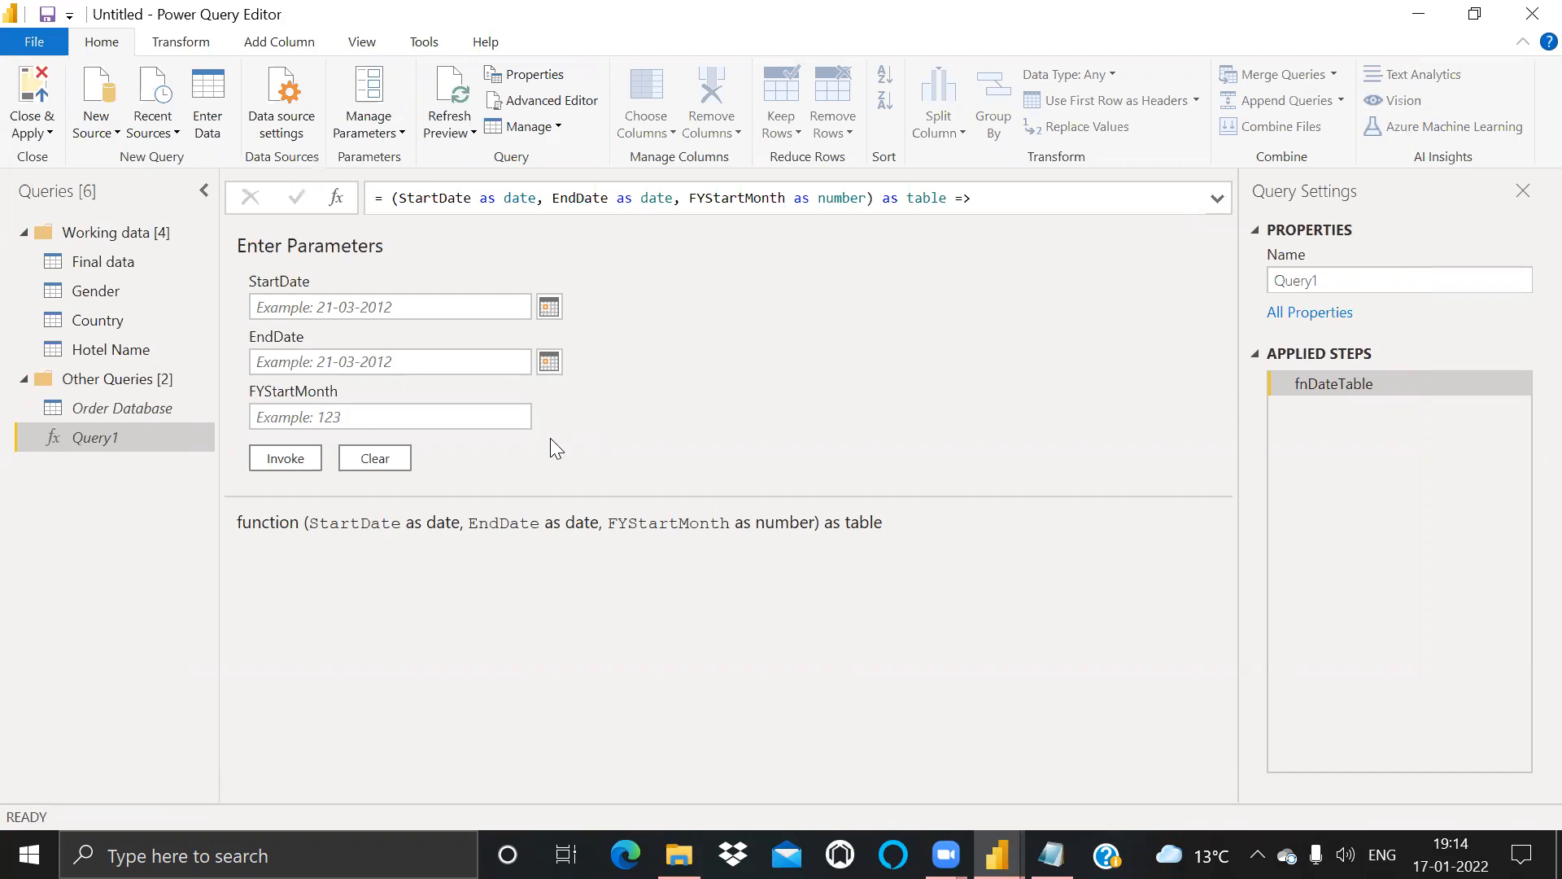
Step: Set the function's StartDate parameter to 01-01-2008 using the calendar picker
left_click(557, 308)
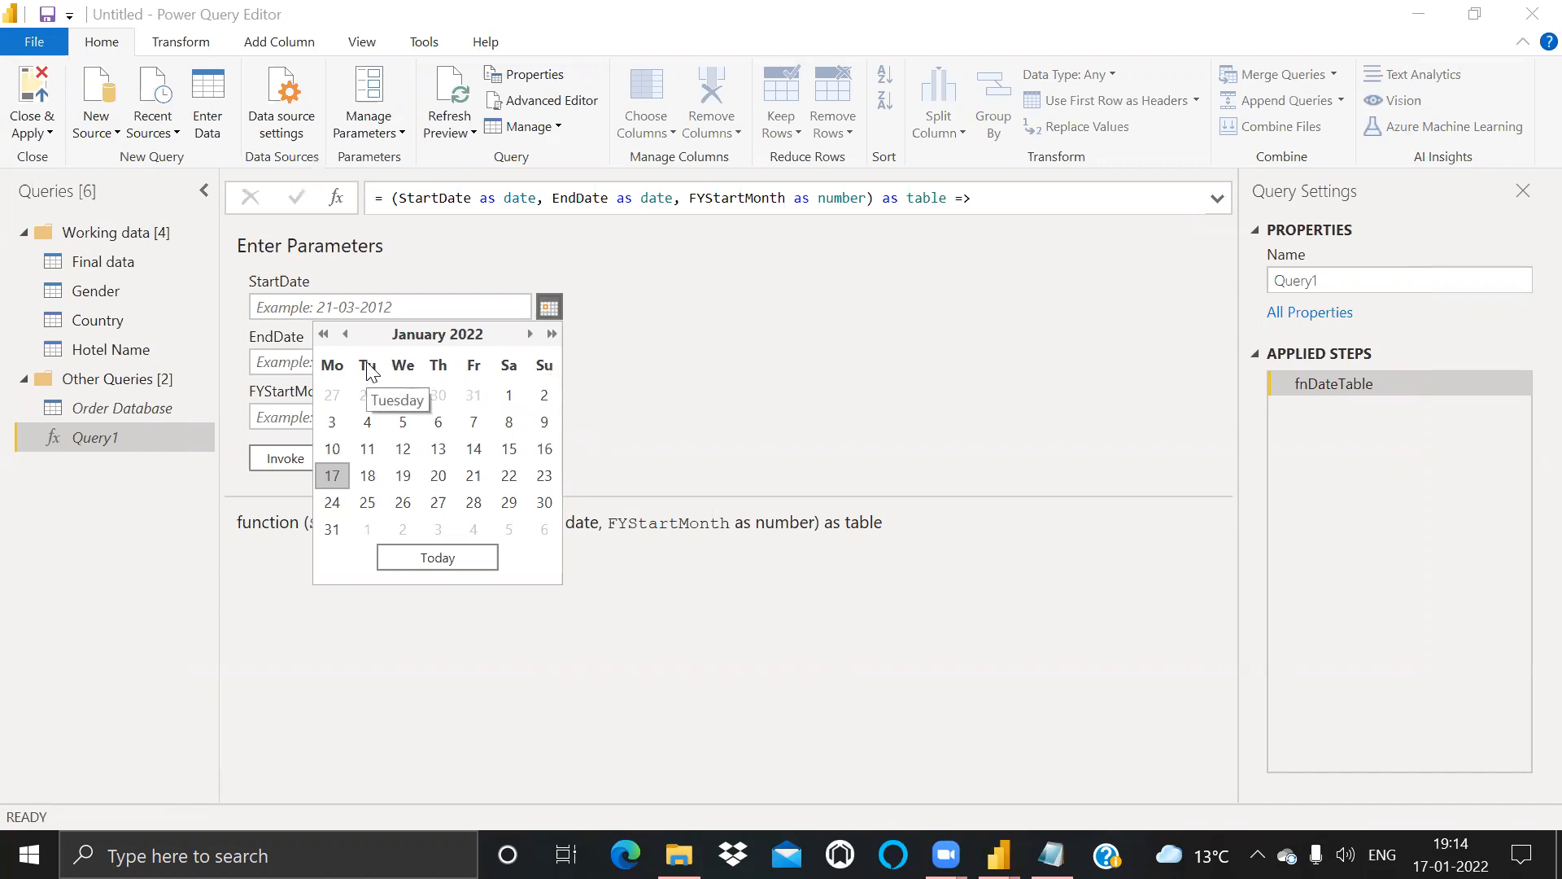
left_click(325, 341)
left_click(326, 341)
left_click(326, 341)
left_click(326, 341)
left_click(325, 341)
left_click(326, 341)
left_click(325, 341)
left_click(326, 341)
left_click(325, 340)
left_click(325, 341)
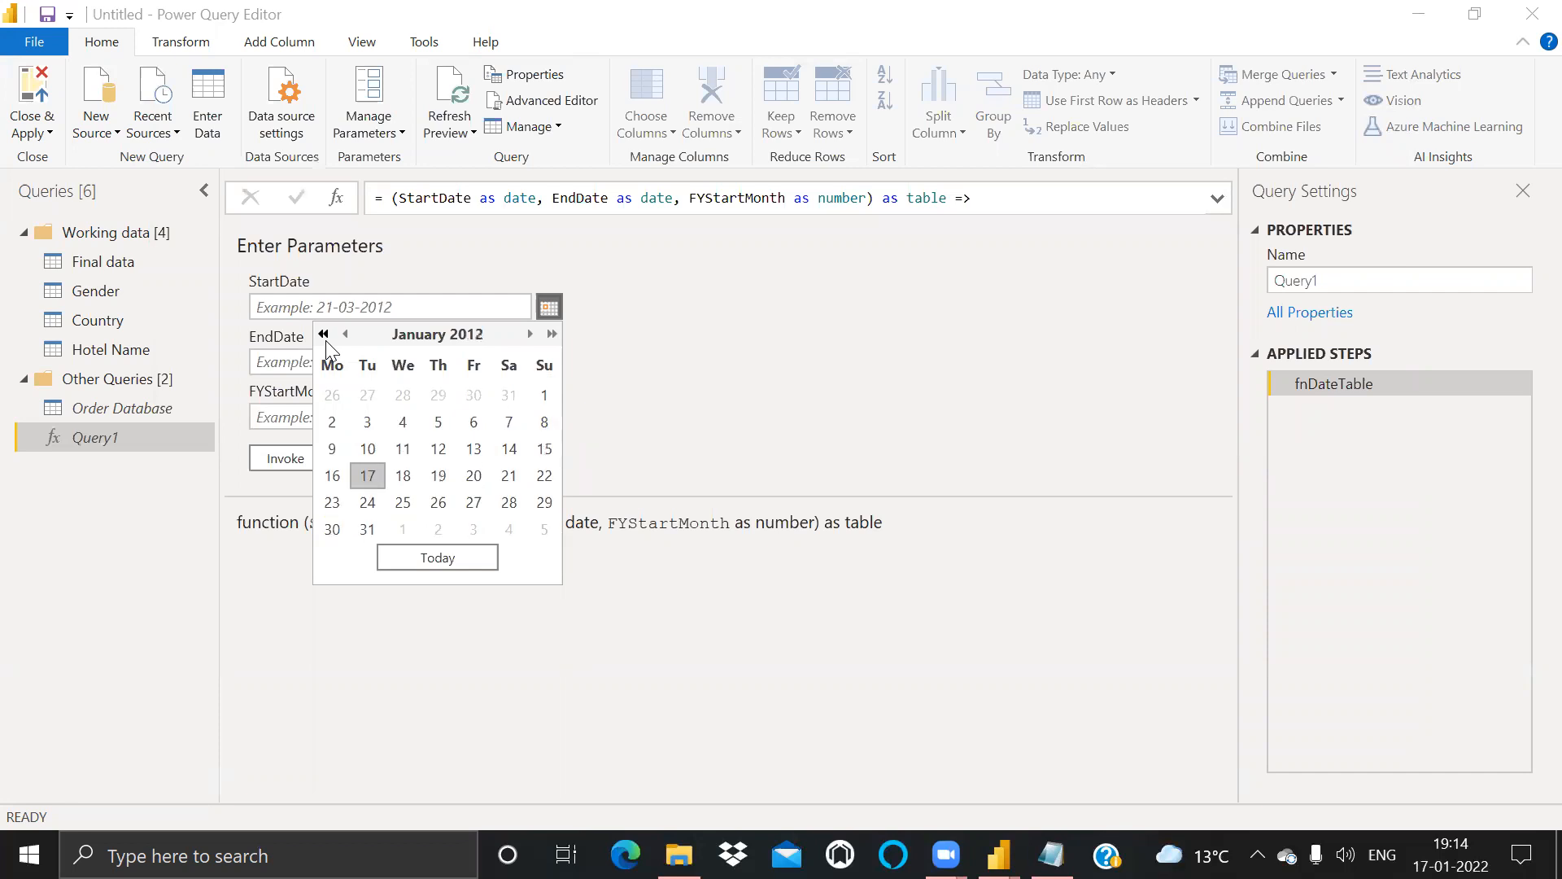
left_click(325, 341)
left_click(325, 341)
left_click(325, 341)
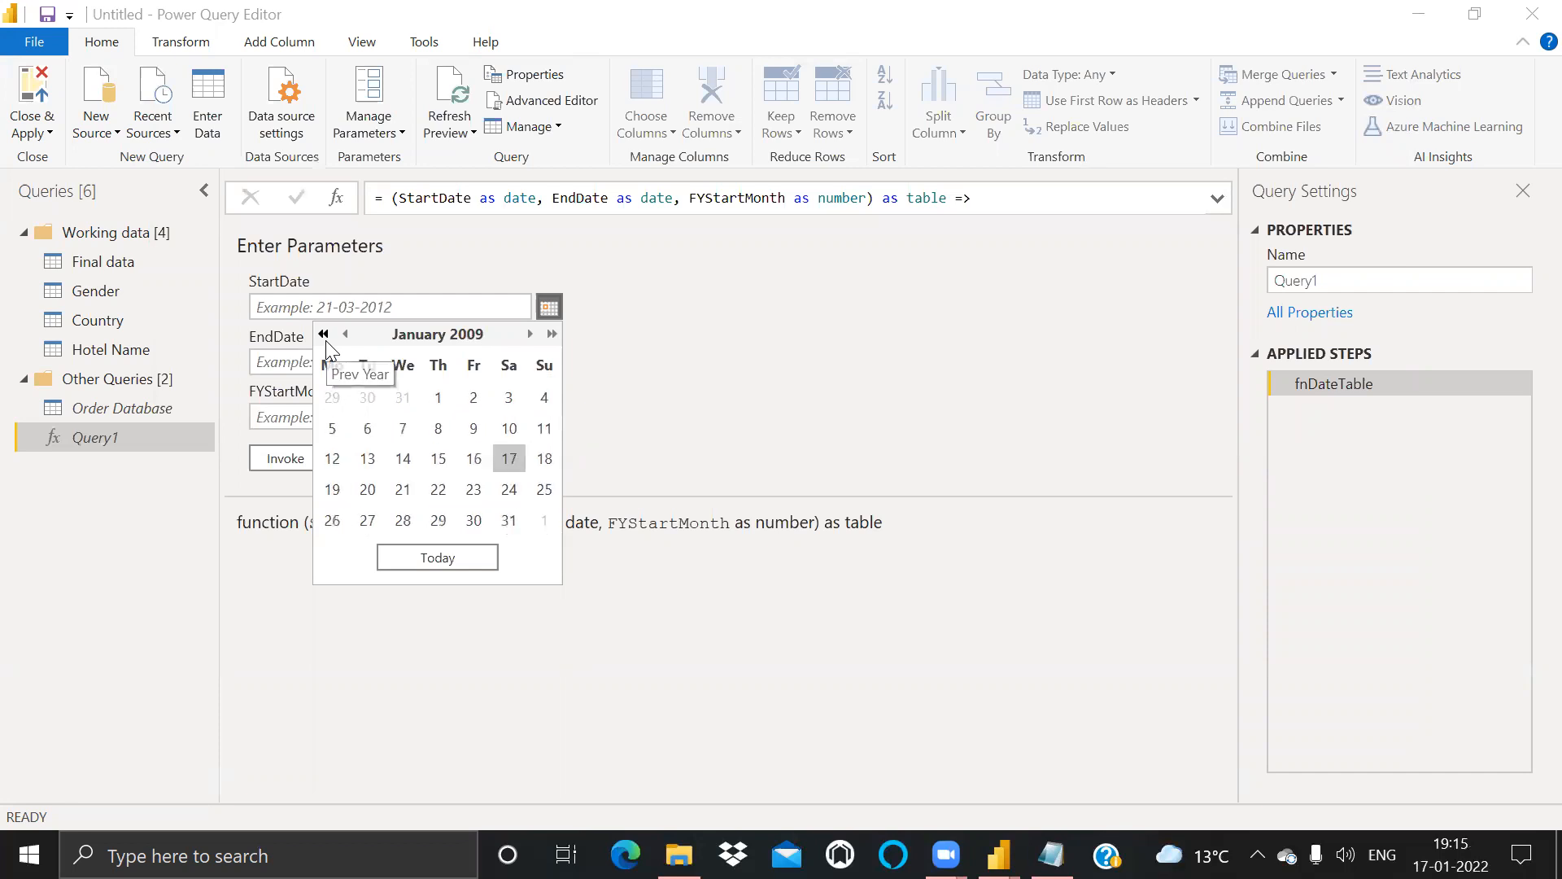
left_click(325, 341)
left_click(372, 397)
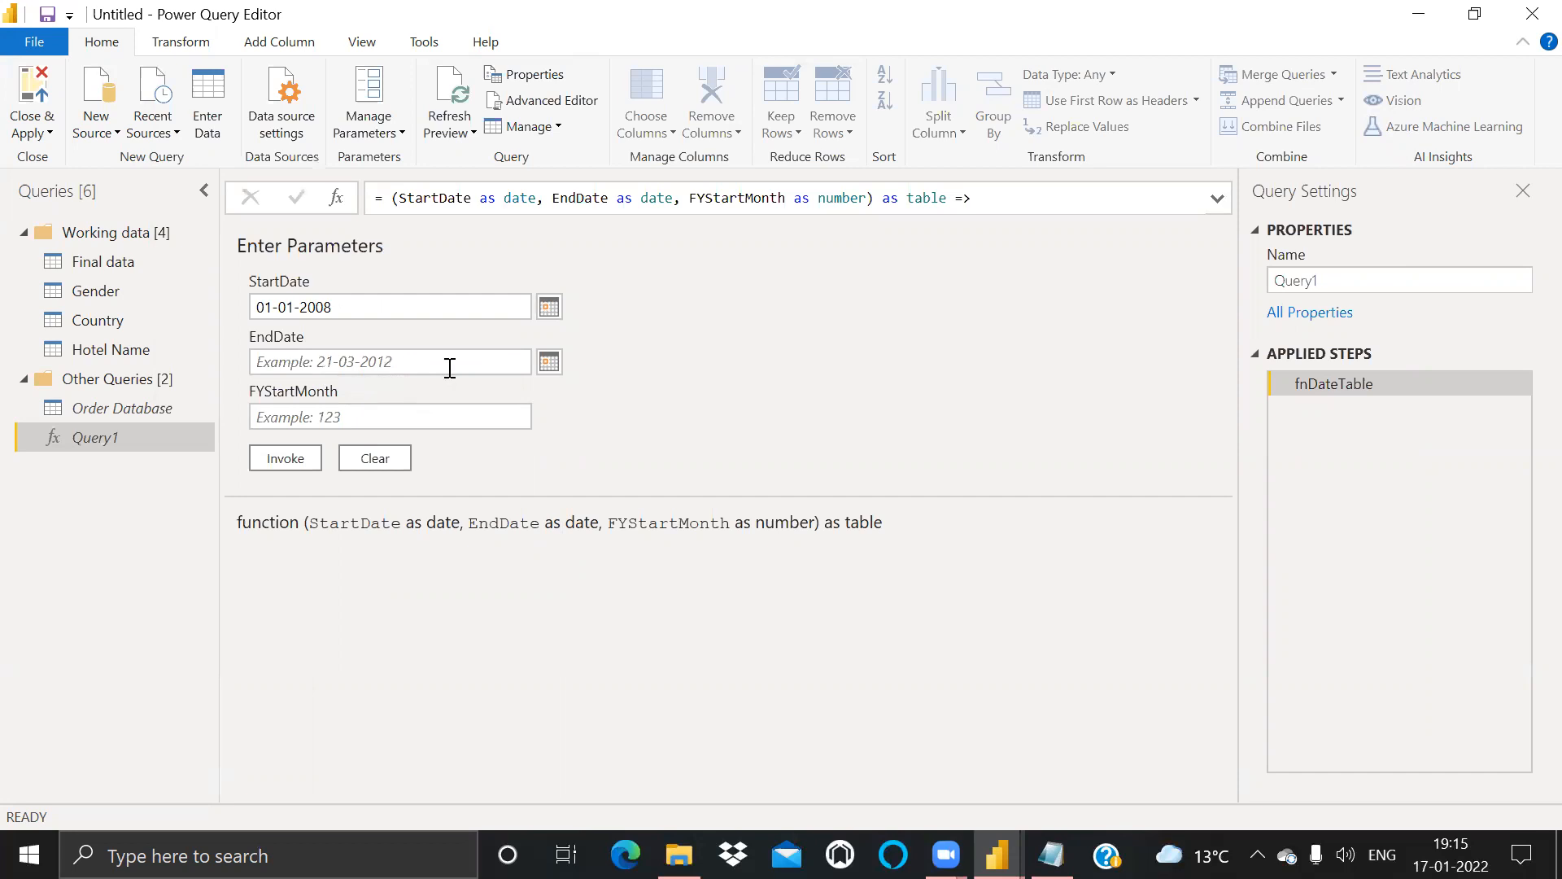
Step: Set the function's EndDate parameter to 31-12-2022 using the calendar picker
left_click(550, 363)
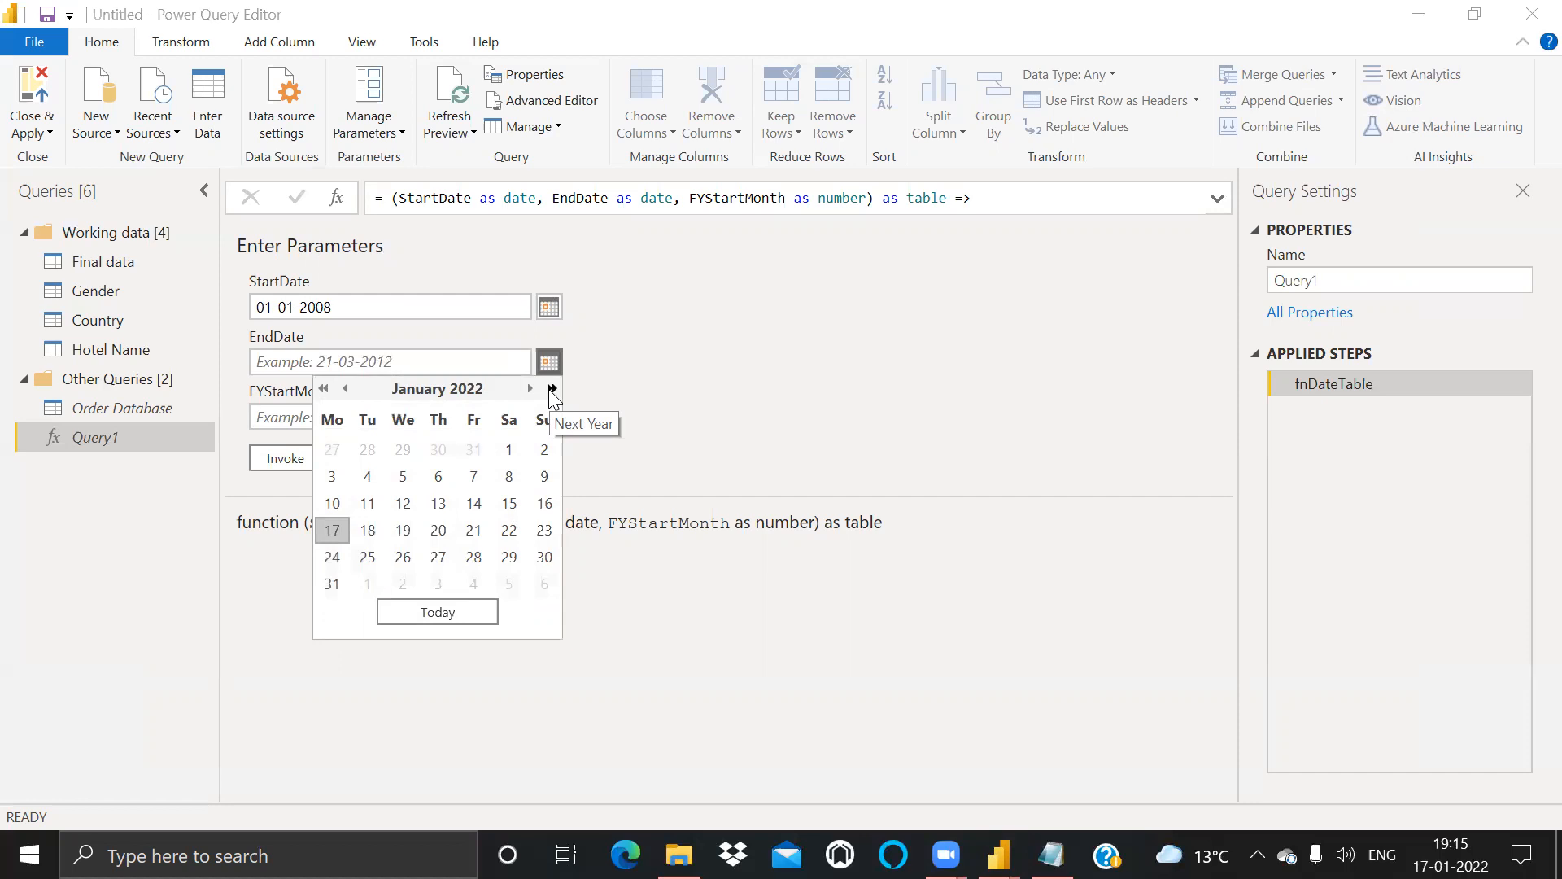
left_click(557, 390)
left_click(557, 390)
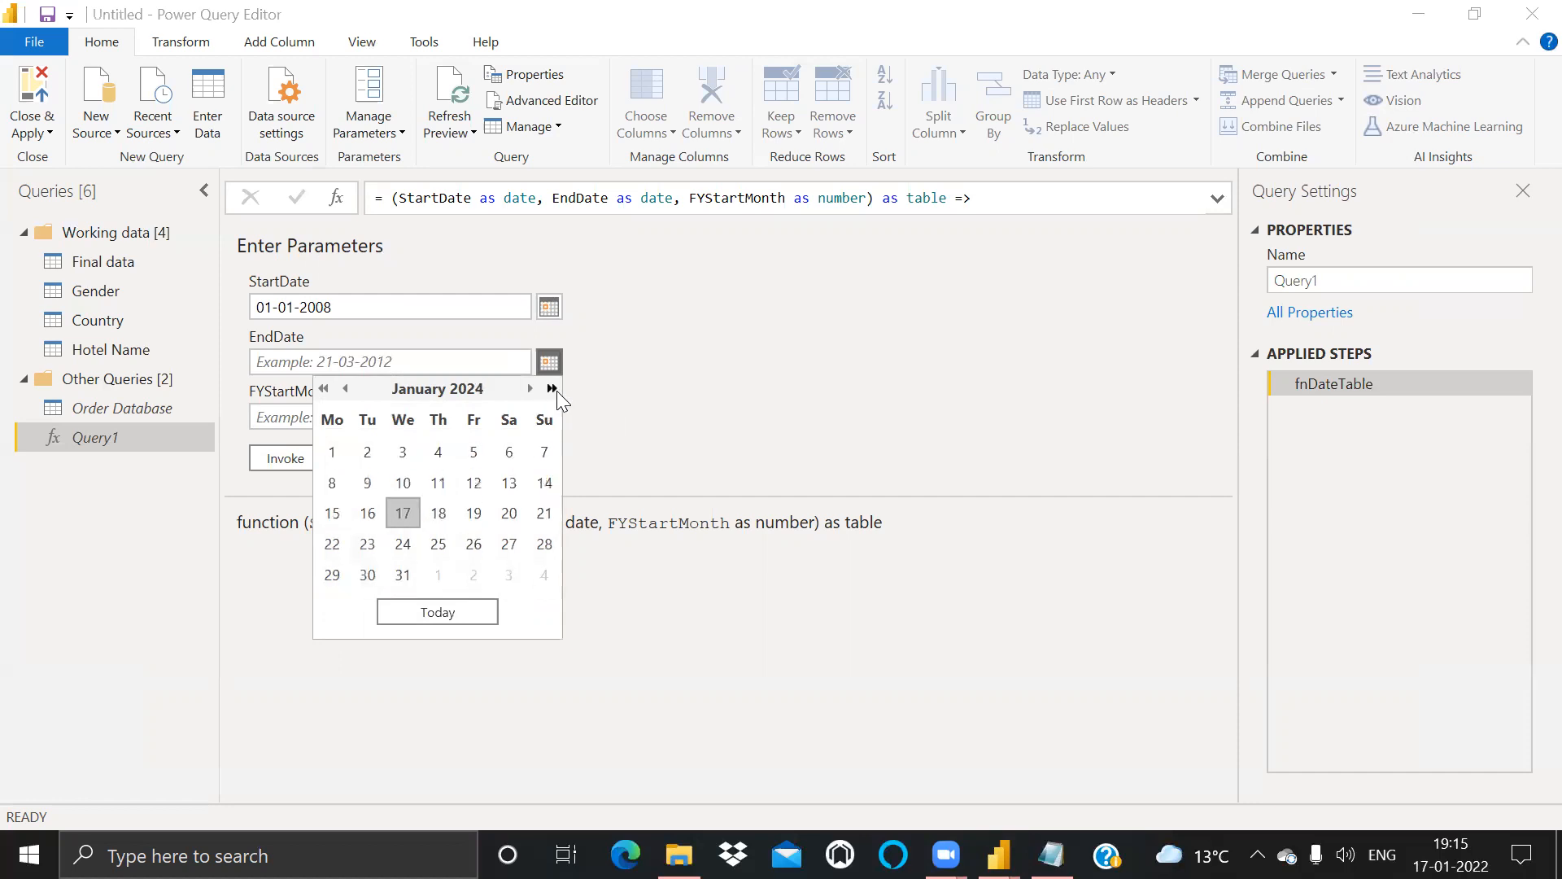
left_click(324, 389)
left_click(323, 389)
left_click(324, 389)
left_click(555, 389)
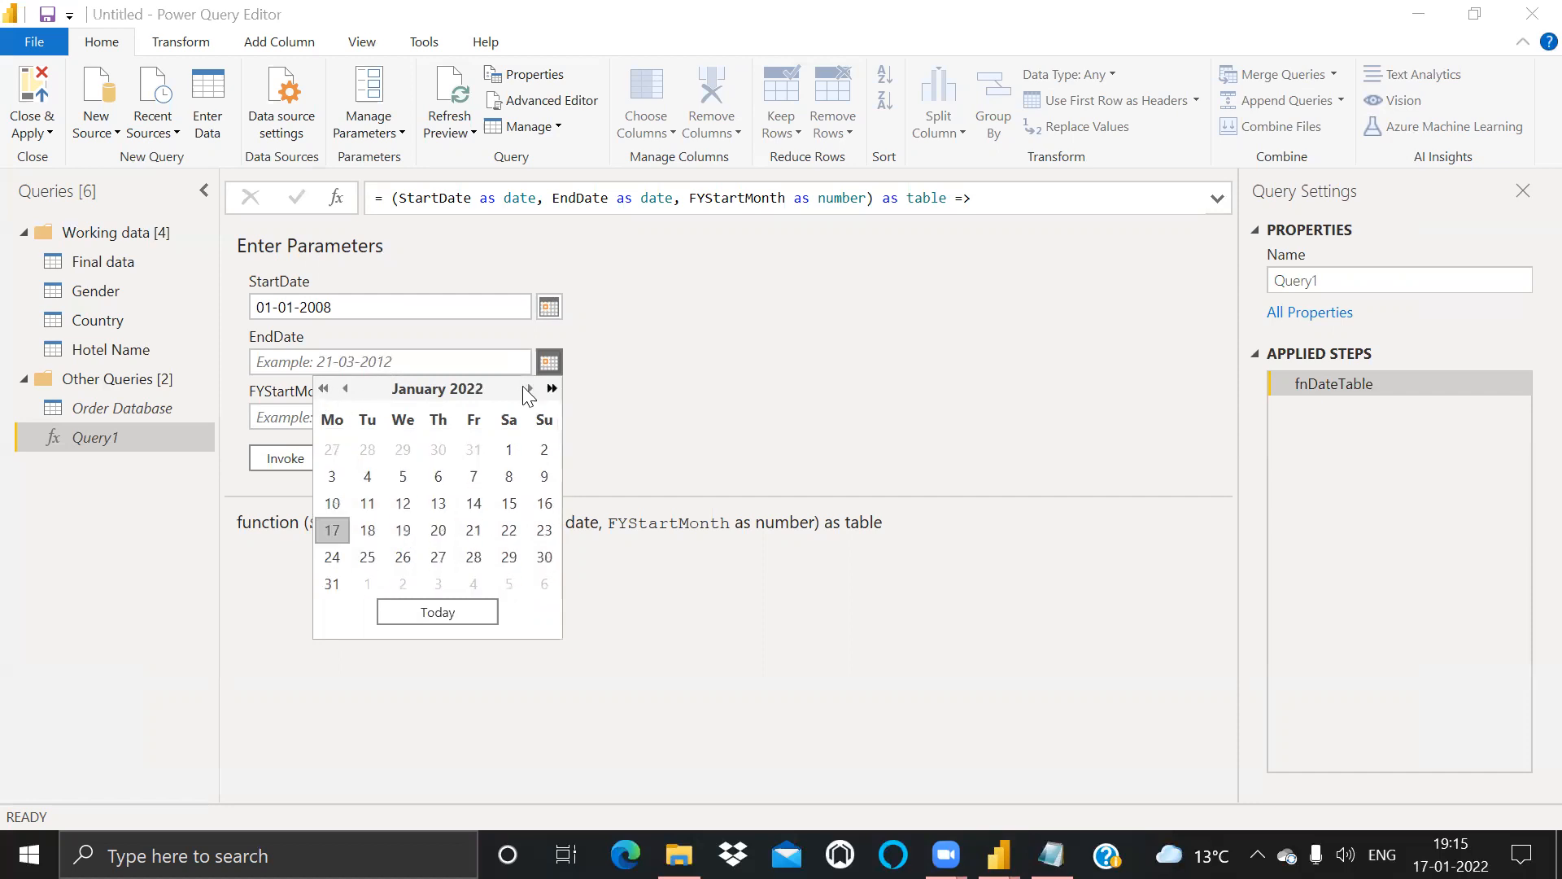
left_click(530, 388)
left_click(530, 387)
left_click(531, 389)
left_click(531, 389)
left_click(531, 389)
left_click(531, 389)
left_click(530, 389)
left_click(531, 389)
left_click(531, 389)
left_click(531, 389)
left_click(531, 389)
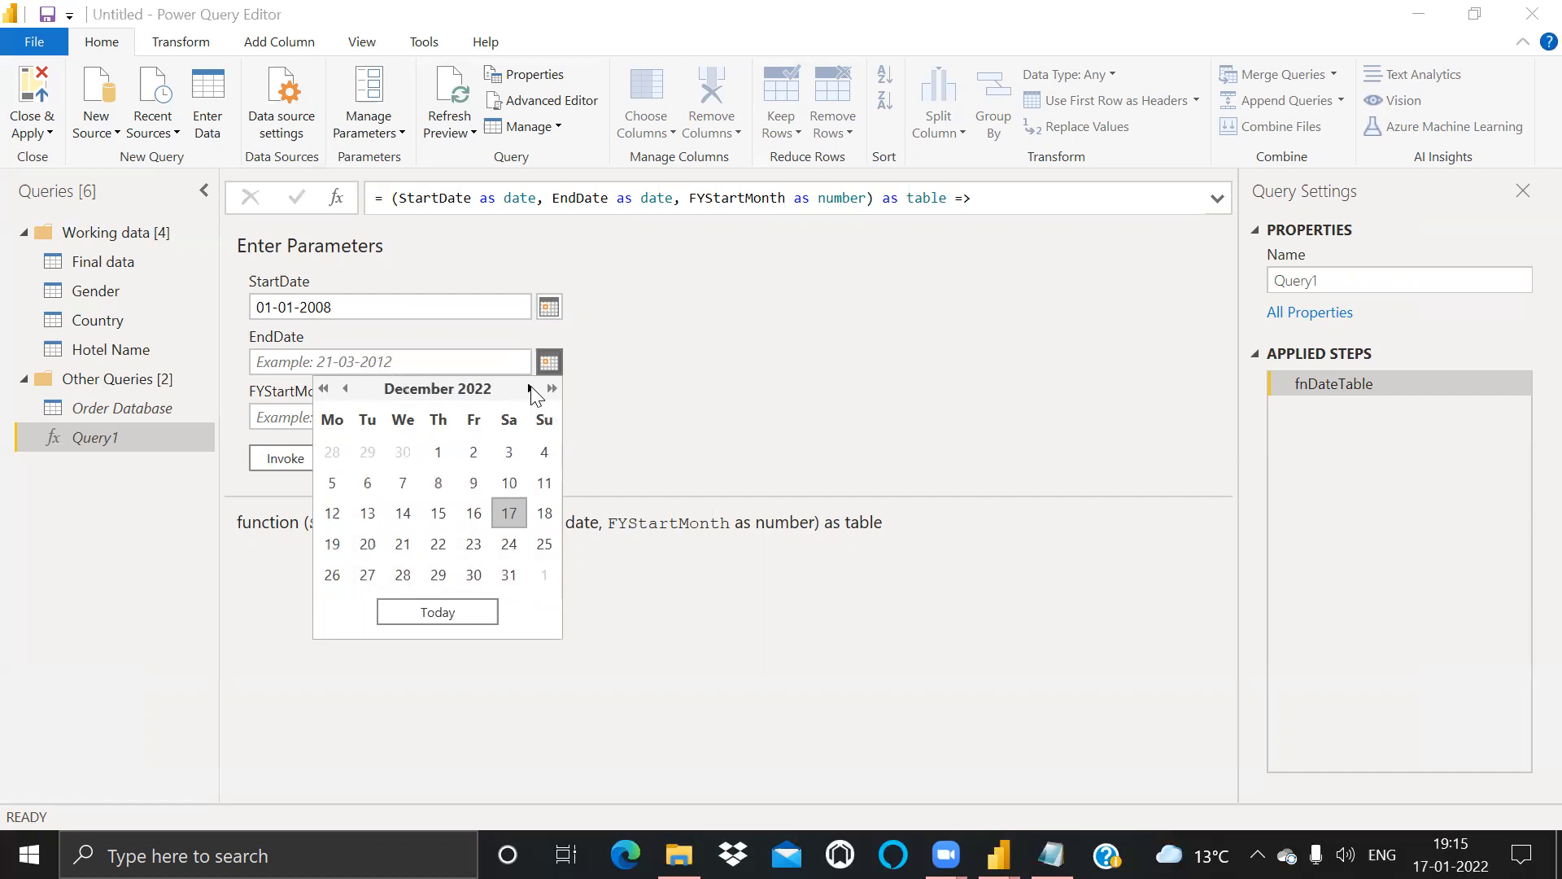
left_click(509, 583)
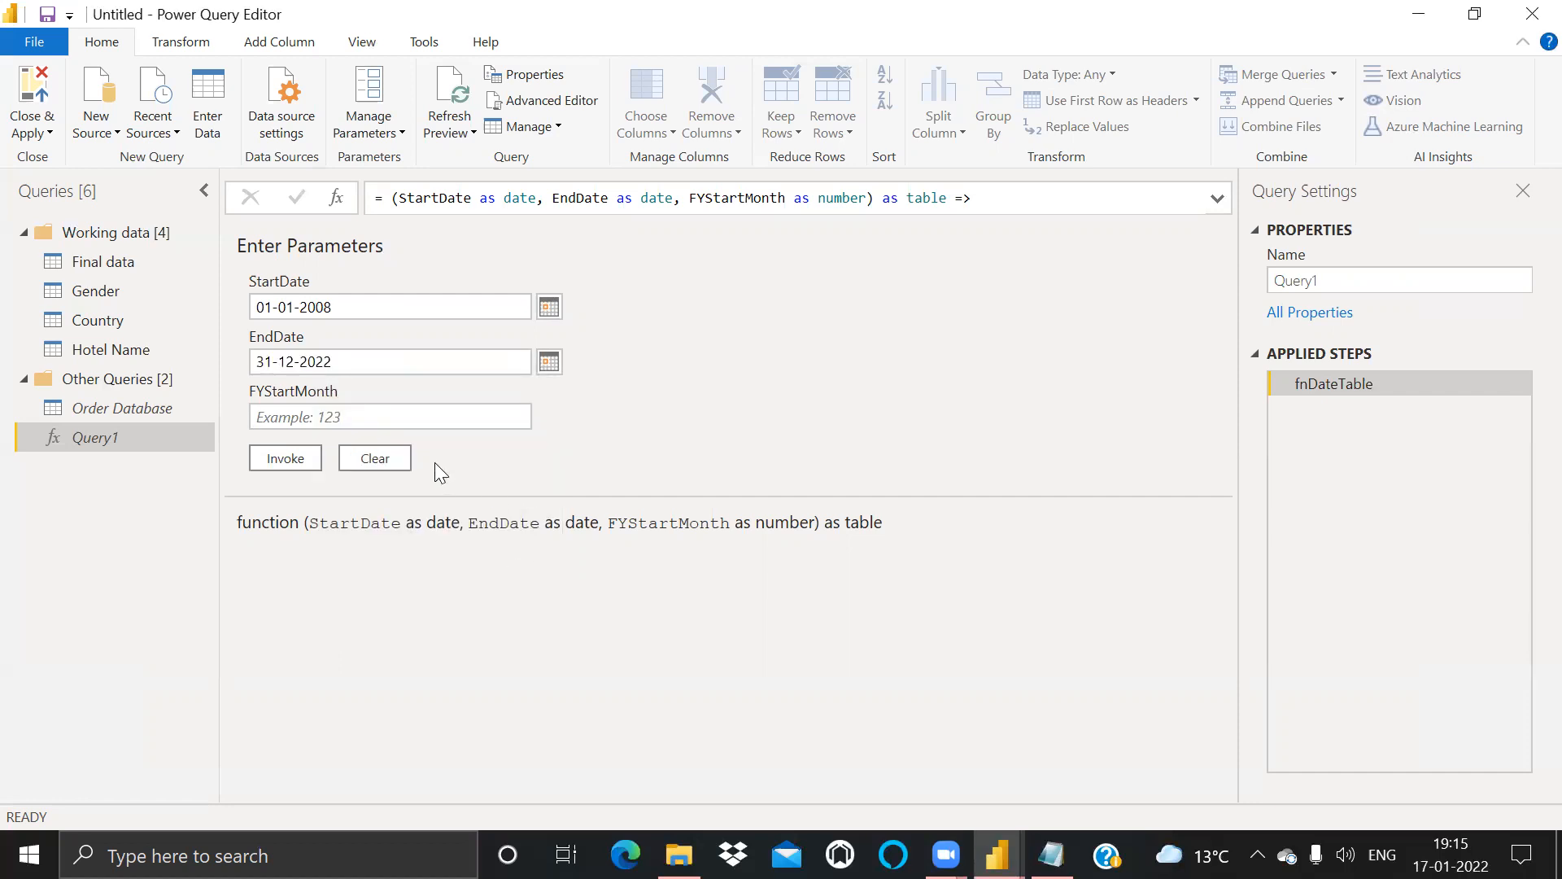
Step: Set FYStartMonth to 01 and invoke the function to generate the date table
left_click(367, 416)
left_click(367, 416)
type("01")
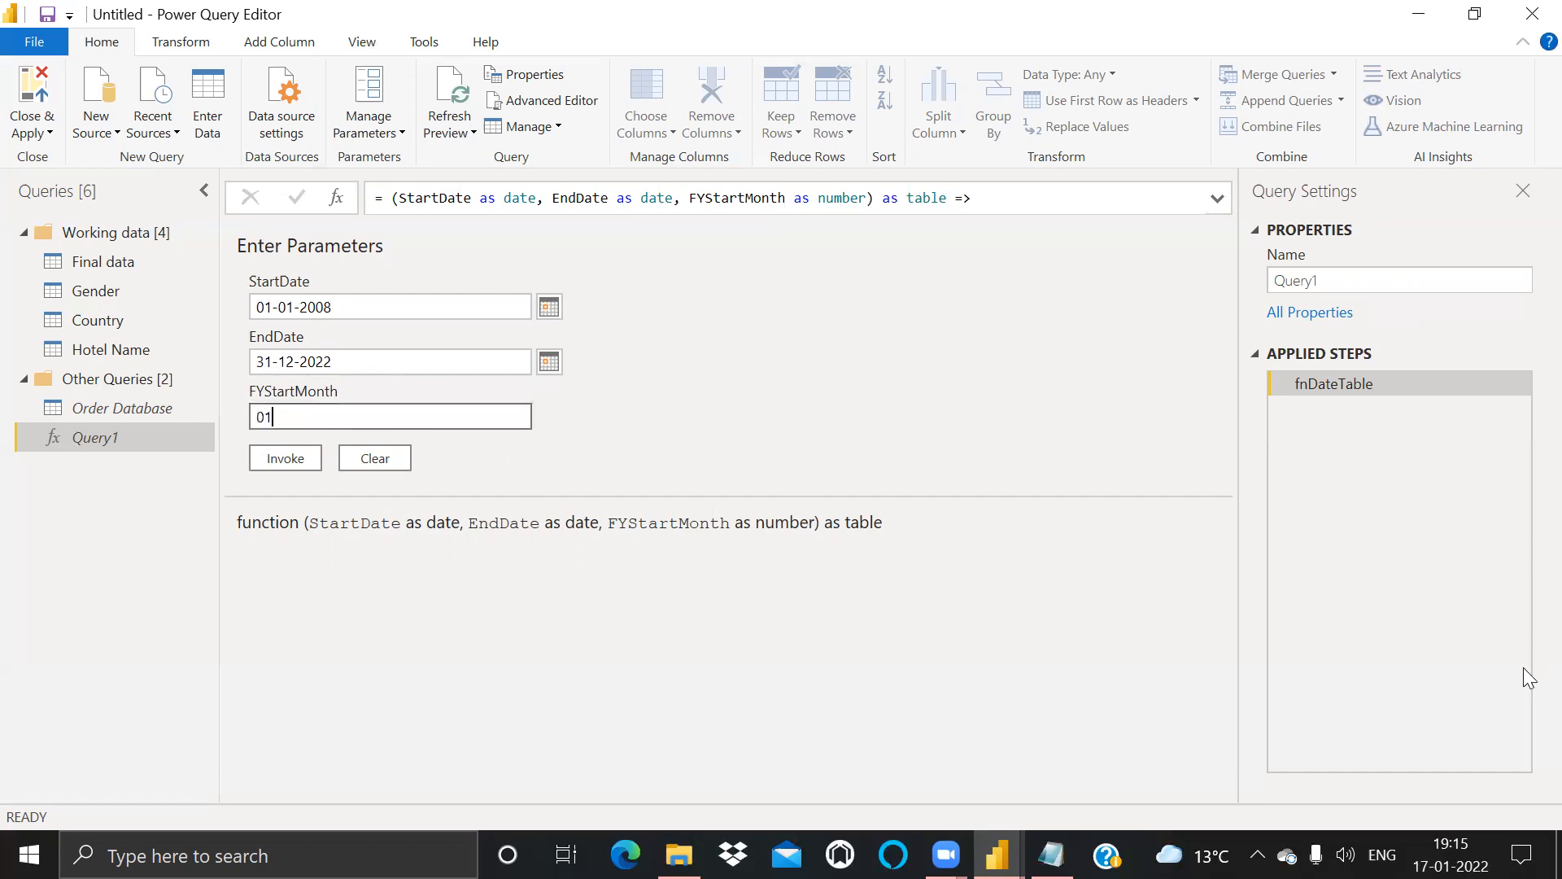
left_click(283, 459)
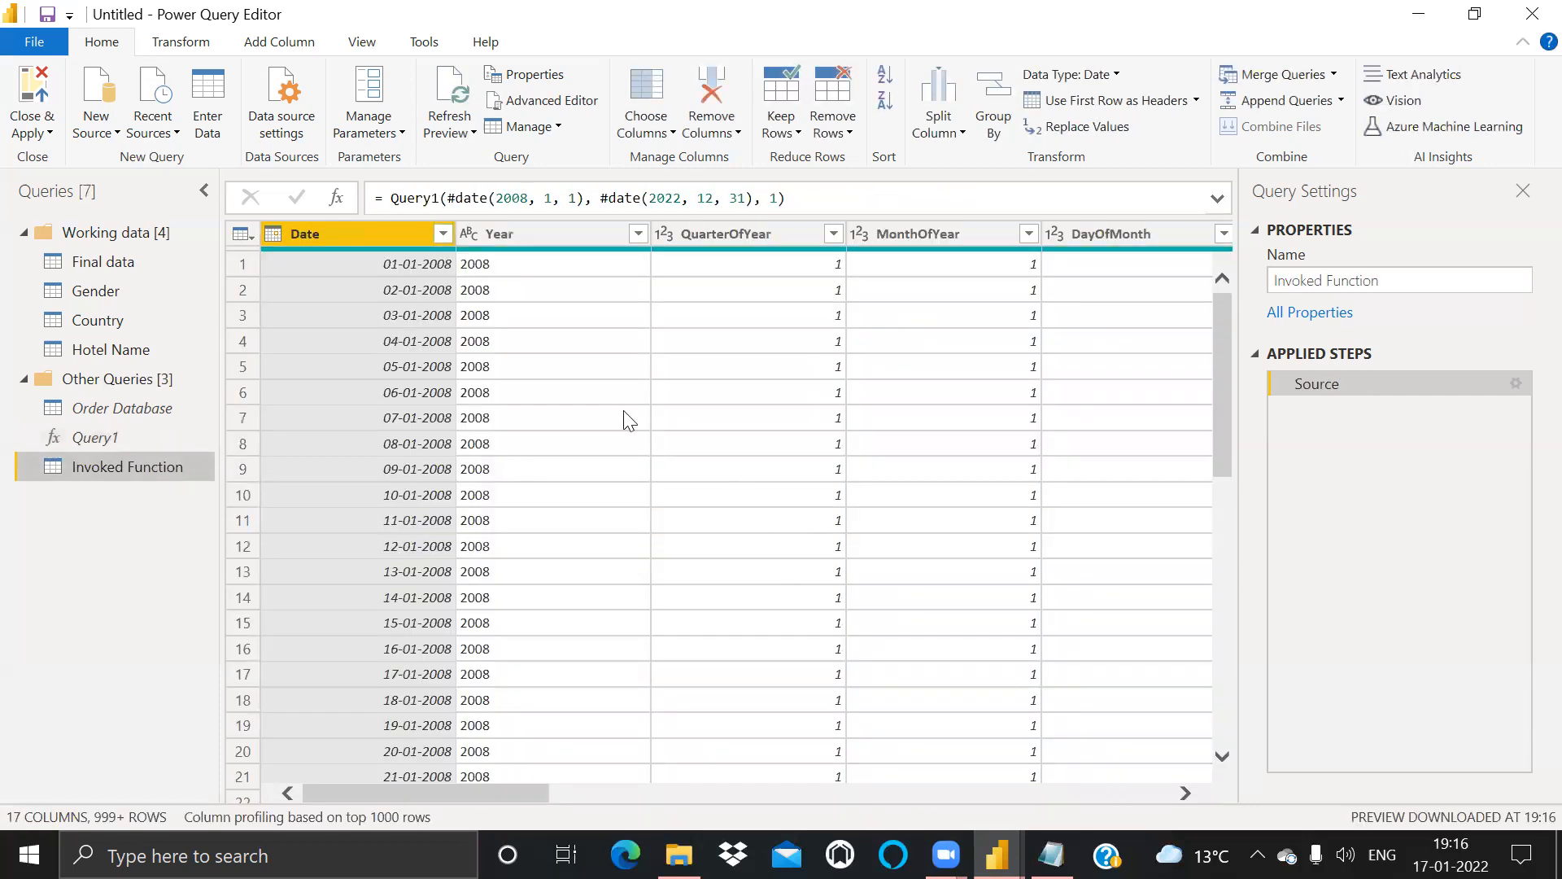
Step: Examine the generated date table's columns one by one from Year through MonthnYear
left_click(568, 234)
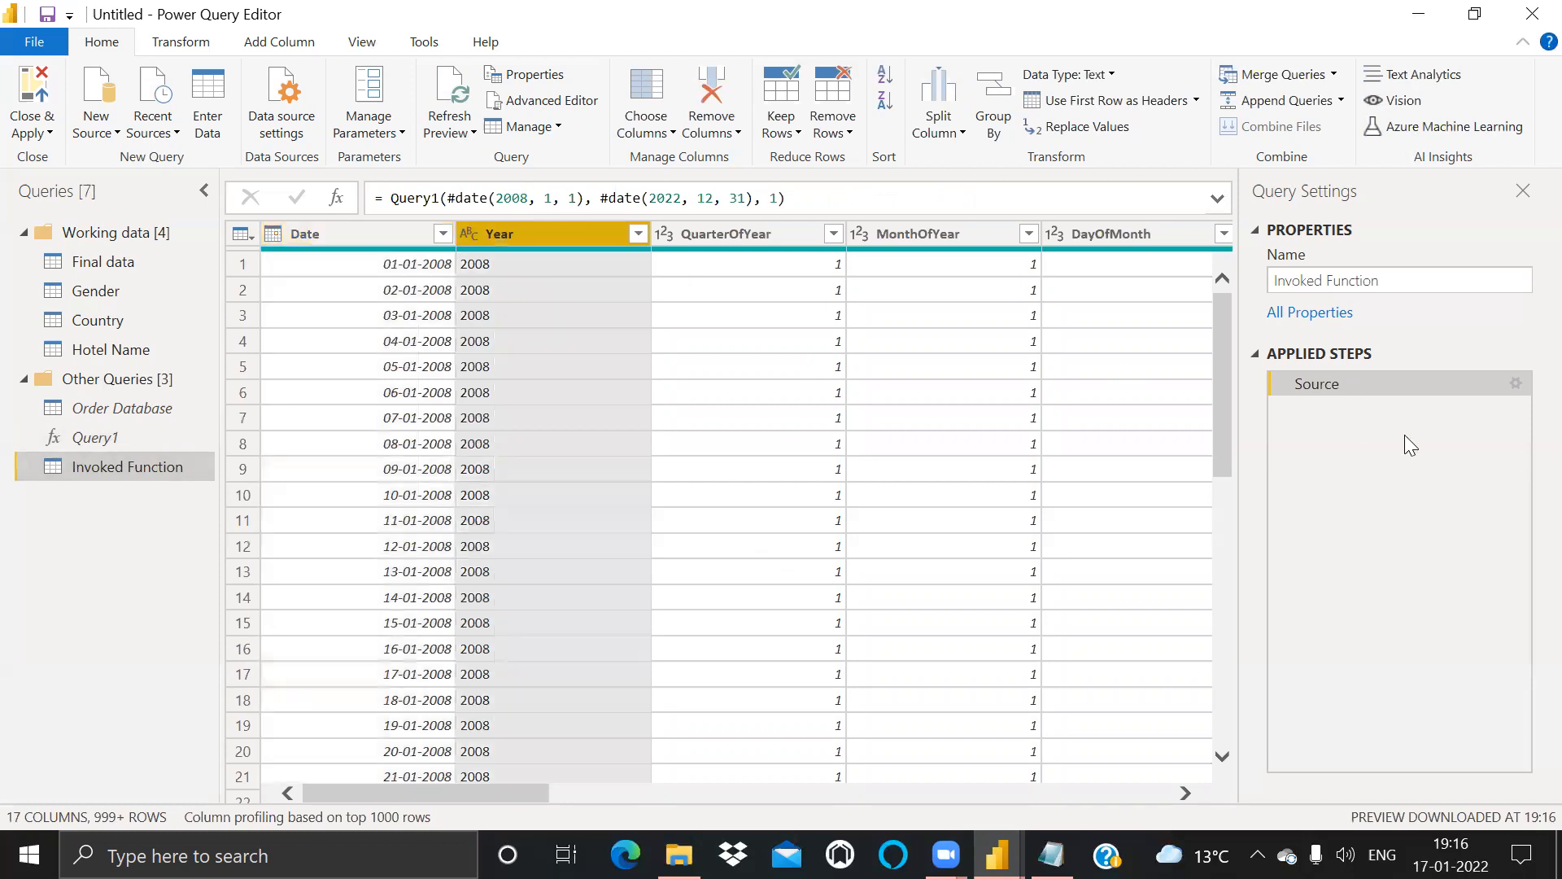
key("Right")
key("Right")
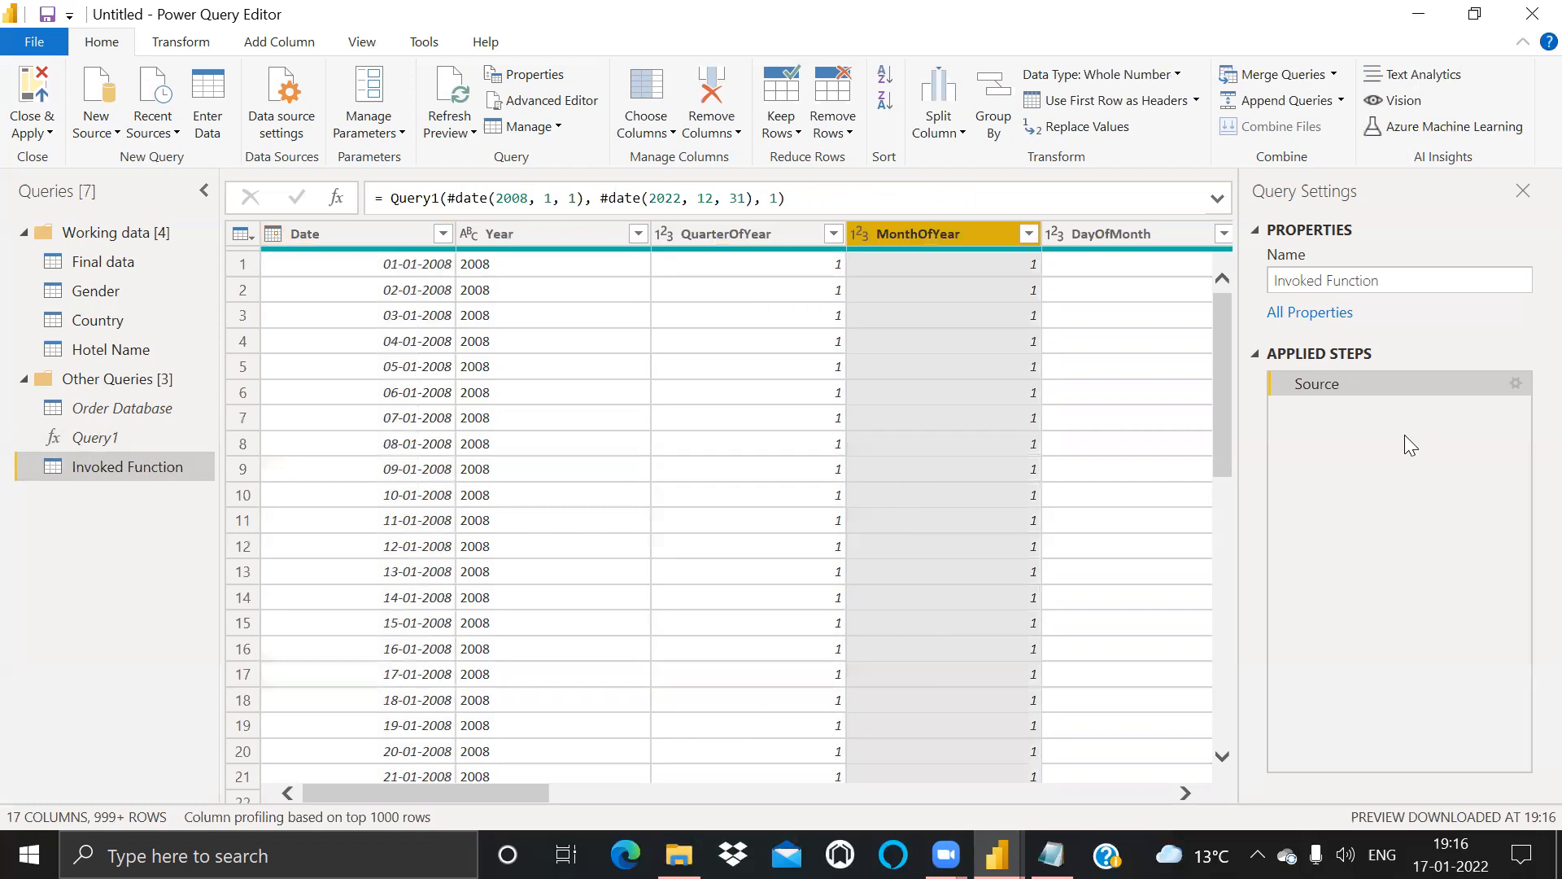
key("Right")
key("Right")
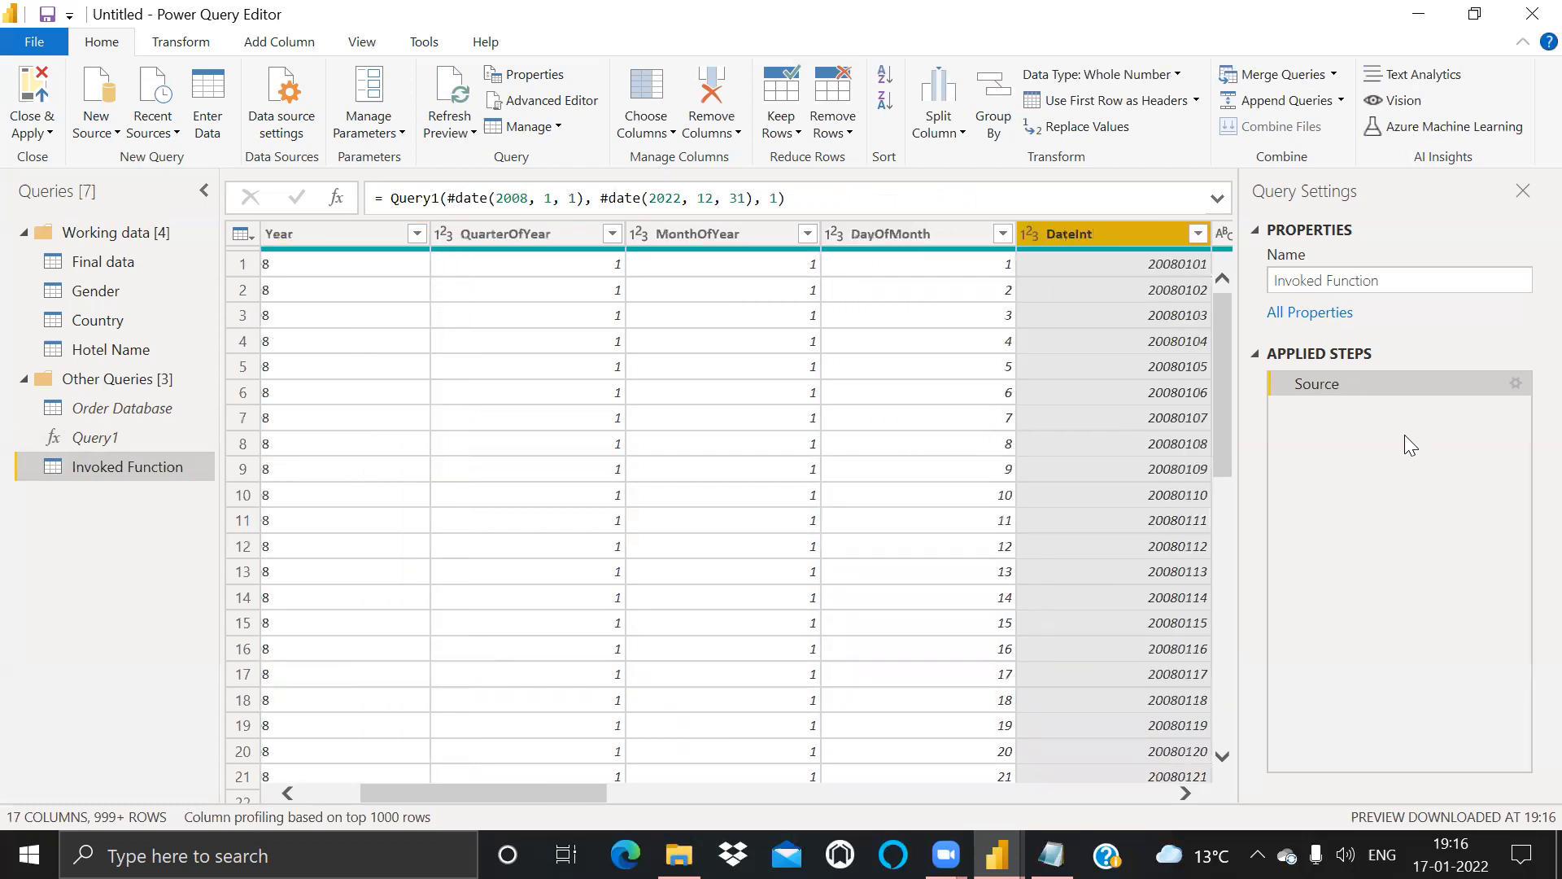
key("Right")
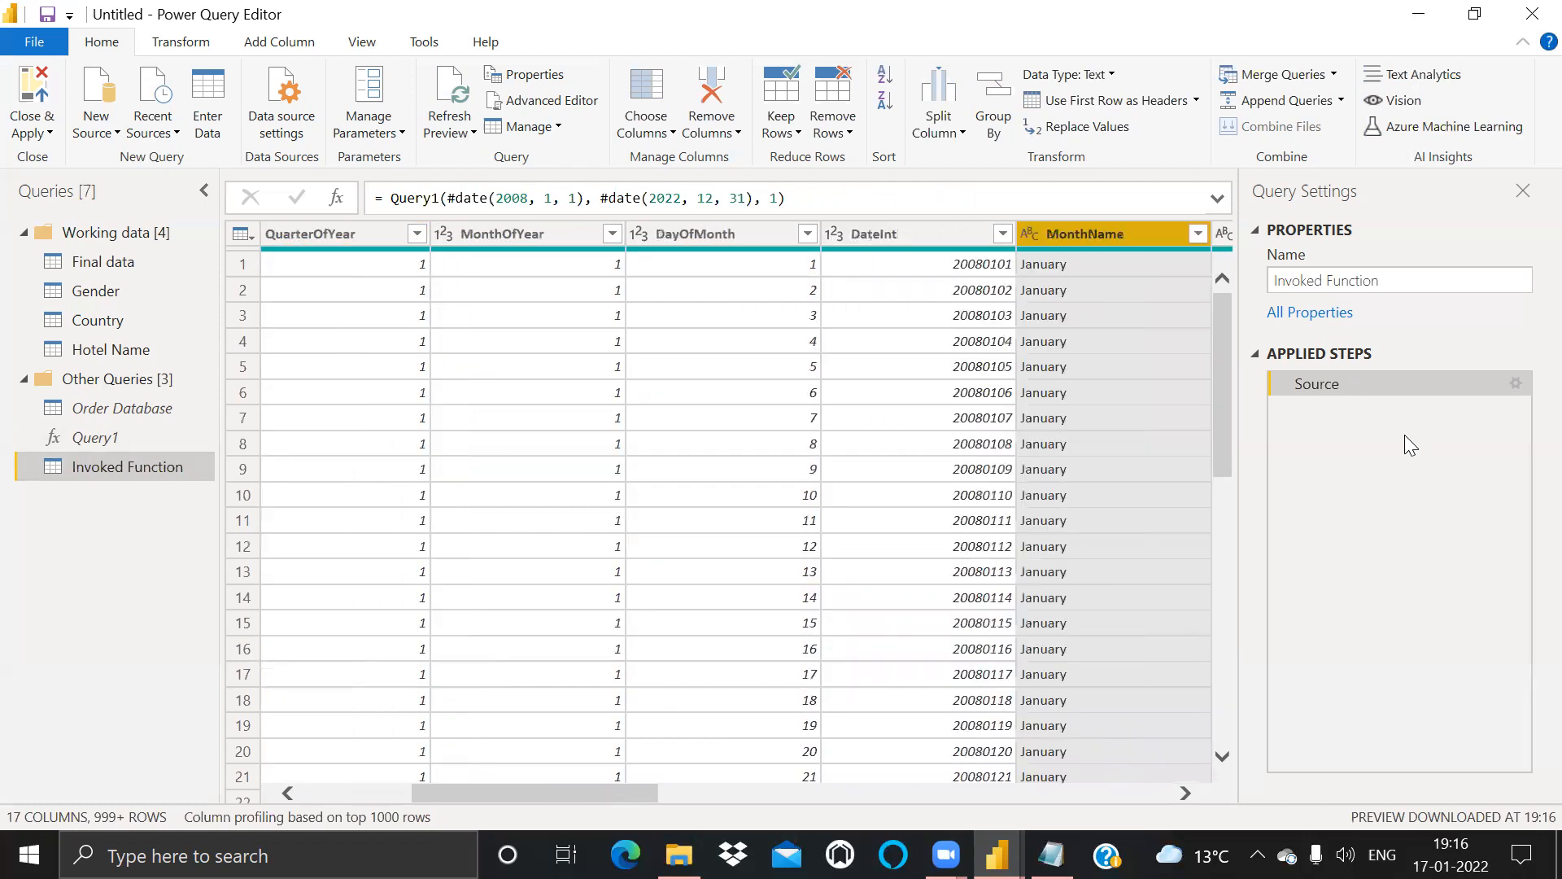
key("Right")
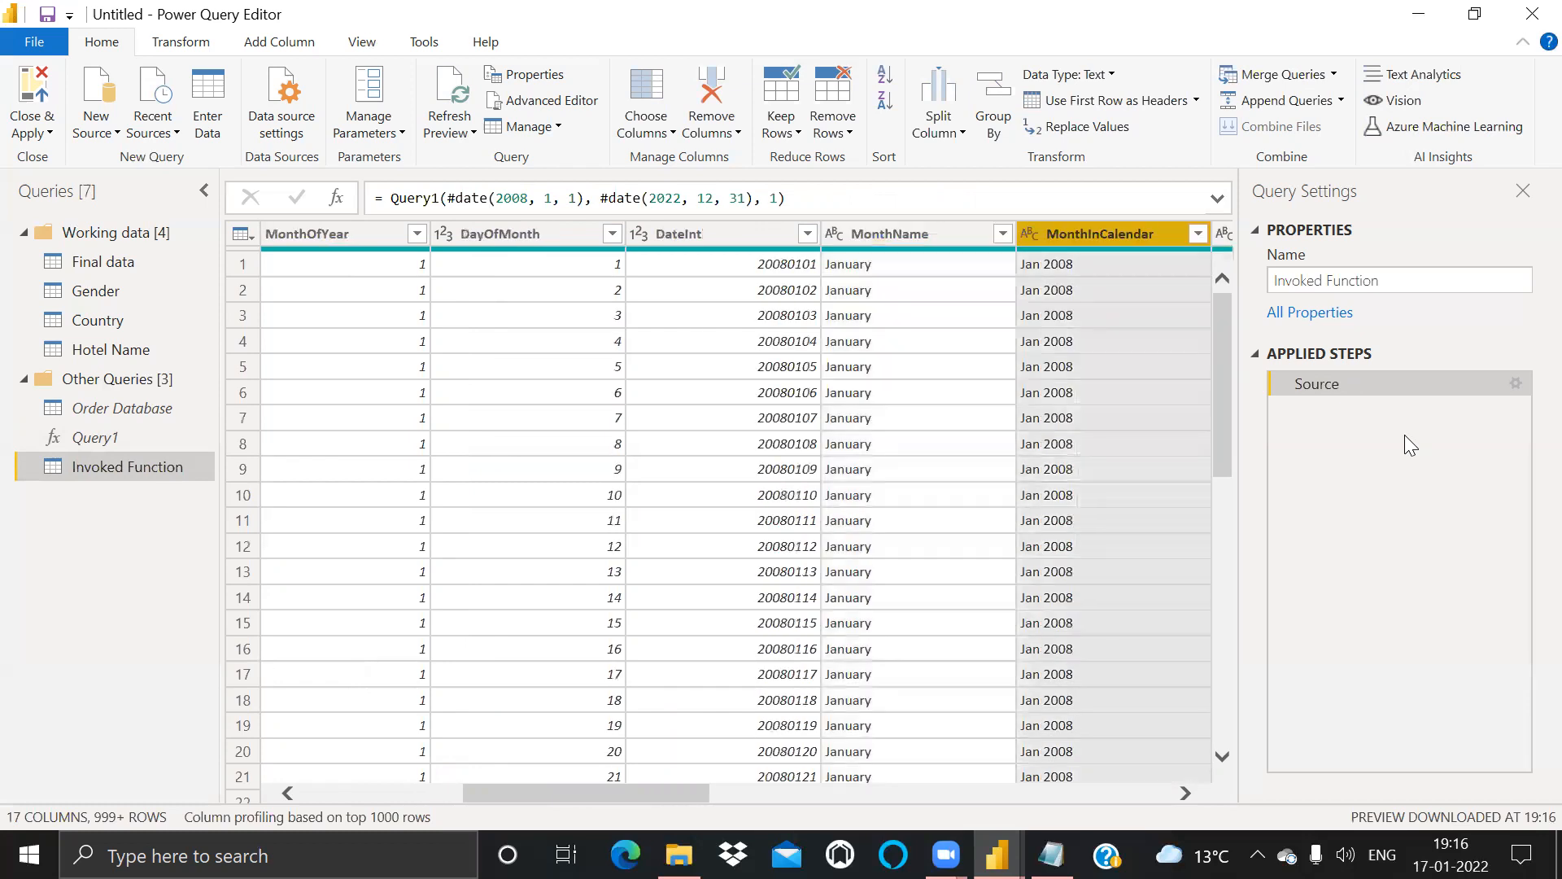
key("Right")
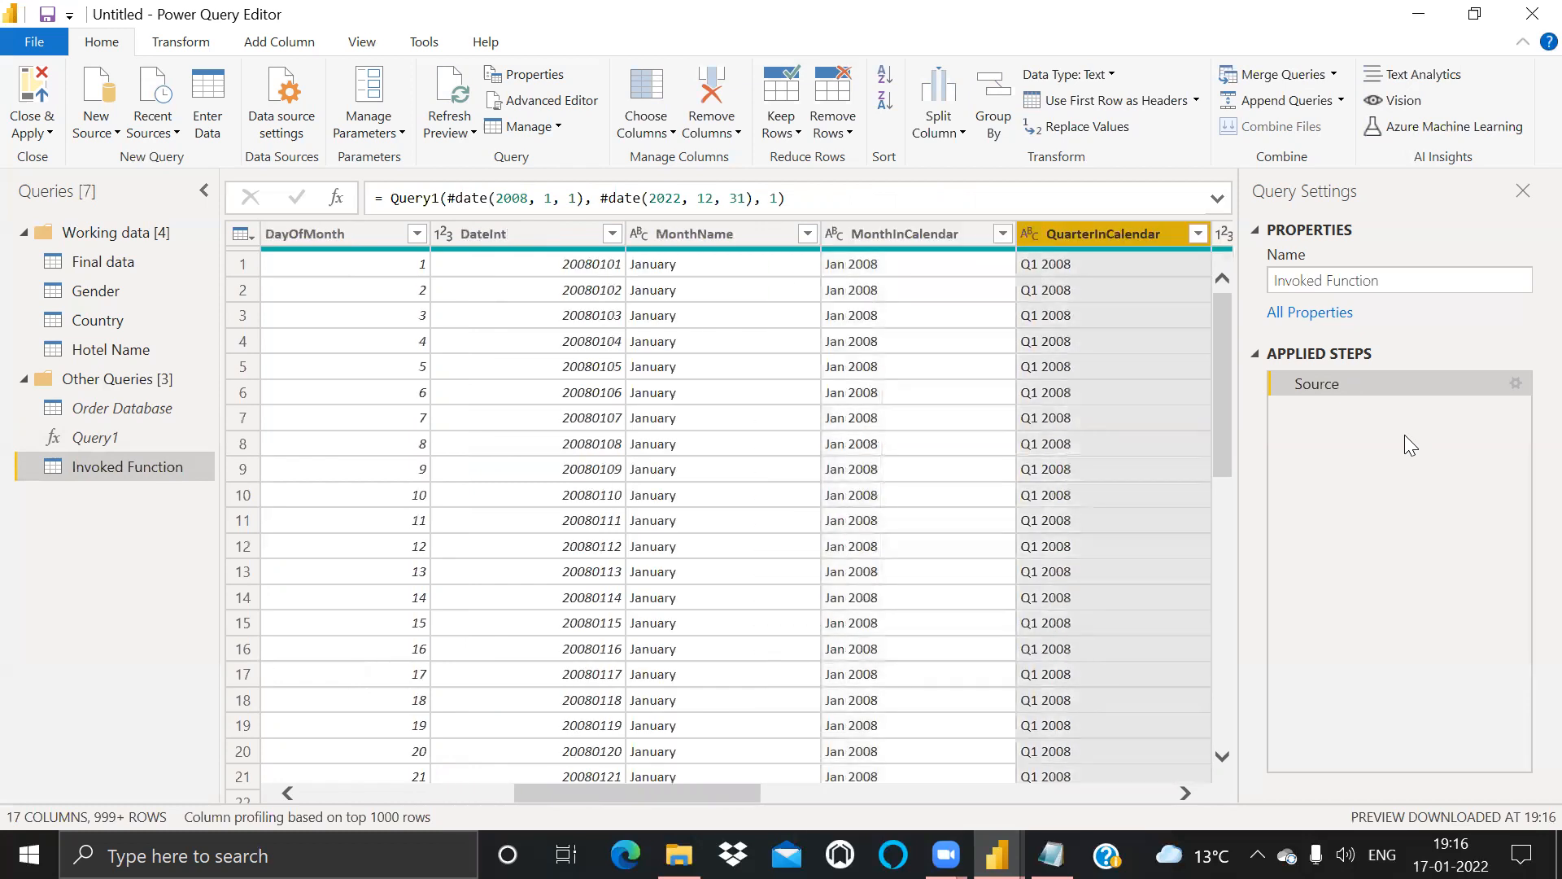
key("Right")
key("Right")
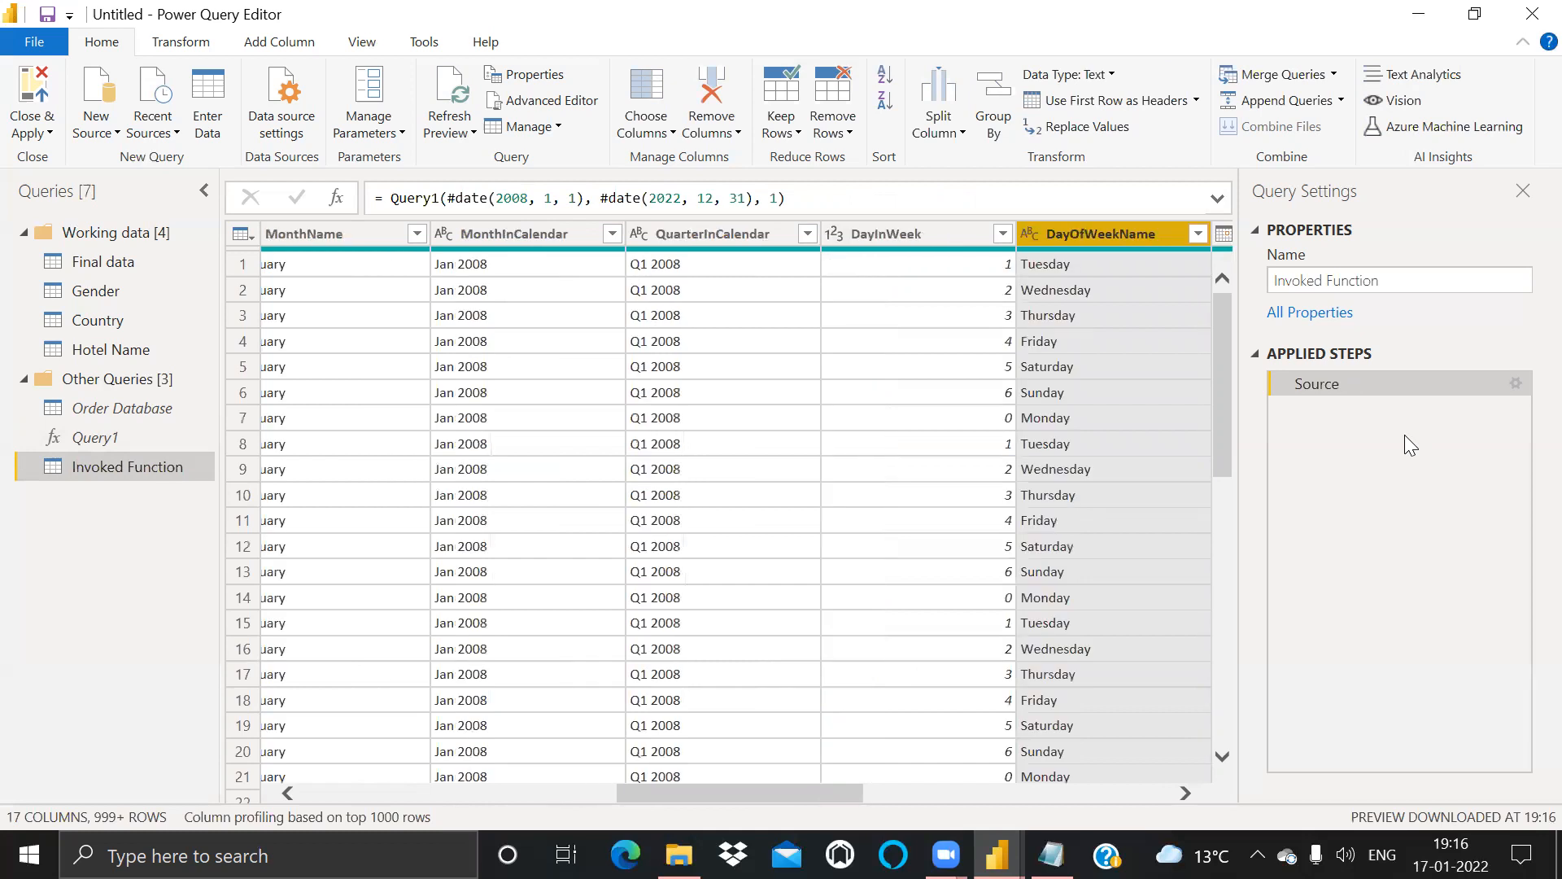
key("Right")
key("Right")
key("Right")
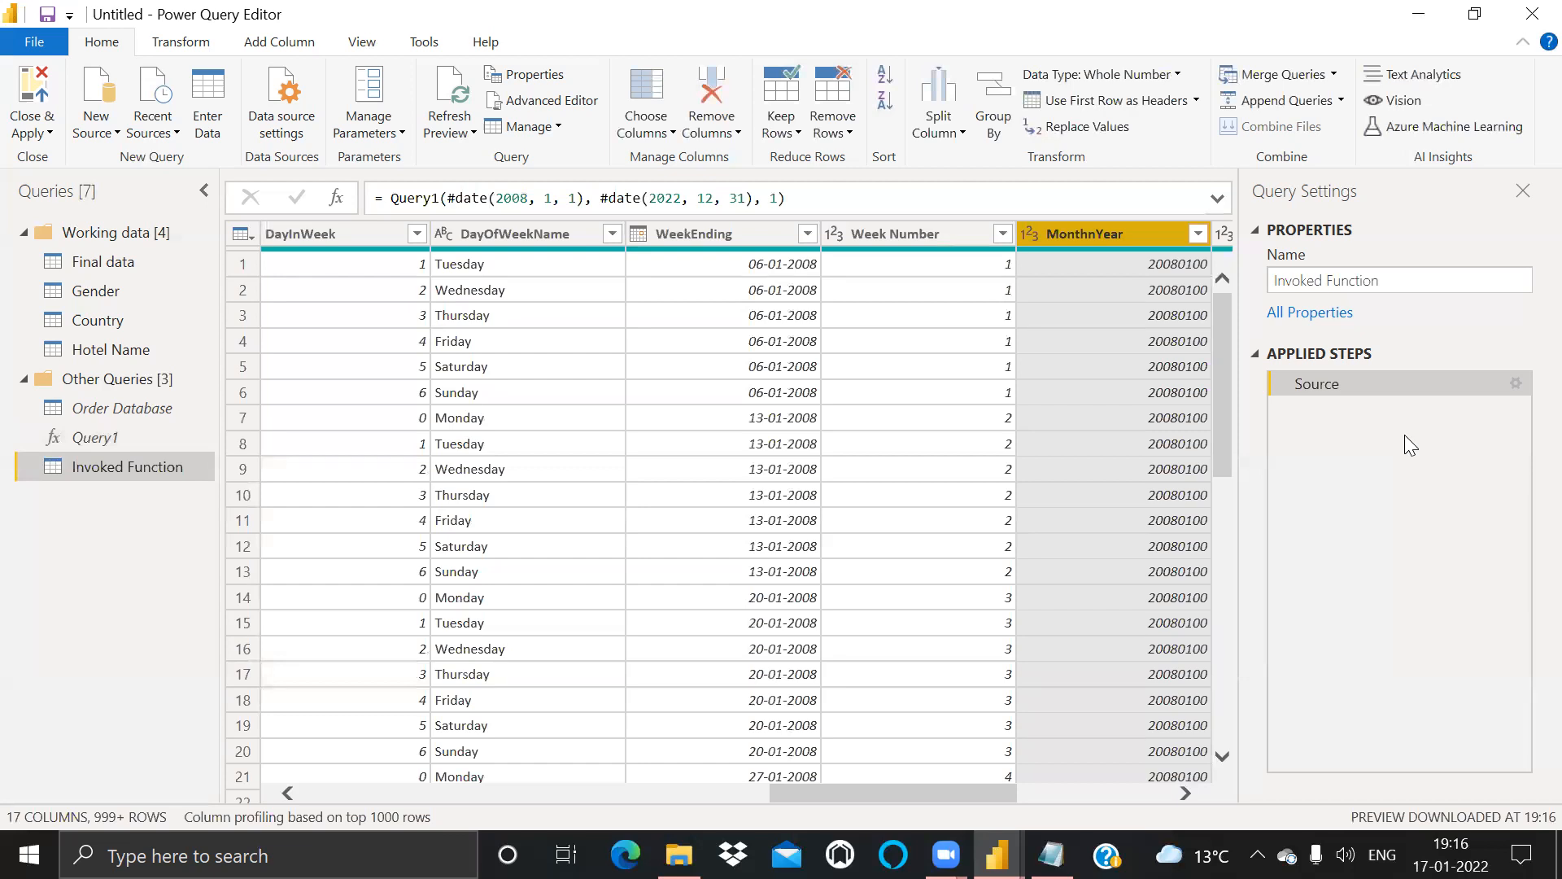
Step: Examine the generated date table's columns in reverse, from MonthnYear back to the Date and Year columns
key("Left")
key("Left")
key("Left")
key("Left")
key("Left")
key("Left")
key("Left")
key("Left")
key("Left")
key("Left")
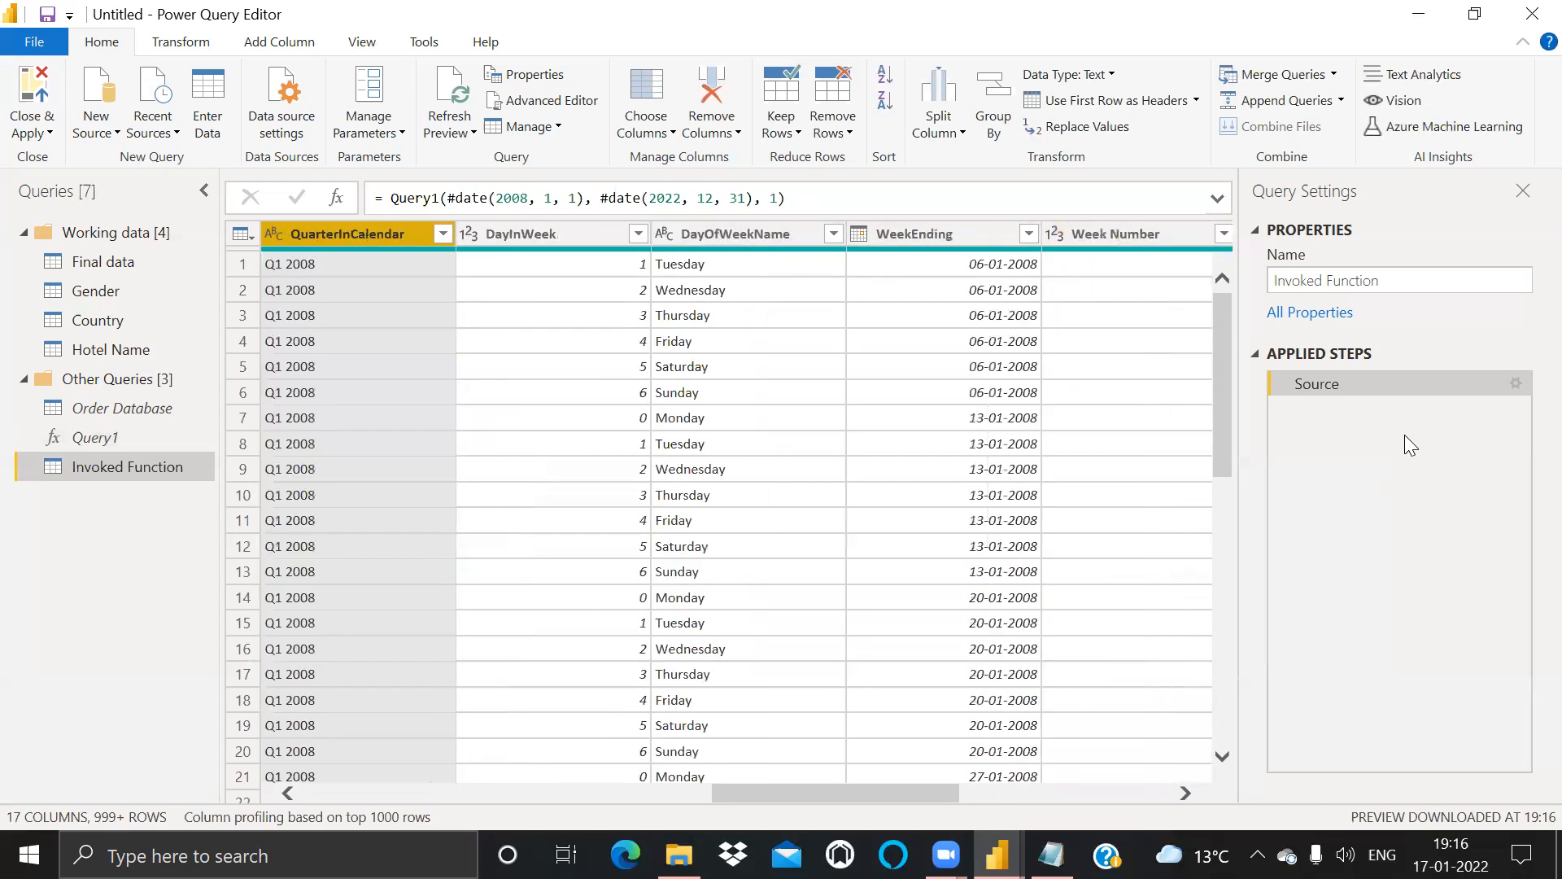
key("Left")
key("Left")
key("Left")
key("Left")
key("Right")
key("Right")
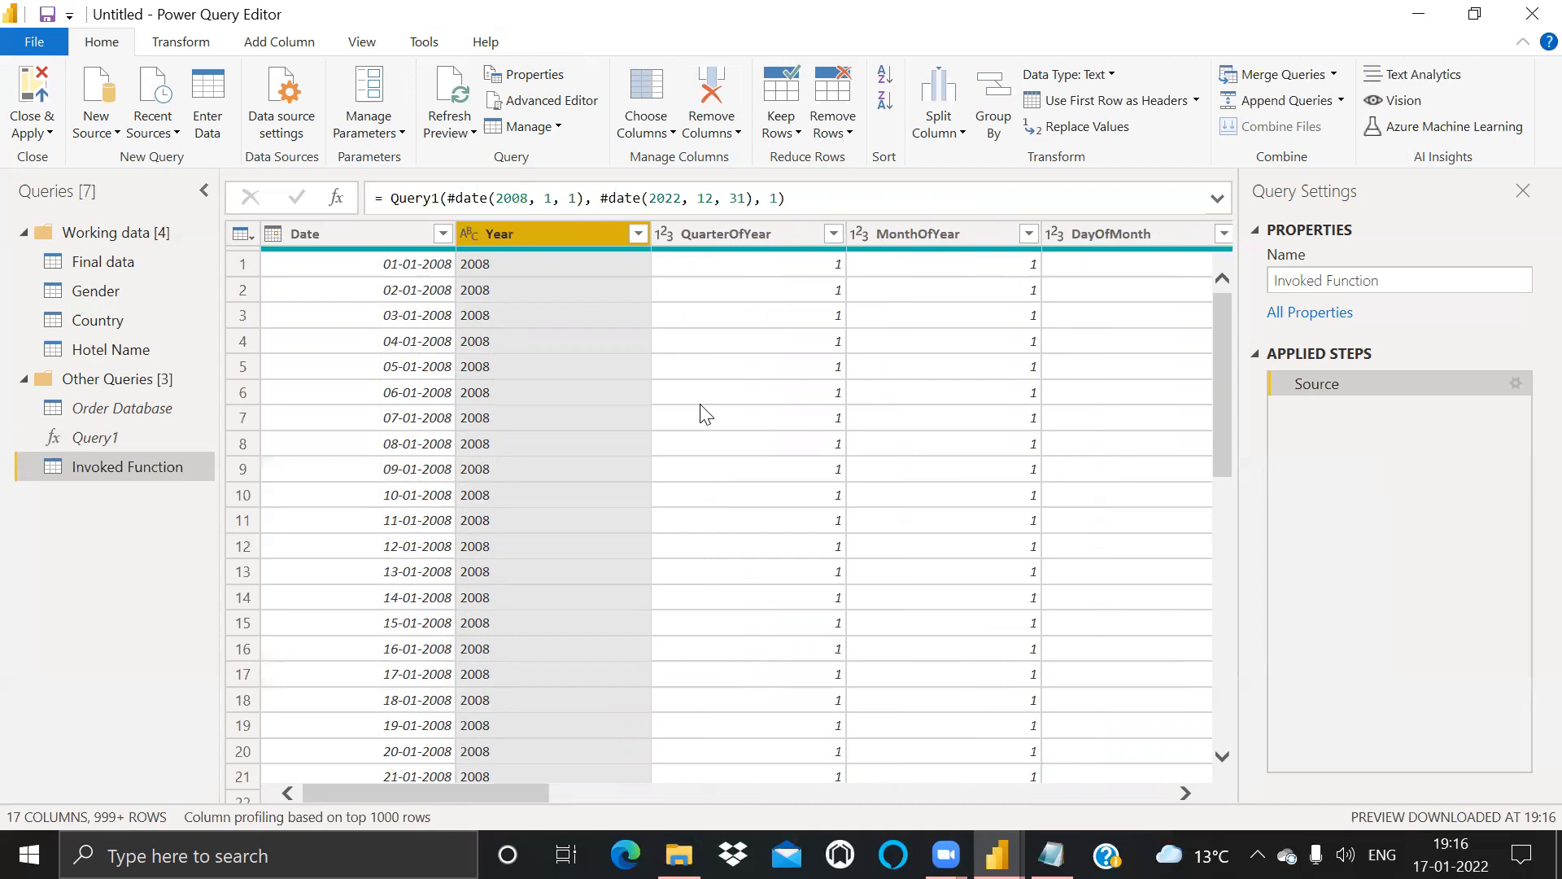
Step: Apply the Power Query changes to the model and rename the Invoked Function table to Date Table 2
left_click(36, 96)
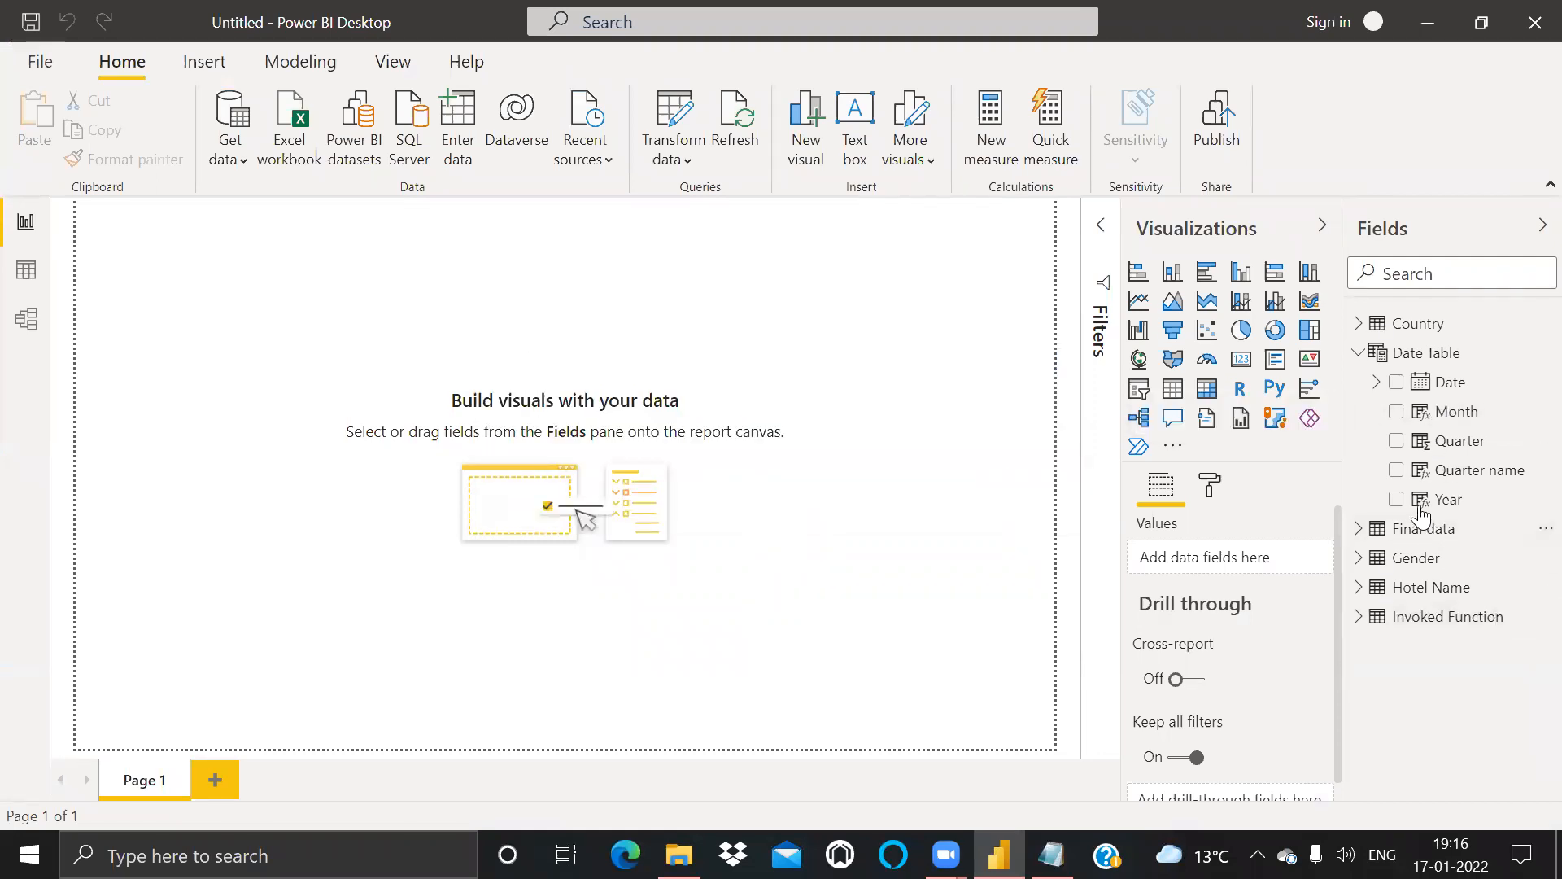
left_click(1358, 352)
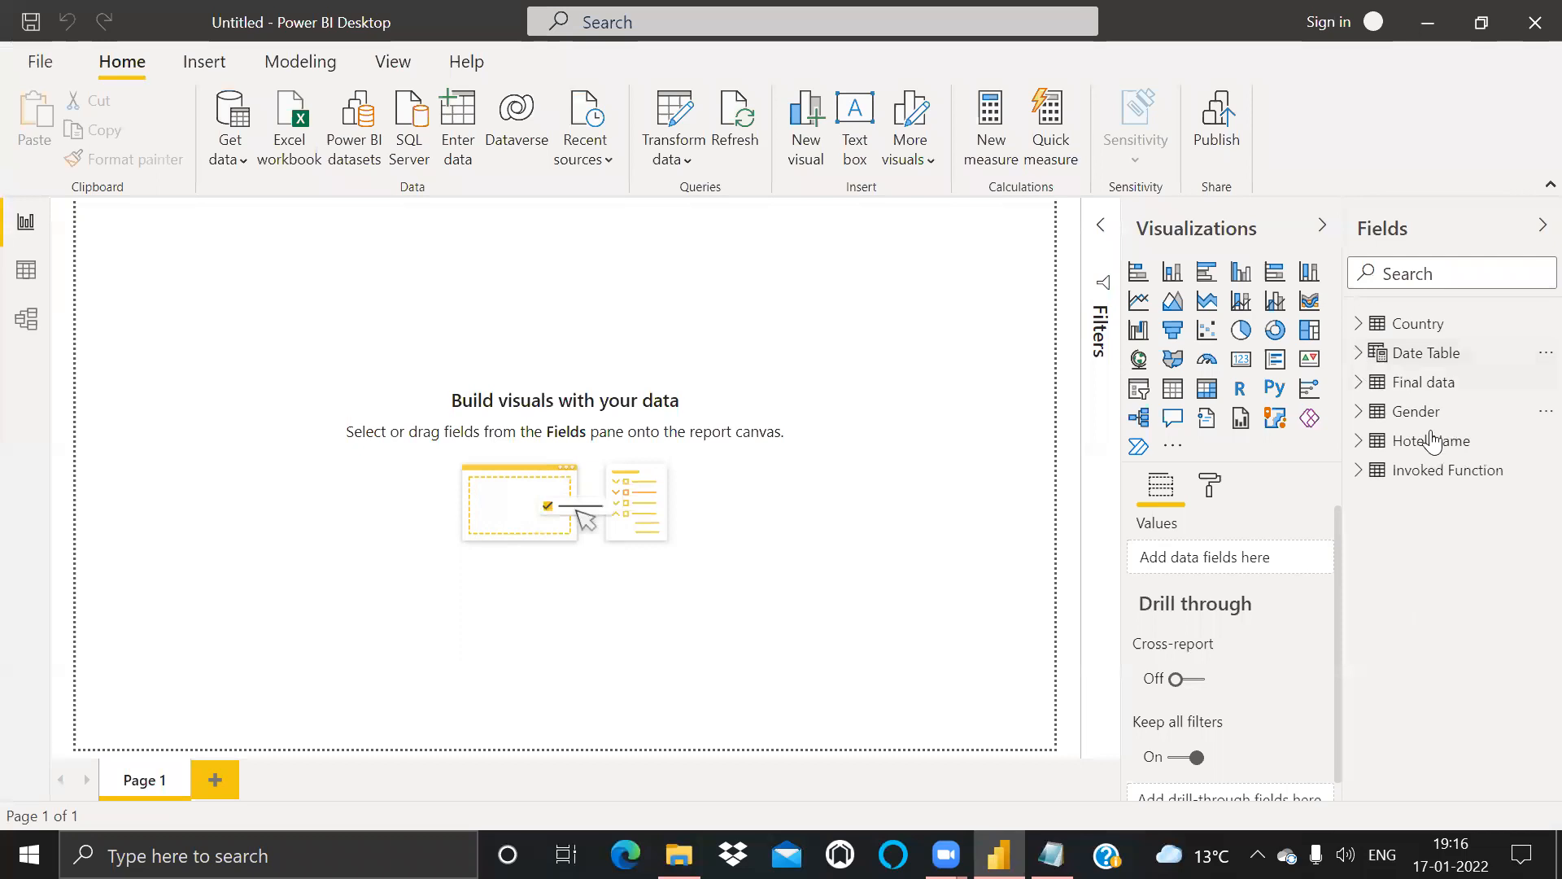
left_click(1437, 487)
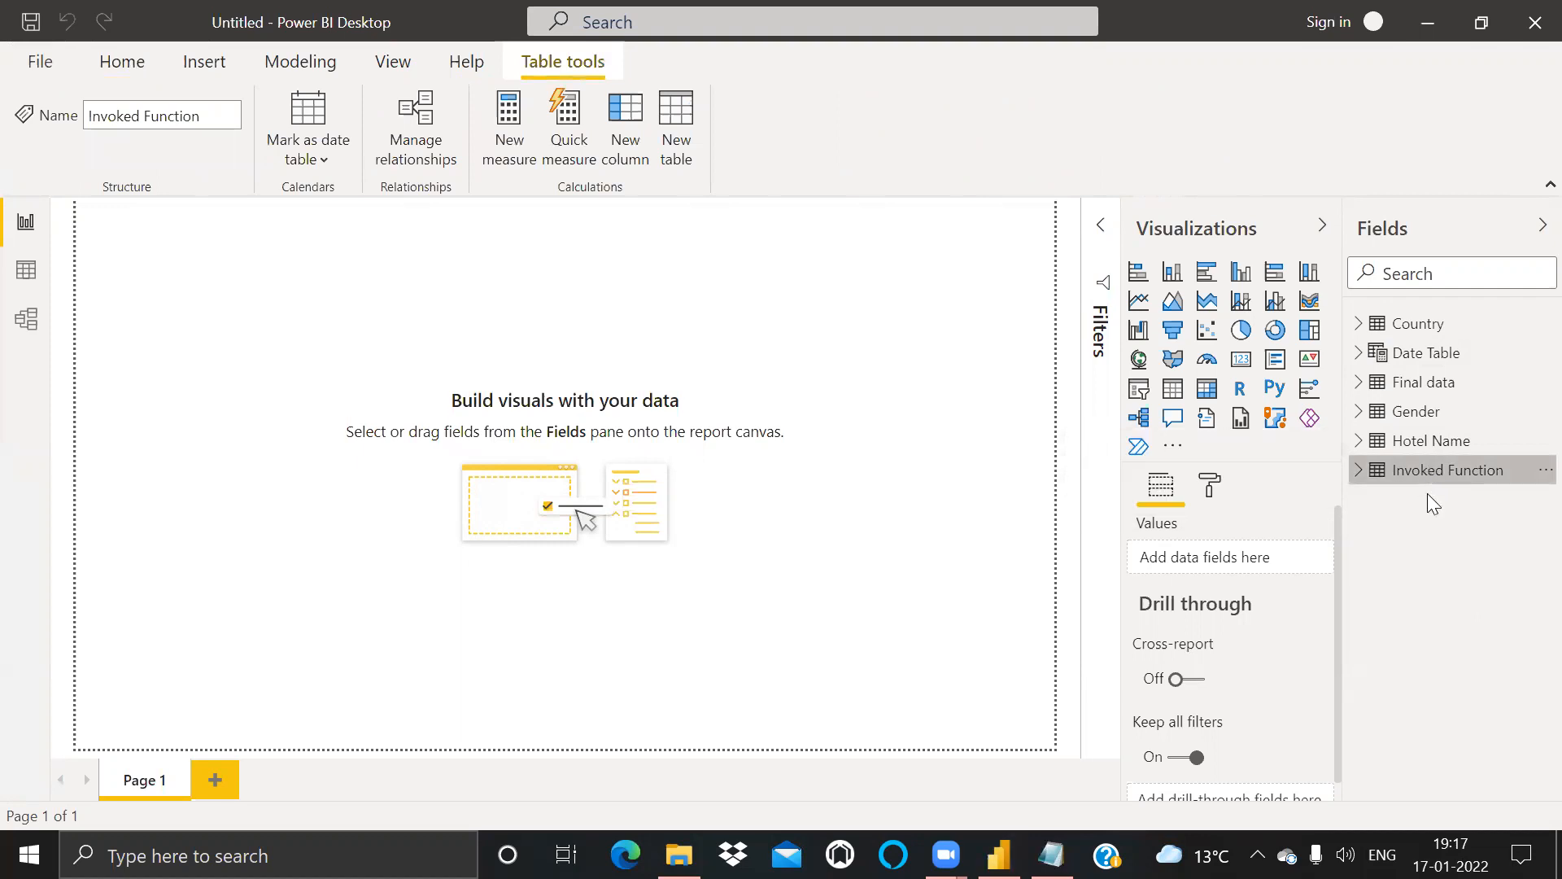
key("super+p")
left_click(1265, 397)
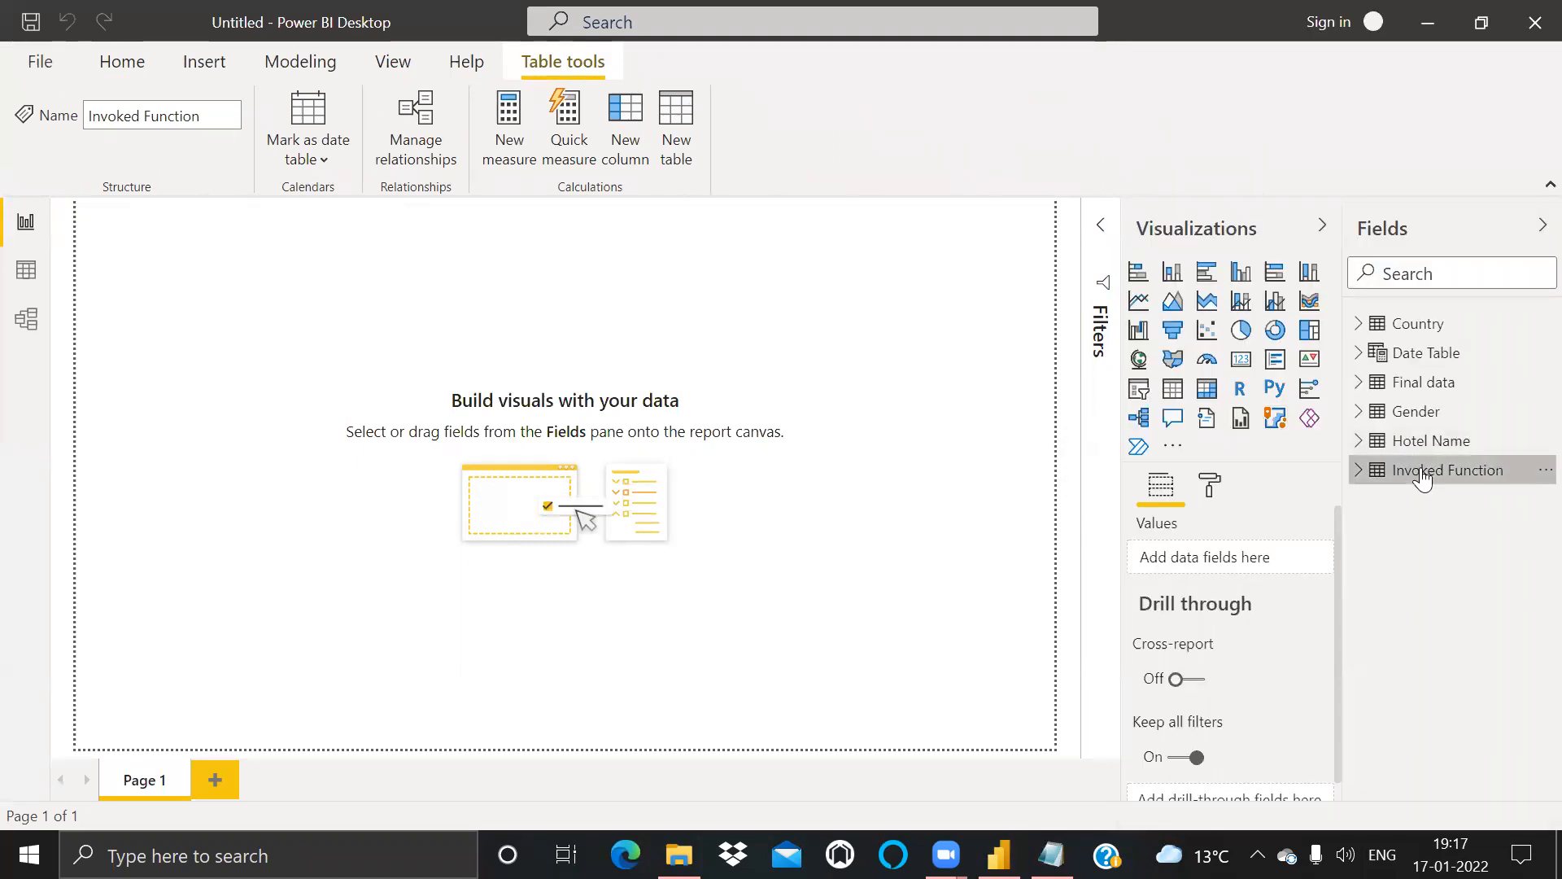
double_click(1419, 472)
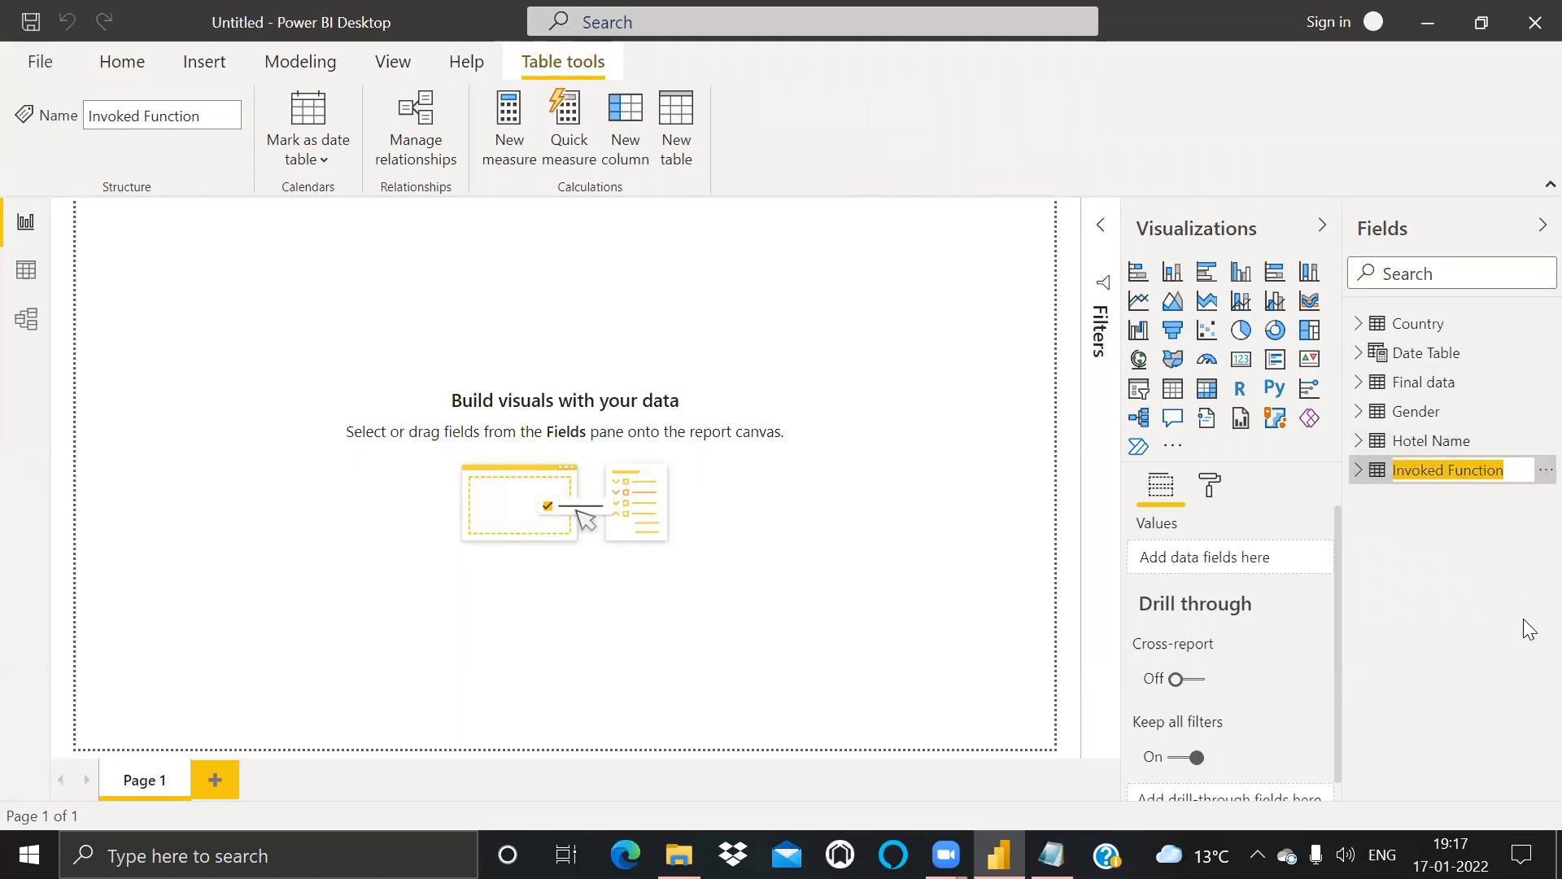
type("Date ")
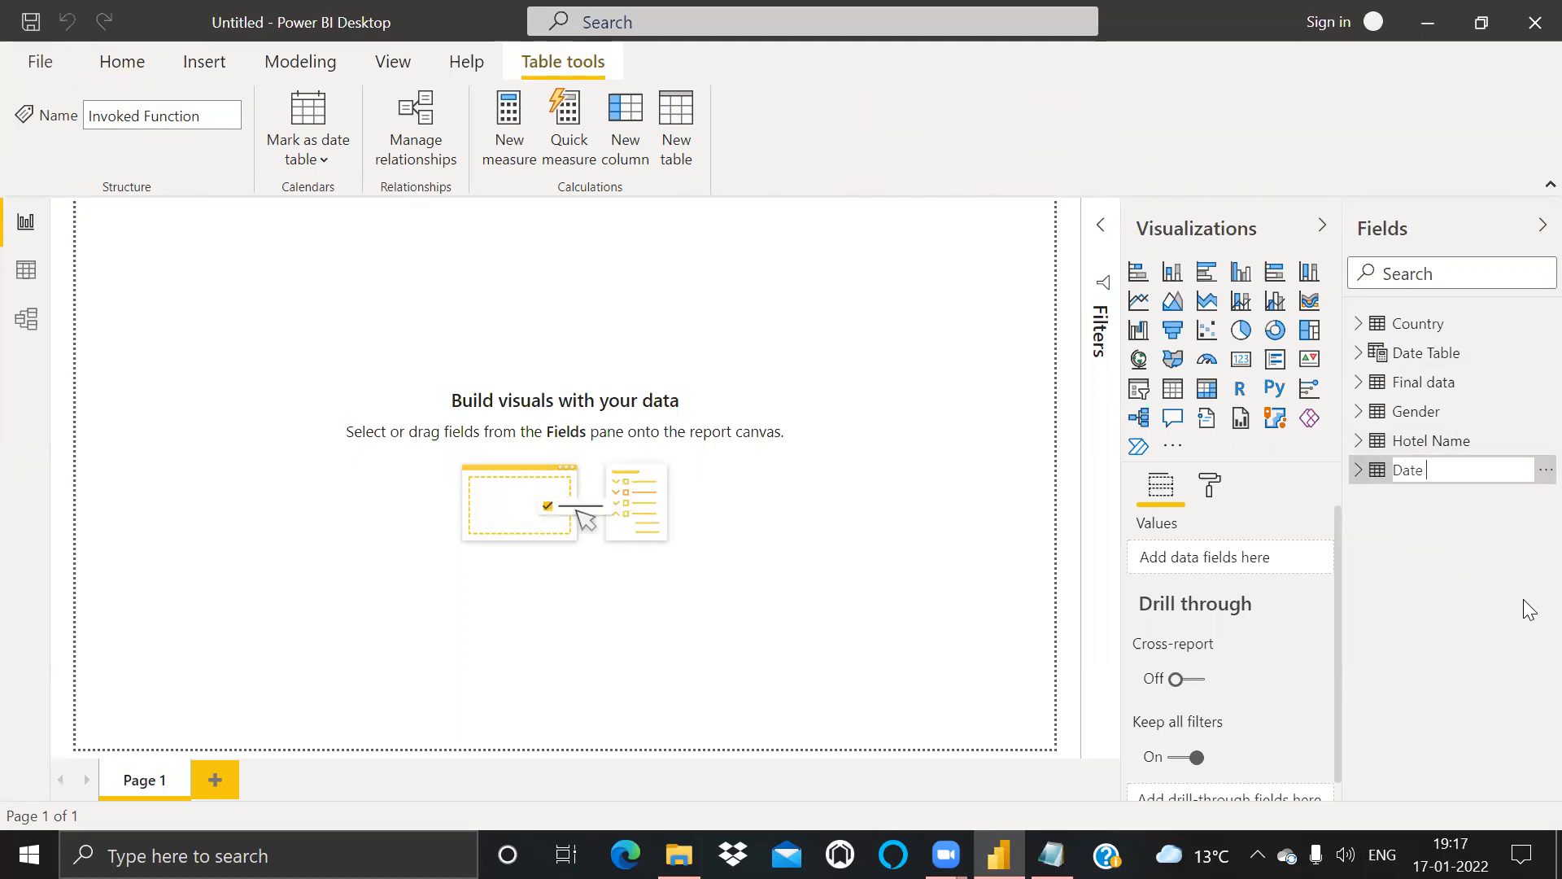
type("Table 2")
key("Return")
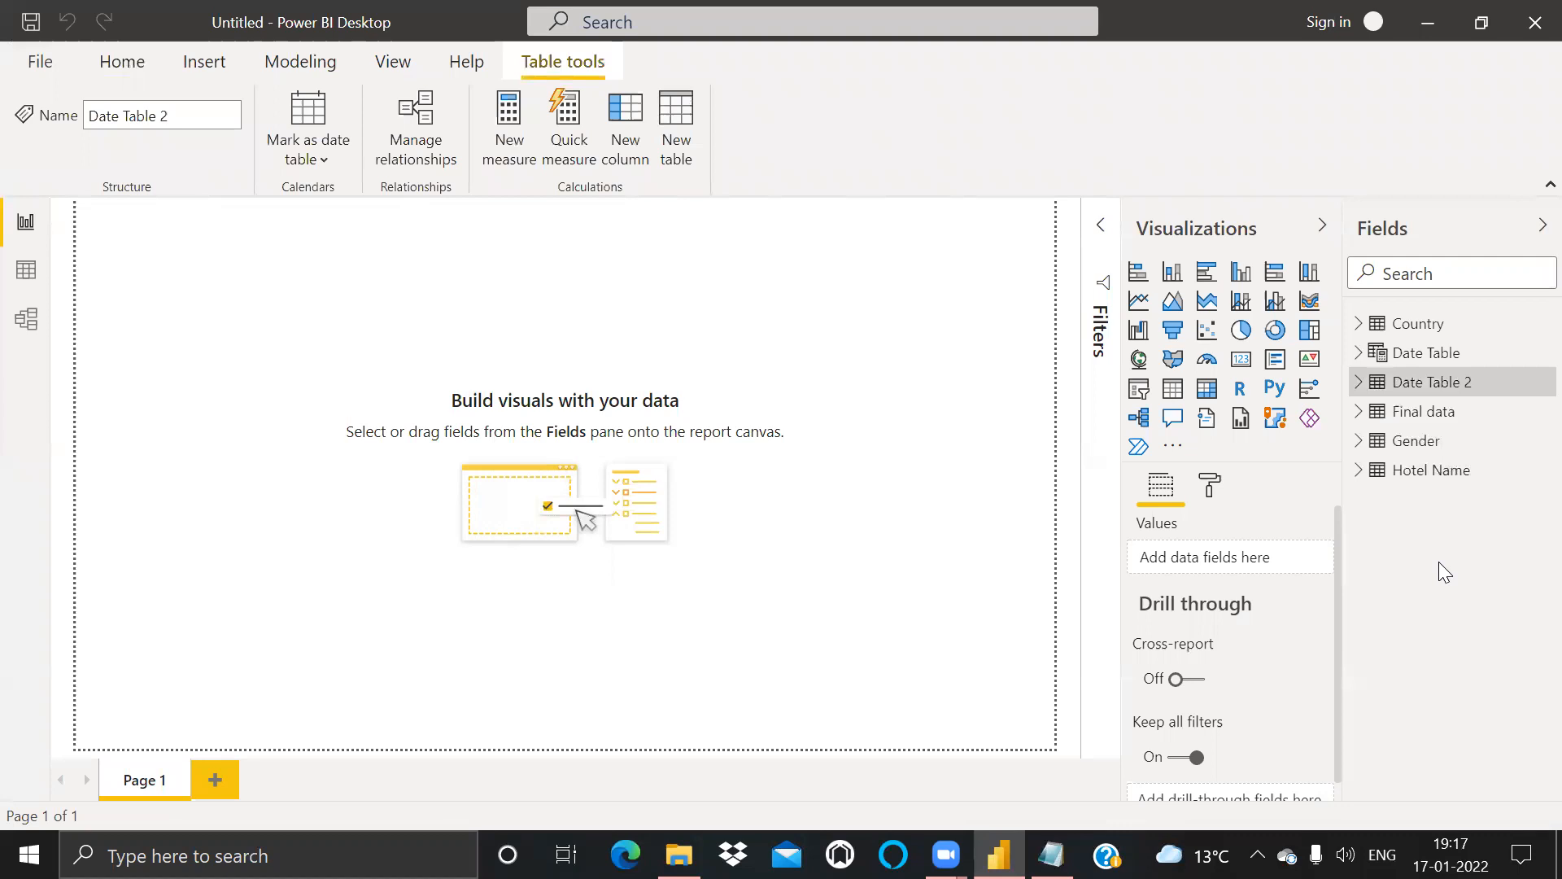
Step: Switch to the BI PROJECT FILE folder, open the Hotel Booking Reservations workbook in Excel and display the requirements on Sheet1
key("alt+Tab")
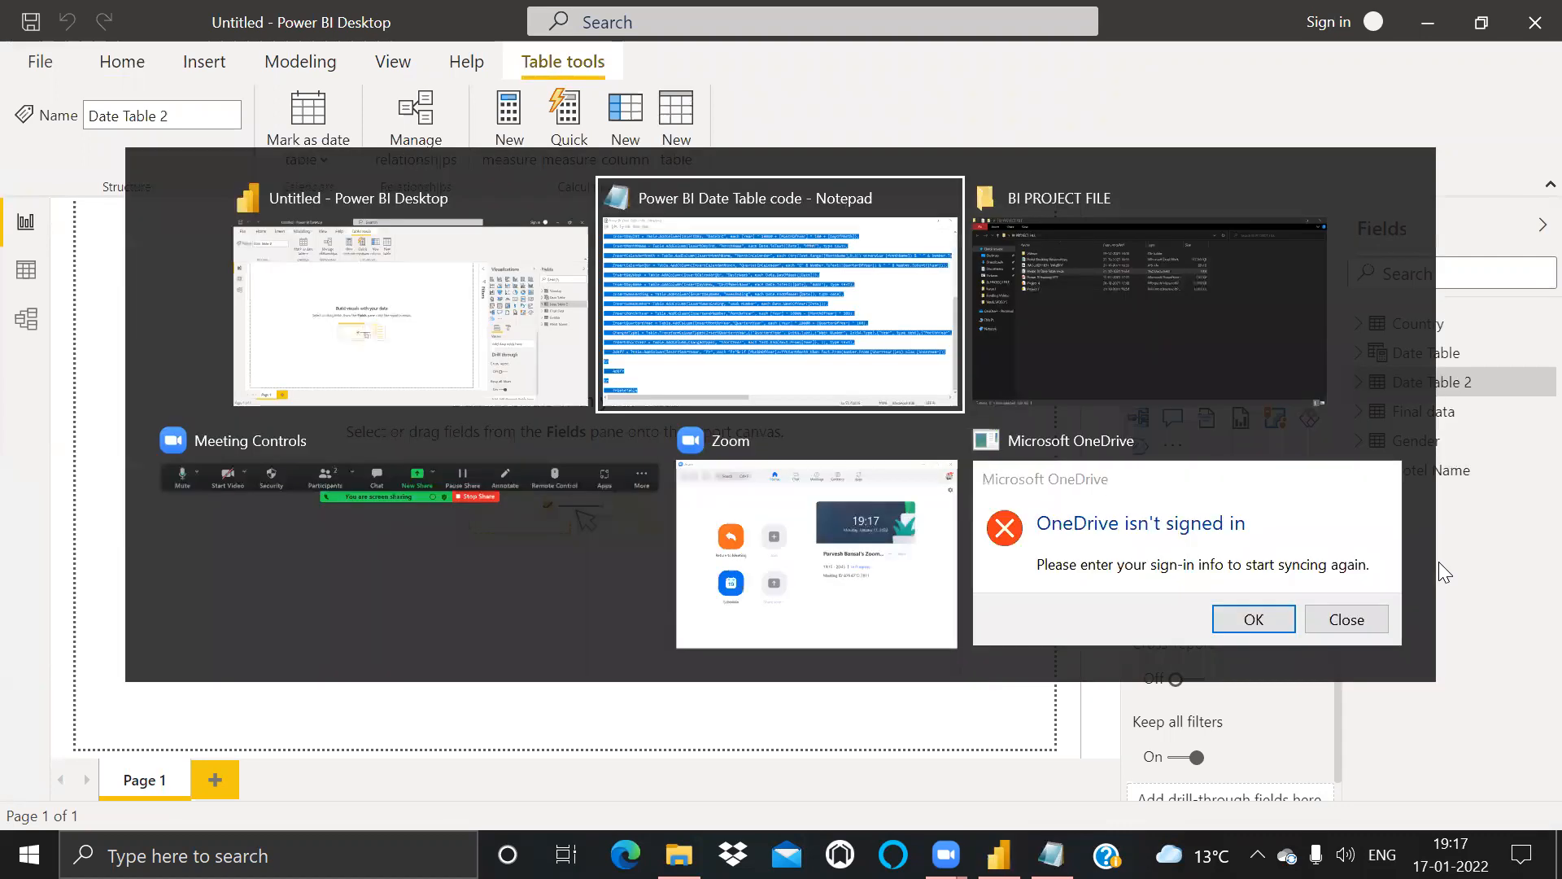
key("alt+Down")
key("alt+Up")
key("alt+Down")
key("alt+Up")
key("alt+Tab")
key("Up")
key("Up")
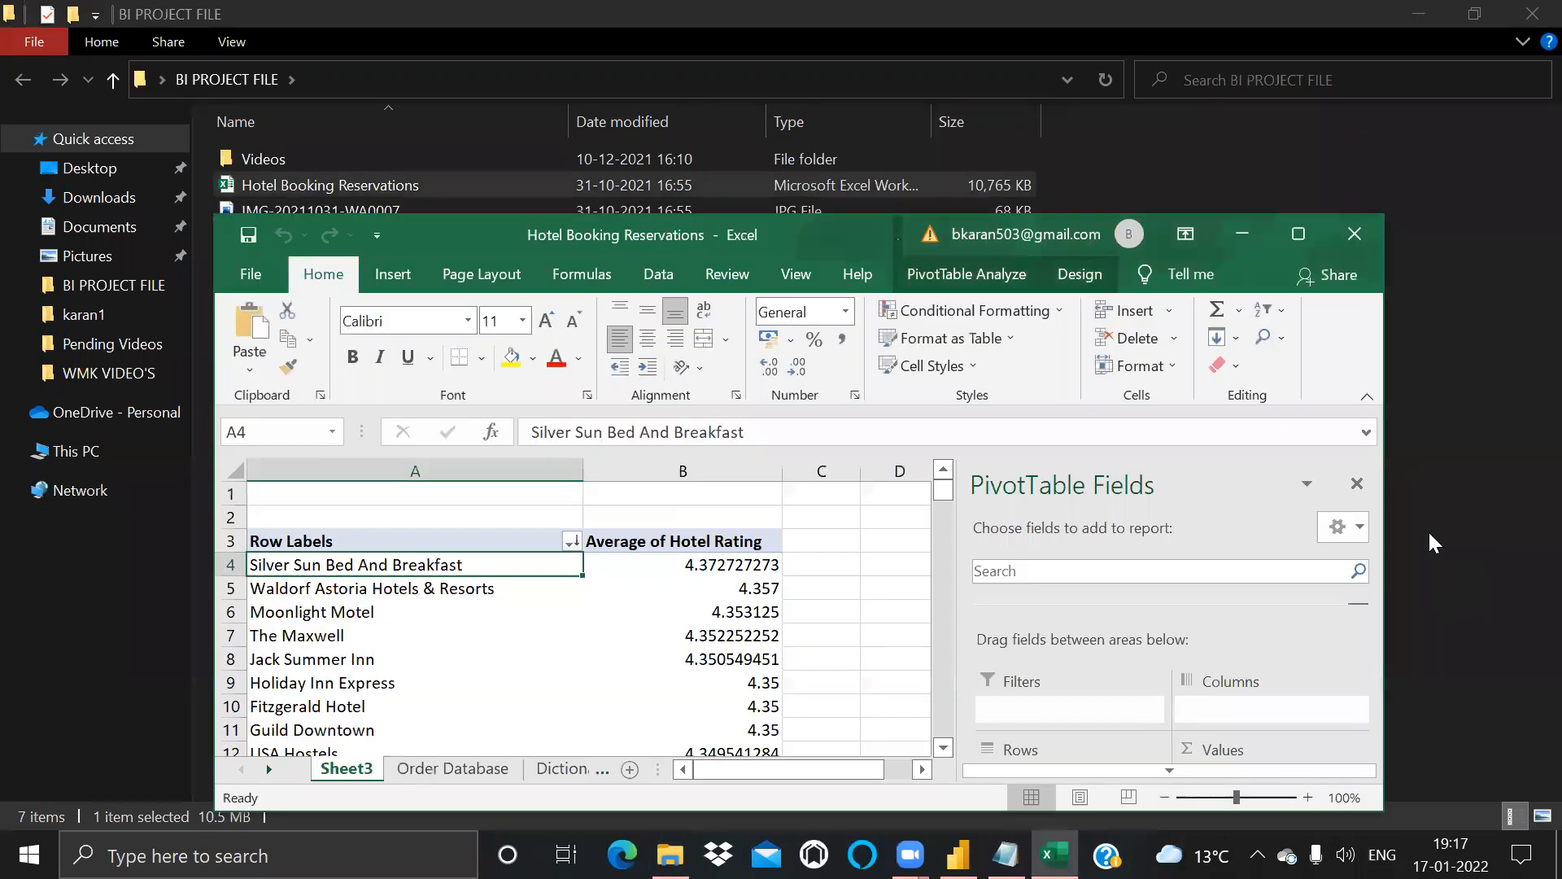
left_click(1296, 234)
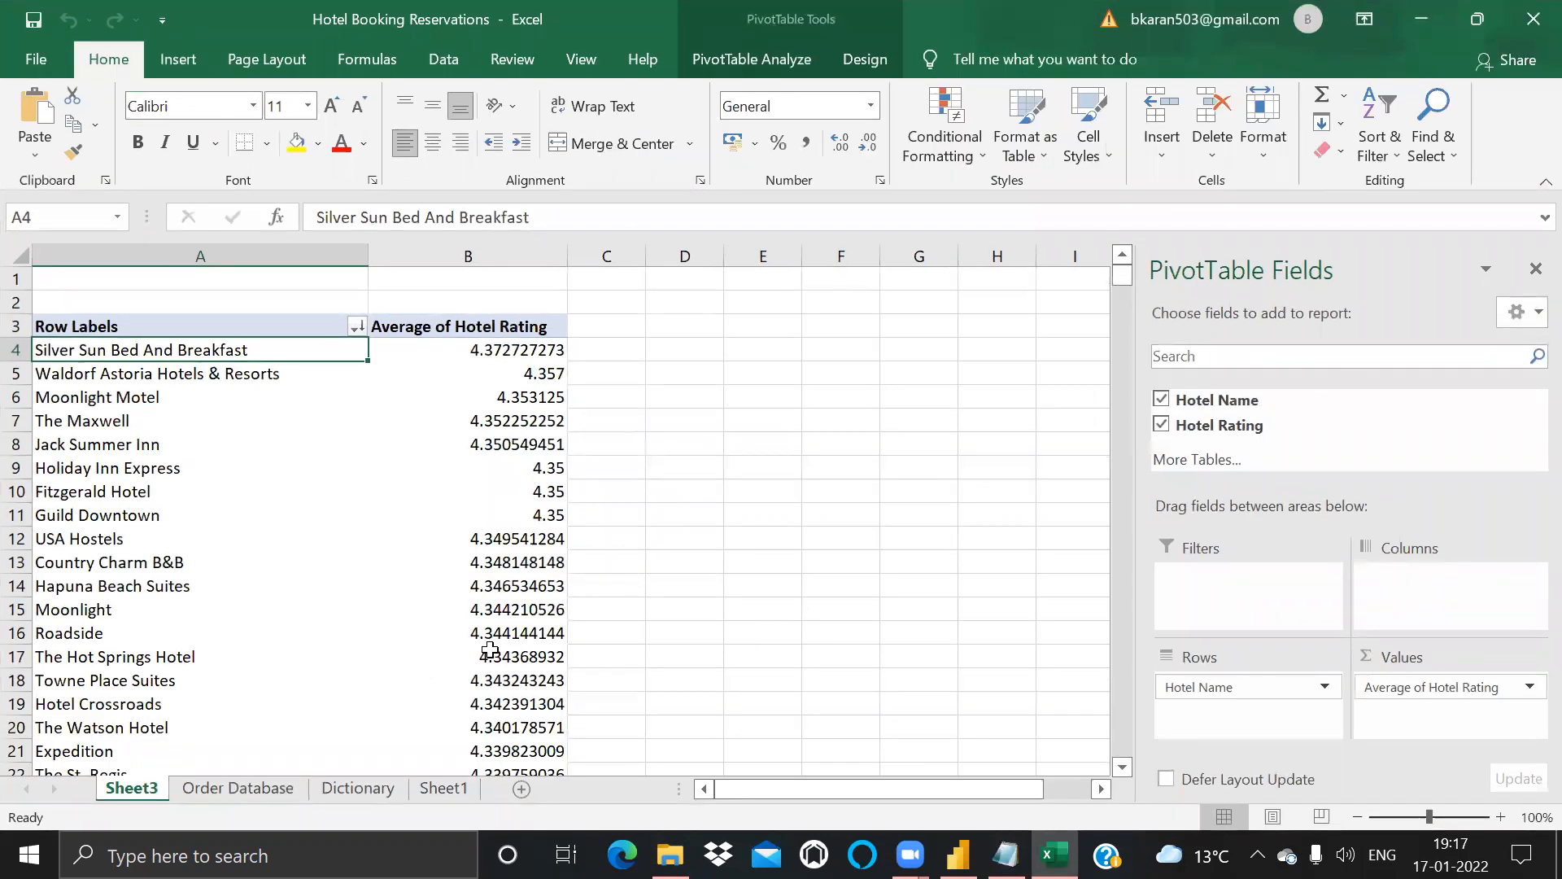
left_click(443, 788)
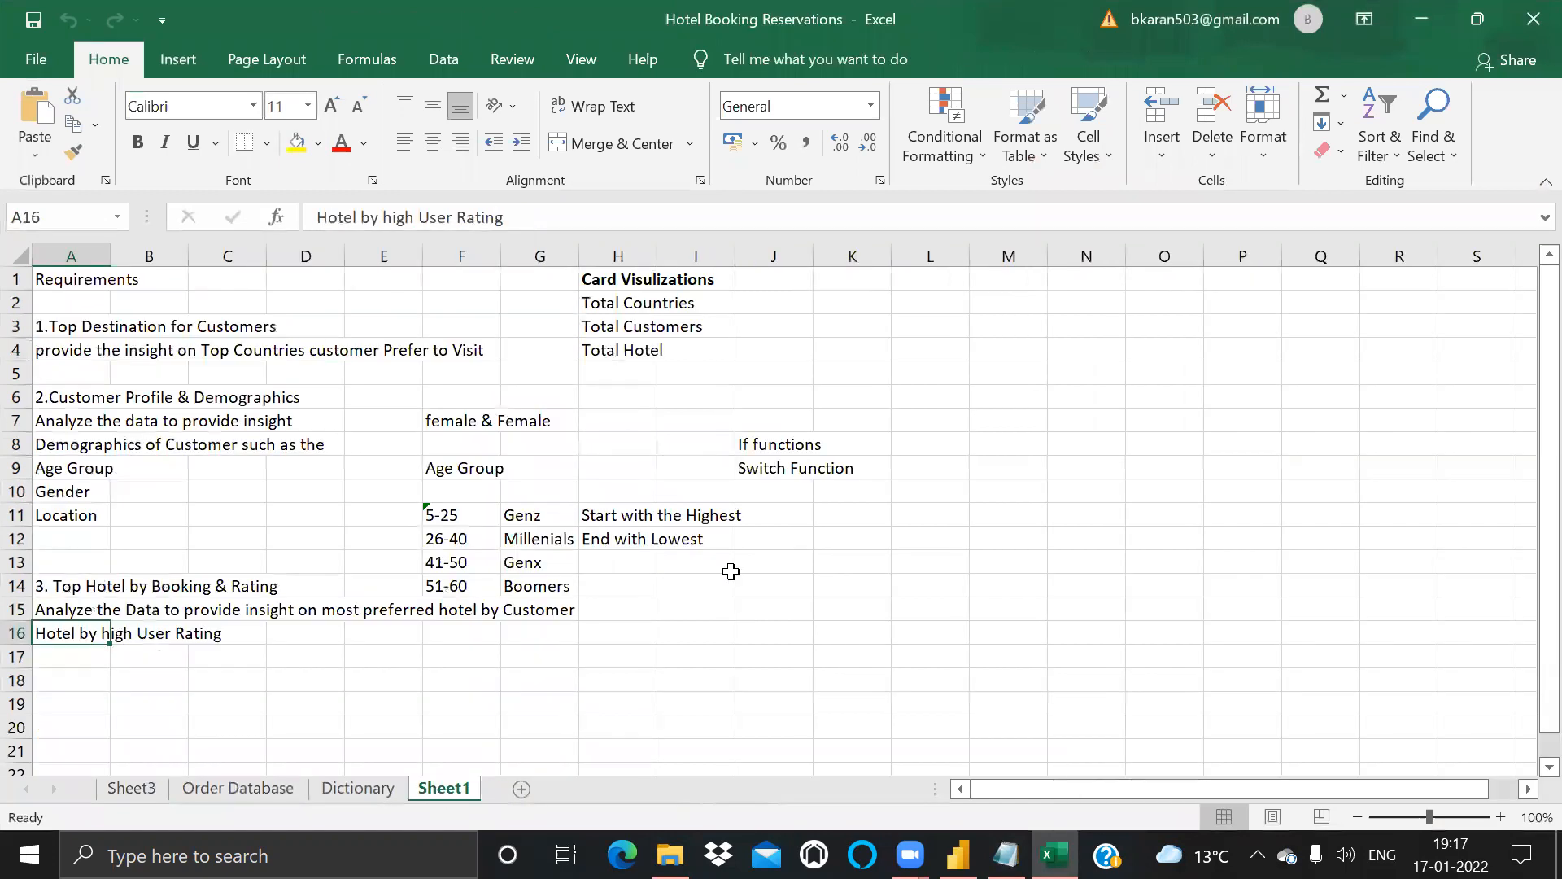
Step: Review the Card Visulizations requirements in cells H2 to H4, from Total Countries to Total Hotel
left_click(621, 302)
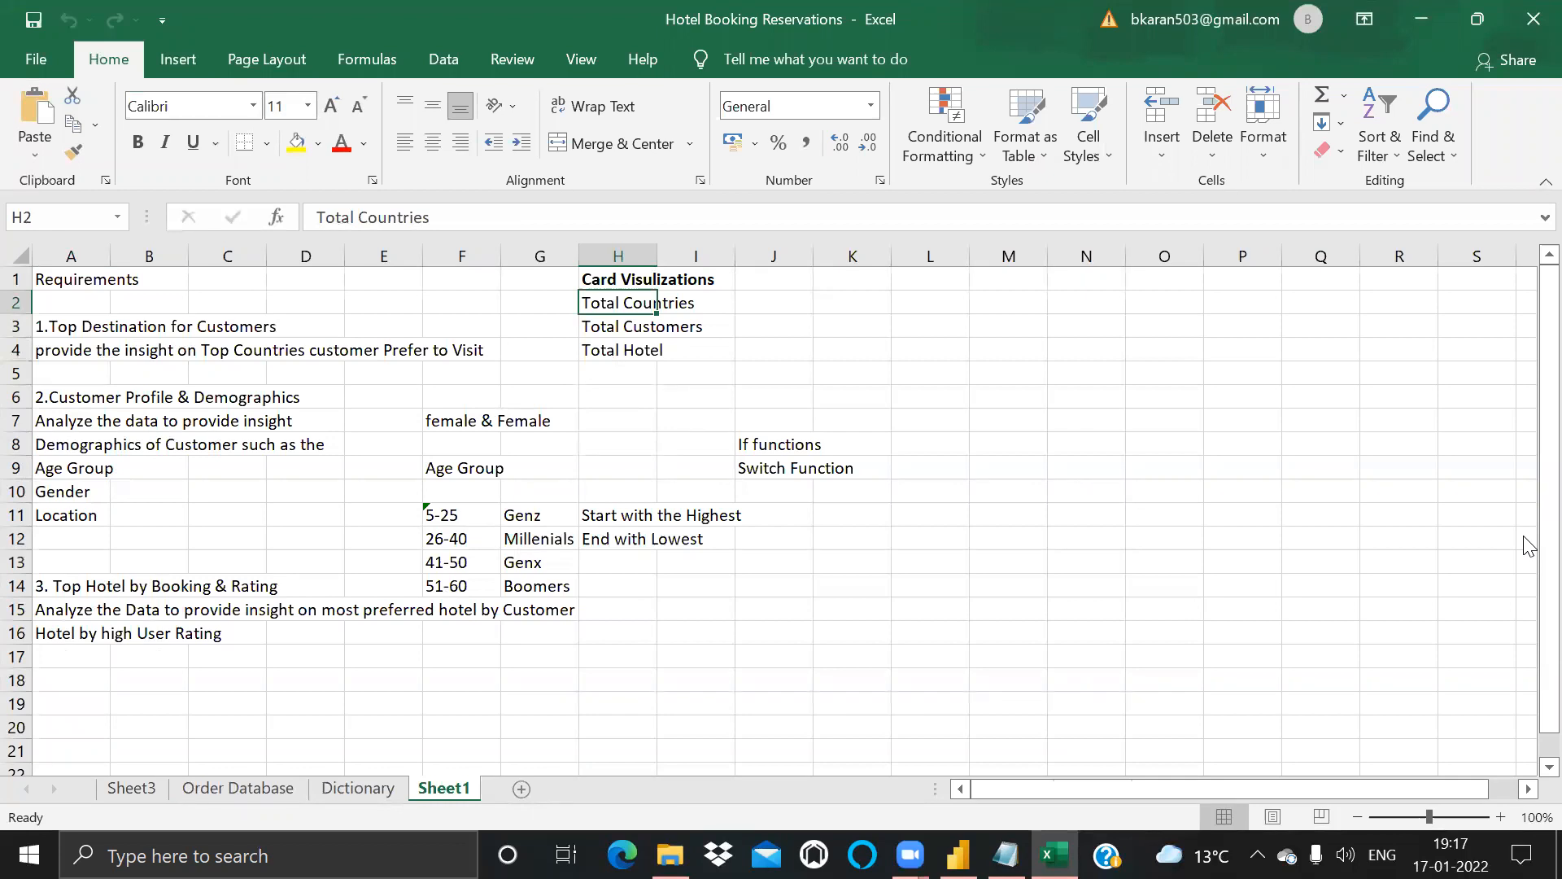
key("Down")
key("Down")
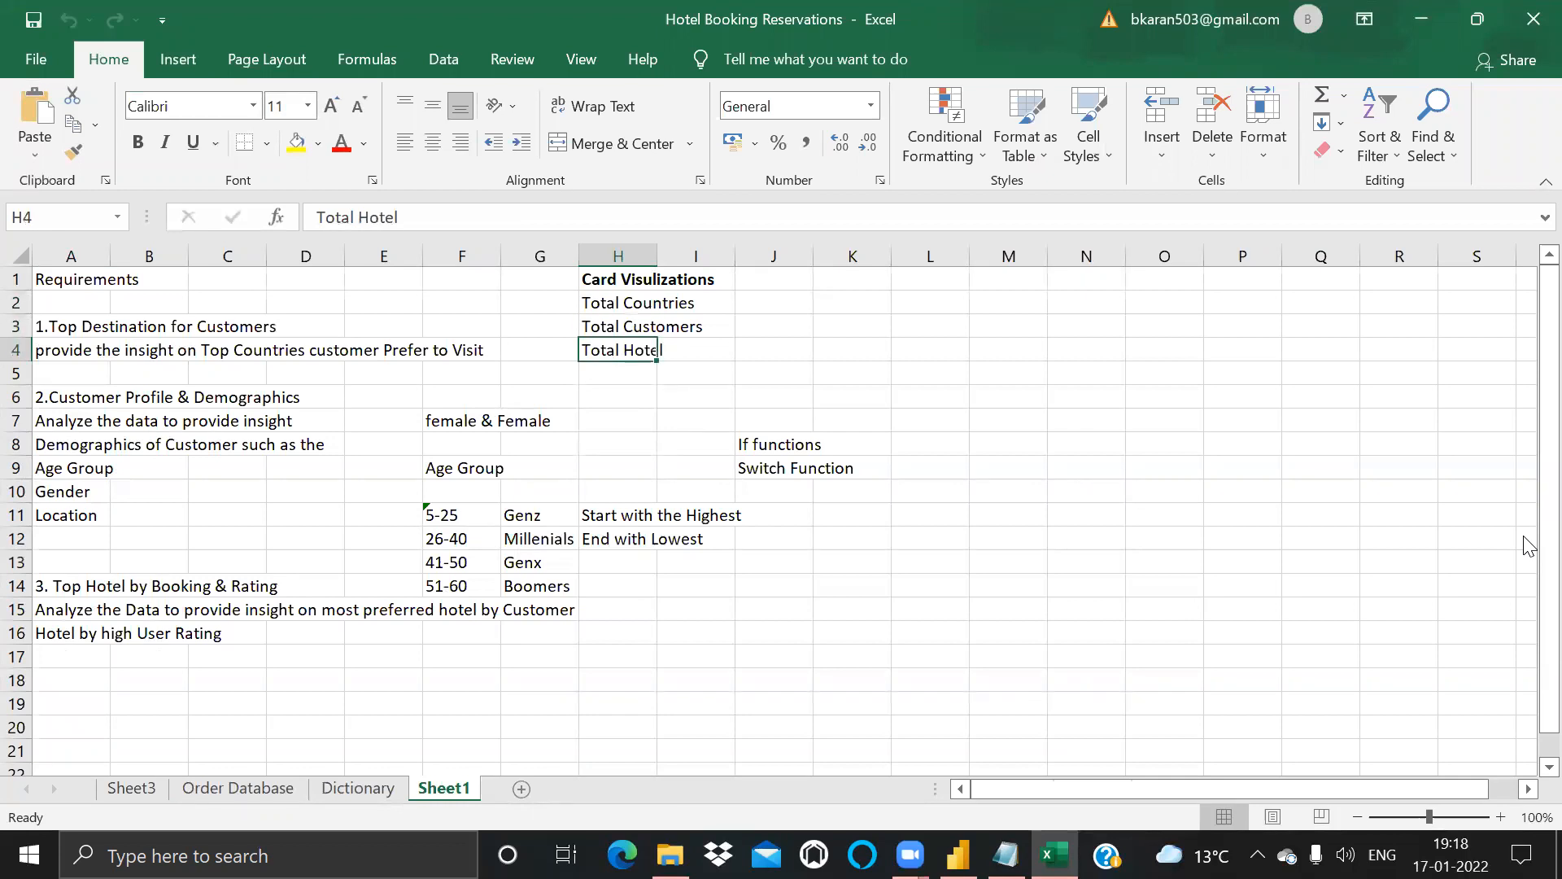
key("Up")
key("Up")
Step: Switch back to Power BI Desktop and inspect the Origin Country field in the Country table
key("alt+Tab")
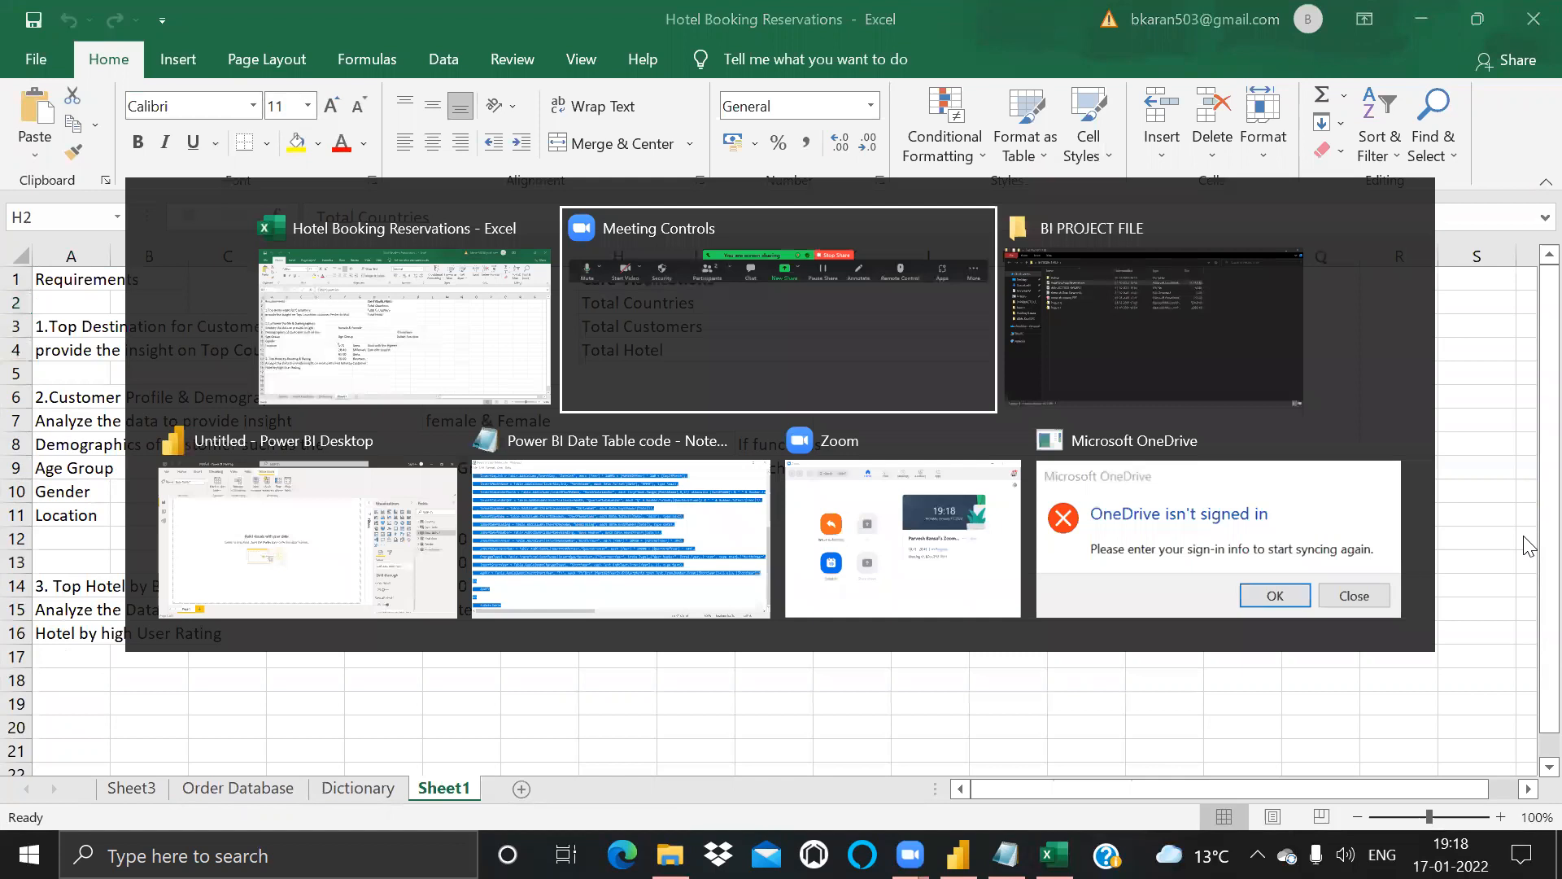
key("Tab")
key("Tab")
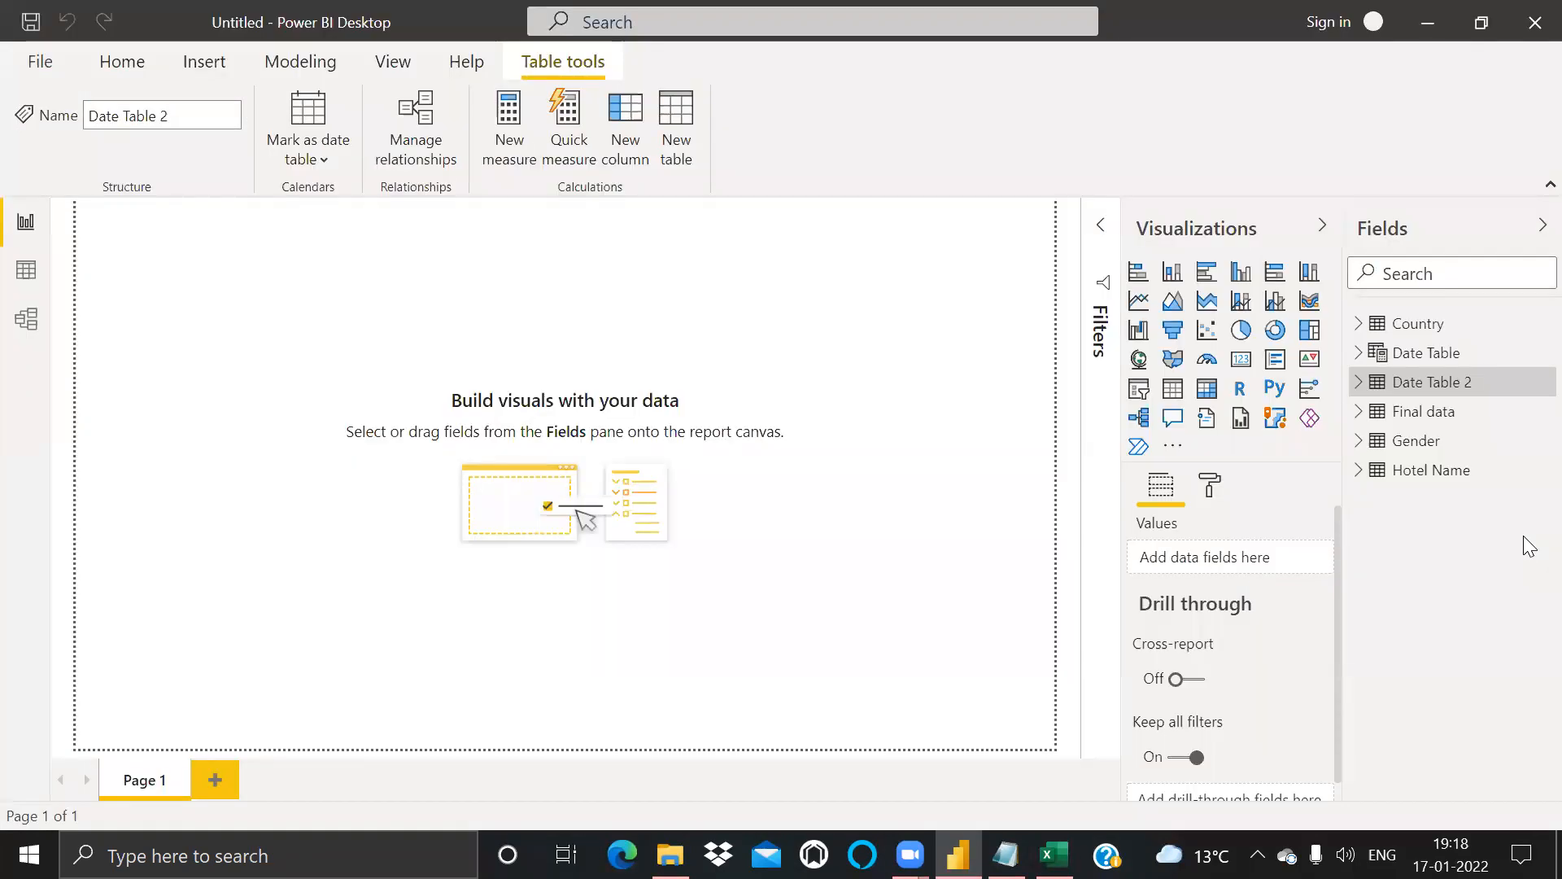
left_click(1361, 325)
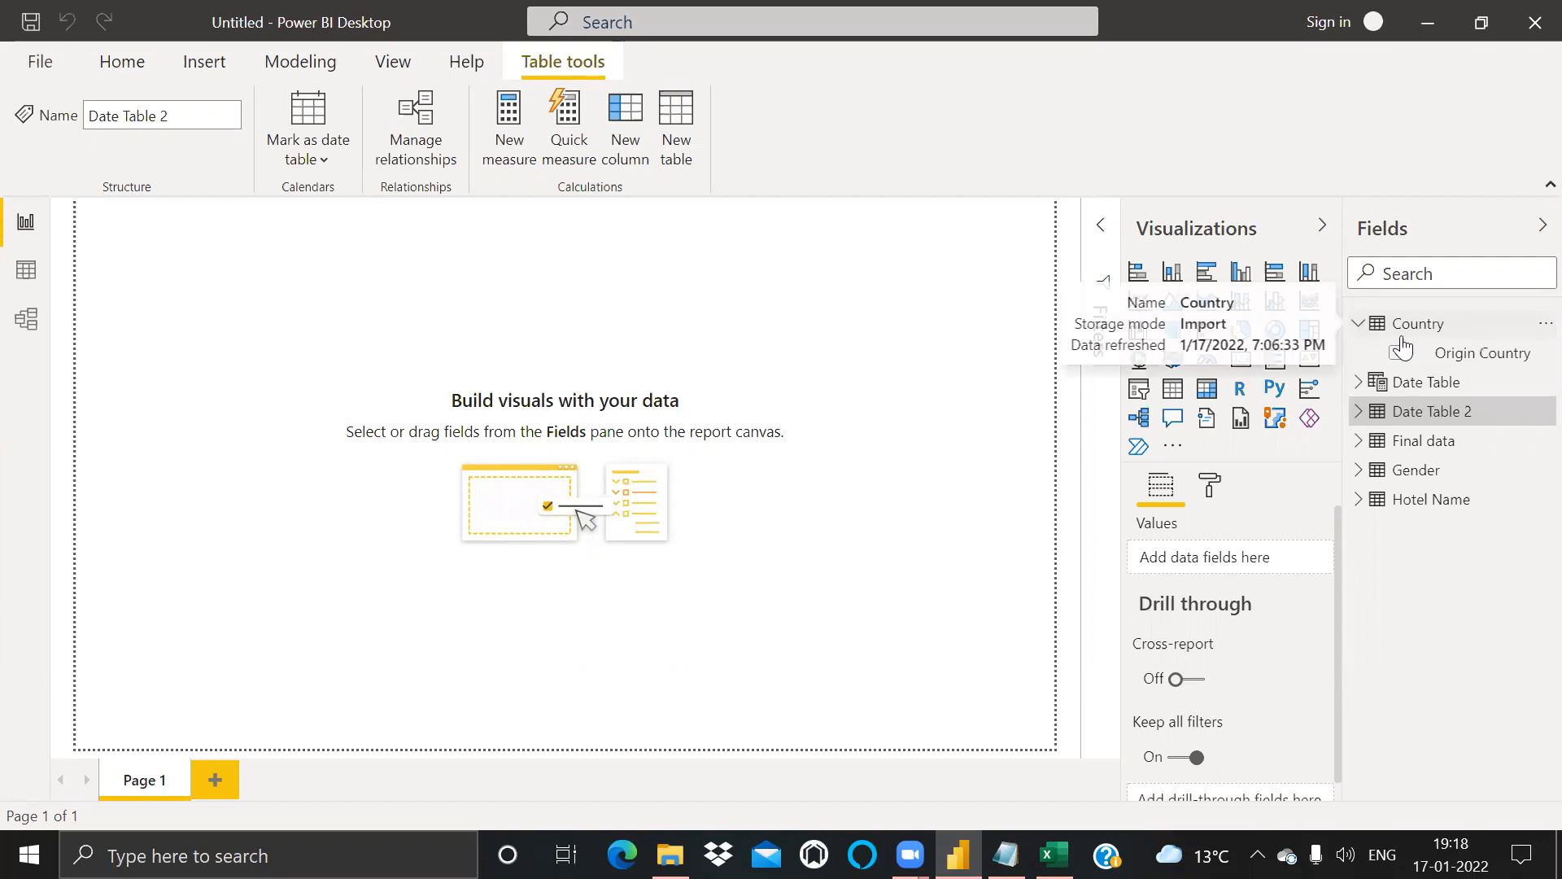
left_click(1495, 365)
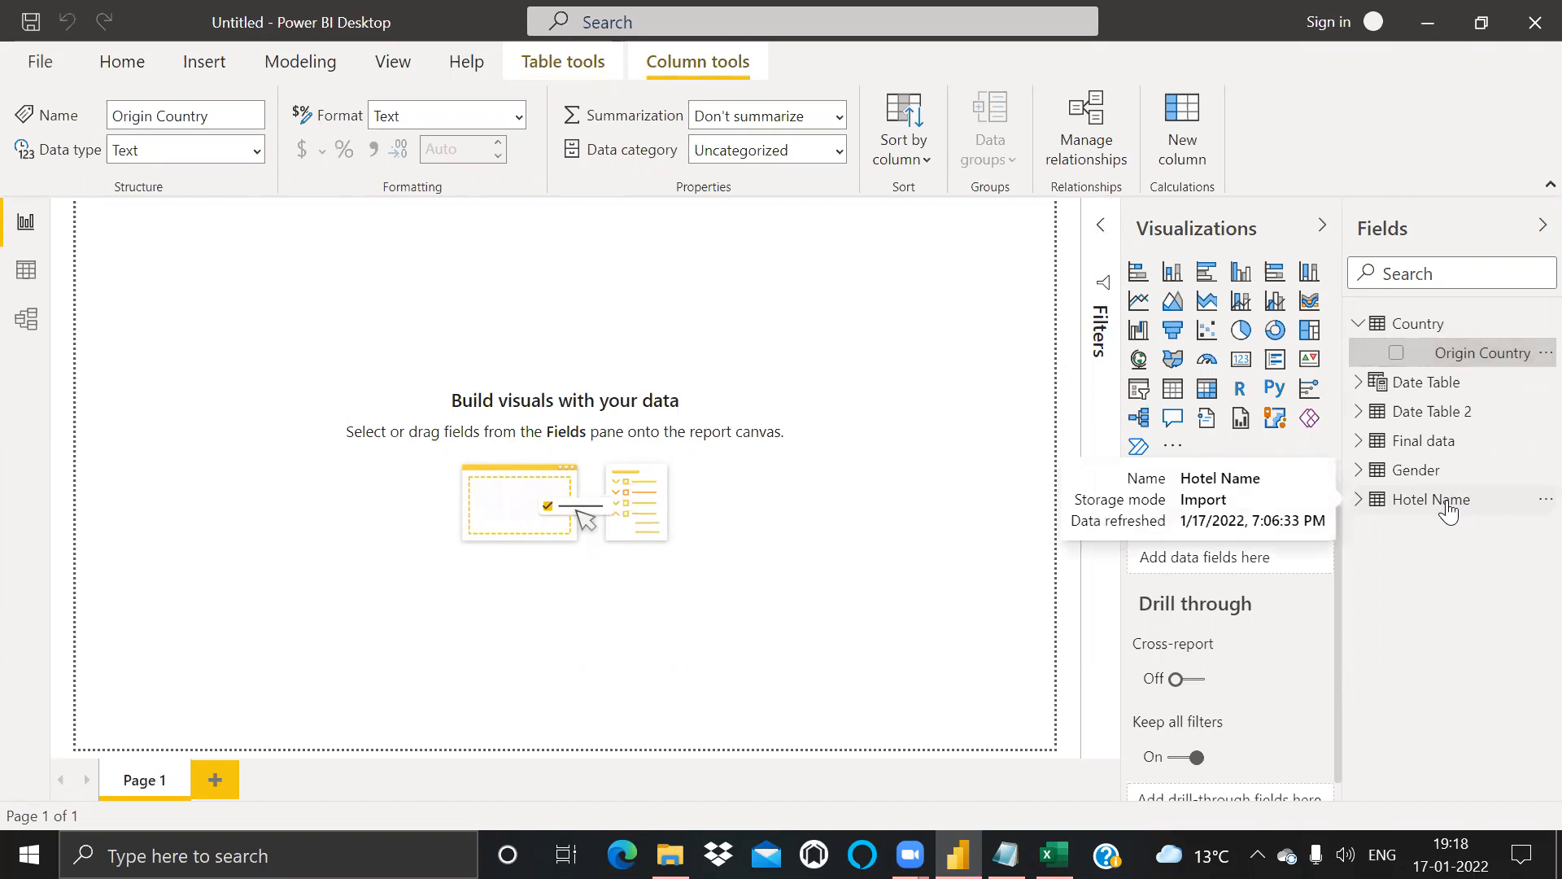
Step: Check the Total Customers requirement in the Excel workbook, return to Power BI Desktop and collapse the Country table
key("alt+Tab")
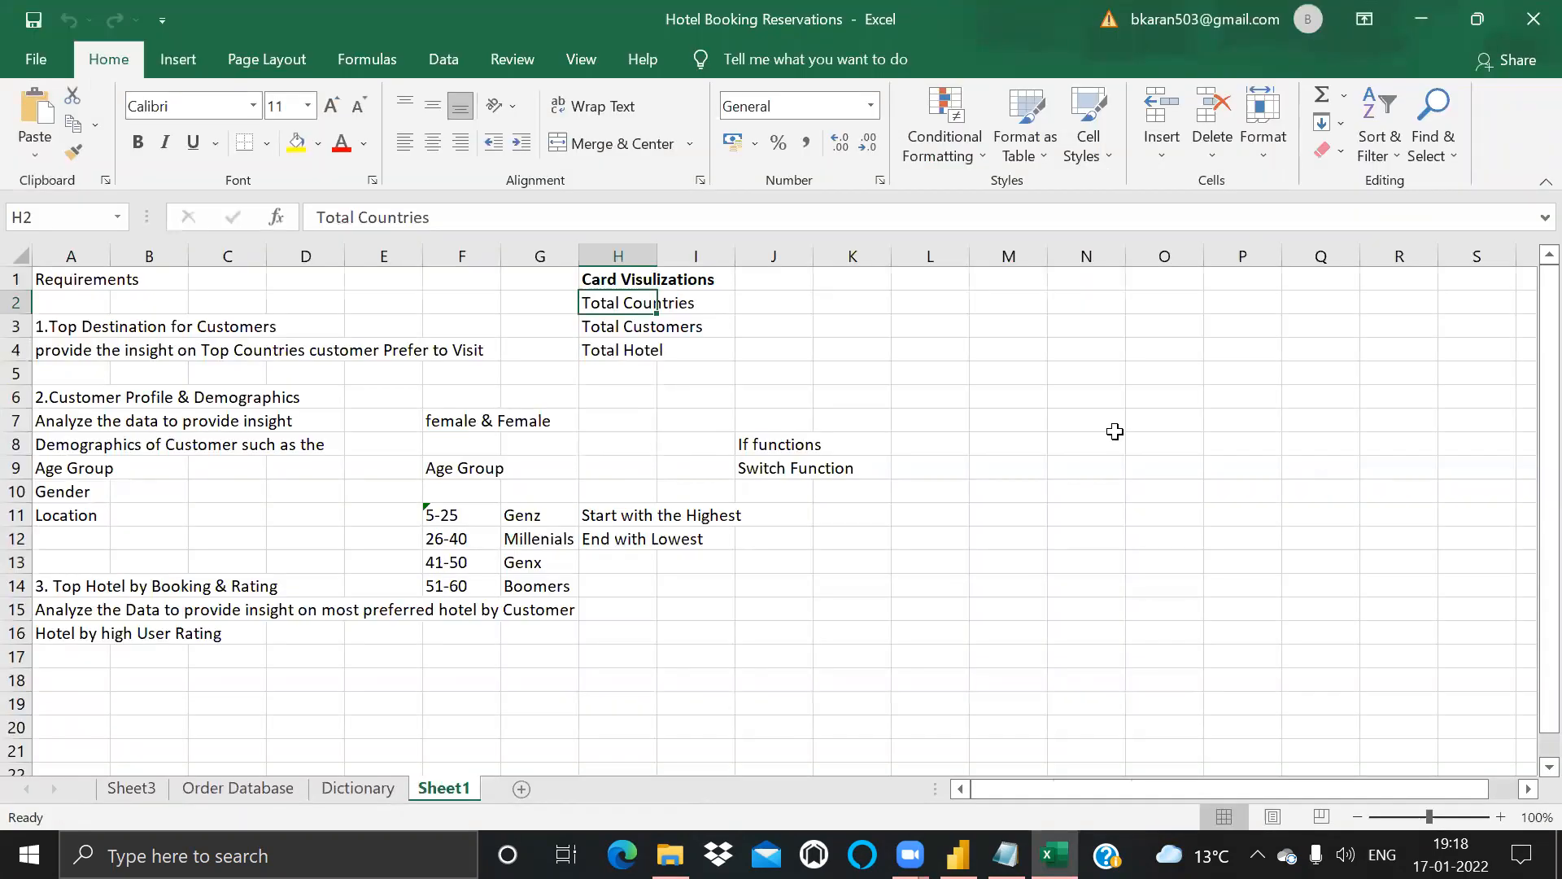
key("Down")
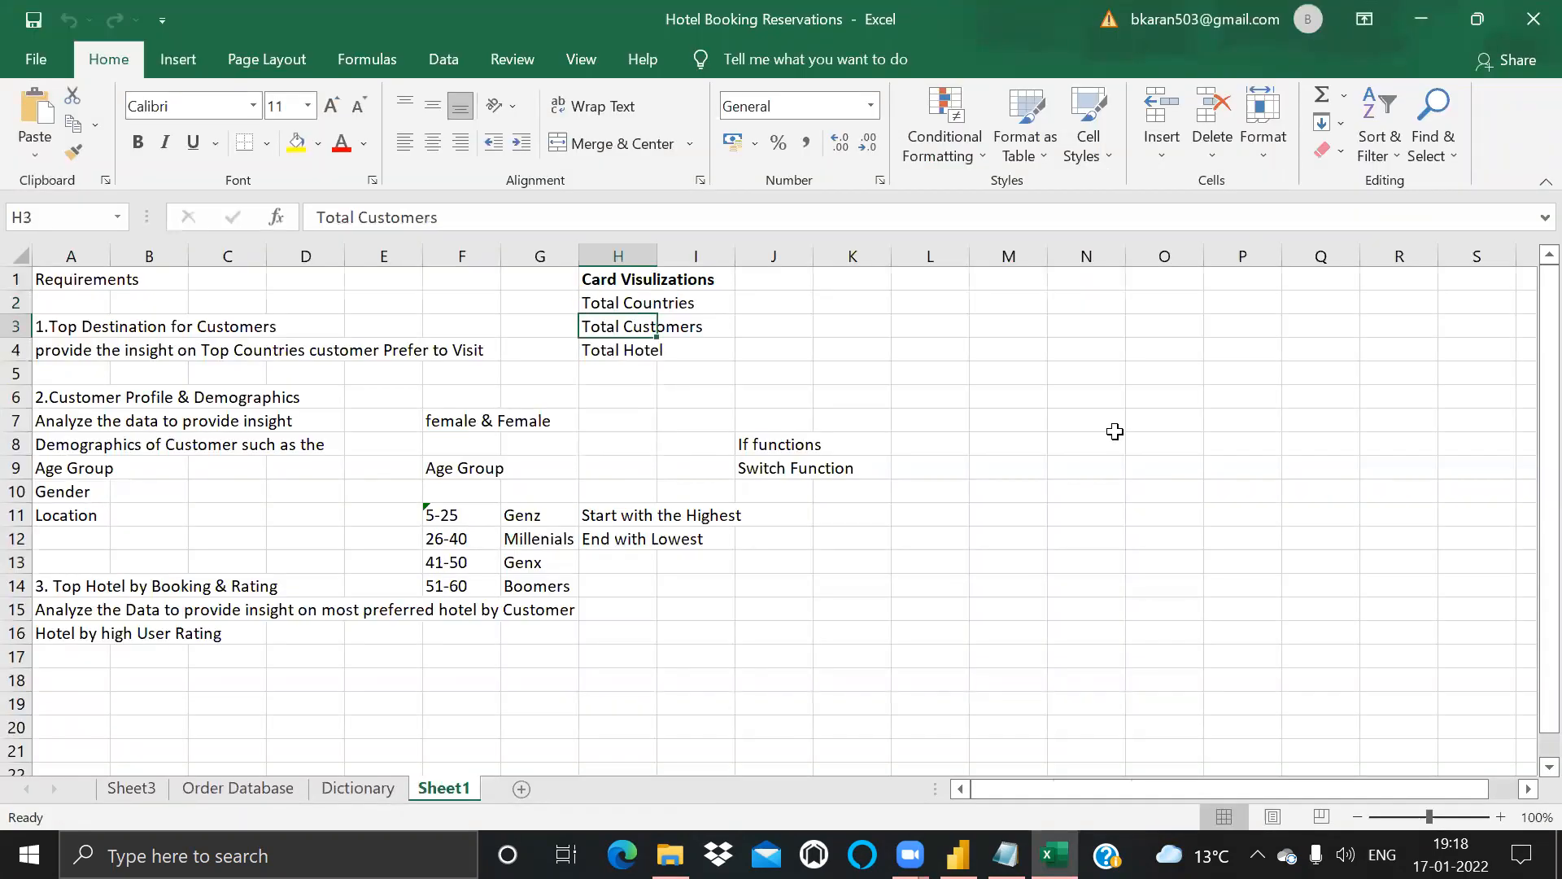
key("alt+Tab")
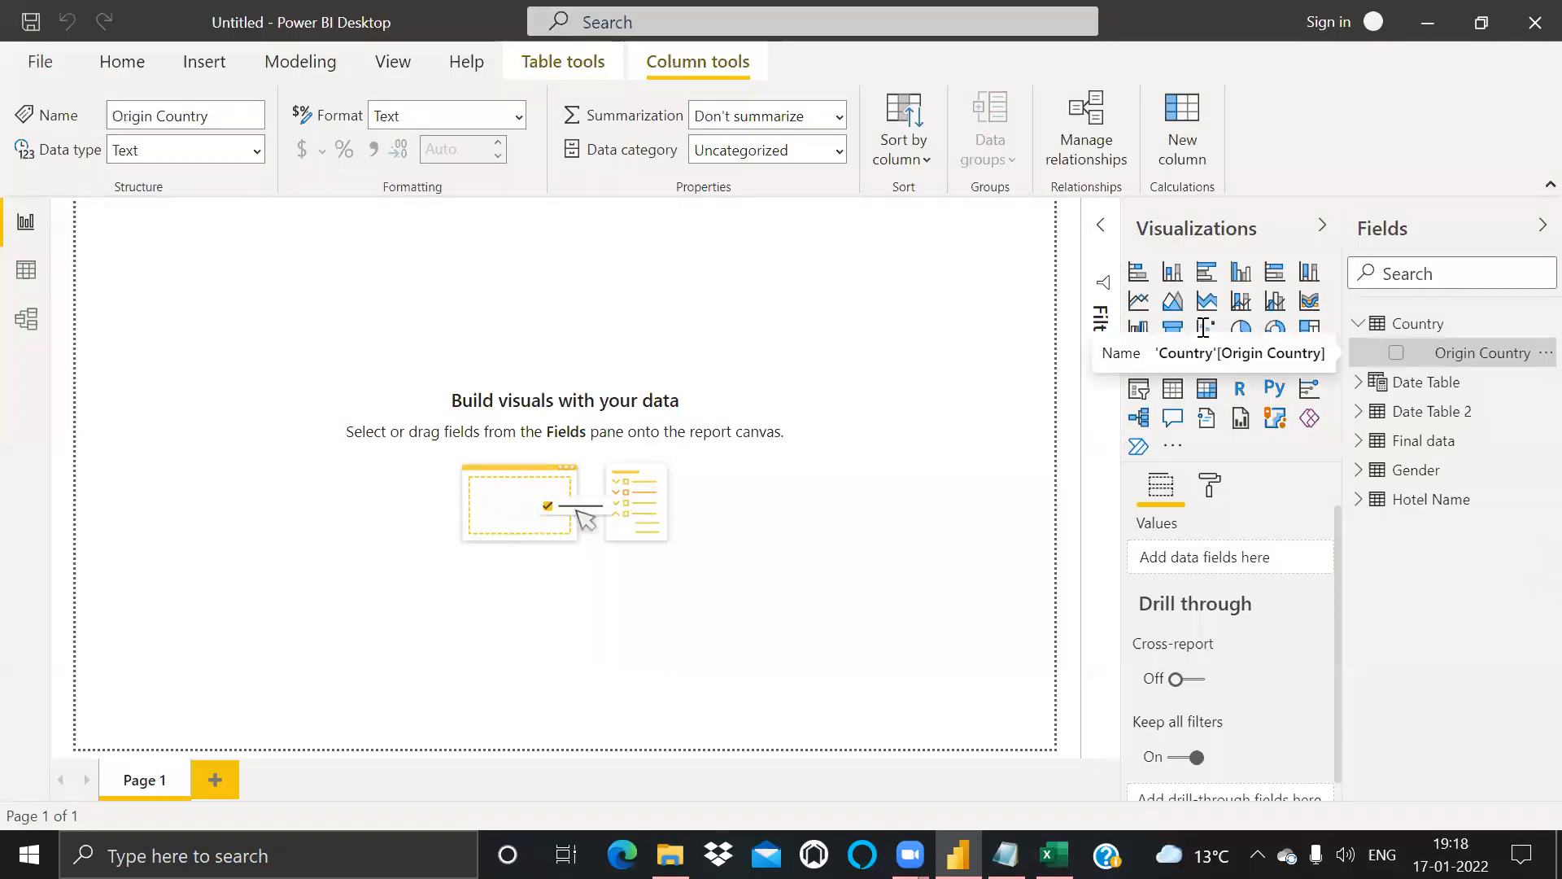
left_click(1358, 324)
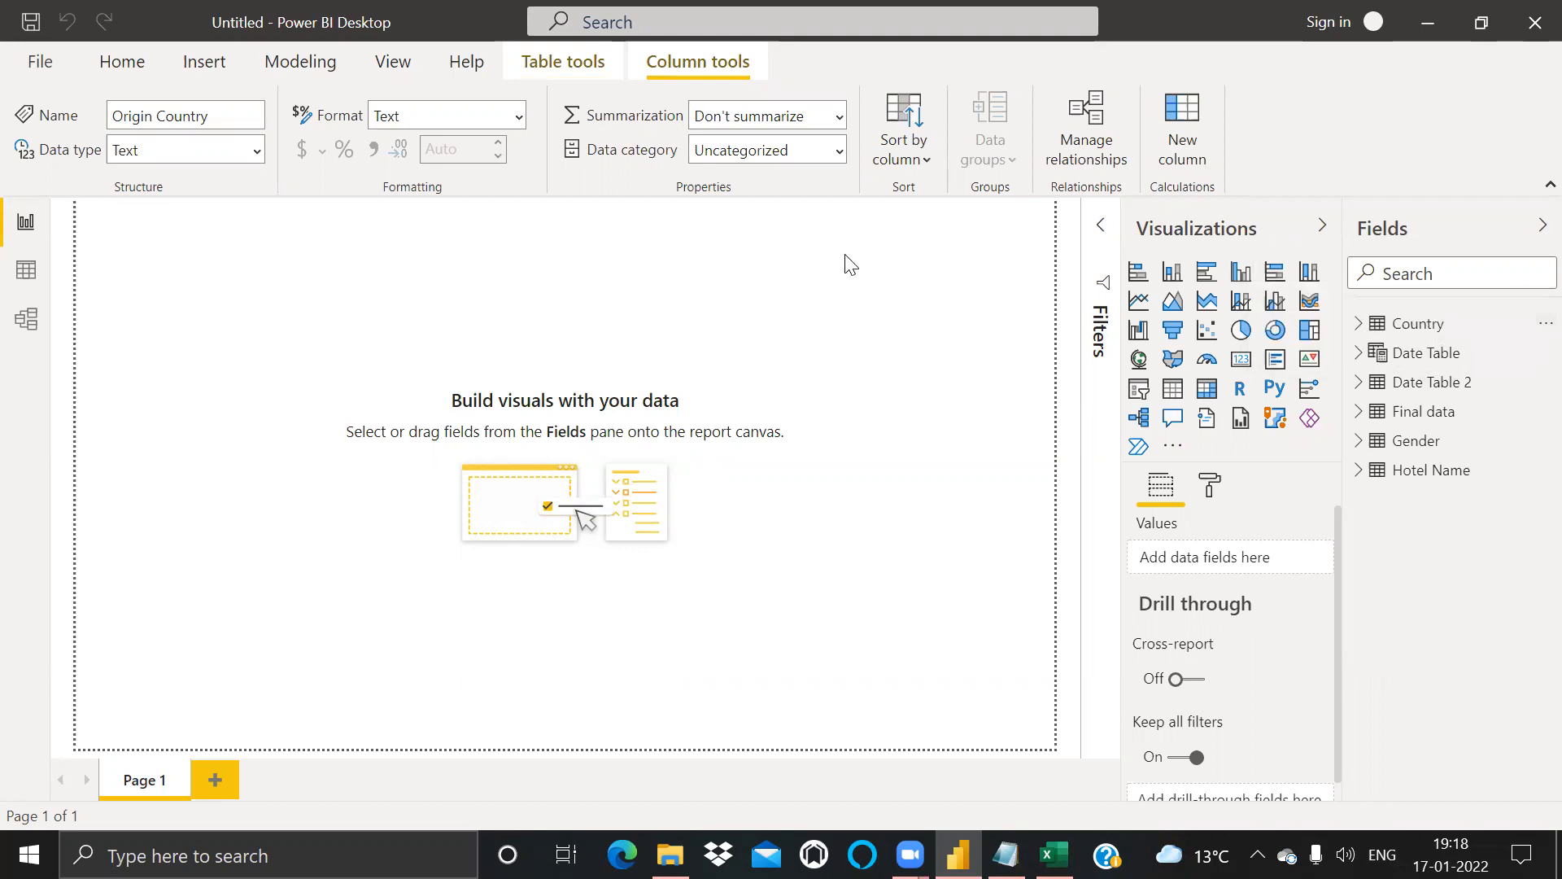
Step: Create a new calculated table named Dax Calculation with no expression, for holding the measures
left_click(1422, 326)
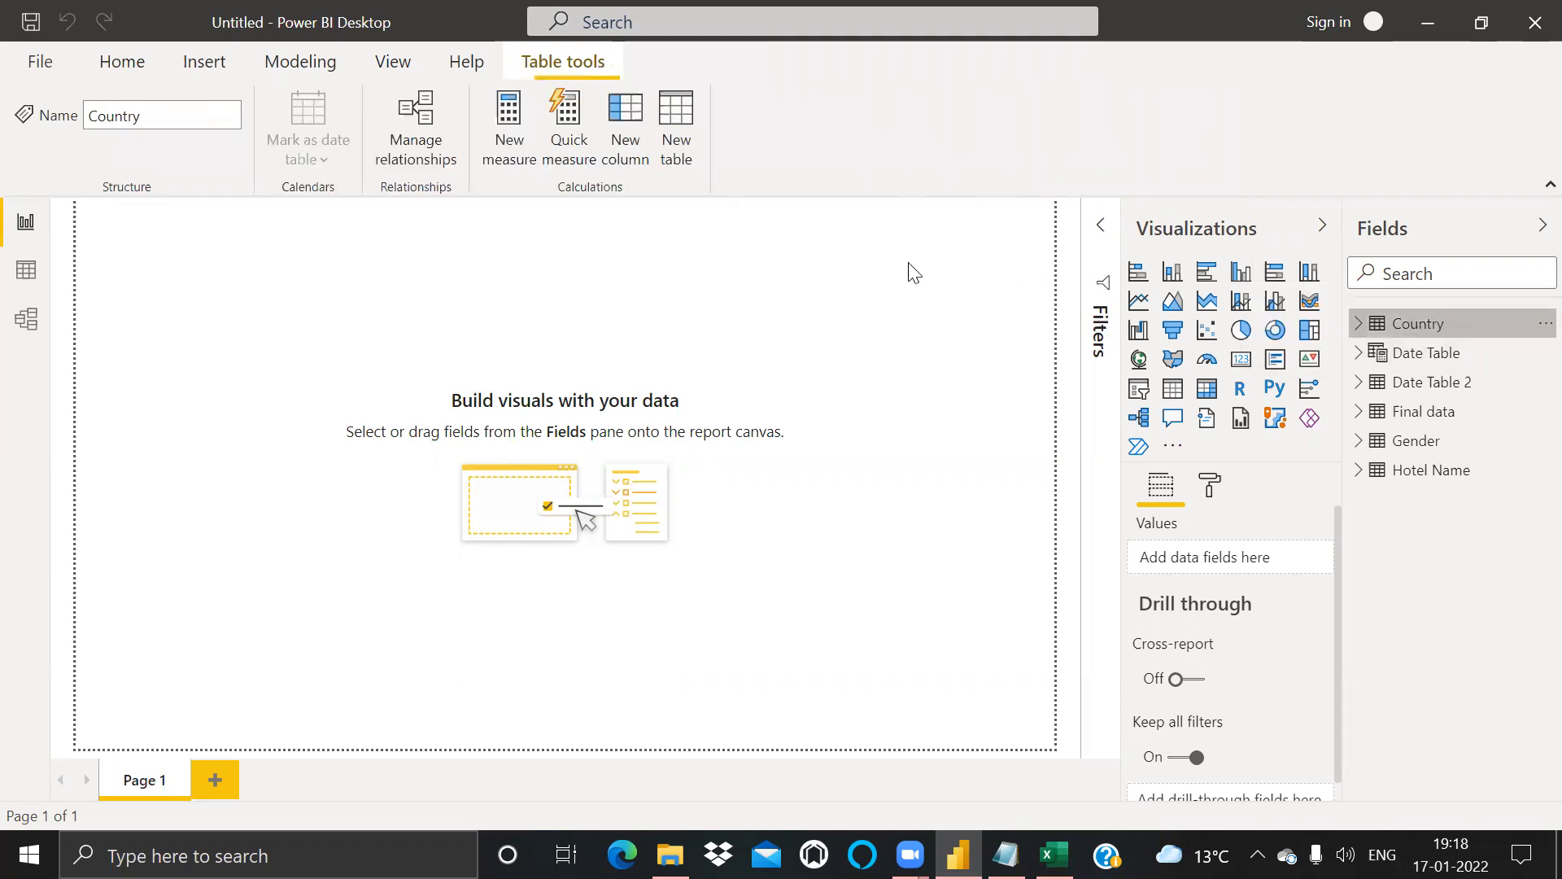
left_click(677, 122)
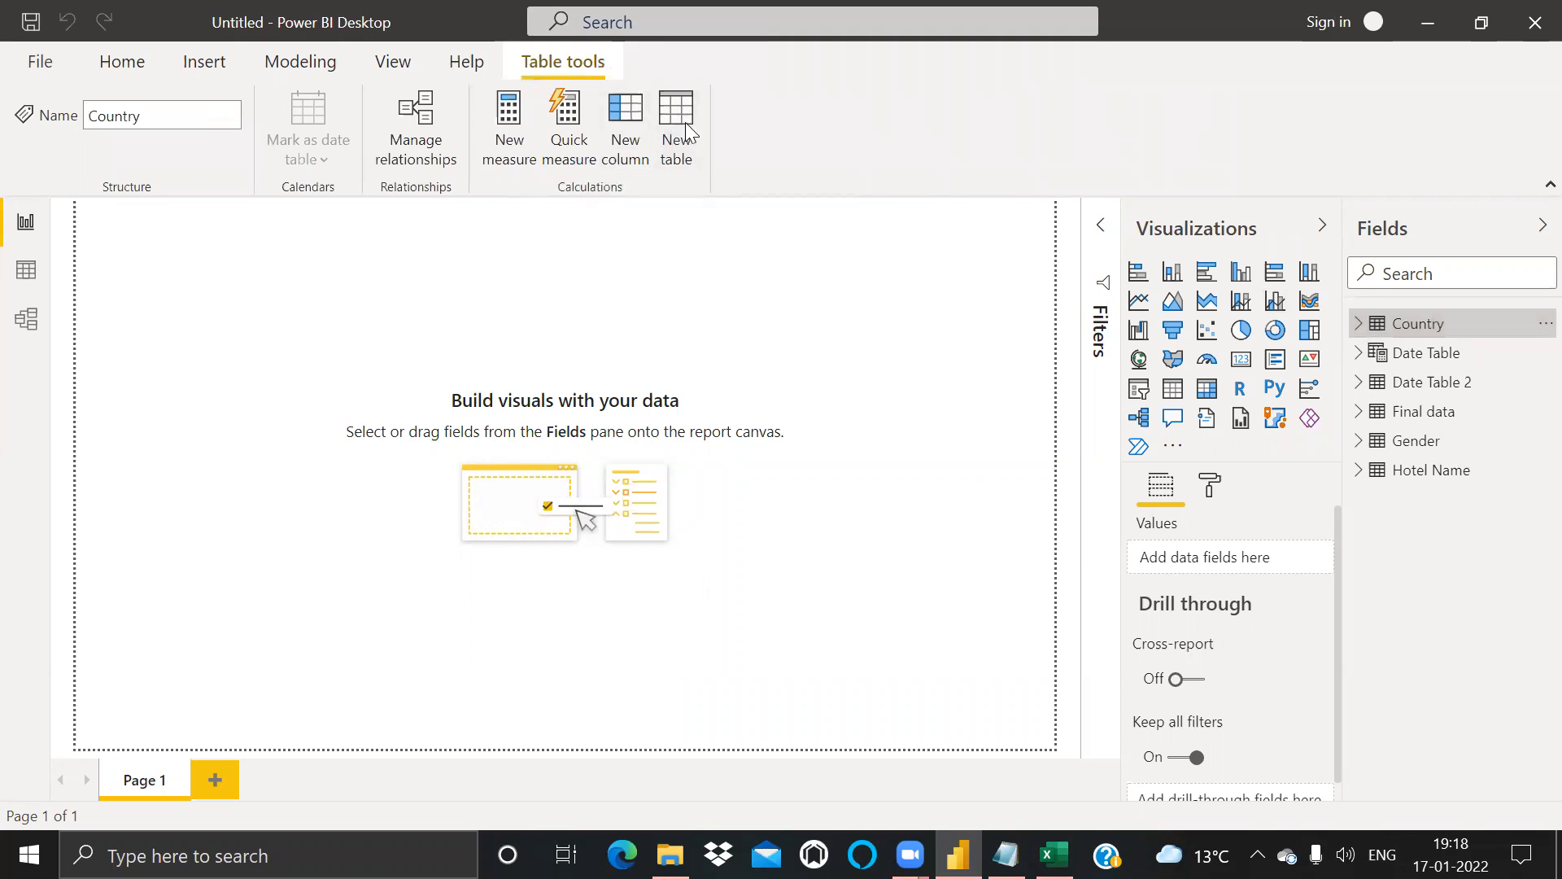
key("Left")
key("Right")
key("Right")
key("Right")
key("Right")
key("Right")
key("shift+Left")
key("shift+Left")
key("shift+Left")
key("shift+Left")
key("shift+Left")
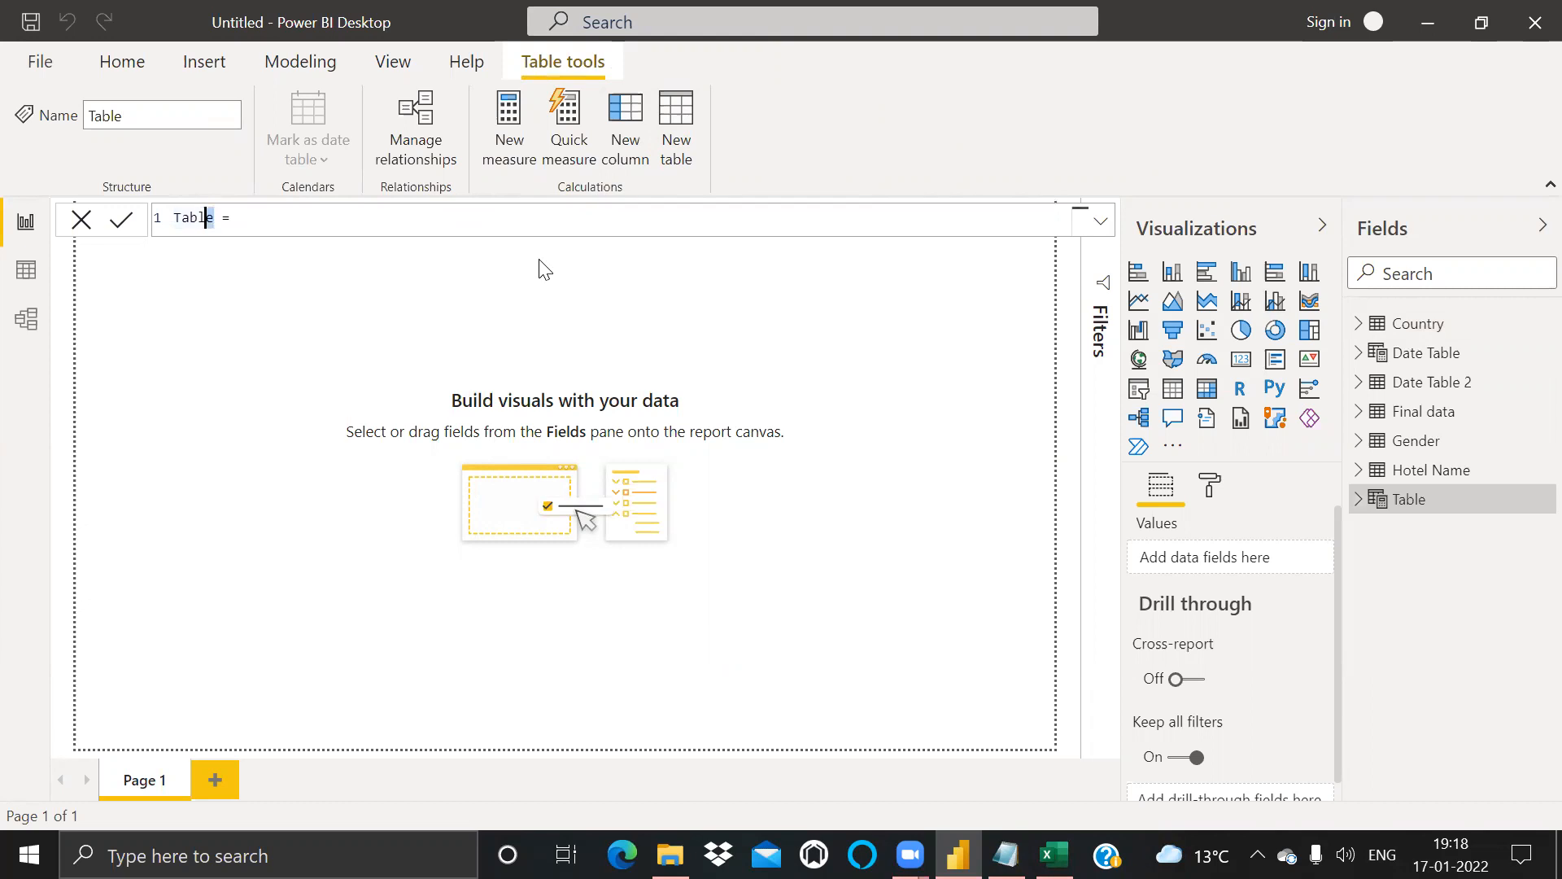
type("Dax Calculation")
key("Return")
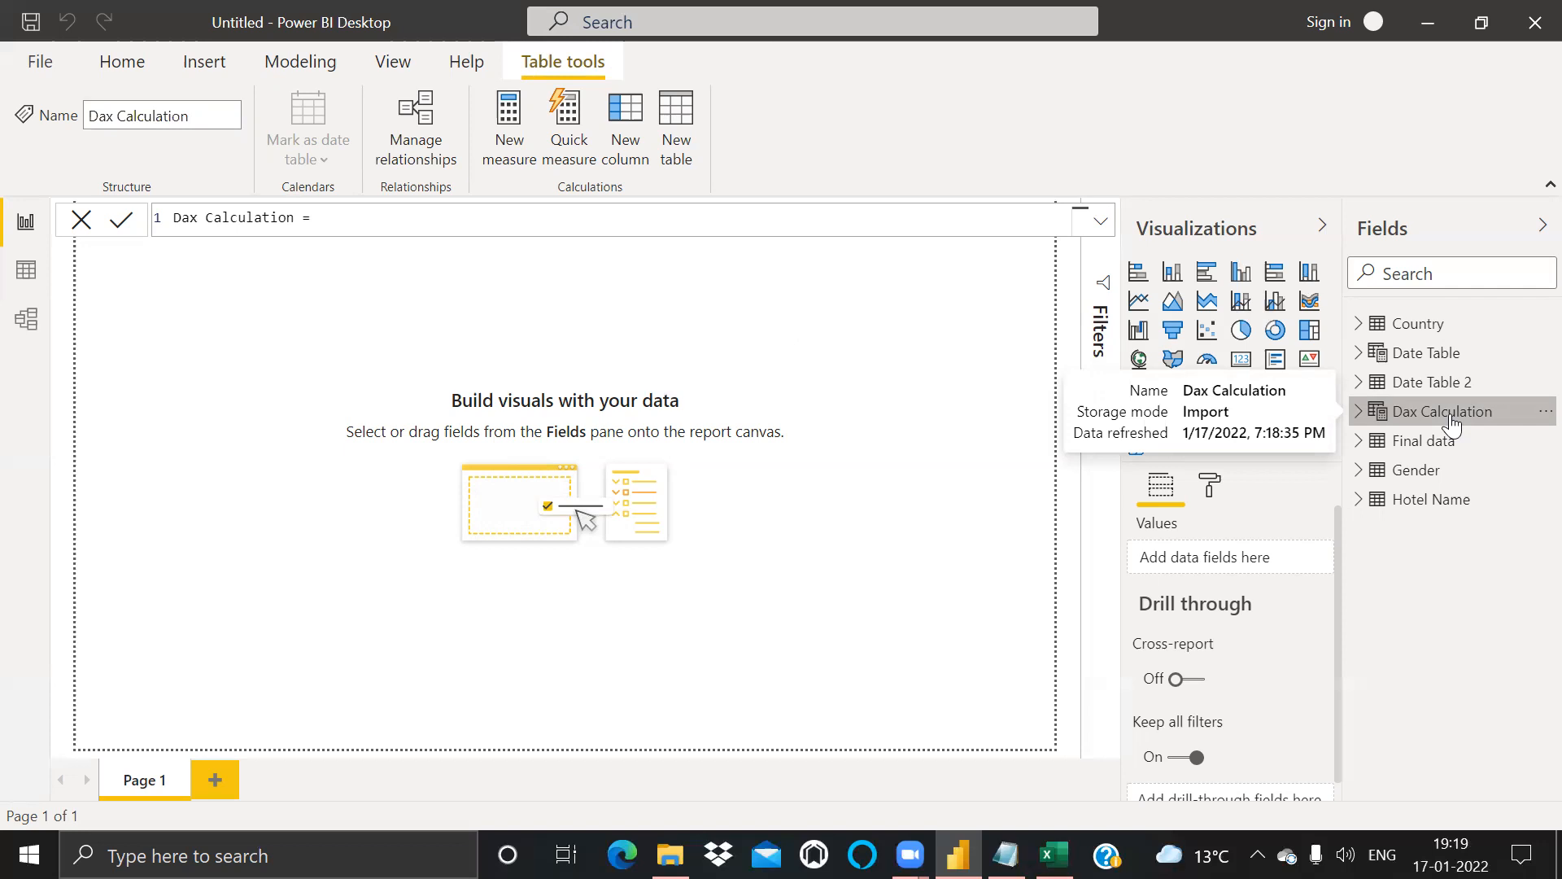
Step: Add a new measure to the Dax Calculation table and name it Total Customers
left_click(1544, 411)
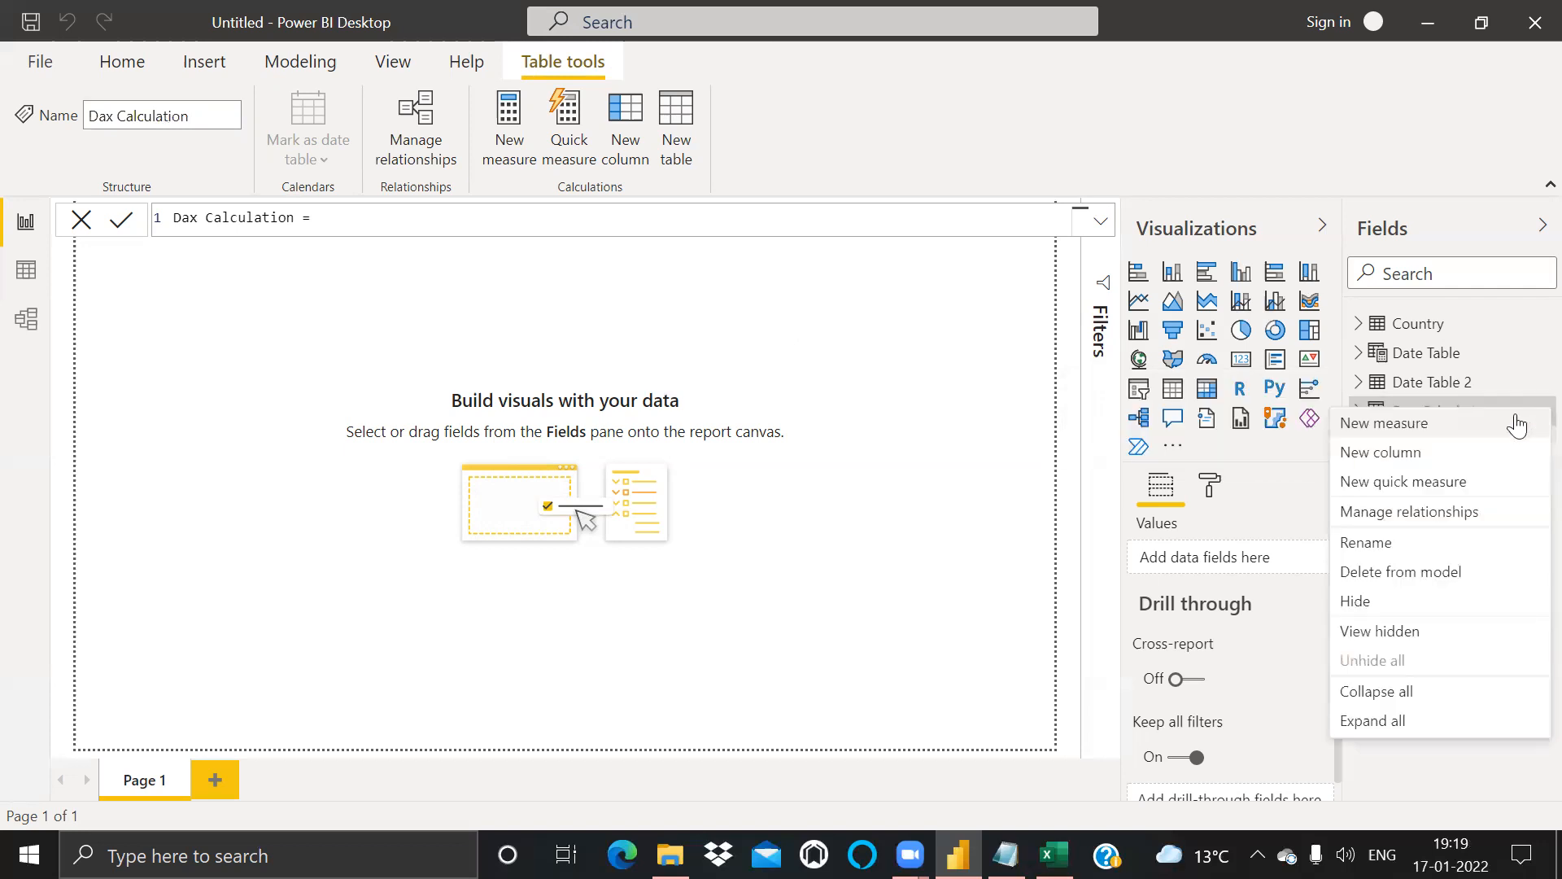
left_click(1375, 423)
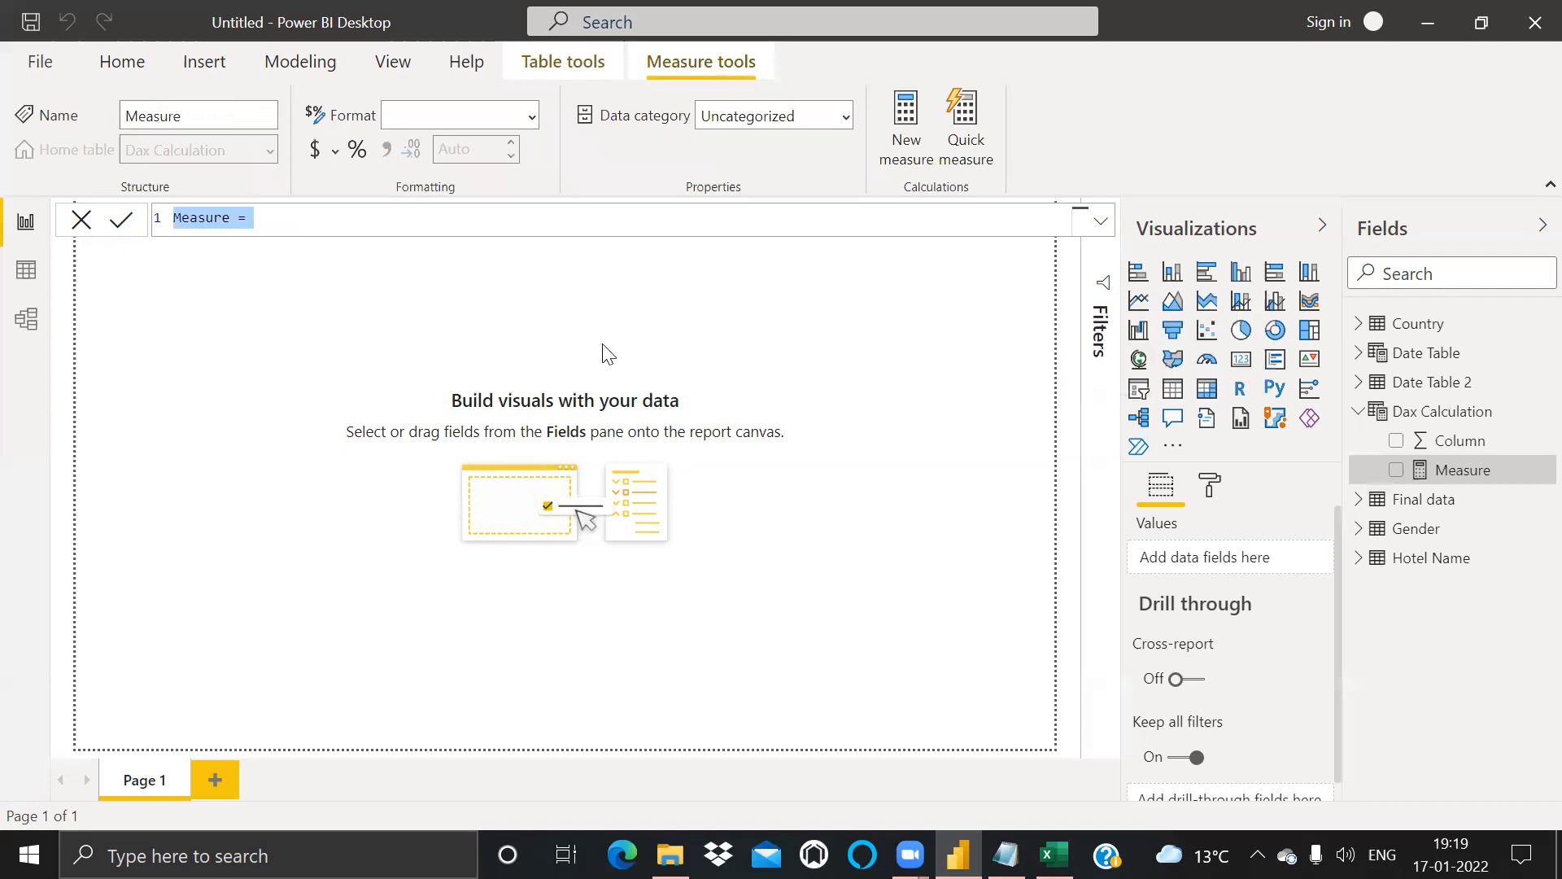
key("Left")
key("Right")
key("Right")
key("Right")
key("Right")
key("Right")
key("Right")
key("Right")
key("shift+Left")
key("shift+Left")
key("shift+Left")
key("shift+Left")
key("shift+Left")
key("shift+Left")
key("shift+Left")
key("shift+Left")
type("Total Cus")
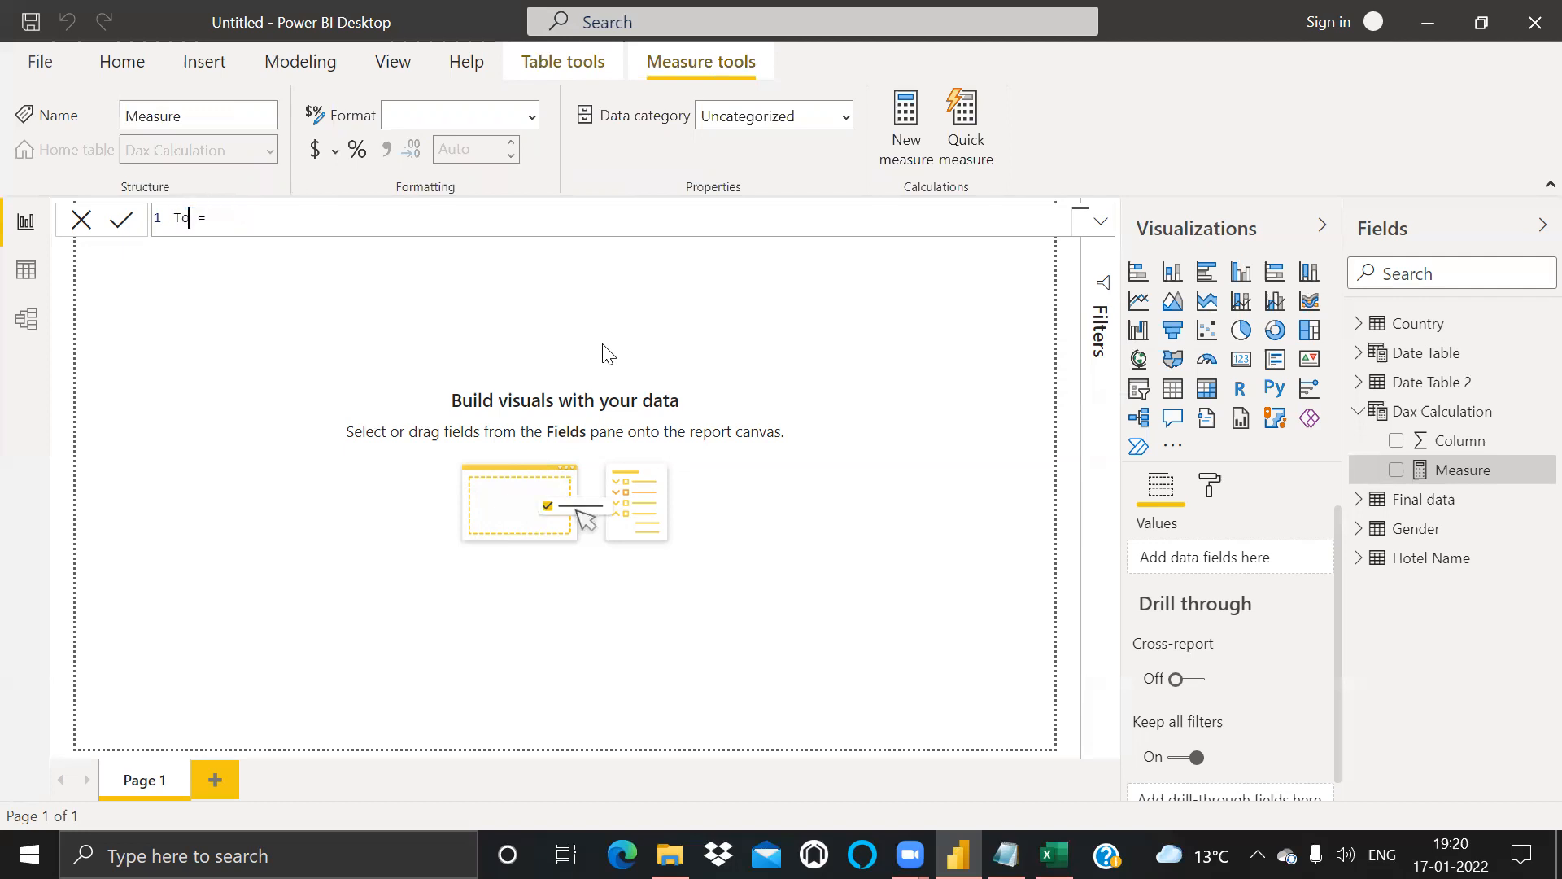
type("tomers")
Step: Define the Total Customers measure as COUNT('Final data'[Customer ID]) and commit the formula
key("End")
type("COUNT(")
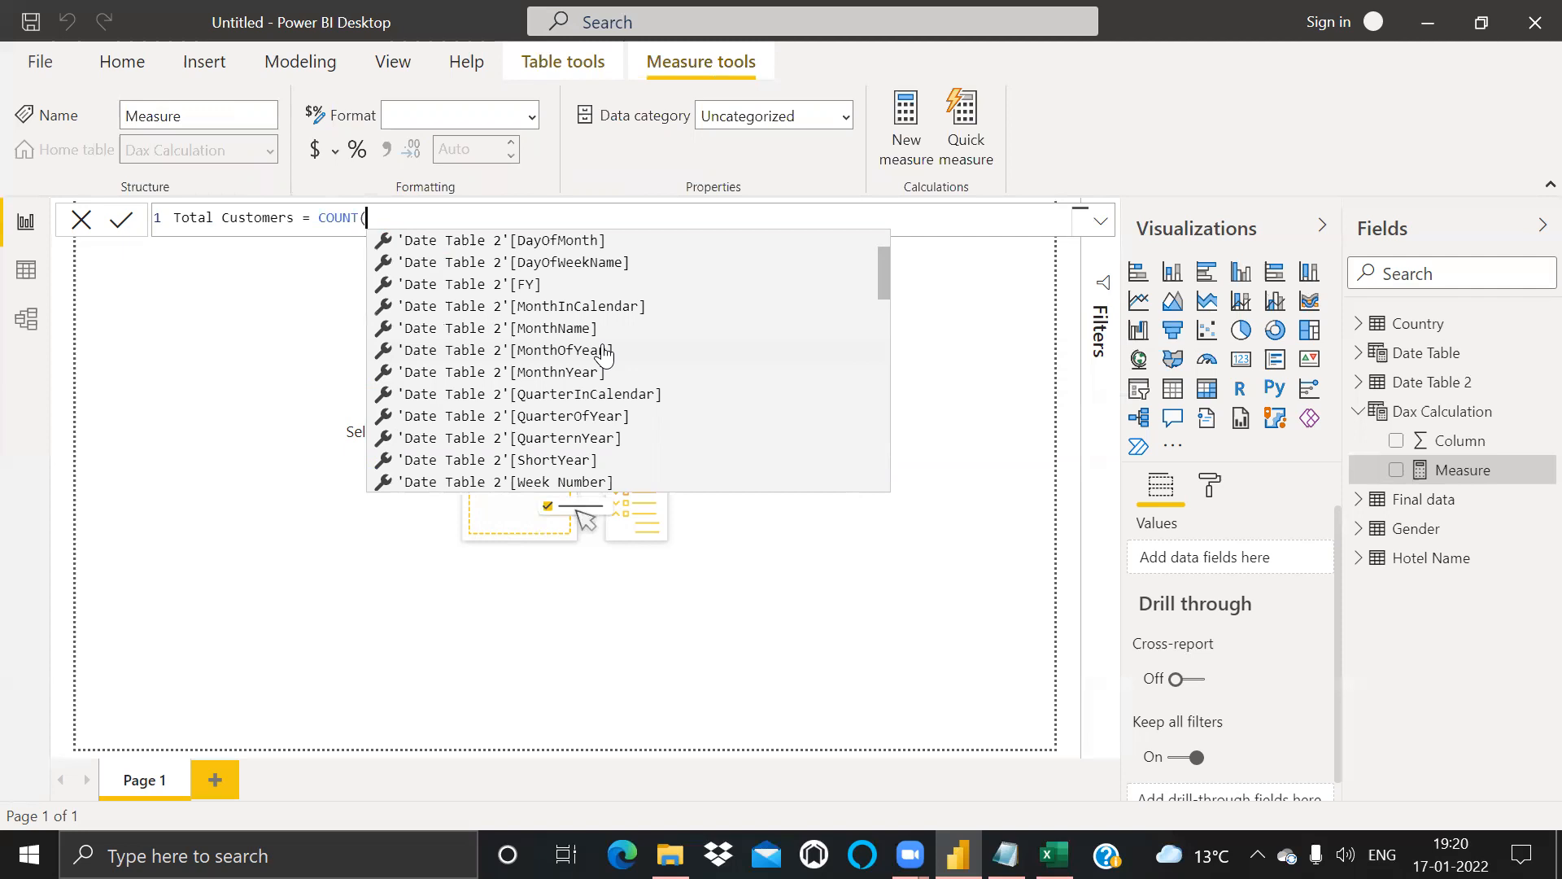
type("final")
key("Down")
key("Down")
key("Down")
key("Down")
key("Down")
key("Down")
key("Down")
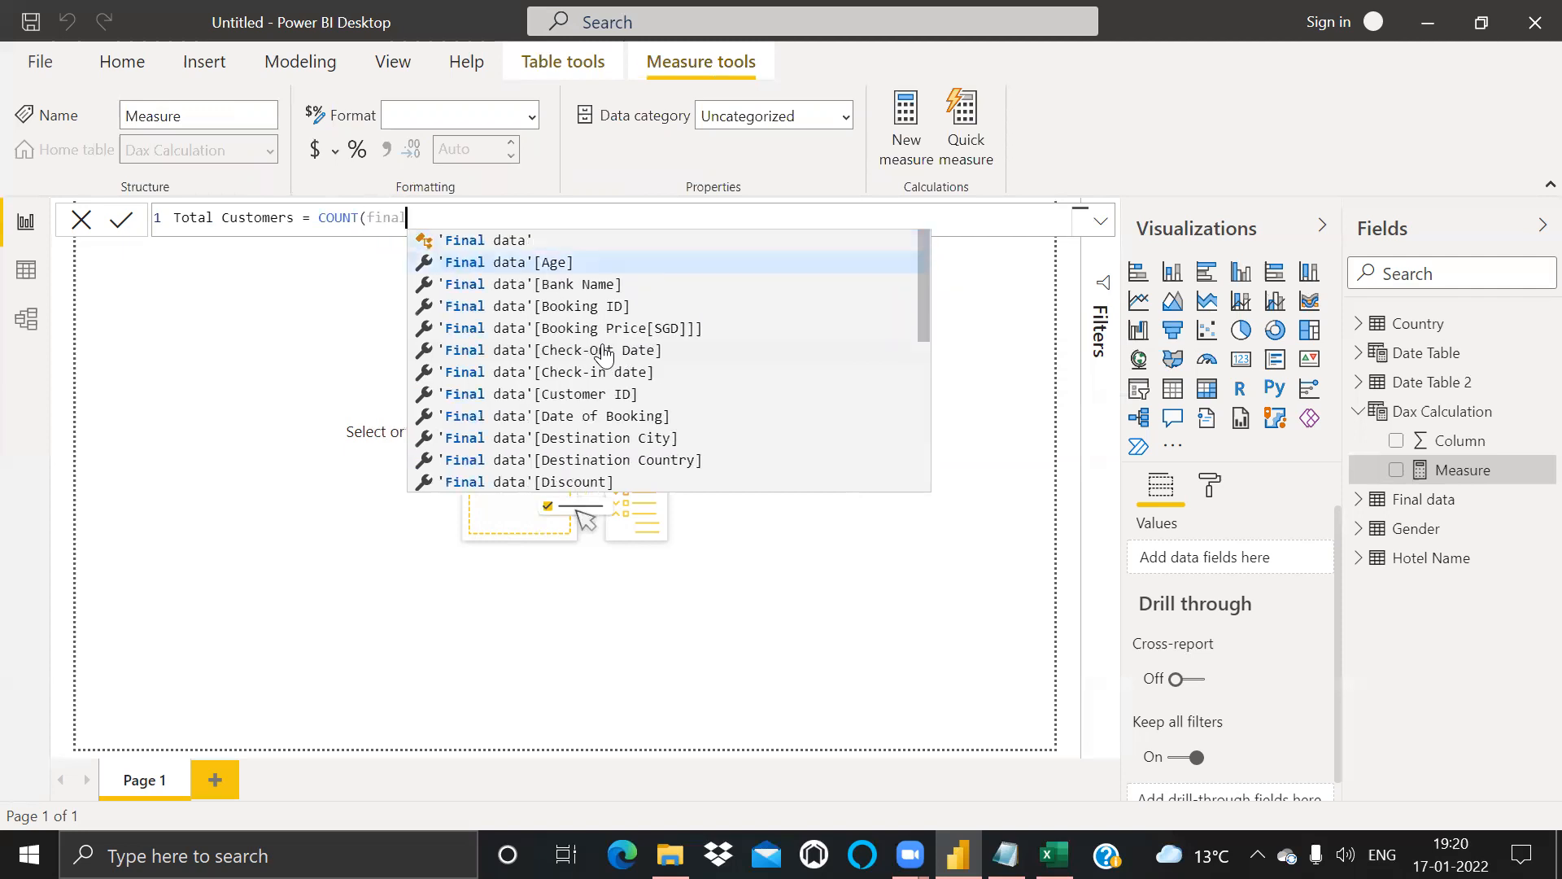
key("Tab")
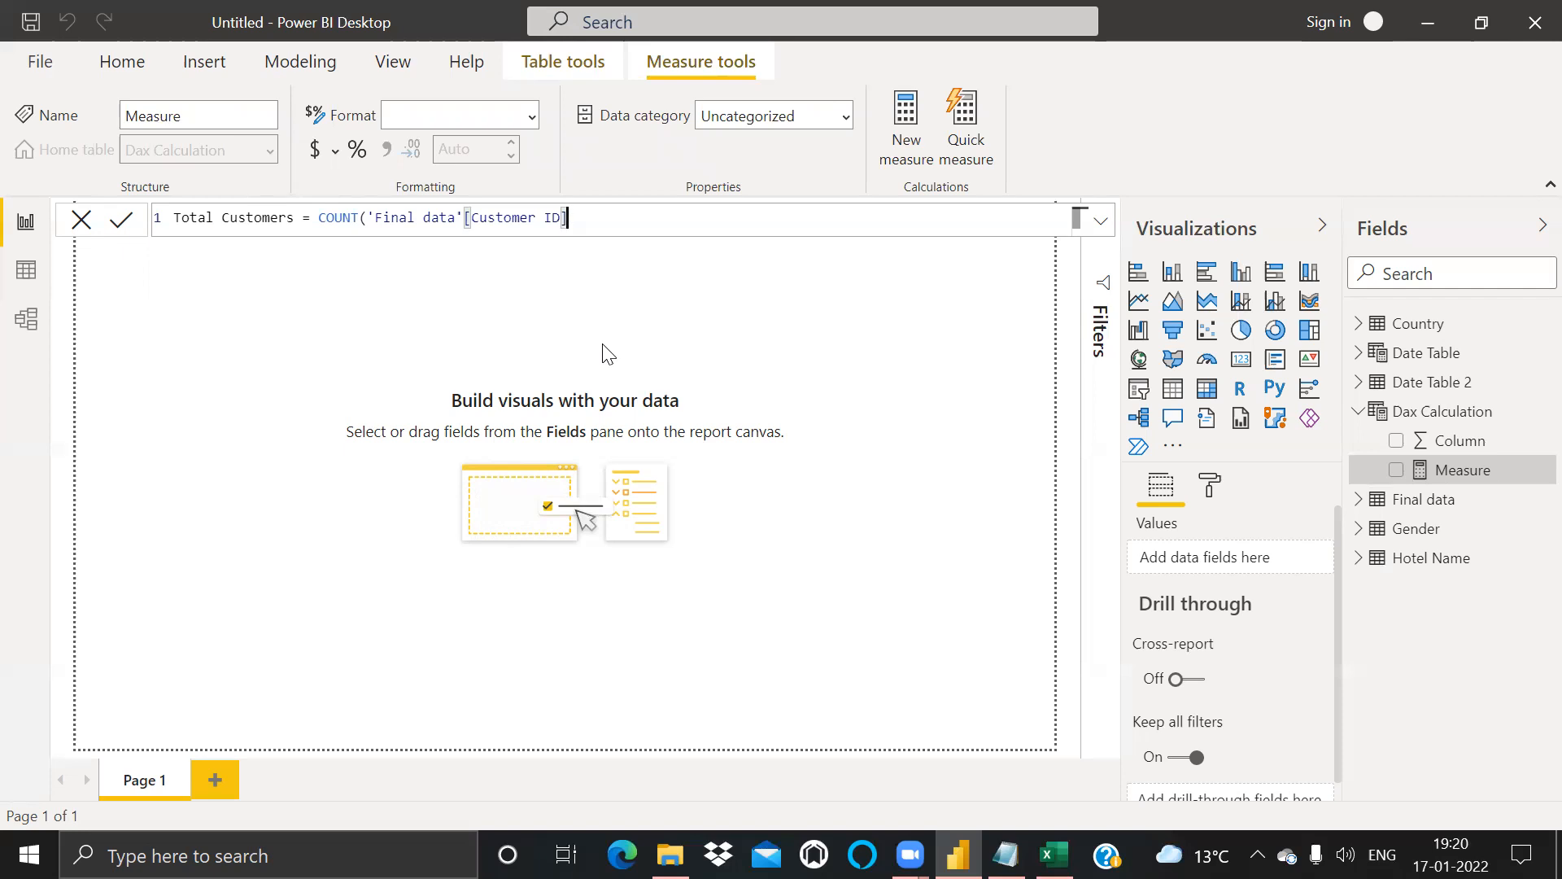
key("Return")
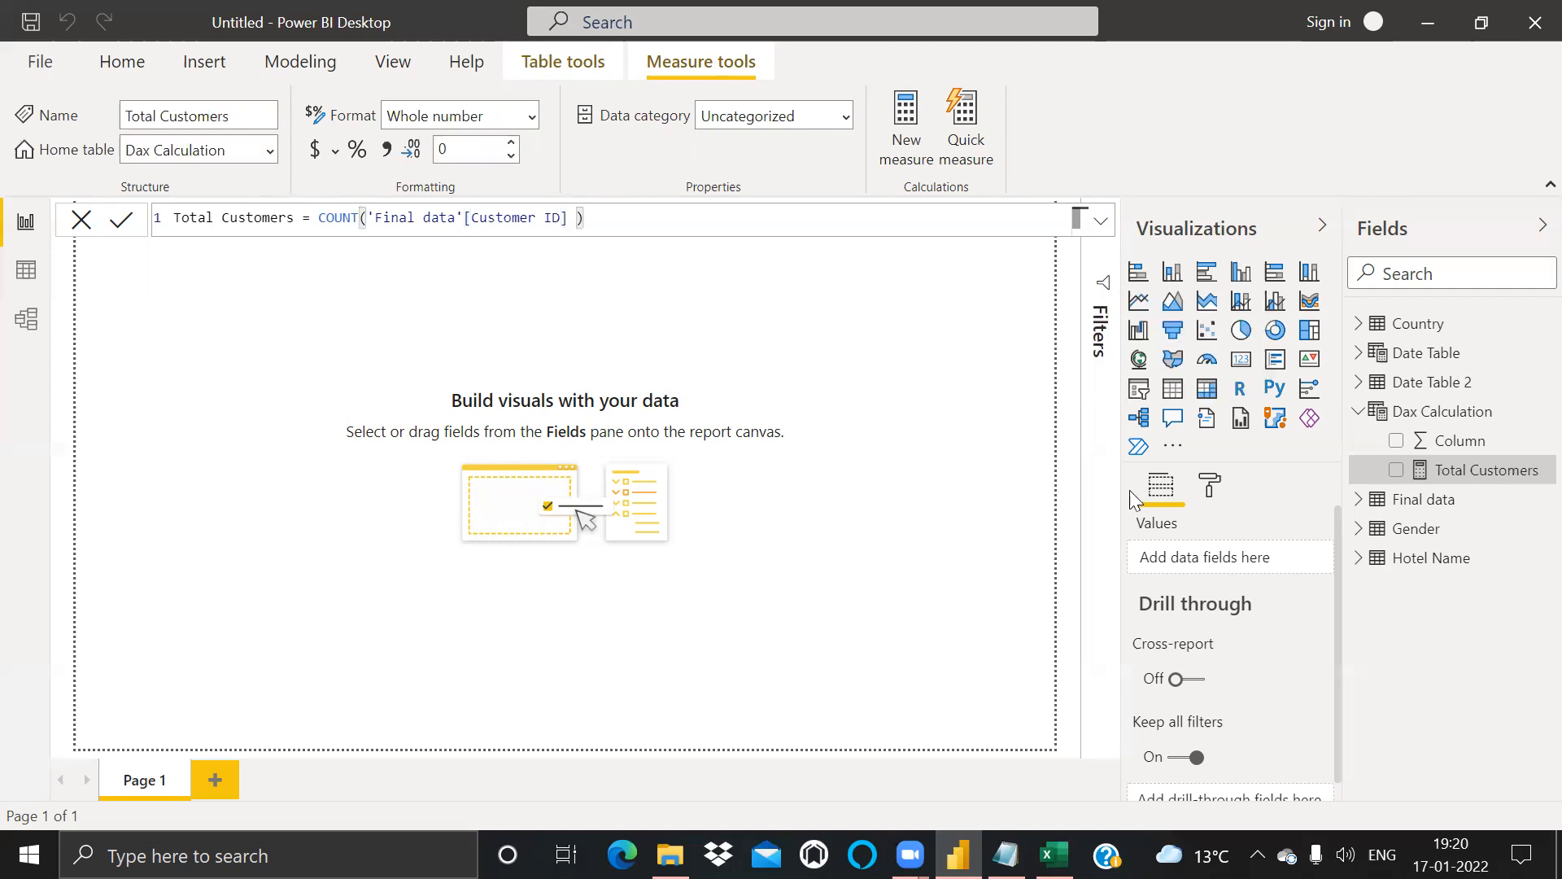
Step: Add a card visual showing the Total Customers measure, move it toward the upper middle of the page and resize it
left_click(1241, 358)
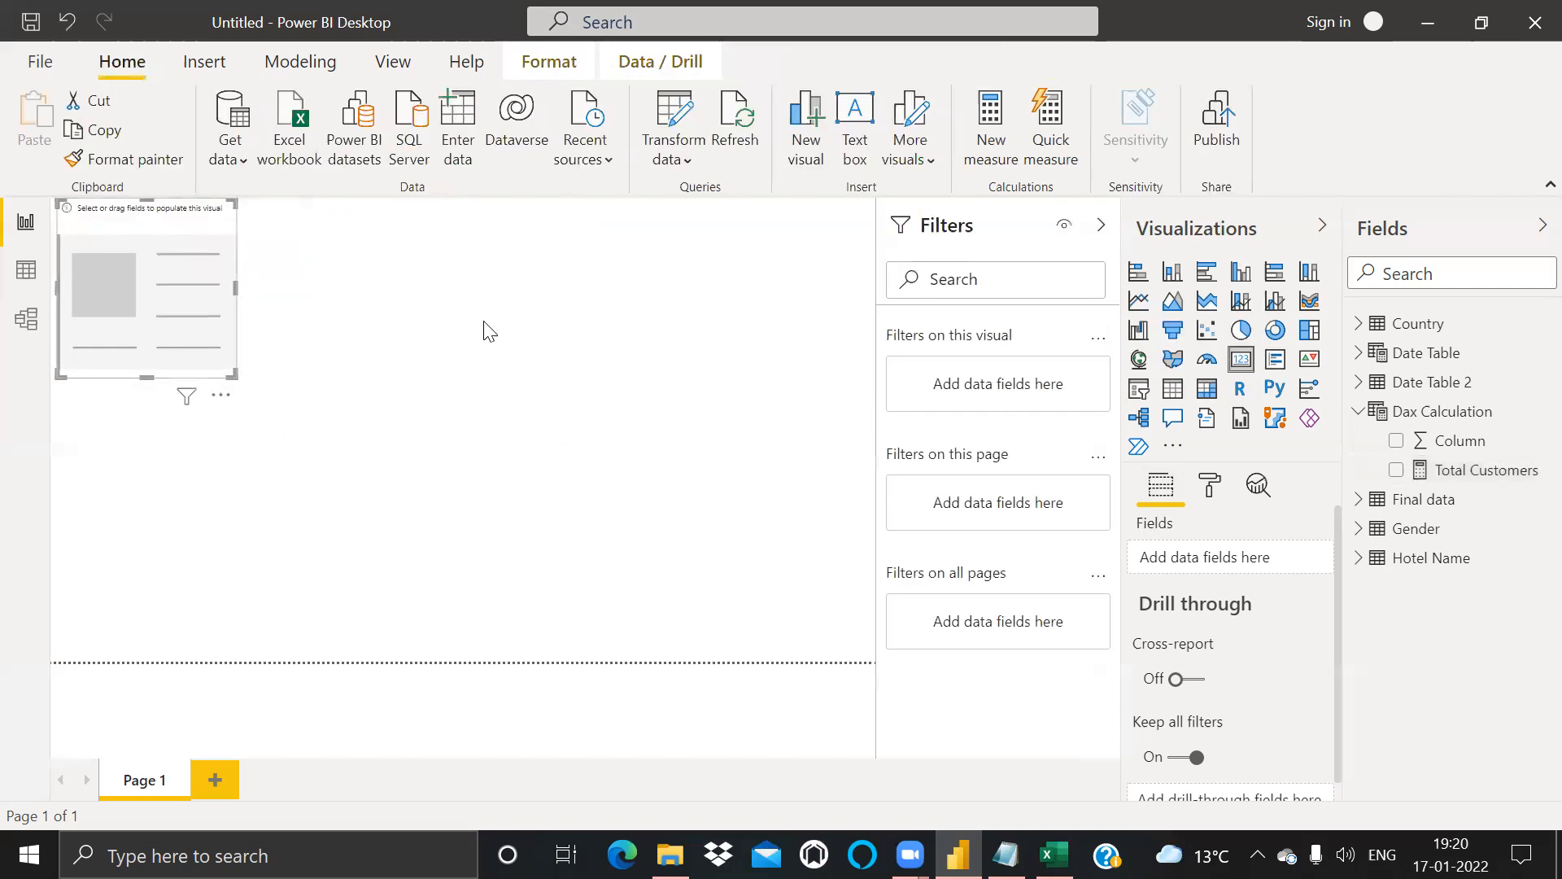
left_click_drag(1400, 480, 195, 322)
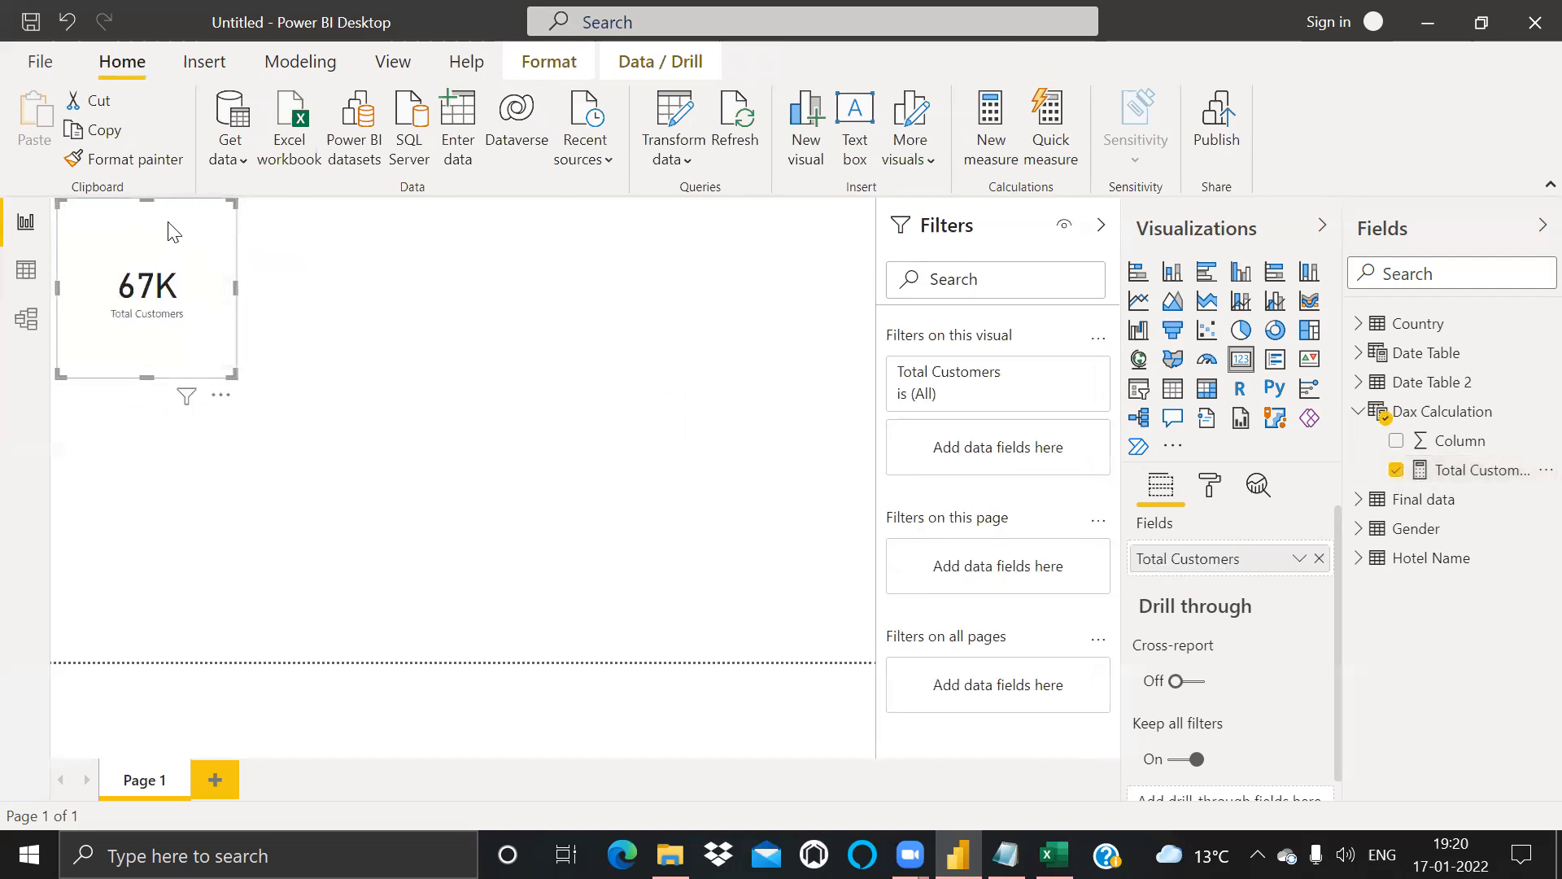
left_click_drag(145, 200, 480, 340)
left_click_drag(364, 375, 366, 343)
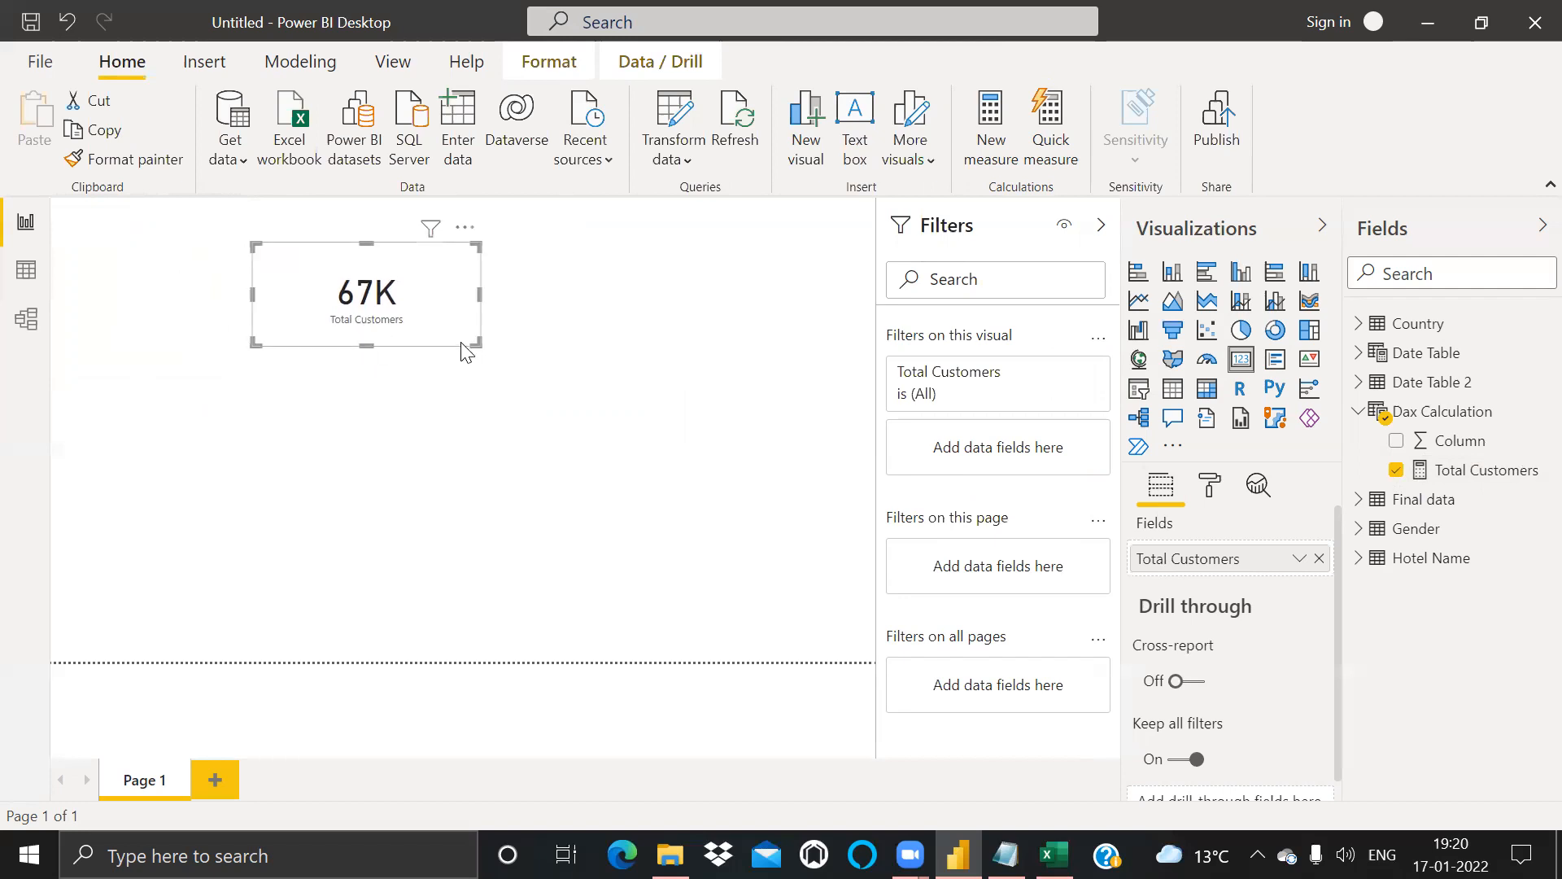
Step: Set the display units of the Total Customers card's data label to None
left_click(1211, 486)
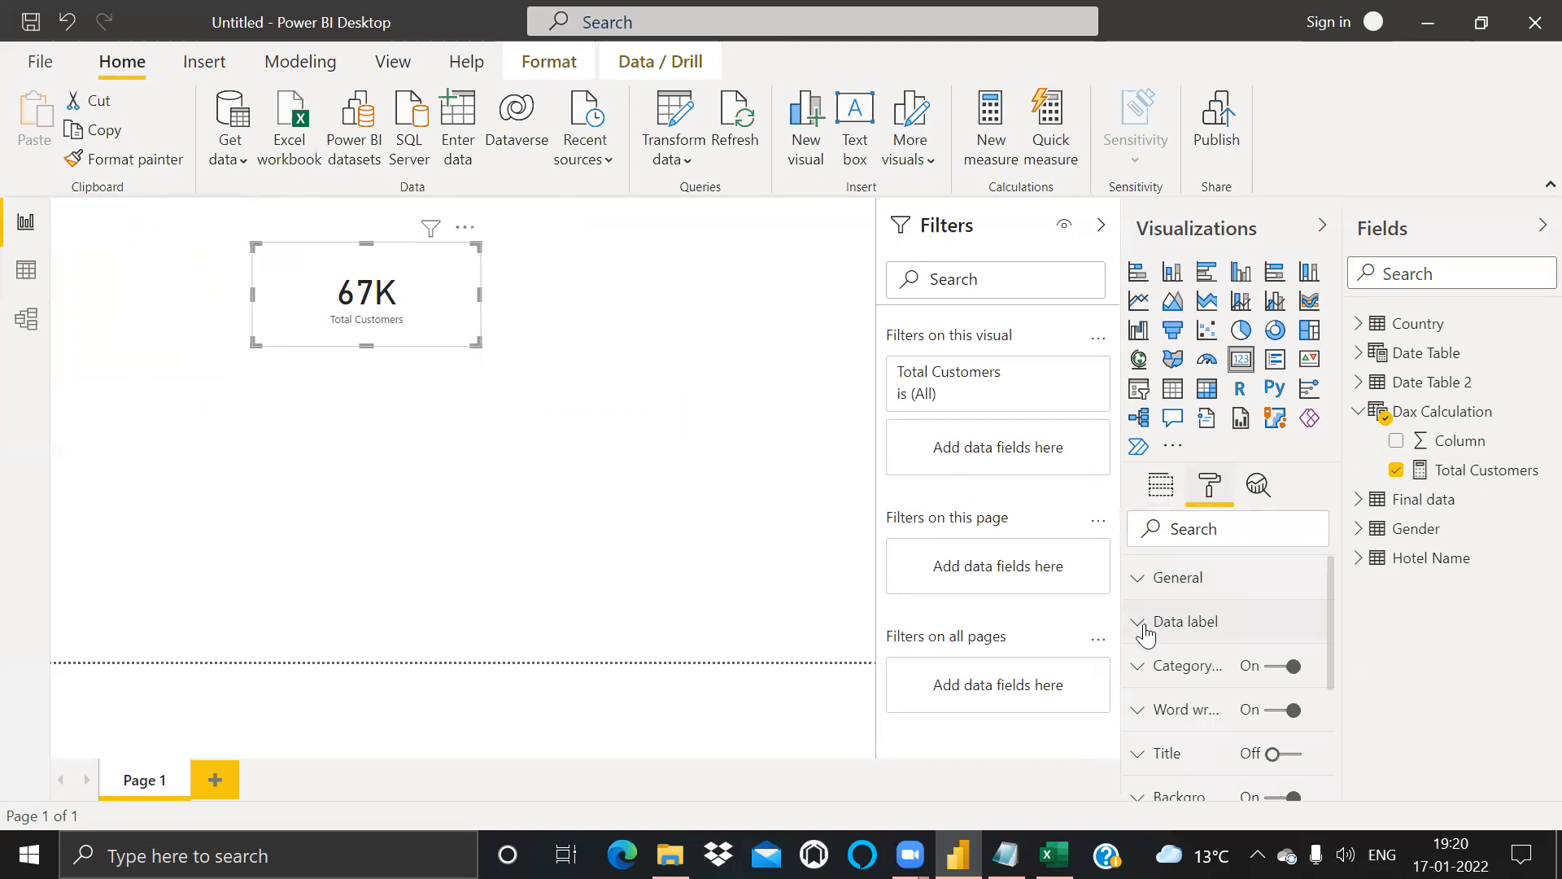
left_click(1287, 631)
left_click_drag(1331, 583, 1335, 619)
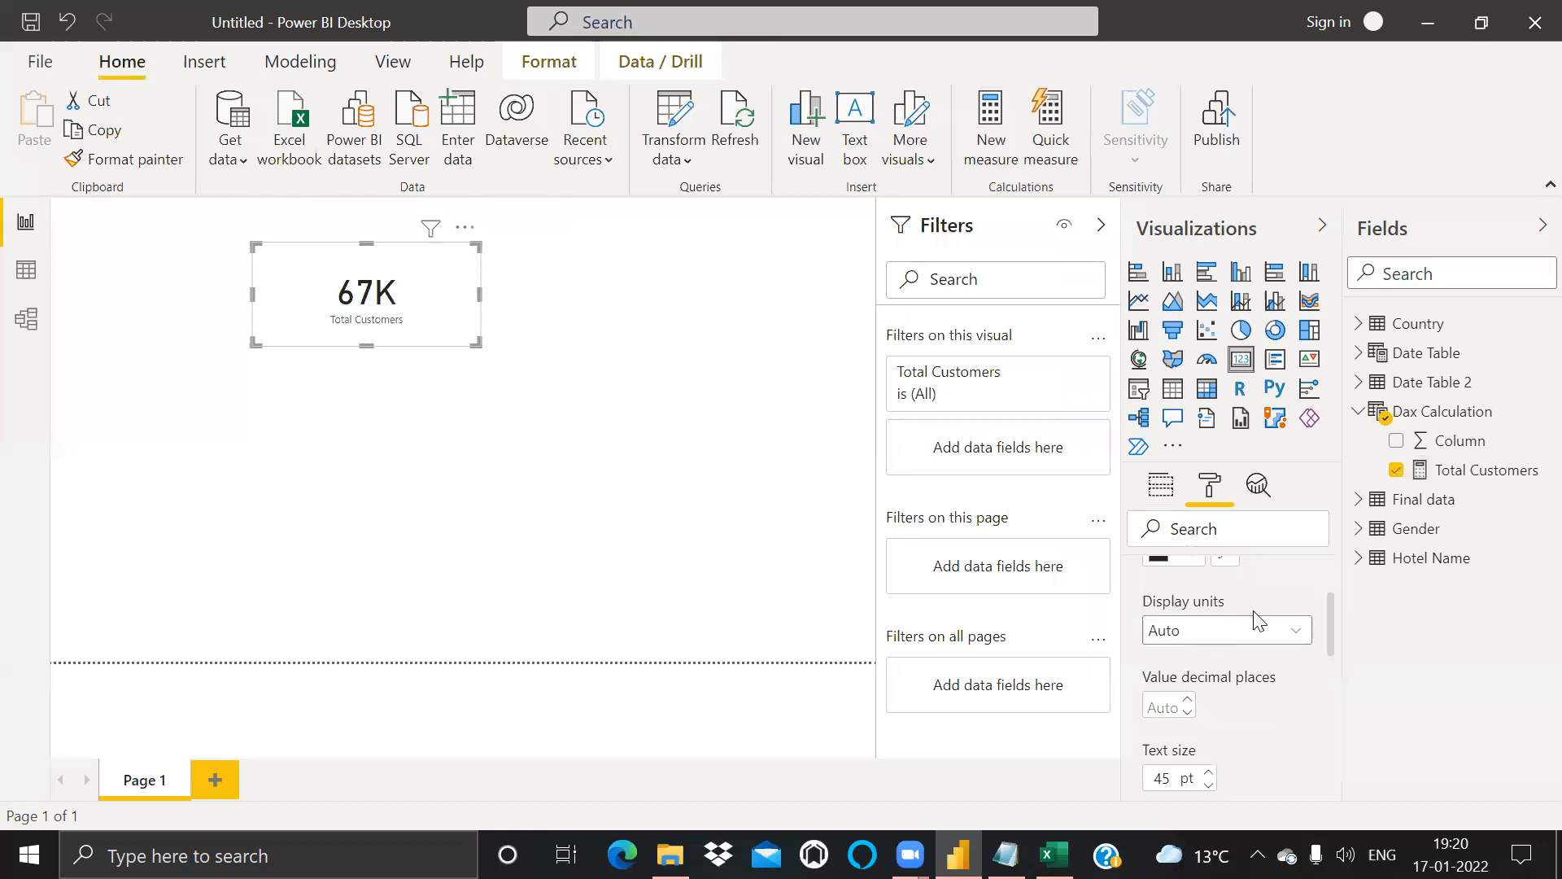
left_click(1300, 637)
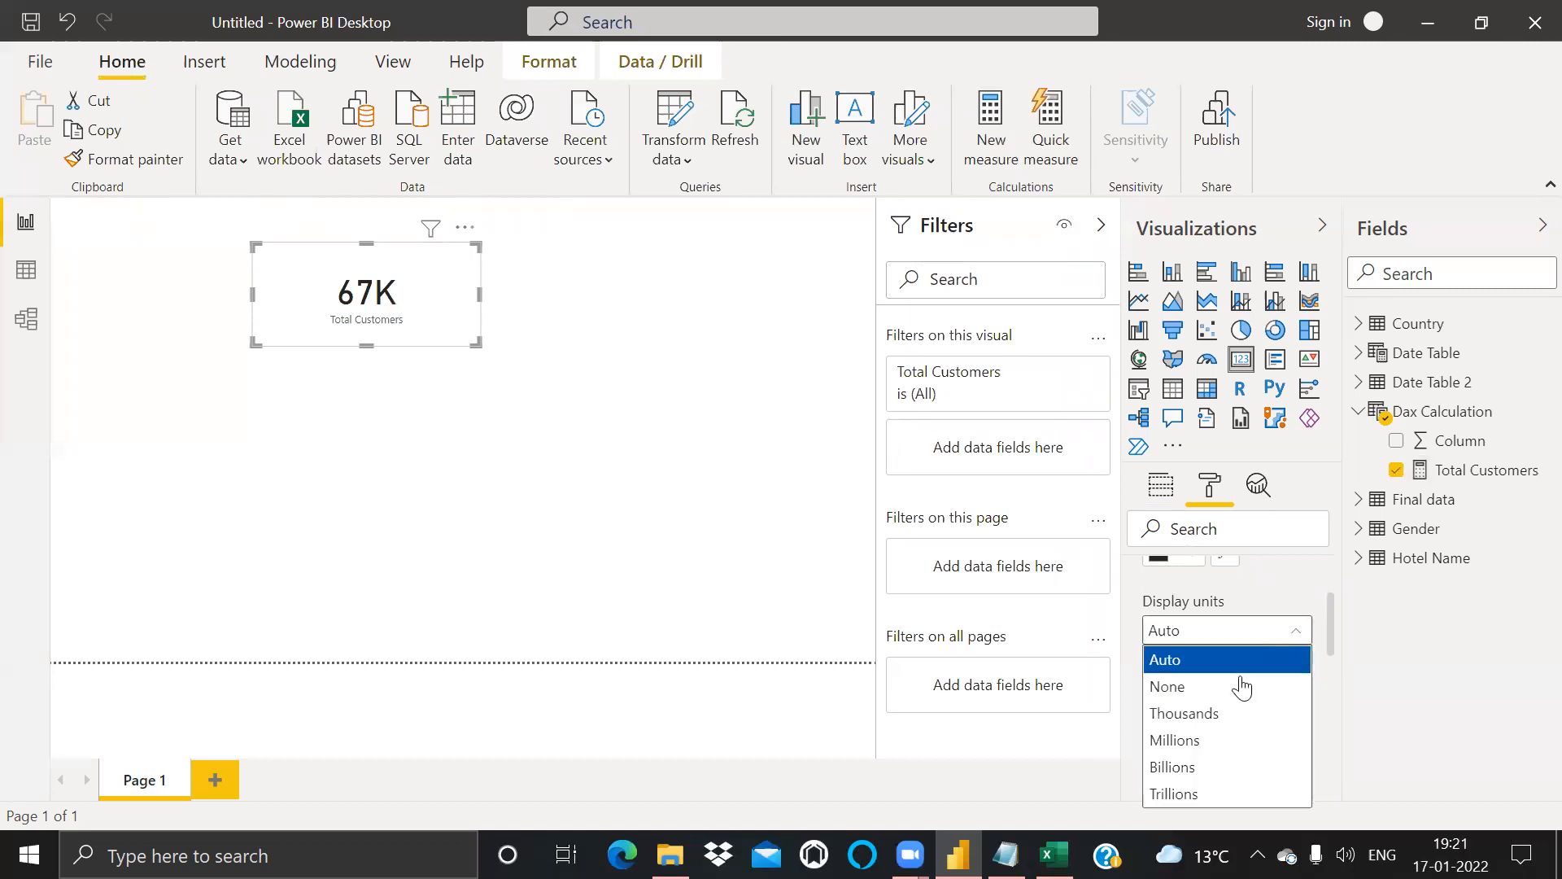
left_click(1204, 689)
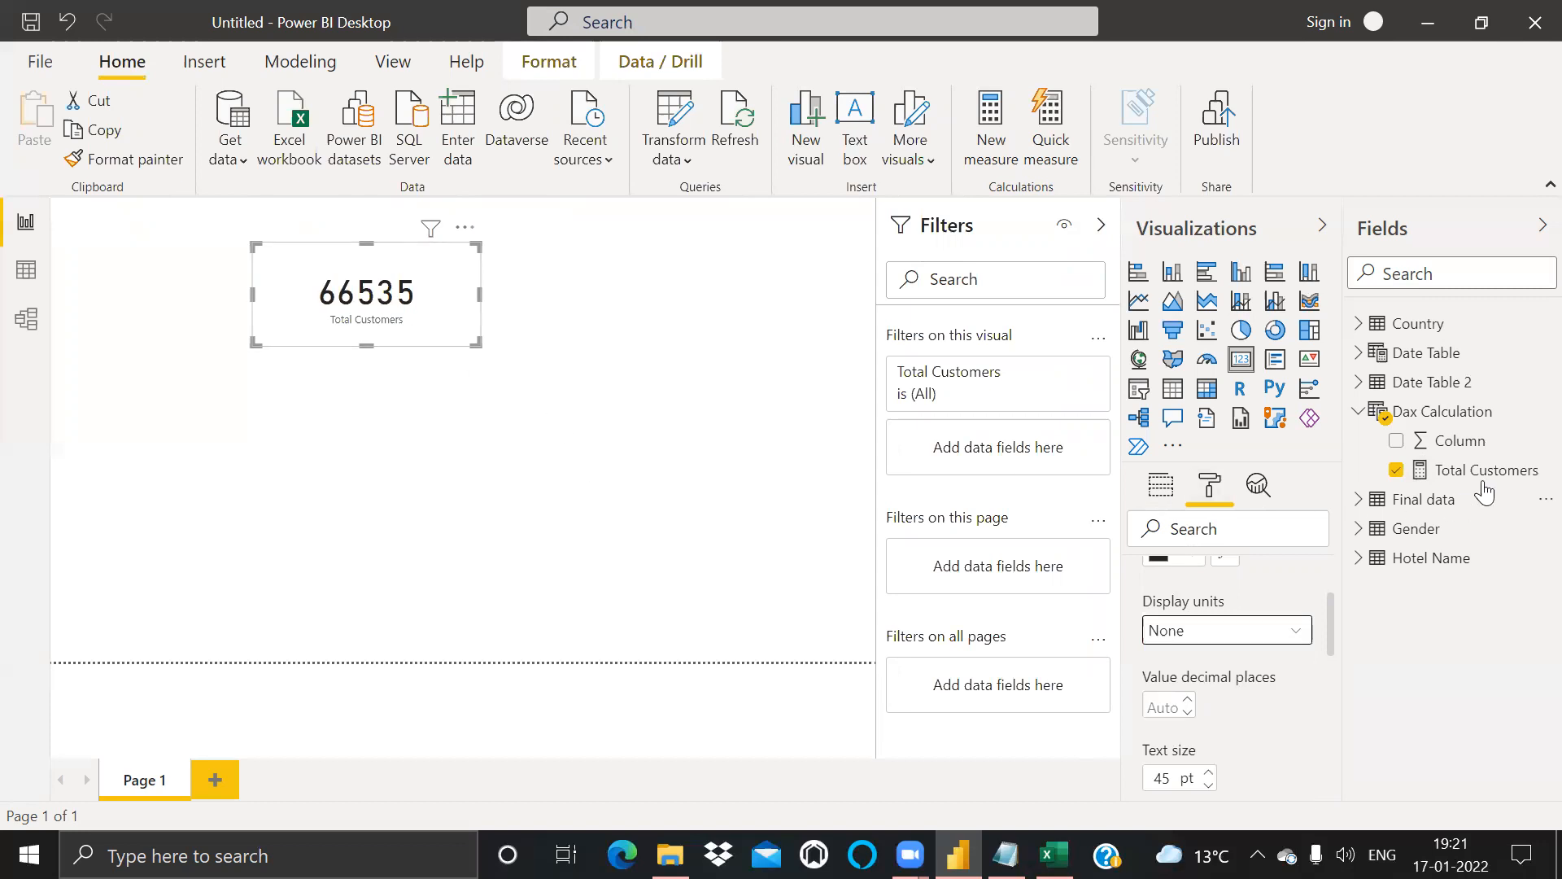
Step: Apply a thousands separator to the Total Customers measure, and reposition and shrink its card on the page
left_click(1457, 479)
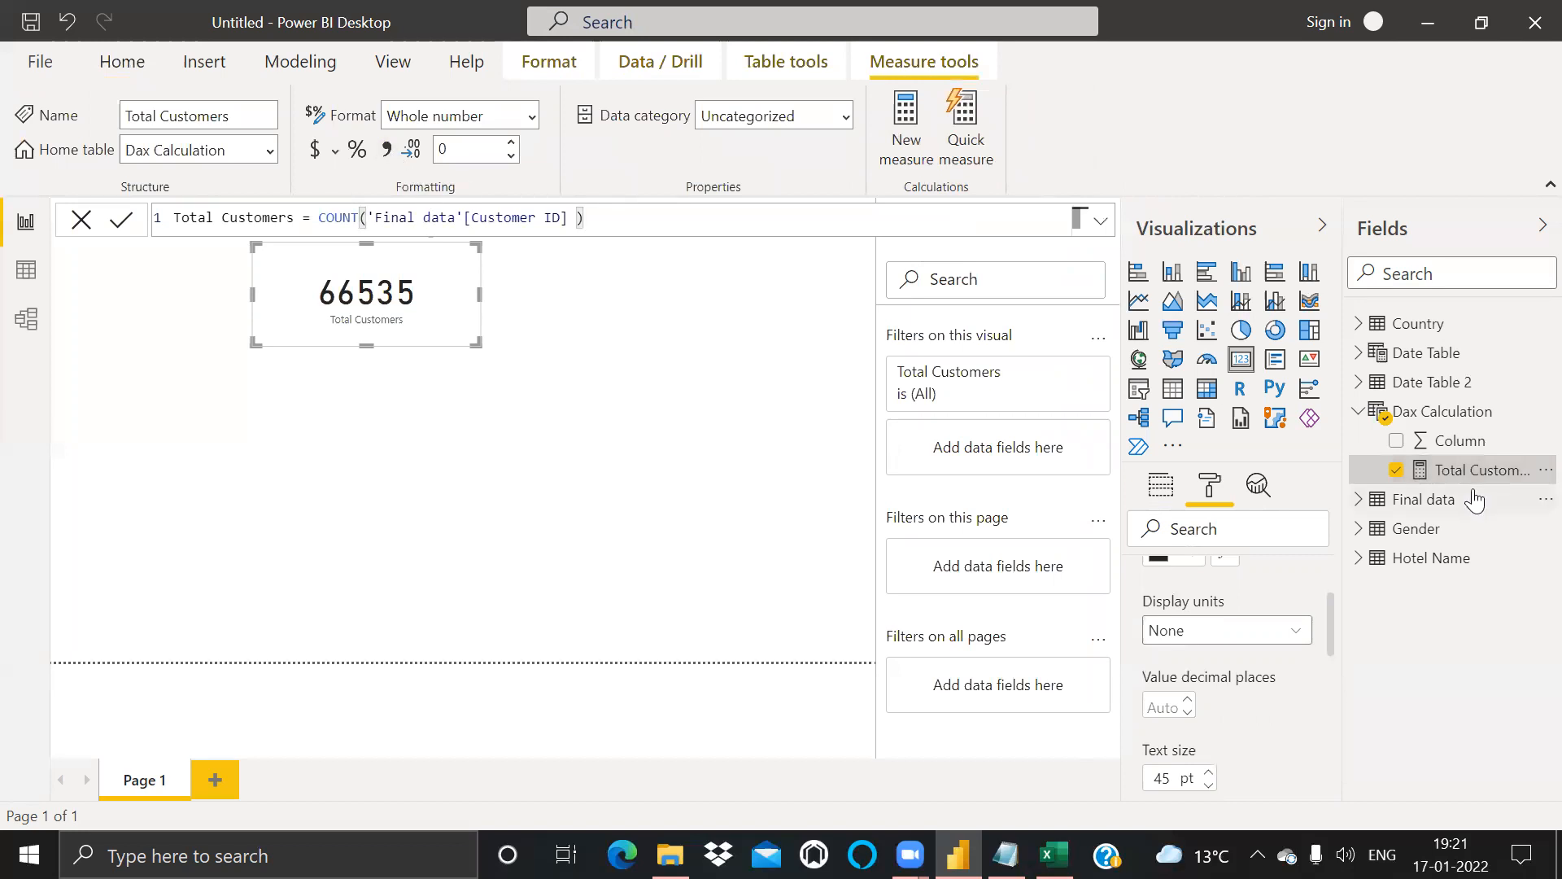
left_click(389, 150)
left_click(625, 405)
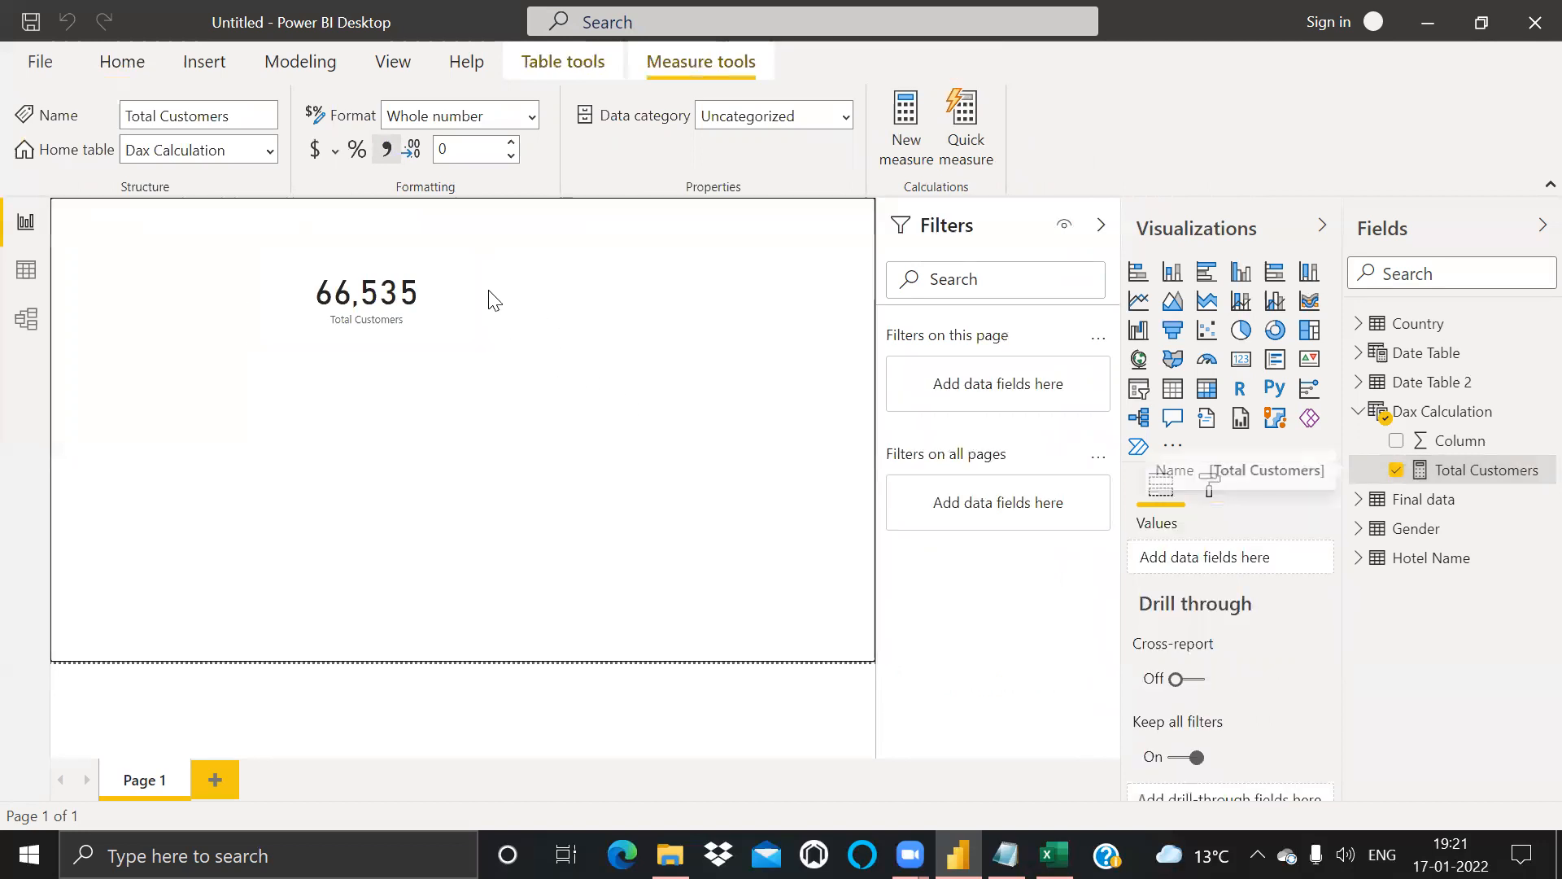
left_click_drag(453, 259, 599, 327)
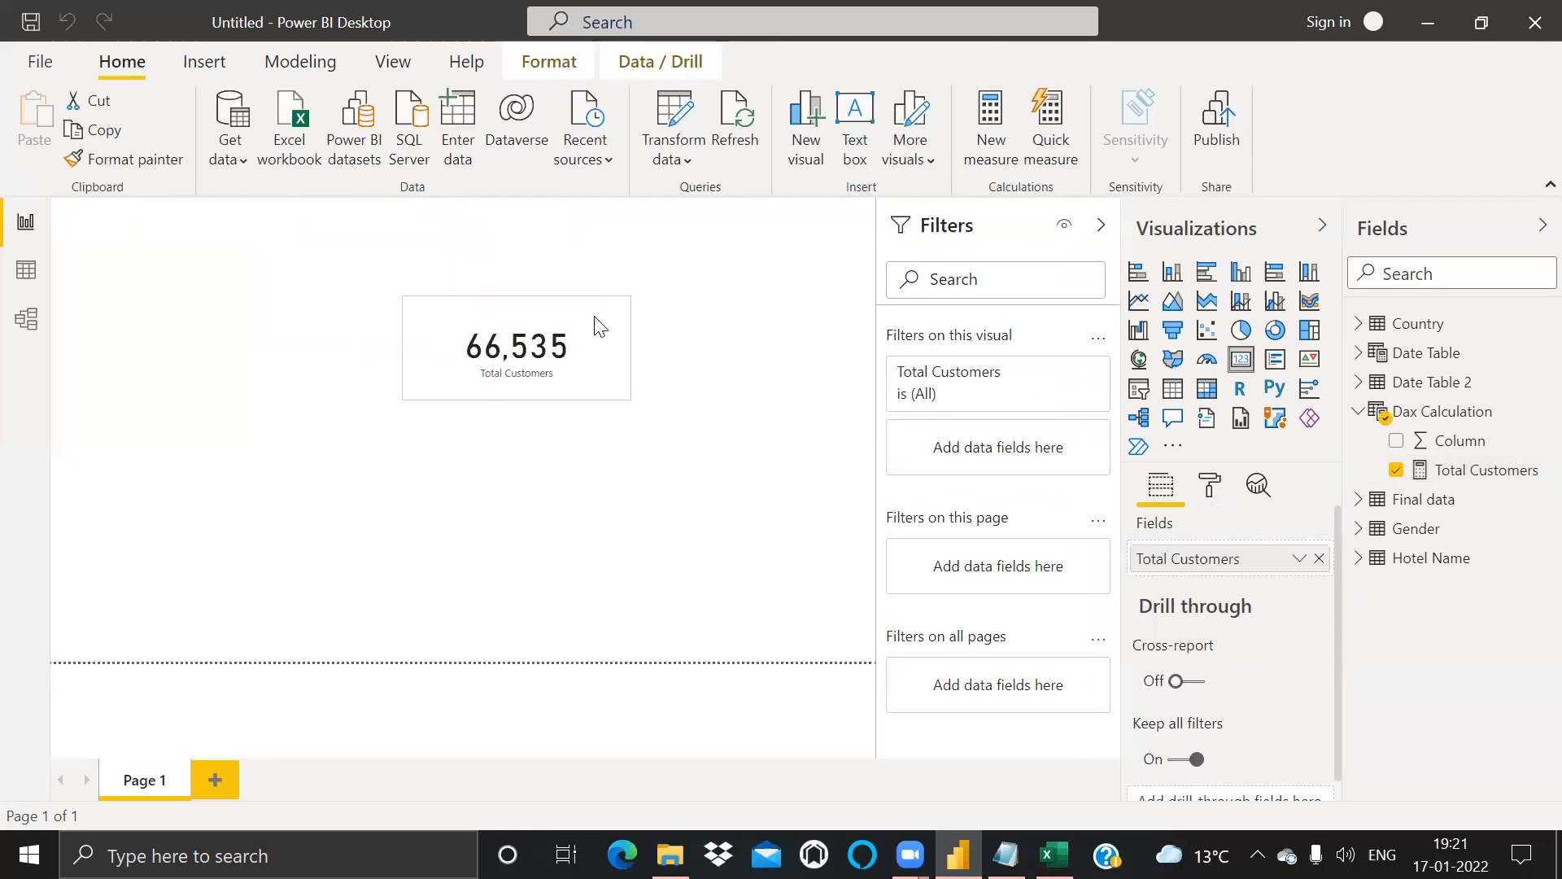
left_click_drag(631, 398, 478, 325)
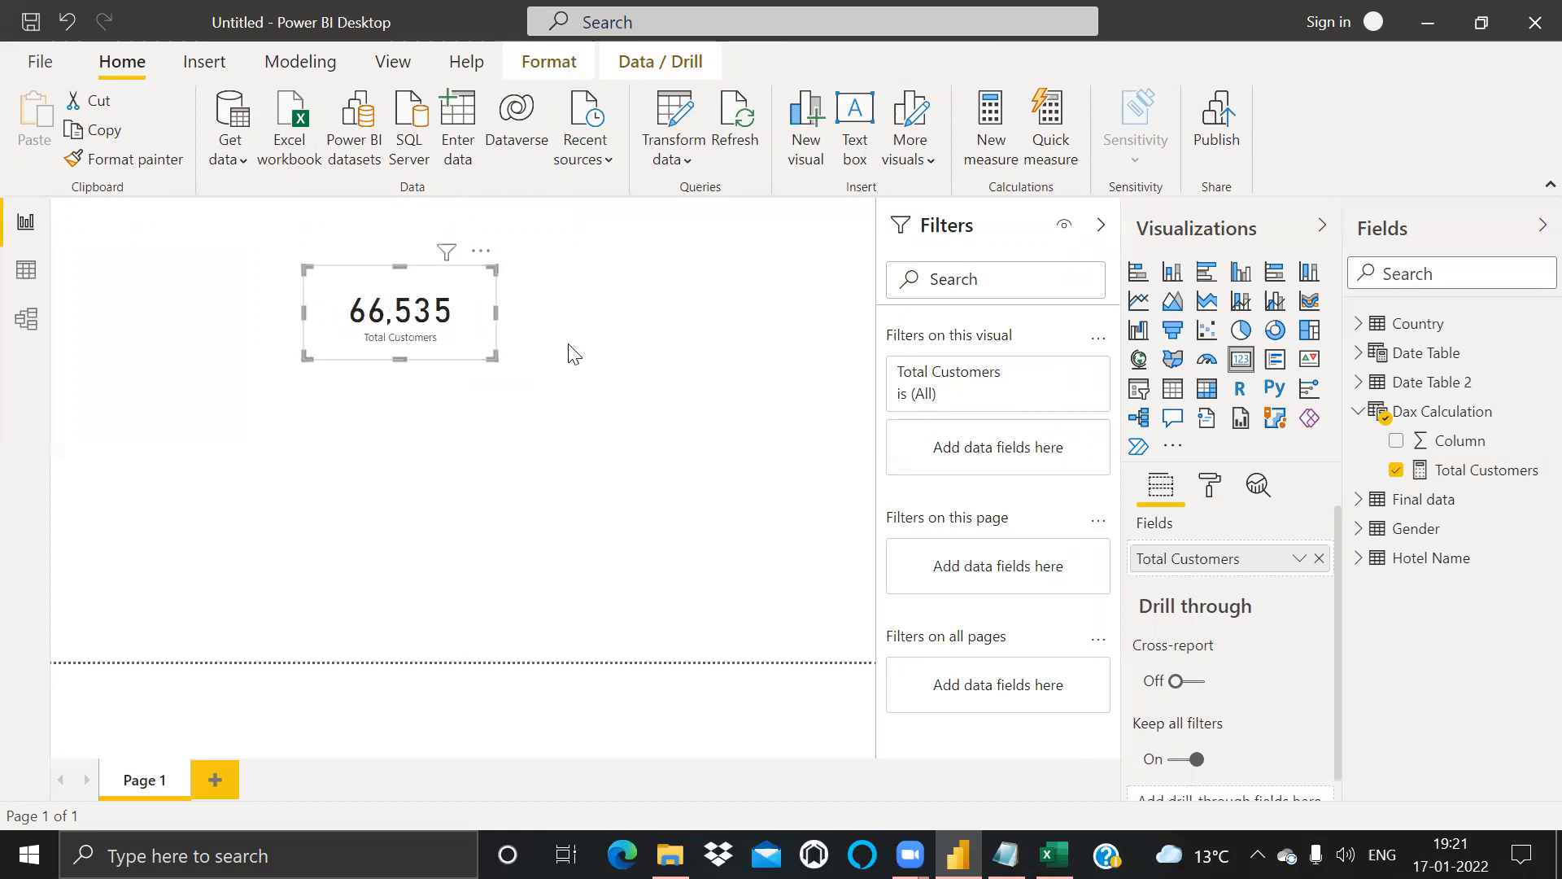
Step: Set the background color of the Total Customers card to dark blue from the recent colors
left_click(1210, 487)
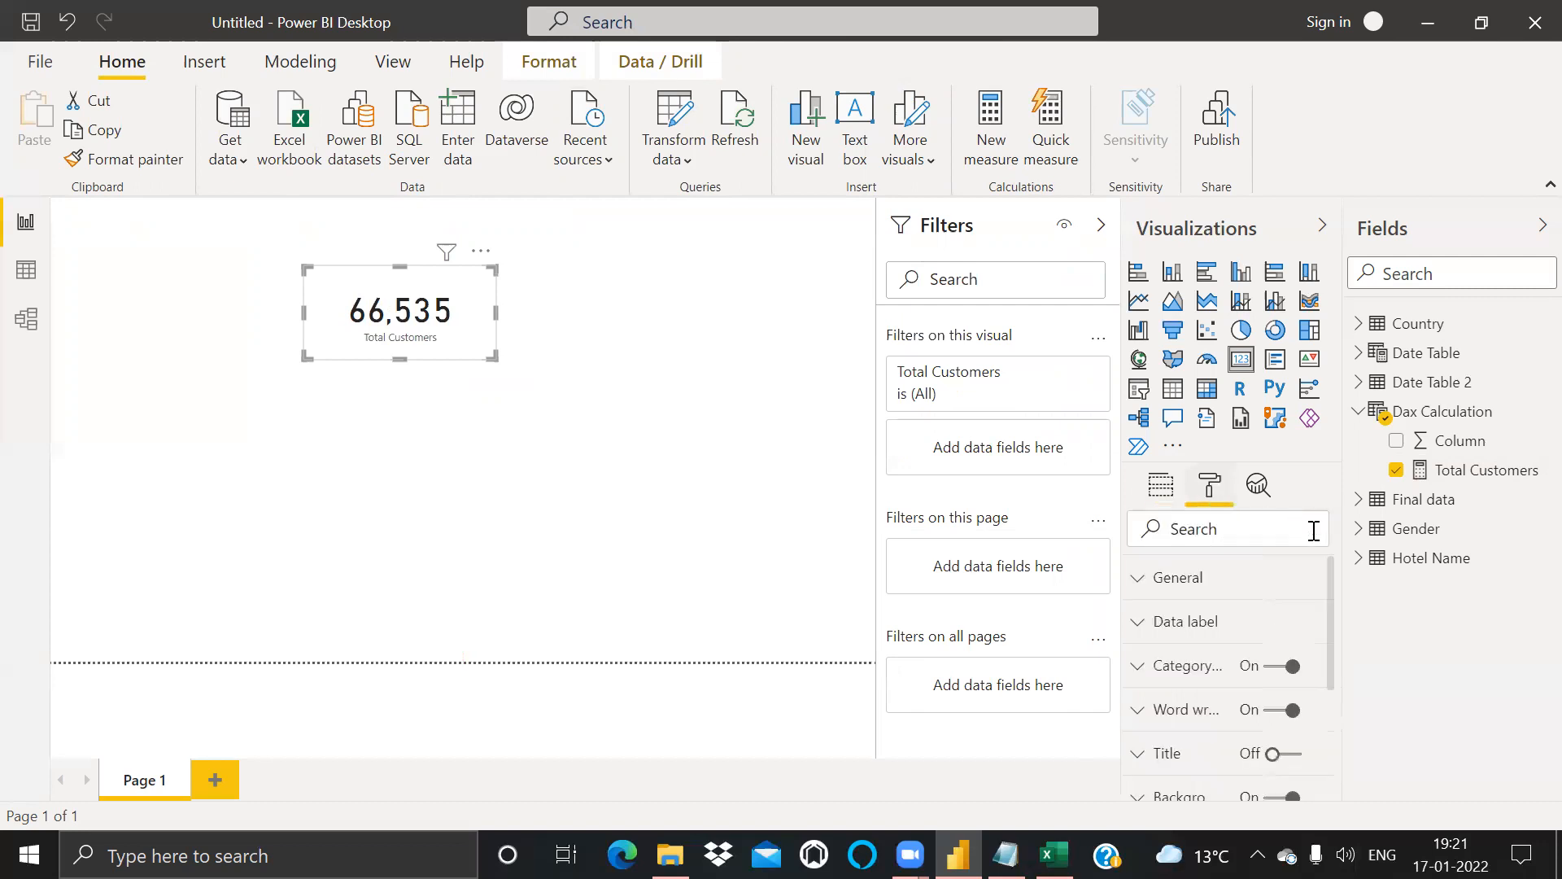
left_click_drag(1327, 575, 1357, 632)
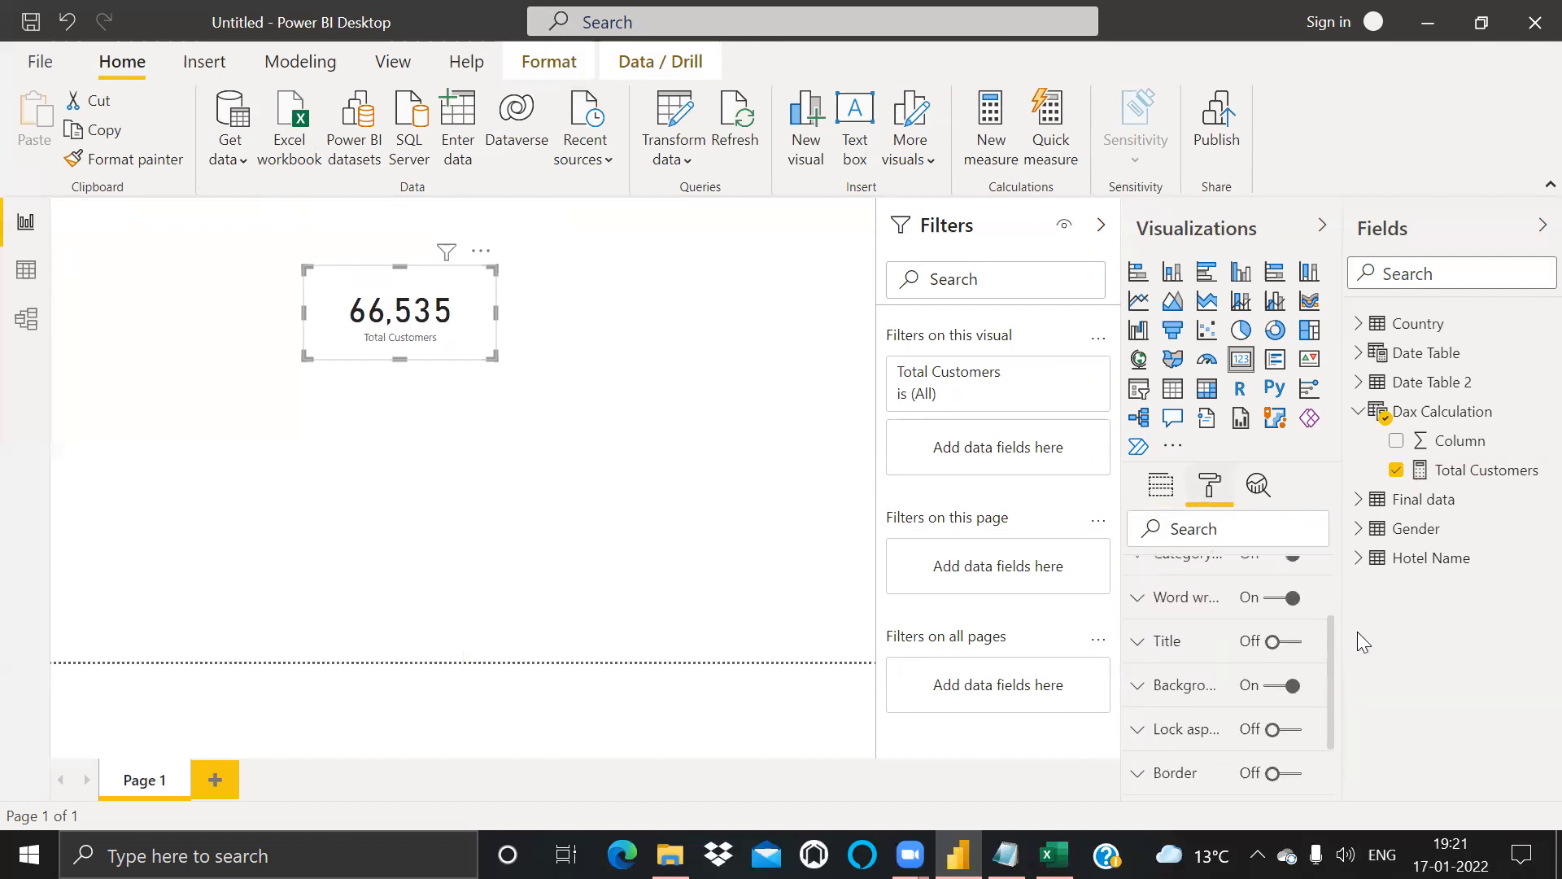
left_click(1137, 685)
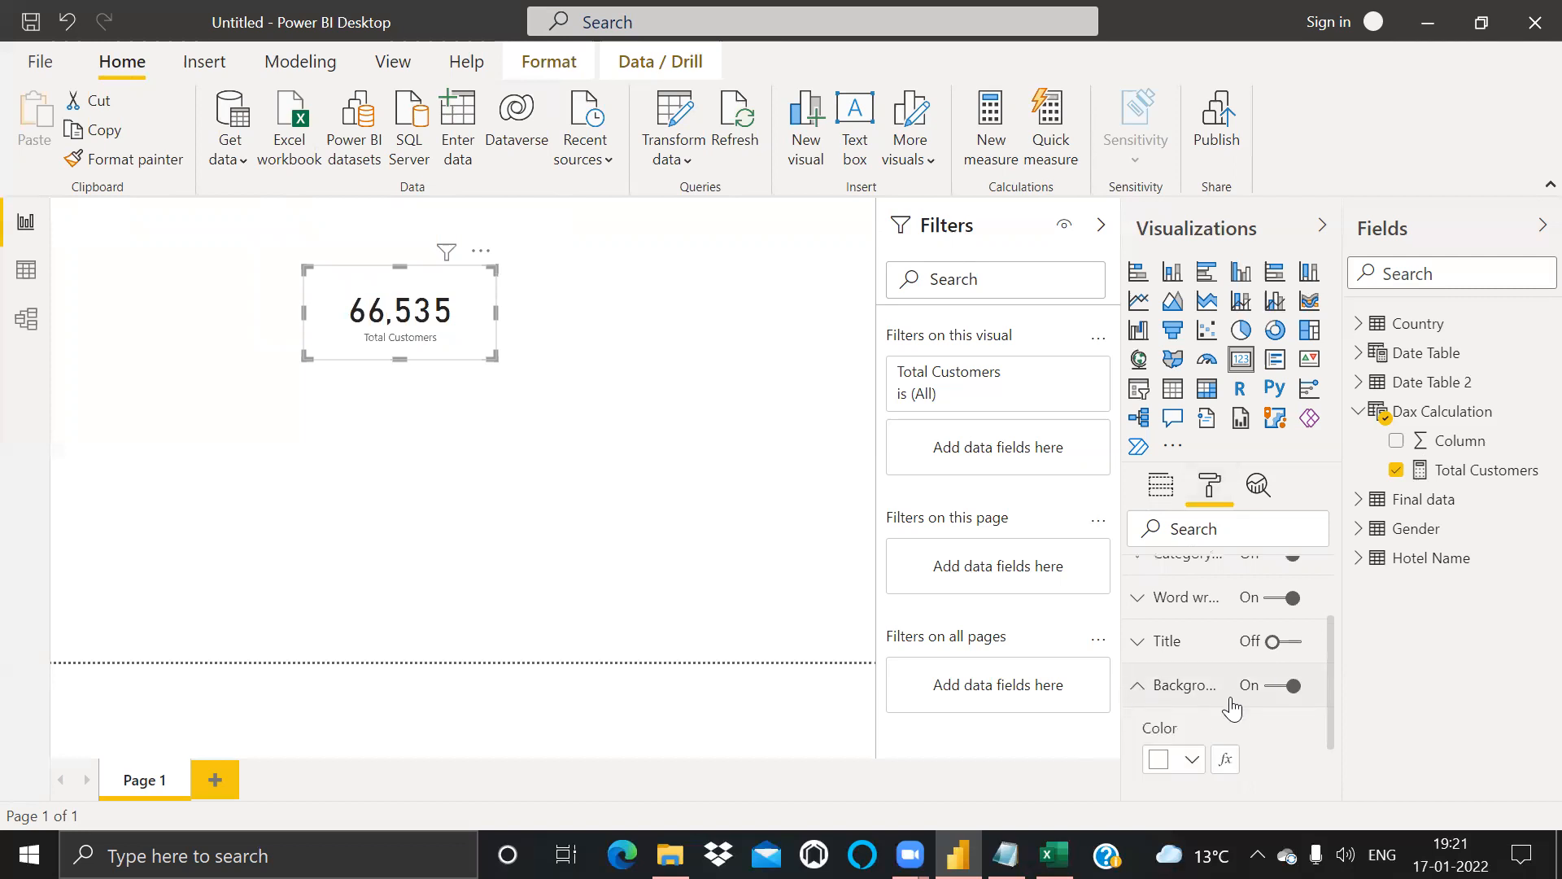
left_click_drag(1332, 654, 1332, 695)
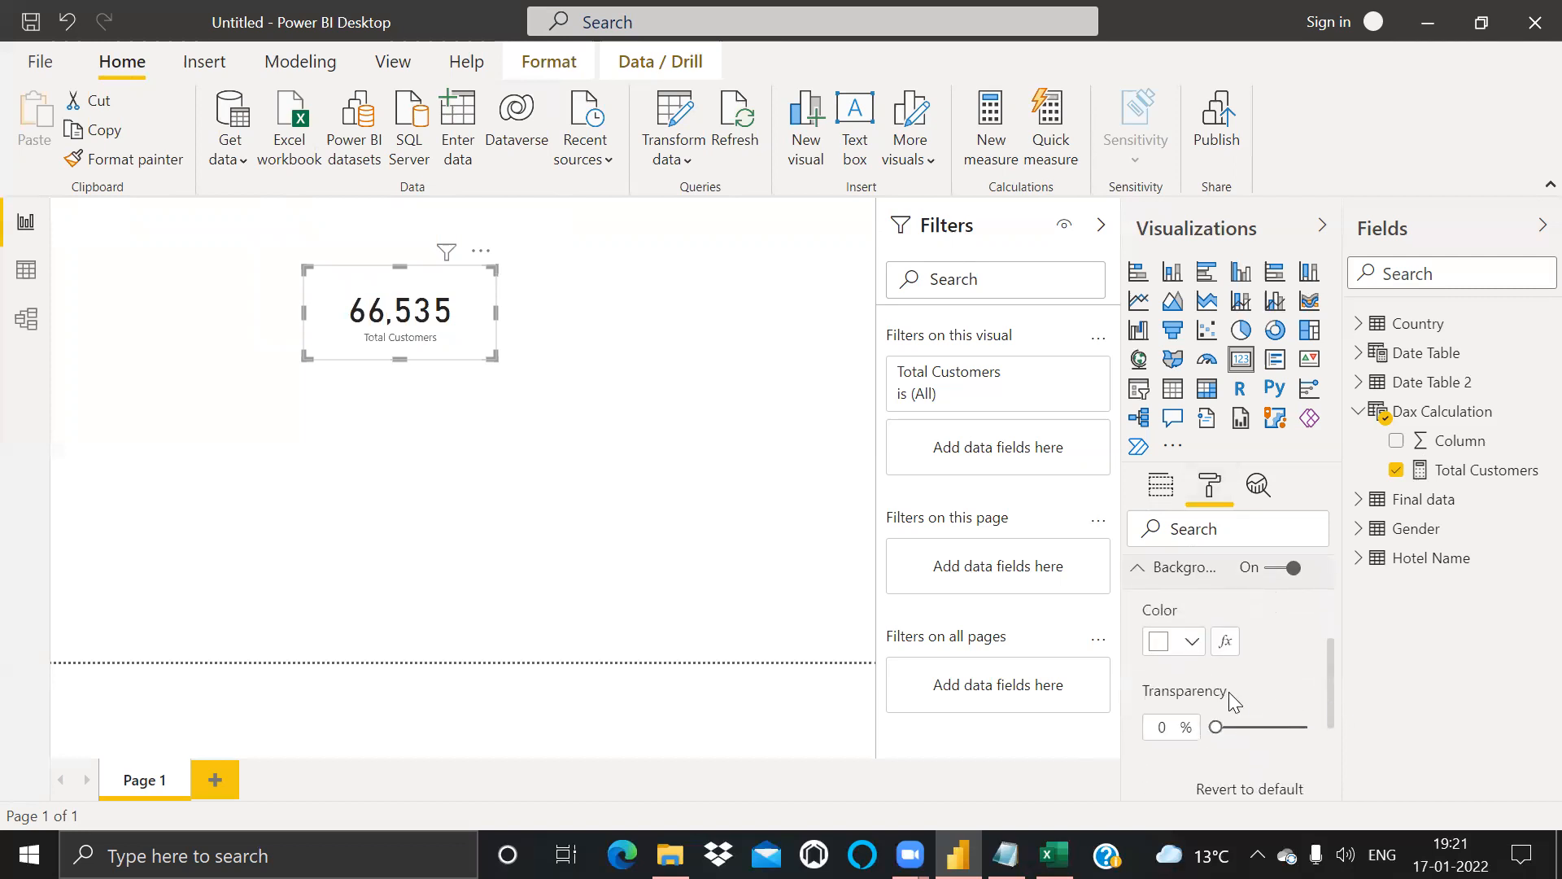
left_click(1193, 642)
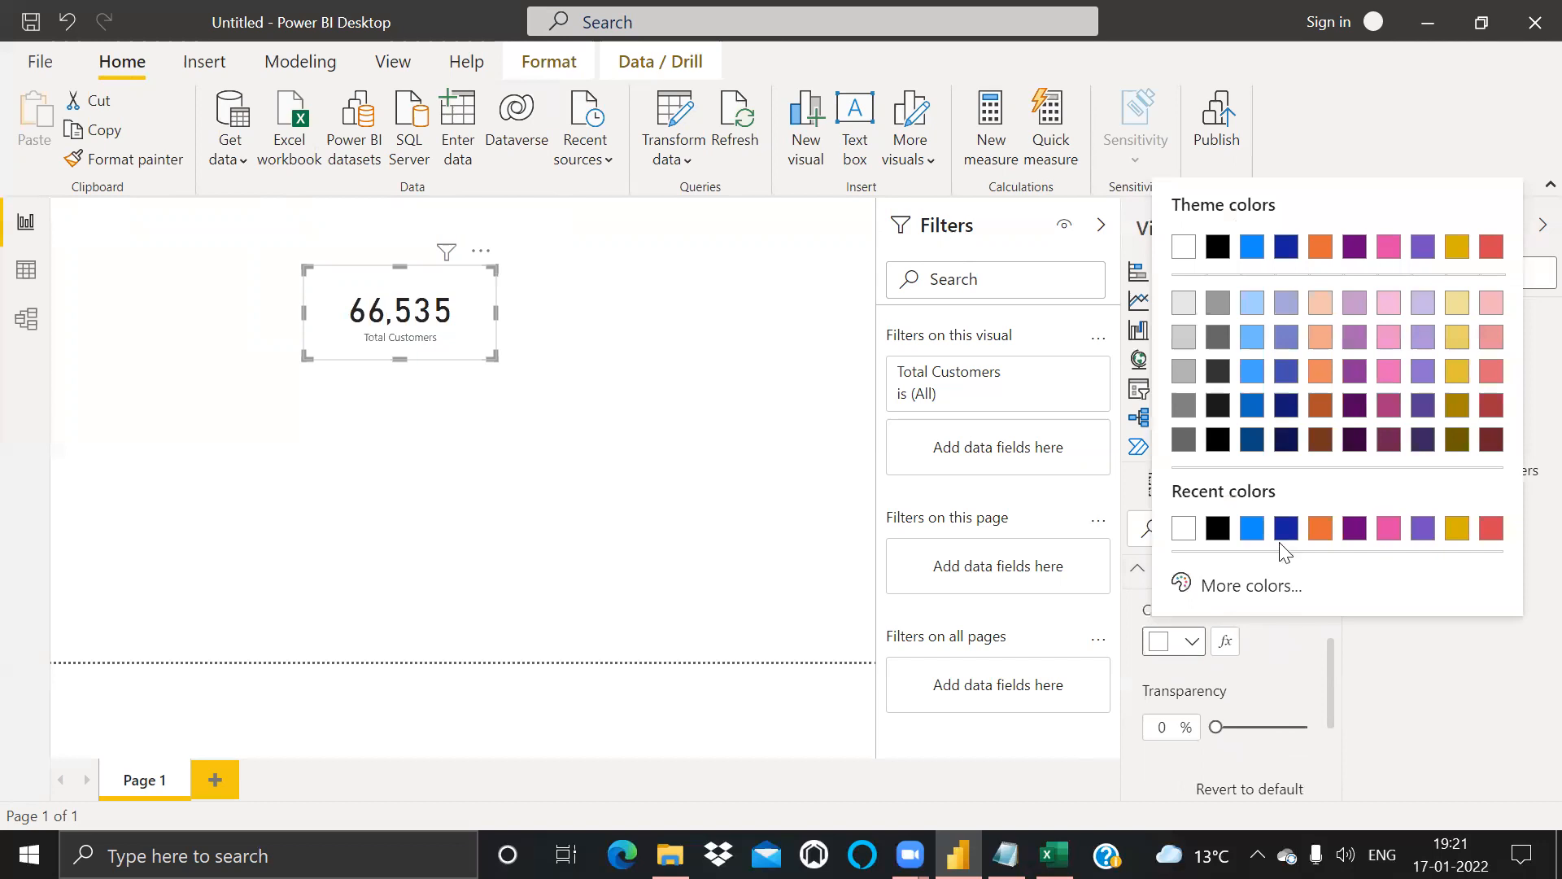
left_click(1286, 530)
Step: Turn off the card's category label, turn on its title and set the title text to Total Customers
mouse_move(1333, 699)
left_mouse_down()
mouse_move(1341, 610)
mouse_move(1334, 684)
left_mouse_up()
left_click(1289, 667)
left_click(1276, 607)
left_click(1137, 610)
left_click(1225, 676)
type("Total Customers")
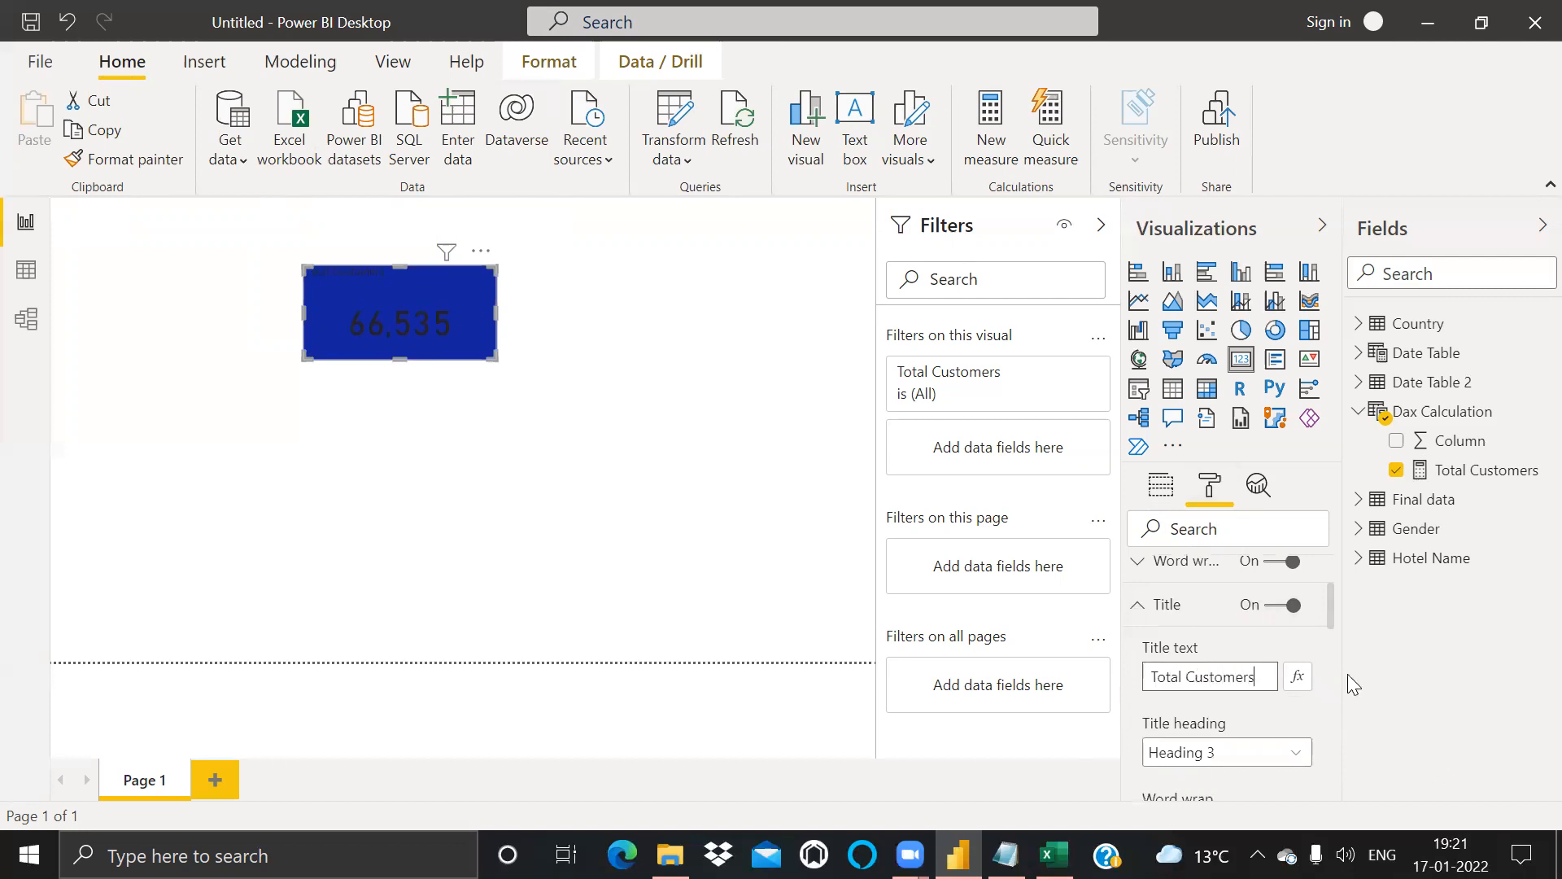
Step: Center the title of the Total Customers card and set its font color to white
scroll(1332, 685, "down", 3)
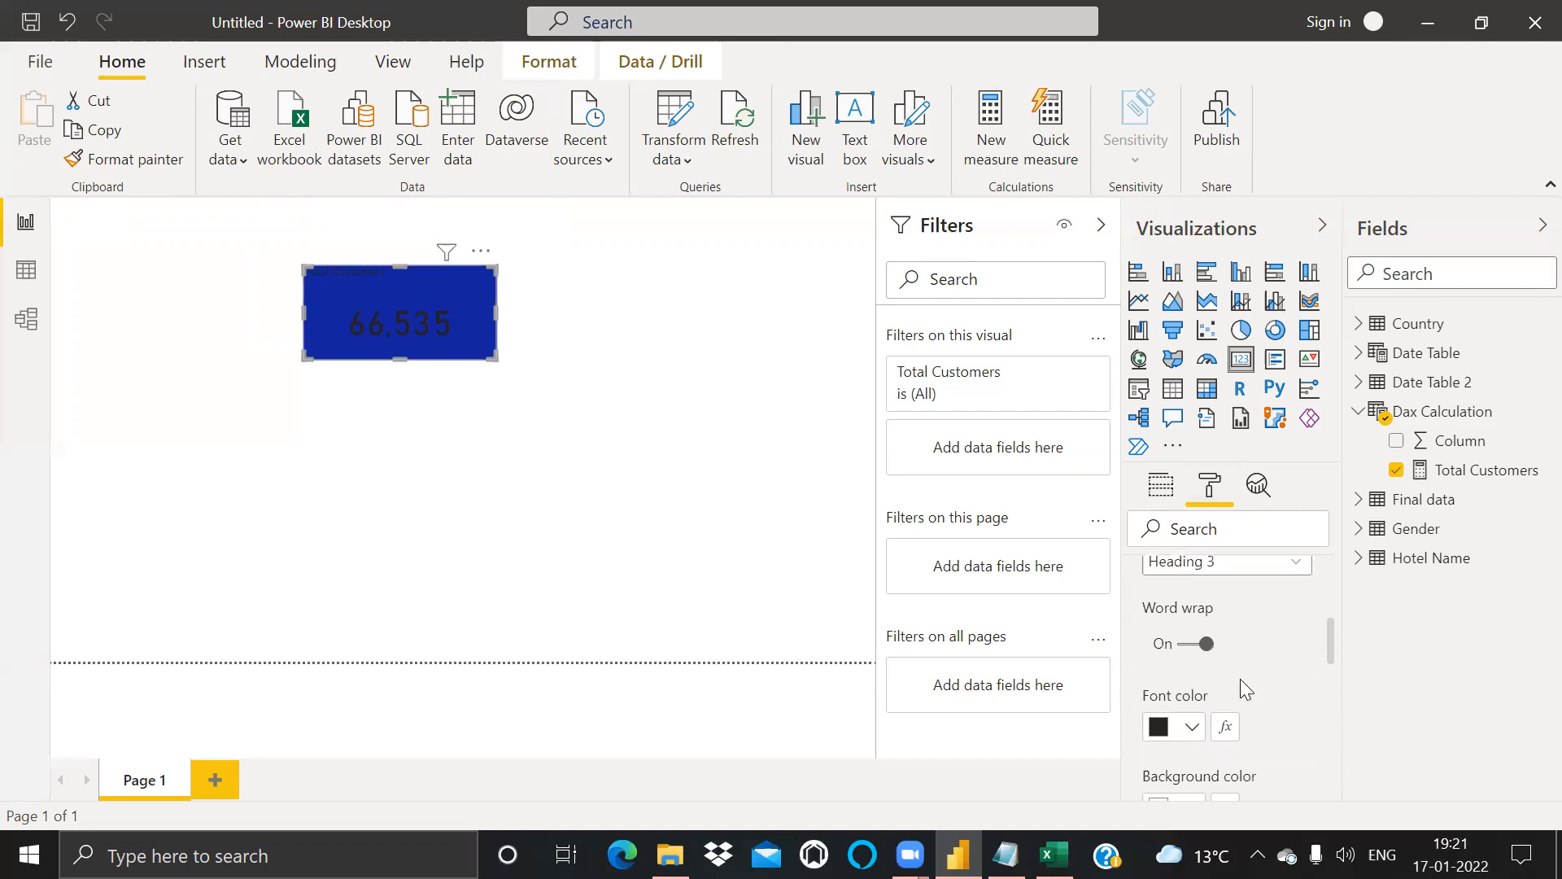
scroll(1243, 678, "down", 3)
left_click(1186, 641)
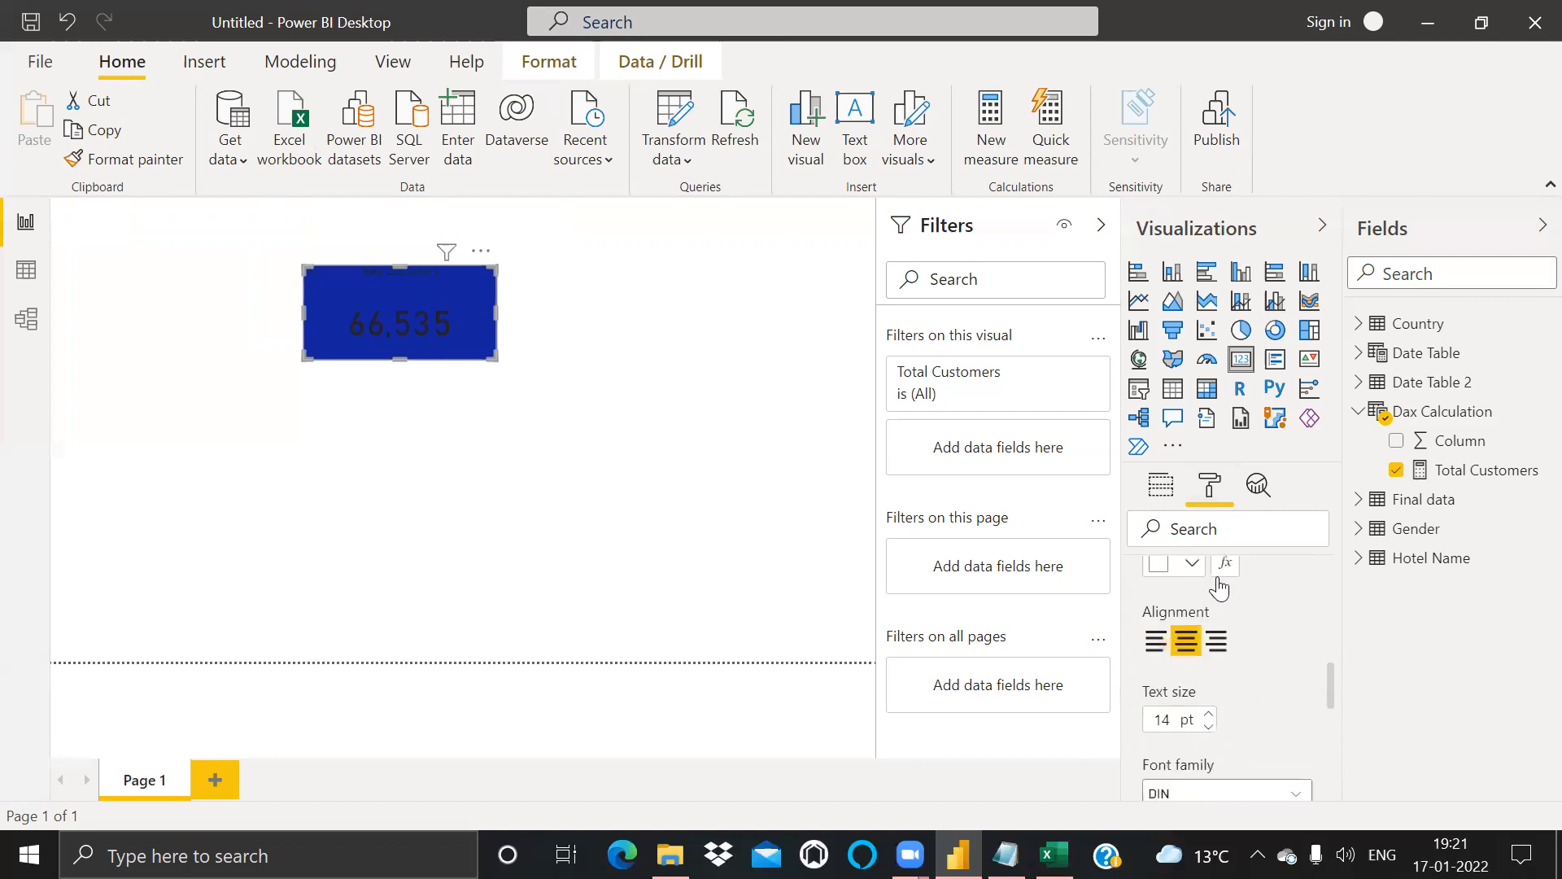
scroll(1330, 692, "down", 1)
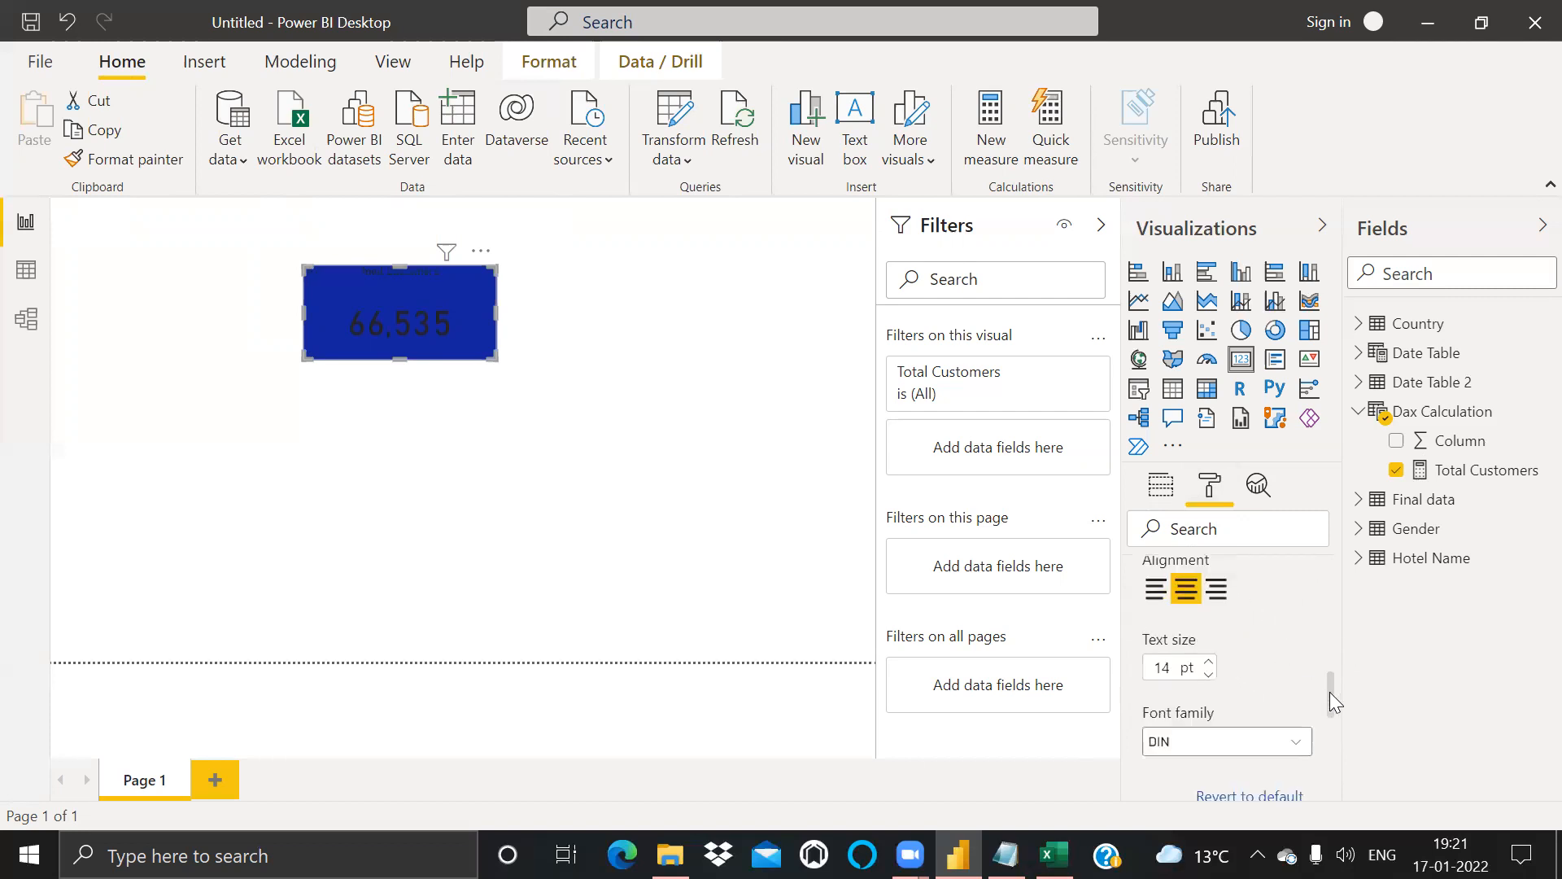
scroll(1330, 676, "up", 3)
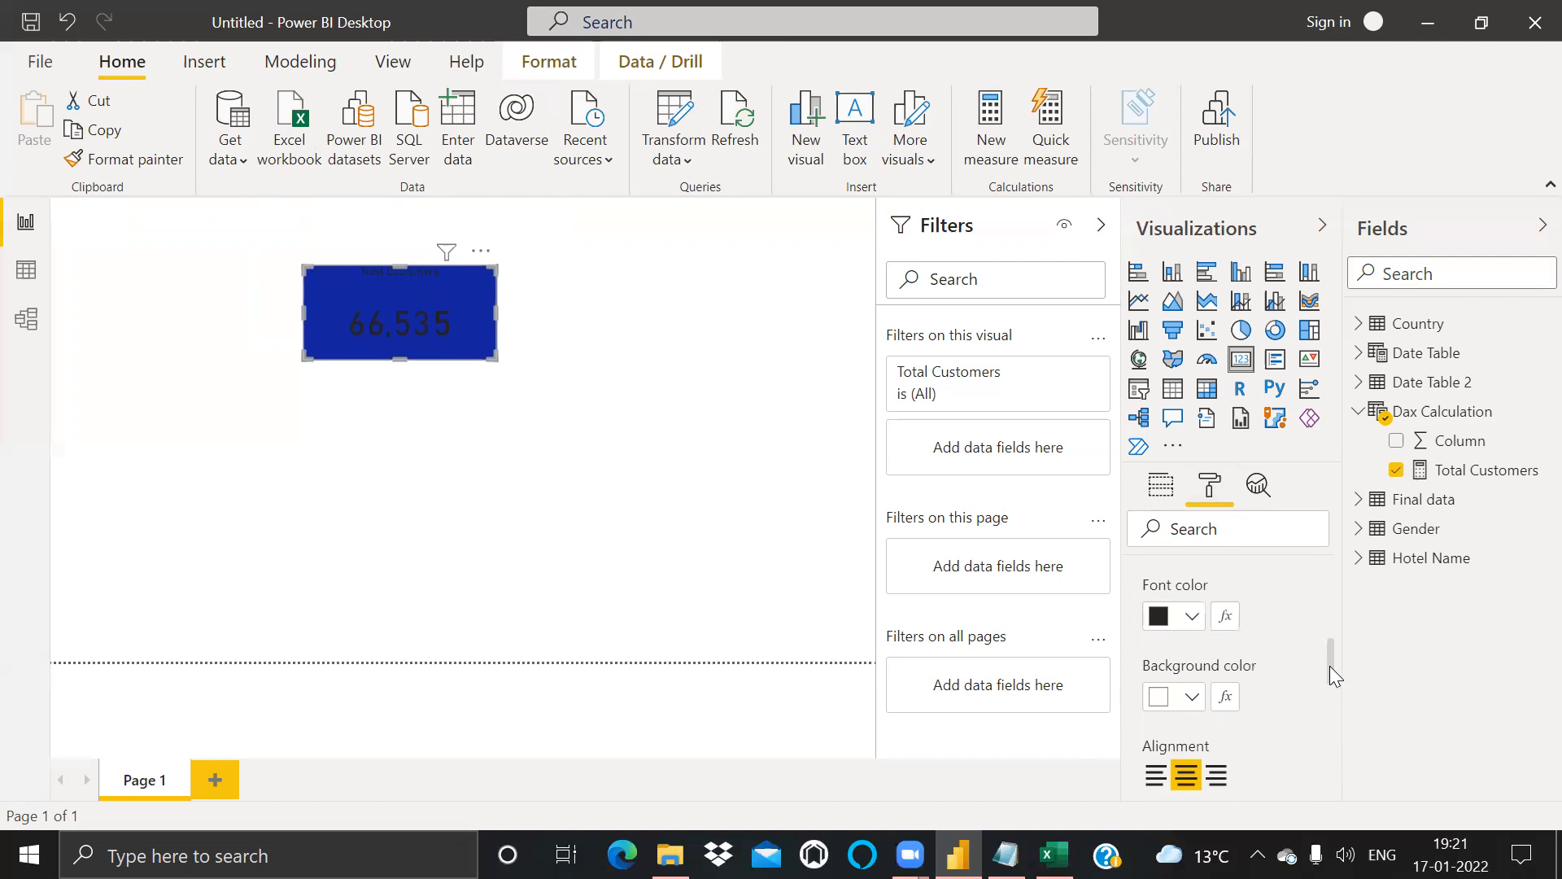
left_click(1202, 627)
left_click(1216, 506)
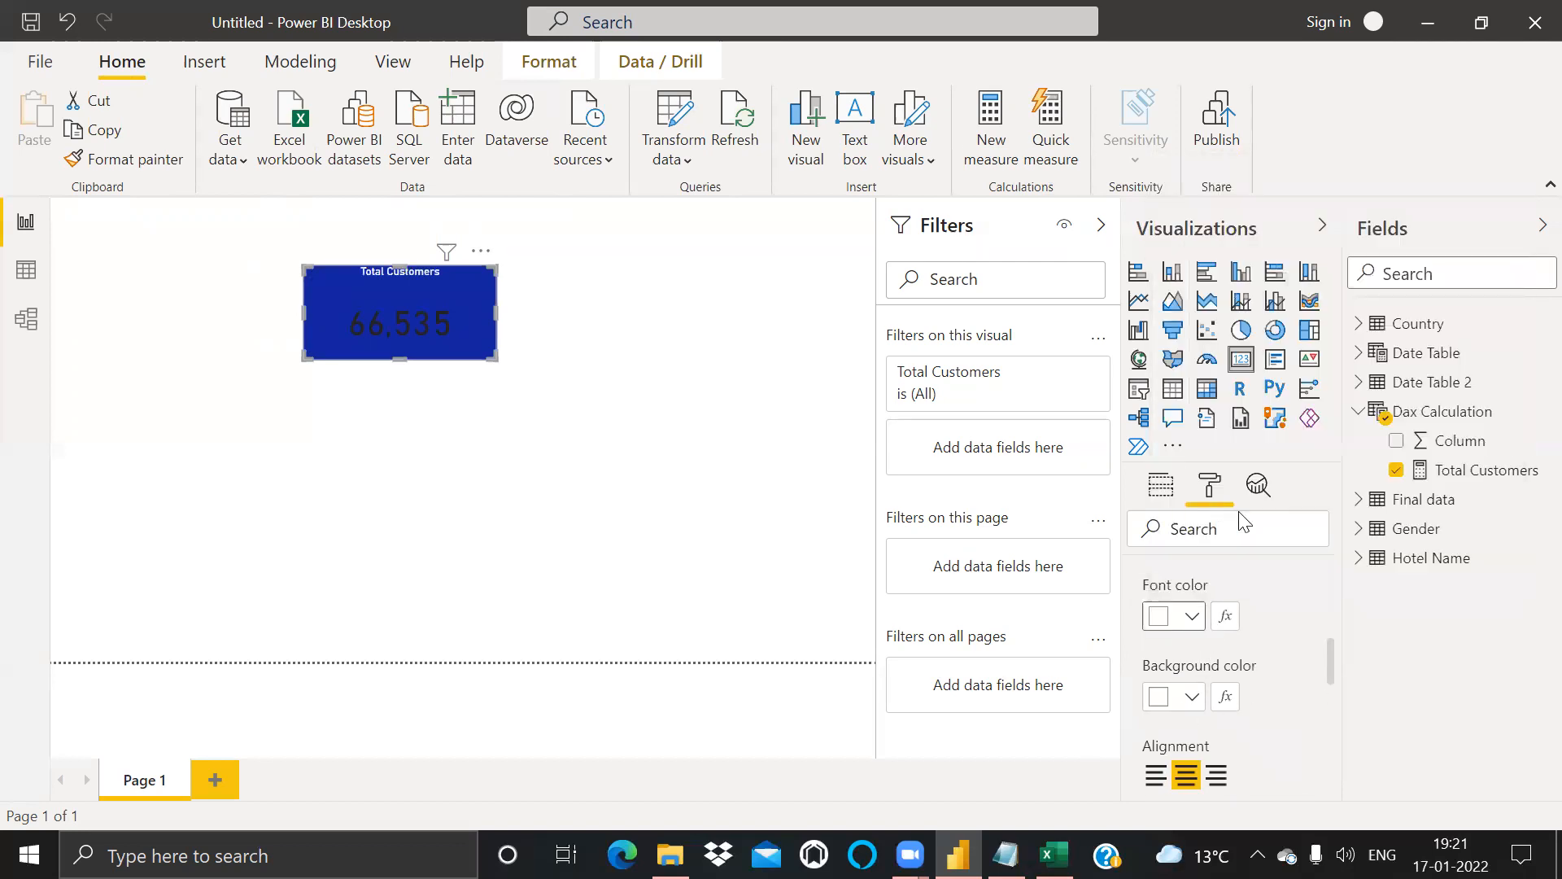
Step: Set the data label color of the Total Customers card to white and deselect the card
left_click_drag(1327, 646, 1328, 591)
left_click(1154, 617)
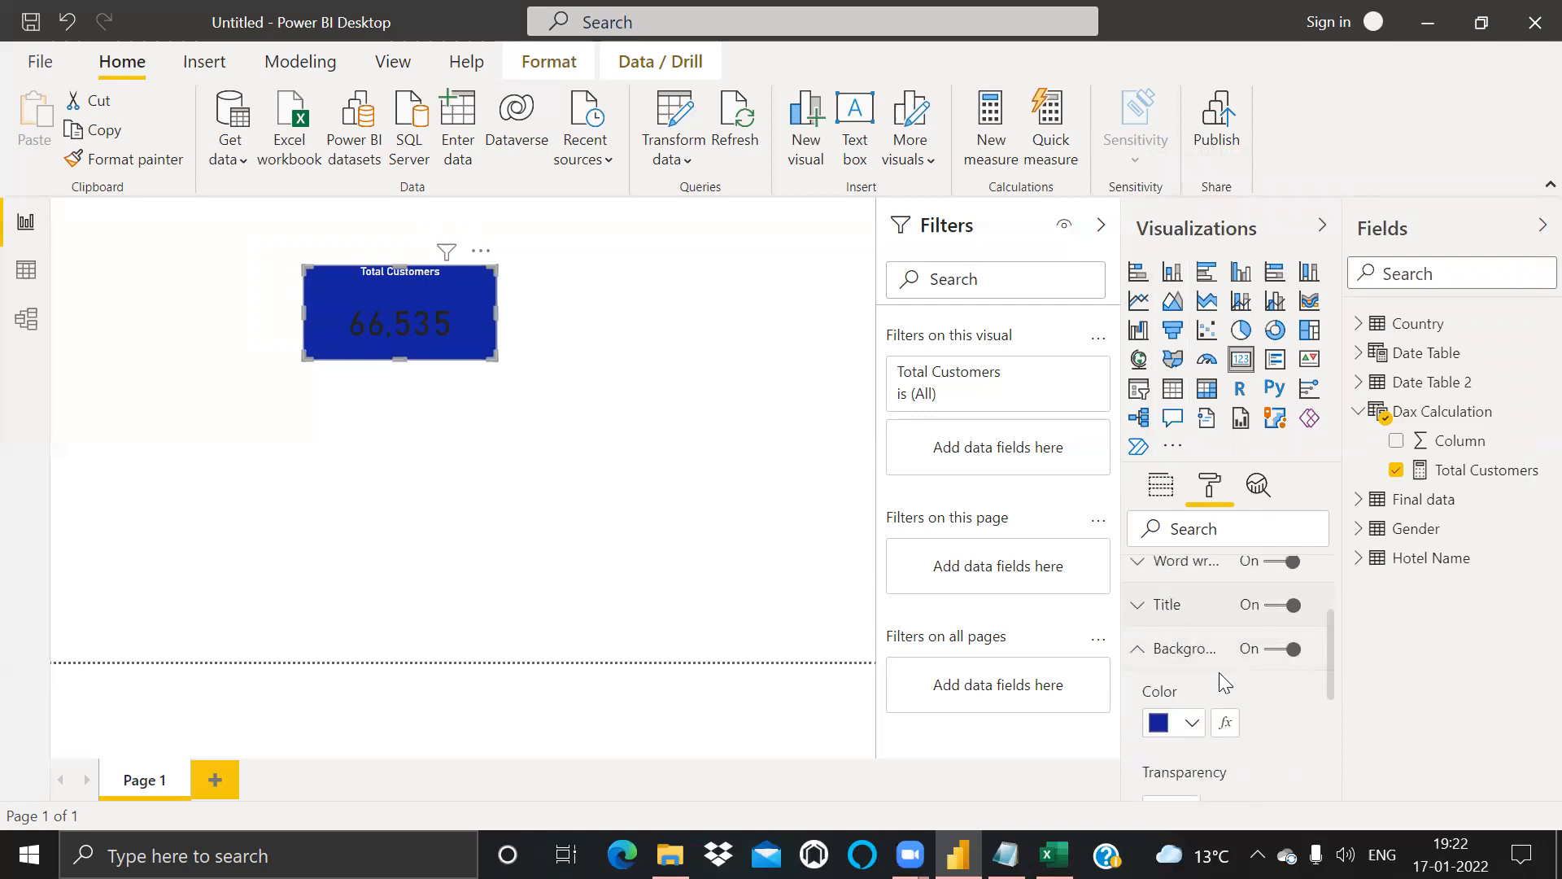
left_click(1138, 649)
scroll(1256, 676, "down", 1)
scroll(1245, 673, "up", 3)
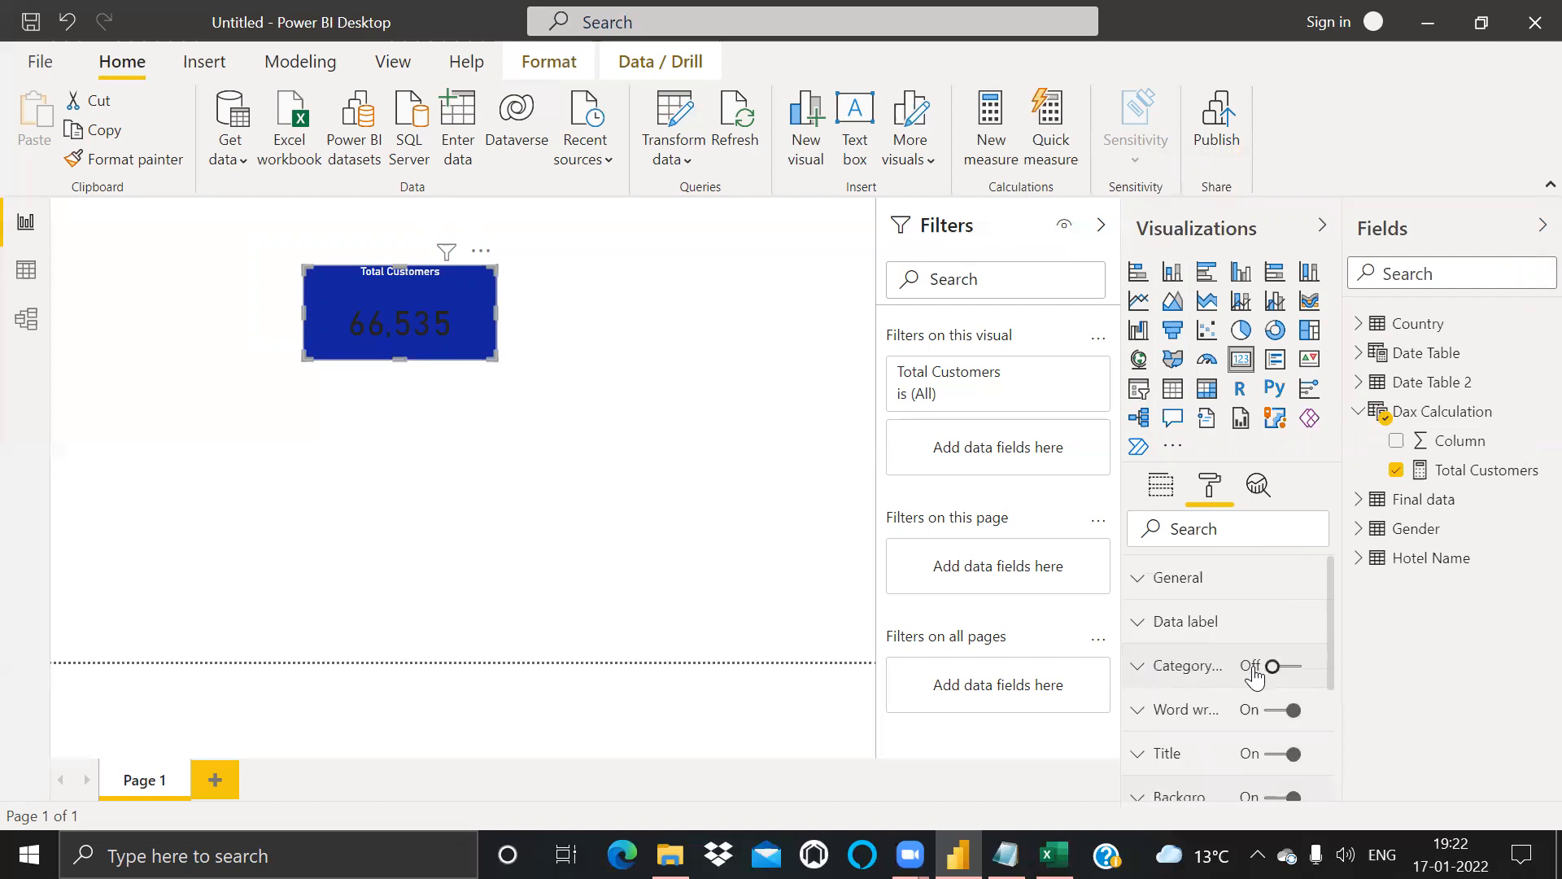
left_click(1150, 625)
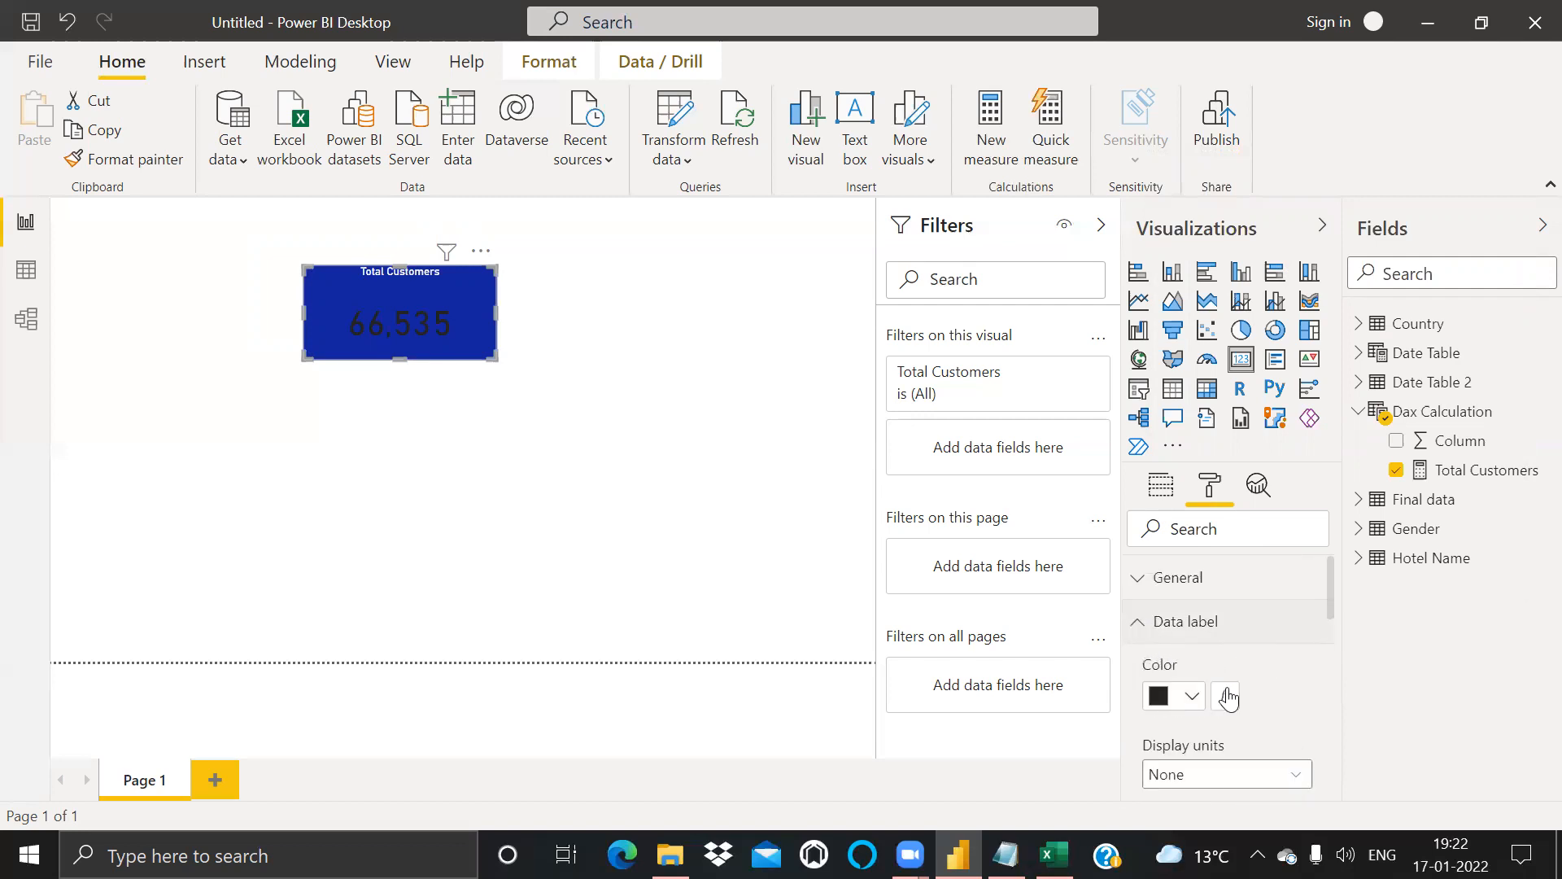
left_click(1189, 705)
left_click(1184, 584)
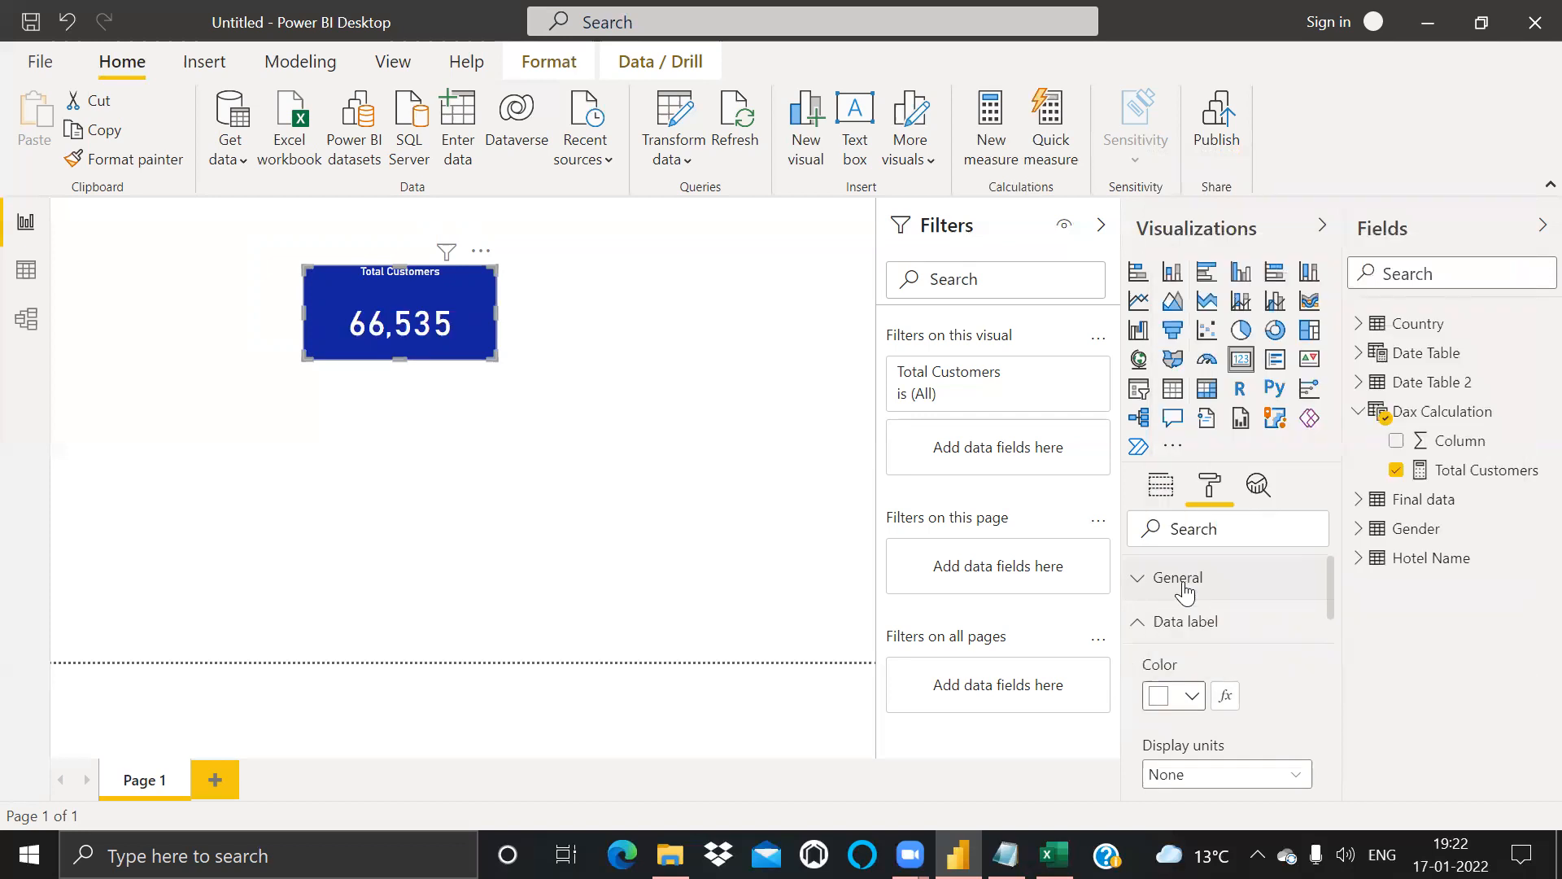
left_click(772, 519)
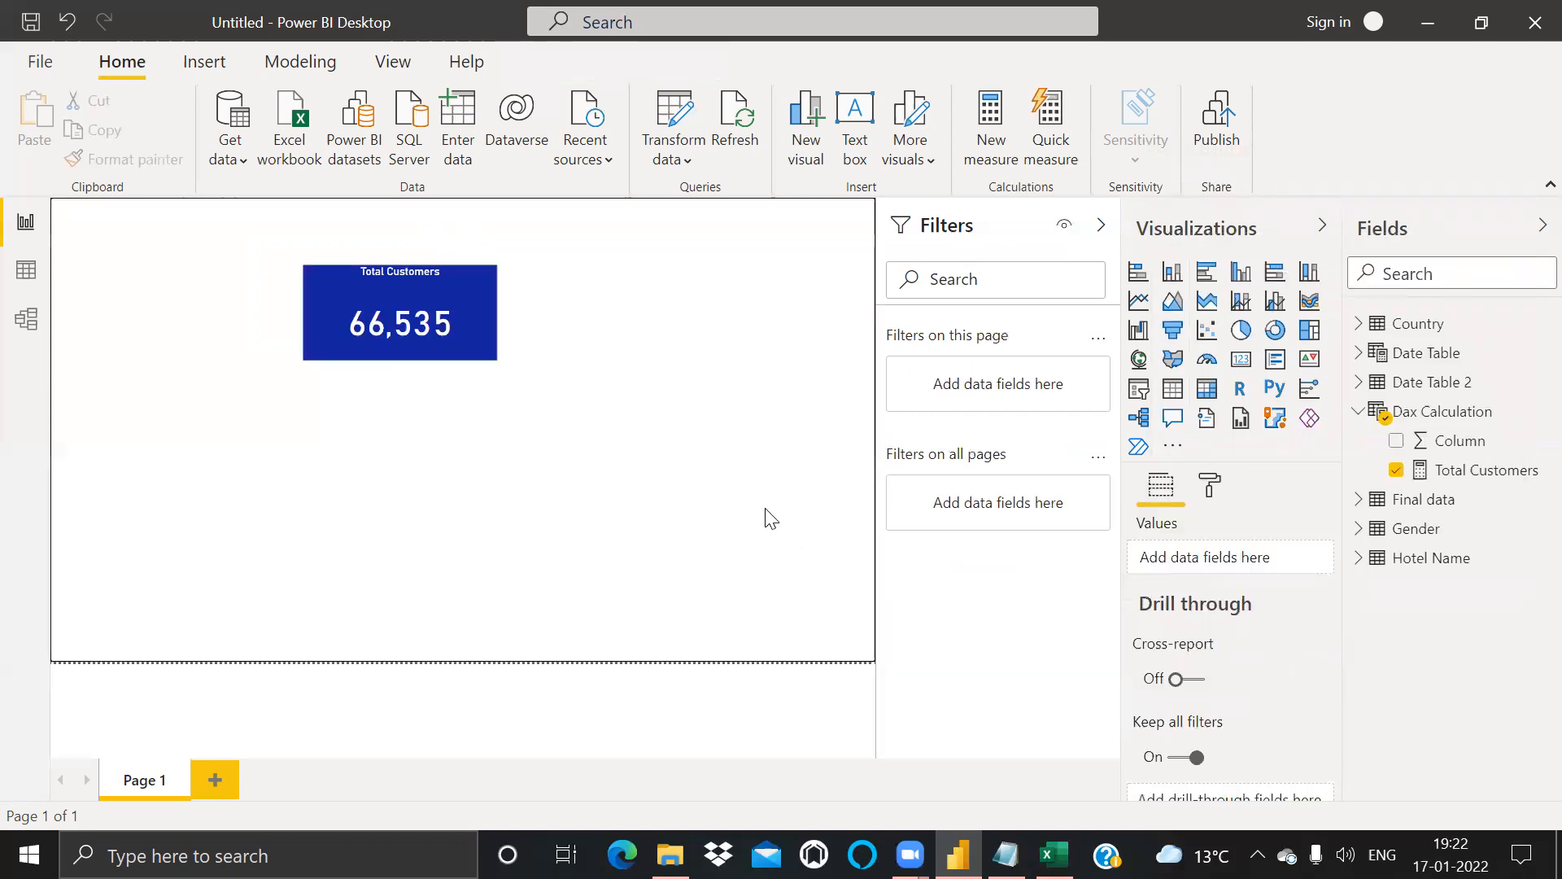
Step: Duplicate the Total Customers card and place the copy directly beside the original, aligned with its top edge
left_click(484, 327)
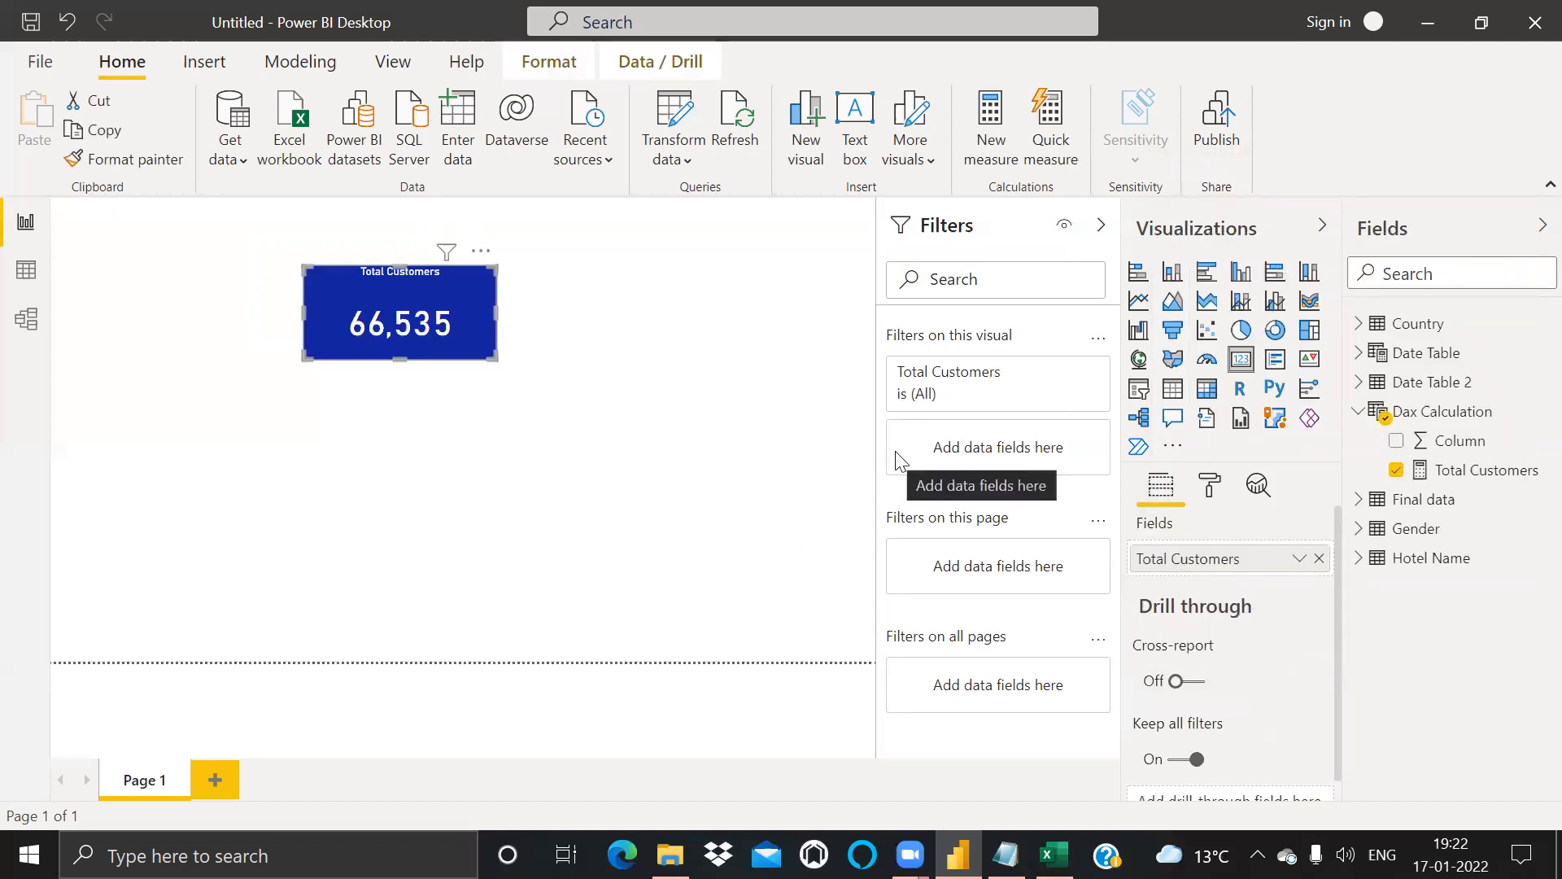
key("ctrl+c")
key("ctrl+v")
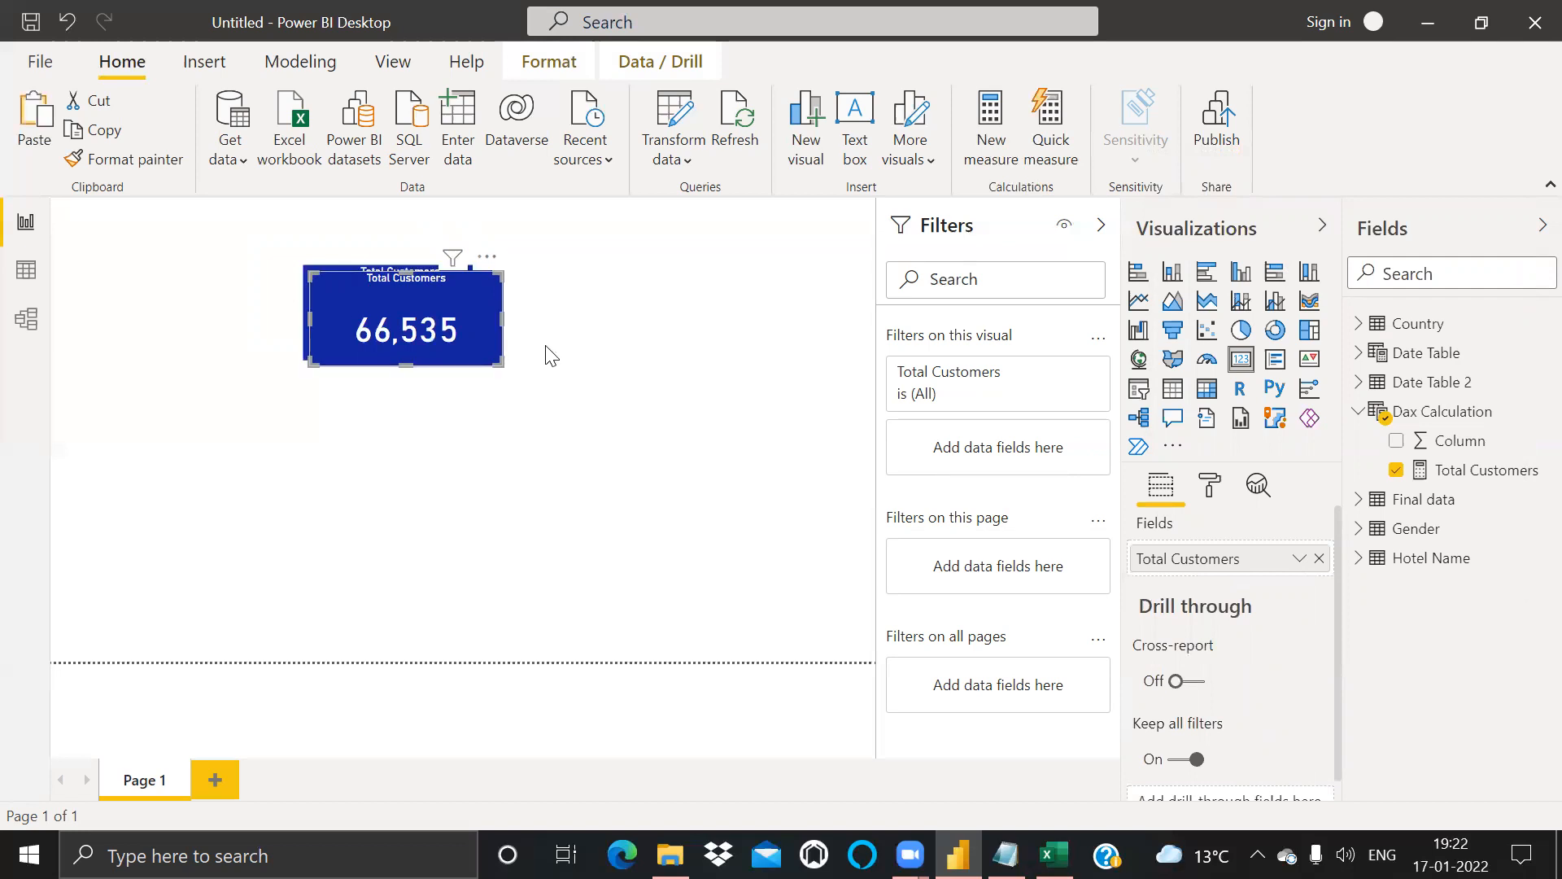
left_click_drag(466, 299, 651, 299)
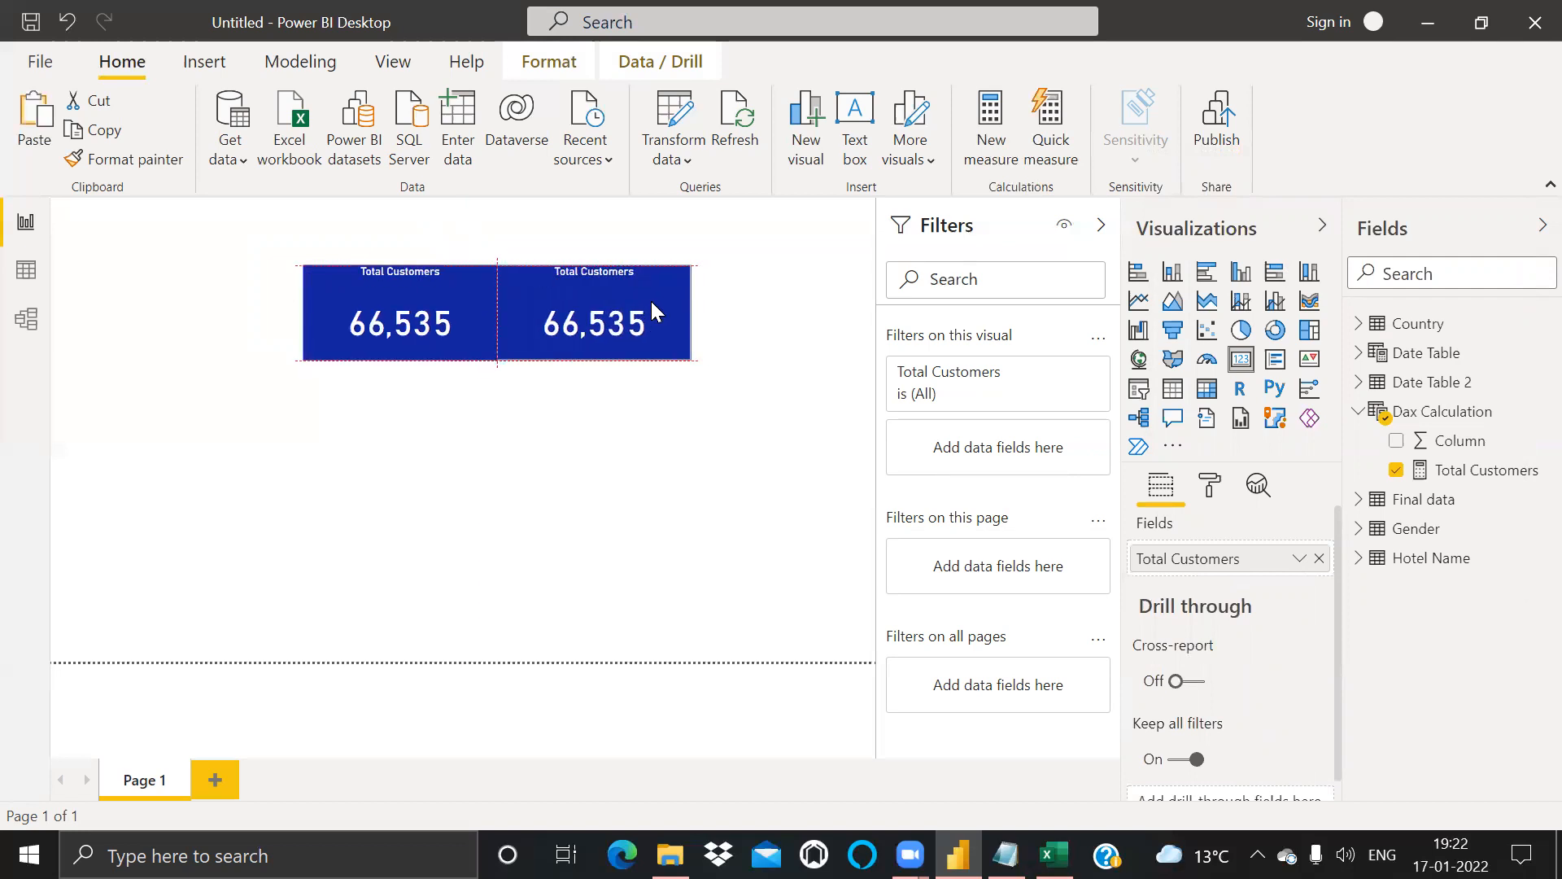
left_click(647, 403)
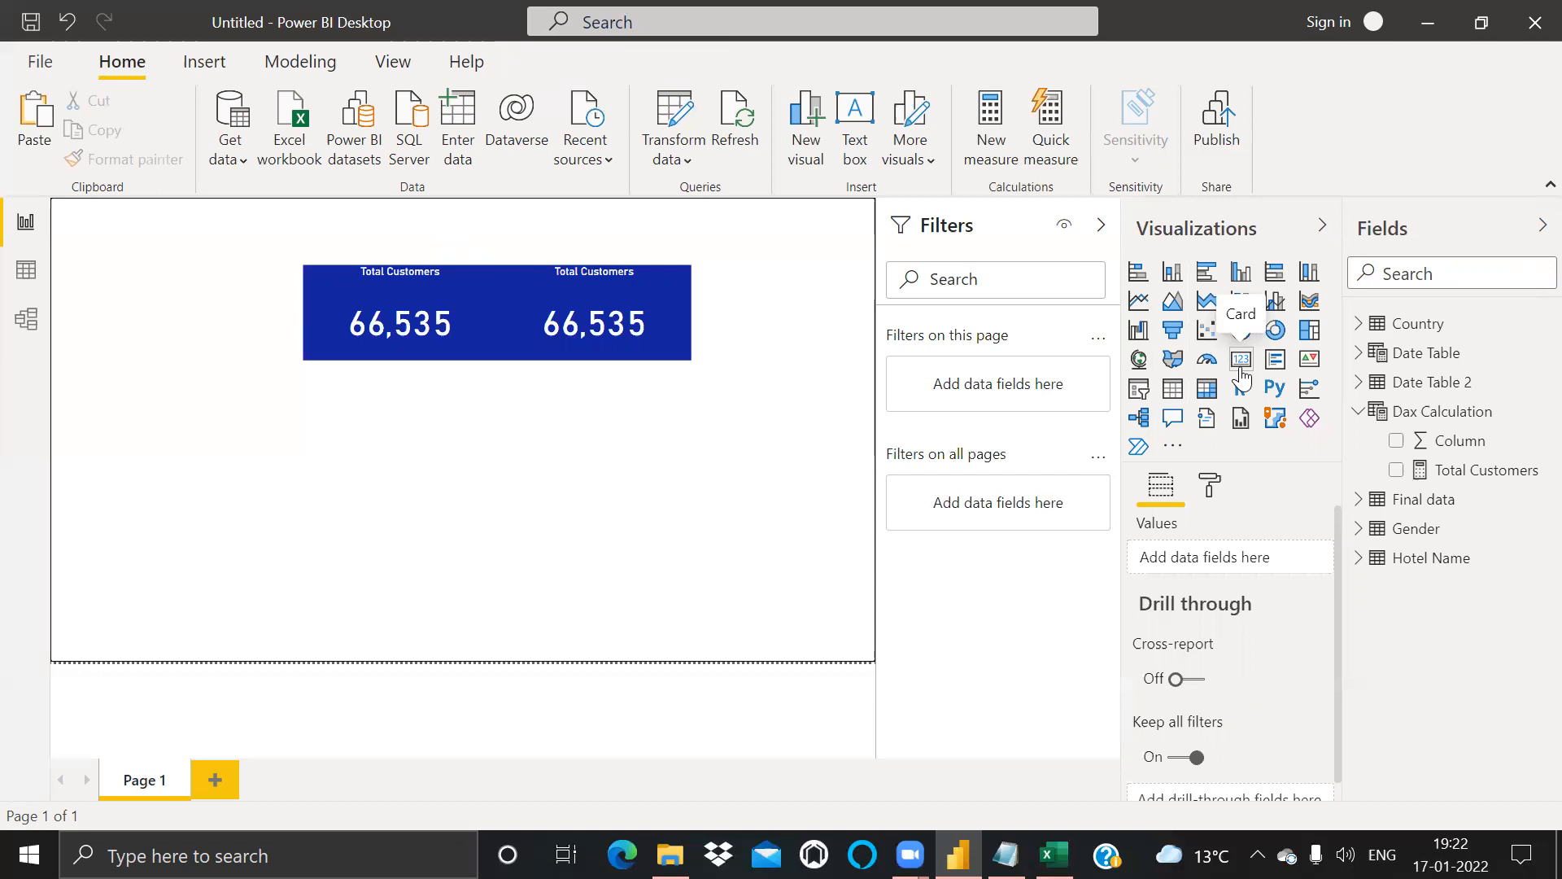
Step: Replace the duplicated card's field with Origin Country from the Country table, summarized as a count
left_click(663, 297)
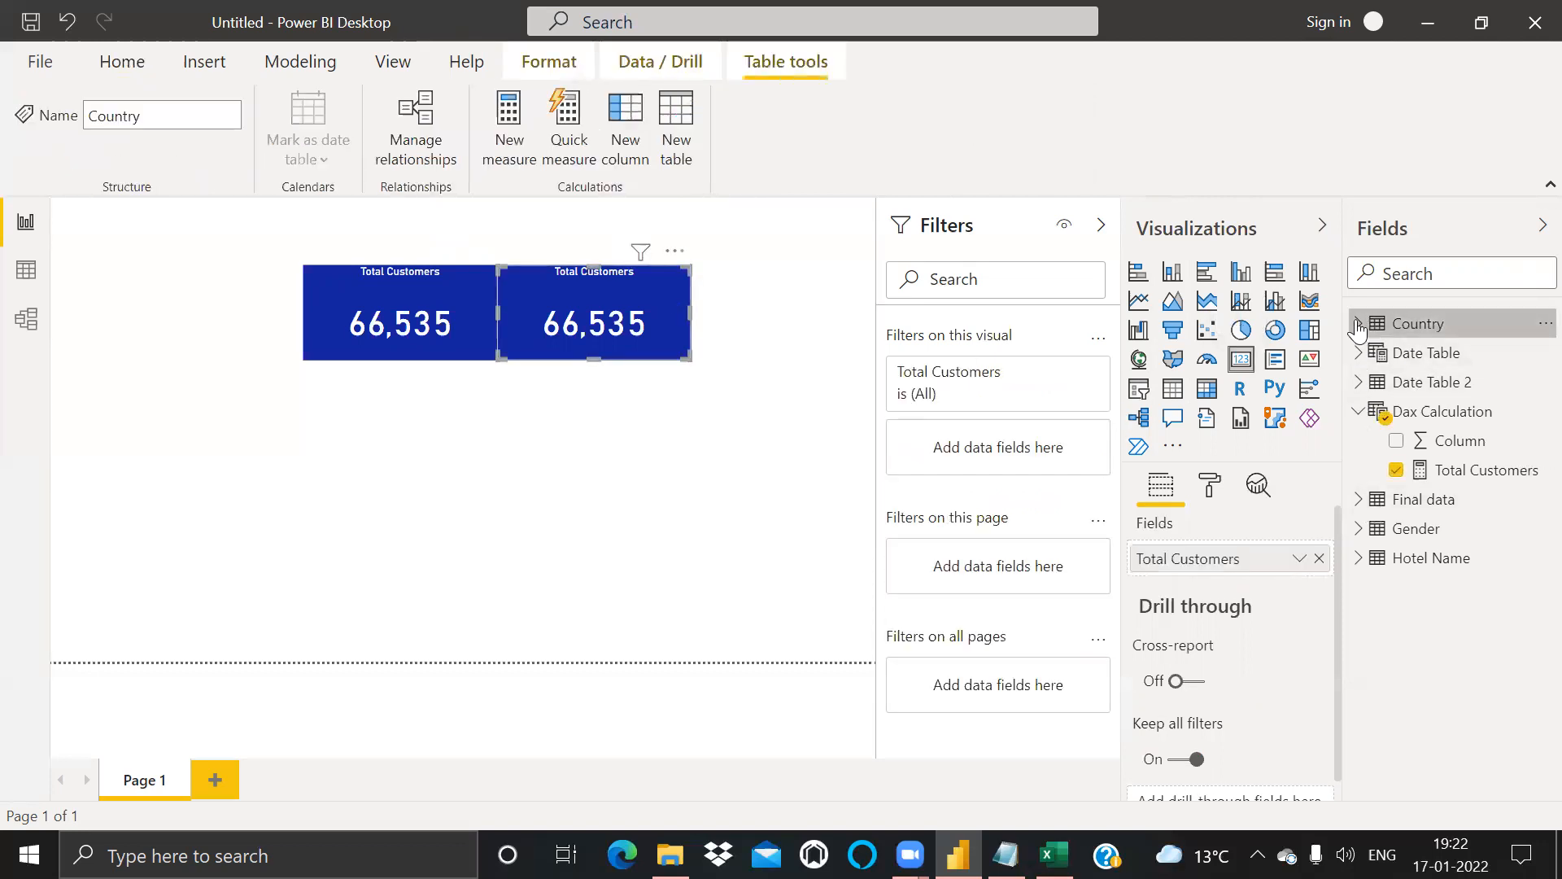
left_click(1359, 323)
left_click_drag(1393, 359, 1166, 561)
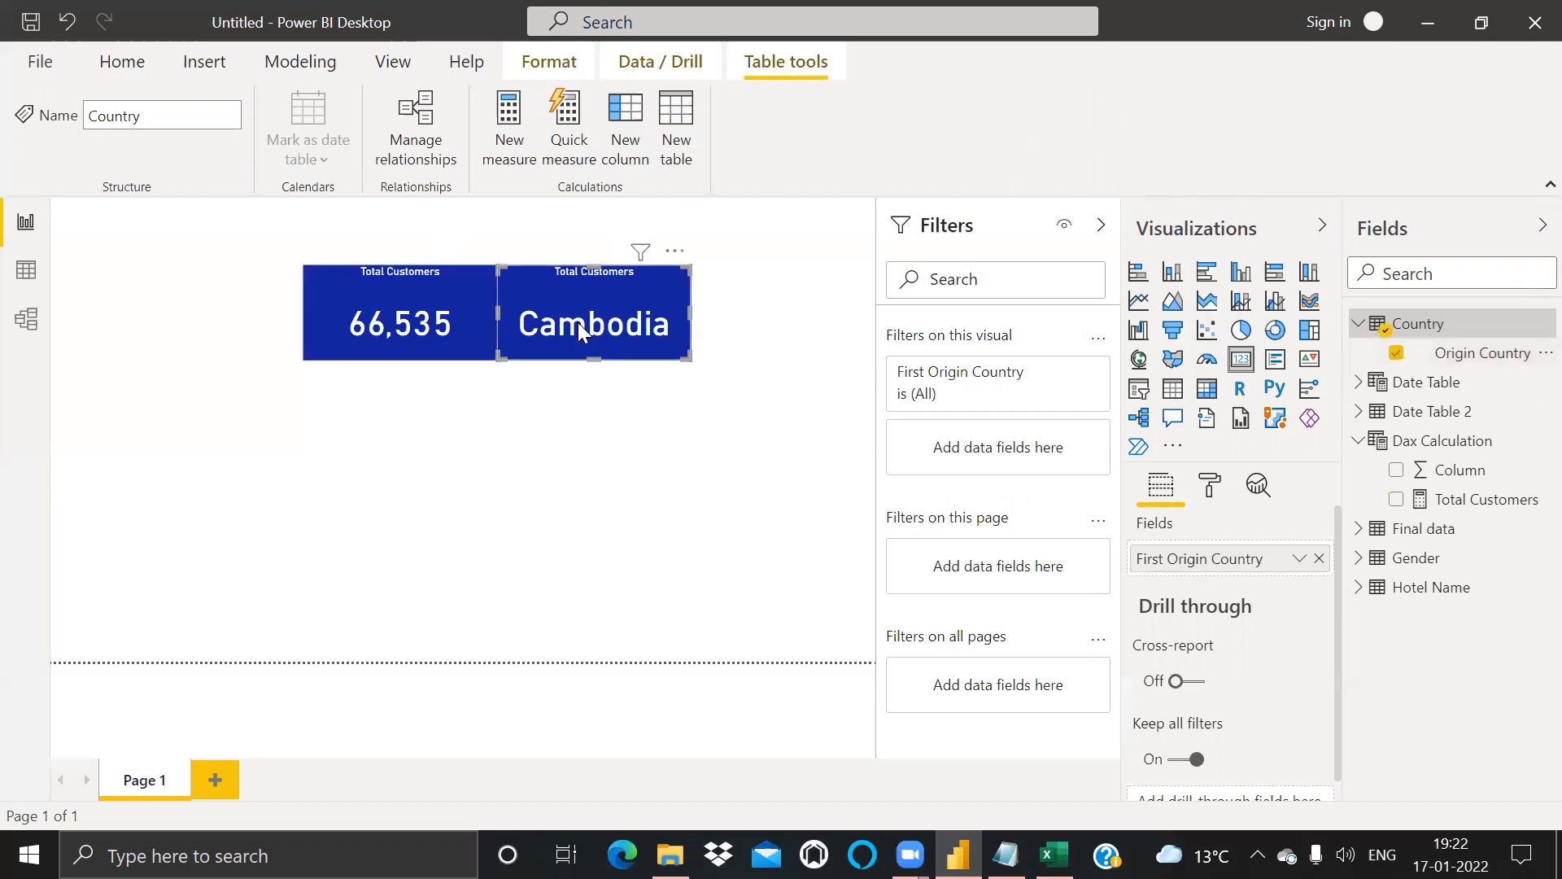
left_click(1299, 559)
left_click(1360, 733)
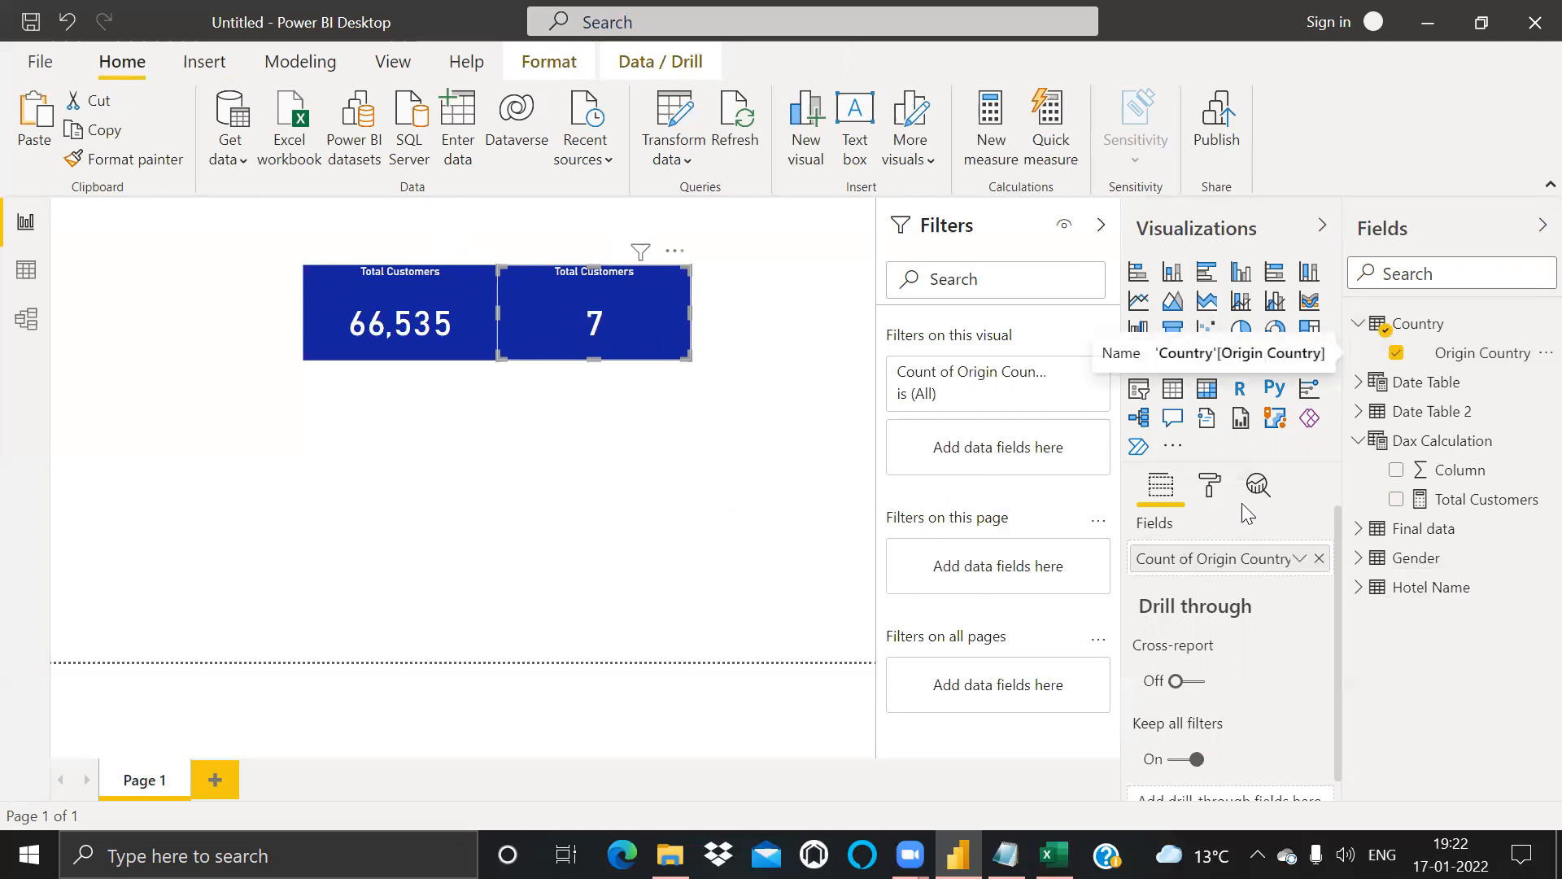
Step: Change the title text of the duplicated card showing the Origin Country count to "Total Country"
left_click(1210, 485)
scroll(1298, 603, "down", 2)
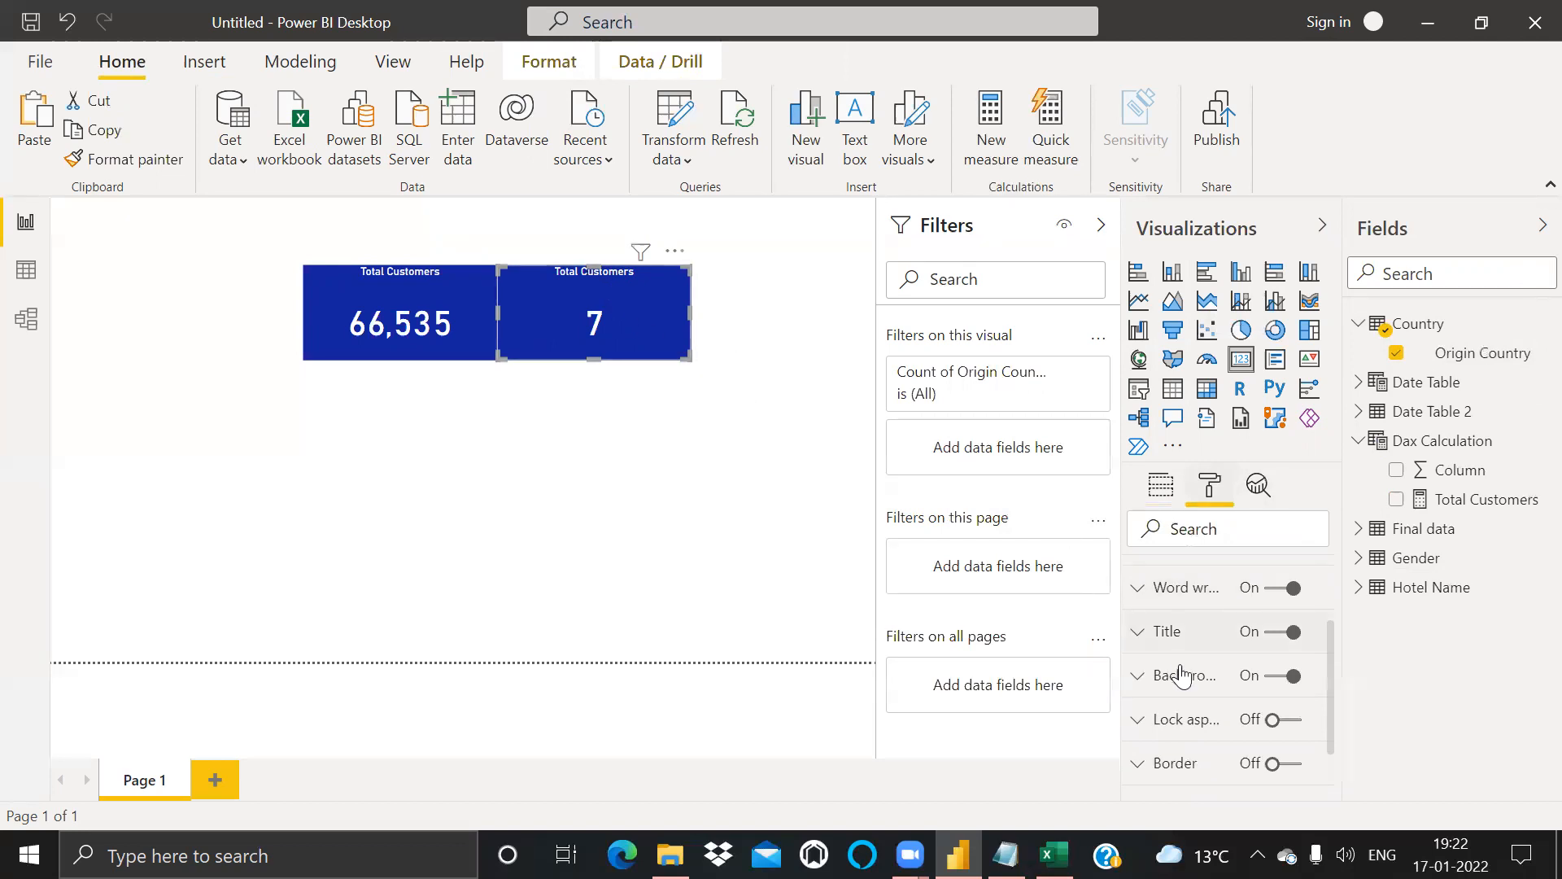
left_click(1140, 635)
left_click(1261, 702)
key("shift+Left")
key("shift+Left")
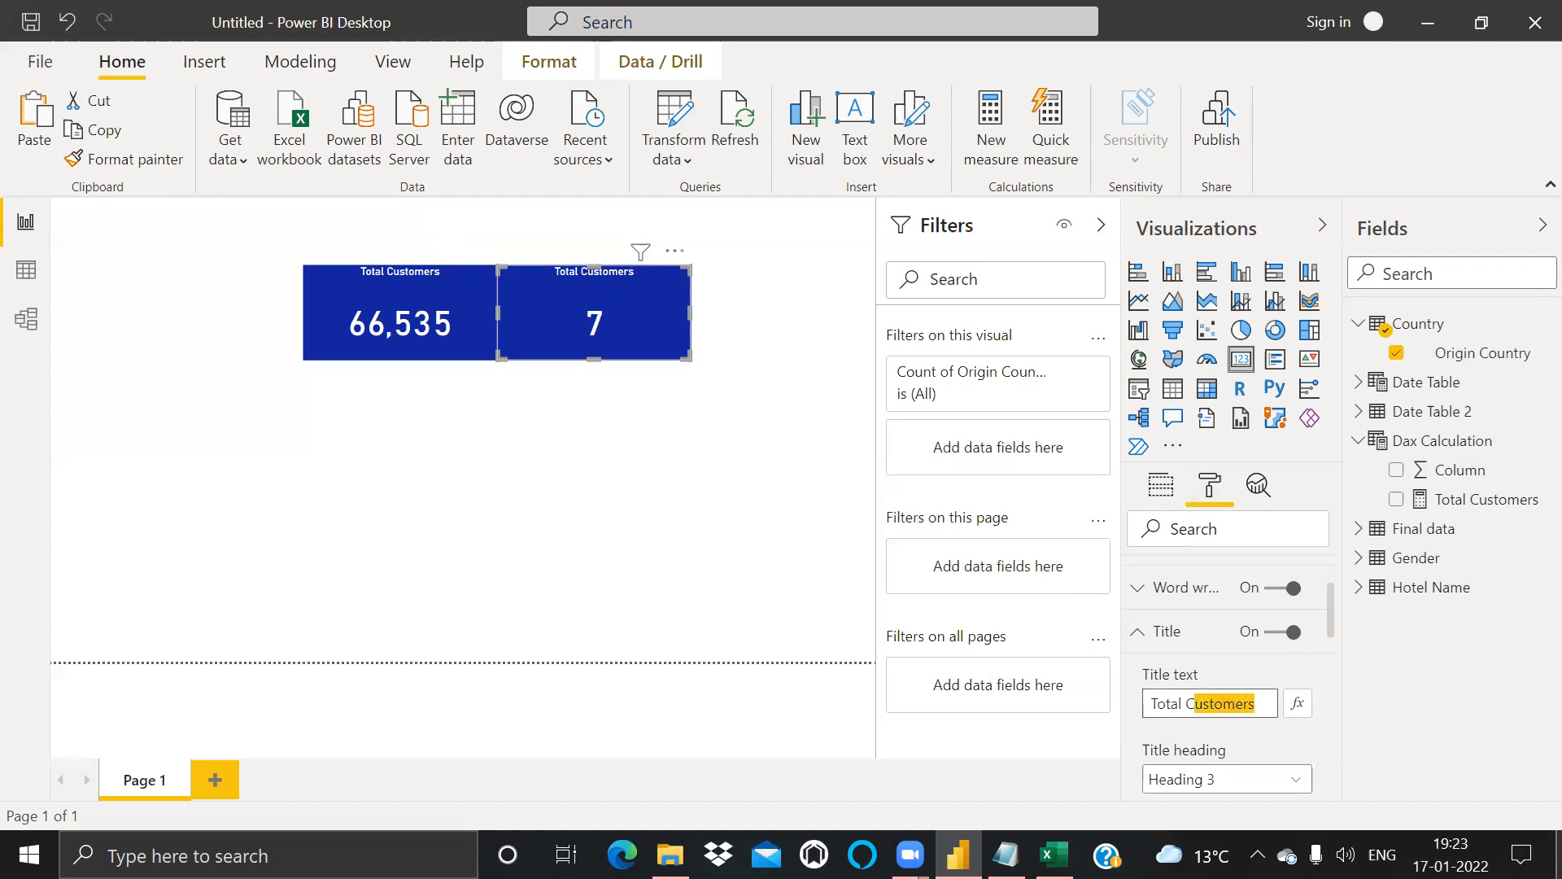
type("un")
type("oun")
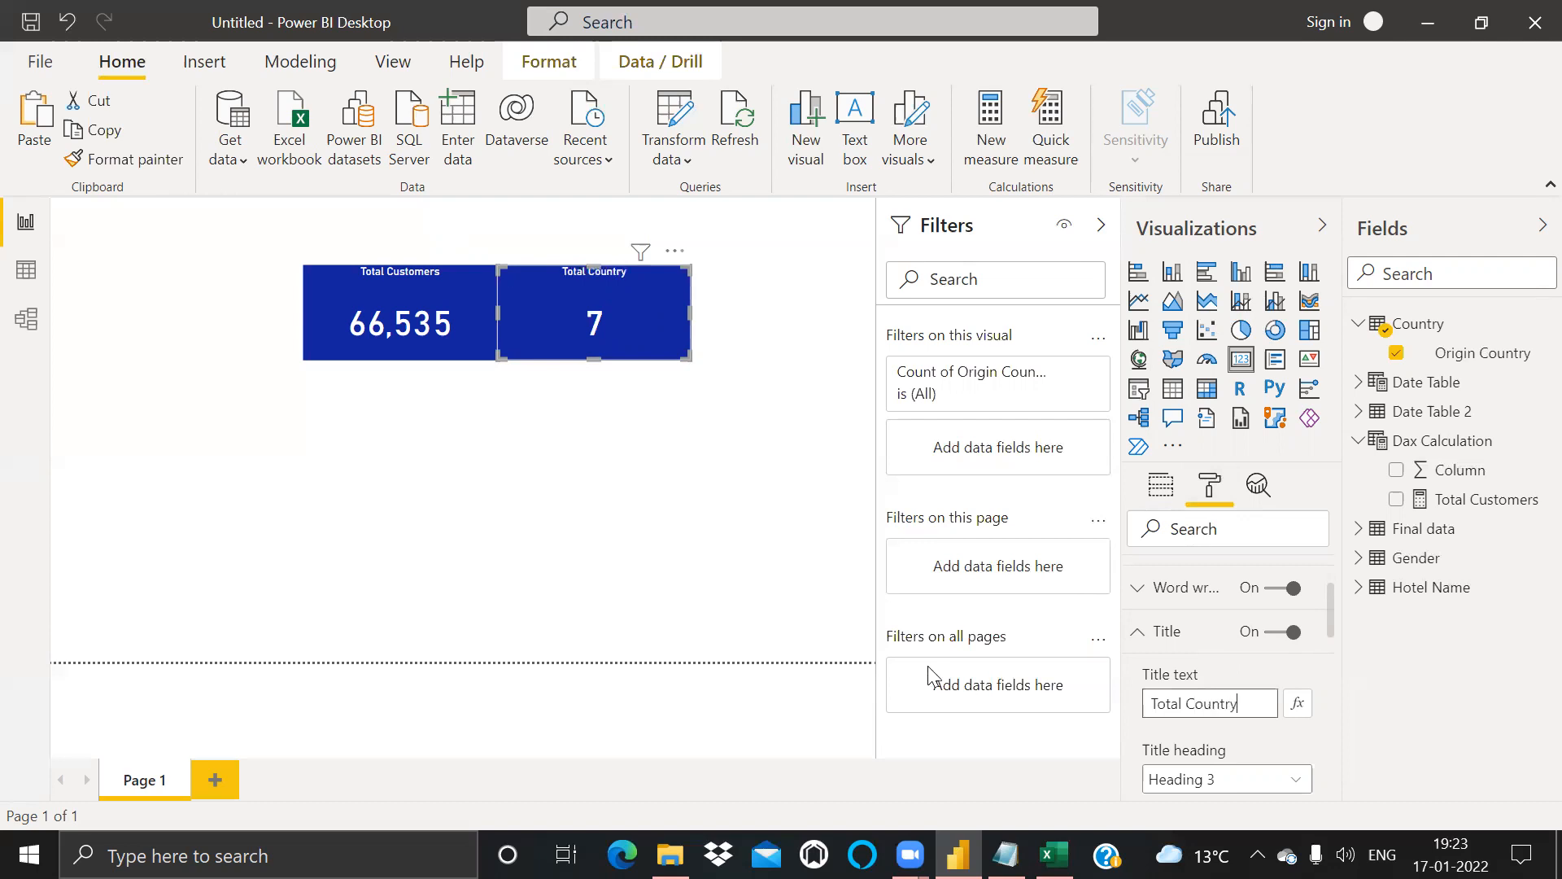
left_click(760, 586)
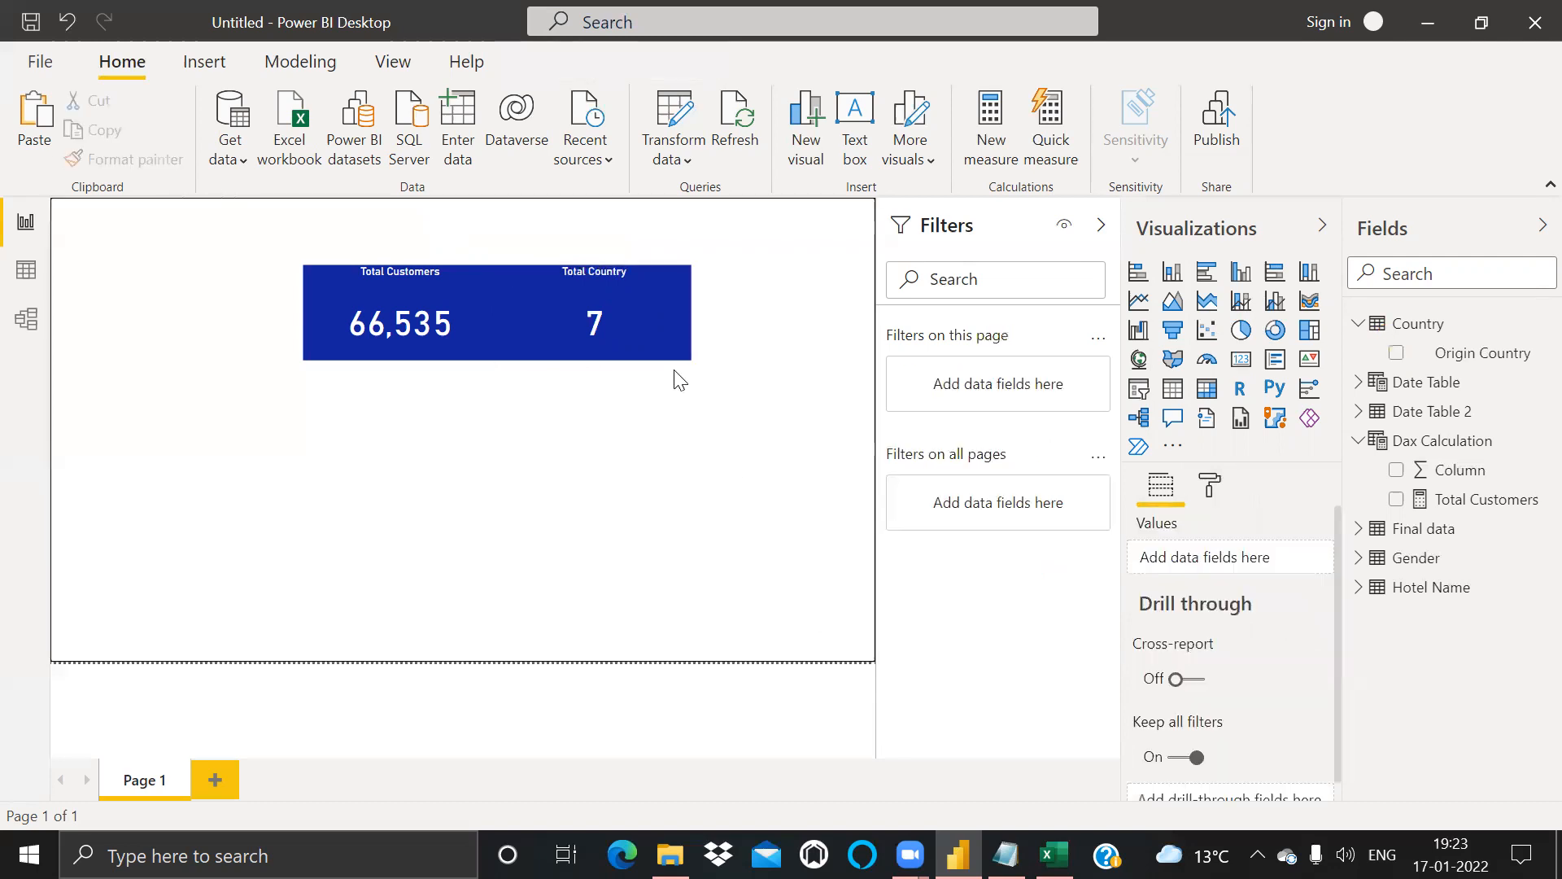
Step: Set the background color of the Total Country card to orange and deselect the card
left_click(662, 346)
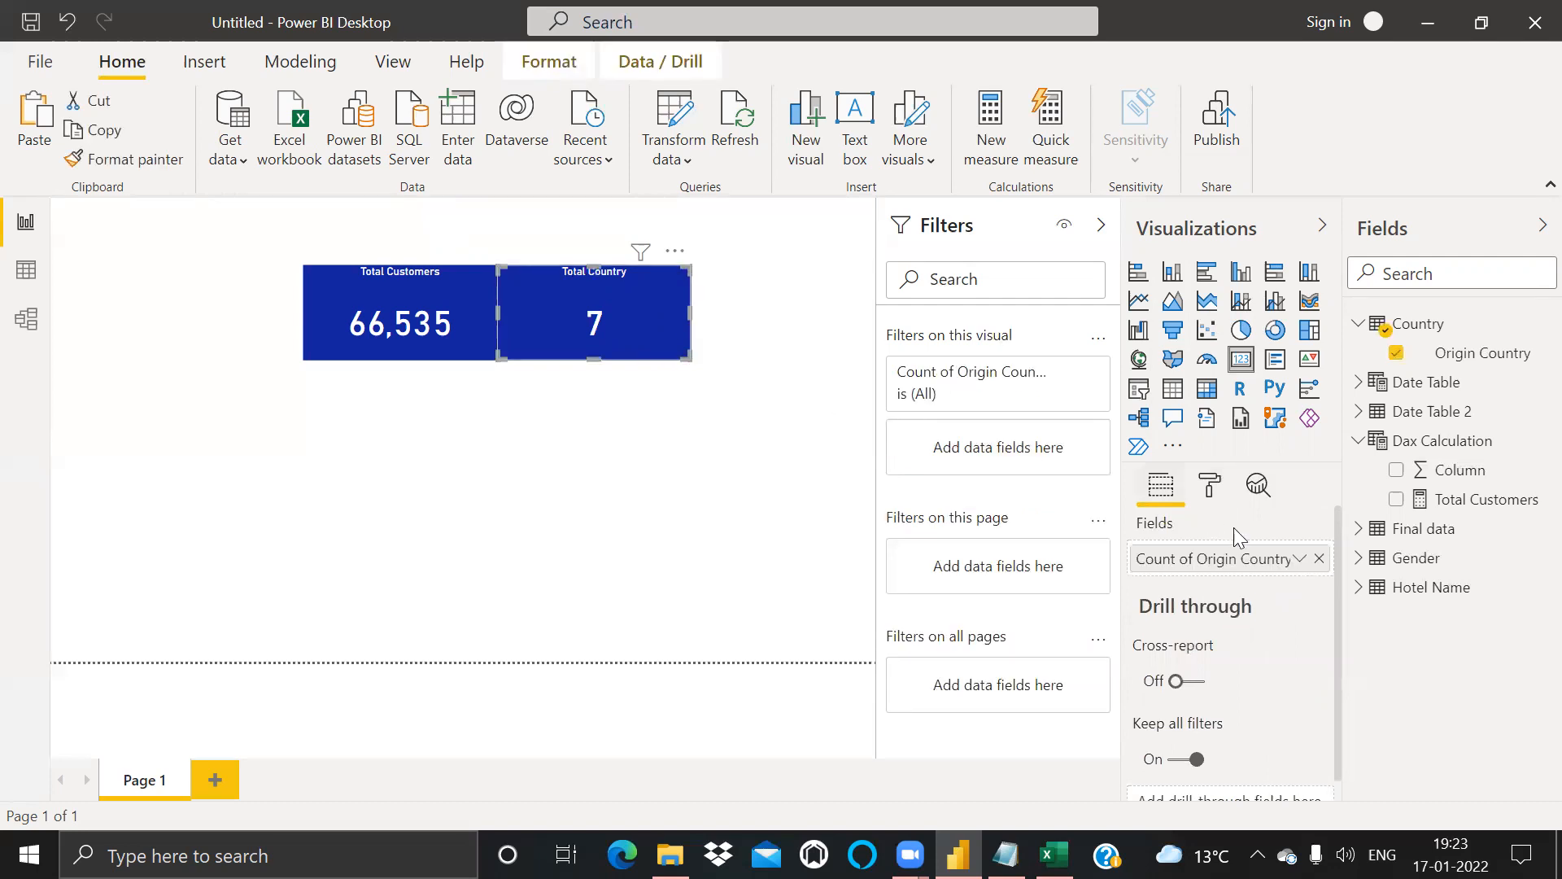
left_click(1221, 491)
left_click_drag(1331, 598, 1340, 694)
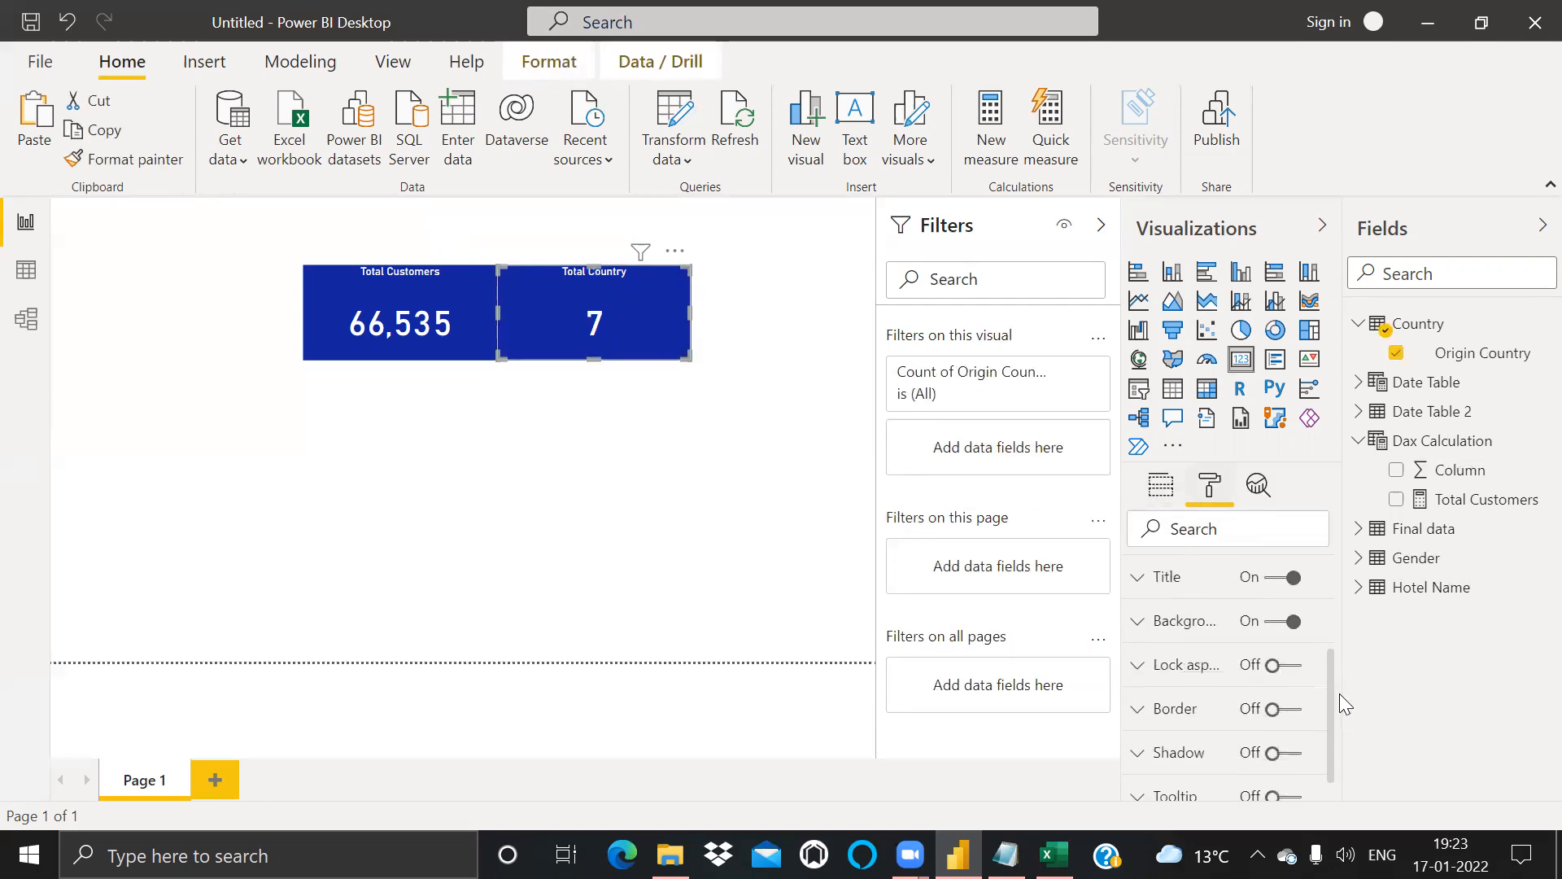
left_click(1139, 621)
left_click(1192, 697)
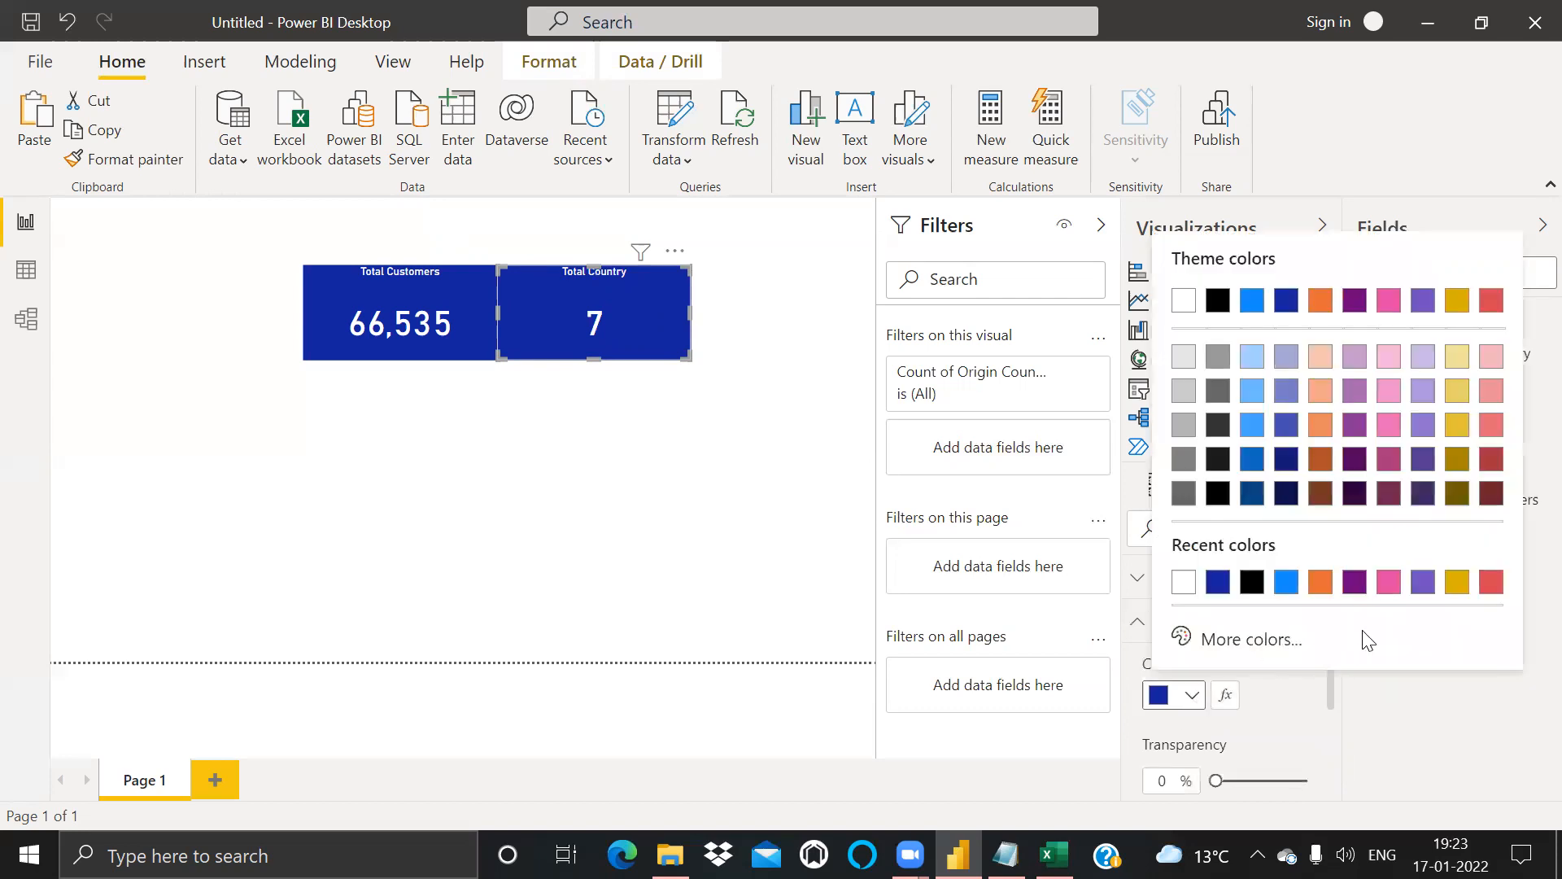
left_click(1457, 583)
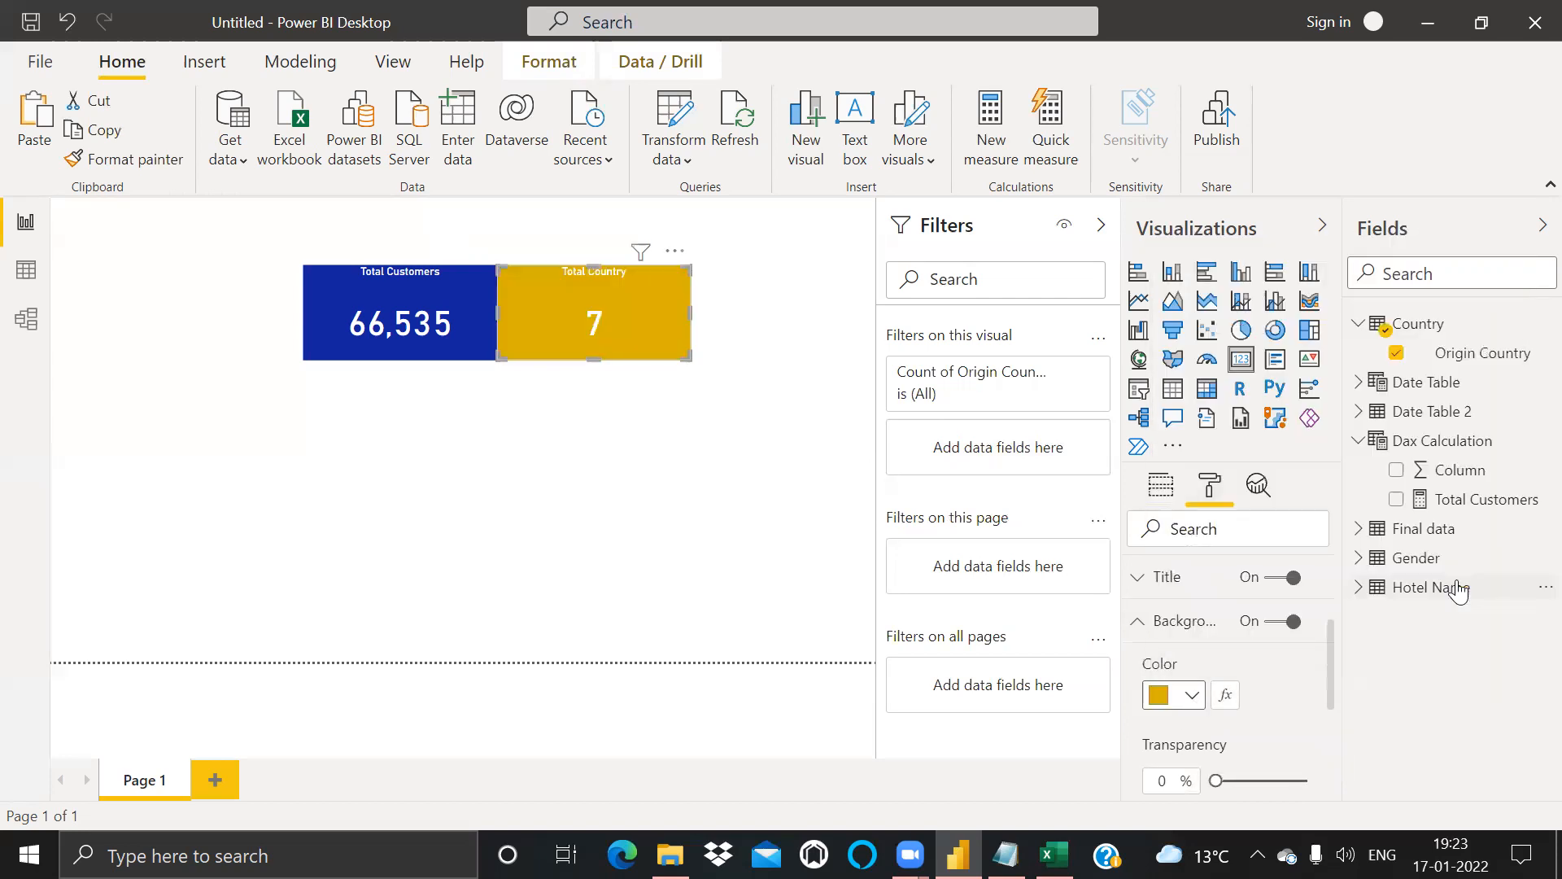
left_click(1193, 696)
left_click(1356, 584)
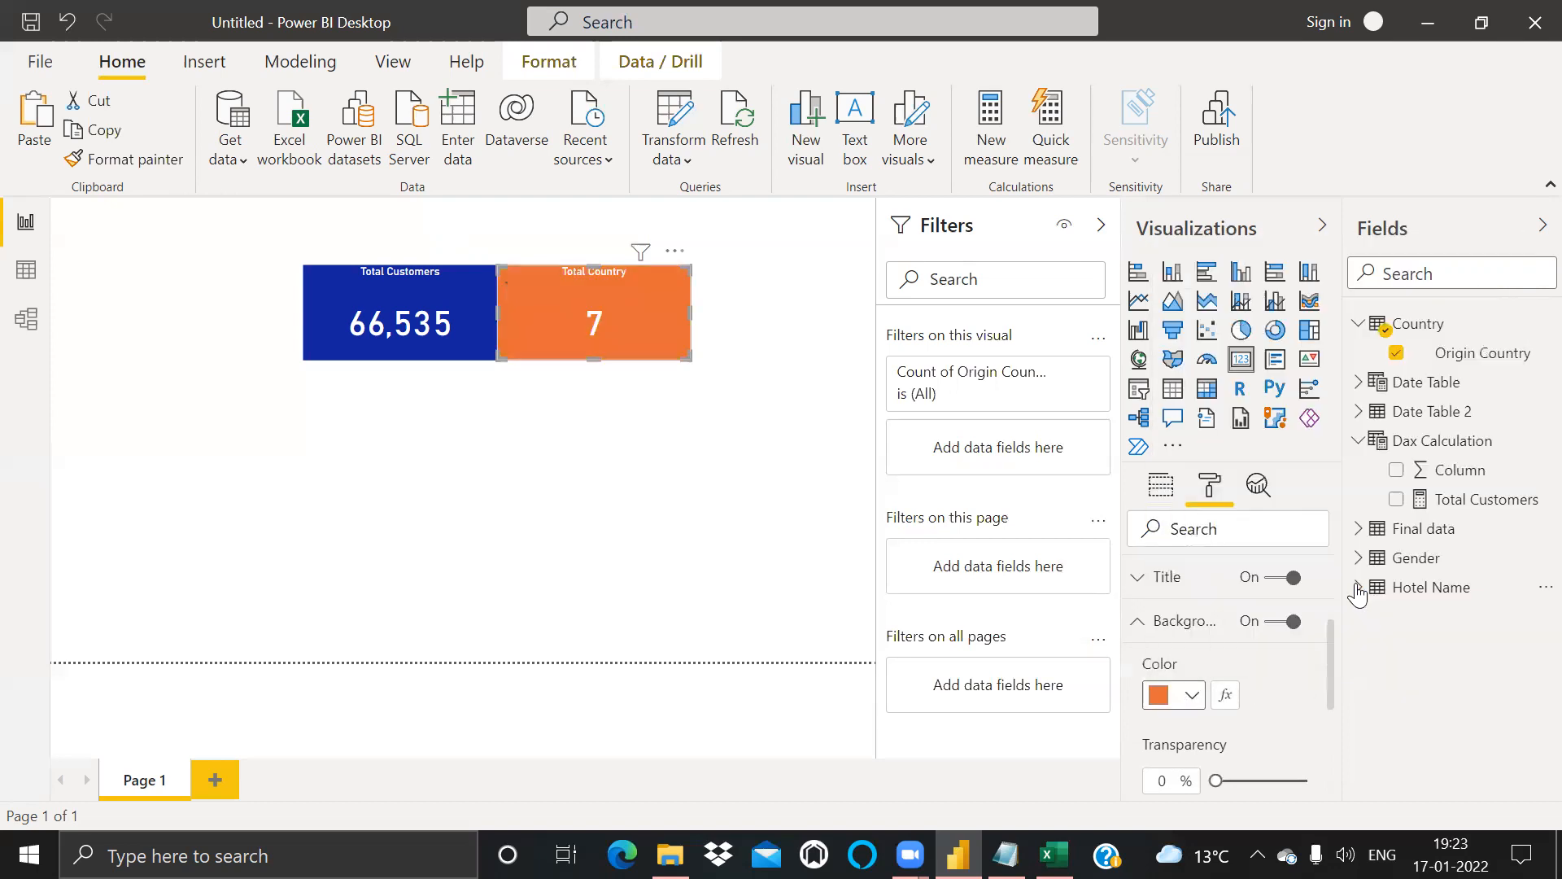
left_click(765, 474)
Step: Duplicate the Total Country card and place the copy beside the original, against the page's right edge and aligned along the top
left_click(636, 325)
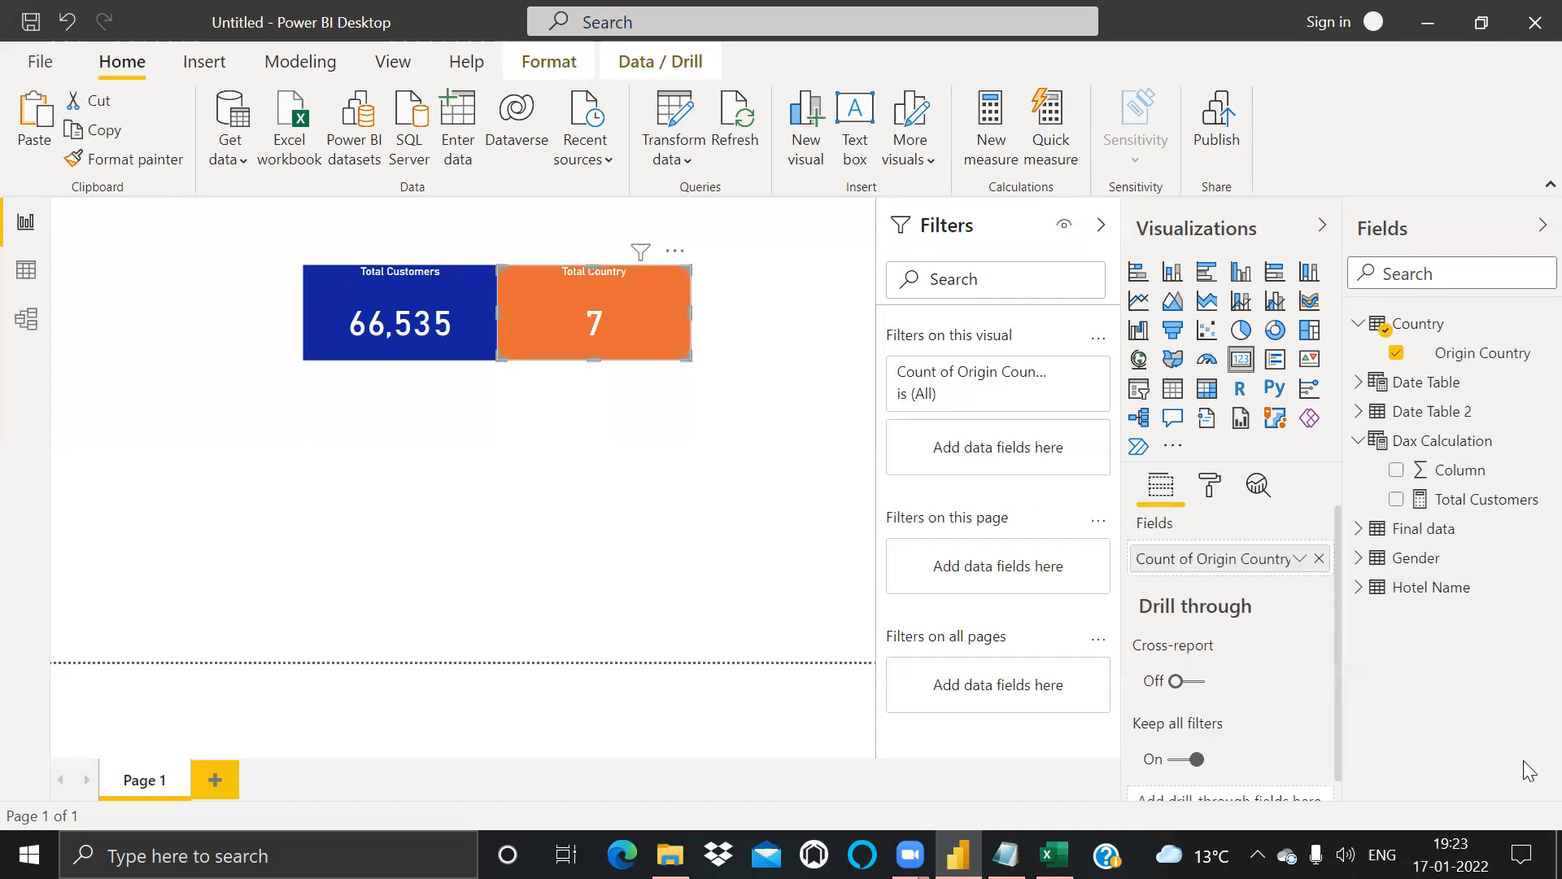
key("ctrl+c")
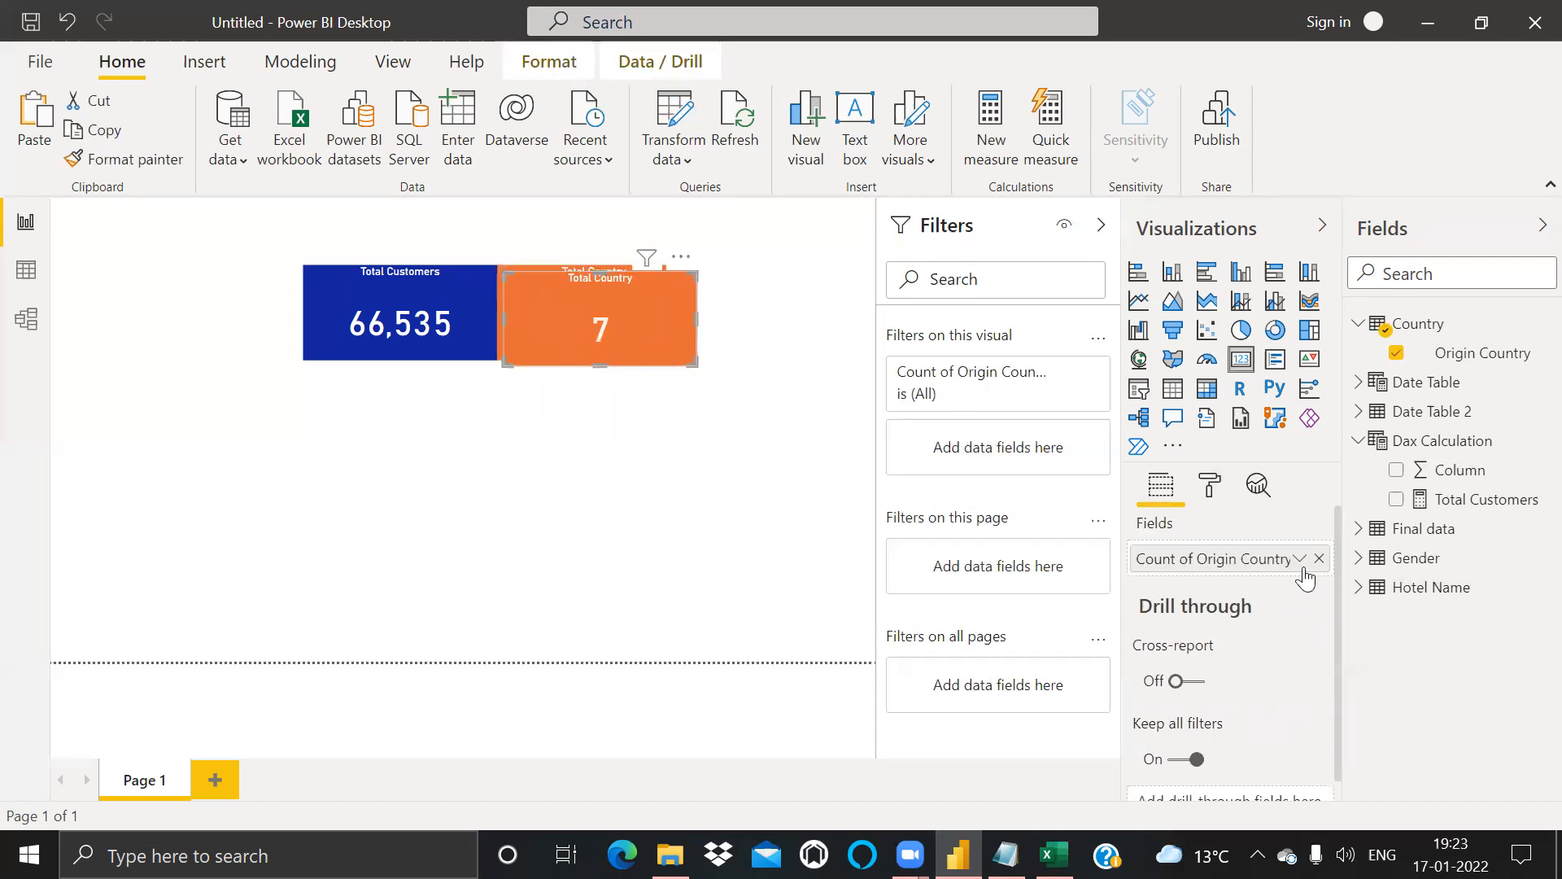
key("ctrl+v")
left_click_drag(810, 310, 861, 298)
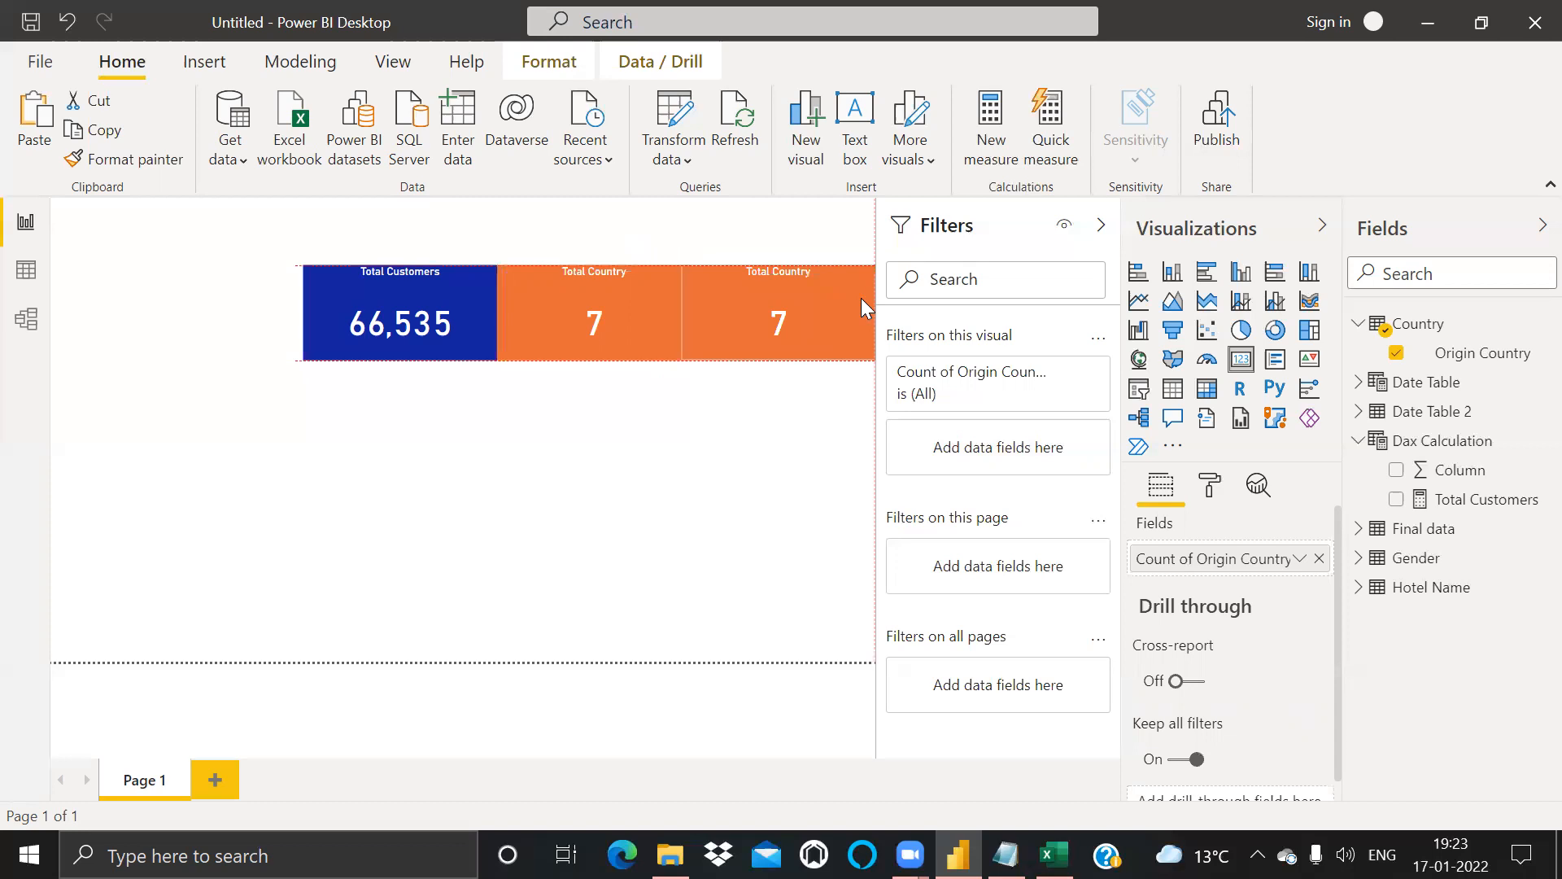
Step: Nudge the original Total Country card slightly left, away from its copy
left_click(484, 318)
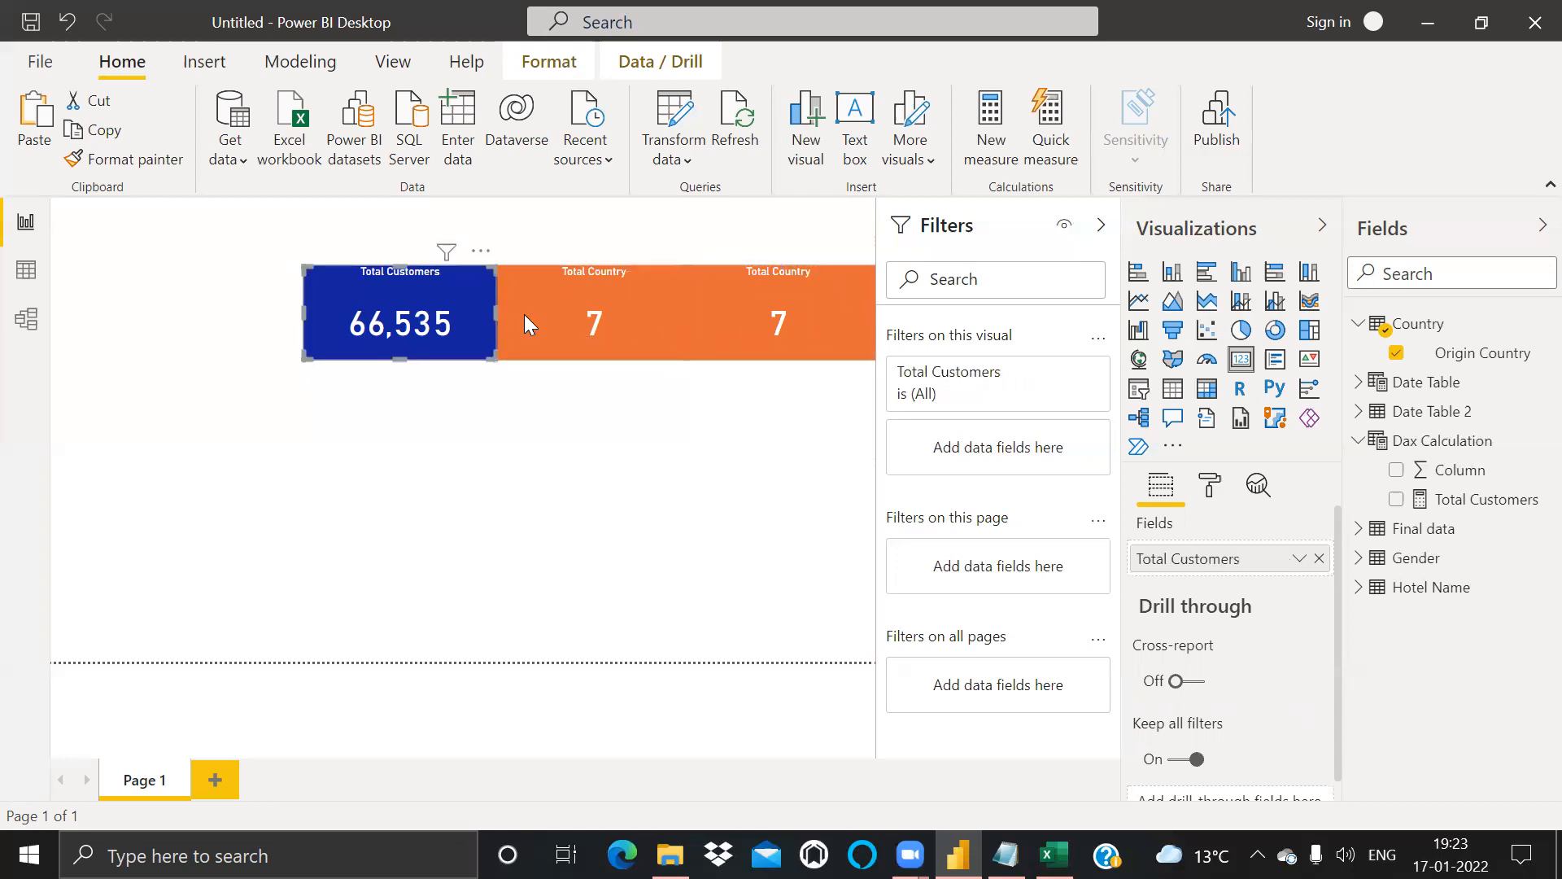
left_click(573, 299)
key("Left")
key("Left")
key("Left")
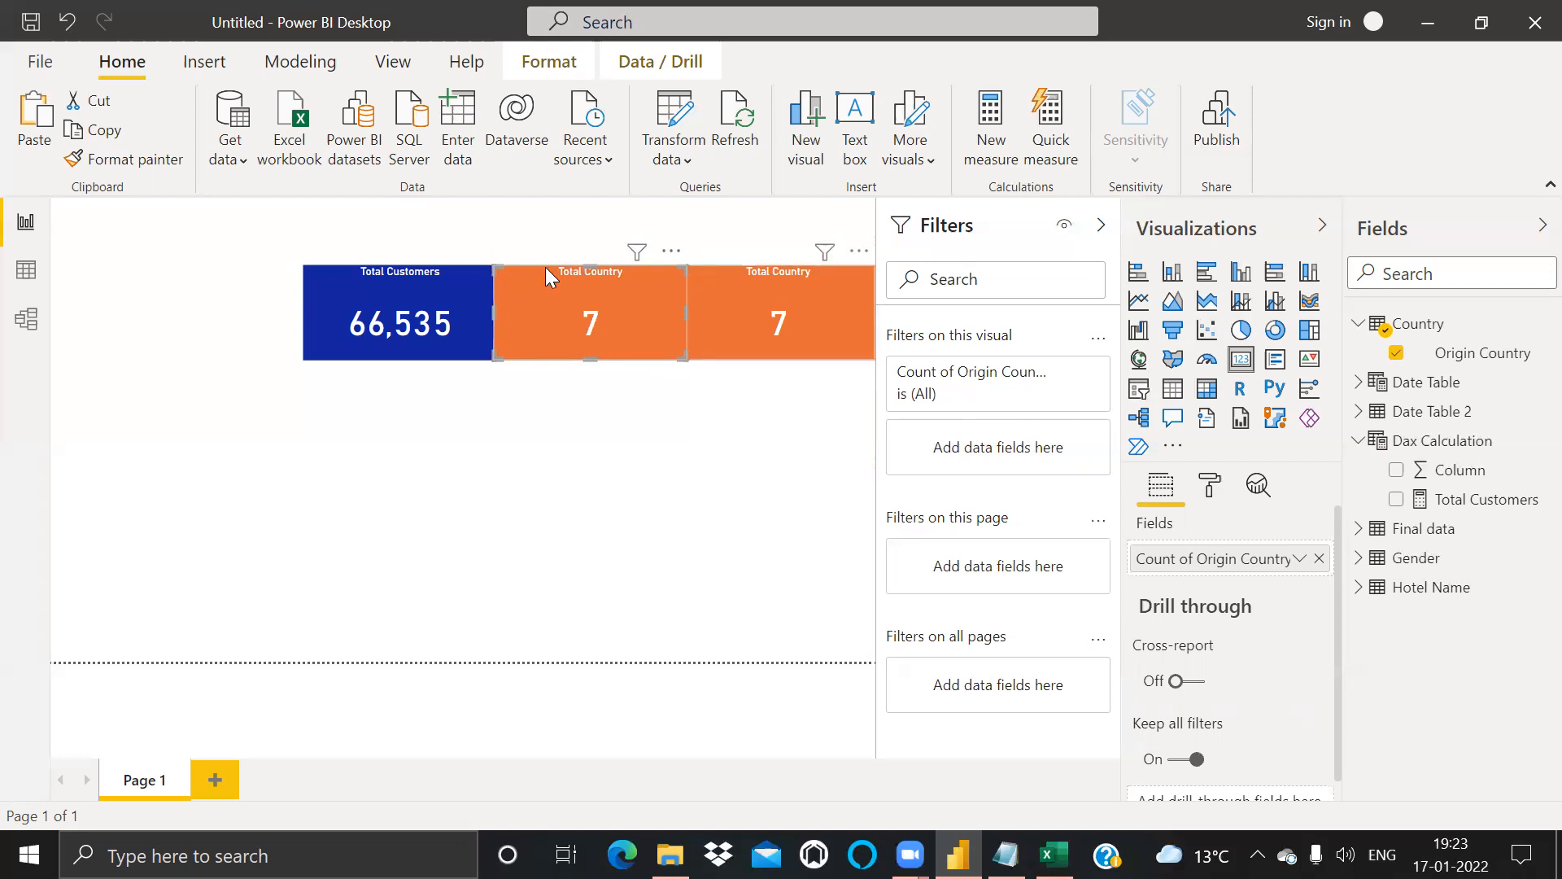
Step: Select the Total Customers card and the original Total Country card together and shift both left to make room for the copy
left_click(442, 281)
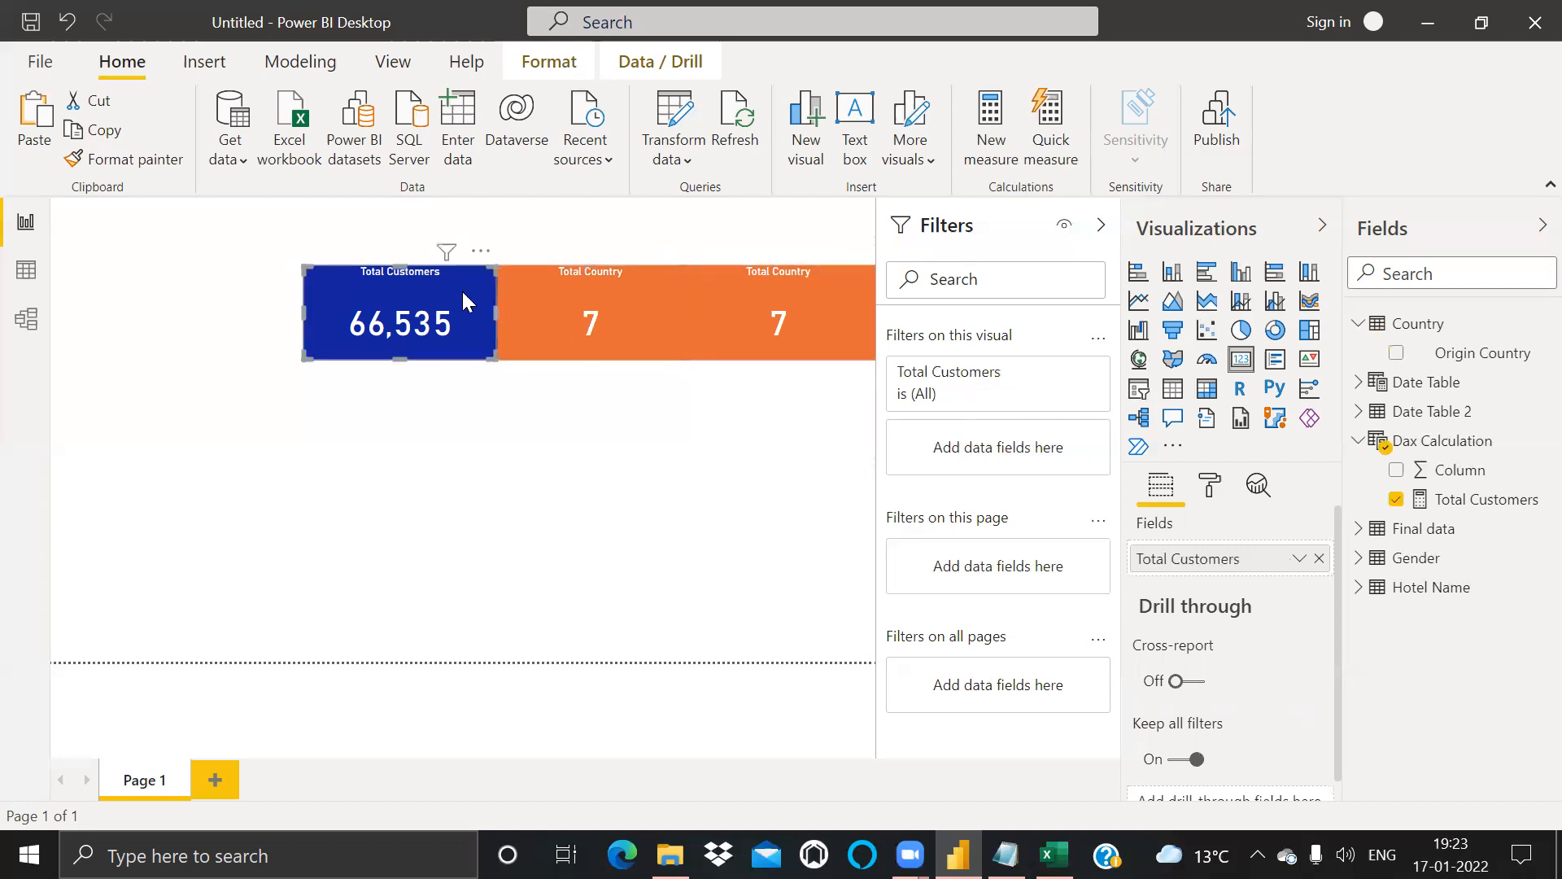
left_click(649, 317)
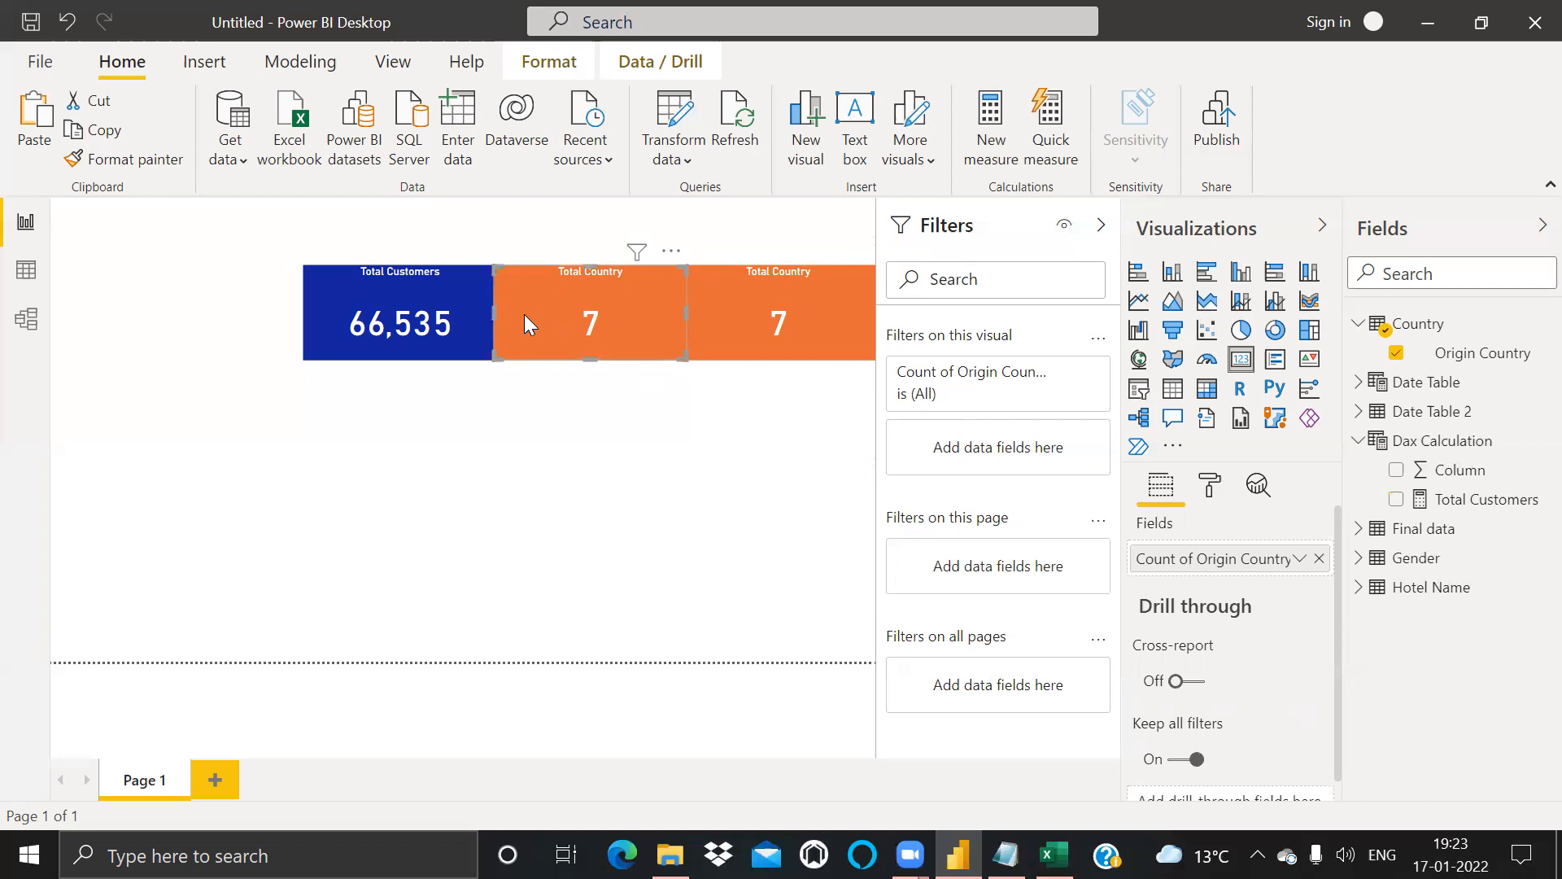
left_click(443, 291)
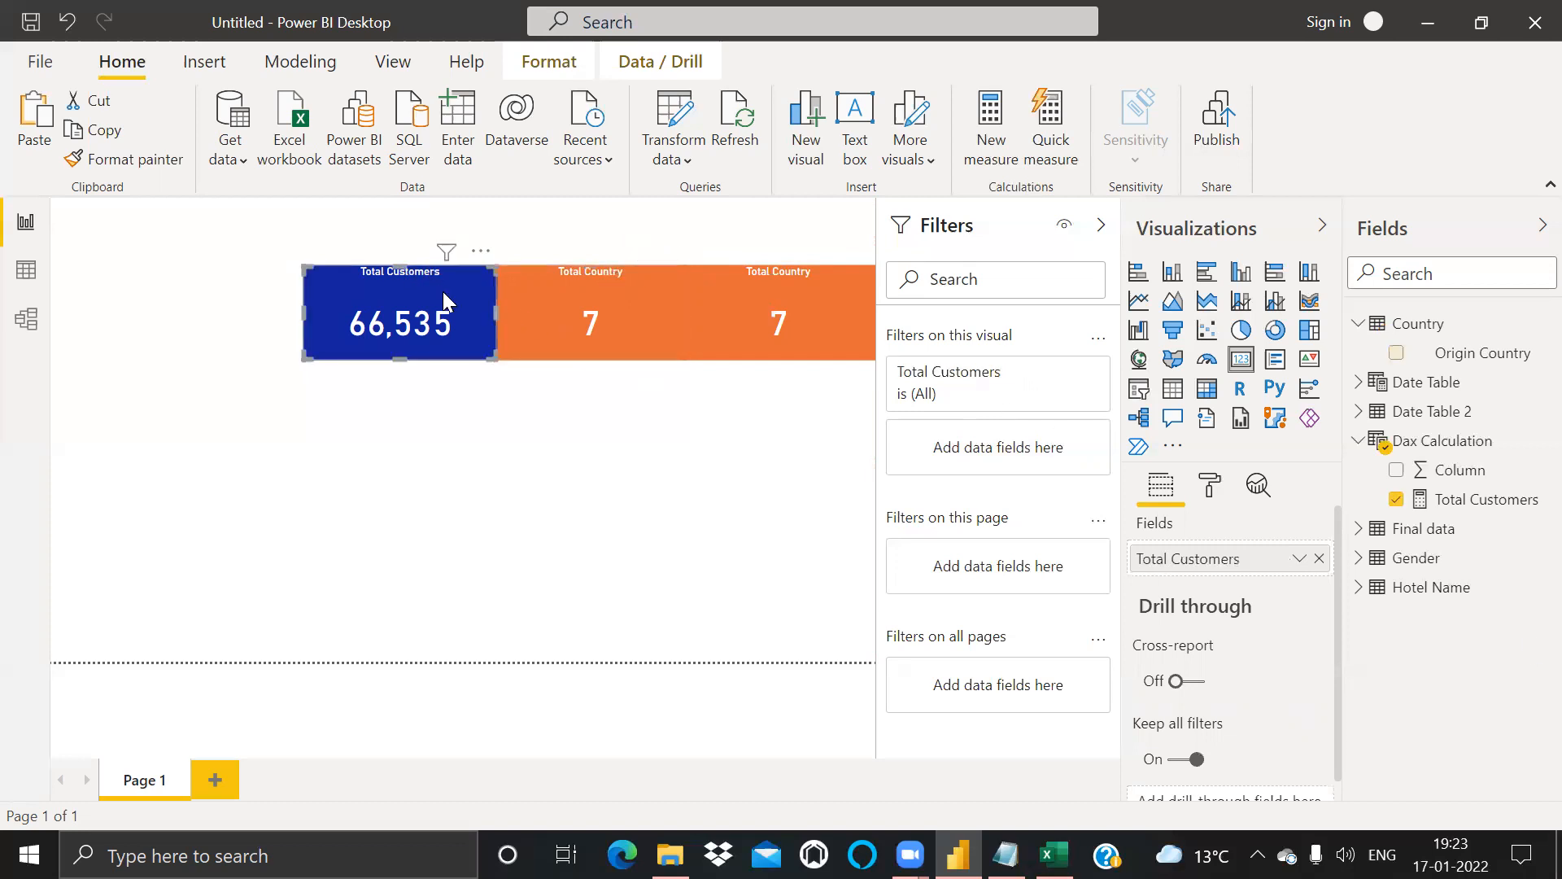
left_click(570, 299, "ctrl")
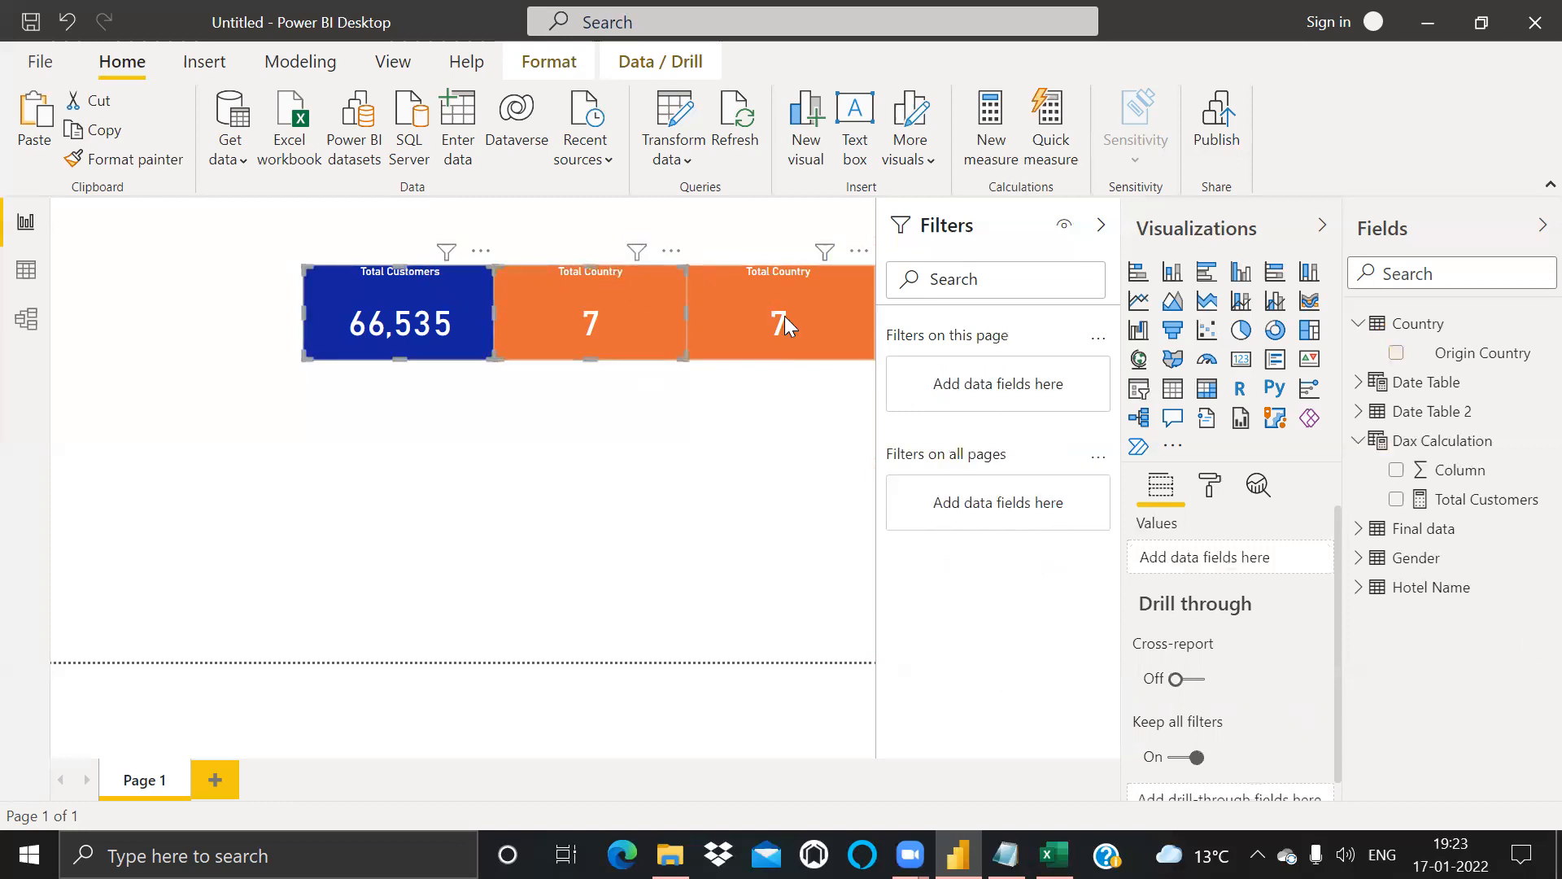
key("Left")
key("Left")
key("Left")
key("Left")
key("Left")
key("Left")
key("Left")
key("Left")
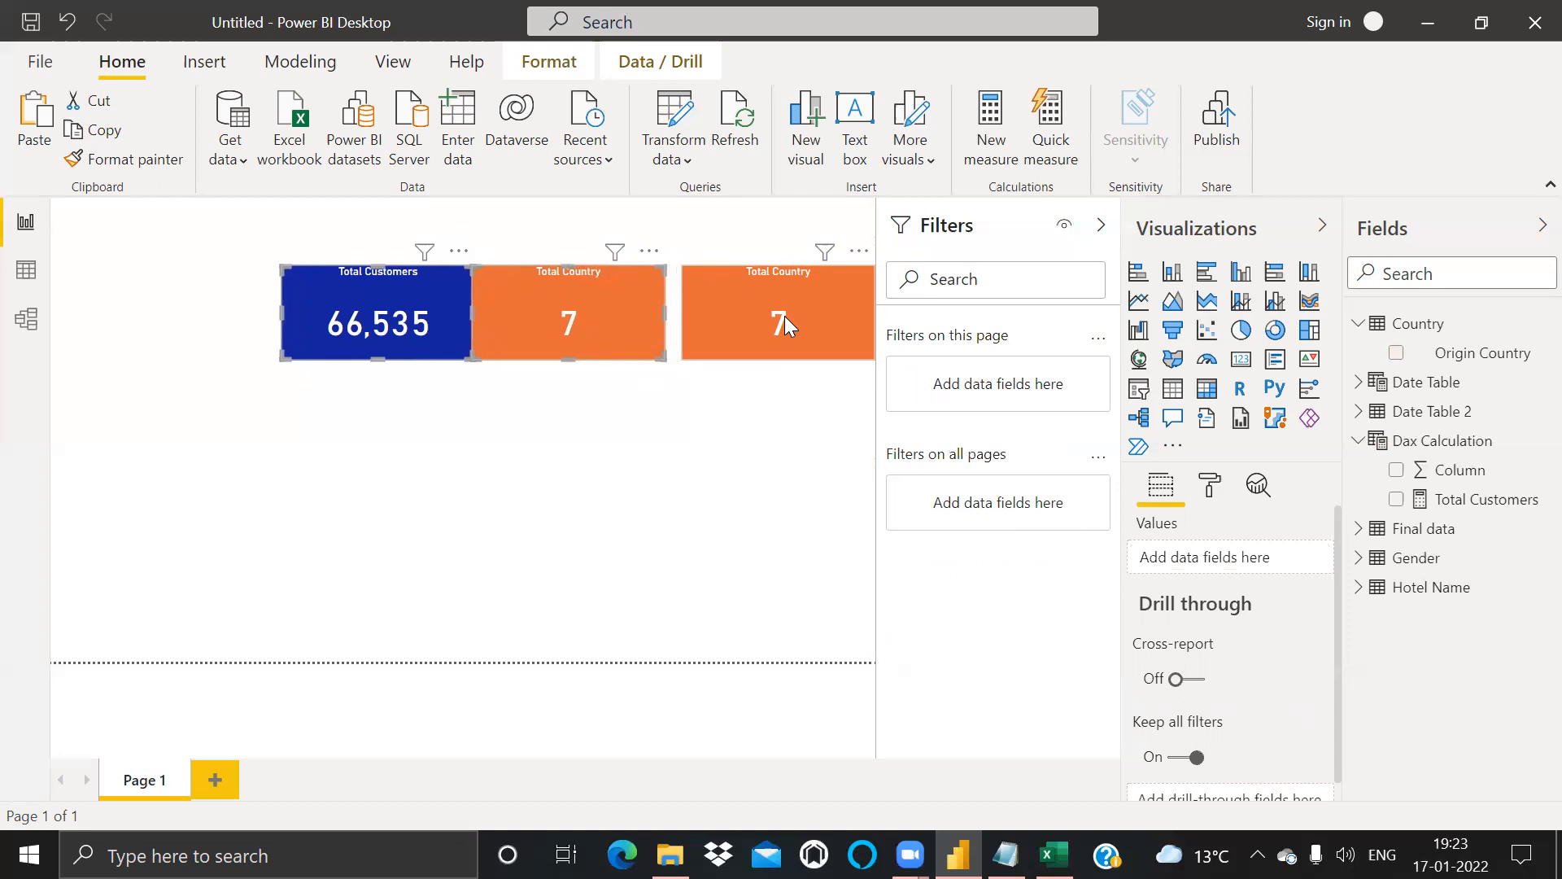
Step: Reposition the three cards individually so they sit edge to edge in one row inside the page
mouse_move(565, 290)
left_mouse_down()
mouse_move(609, 289)
mouse_move(539, 288)
left_mouse_up()
left_click(544, 330)
left_click(547, 328)
left_click(513, 290)
left_click(726, 294)
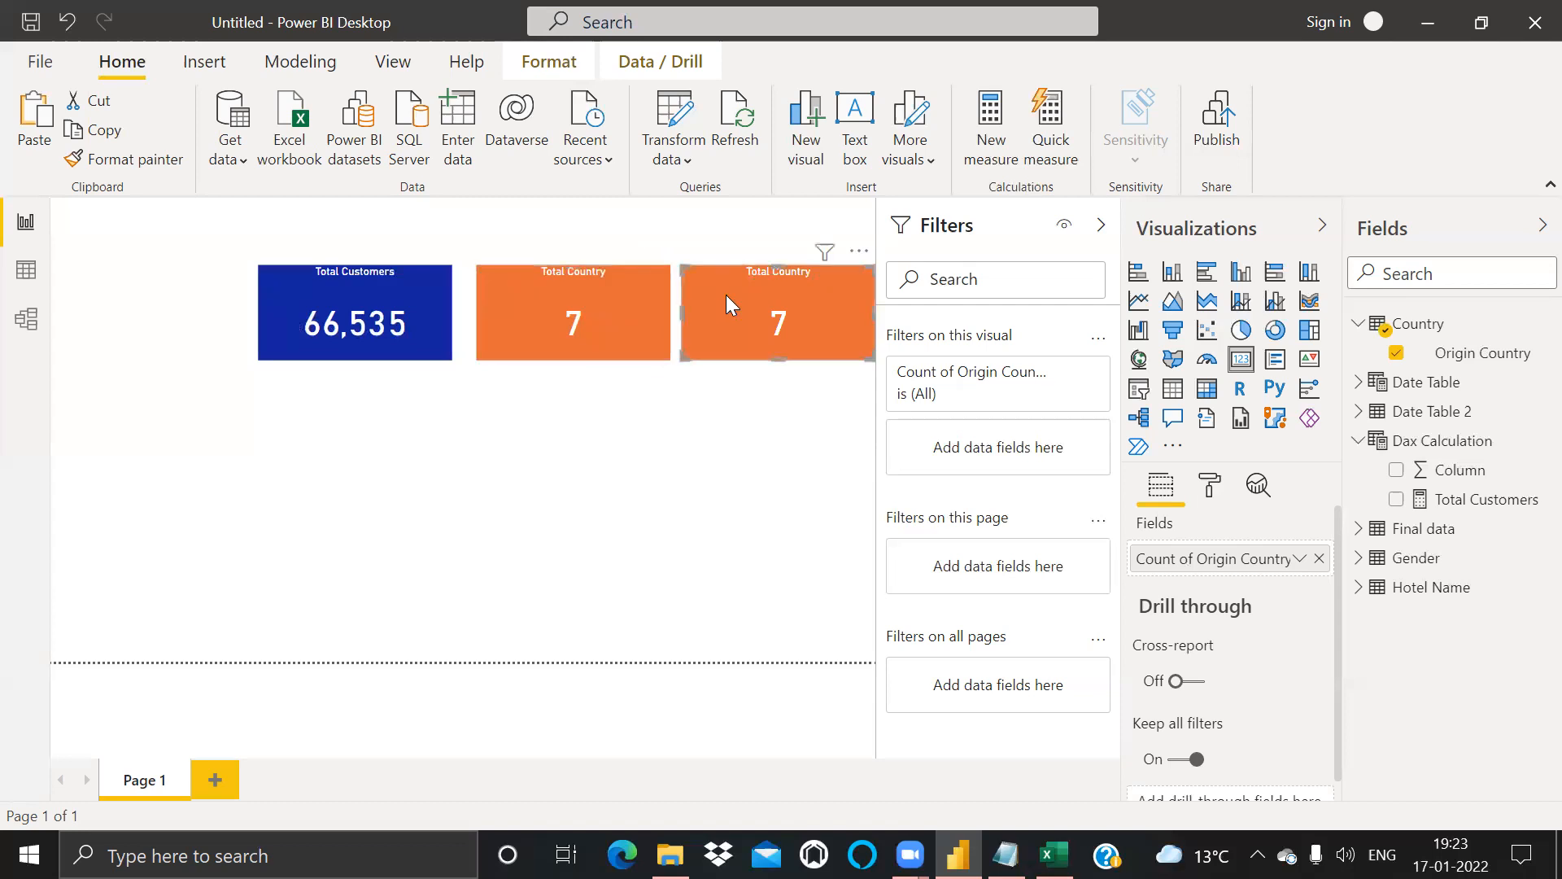
left_click_drag(726, 294, 716, 296)
left_click(416, 298)
left_click_drag(413, 286, 437, 285)
left_click(559, 470)
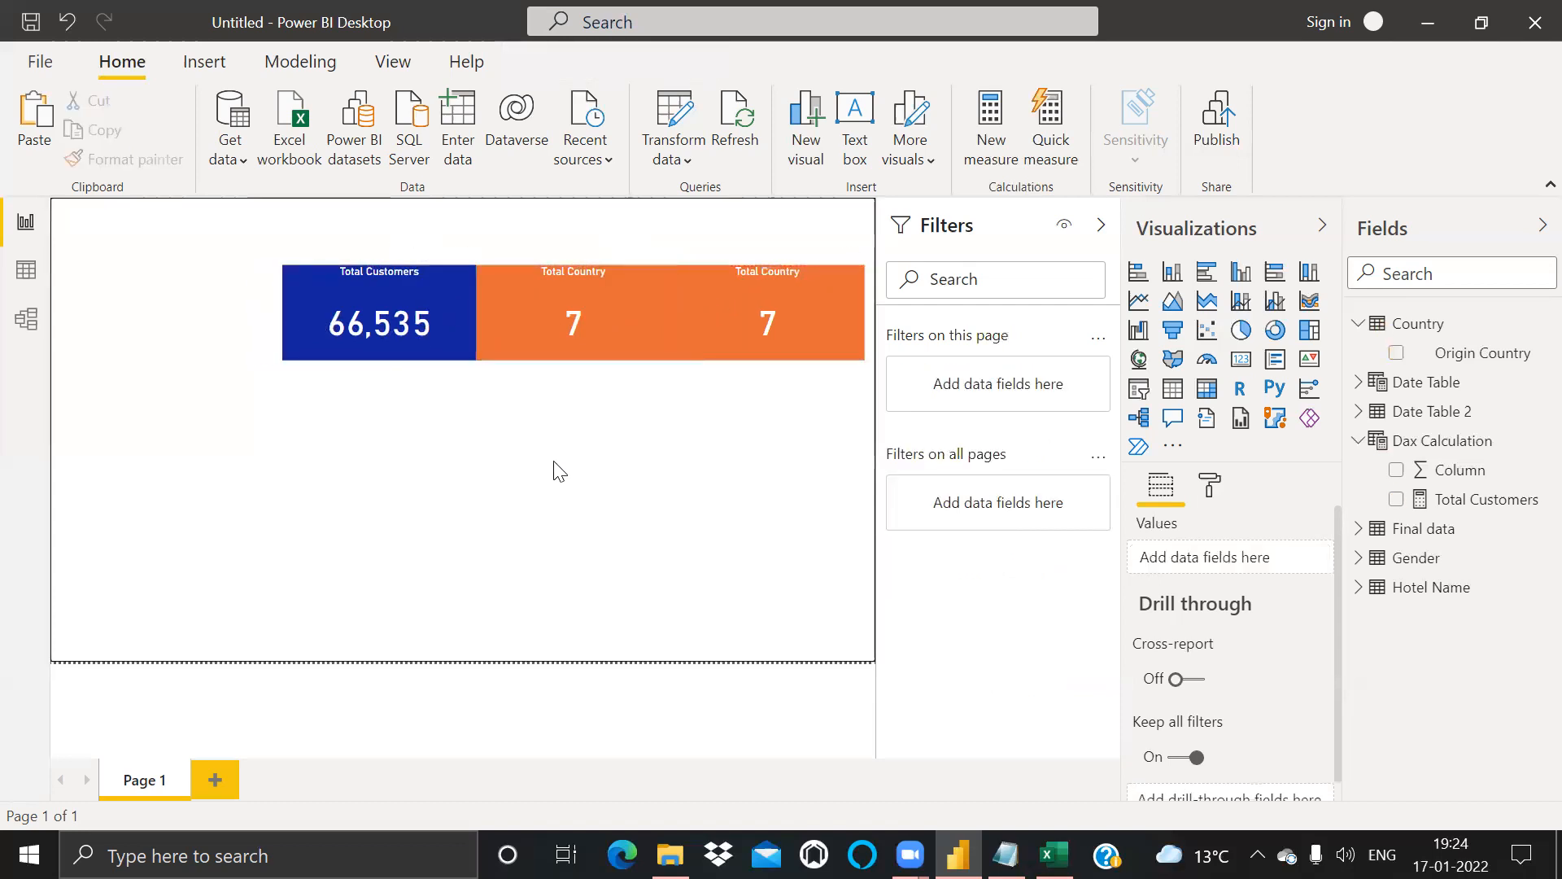
Step: Replace the third card's field with Hotel Name from the Hotel Name table, summarized as a count
left_click(725, 337)
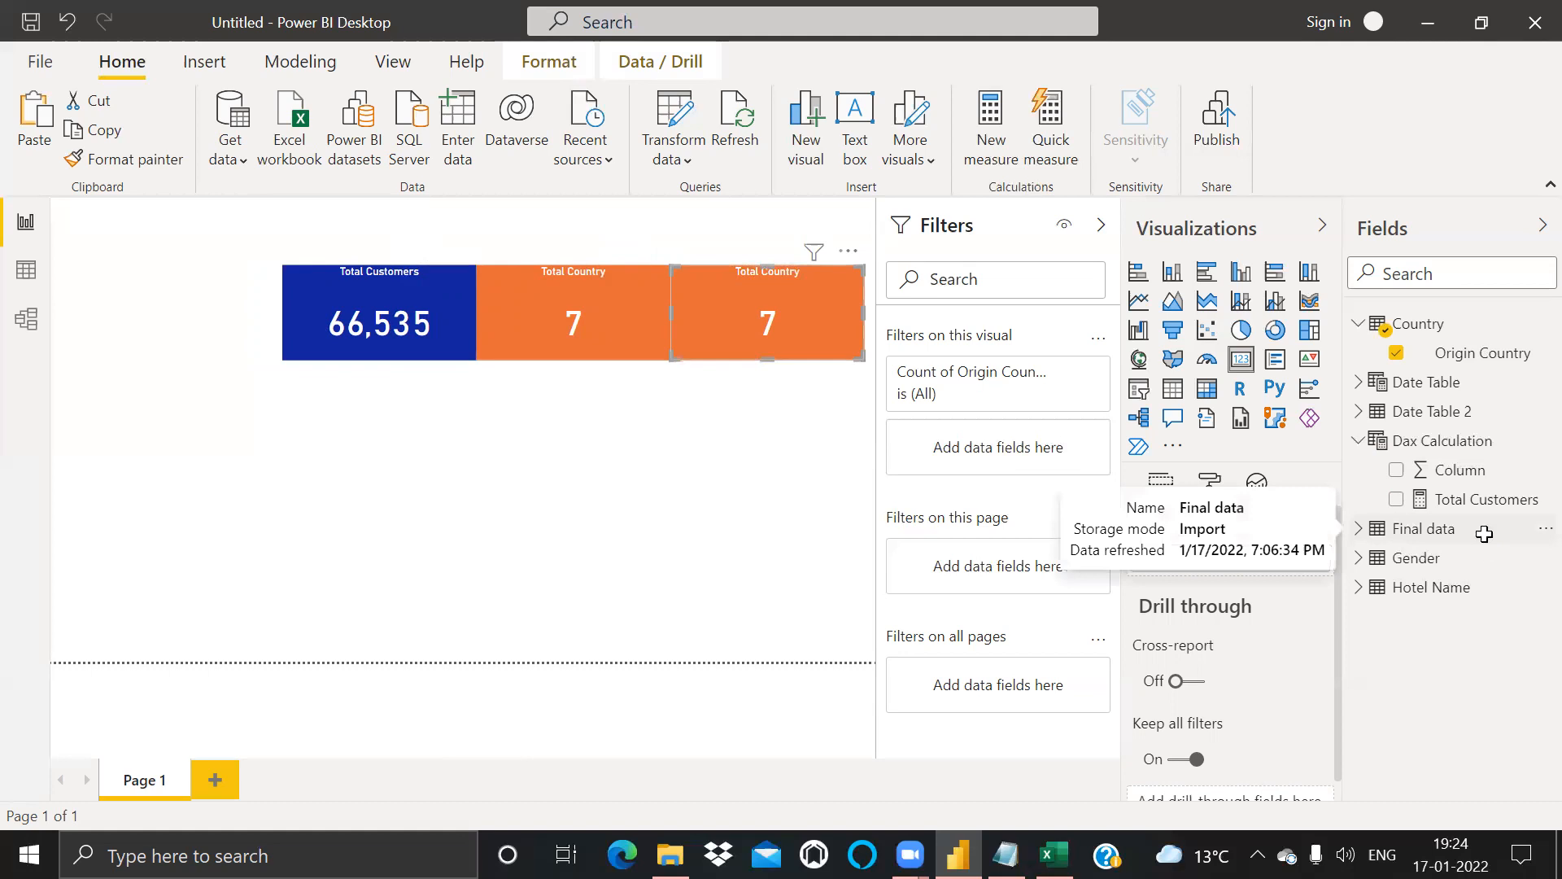
key("alt+Tab")
key("alt+Tab")
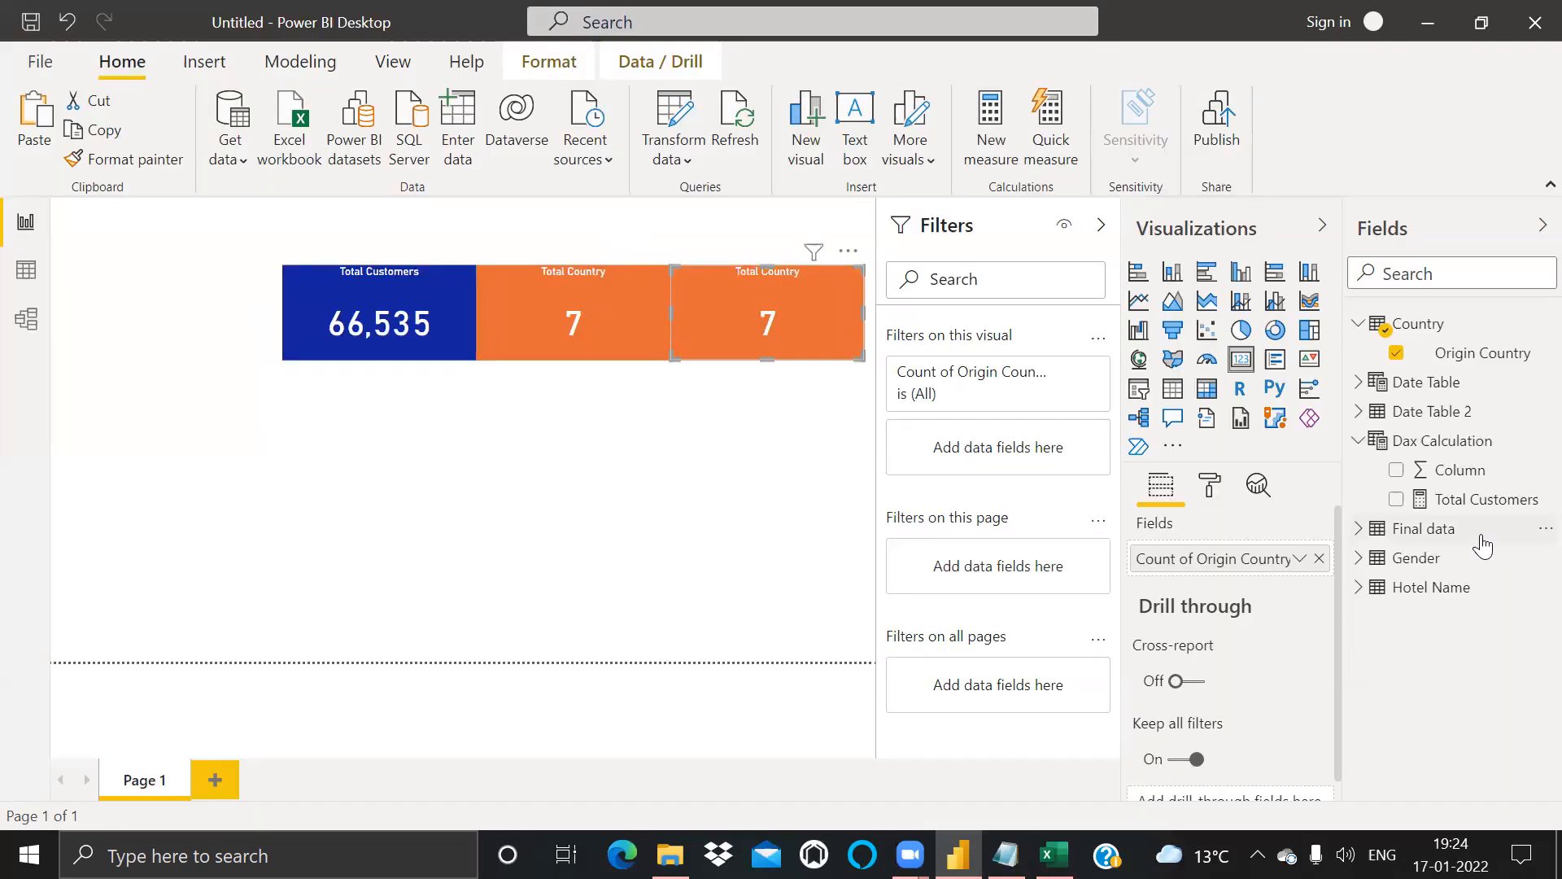
left_click(1358, 324)
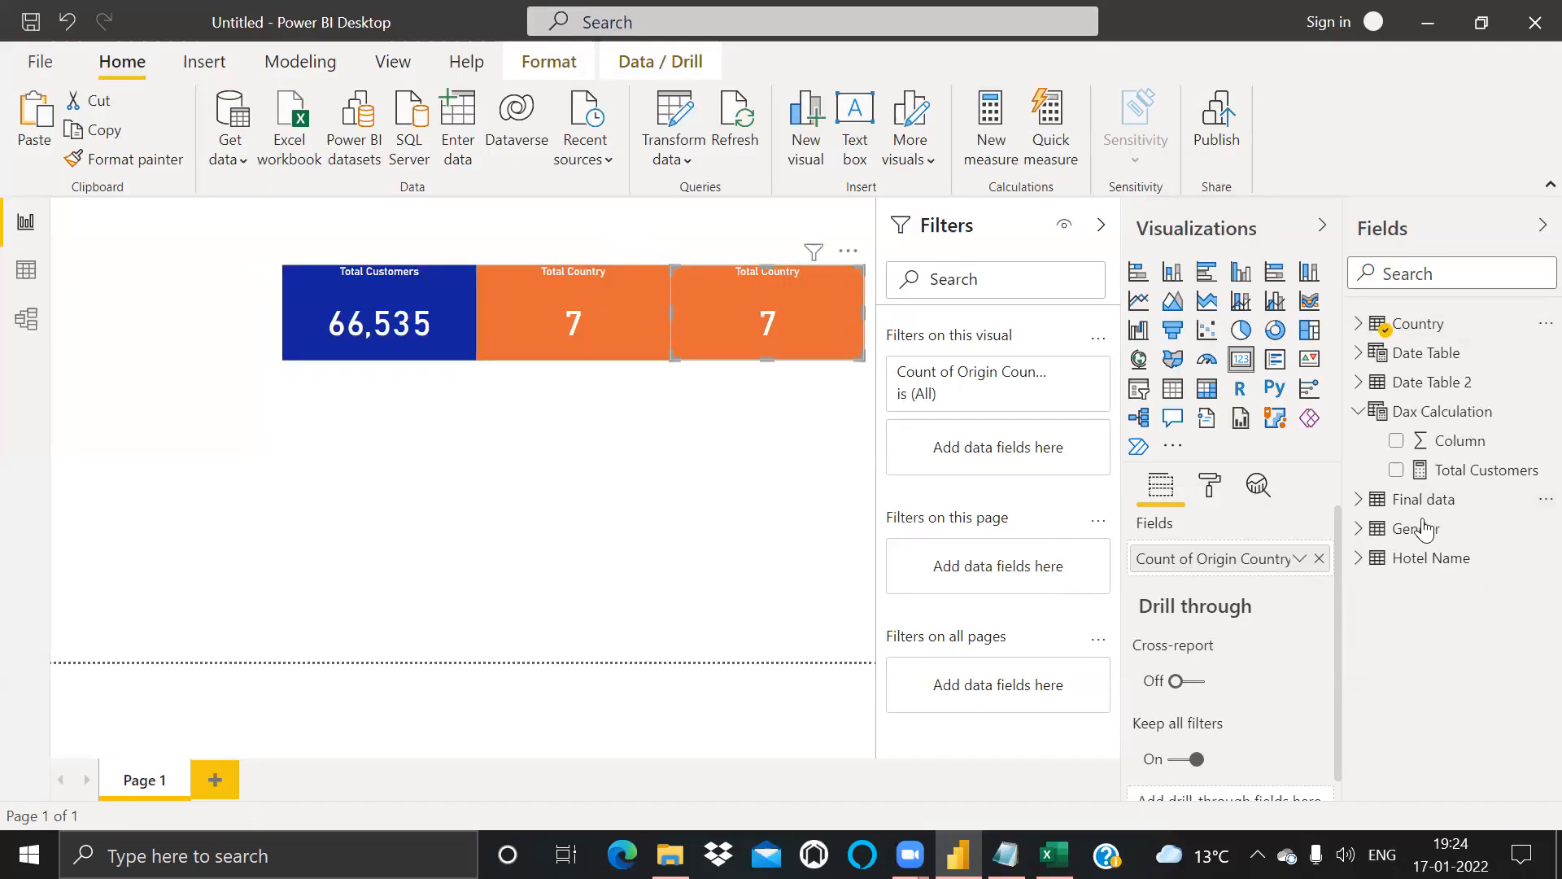
left_click(1361, 561)
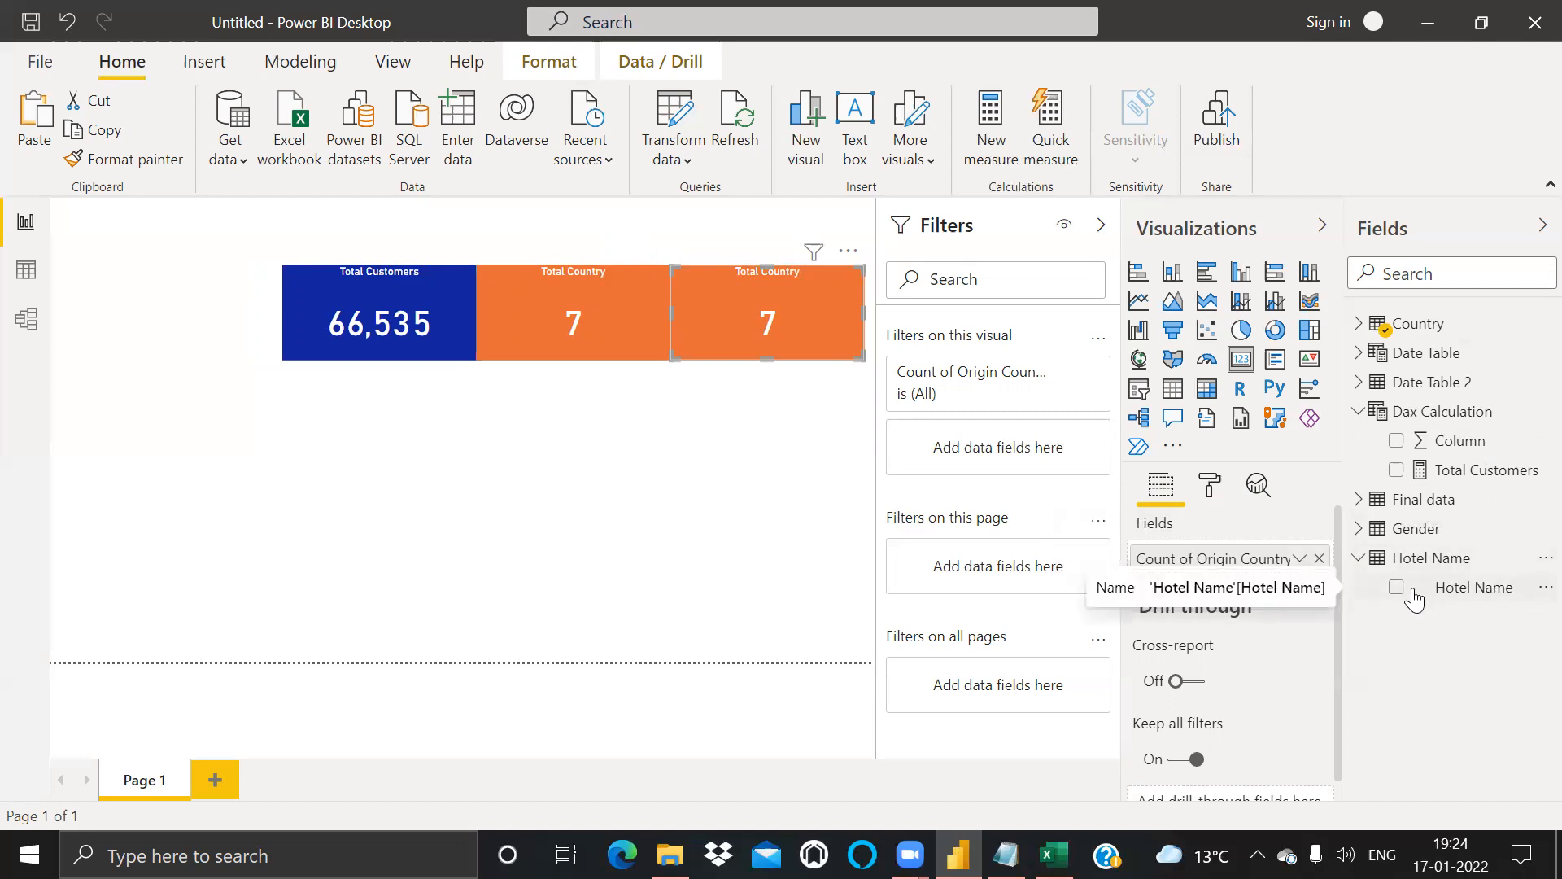
left_click_drag(1474, 592, 1214, 557)
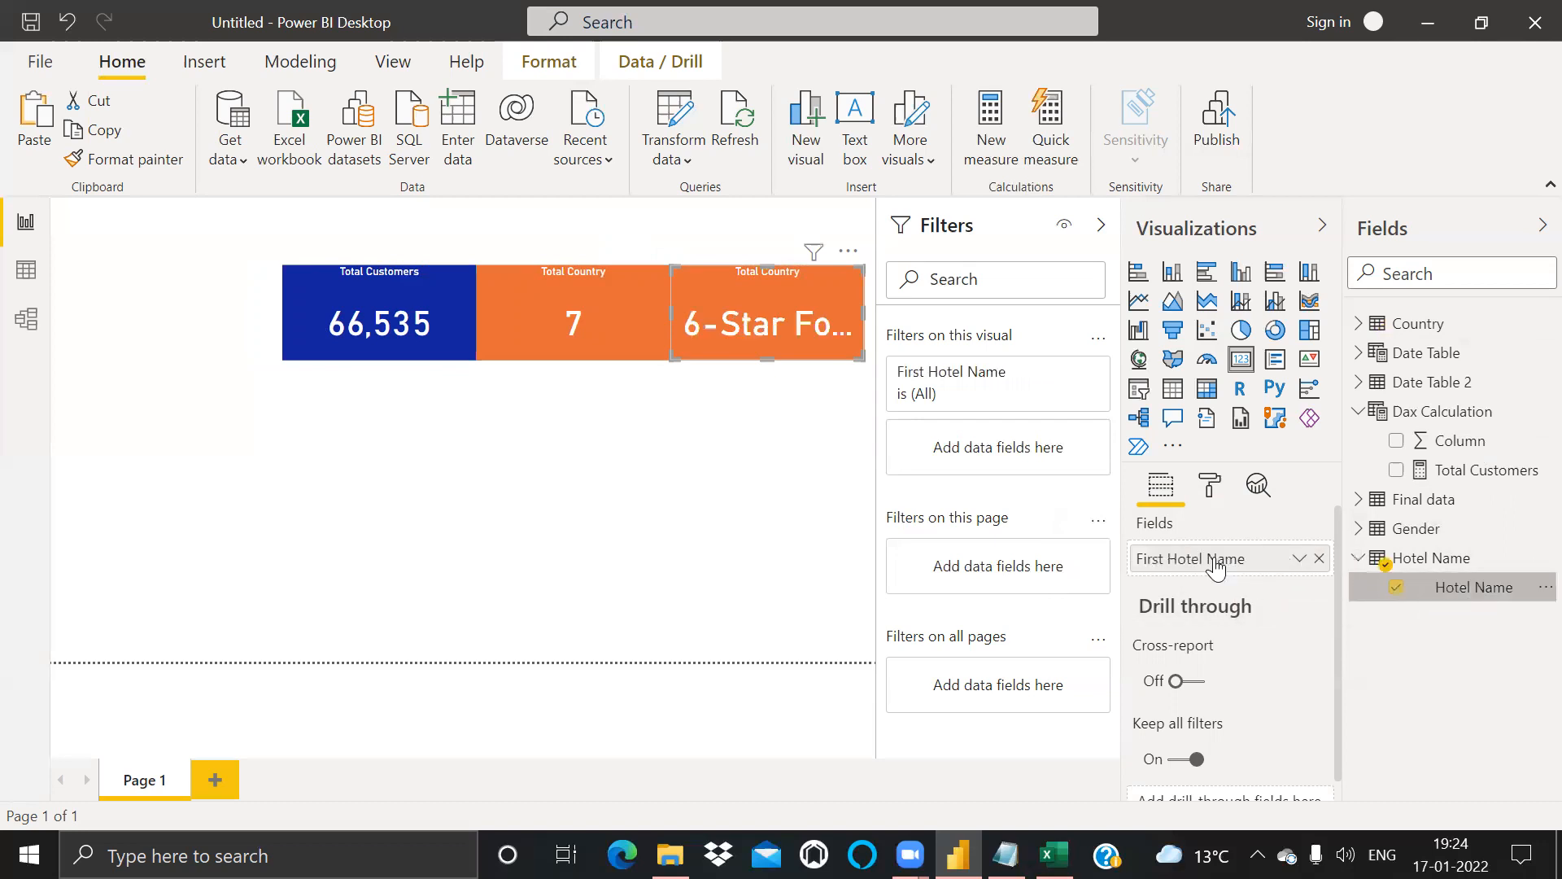
left_click(1300, 559)
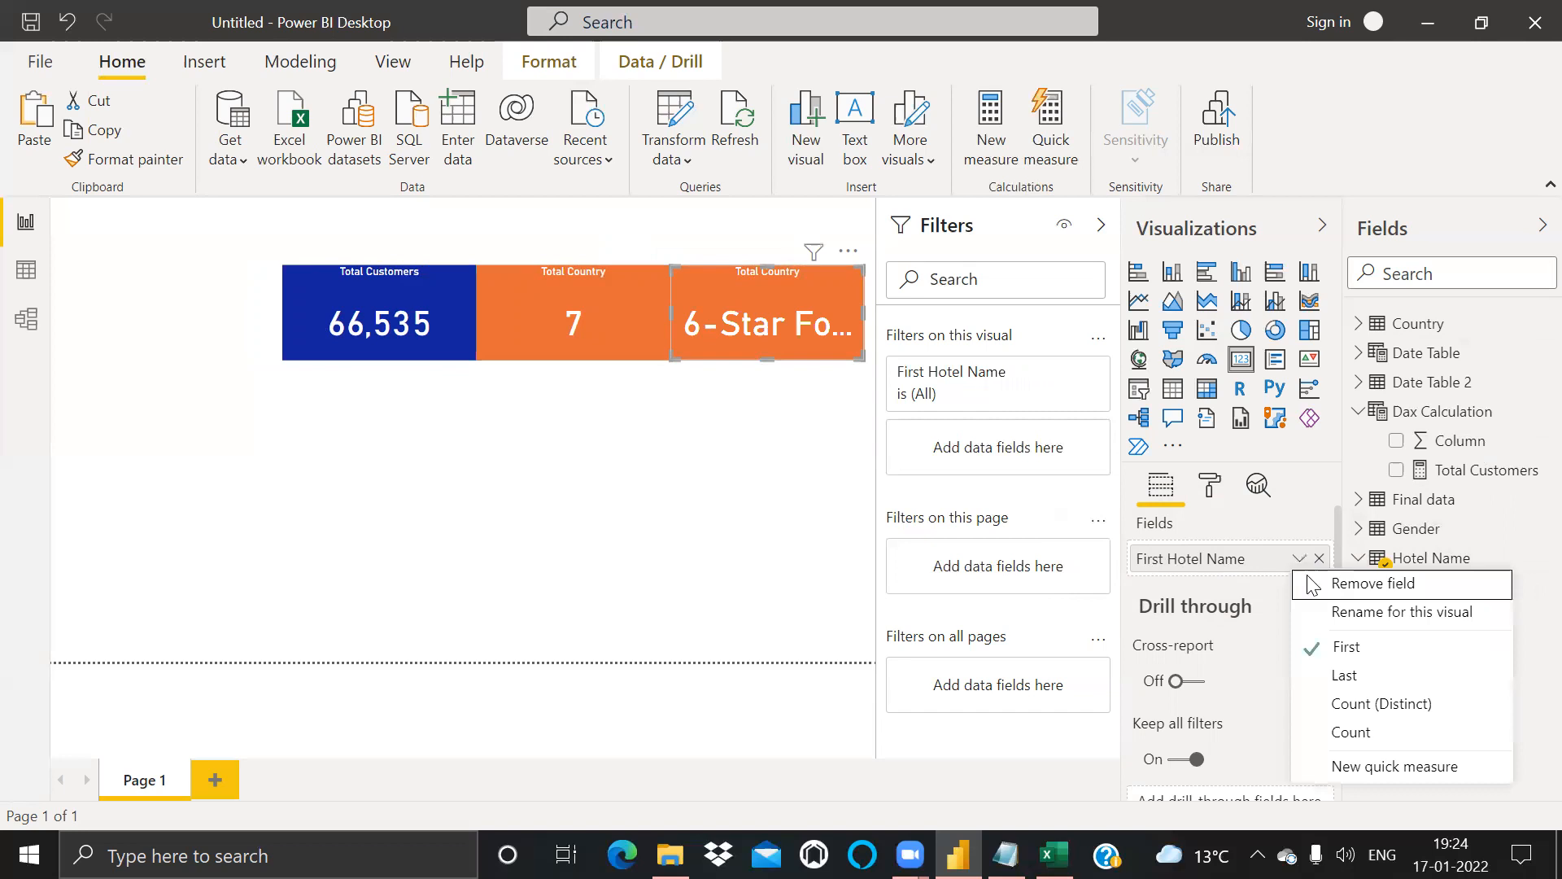
left_click(1375, 728)
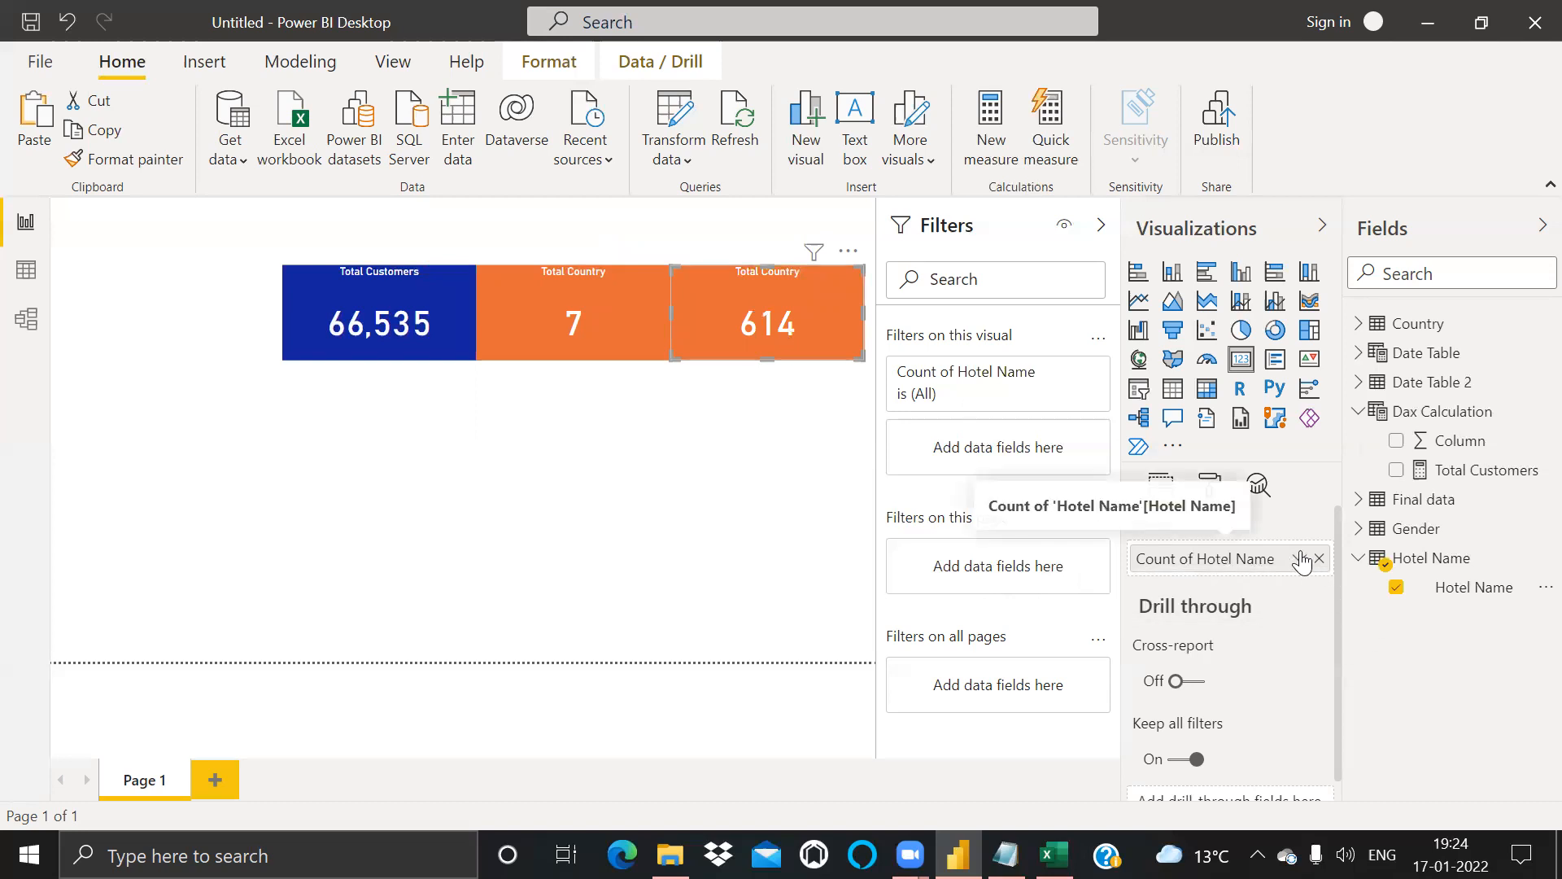
Step: Change the title text of the hotel count card to "Total Hotel"
left_click(1211, 486)
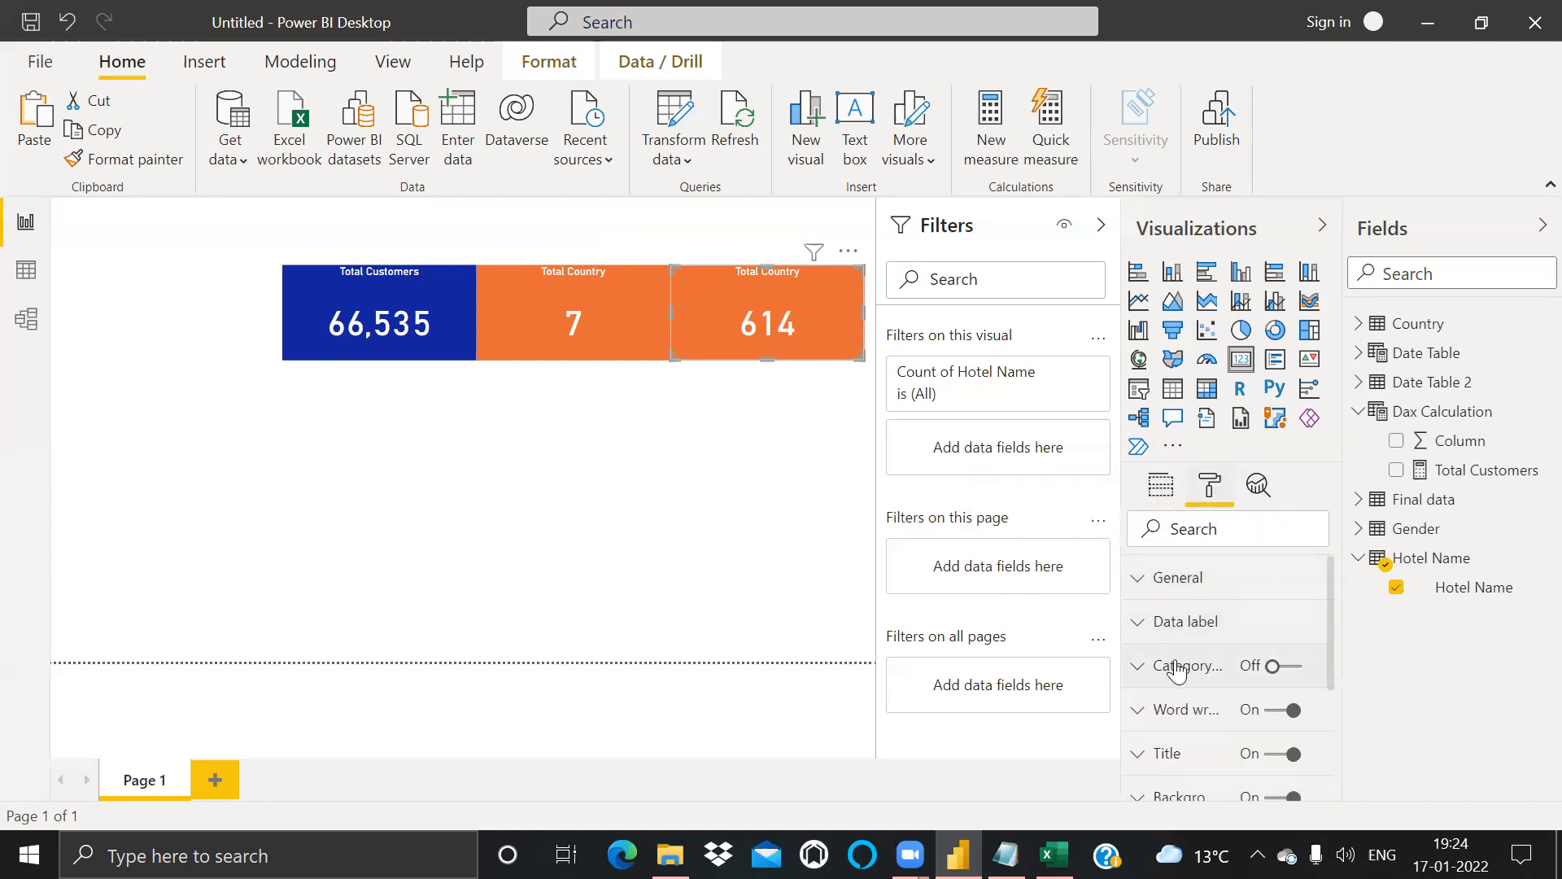
scroll(1249, 698, "down", 3)
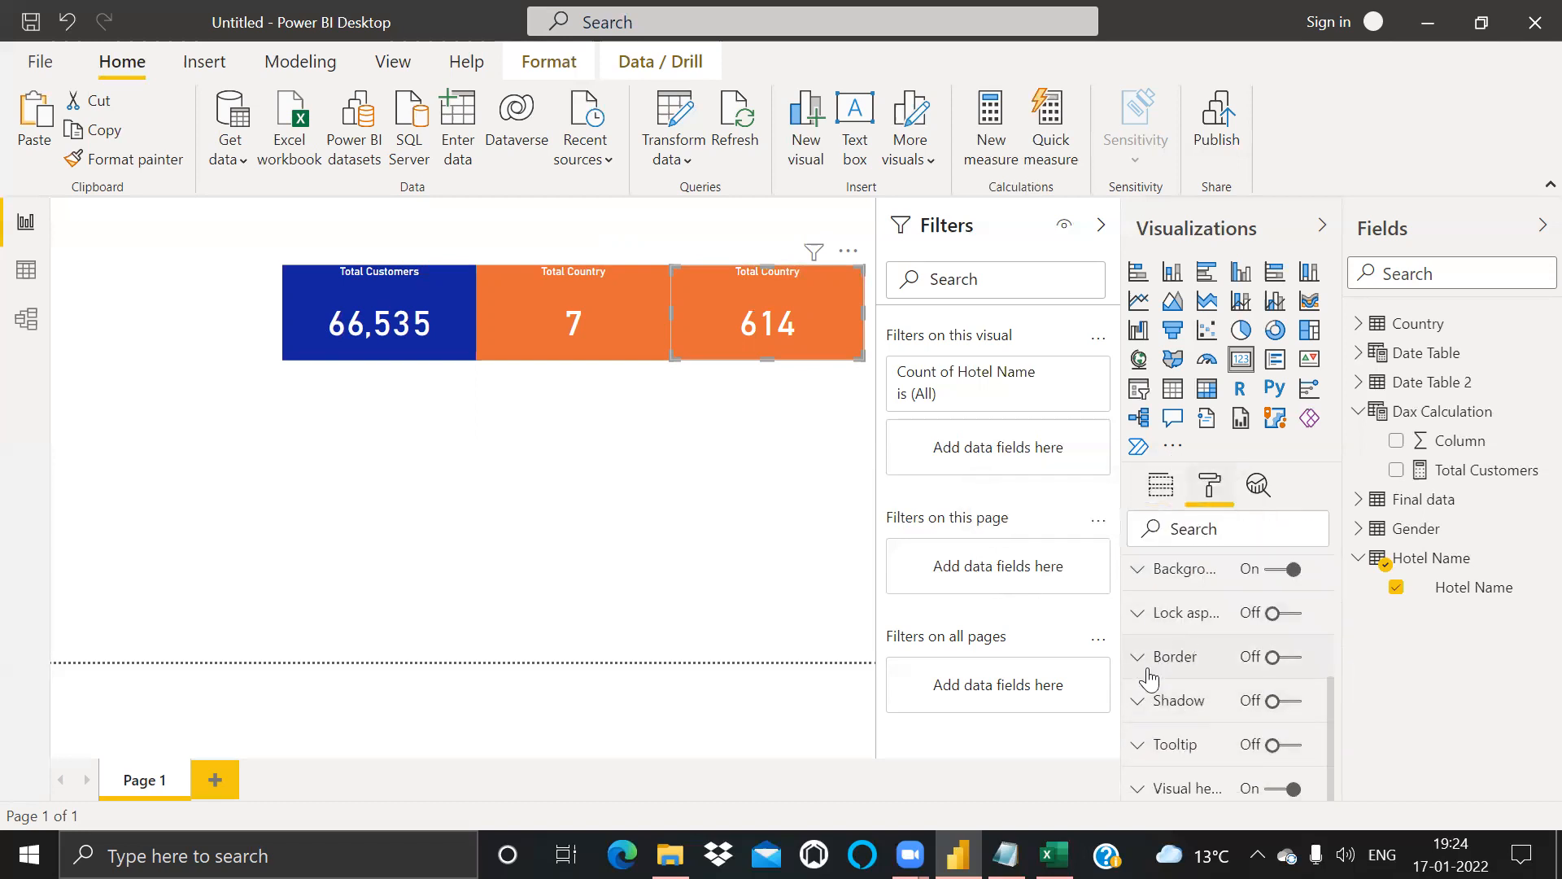
scroll(1173, 680, "up", 2)
left_click(1149, 649)
left_click(1239, 720)
left_click_drag(1220, 719, 1193, 719)
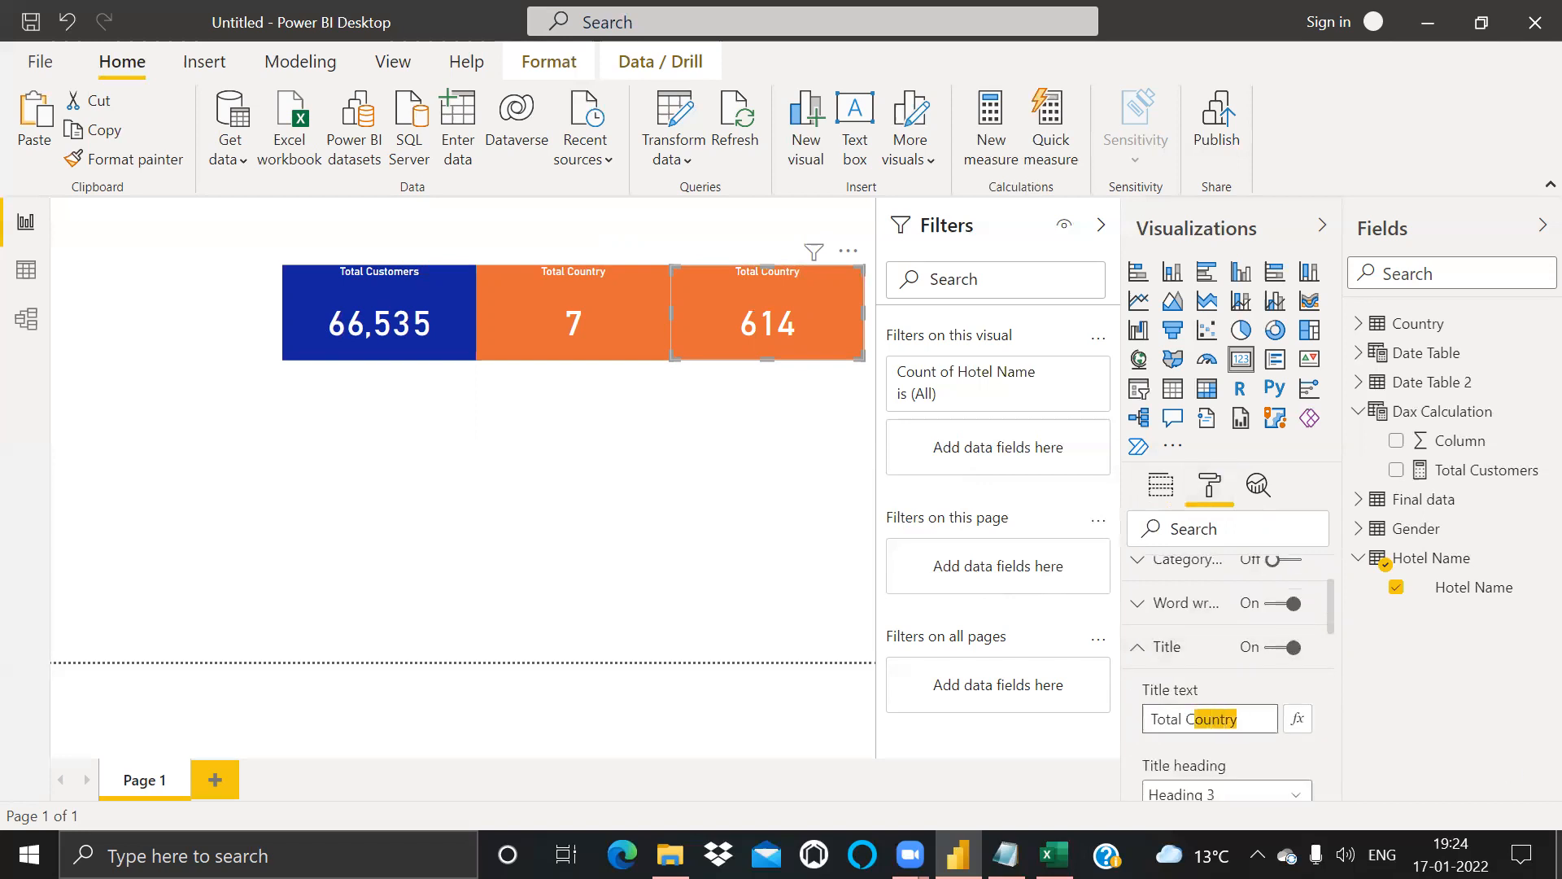
type("Hotel")
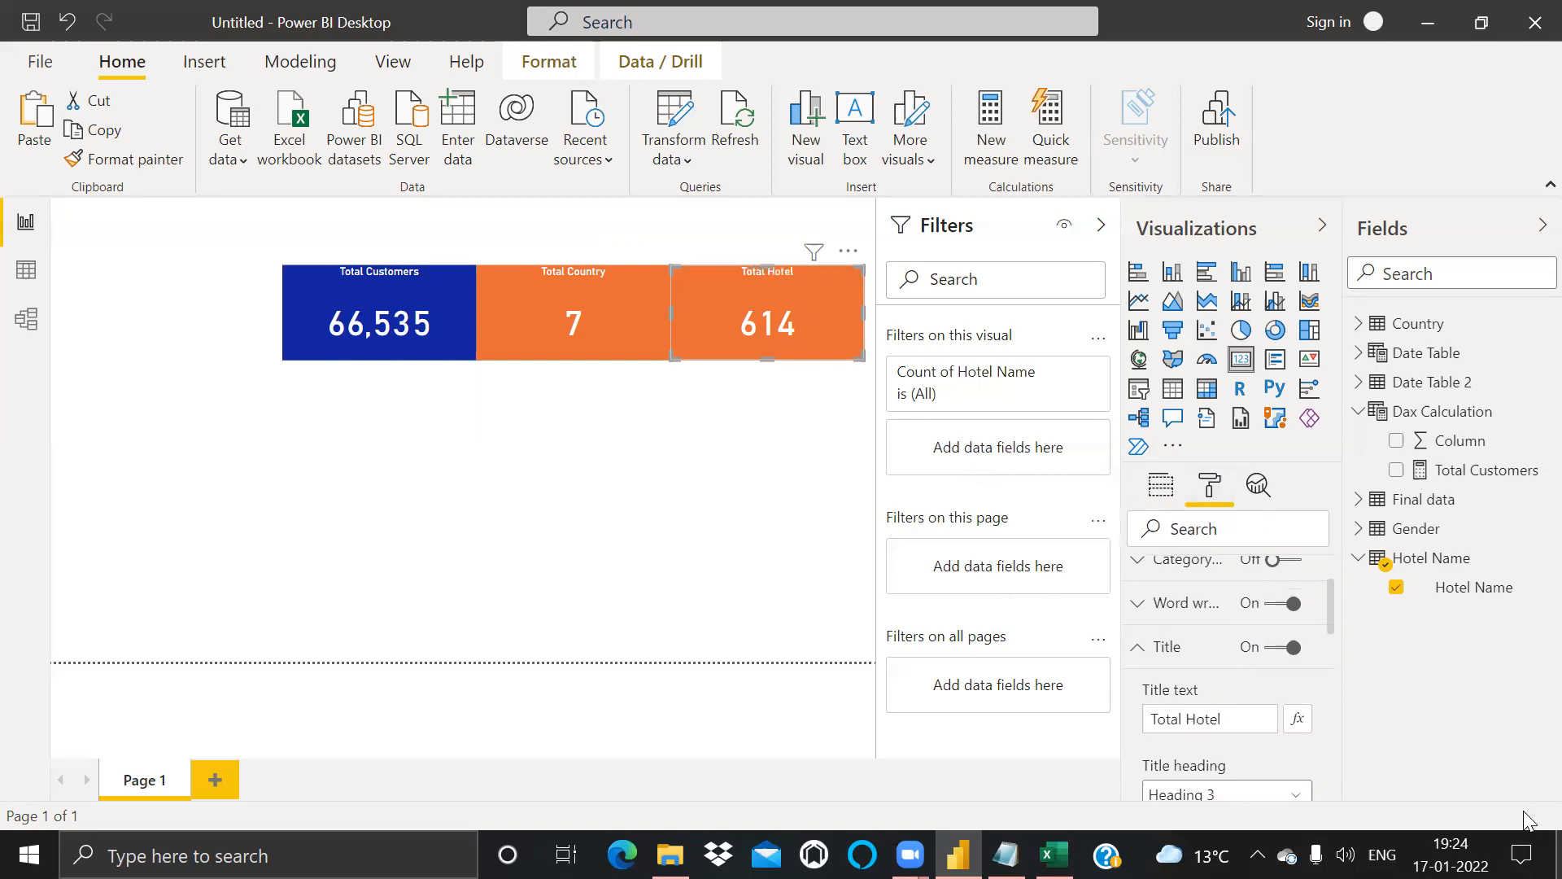
left_click(1146, 651)
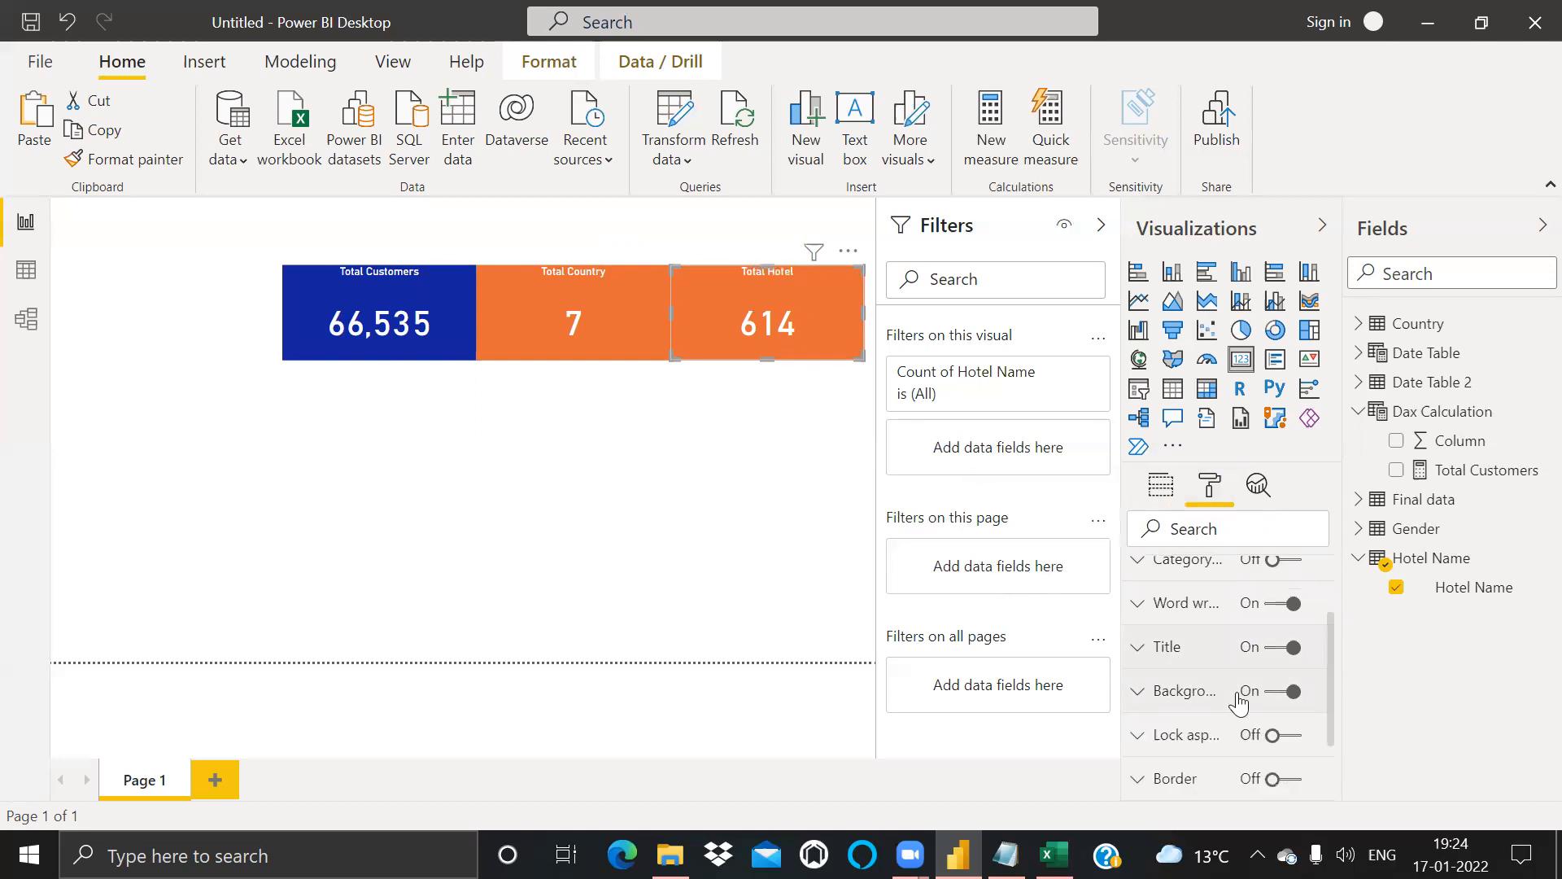
Step: Change the Total Hotel card's background from orange to a light gold theme shade
scroll(1221, 676, "down", 2)
left_click(1140, 570)
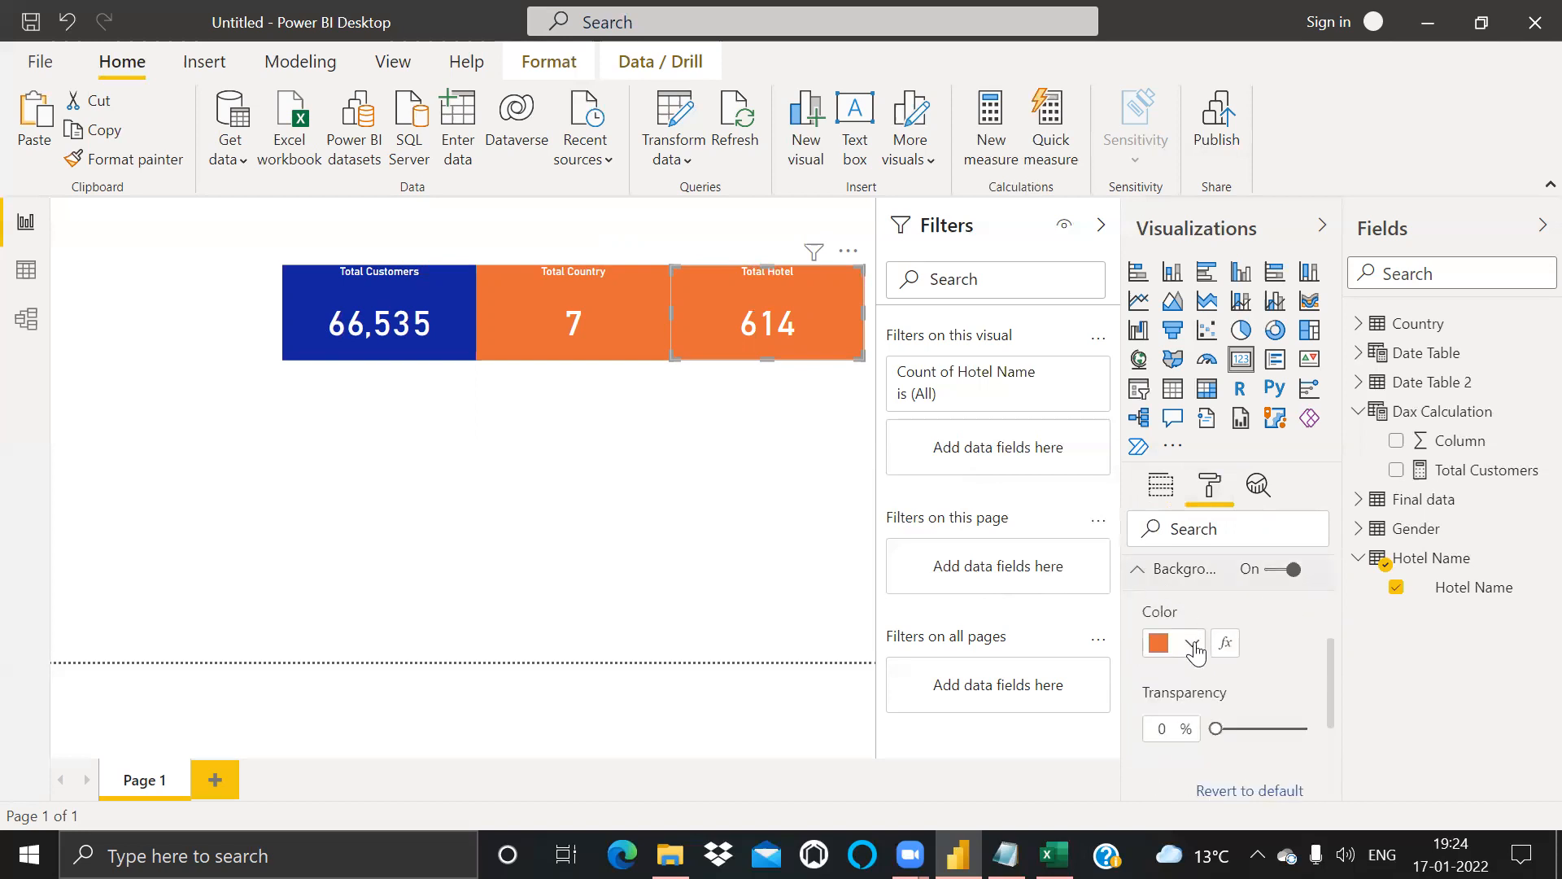
left_click(1192, 643)
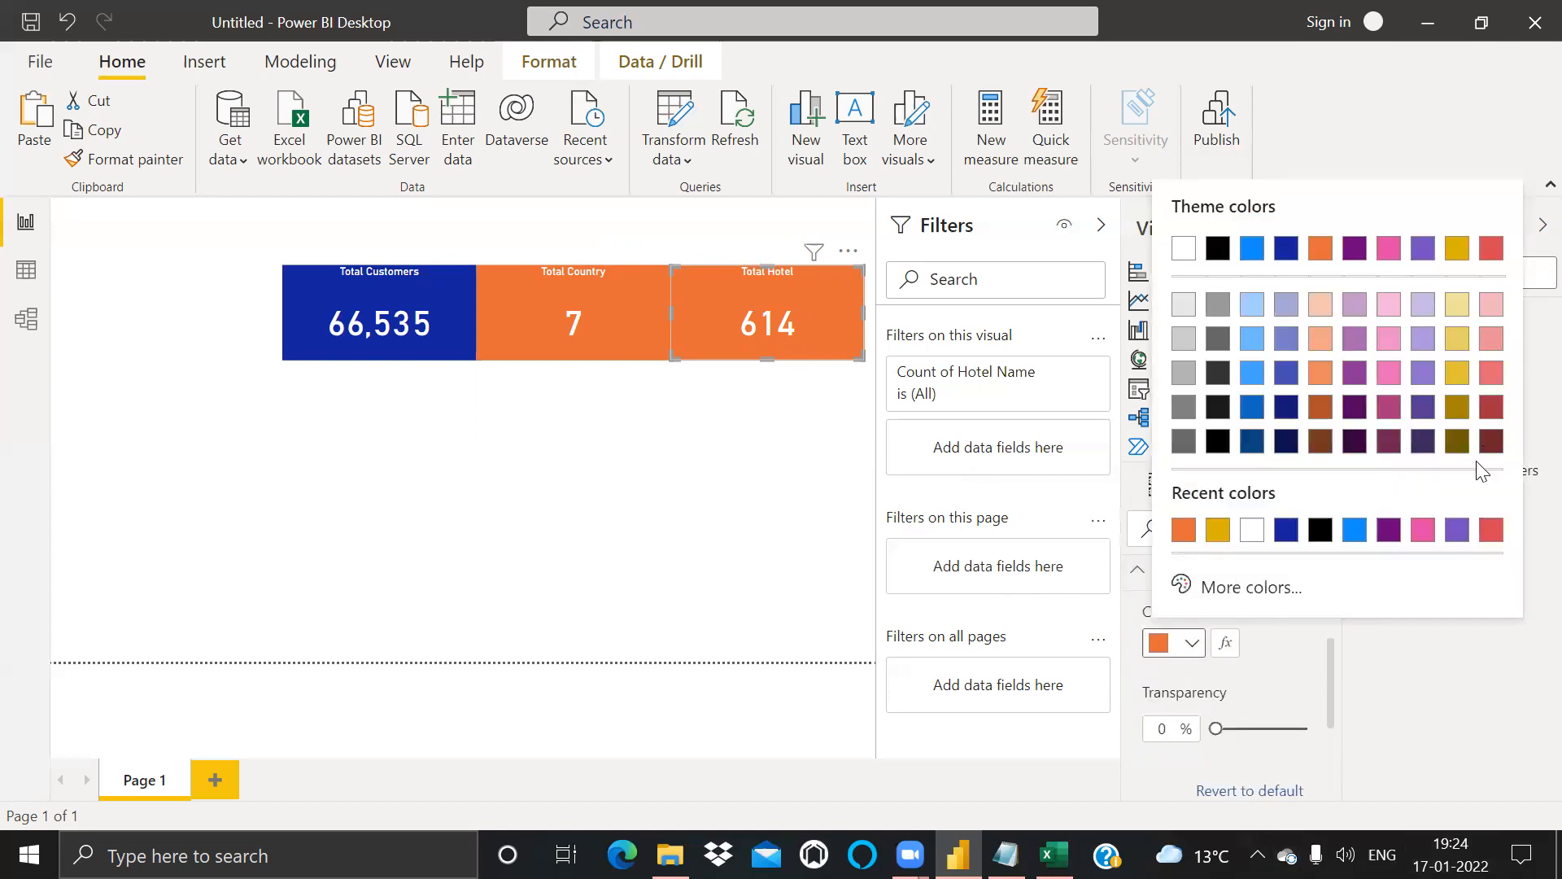
left_click(1389, 372)
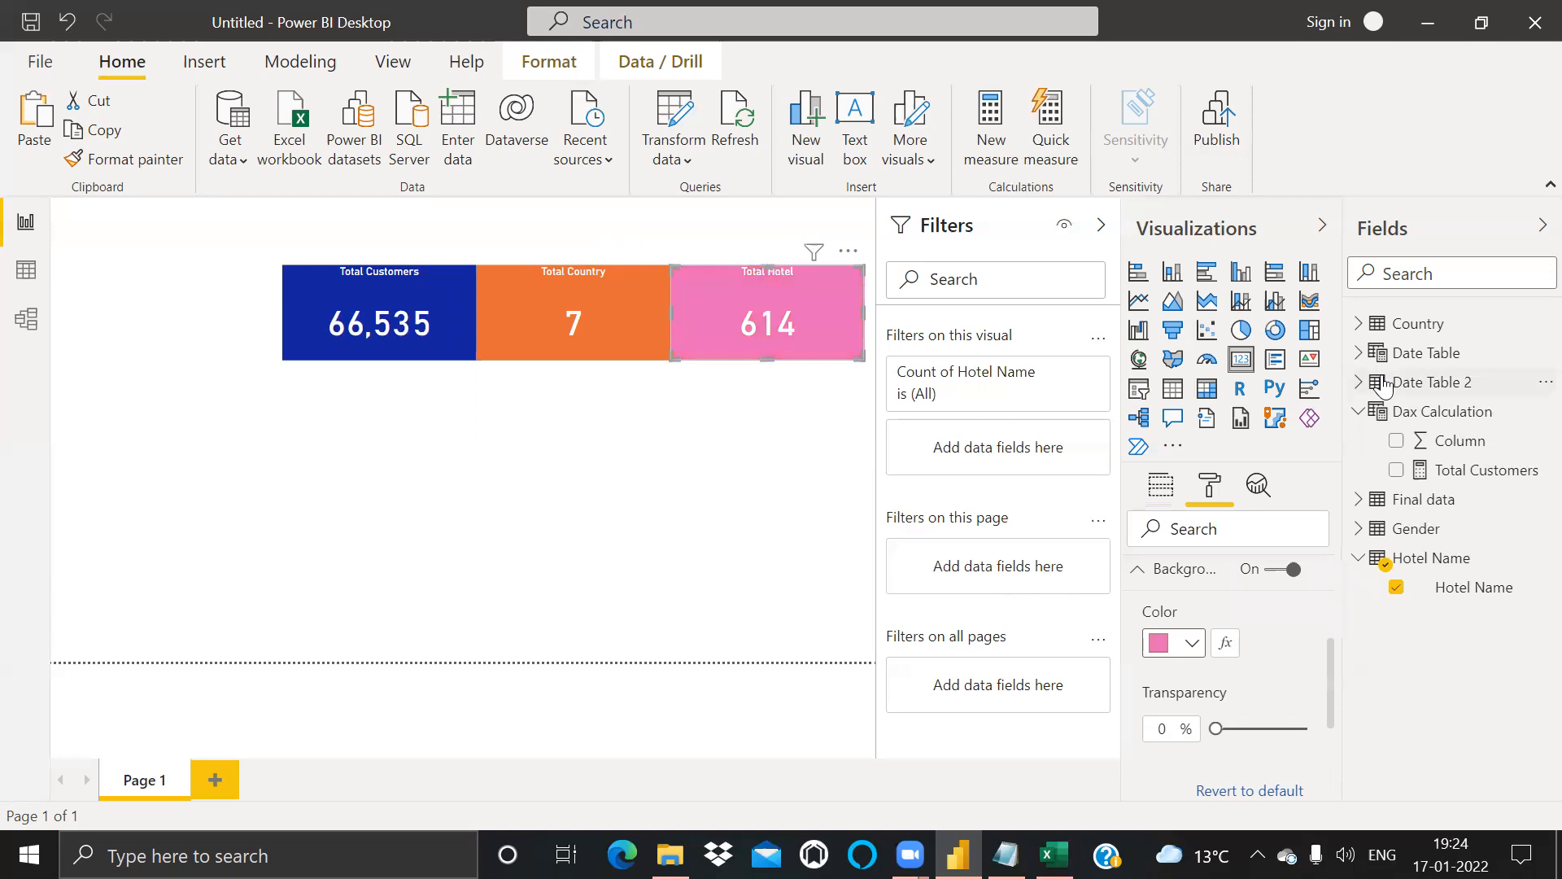
left_click(1192, 643)
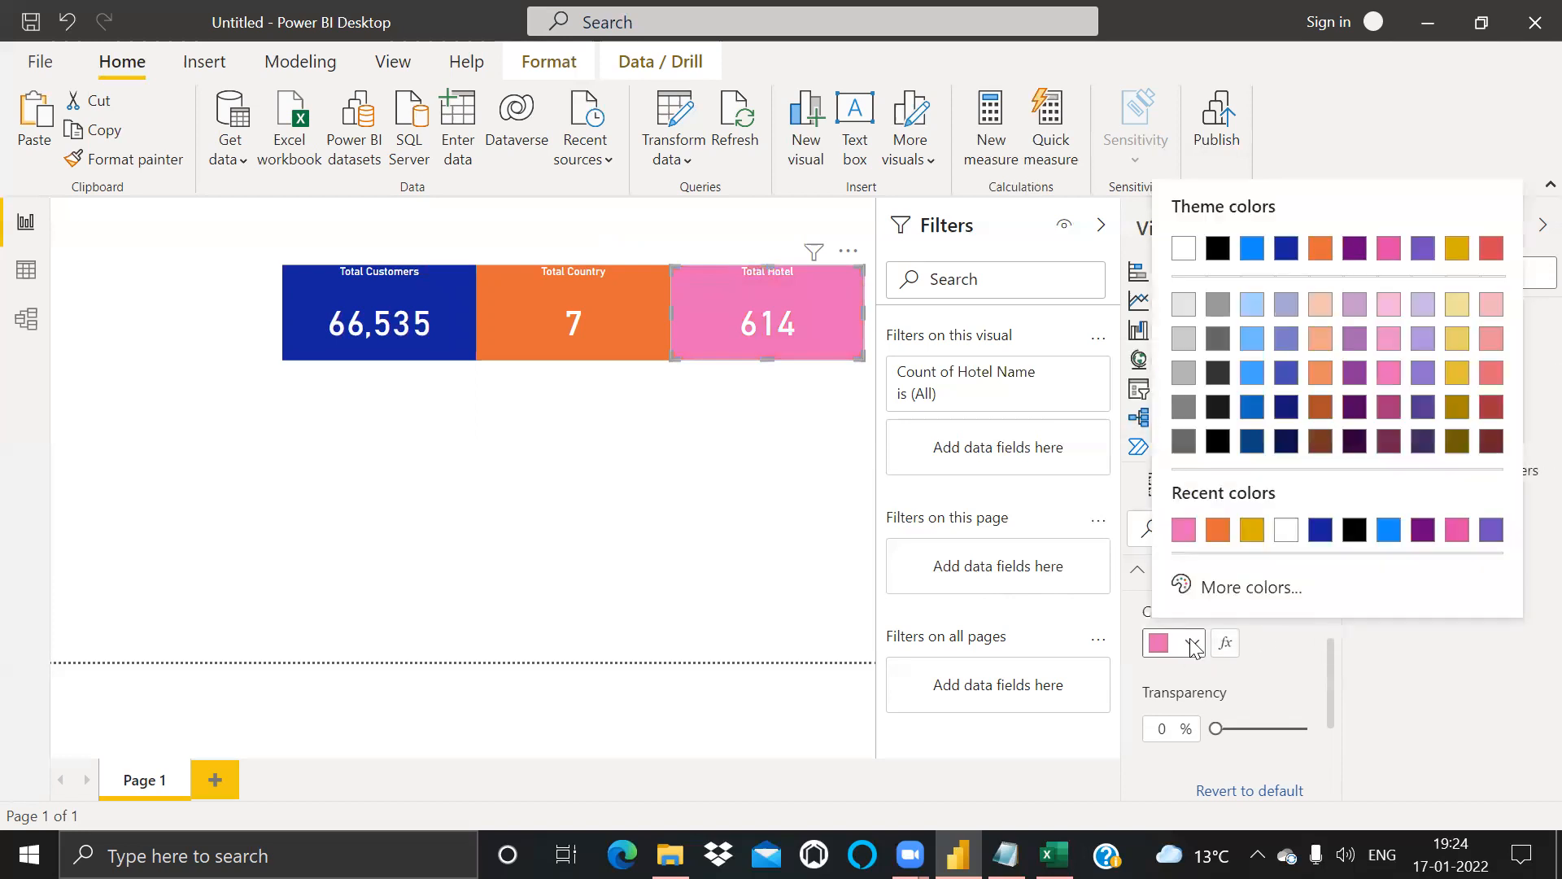
left_click(1457, 374)
left_click(687, 427)
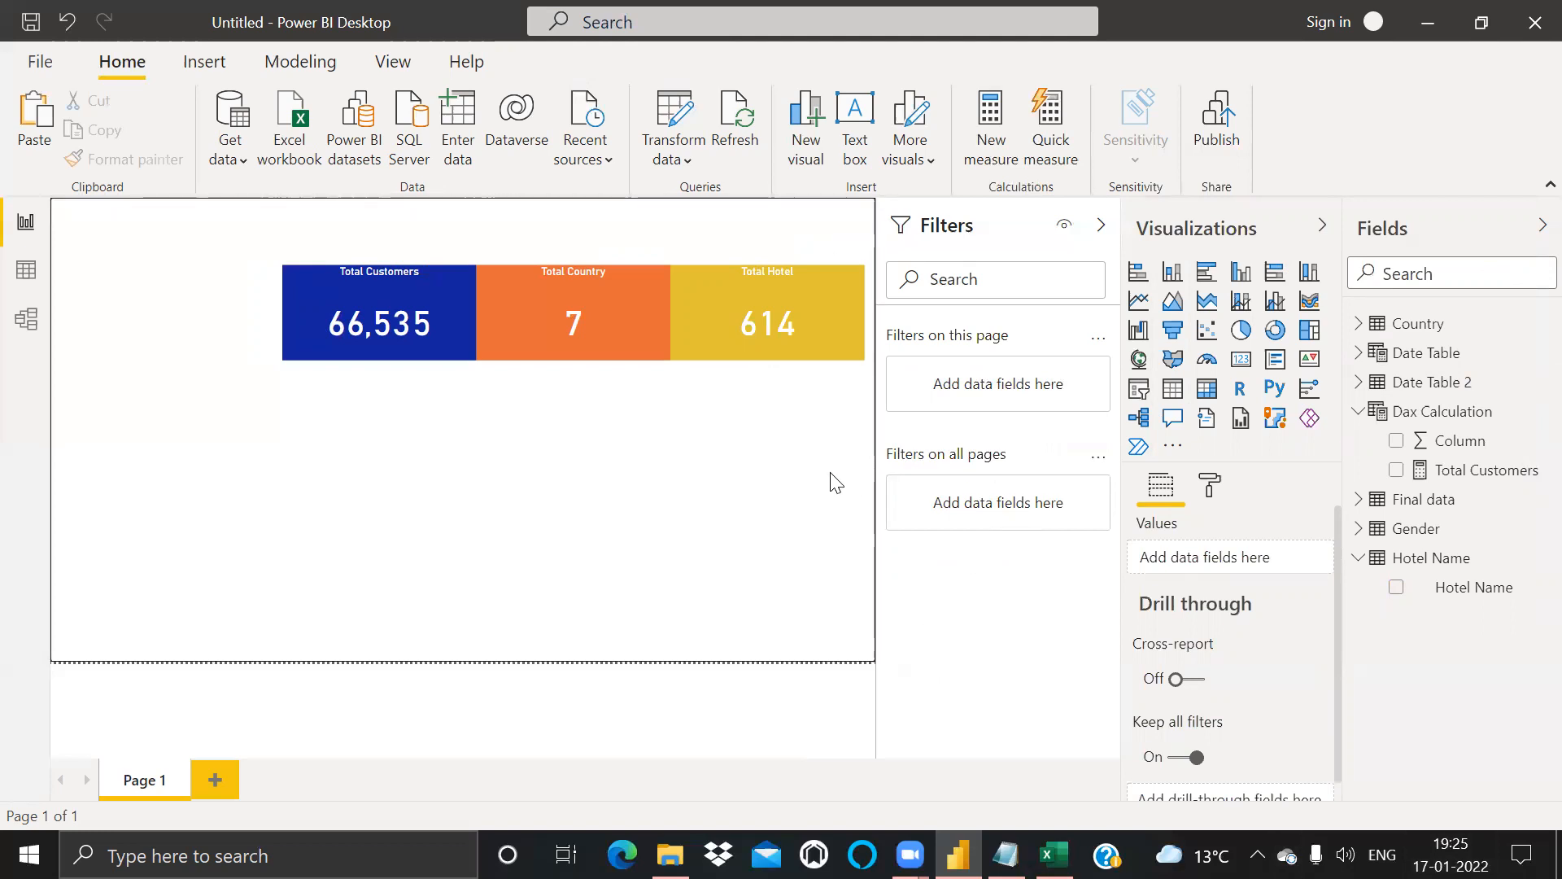
Step: Check the requirements on Sheet1 of the Hotel Booking Reservations workbook in Excel and return to the Power BI report
key("alt+Tab")
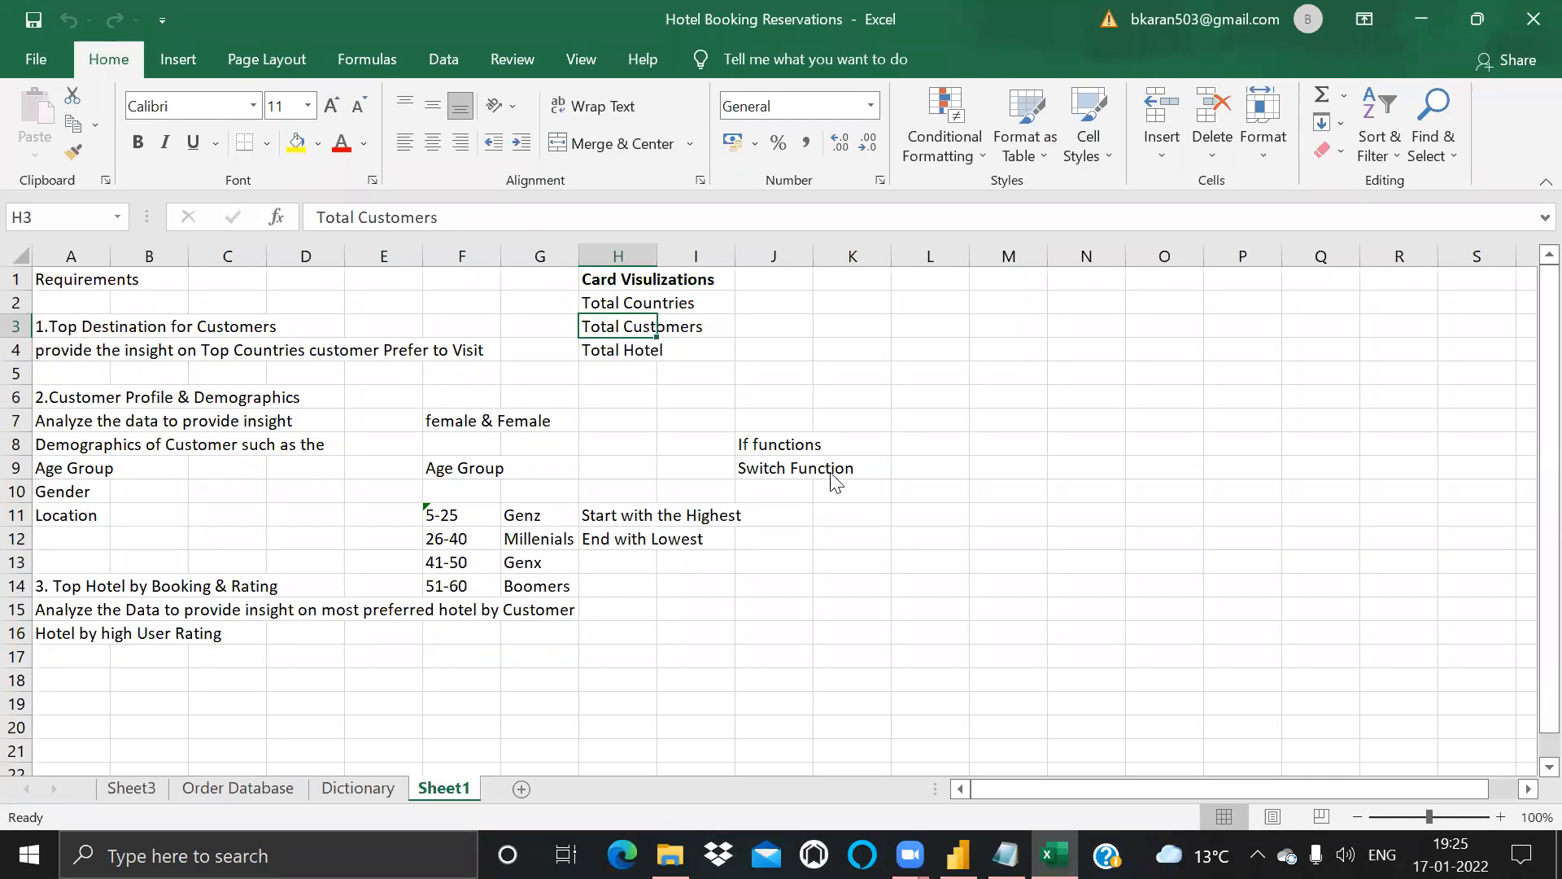
key("alt+Tab")
key("alt+Tab")
key("alt+Tab")
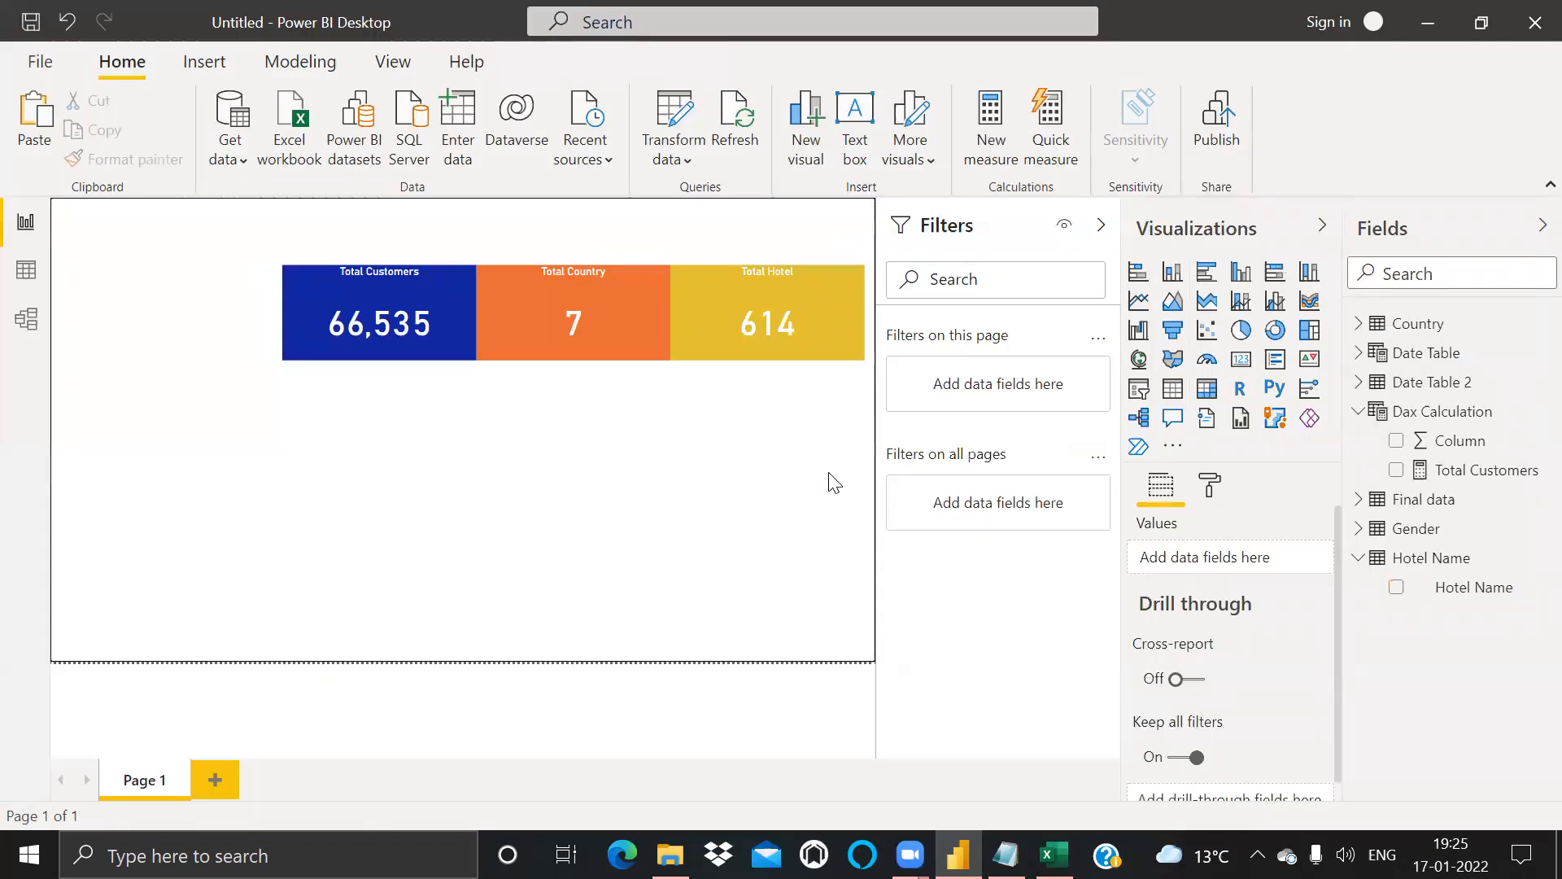
Step: Add a compact slicer below the cards and assign it the Year field from the Date Table
left_click(1138, 388)
left_click_drag(326, 488, 435, 429)
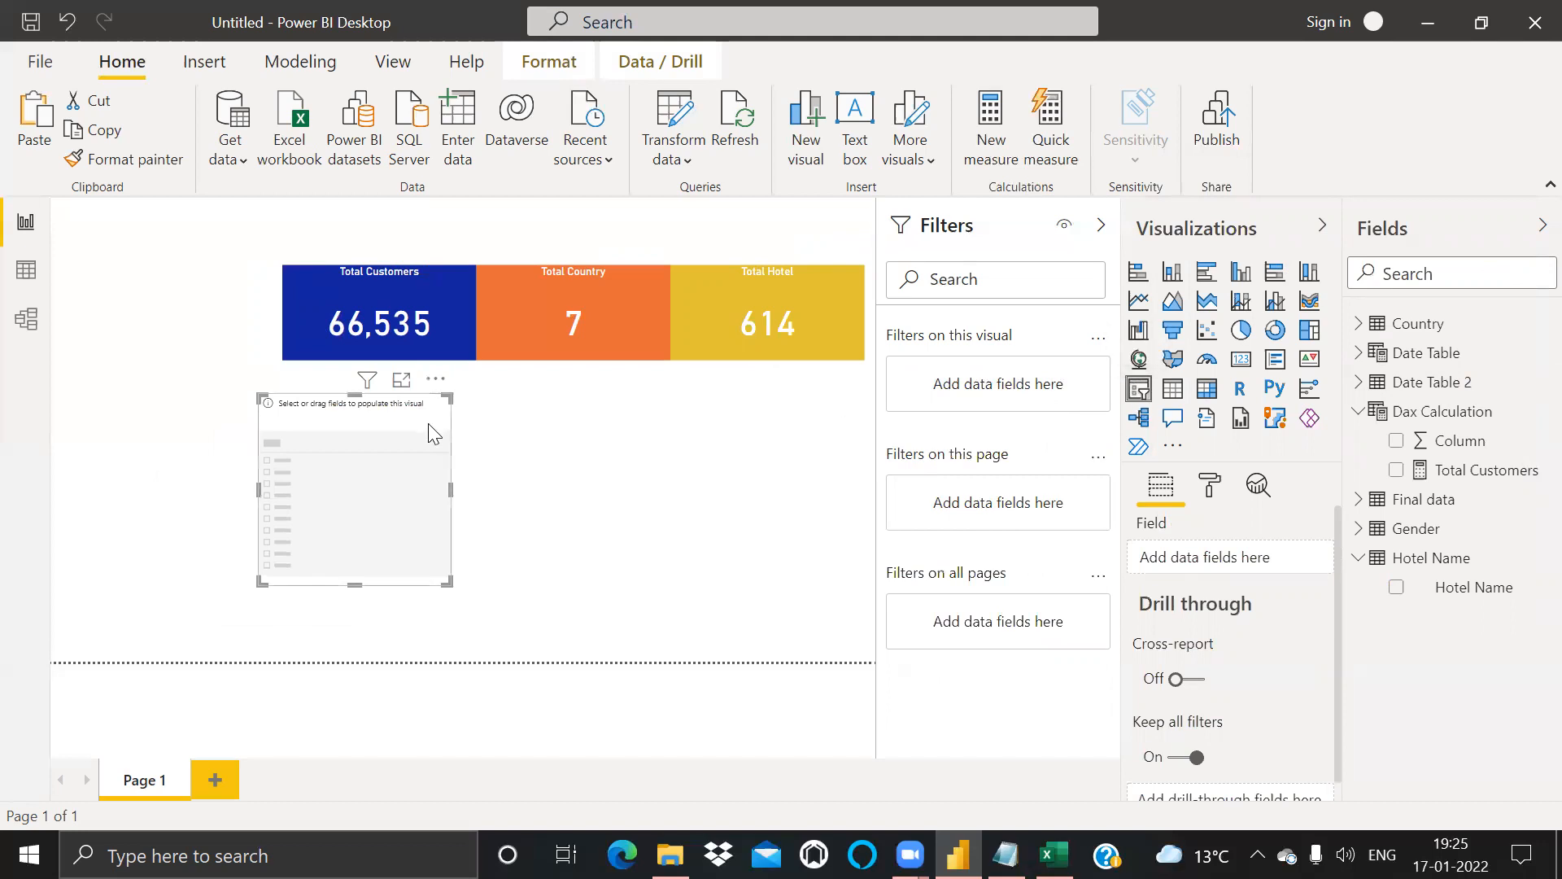
left_click(580, 451)
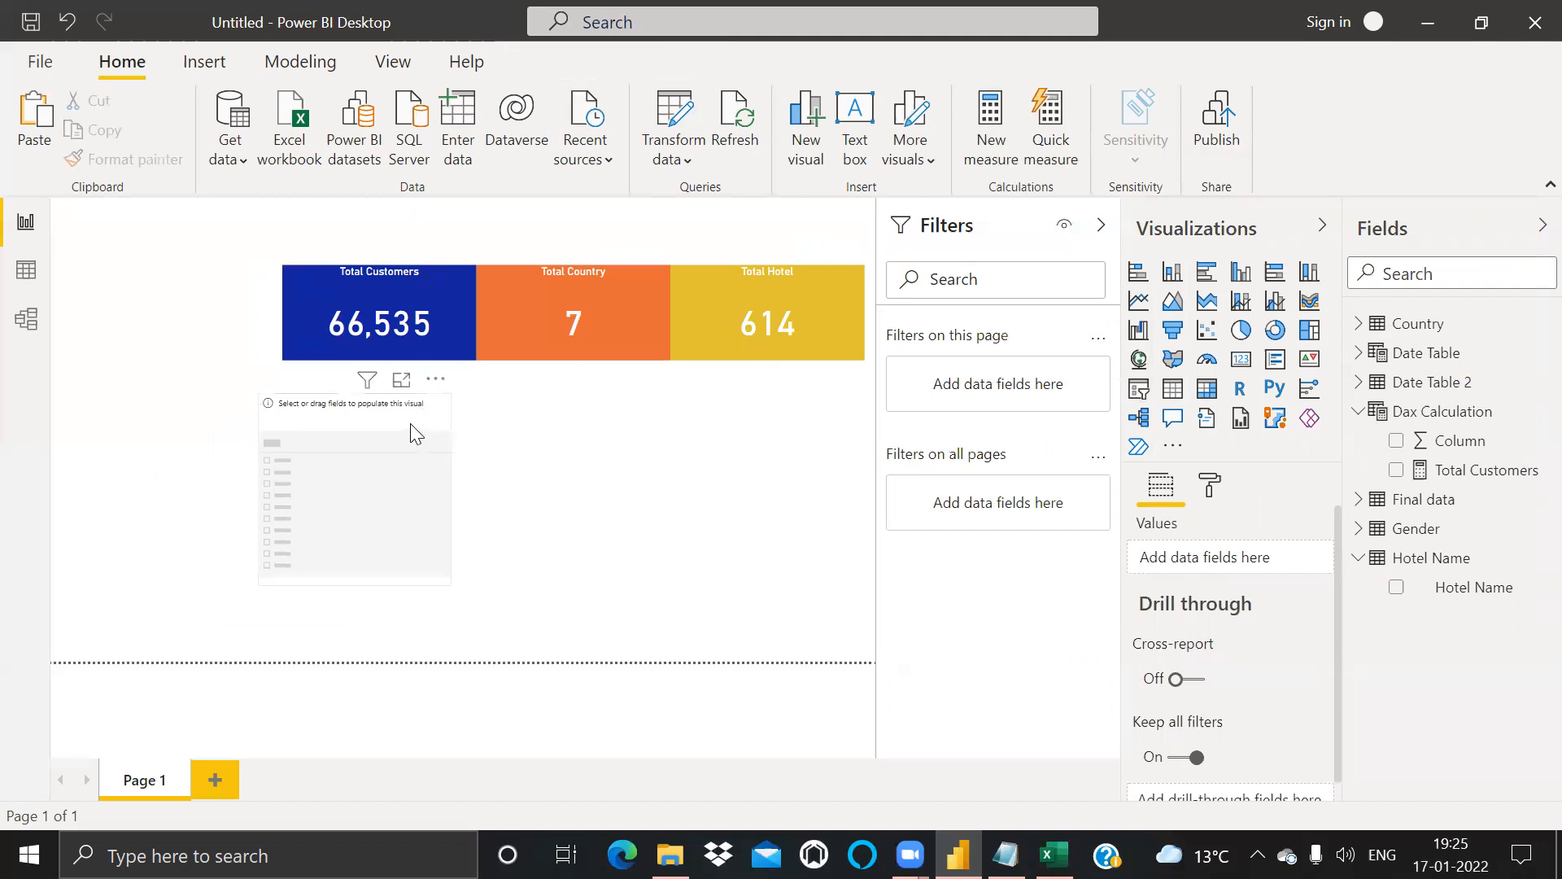
left_click(410, 423)
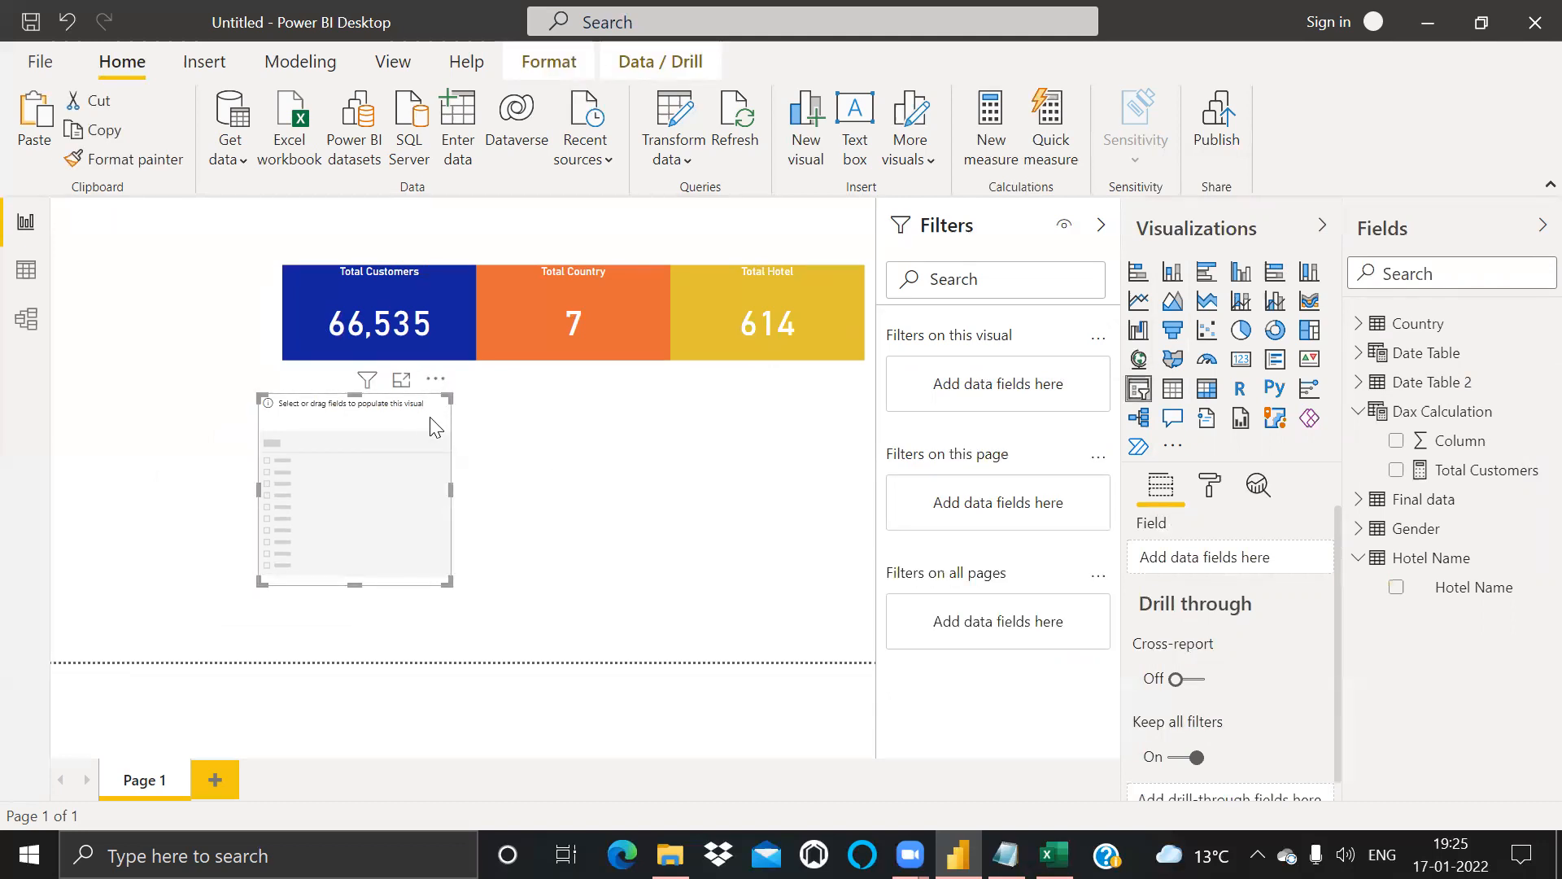
mouse_move(349, 583)
left_mouse_down()
mouse_move(352, 537)
mouse_move(354, 553)
left_mouse_up()
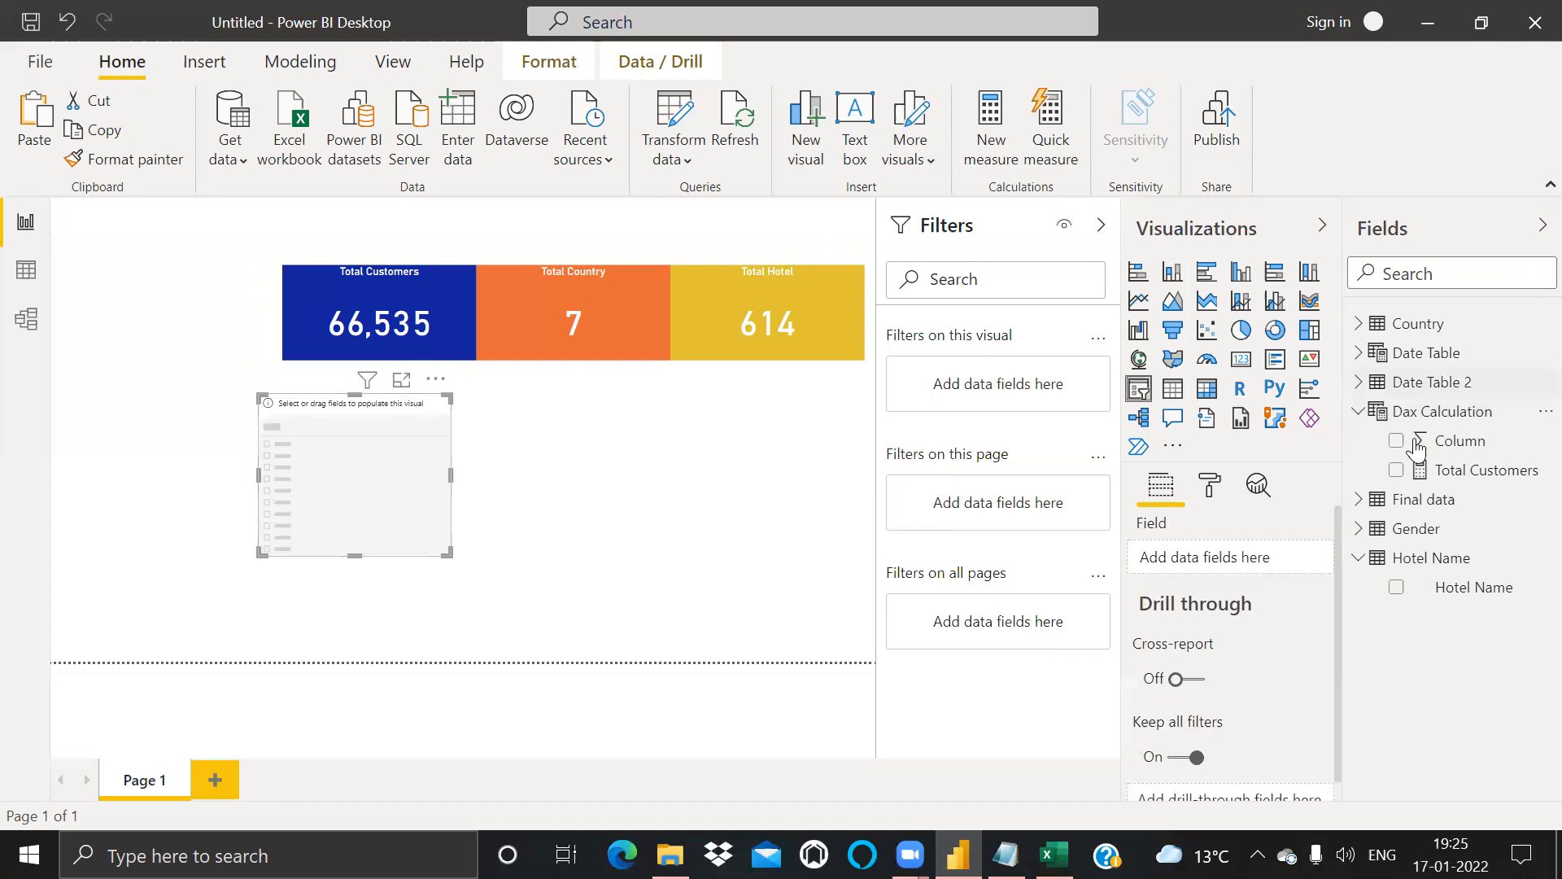
left_click(1358, 353)
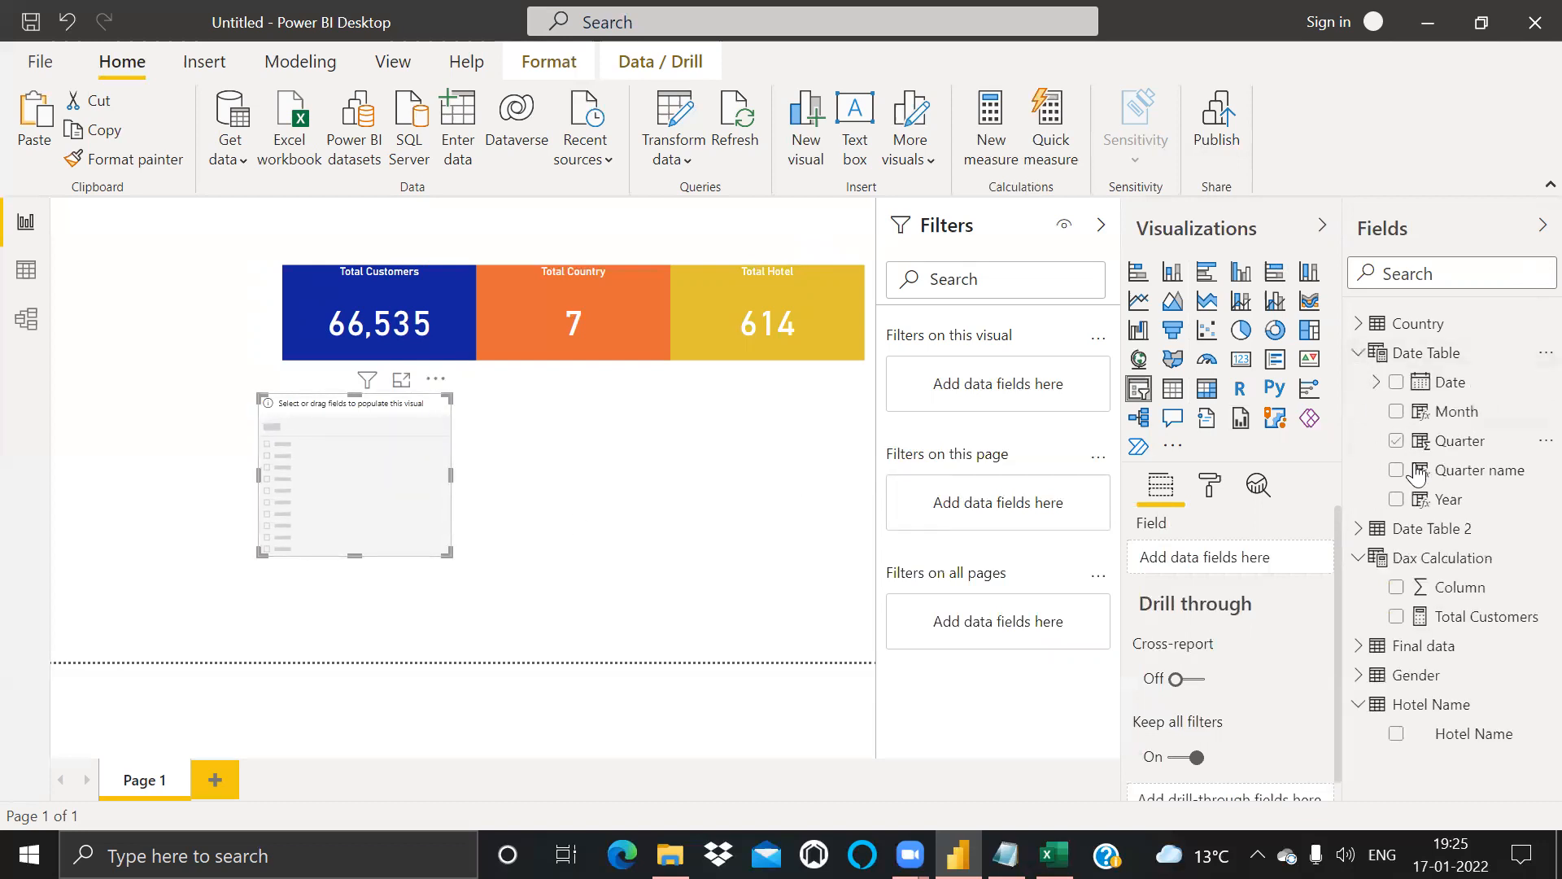
left_click_drag(1401, 501, 338, 476)
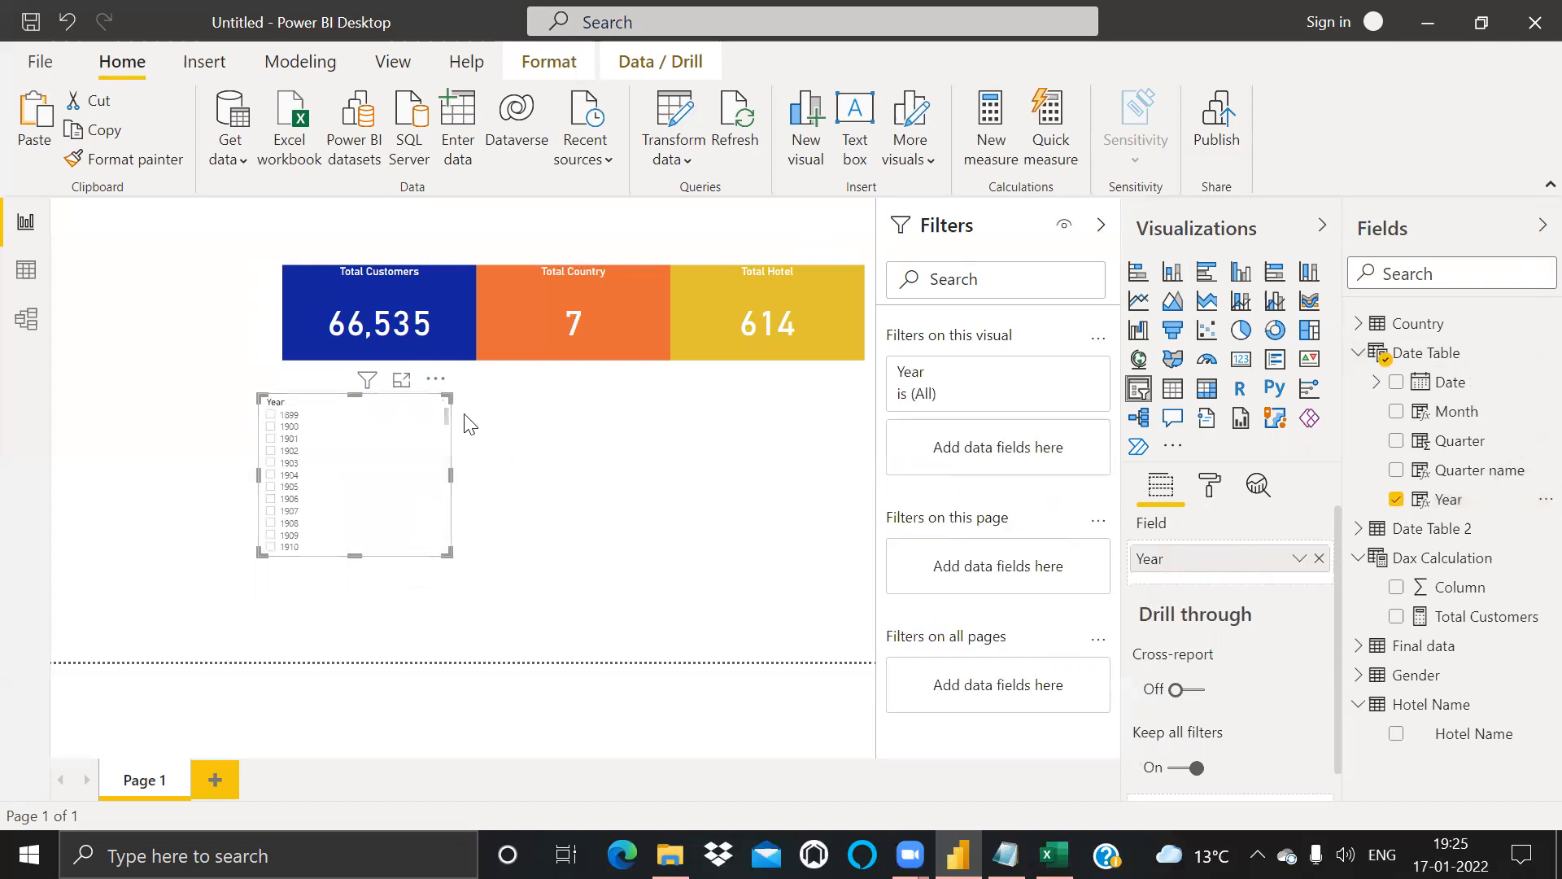
Step: Try the Year slicer in dropdown style and switch it back to a list
left_click(439, 403)
left_click(466, 458)
left_click(437, 423)
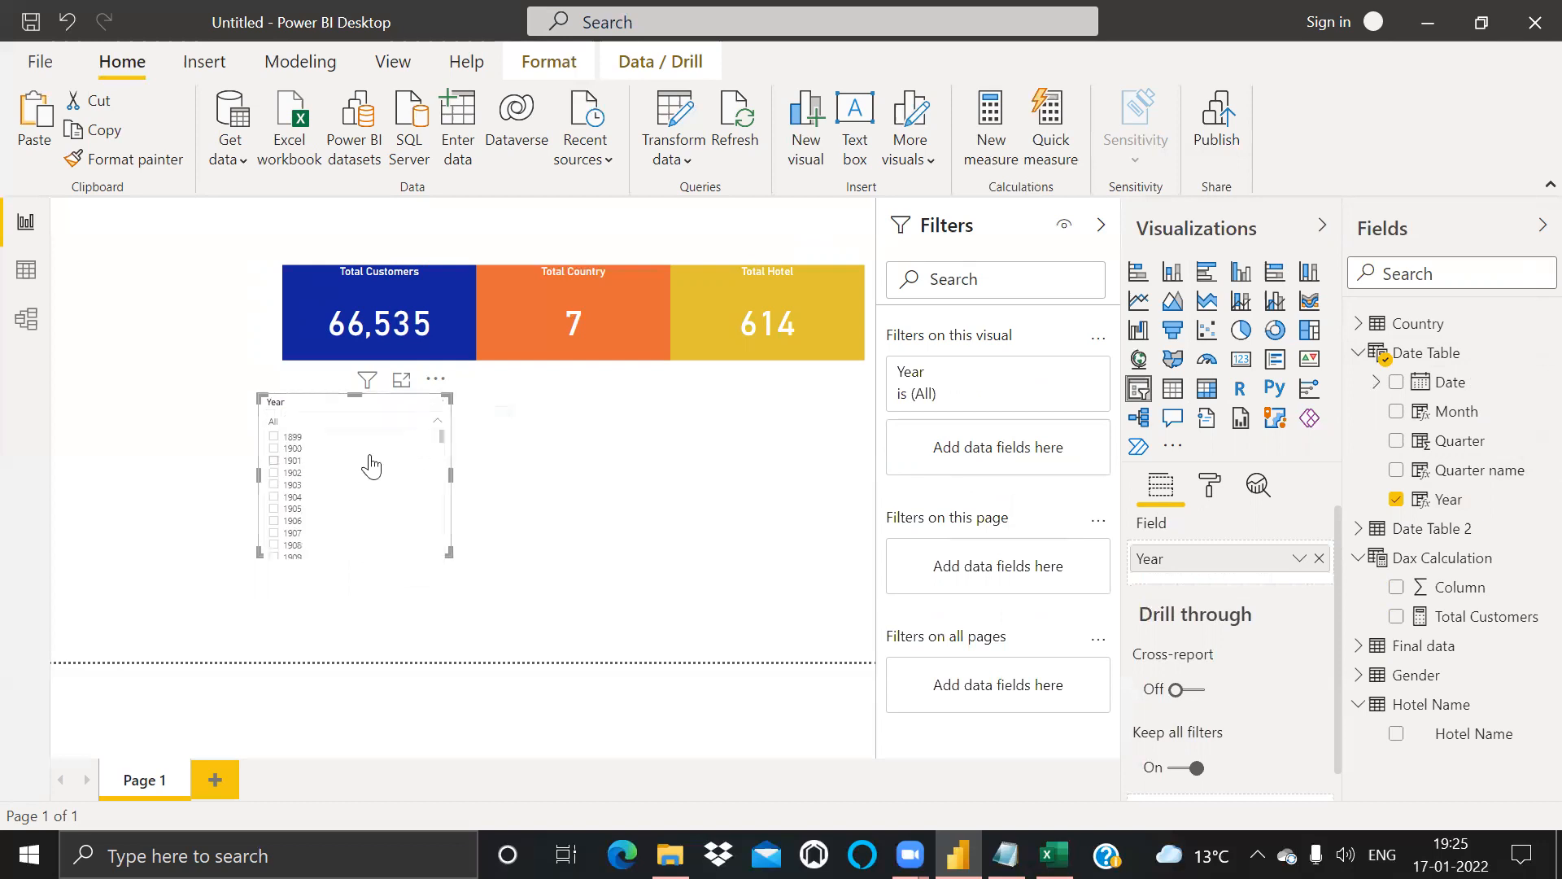
left_click(438, 420)
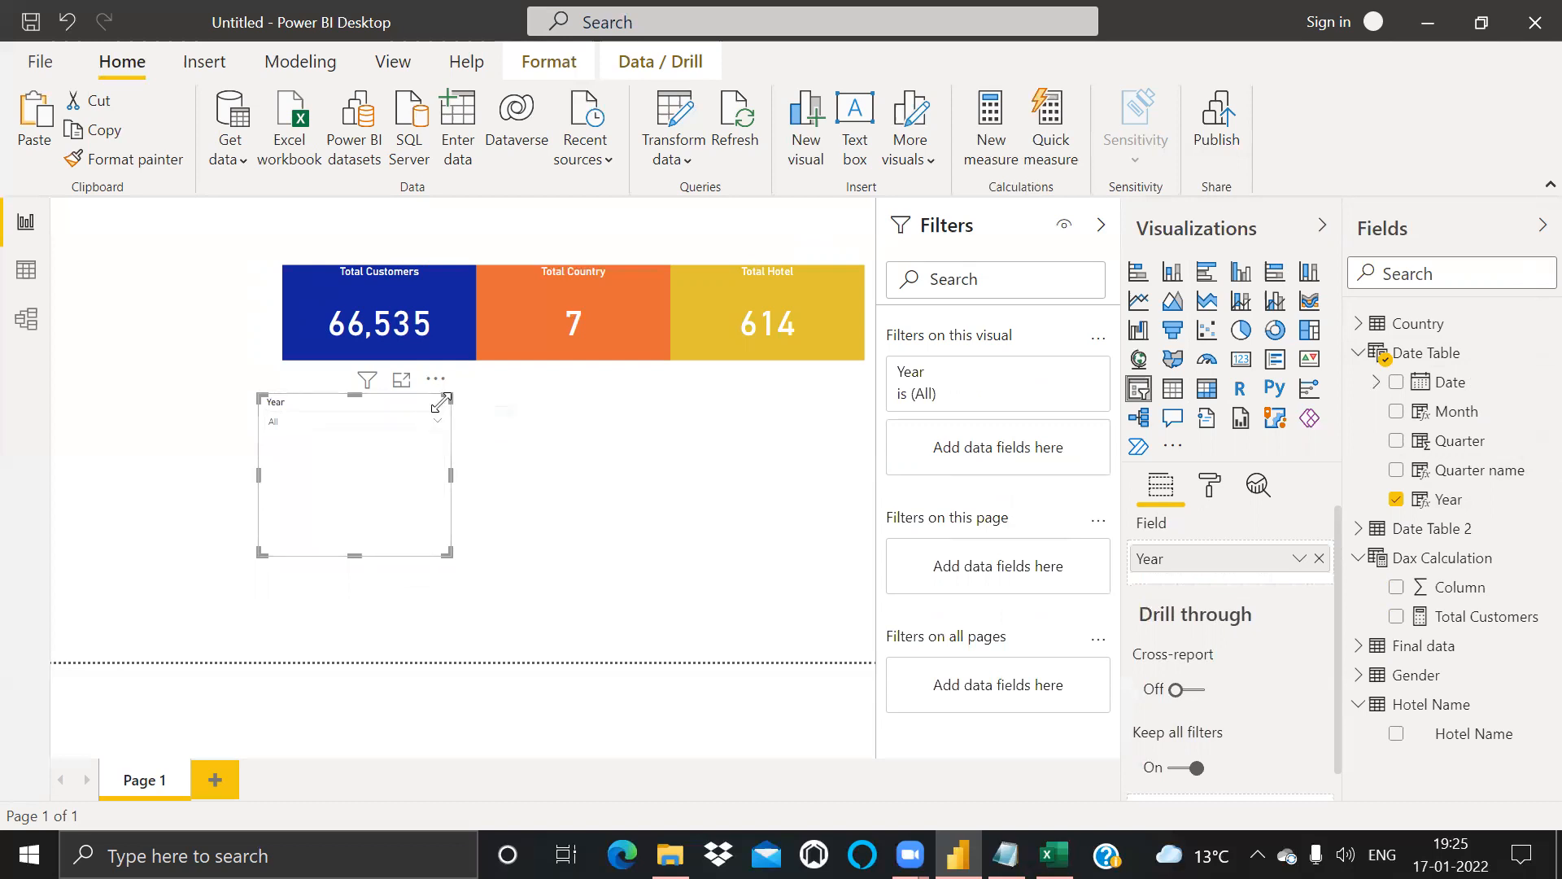
left_click(440, 404)
left_click(465, 421)
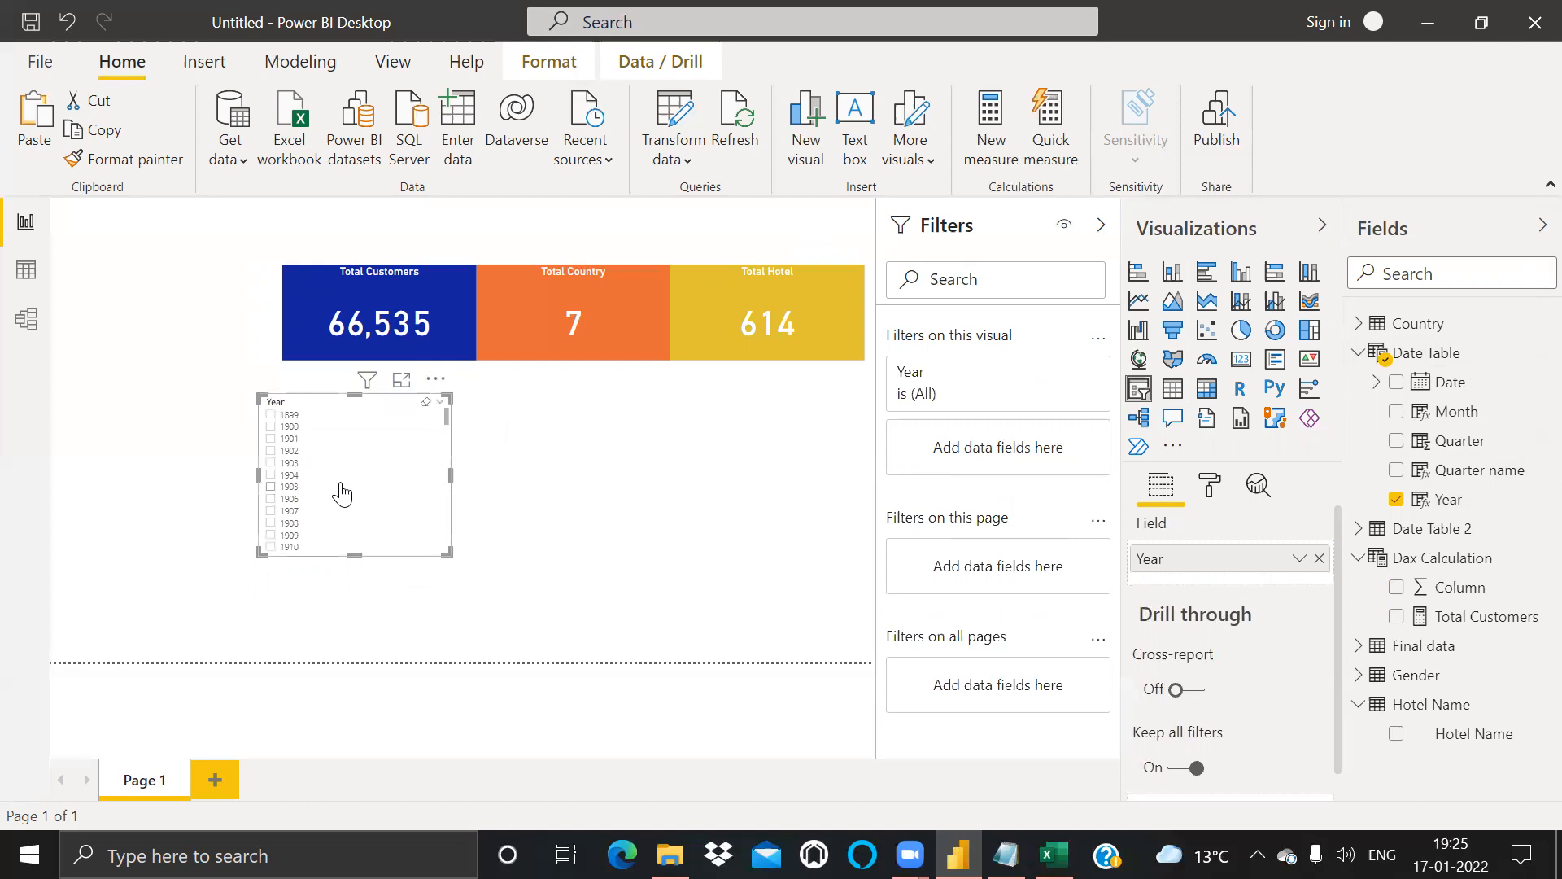
Step: Set the Year slicer's orientation to Horizontal and resize it into a wide, low strip with a single row of years
left_click_drag(351, 558, 352, 500)
left_click_drag(449, 444, 539, 445)
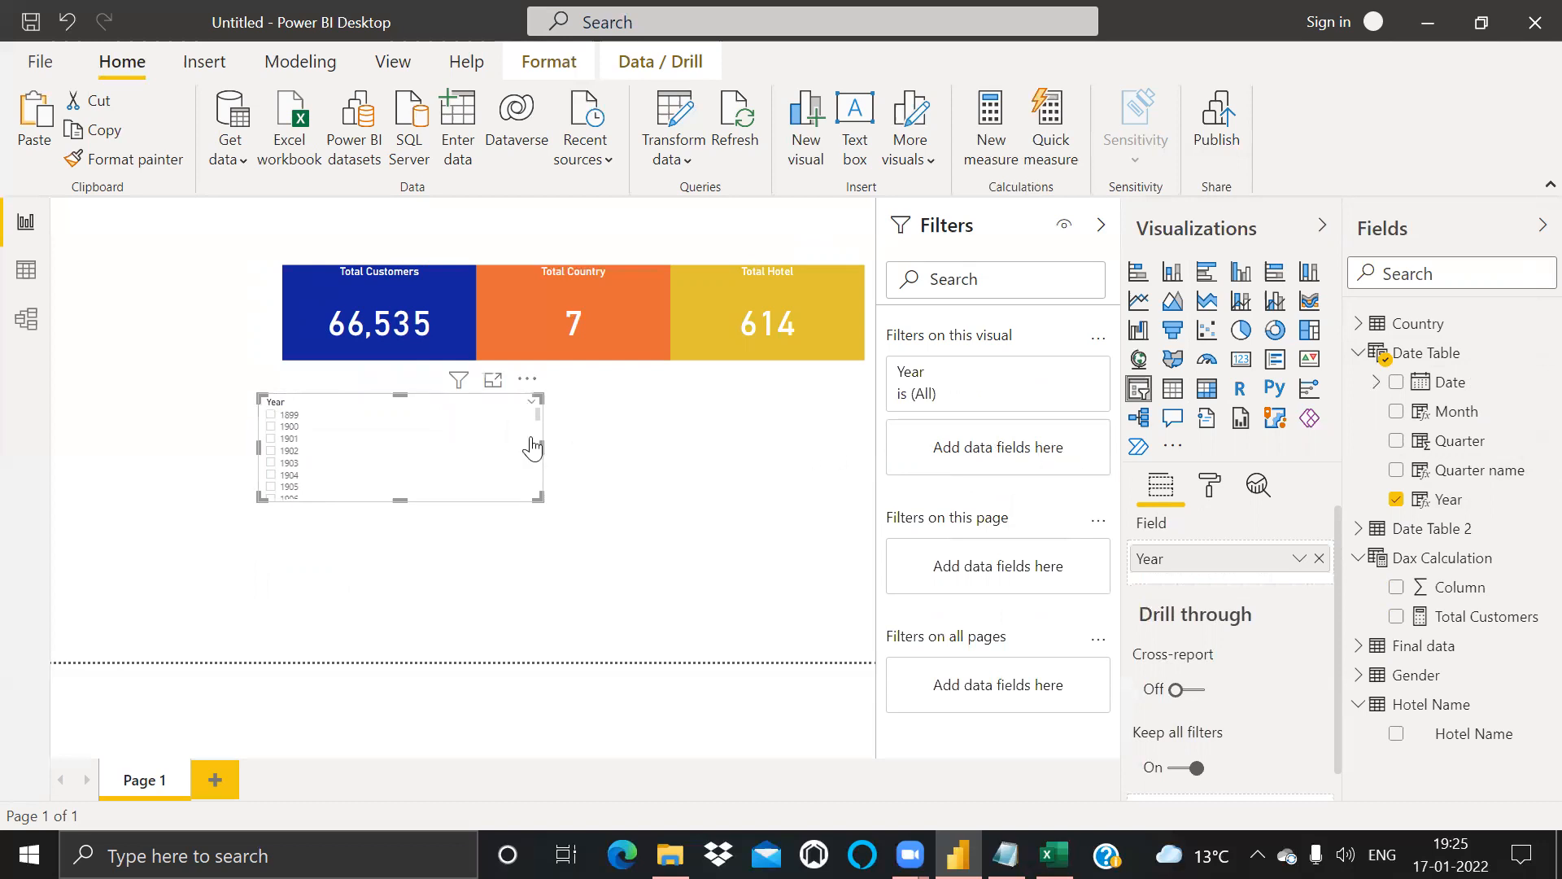
left_click(1210, 486)
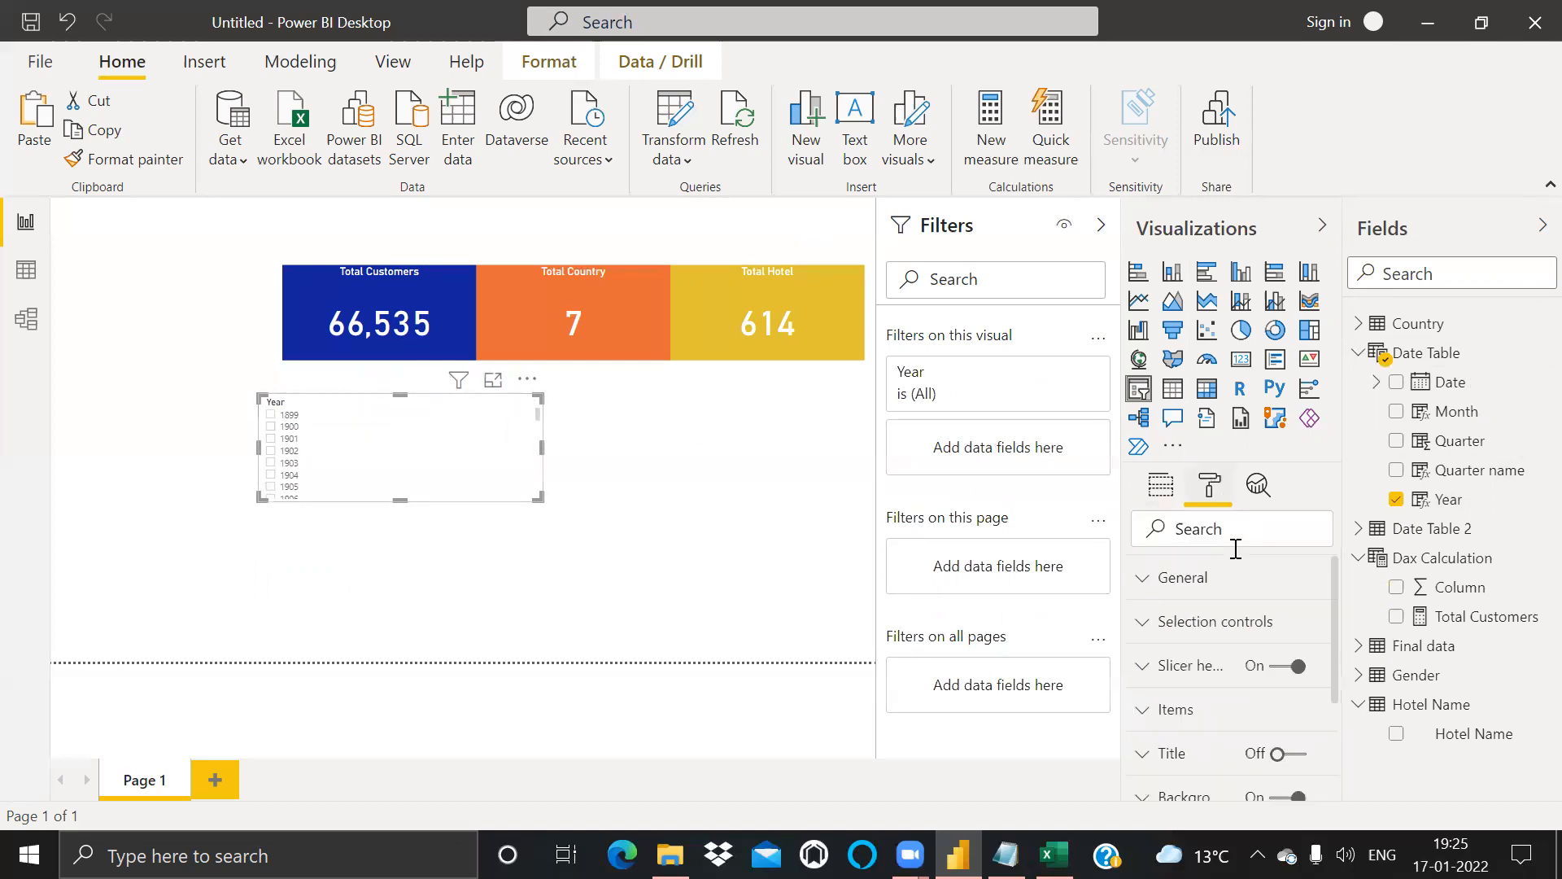
left_click(1140, 579)
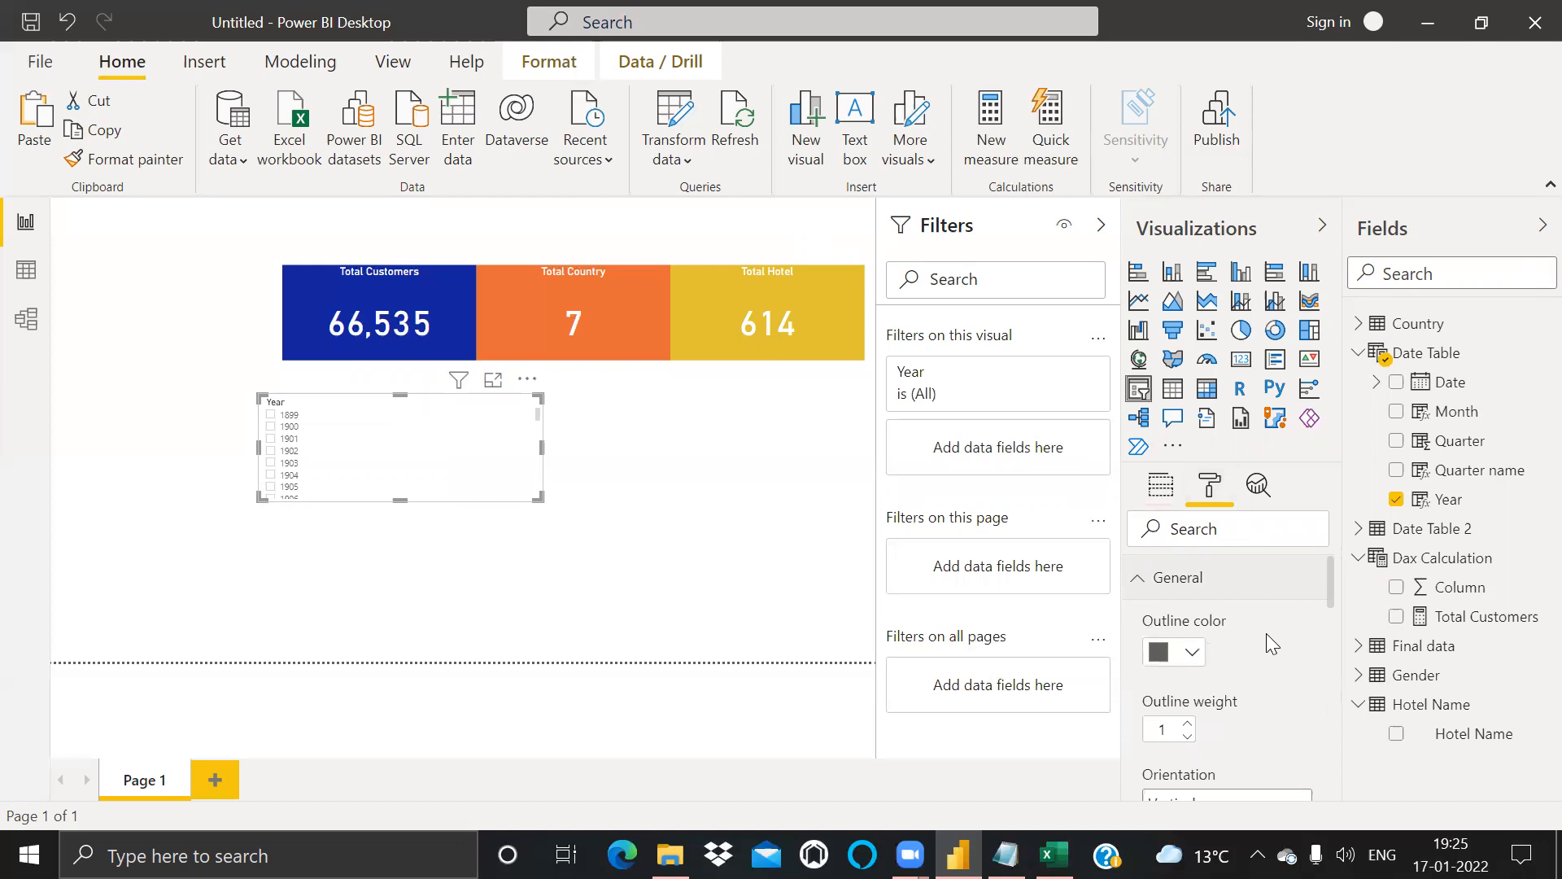
scroll(1267, 634, "down", 3)
left_click(1300, 684)
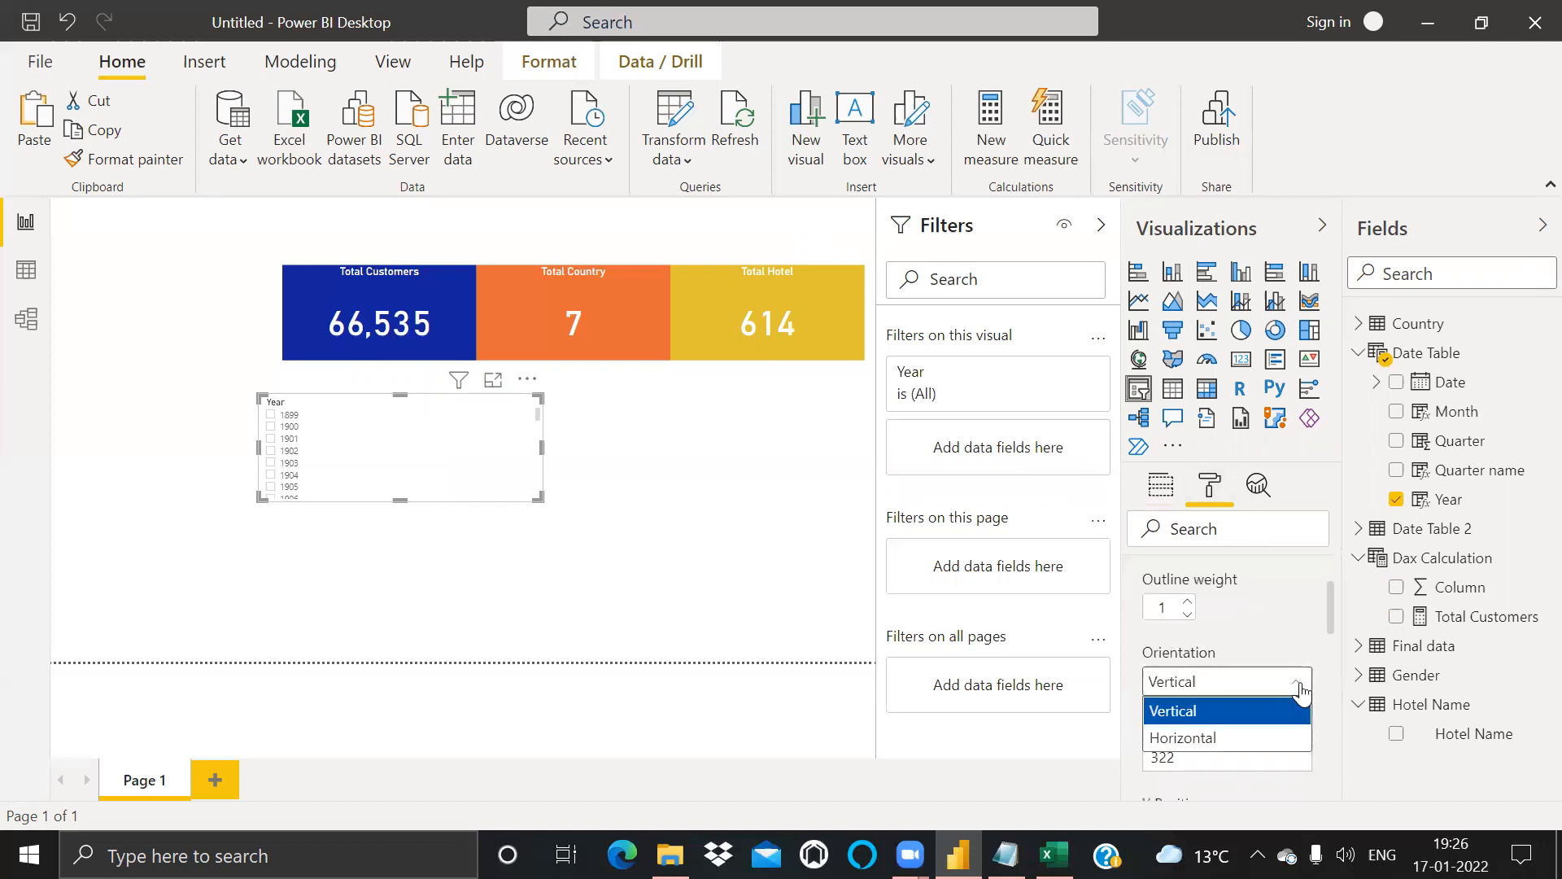
left_click(1242, 735)
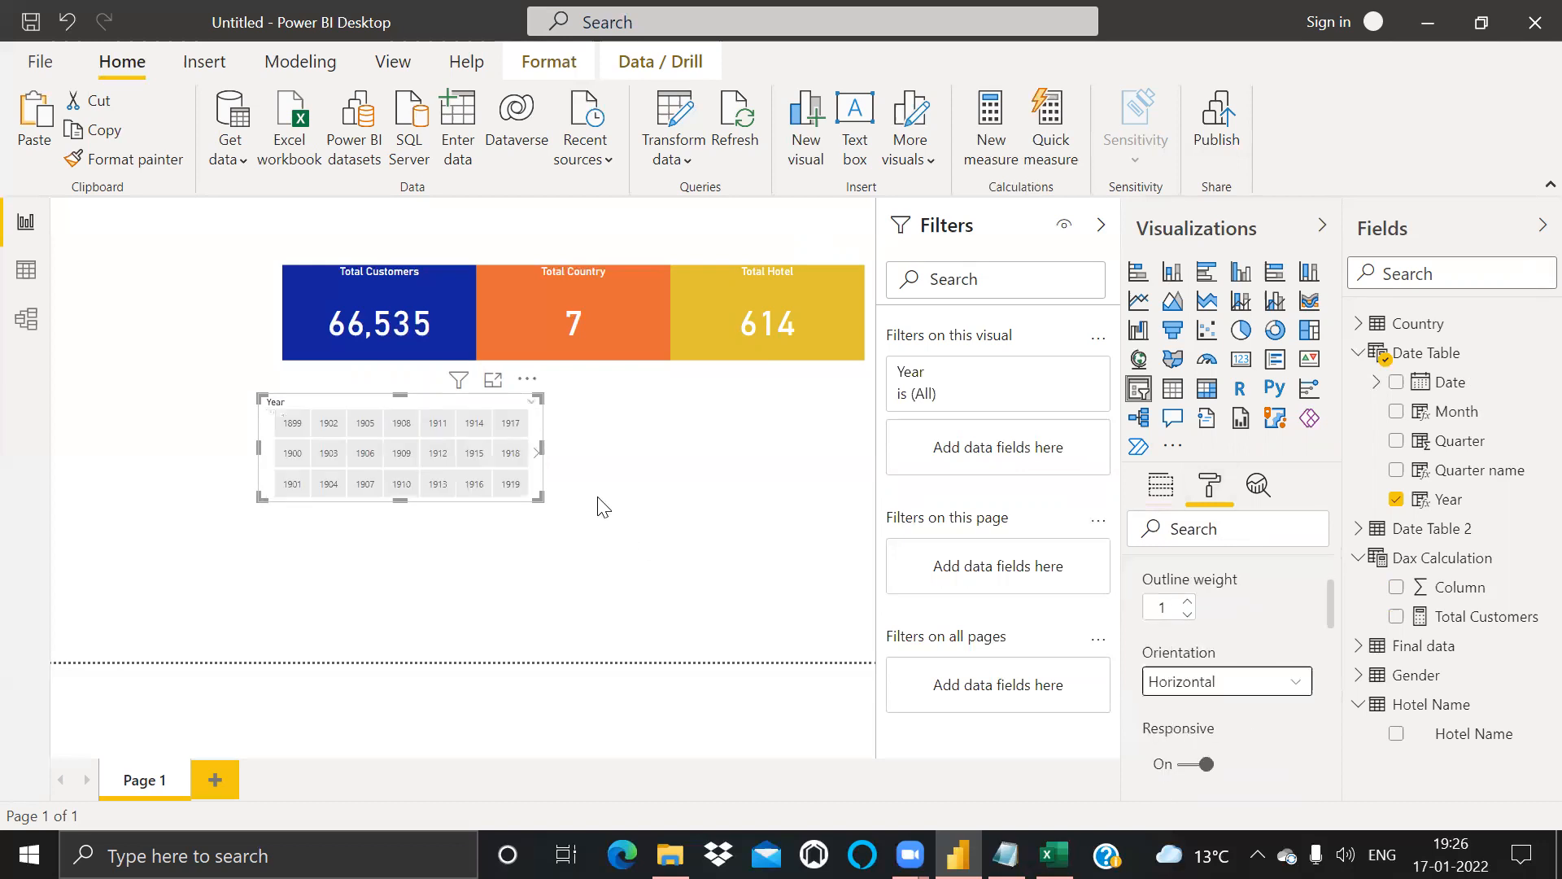
left_click_drag(542, 447, 642, 447)
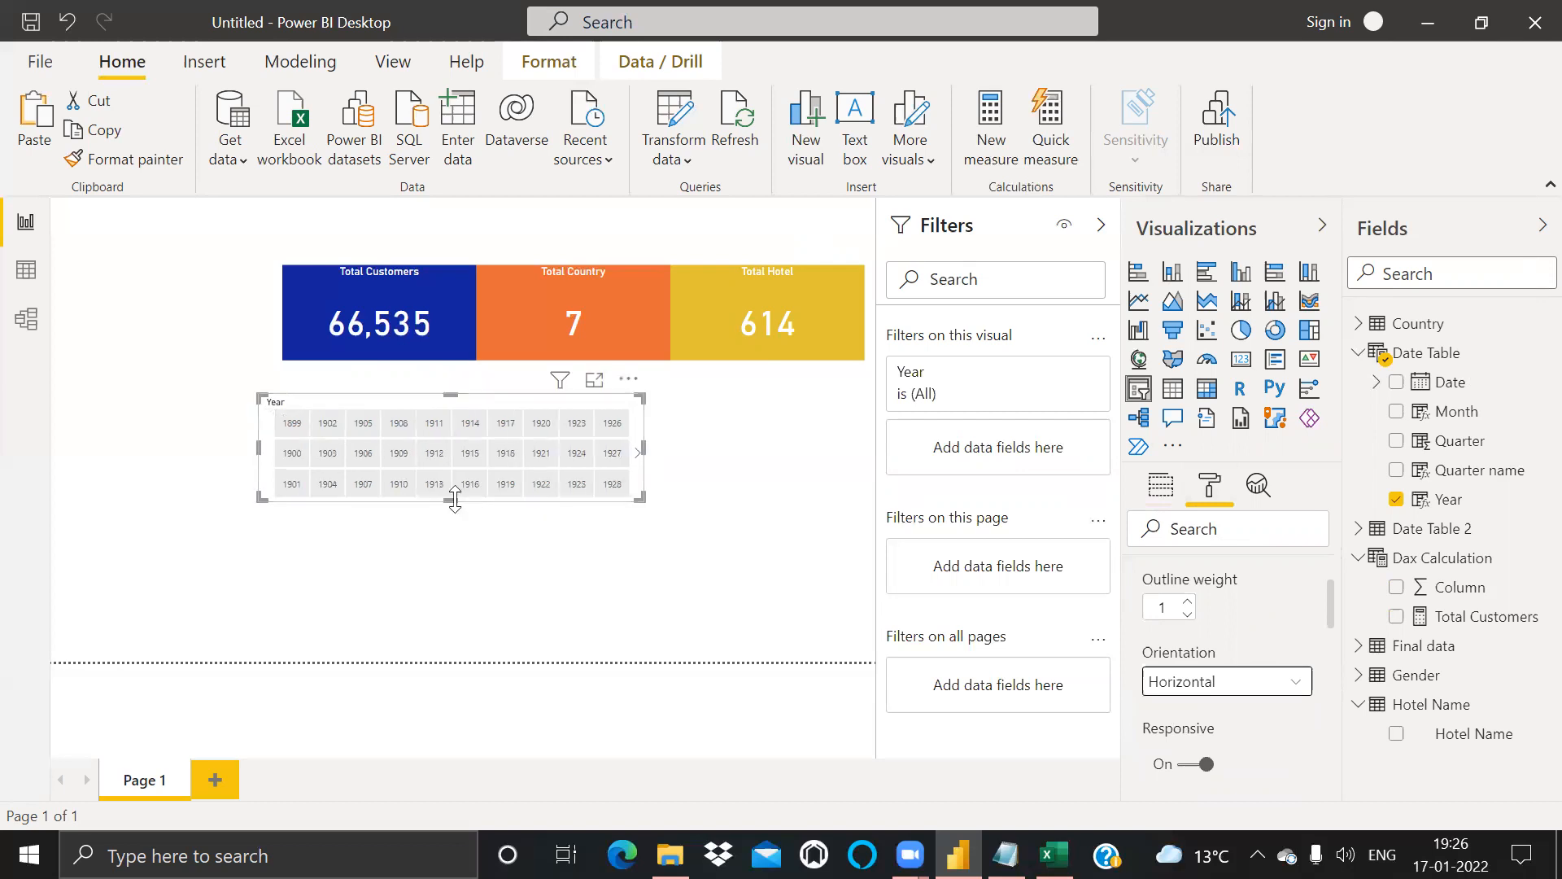
left_click_drag(448, 461, 447, 457)
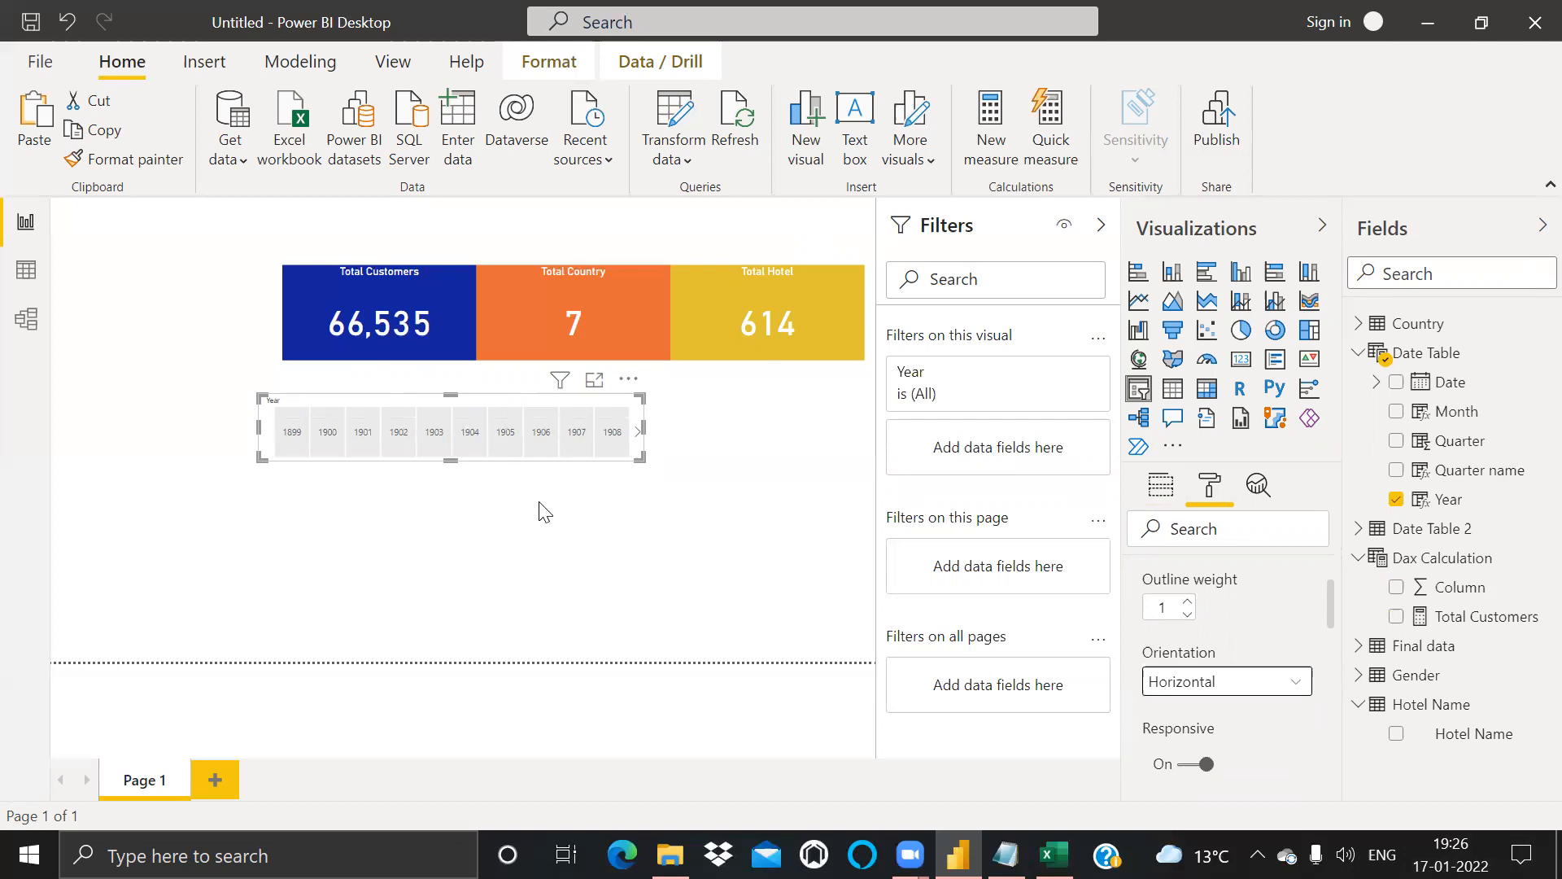
Step: Filter the Year slicer with basic filtering to the years 2017, 2018, 2019 and 2020
left_click(1064, 382)
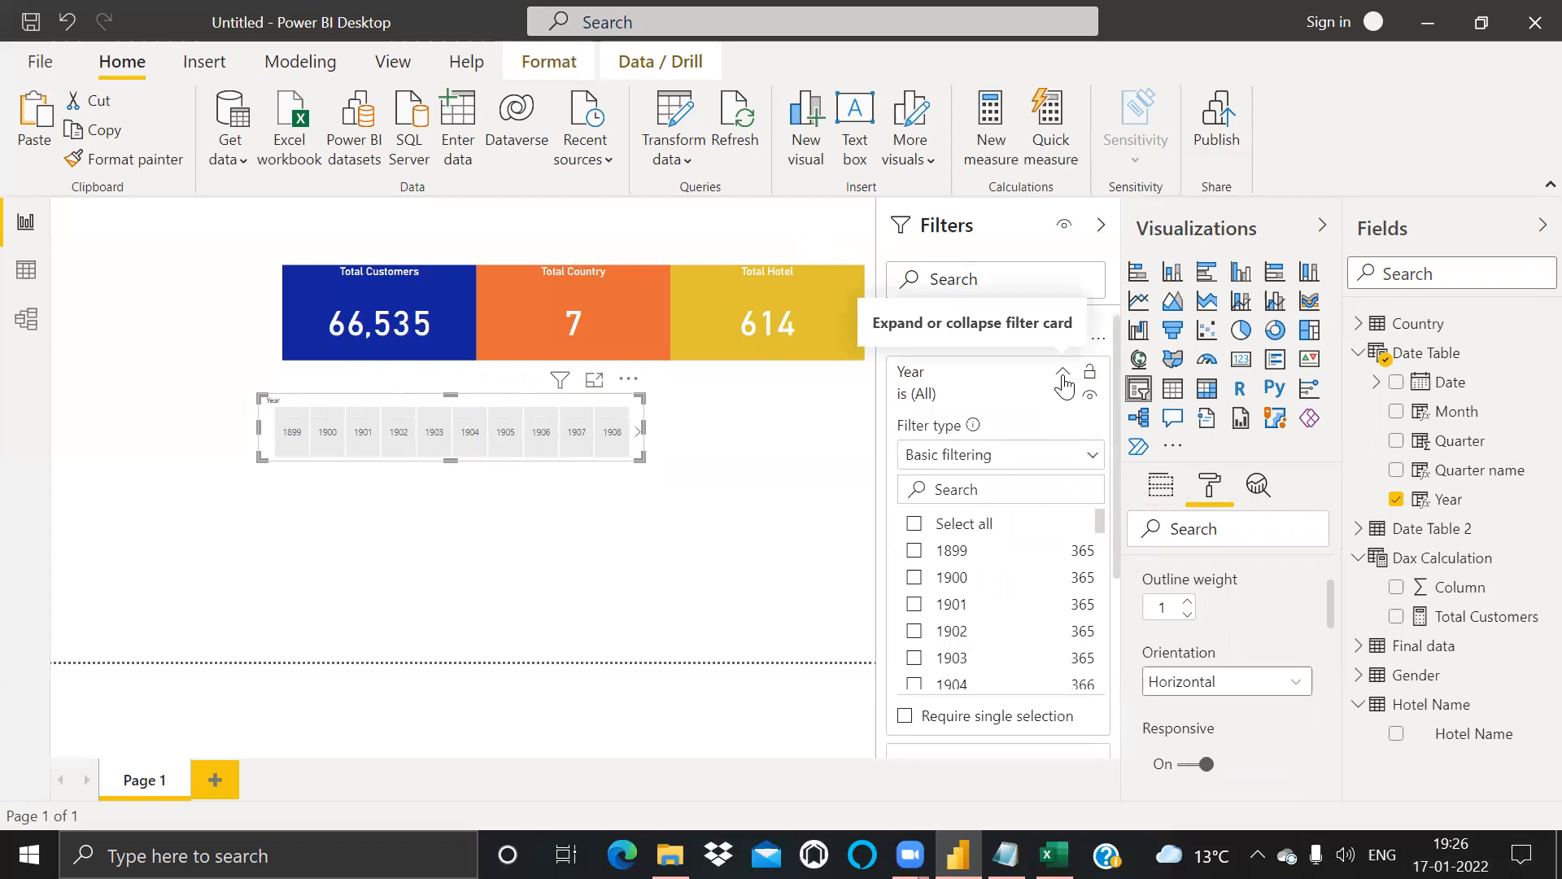
left_click(915, 528)
left_click_drag(1100, 521, 1122, 699)
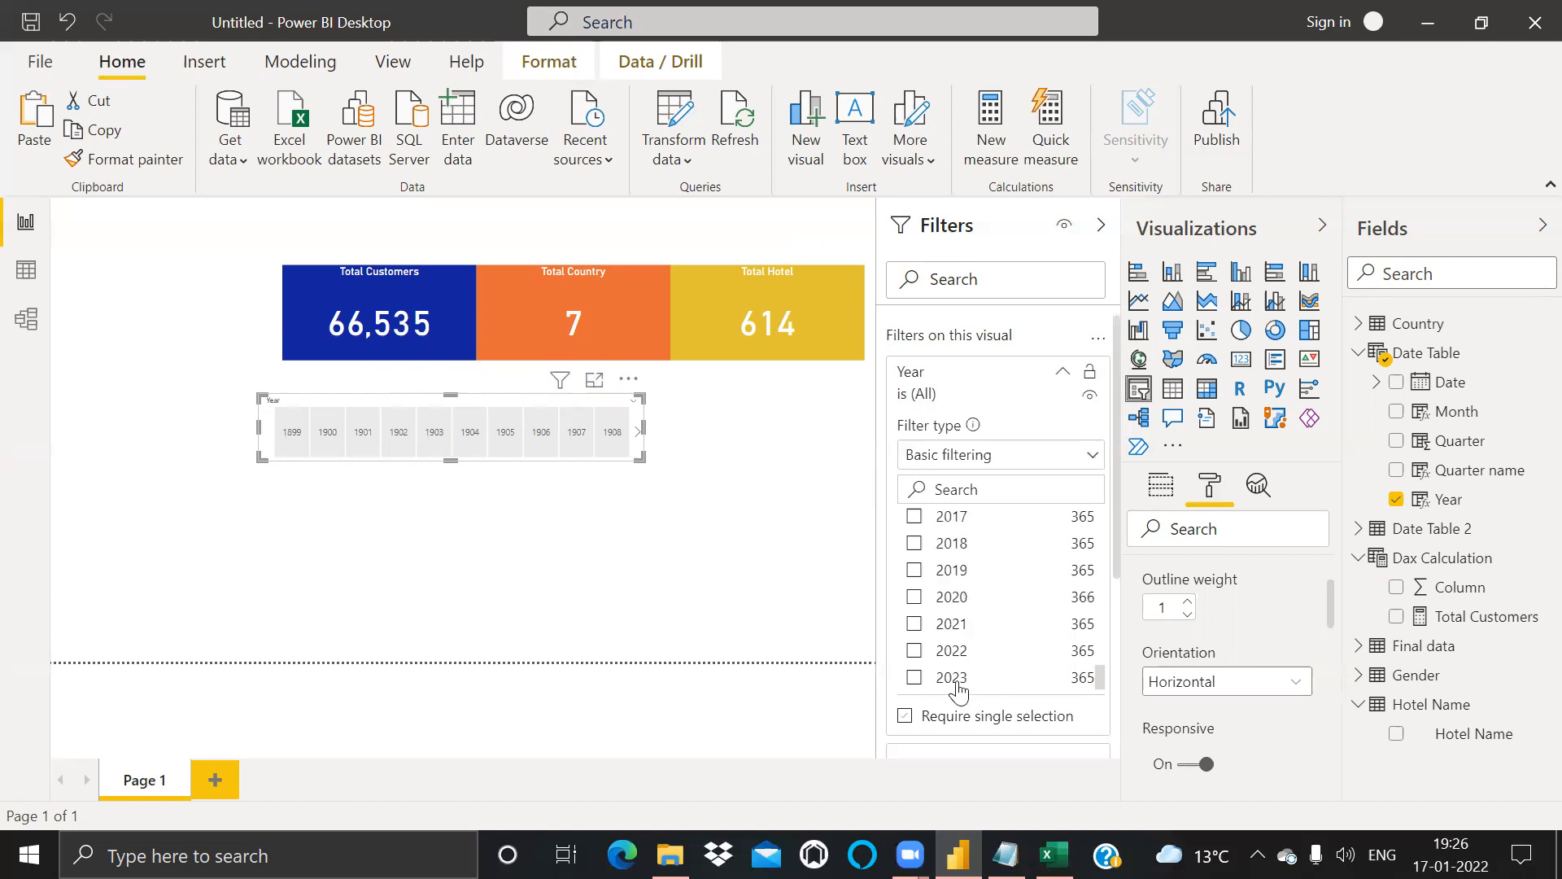
left_click(914, 597)
left_click(914, 570)
left_click(913, 543)
left_click(914, 516)
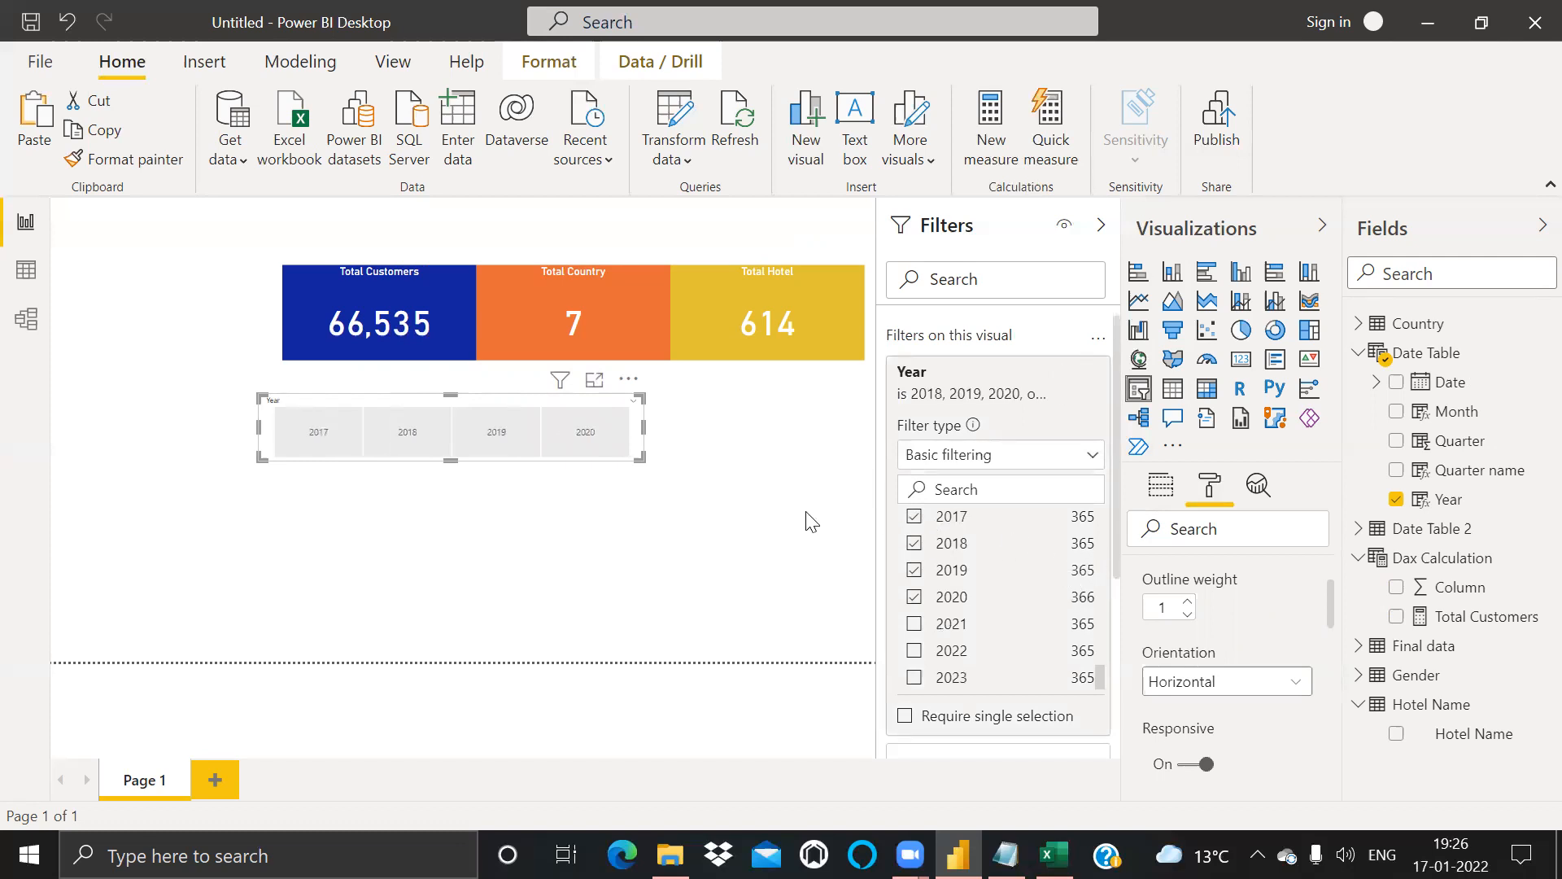
left_click(830, 521)
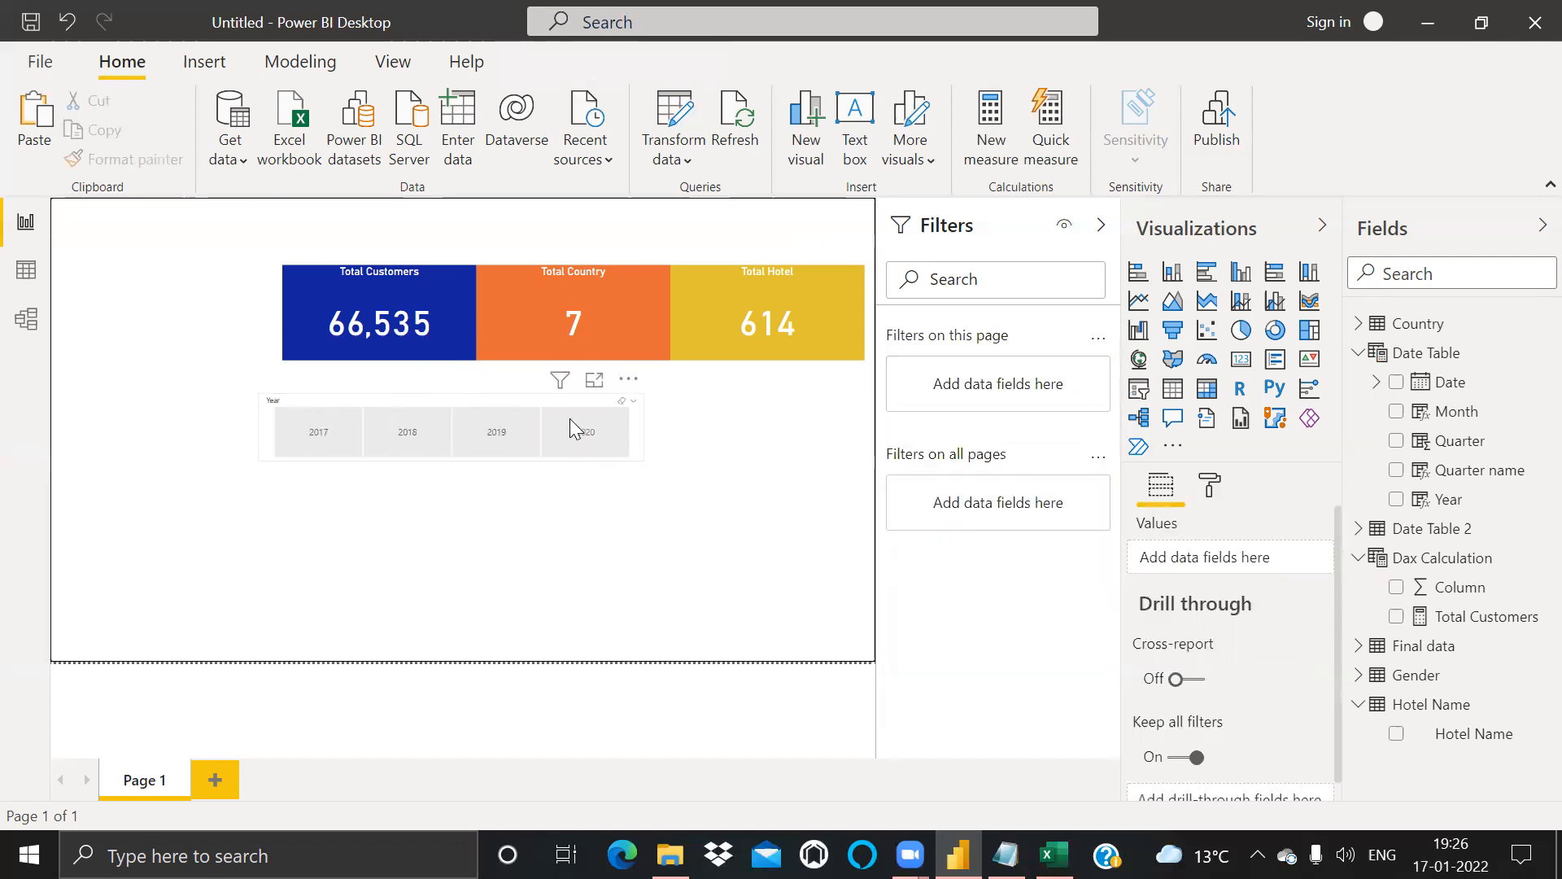
Step: Move the Year slicer directly above the three cards and turn off its slicer header
left_click_drag(531, 405, 550, 195)
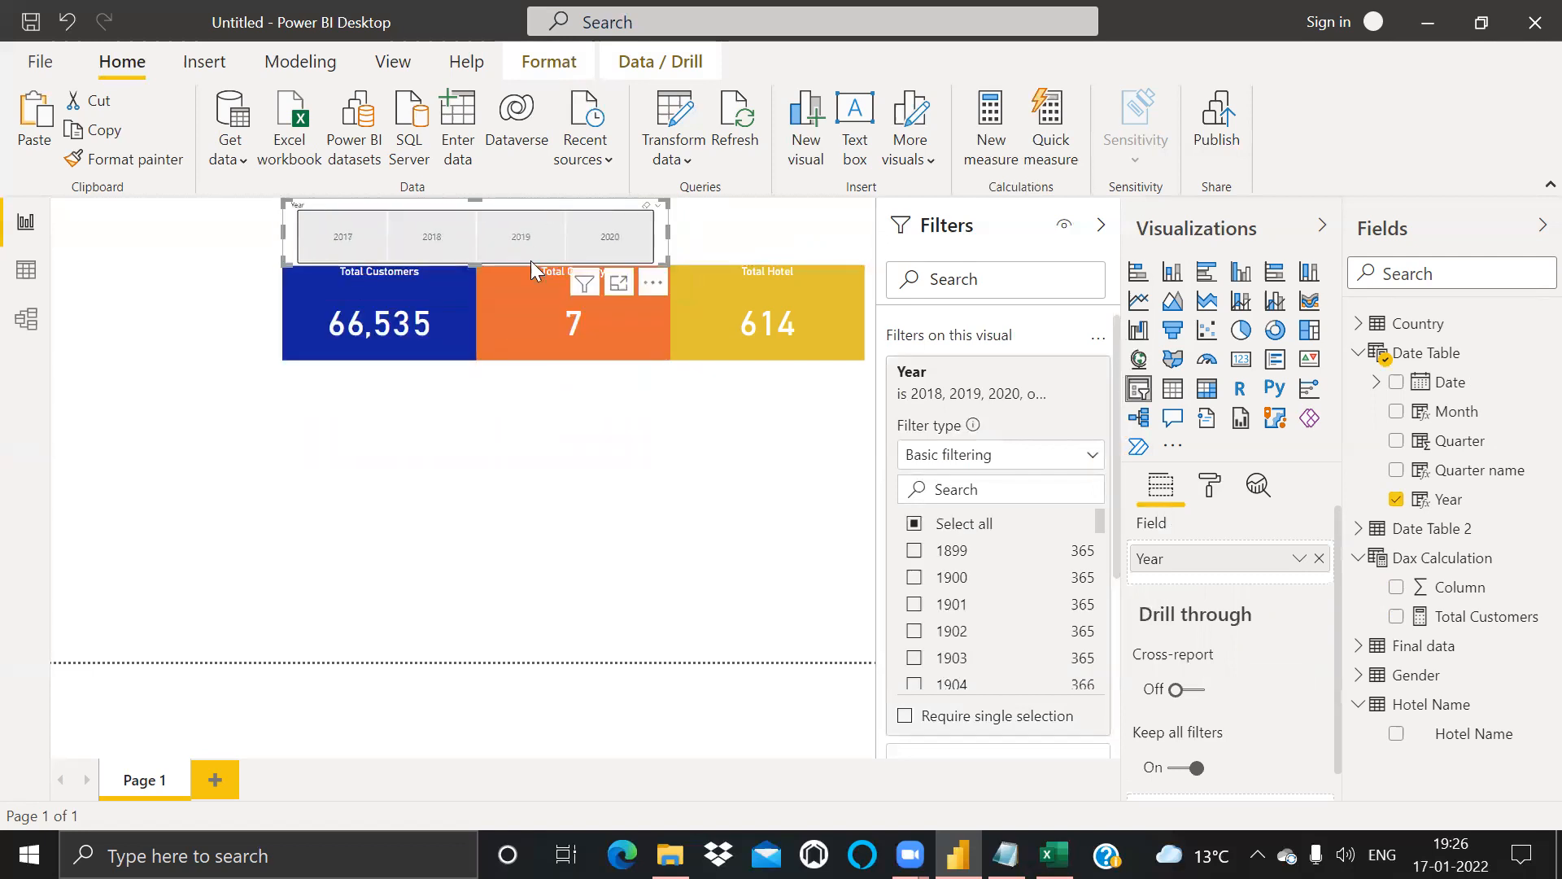
left_click(1210, 487)
left_click(1299, 673)
Step: Widen the Year slicer to span all three cards and reduce its height so the years fit in one row
left_click_drag(476, 265, 469, 255)
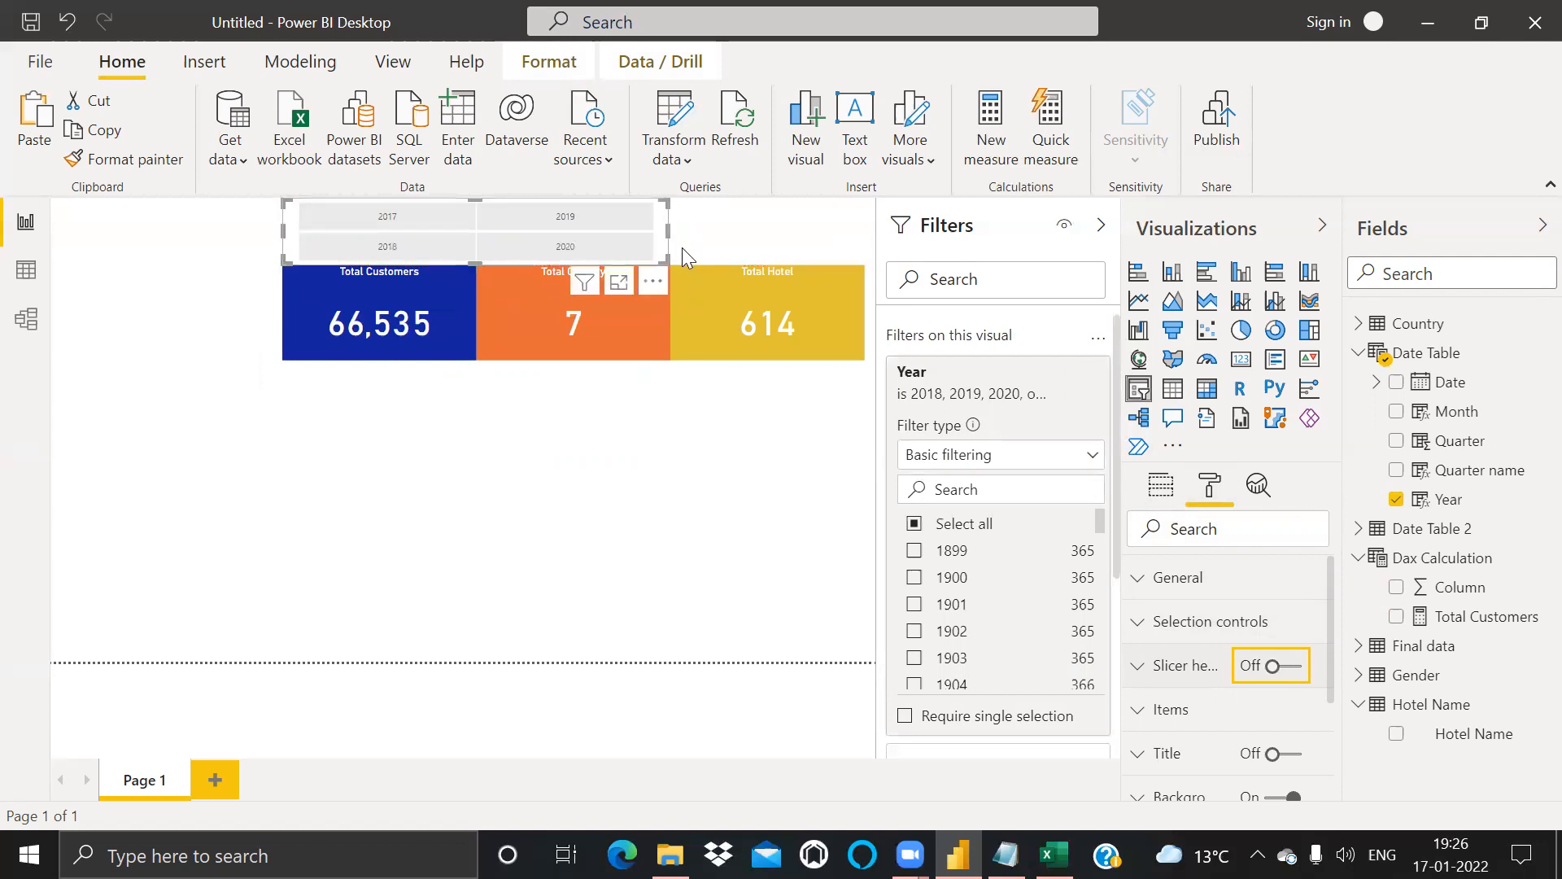
left_click_drag(668, 236, 875, 246)
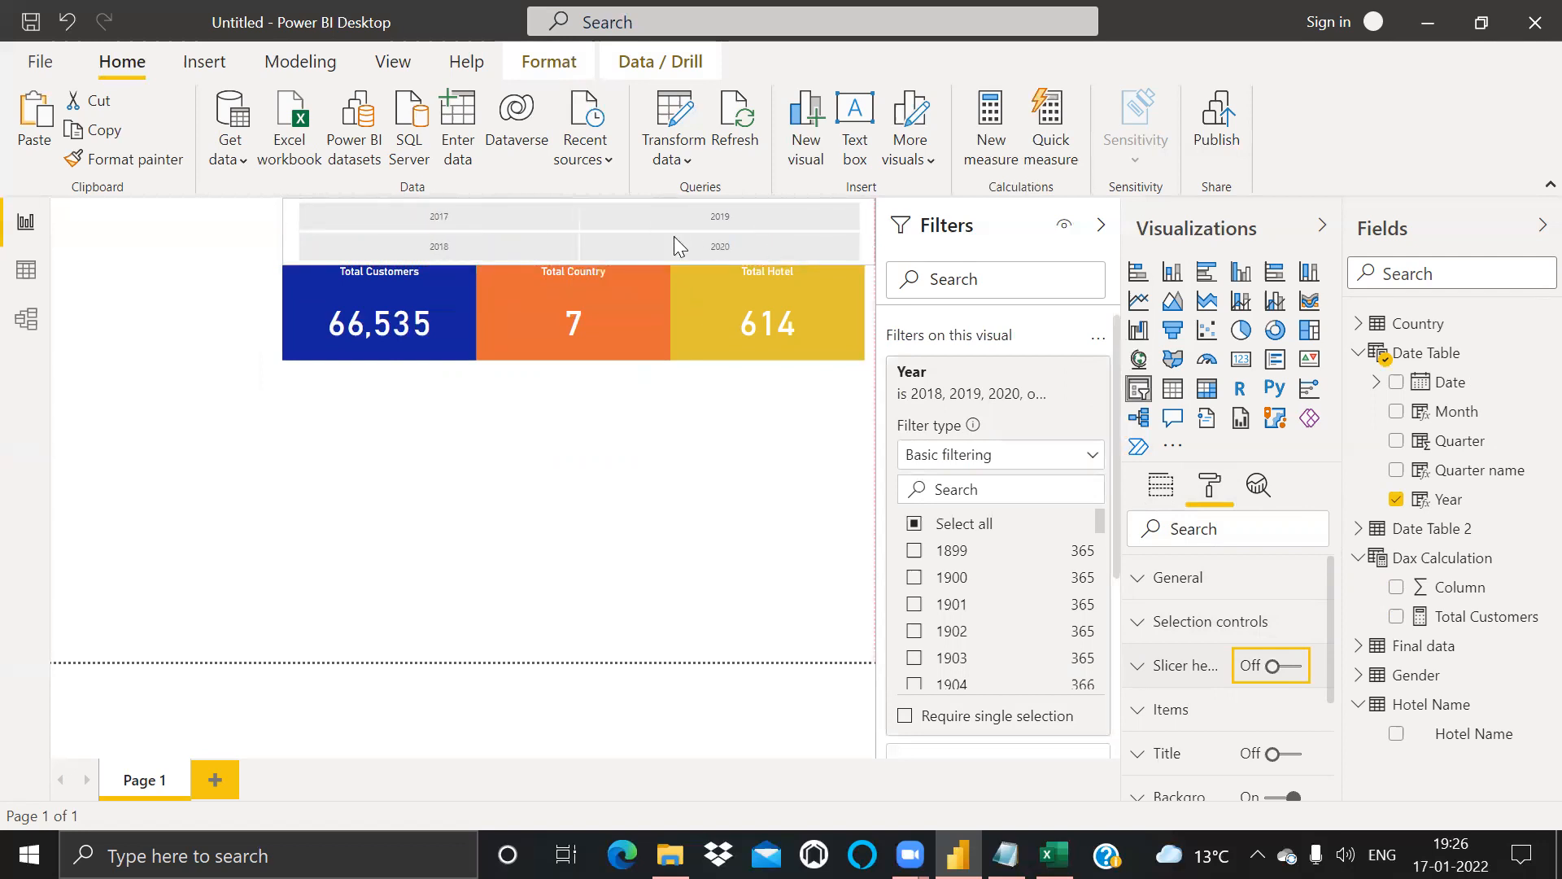
left_click_drag(578, 264, 587, 215)
left_click(584, 422)
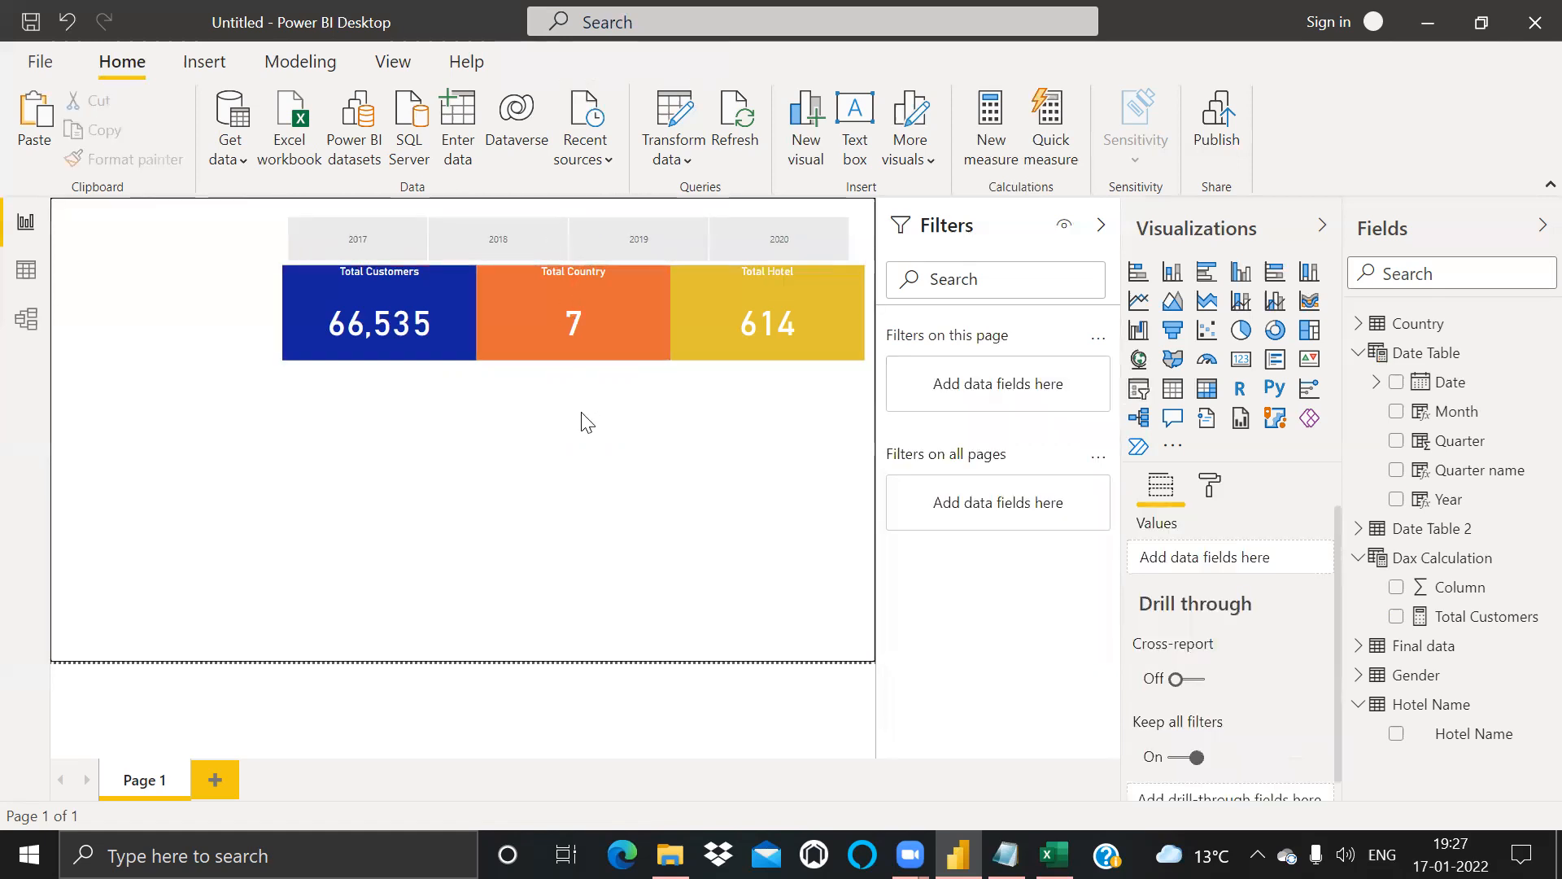
Step: Nudge the Year slicer up and slightly right to center it over the cards with a small gap beneath
left_click(589, 213)
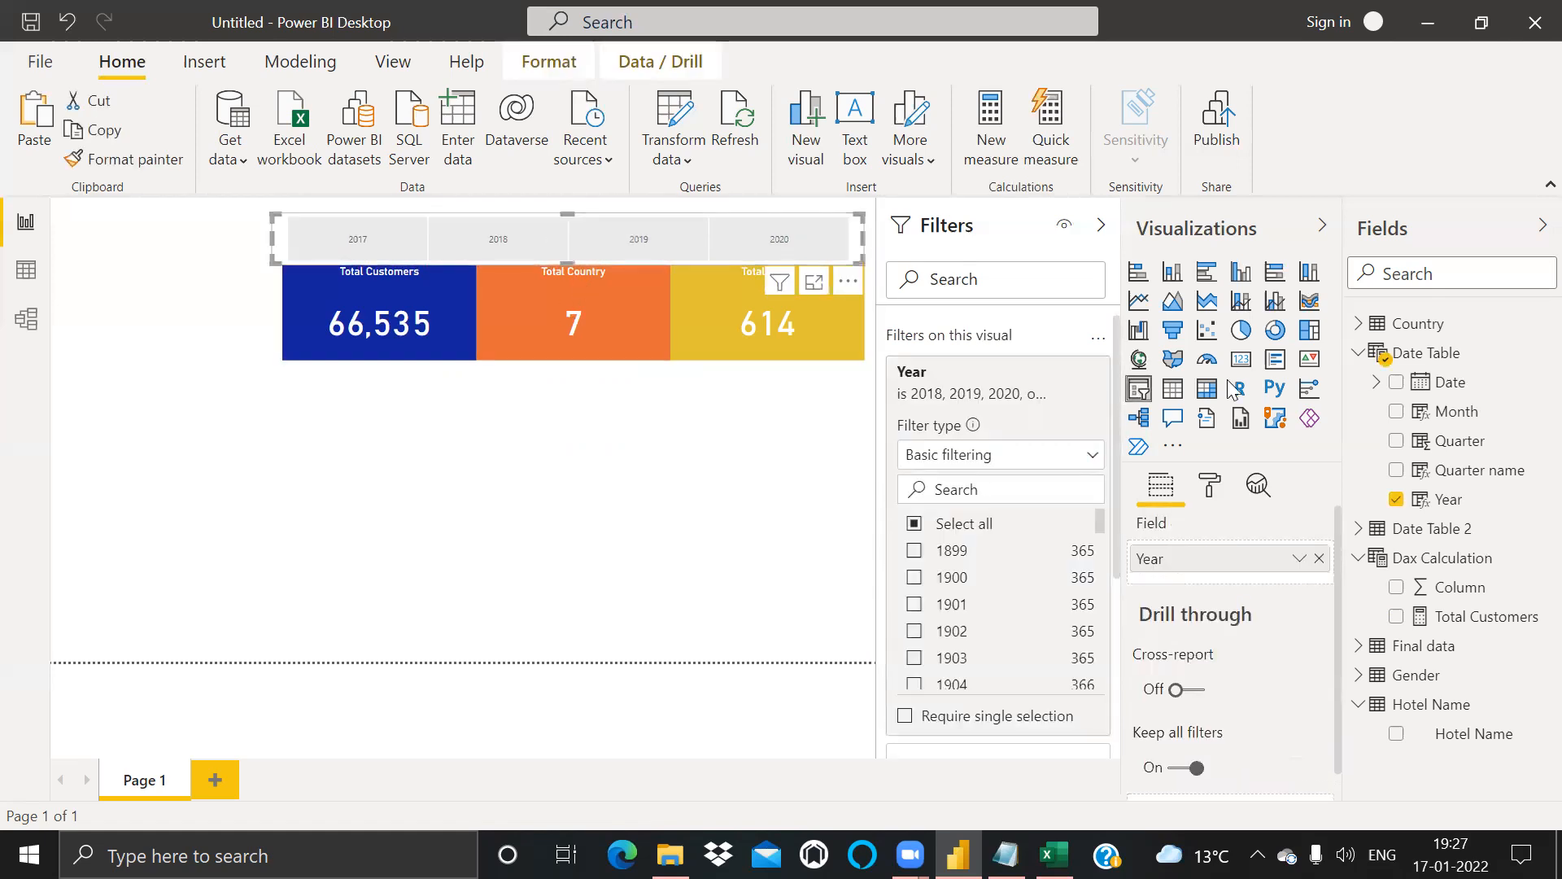
key("Up")
key("Up")
key("Up")
key("Up")
key("Up")
key("Up")
key("Up")
key("Up")
key("Up")
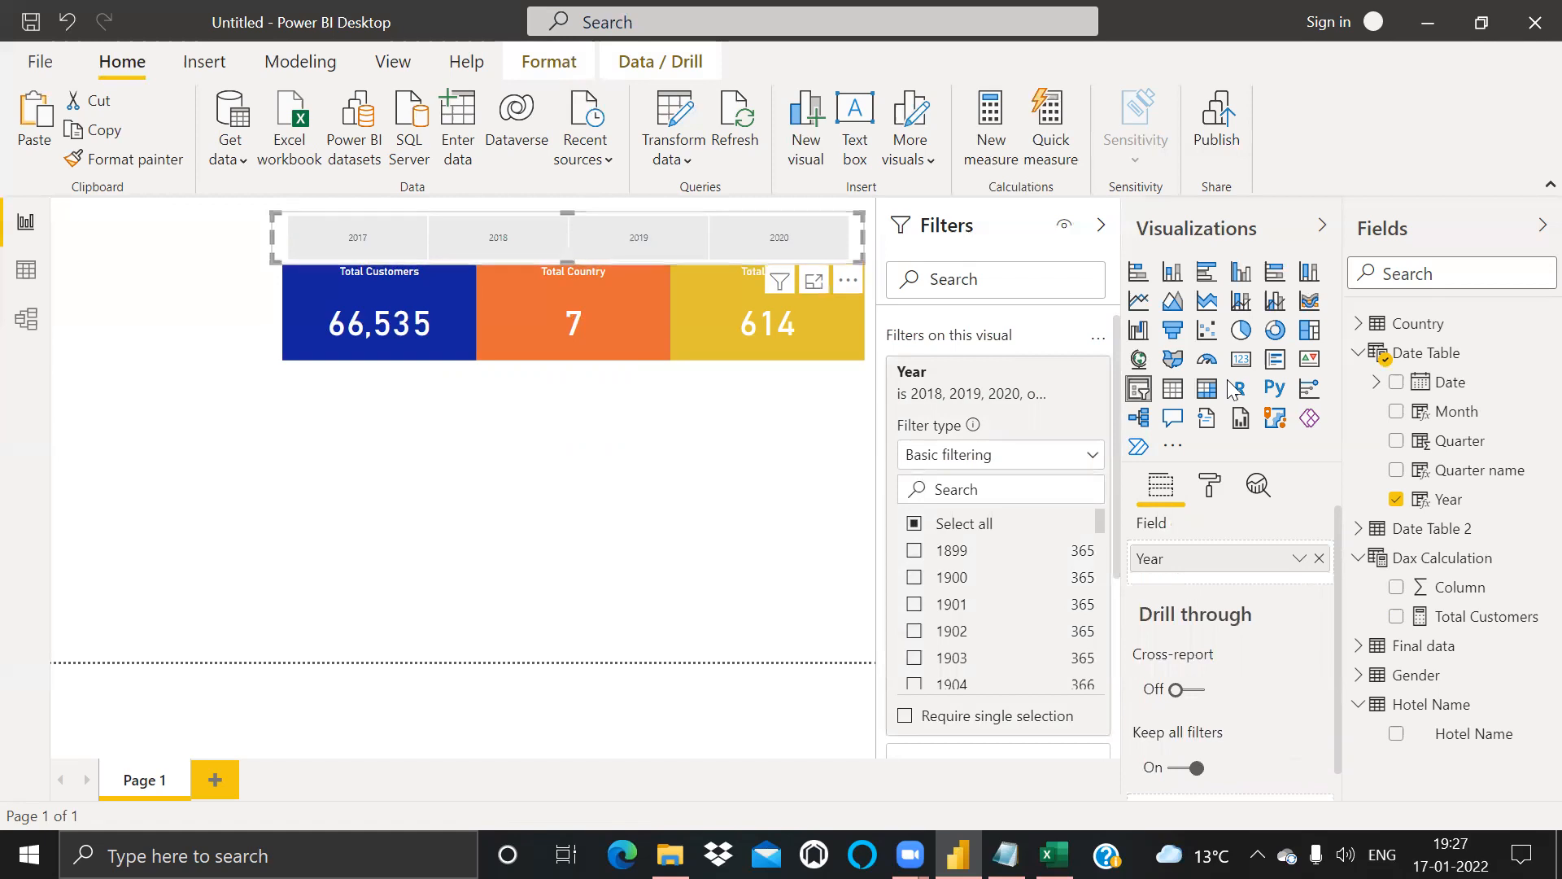
key("Right")
key("Right")
key("Right")
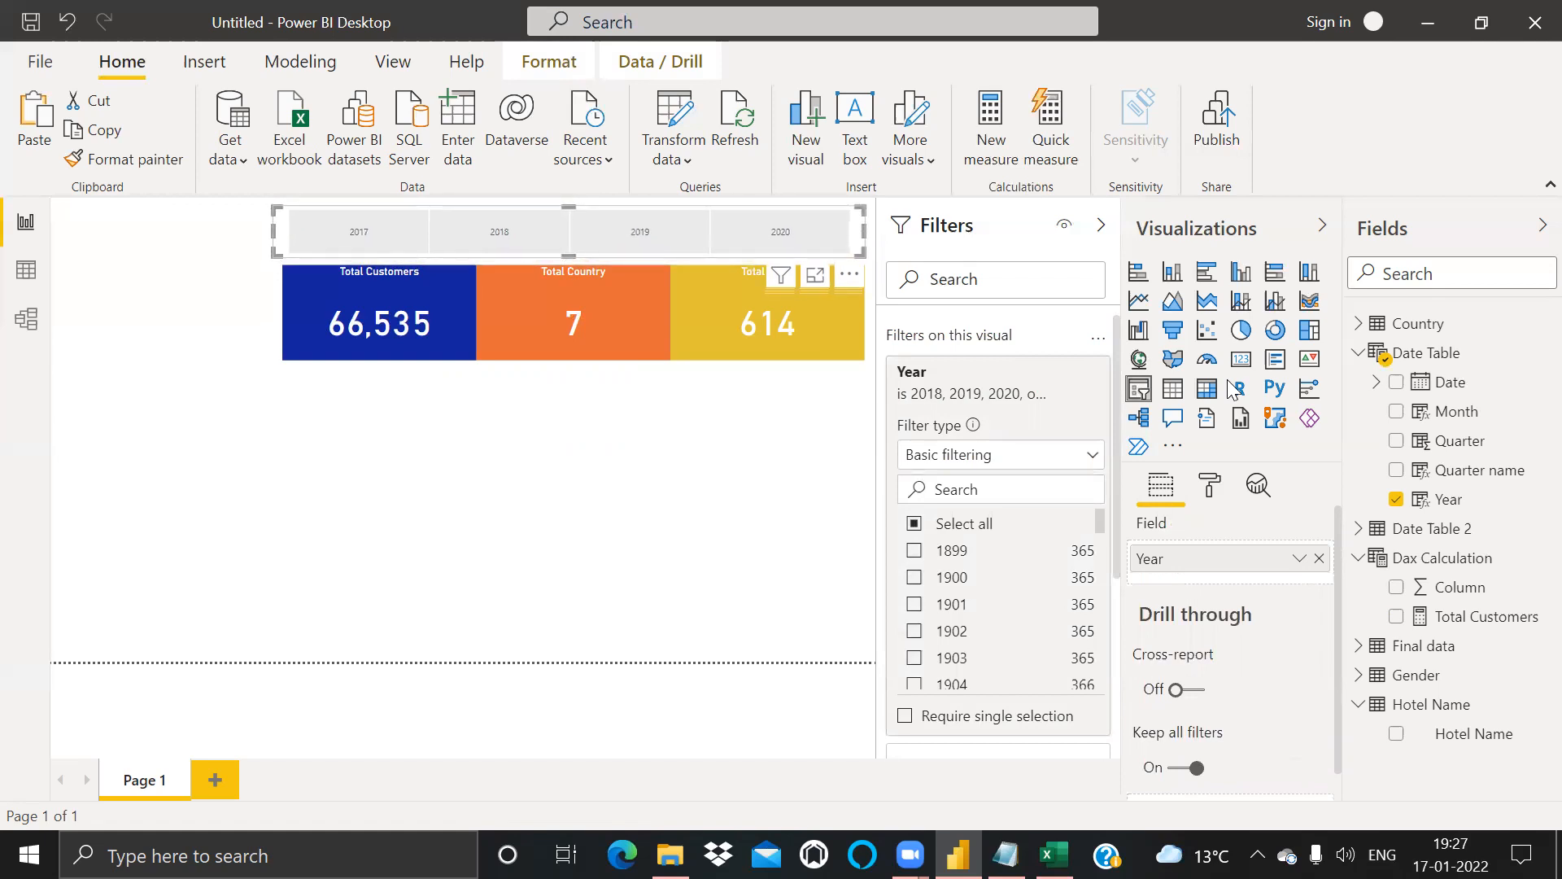
key("Right")
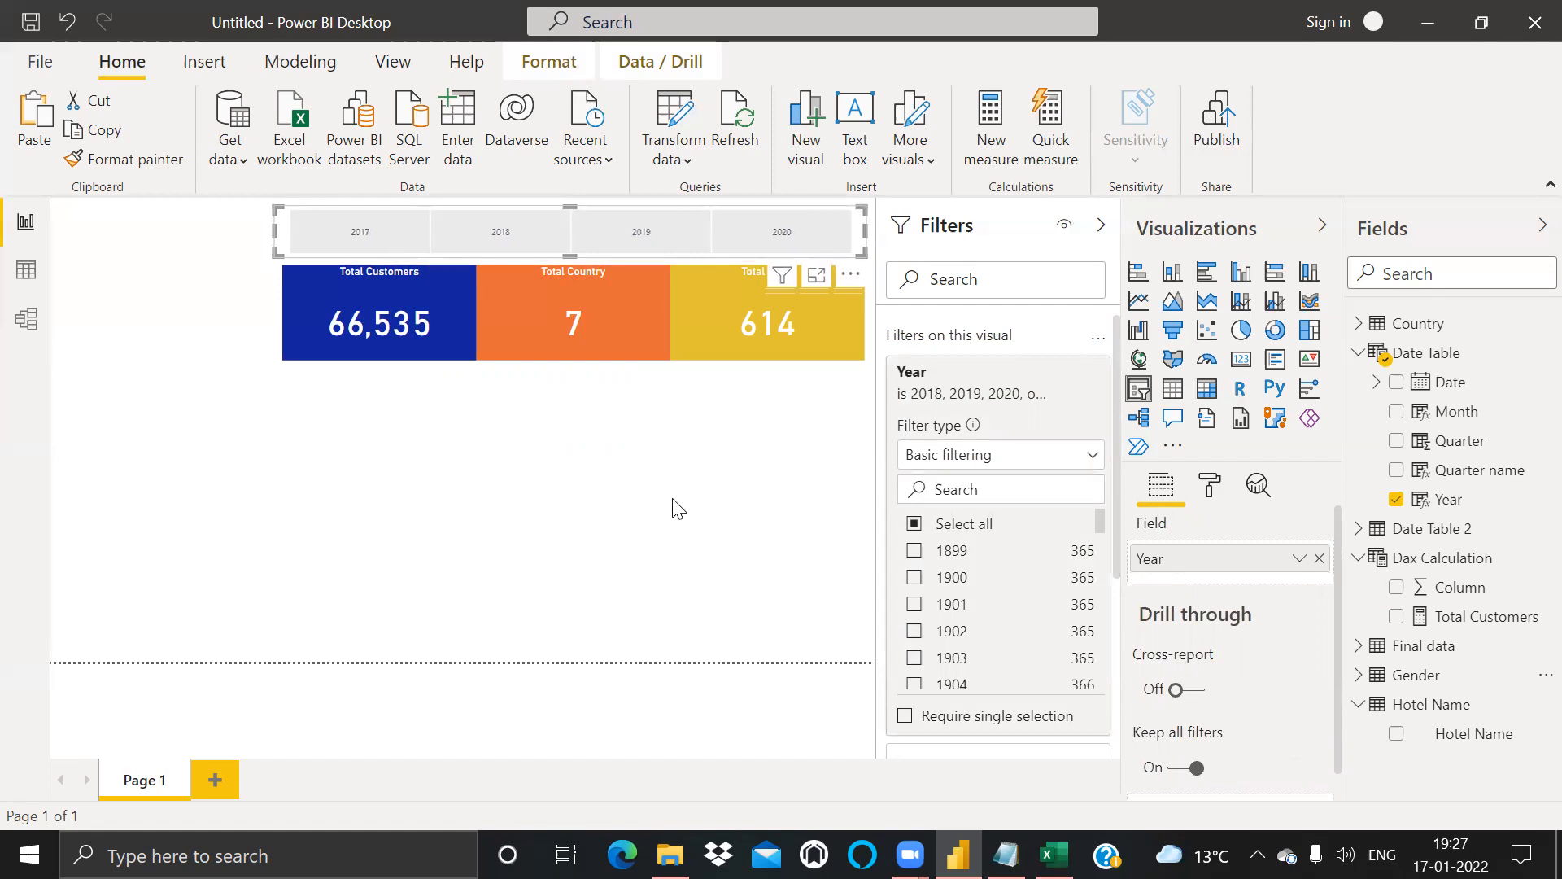
left_click(686, 468)
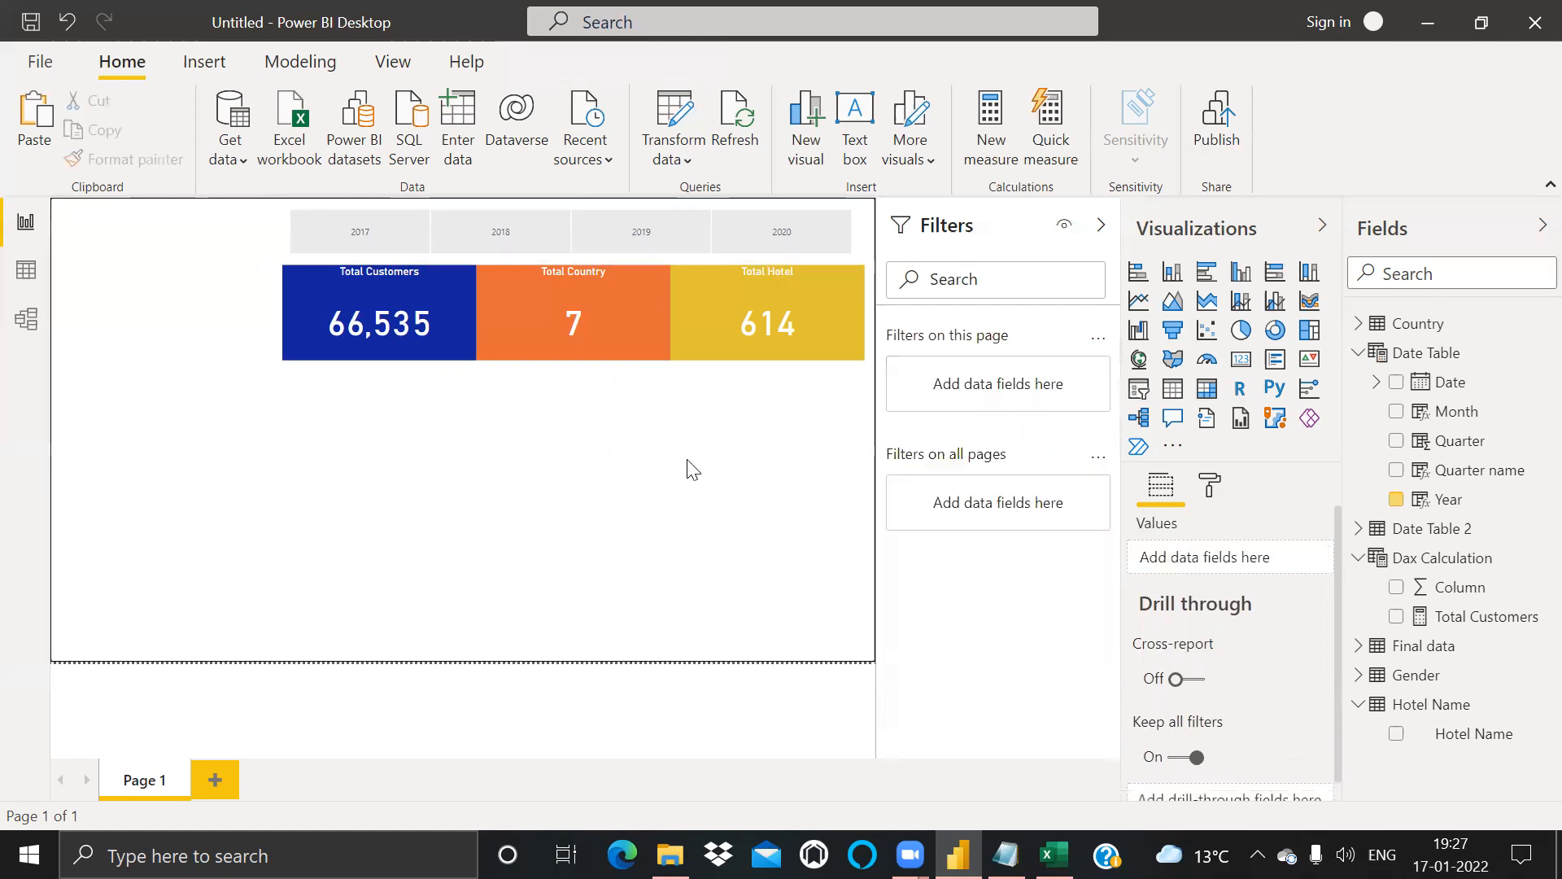
Step: Open the Year slicer's formatting options and go to its items, title and background settings
left_click(713, 213)
left_click(1210, 485)
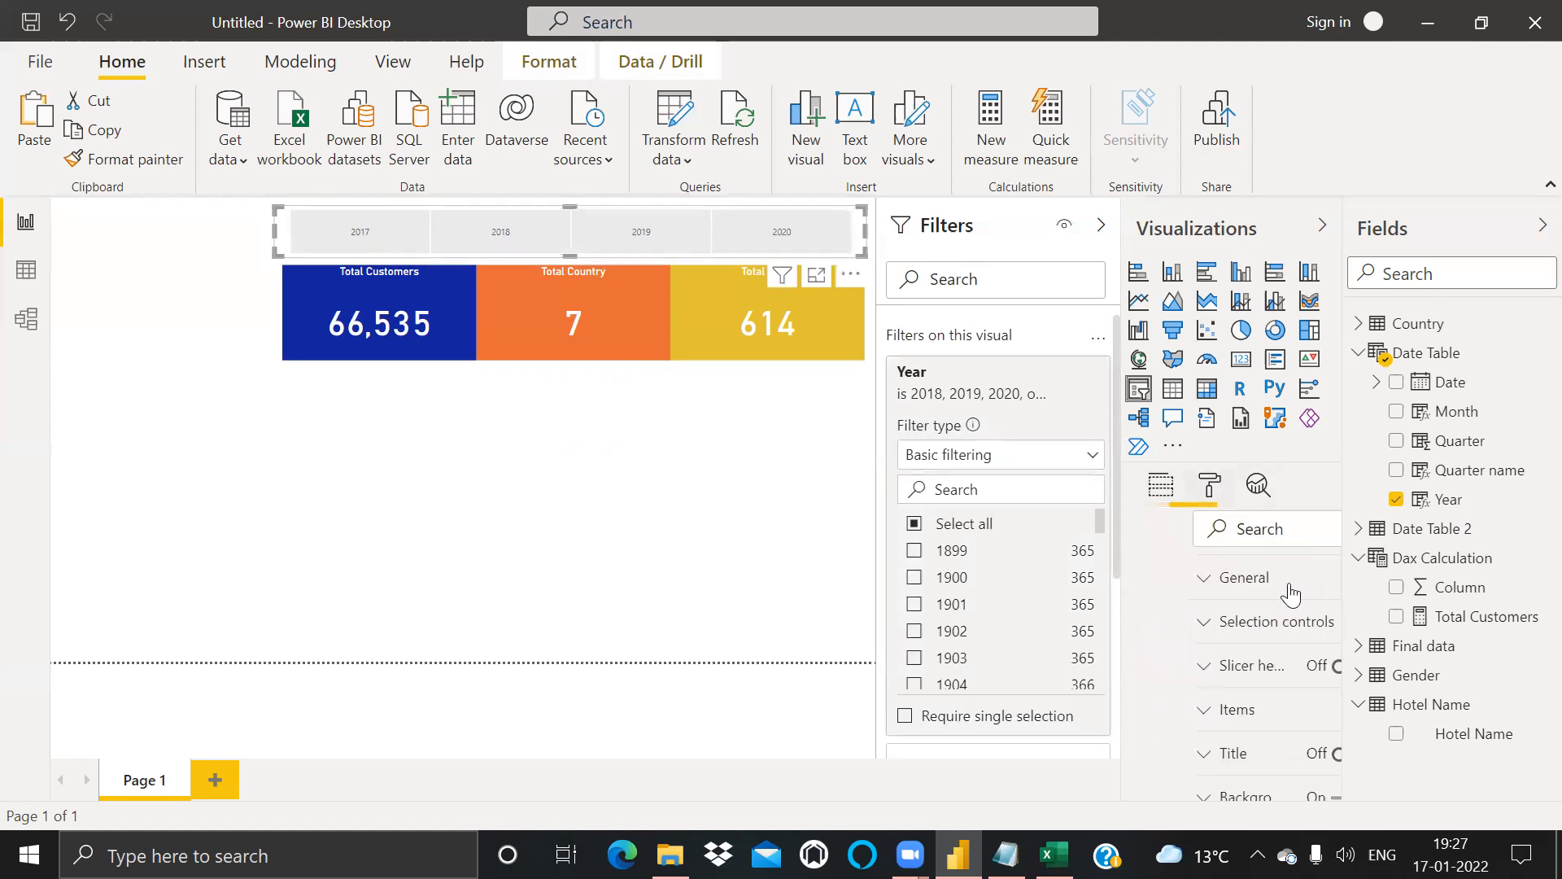
scroll(1281, 639, "down", 3)
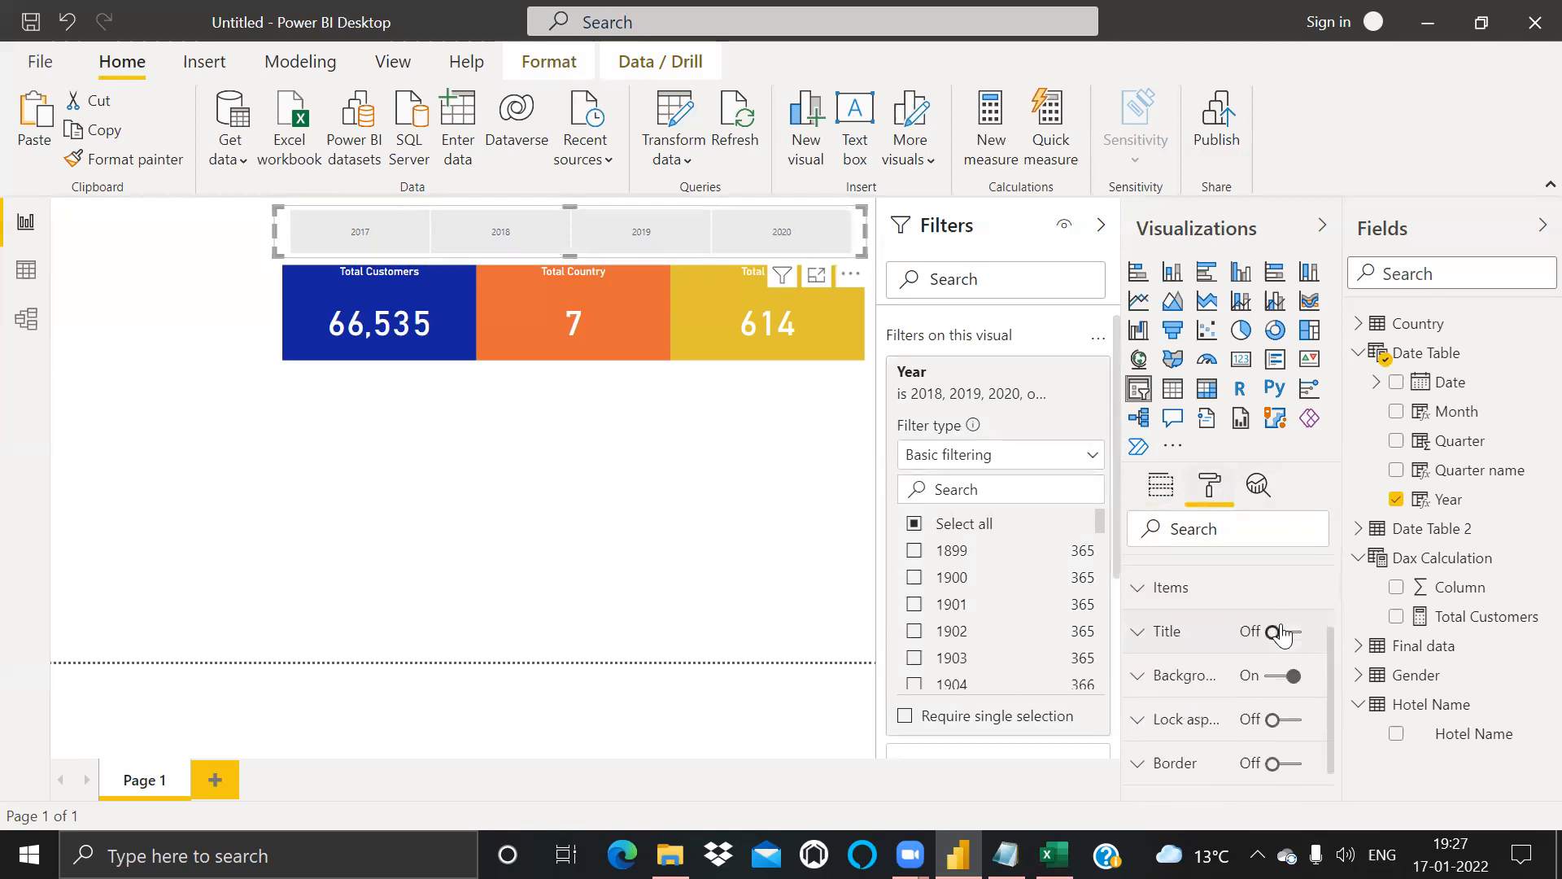
Step: Set the year slicer items' font colour to dark blue and their background to a medium light purple
left_click(1159, 602)
left_click(1193, 662)
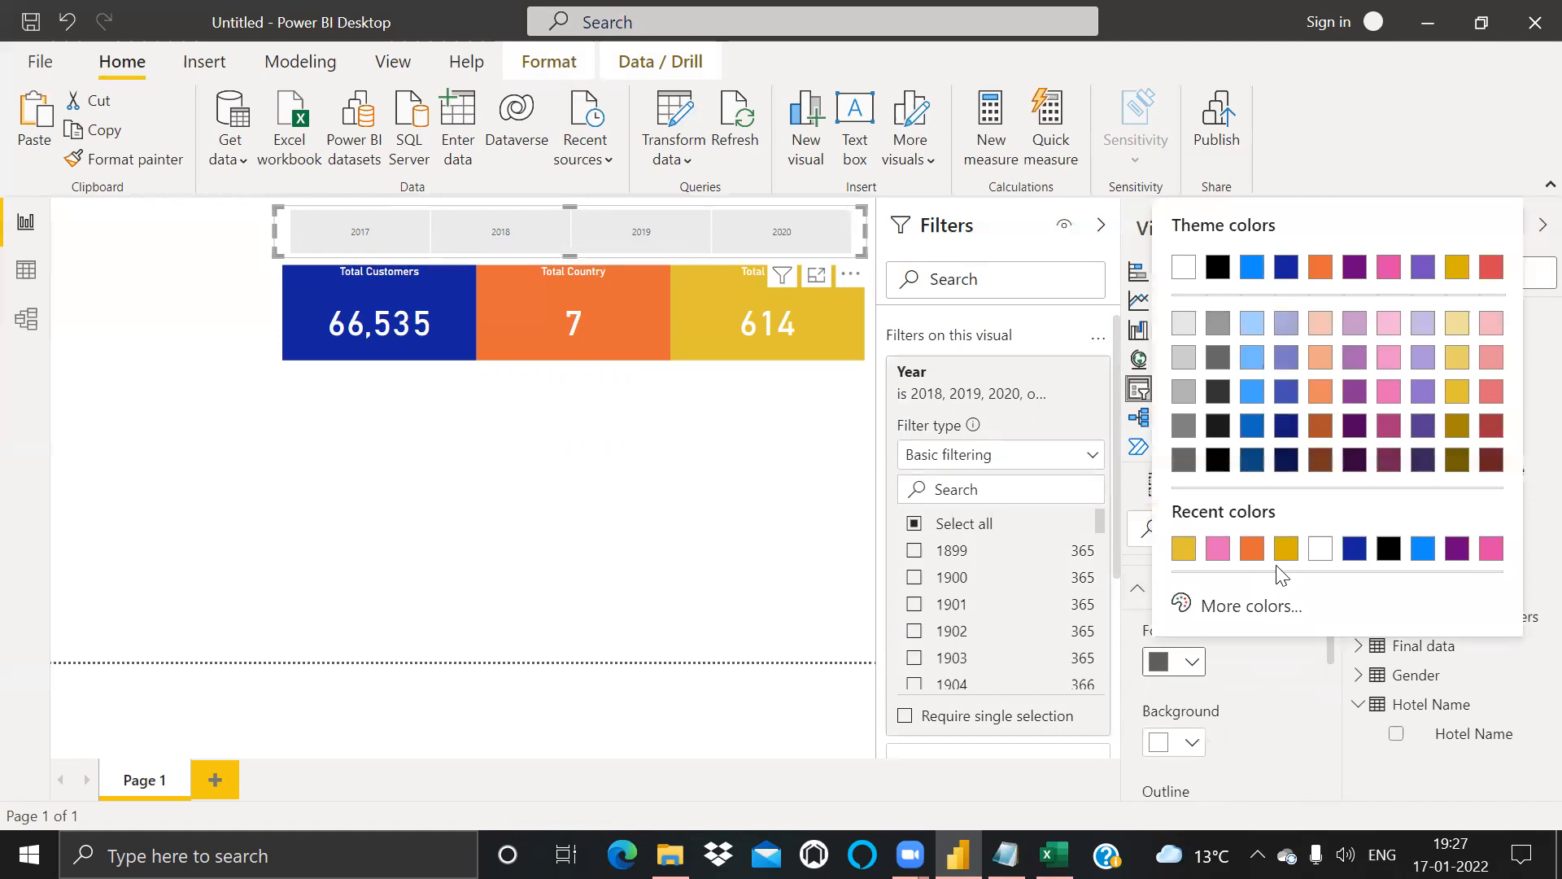
left_click(1352, 550)
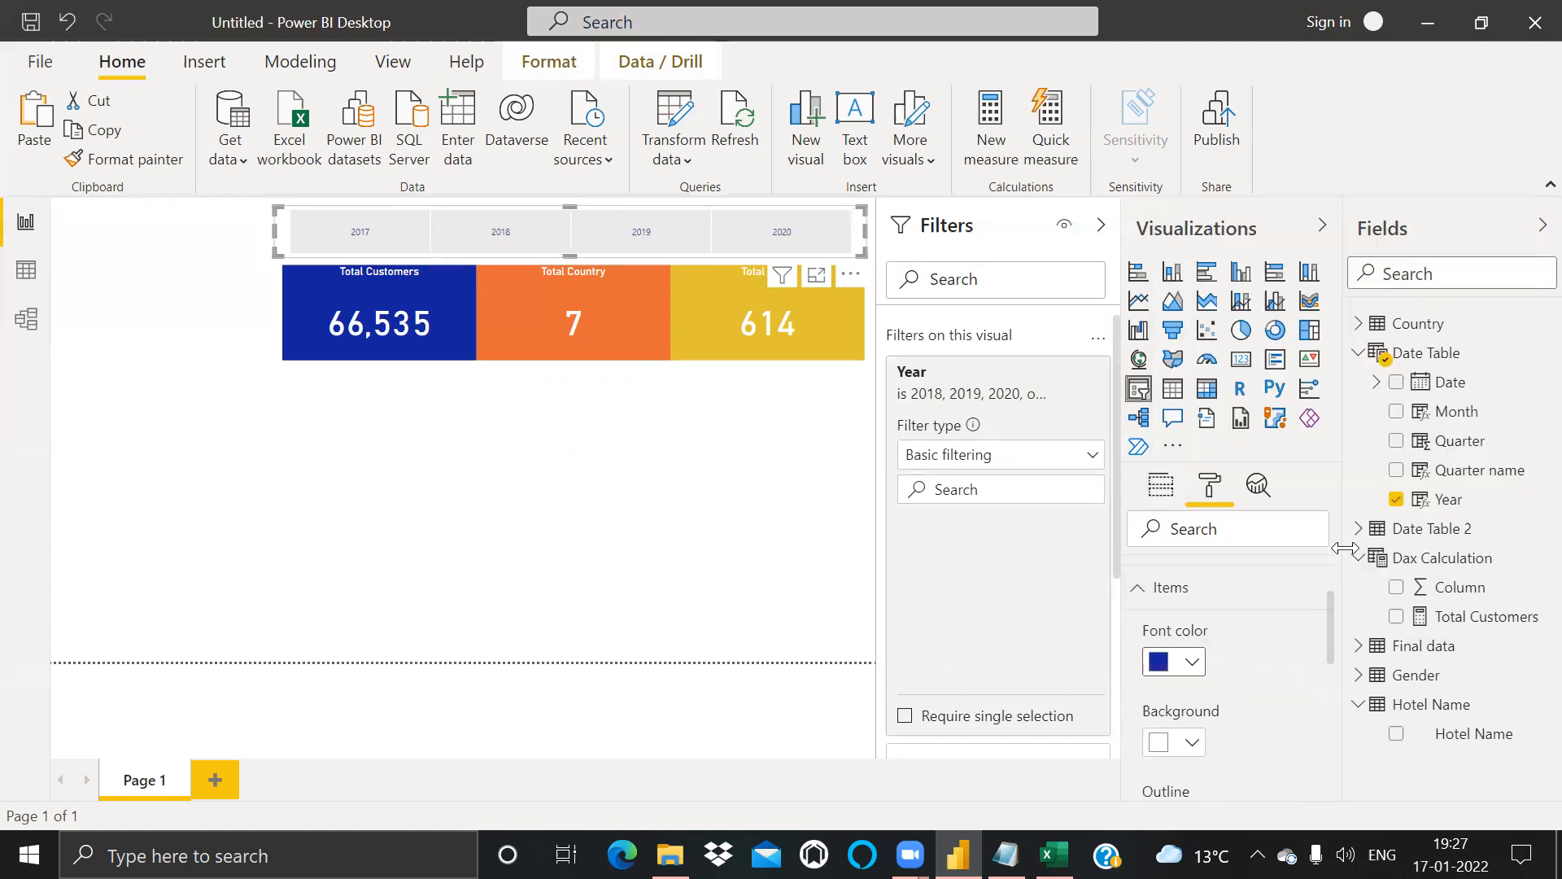
scroll(1321, 649, "down", 3)
left_click(1192, 595)
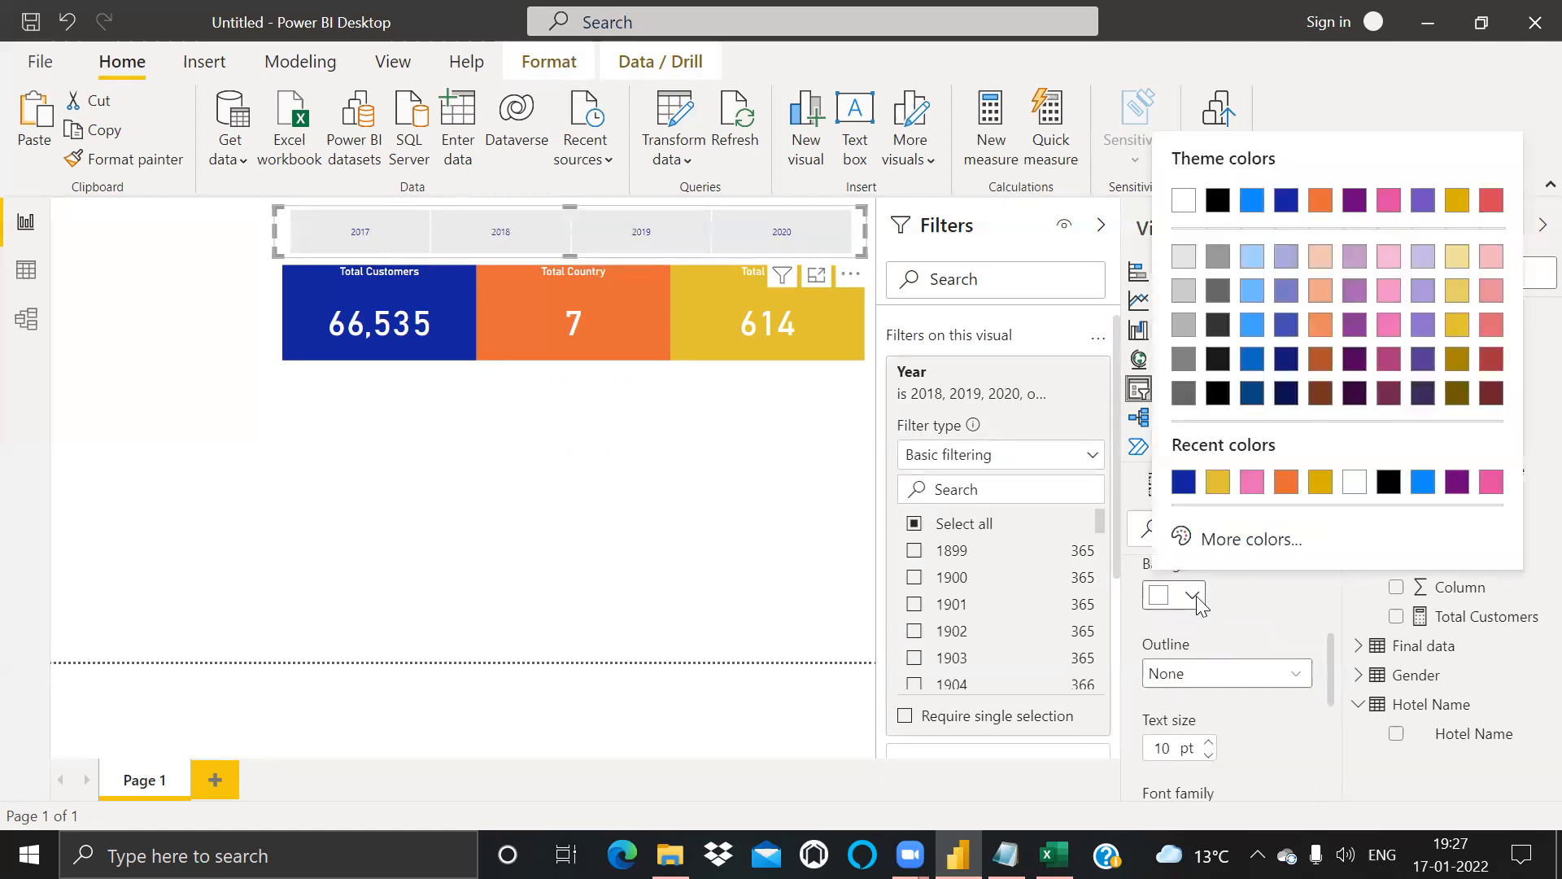
left_click(1424, 327)
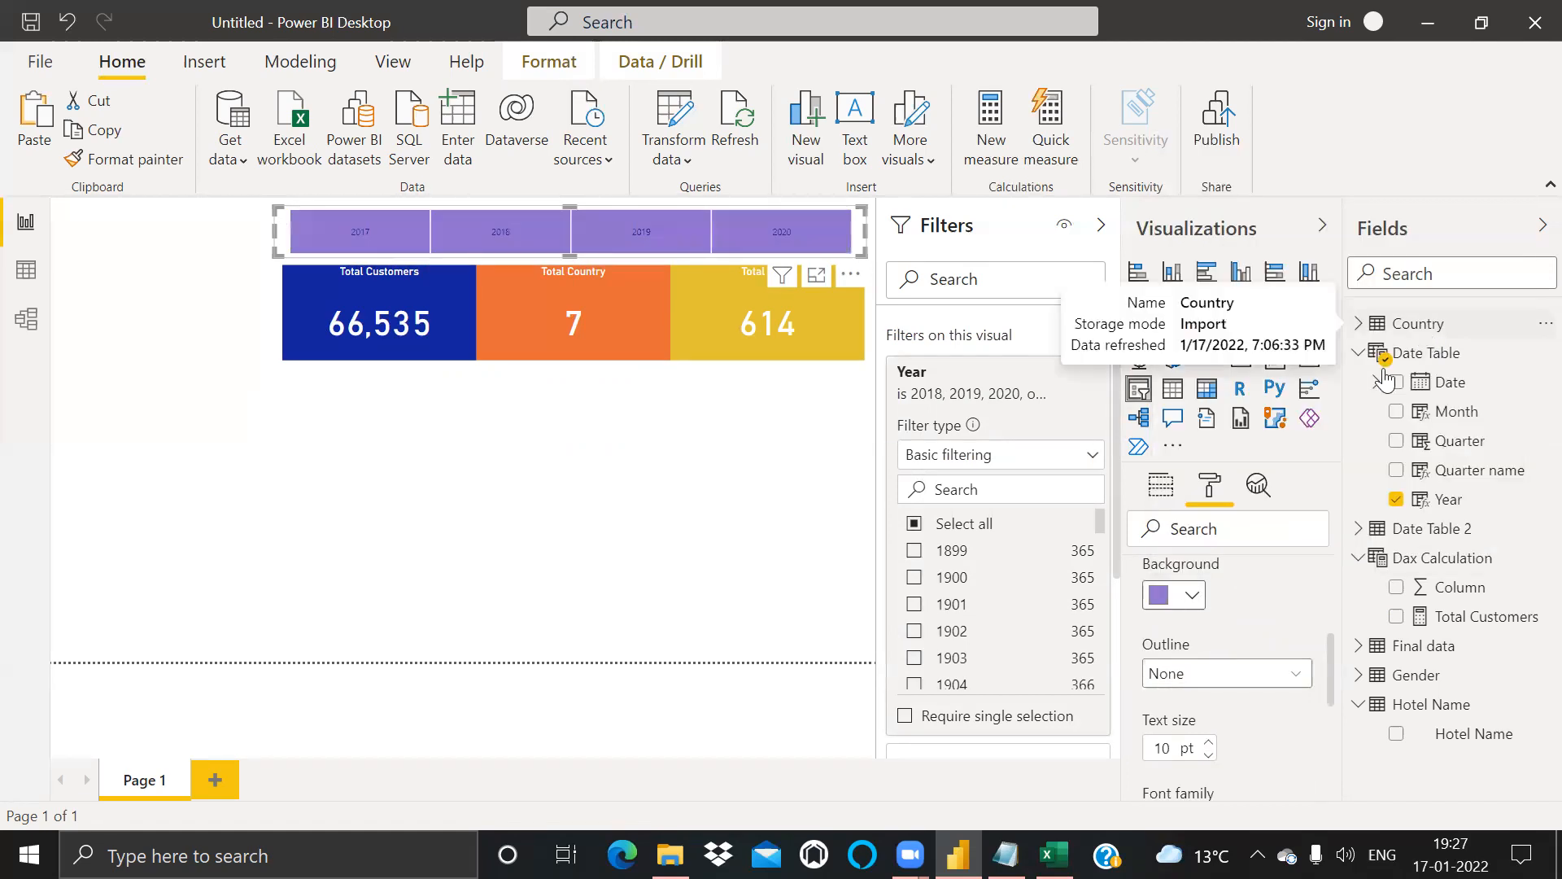
Step: Set the year slicer items' text size to 14 pt and their font family to Arial Black
left_click(1209, 742)
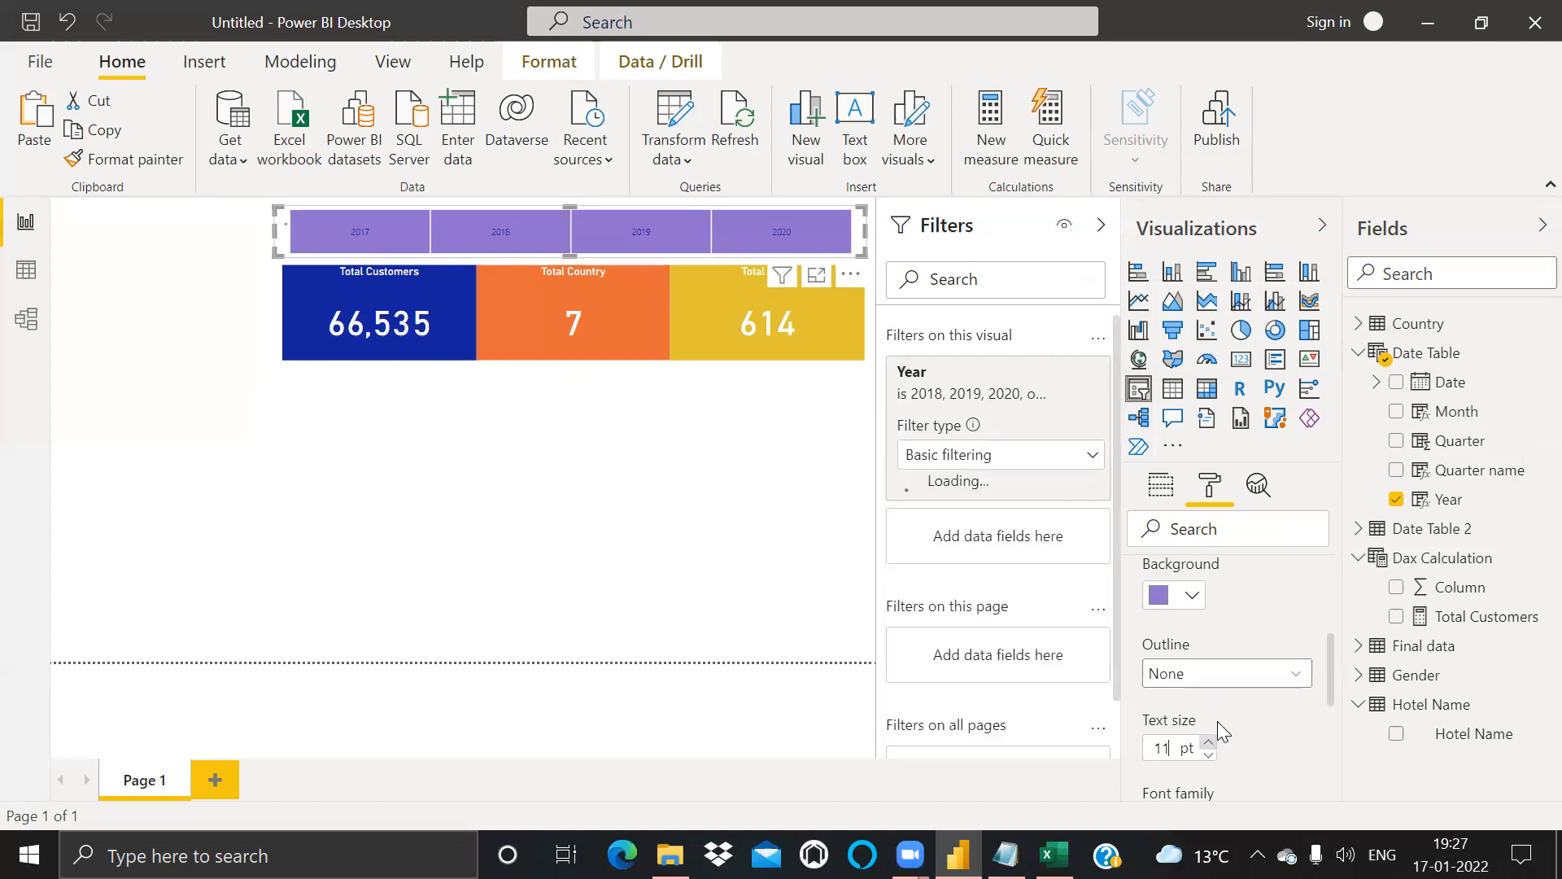
left_click(1210, 742)
left_click_drag(1330, 660, 1322, 714)
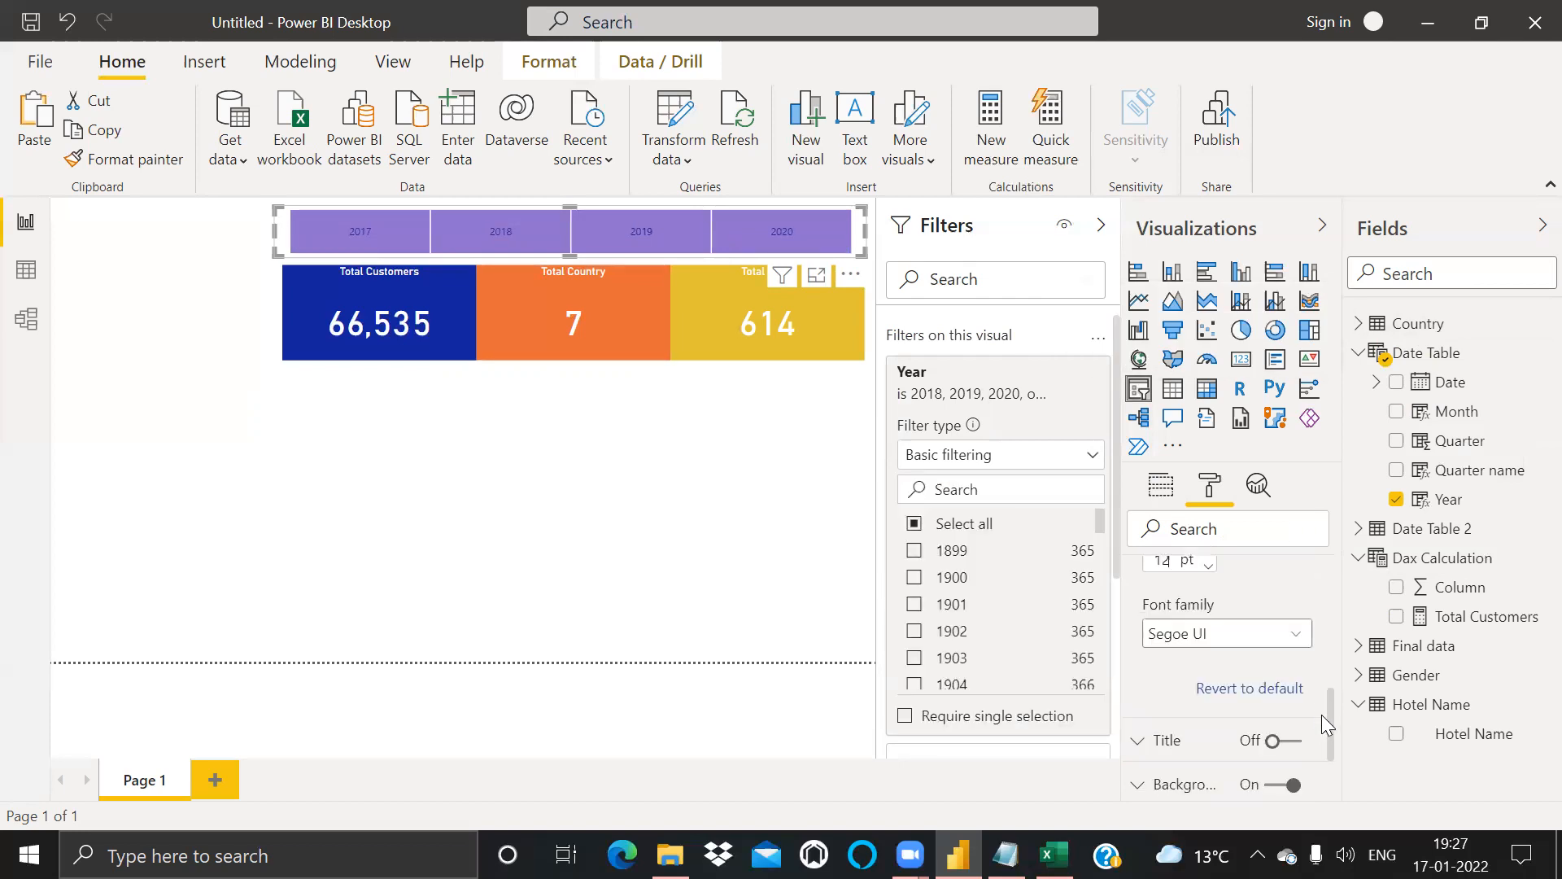
left_click(1295, 633)
left_click(1225, 281)
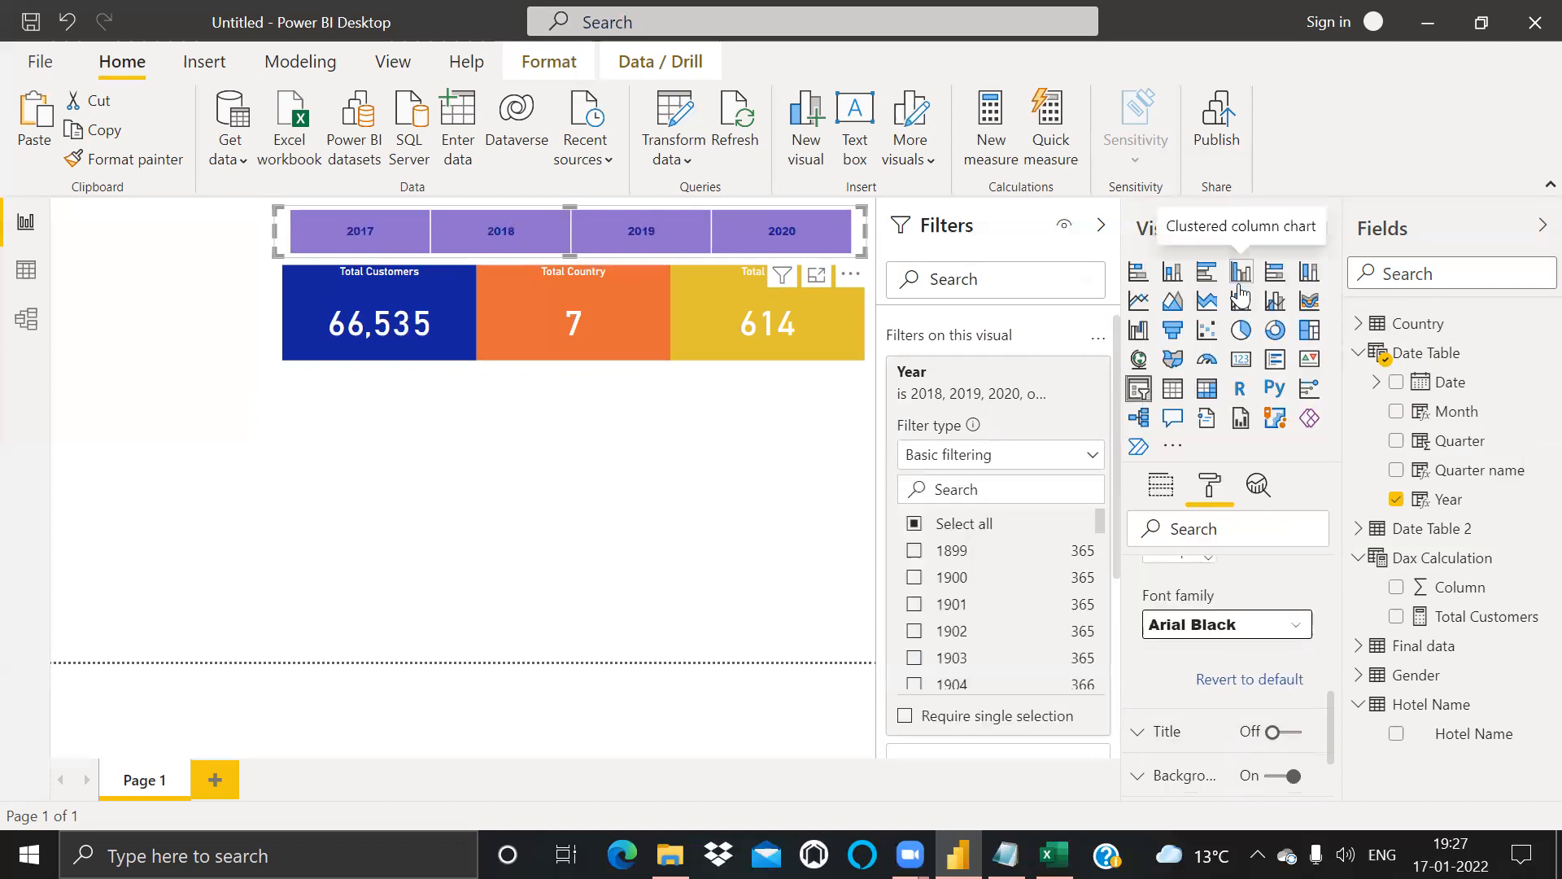
left_click(675, 490)
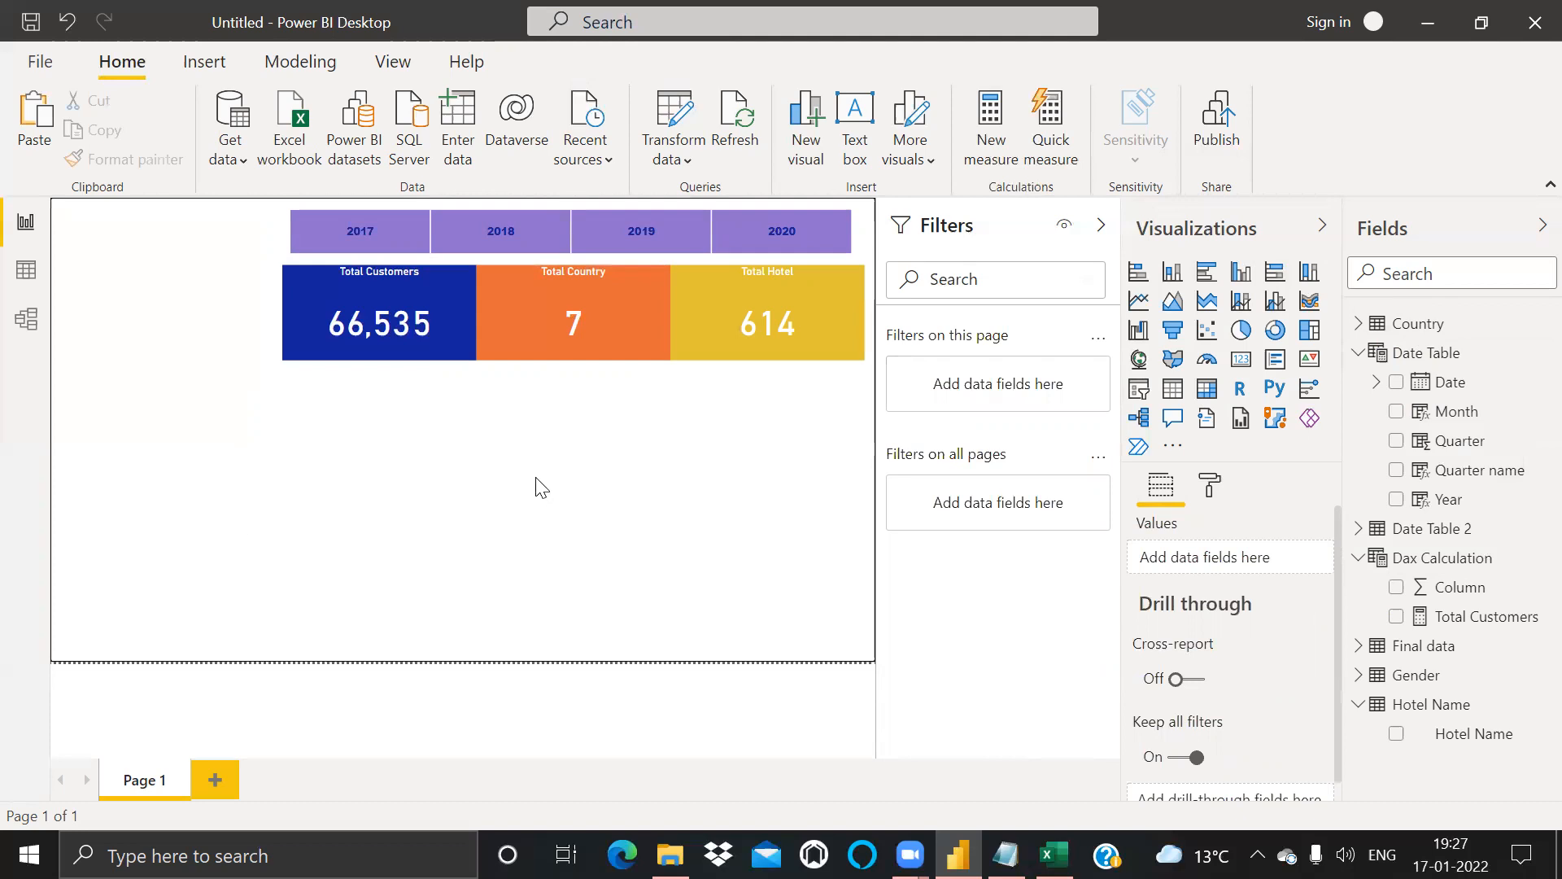
Step: Test the year slicer by selecting 2017, 2018, 2019 and 2020 in turn and checking the cards, then clear the selection
left_click(399, 235)
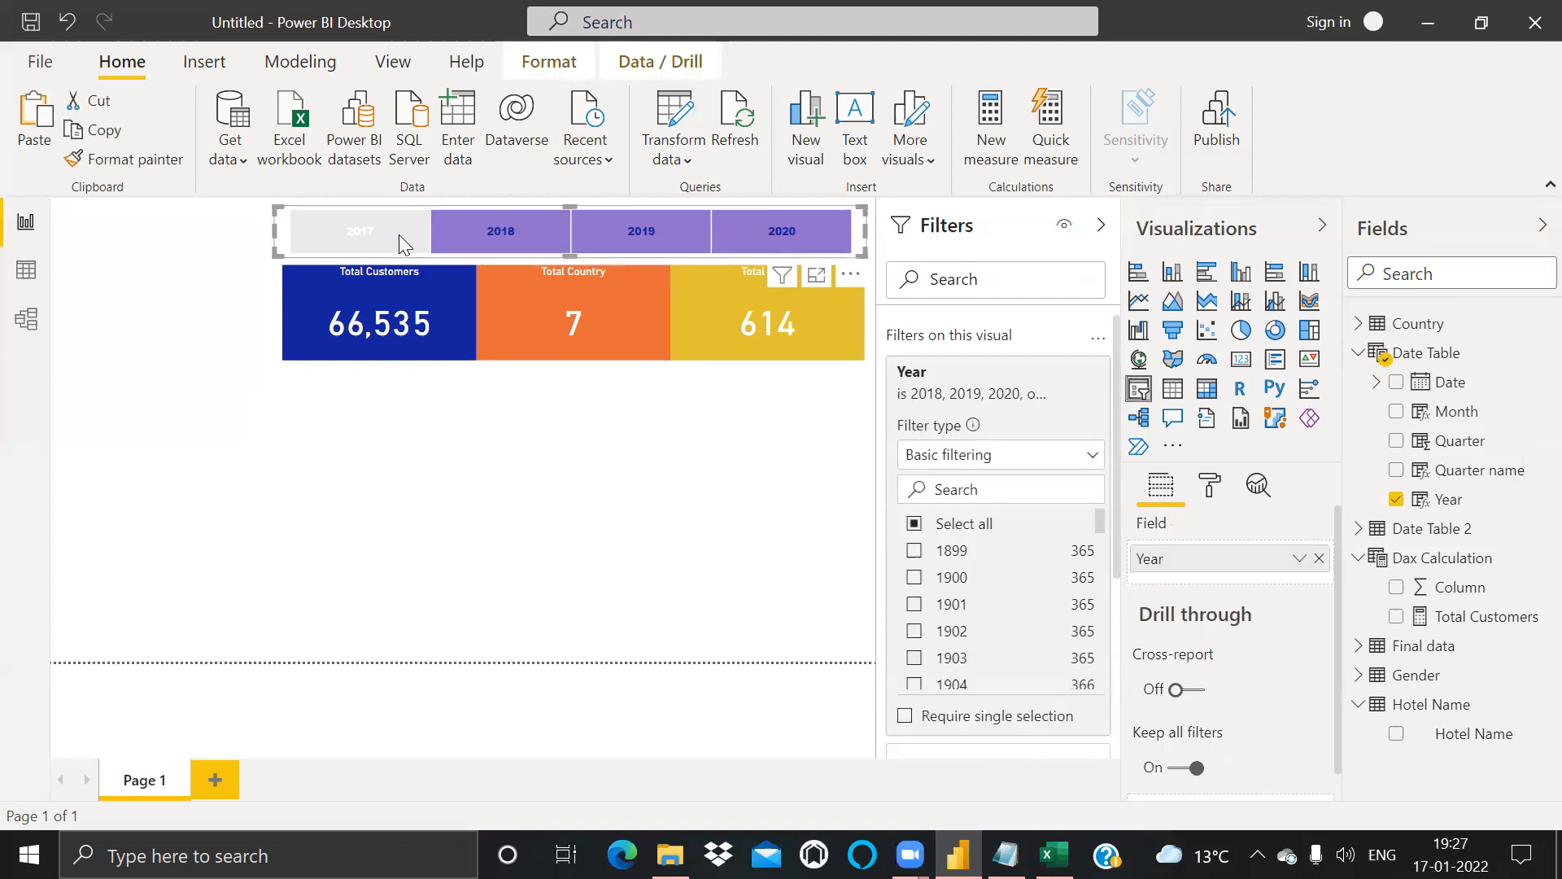
left_click(529, 230)
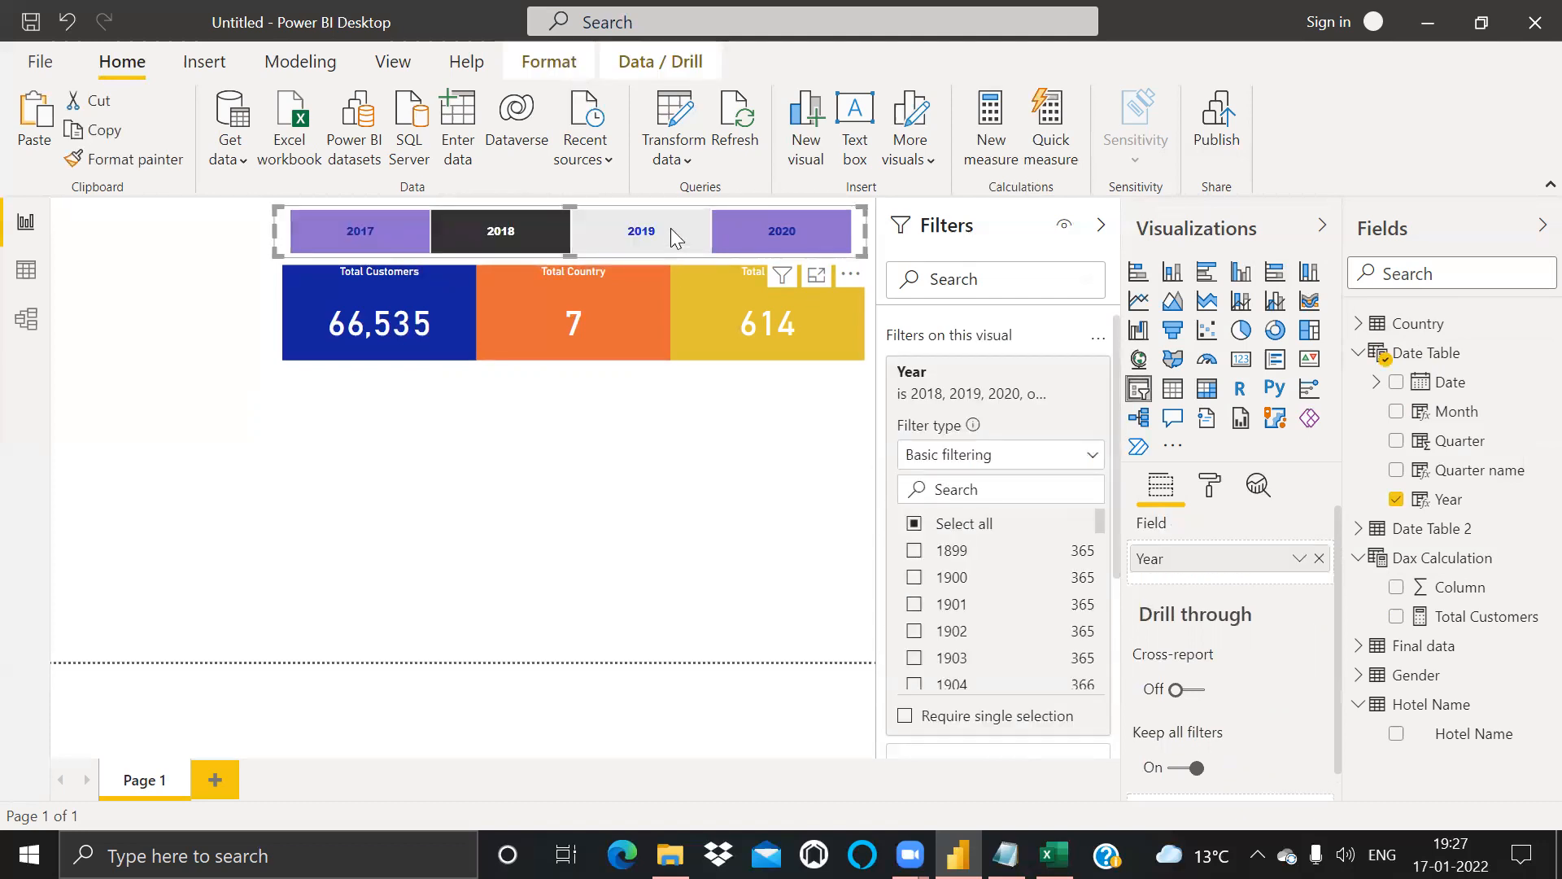
left_click(670, 229)
left_click(776, 236)
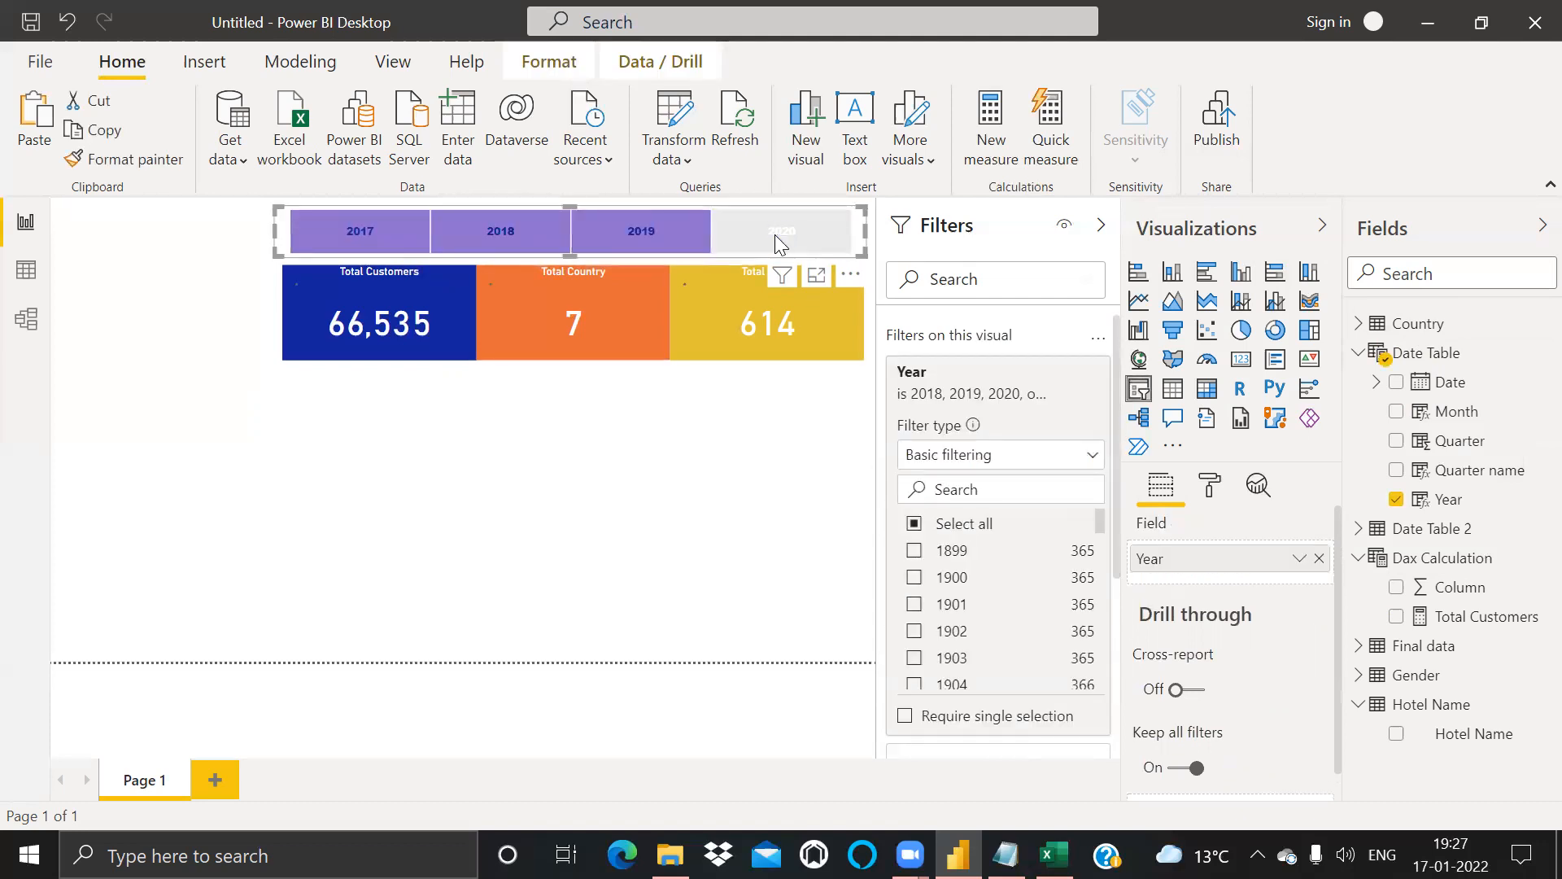
left_click(382, 236)
left_click(549, 247)
left_click(638, 241)
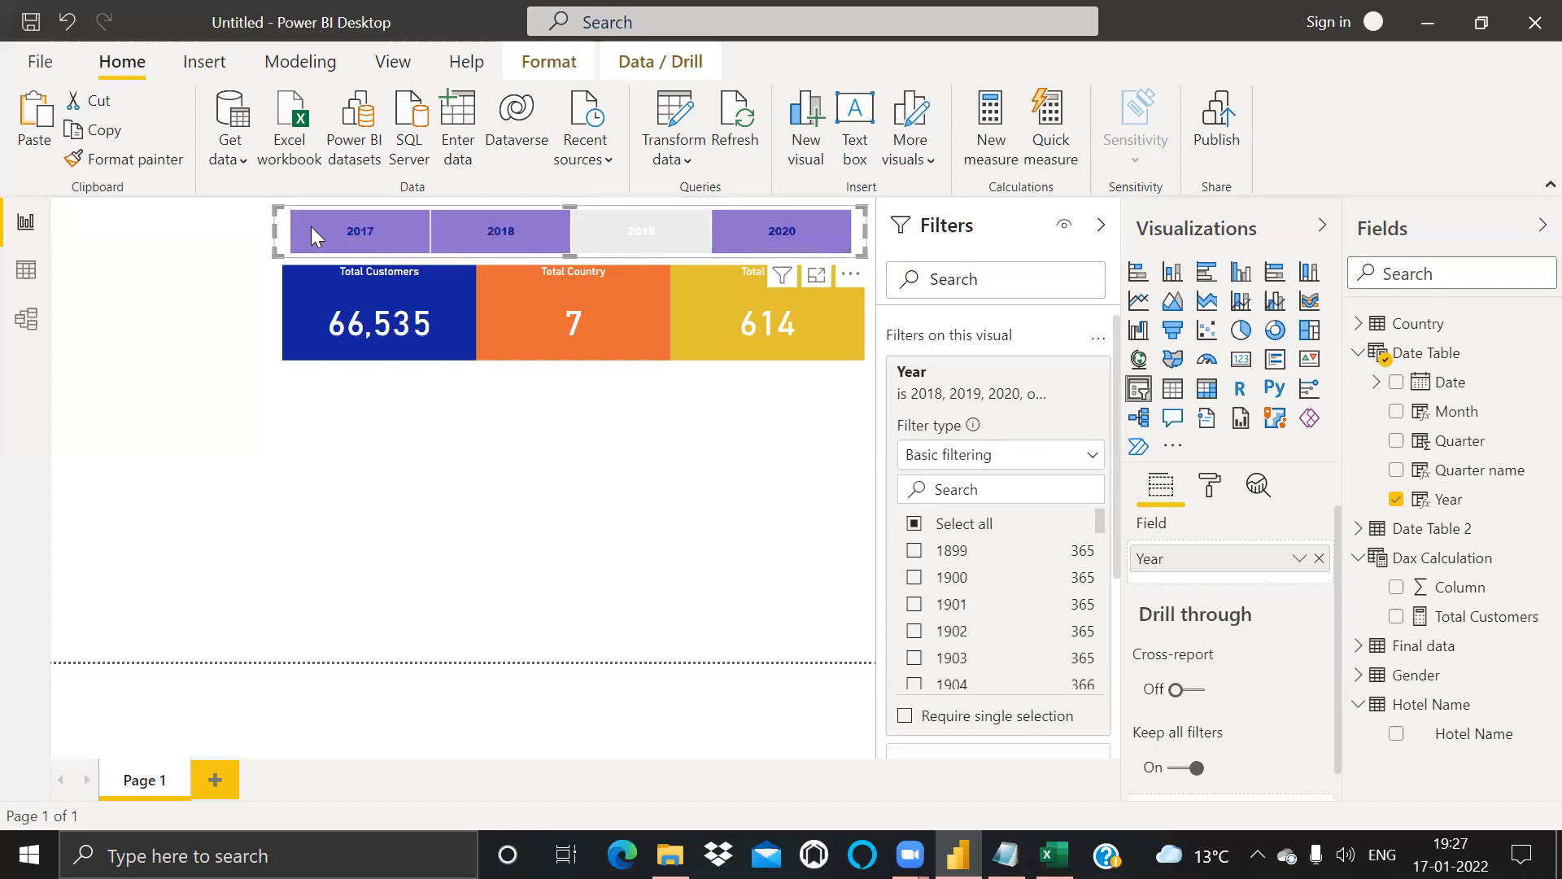
left_click(311, 227)
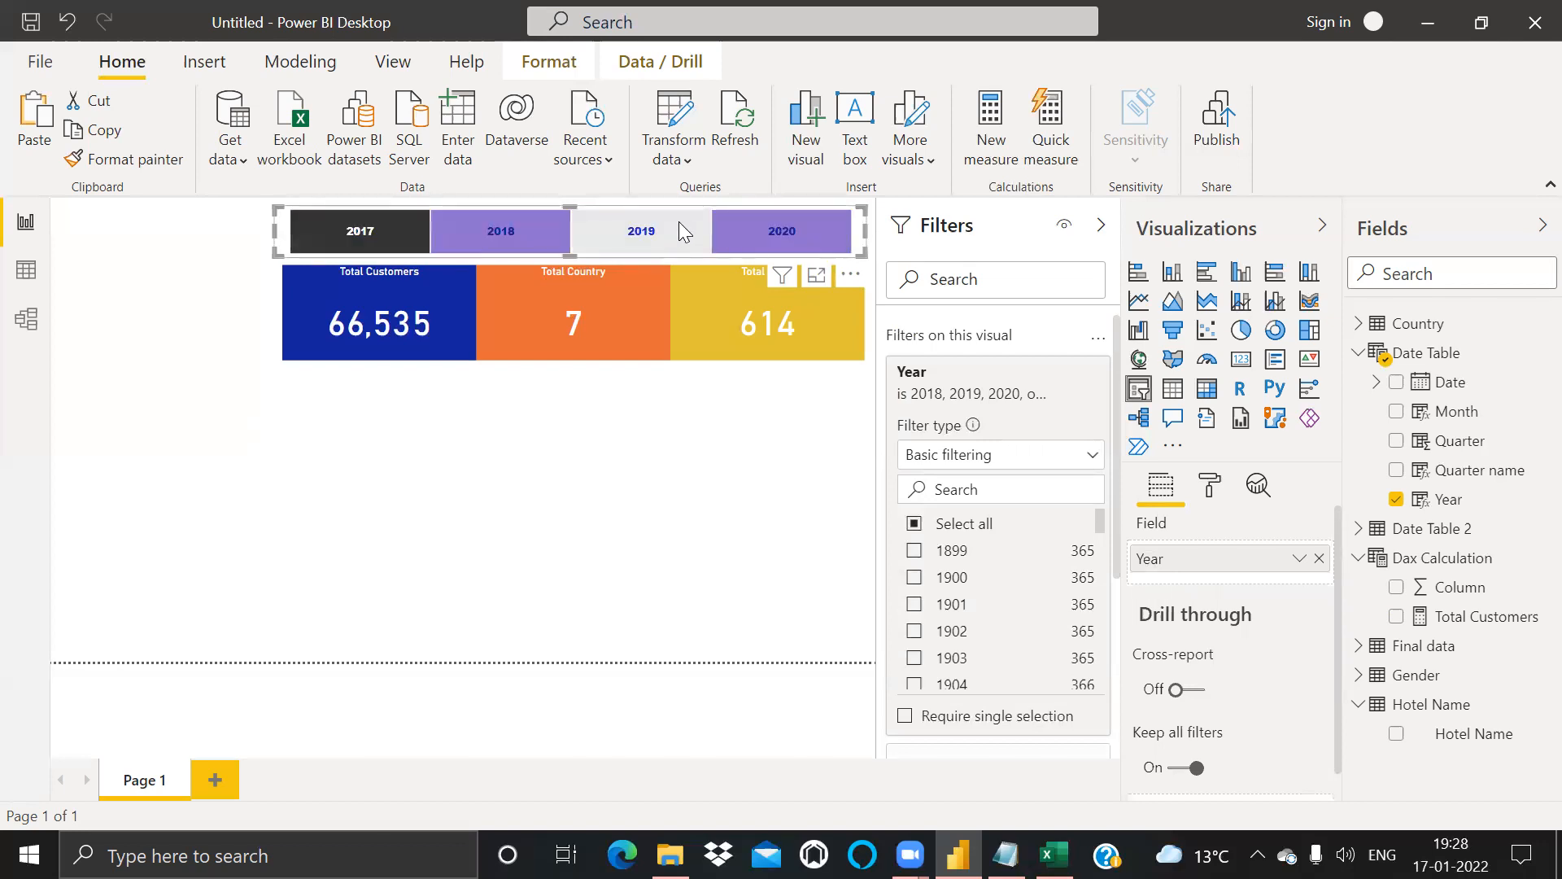
left_click(374, 236)
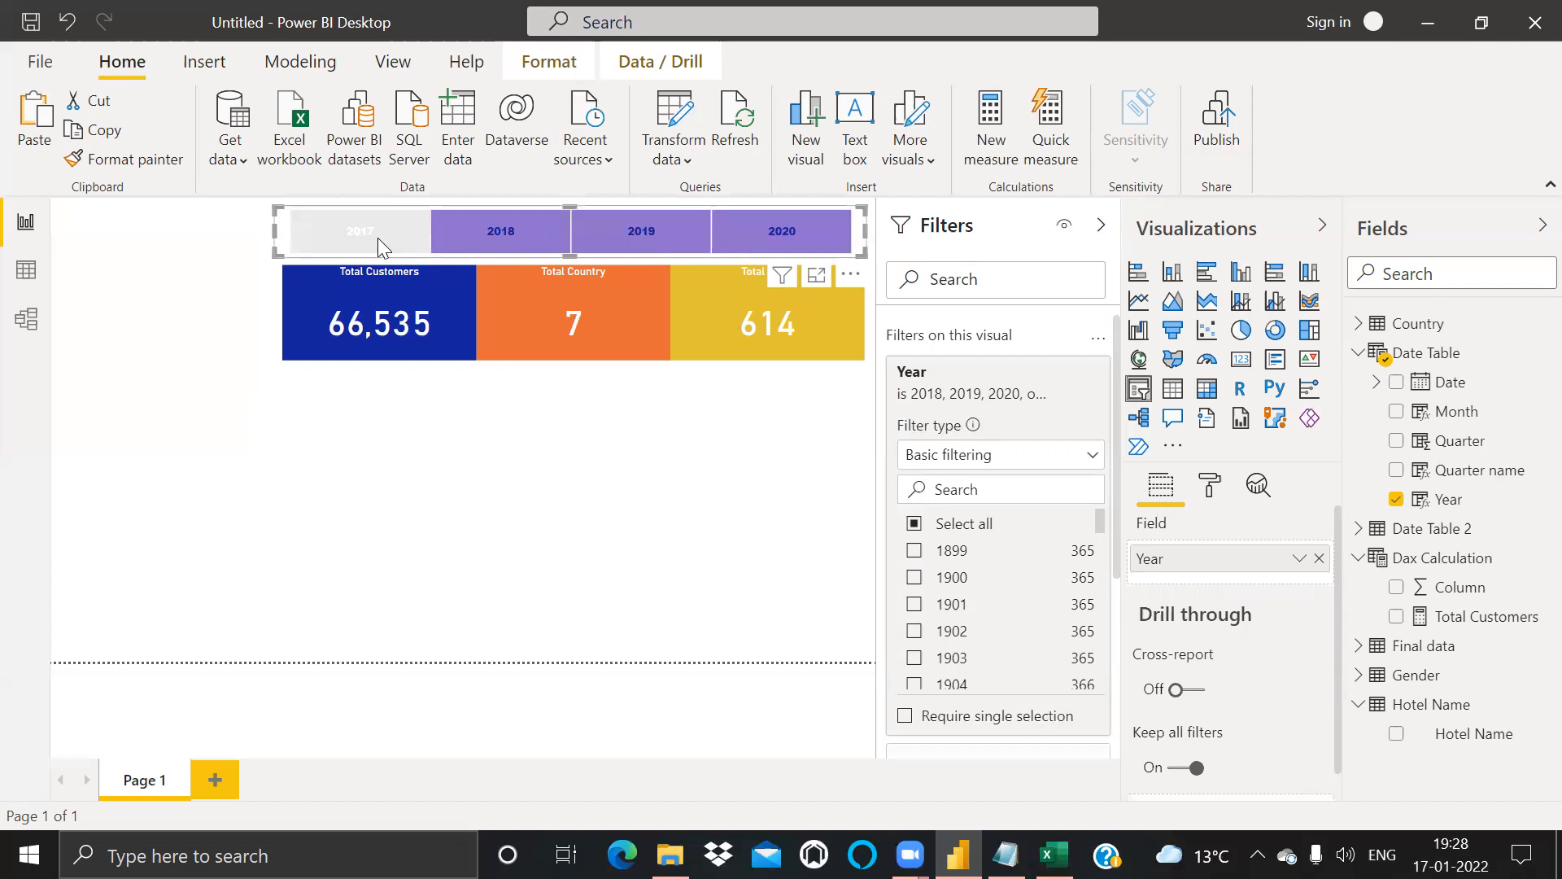
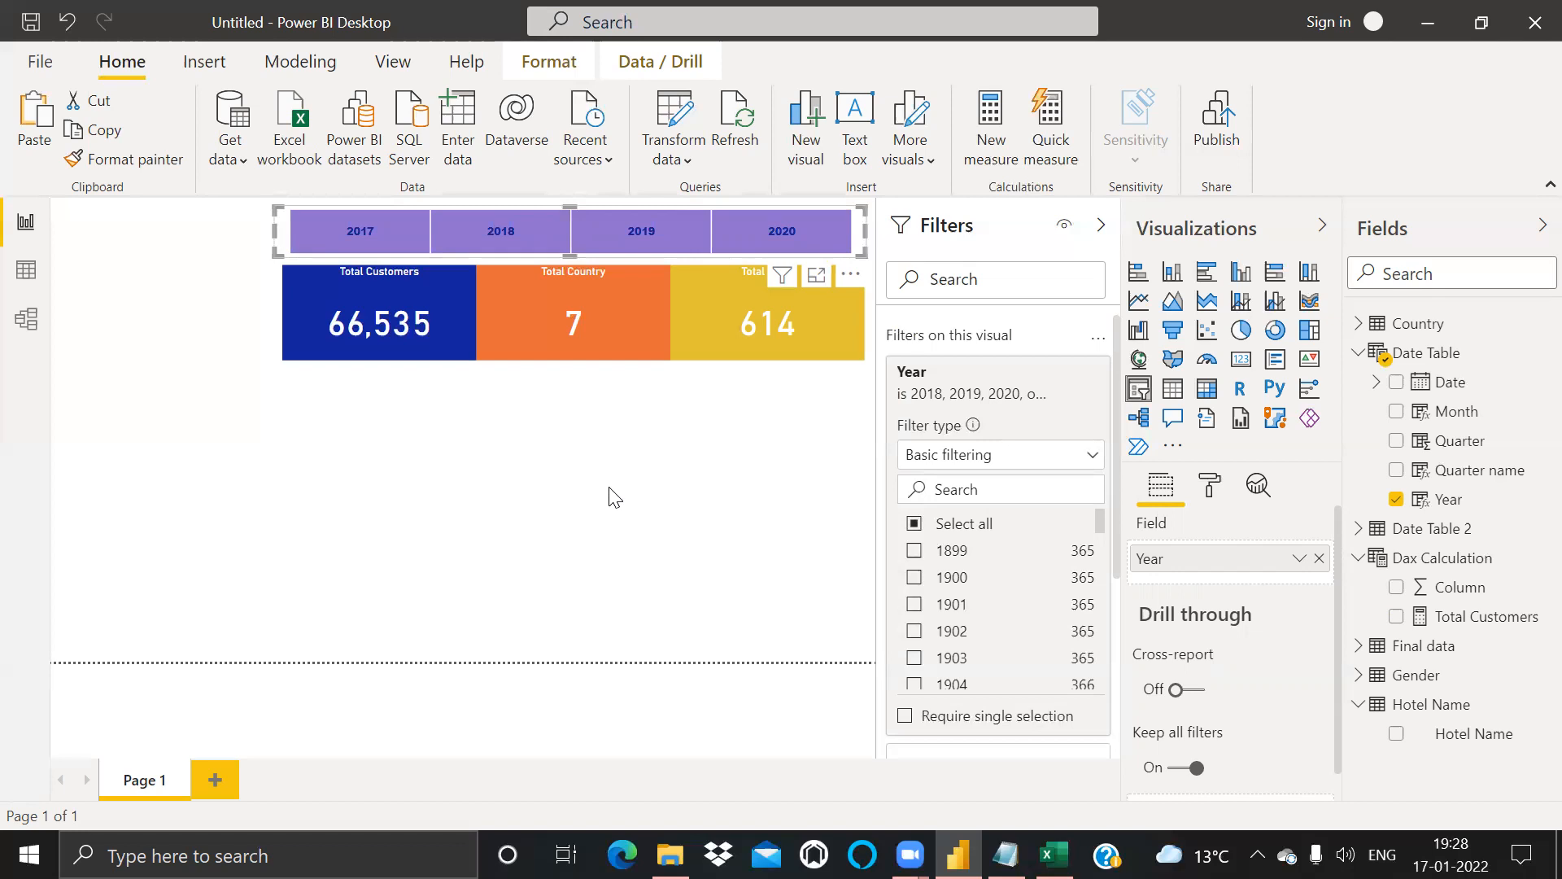
Step: Open the data model diagram, collapse the side panes and move Date Table next to the Hotel Name and Final data tables
left_click(26, 318)
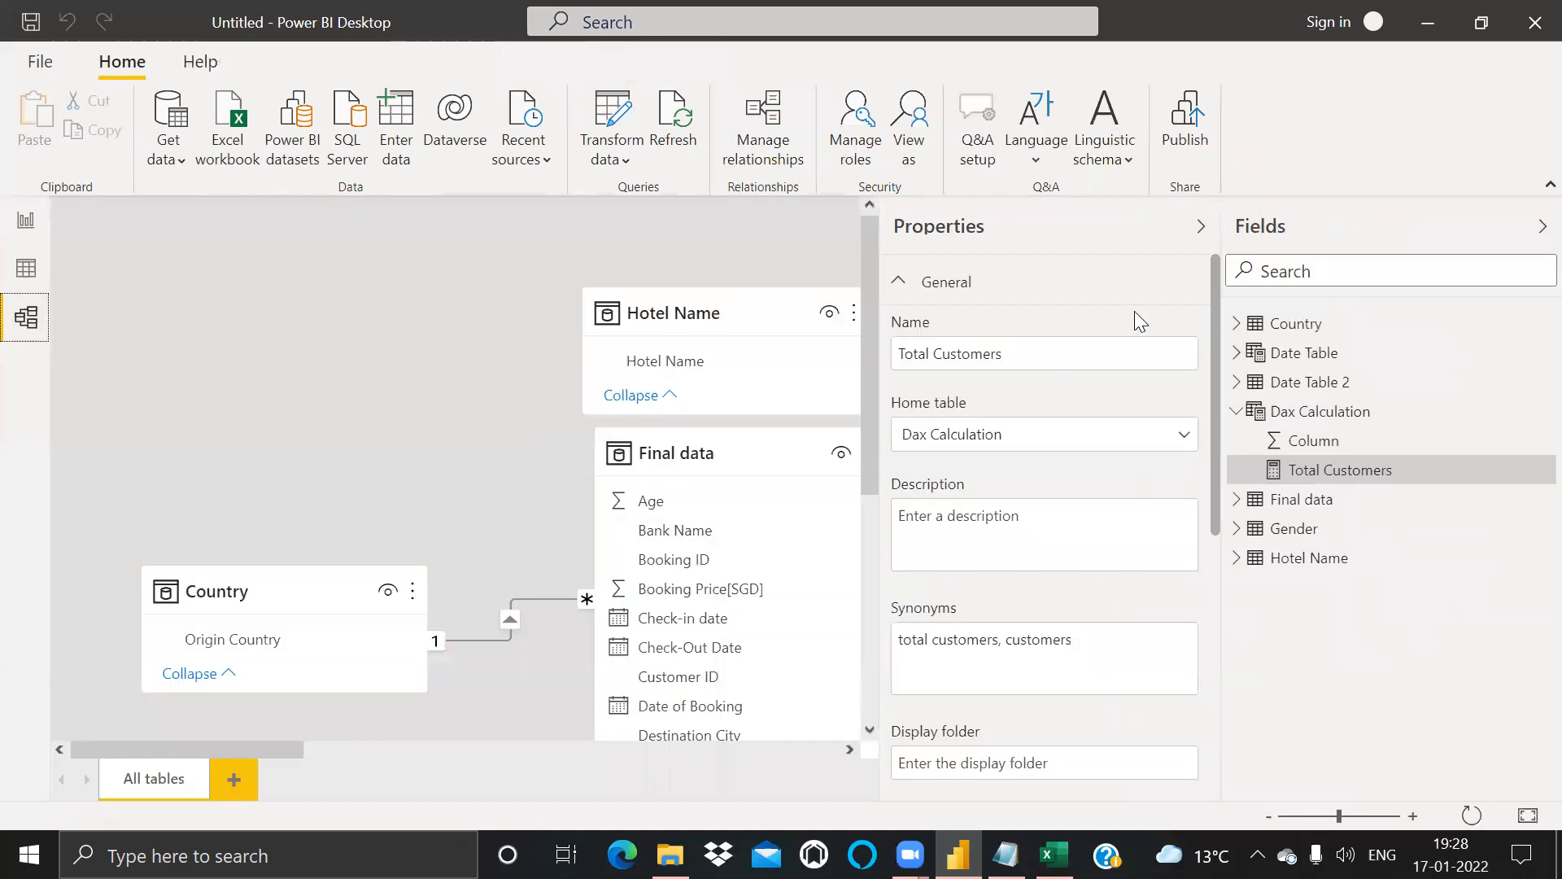
left_click(1204, 224)
left_click(1543, 227)
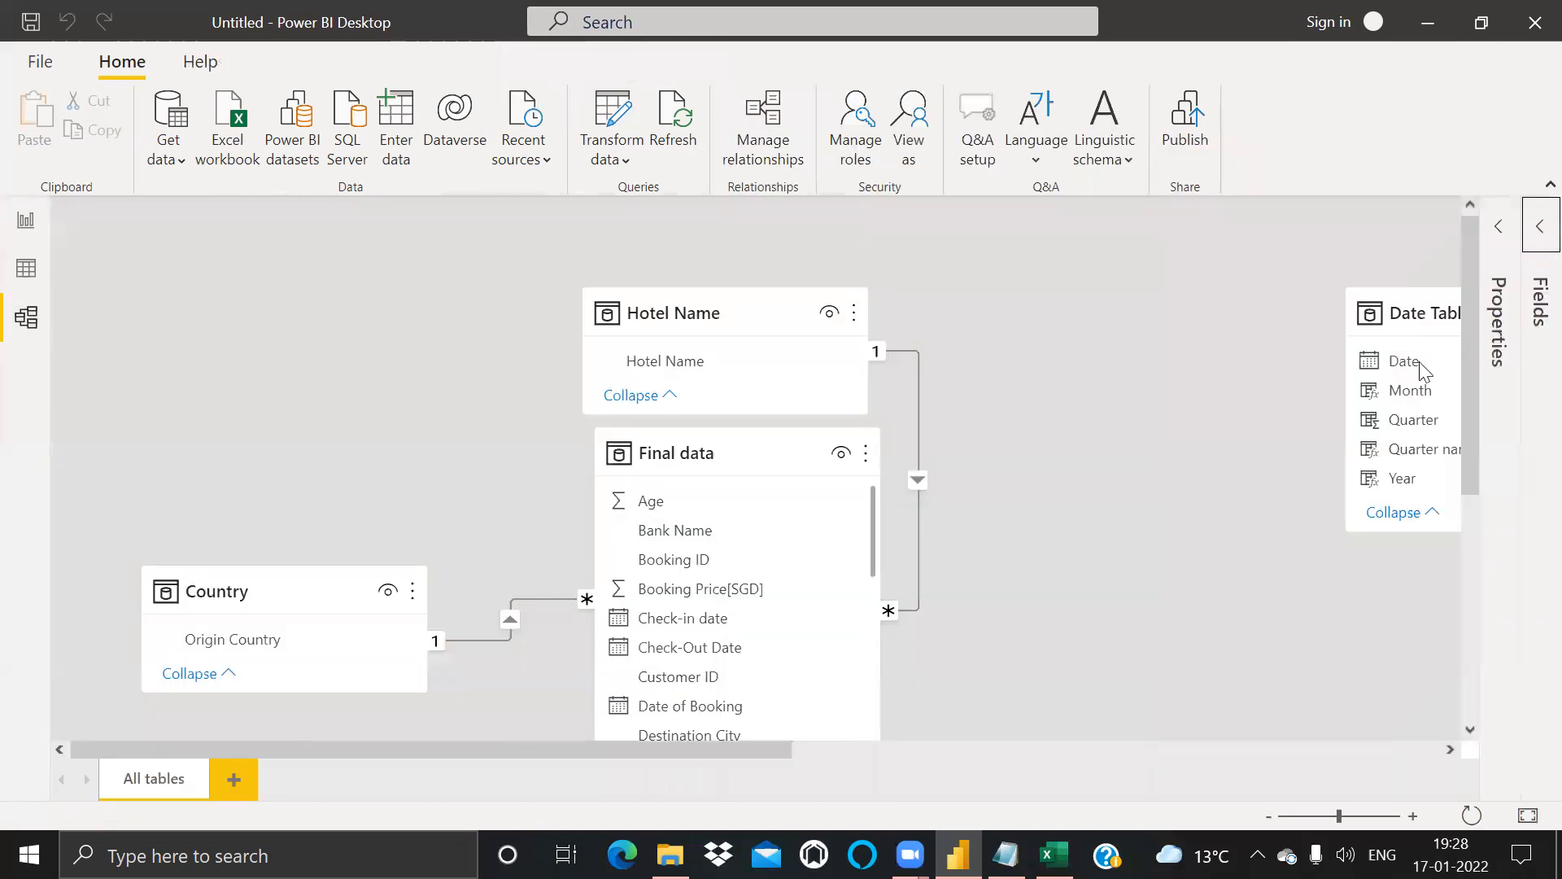
left_click_drag(1404, 299, 1063, 245)
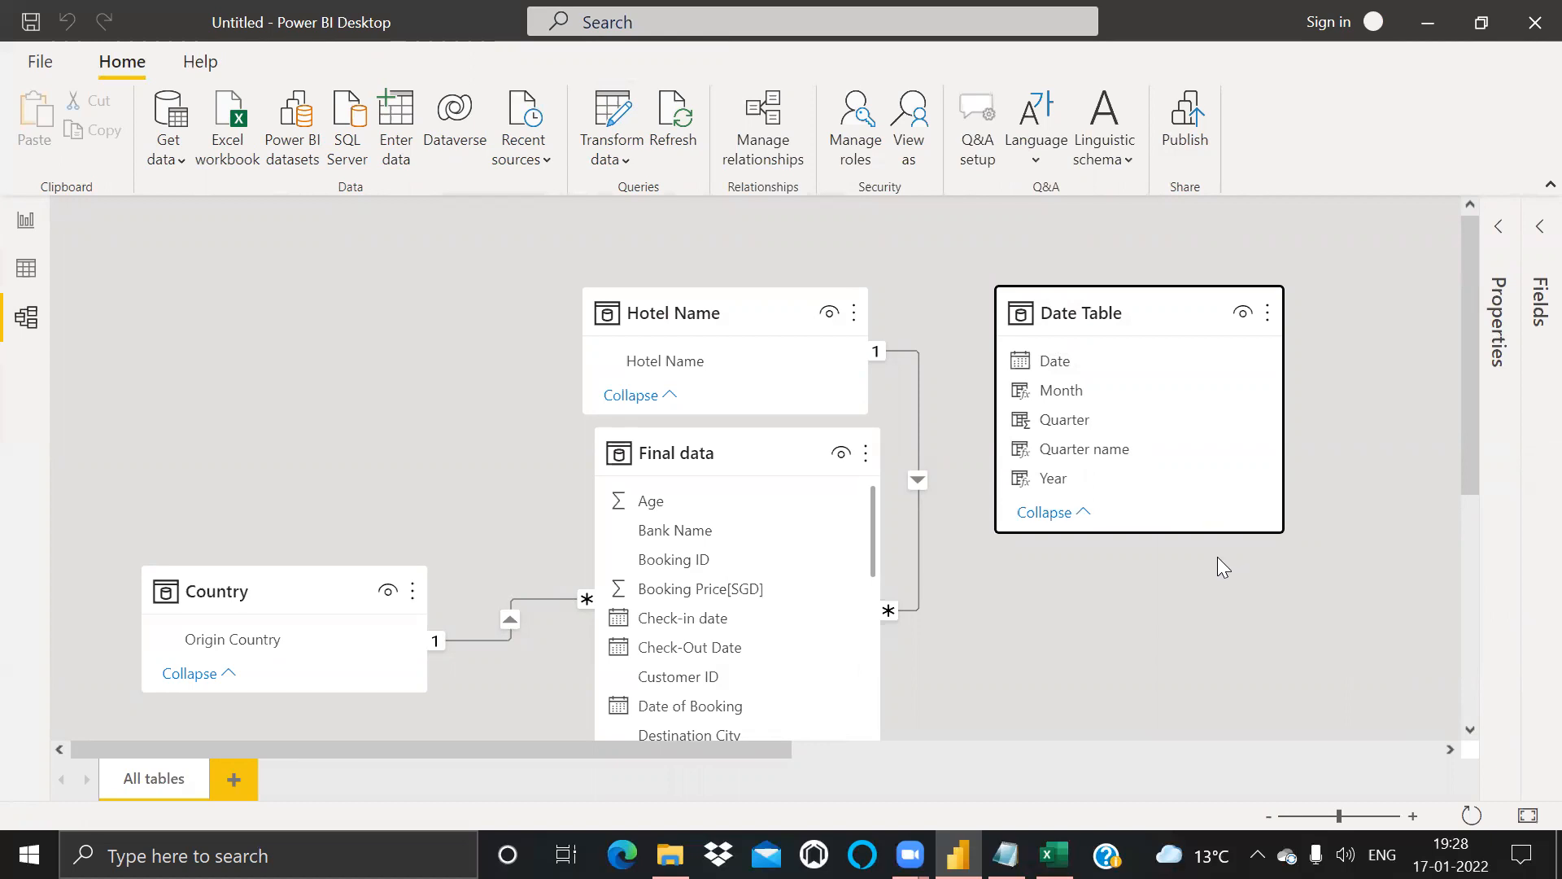
Step: Create a relationship between Date in Date Table and Date of Booking in Final data
scroll(1216, 557, "down", 5)
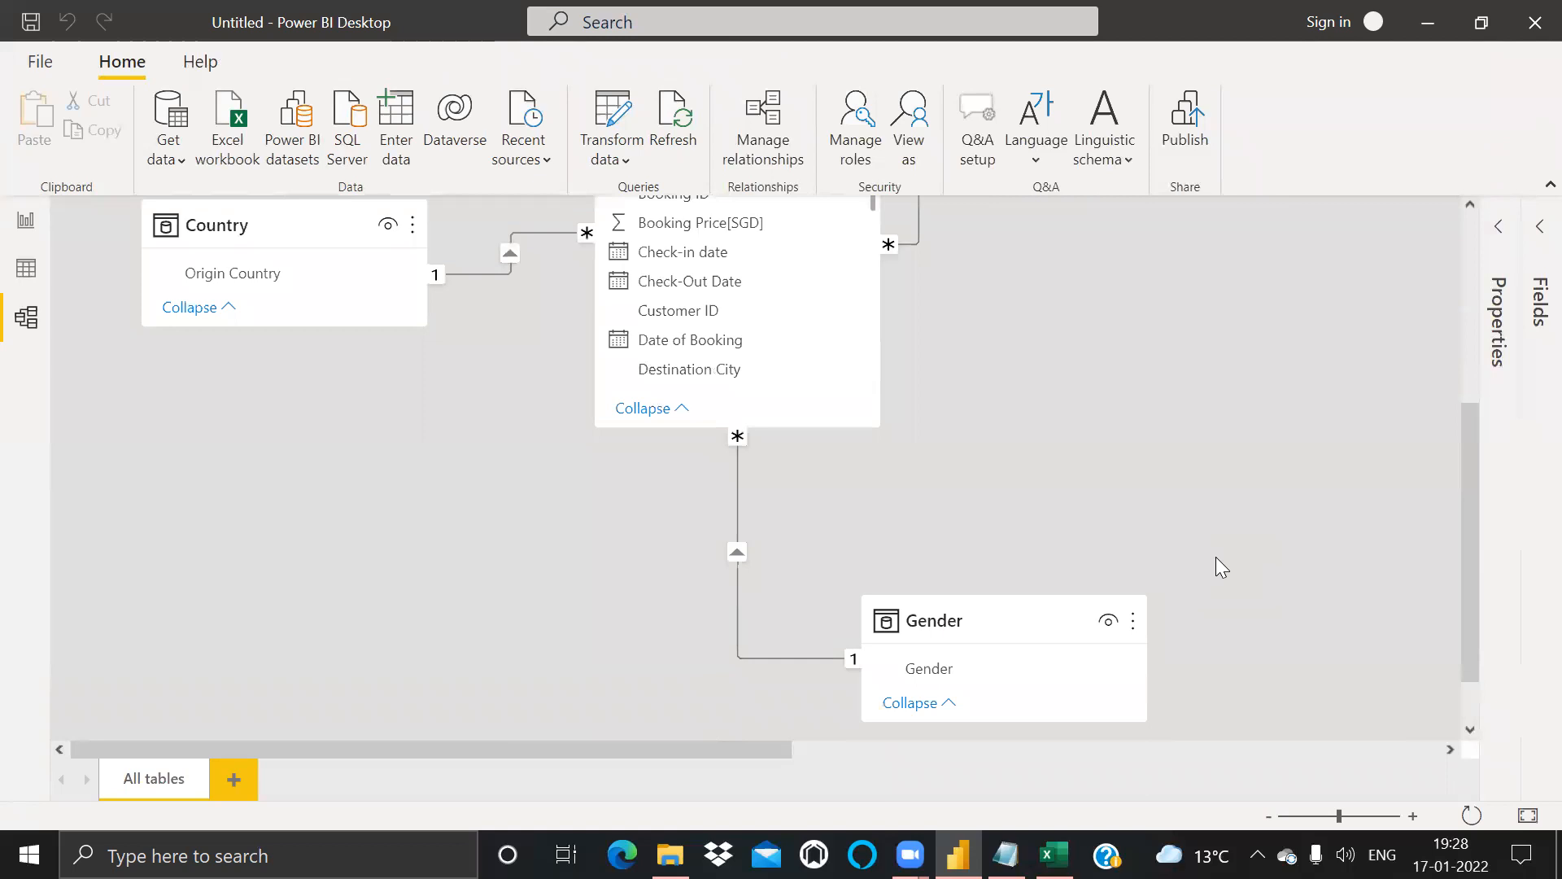
scroll(1212, 554, "up", 3)
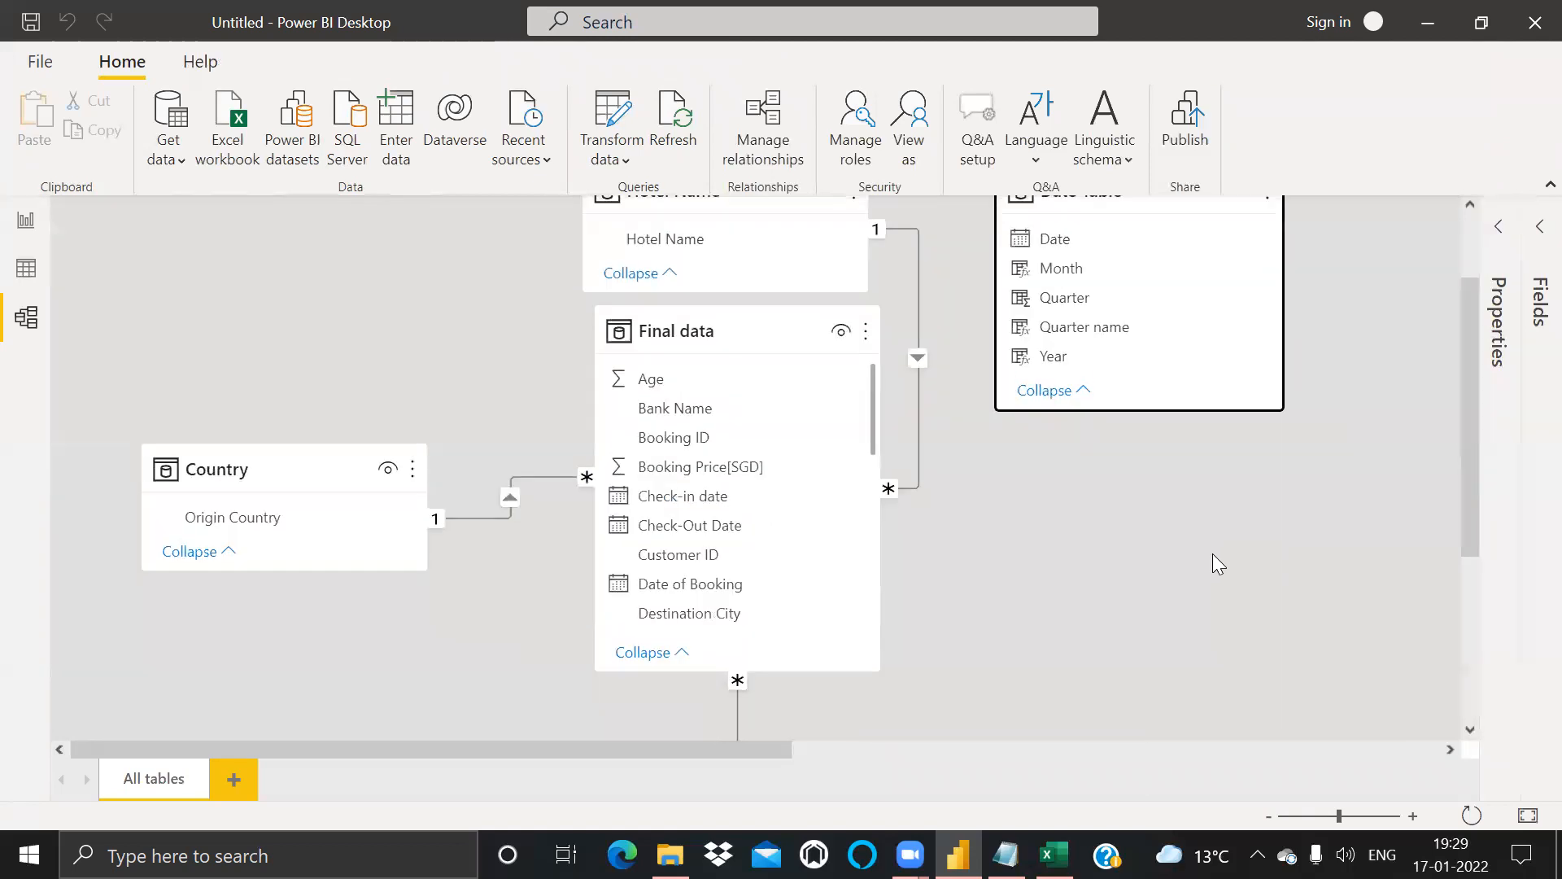
scroll(1213, 553, "up", 2)
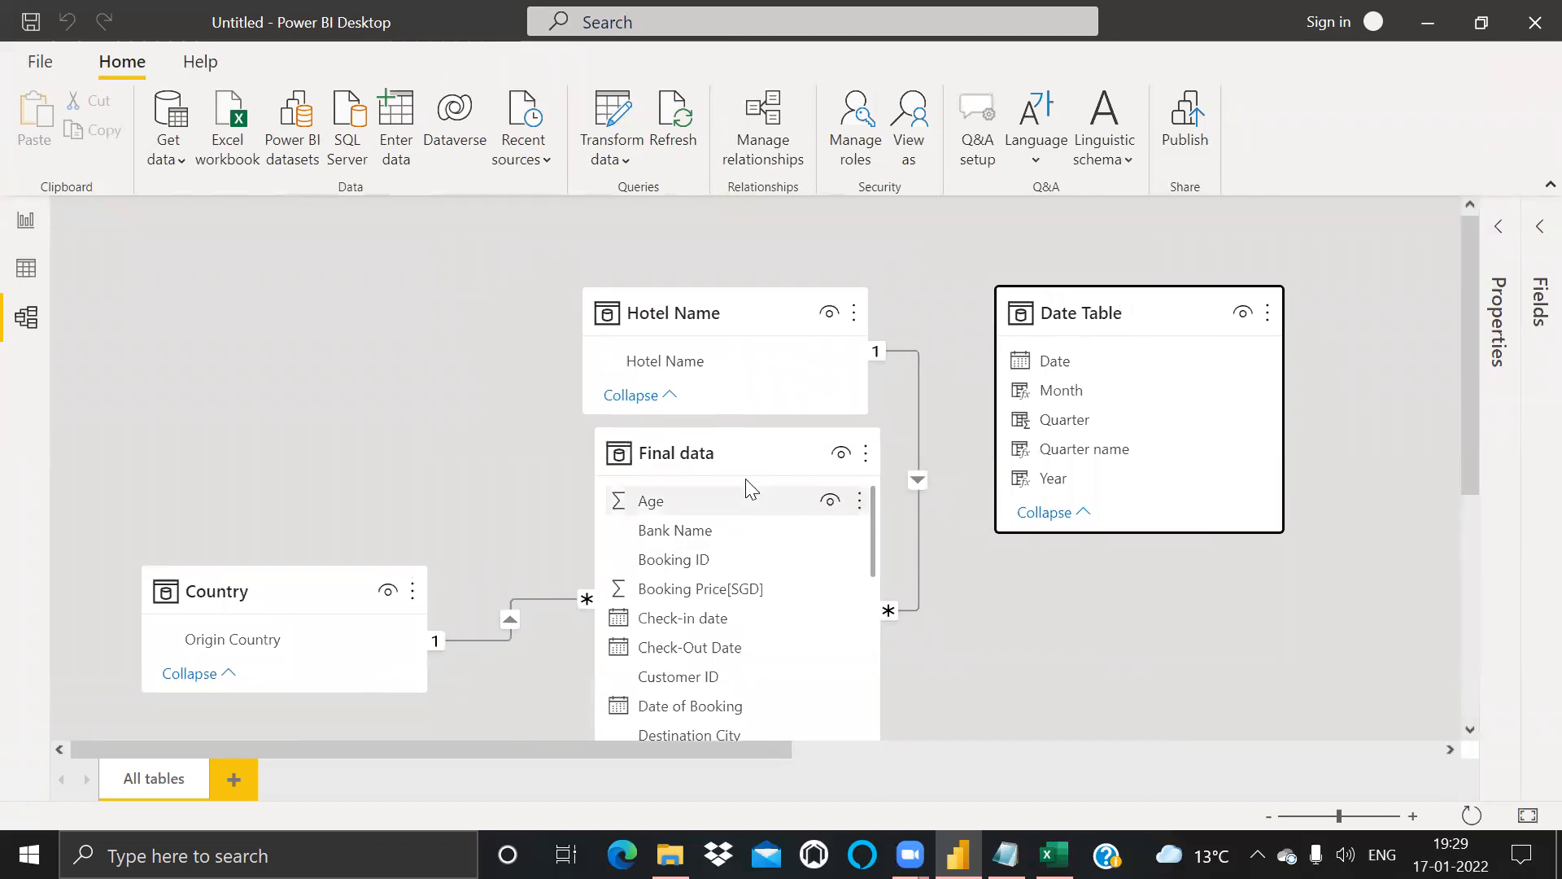
mouse_move(271, 598)
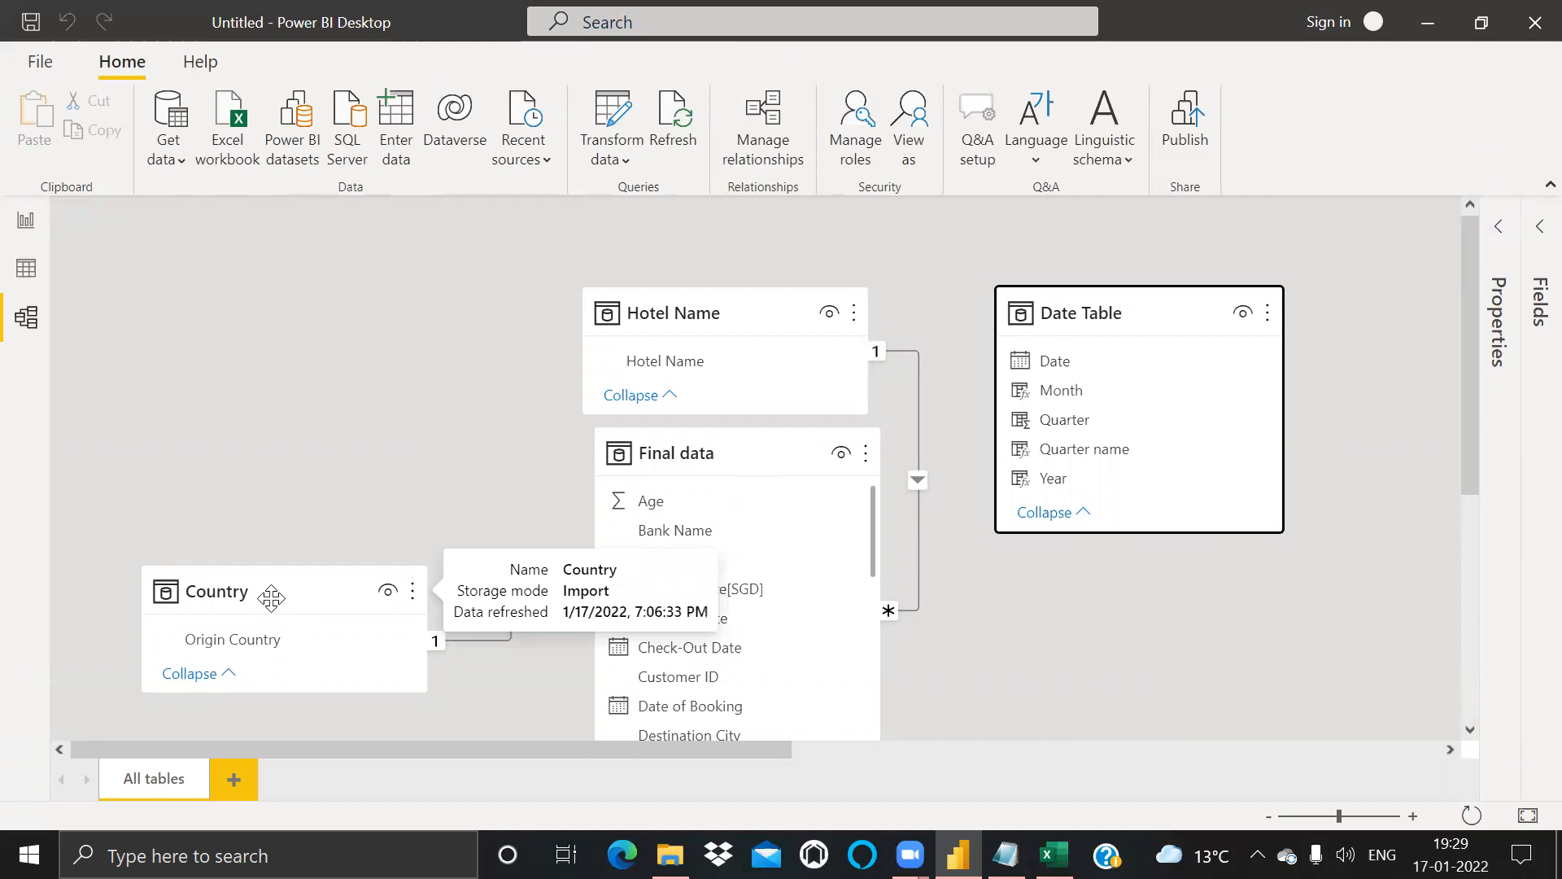
mouse_move(744, 458)
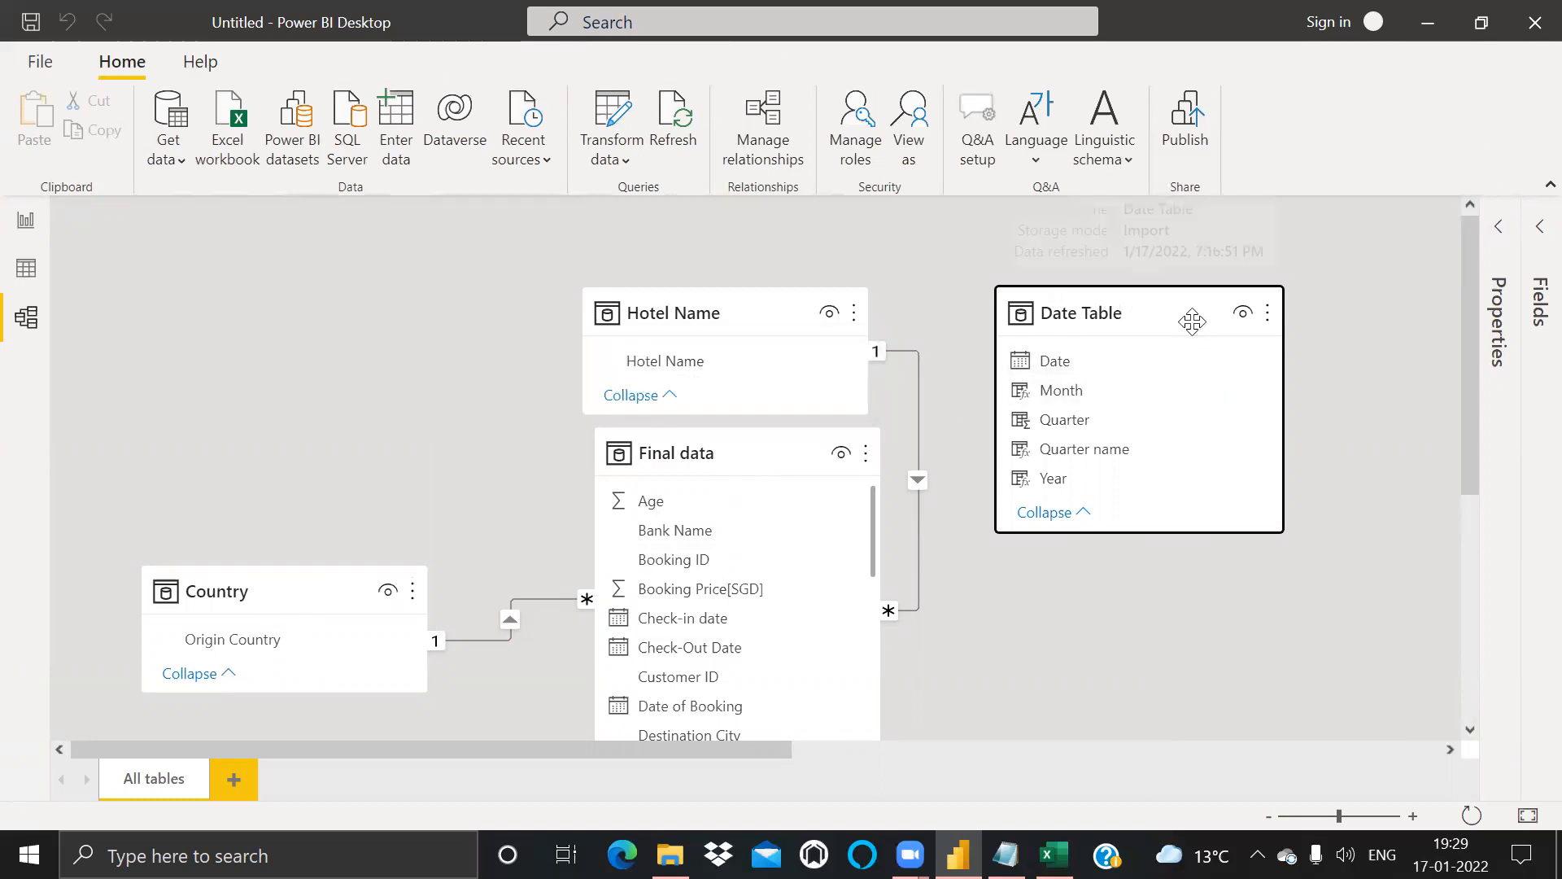
mouse_move(1191, 323)
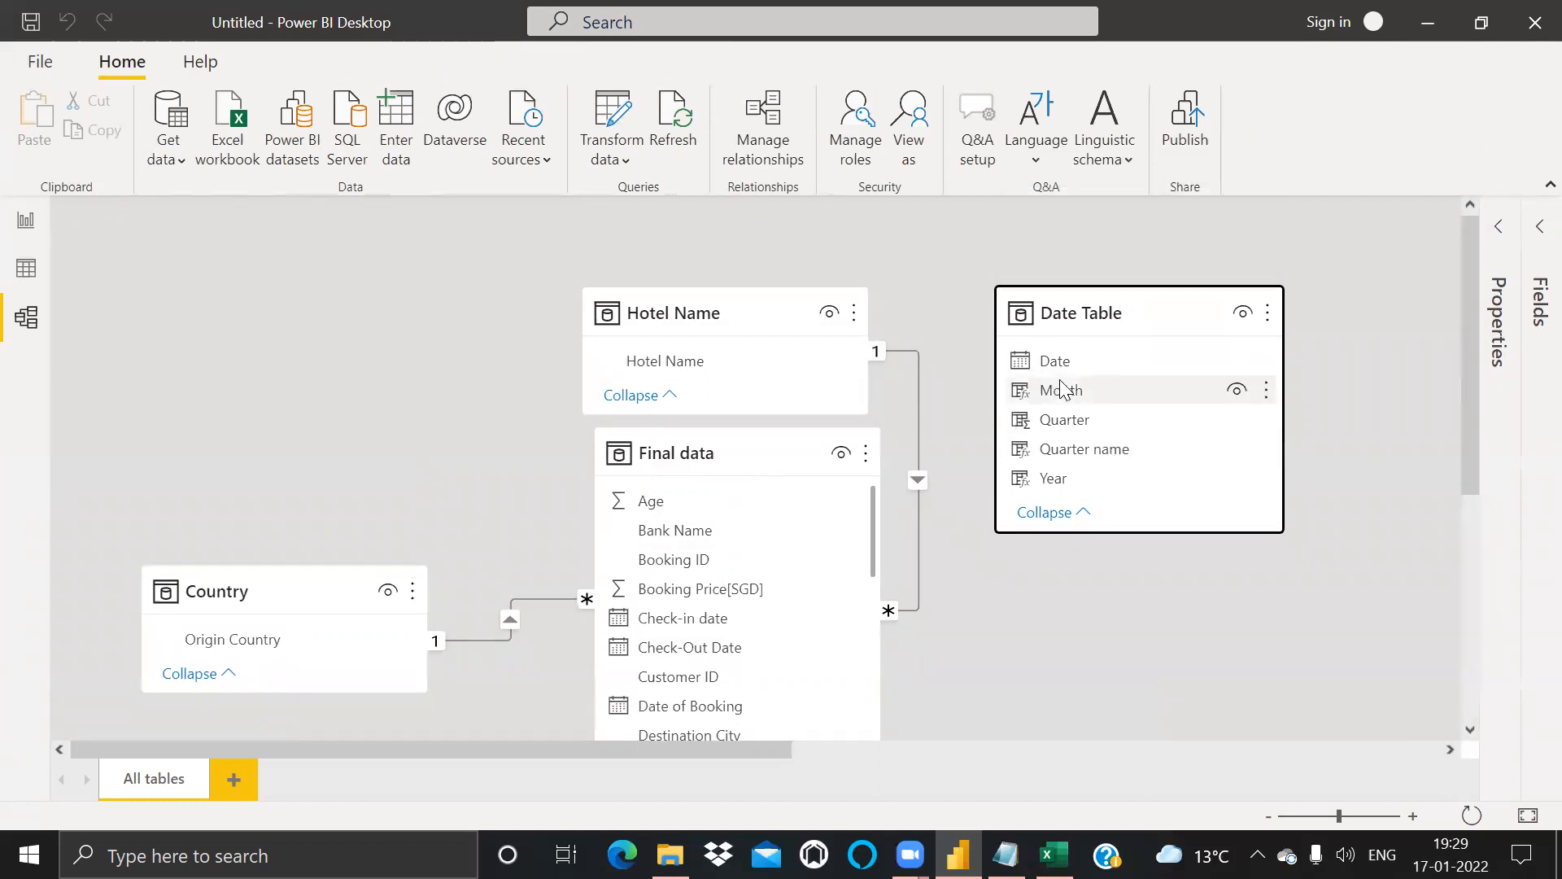
left_click(870, 513)
left_click_drag(871, 540, 873, 563)
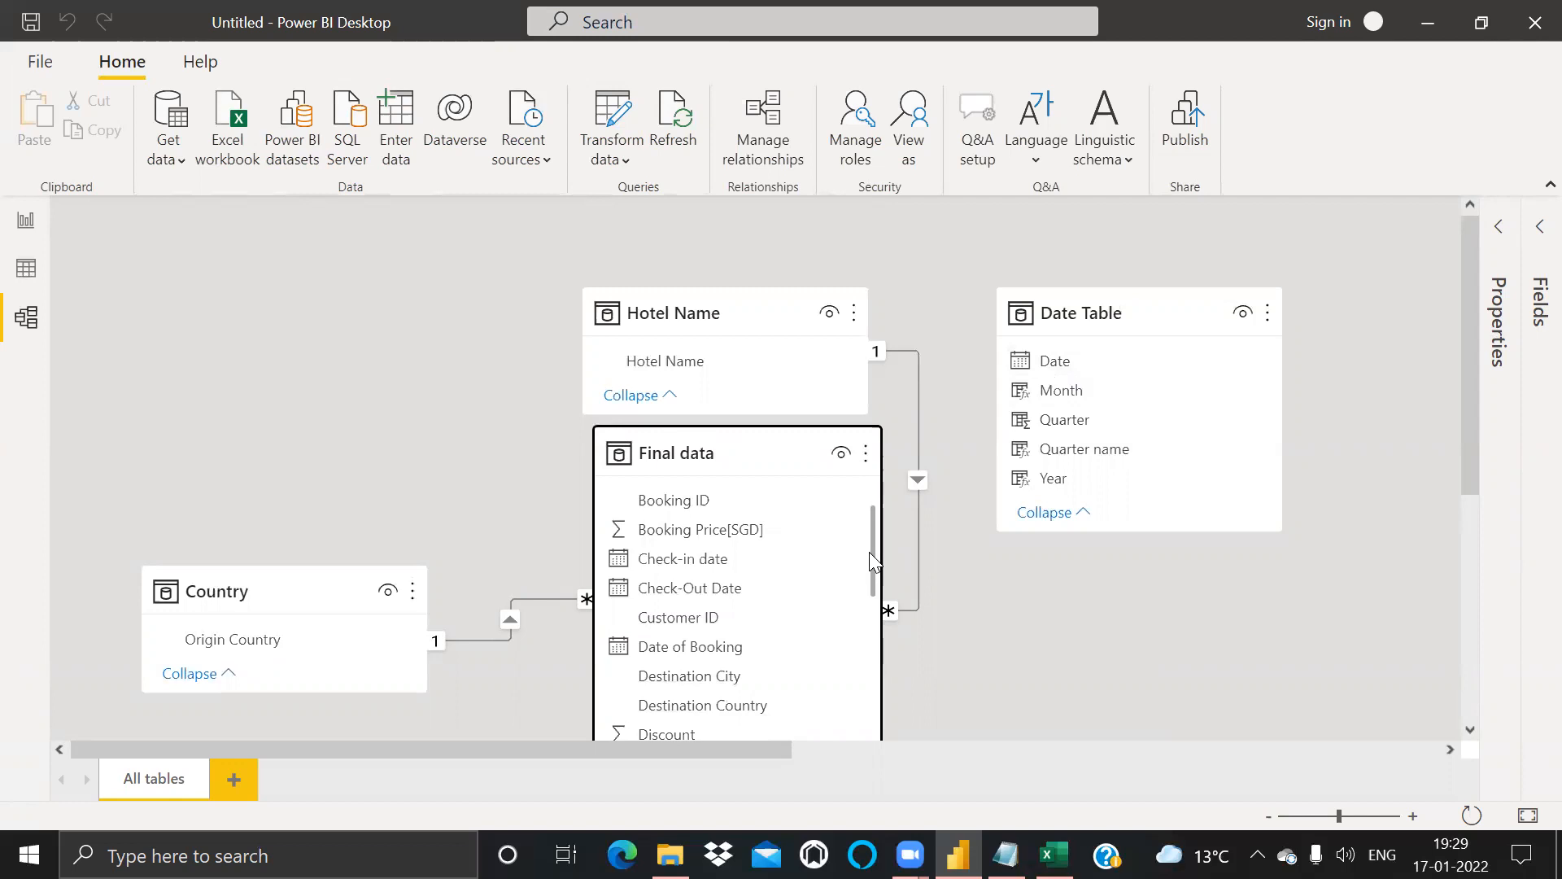
left_click_drag(871, 562, 866, 576)
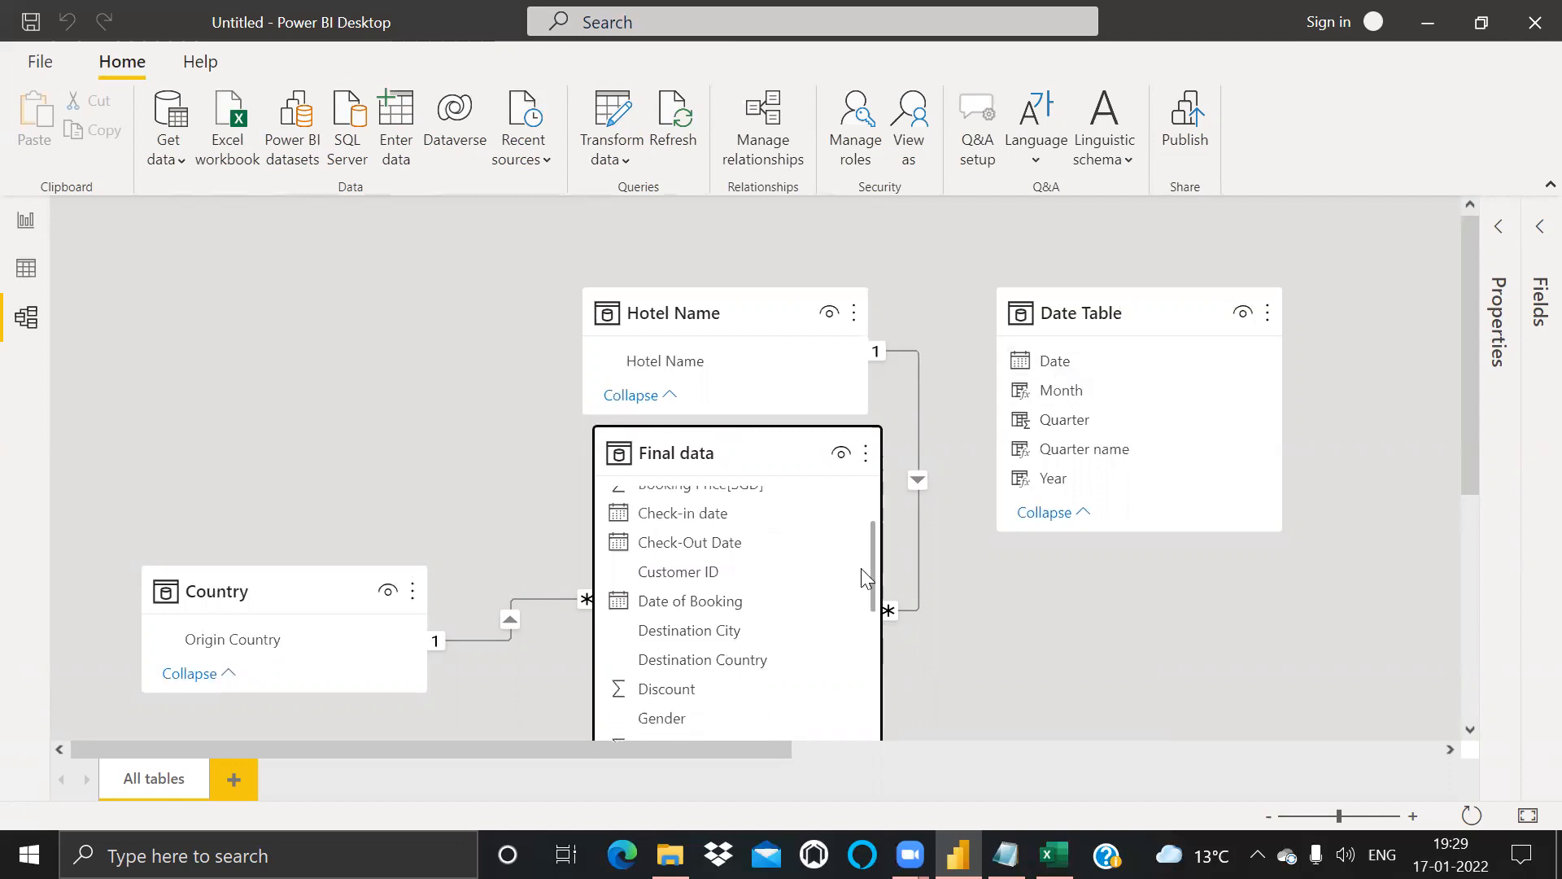
left_click(1023, 368)
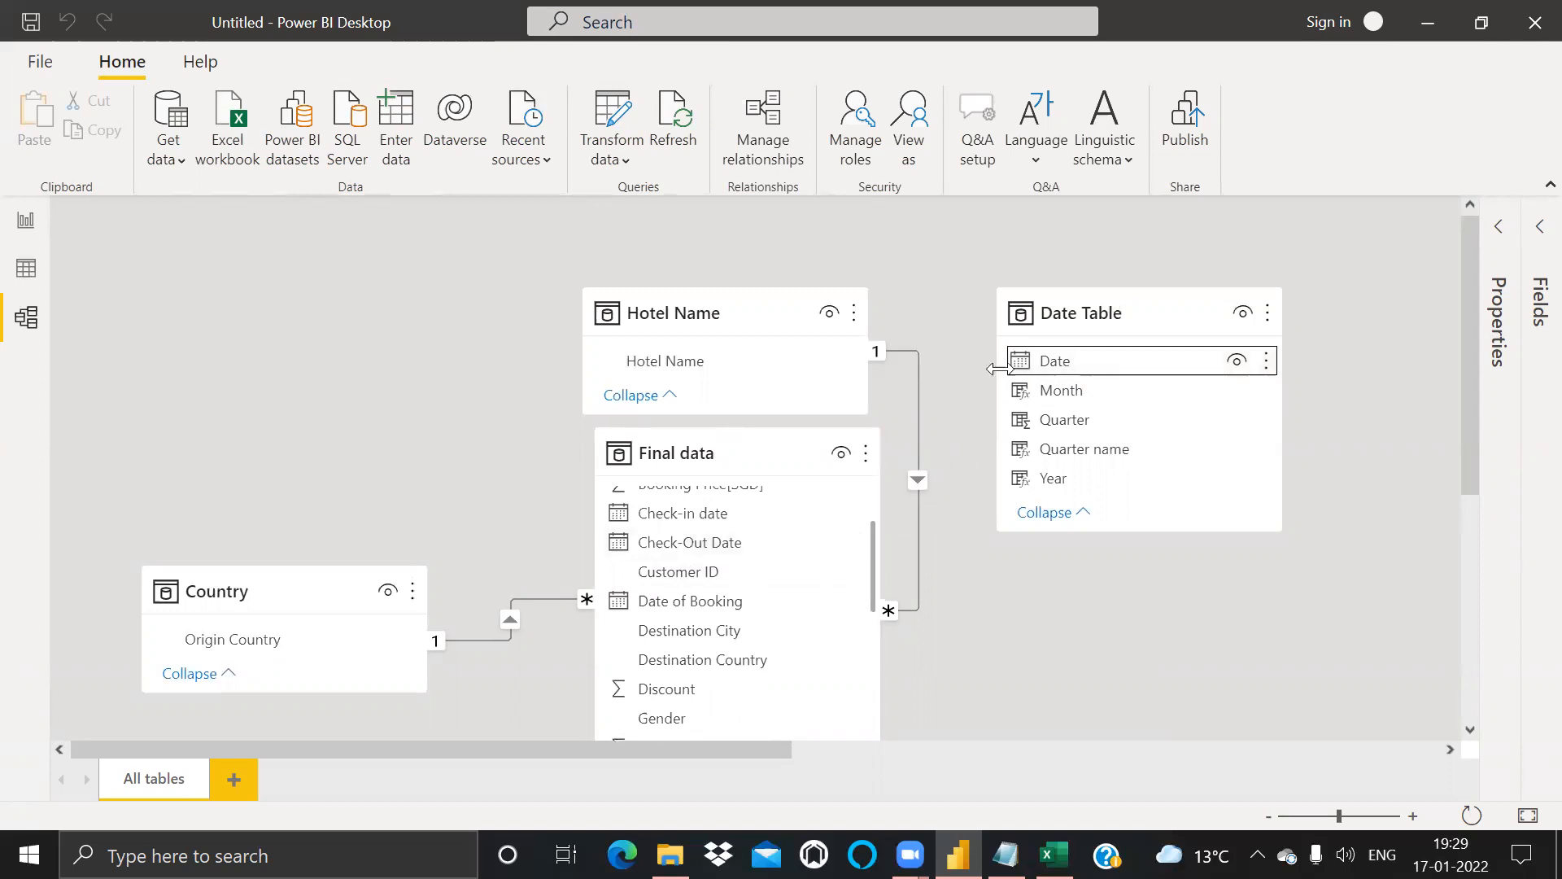
left_click_drag(1023, 368, 659, 599)
left_click_drag(862, 749, 361, 750)
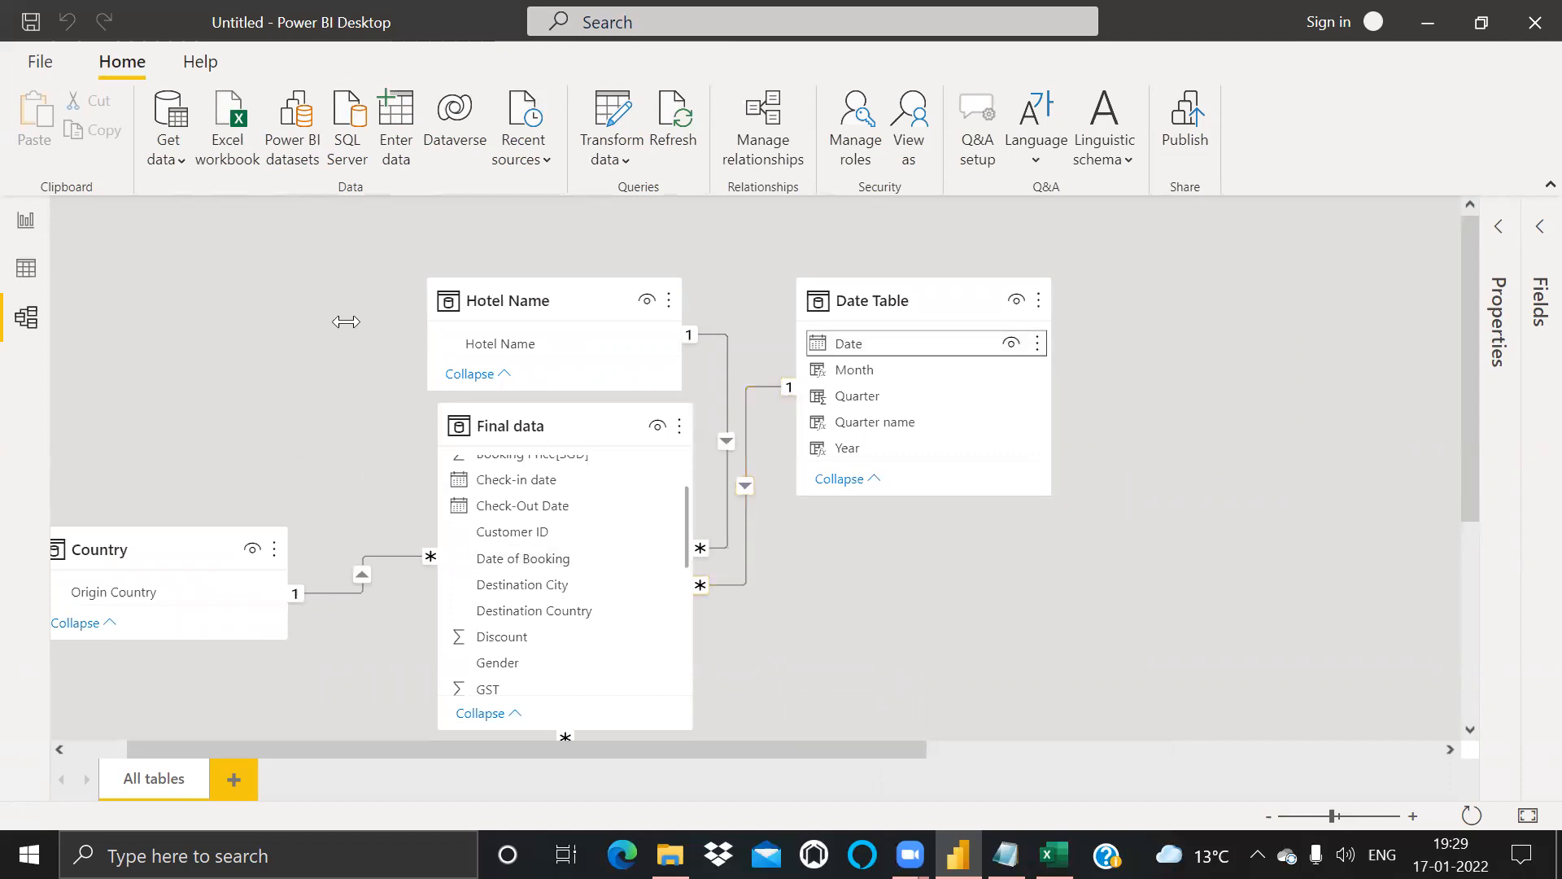
Step: Return to the report page, check the cards with the slicer on 2017 and 2018, and clear the year selection
left_click(26, 221)
left_click(371, 236)
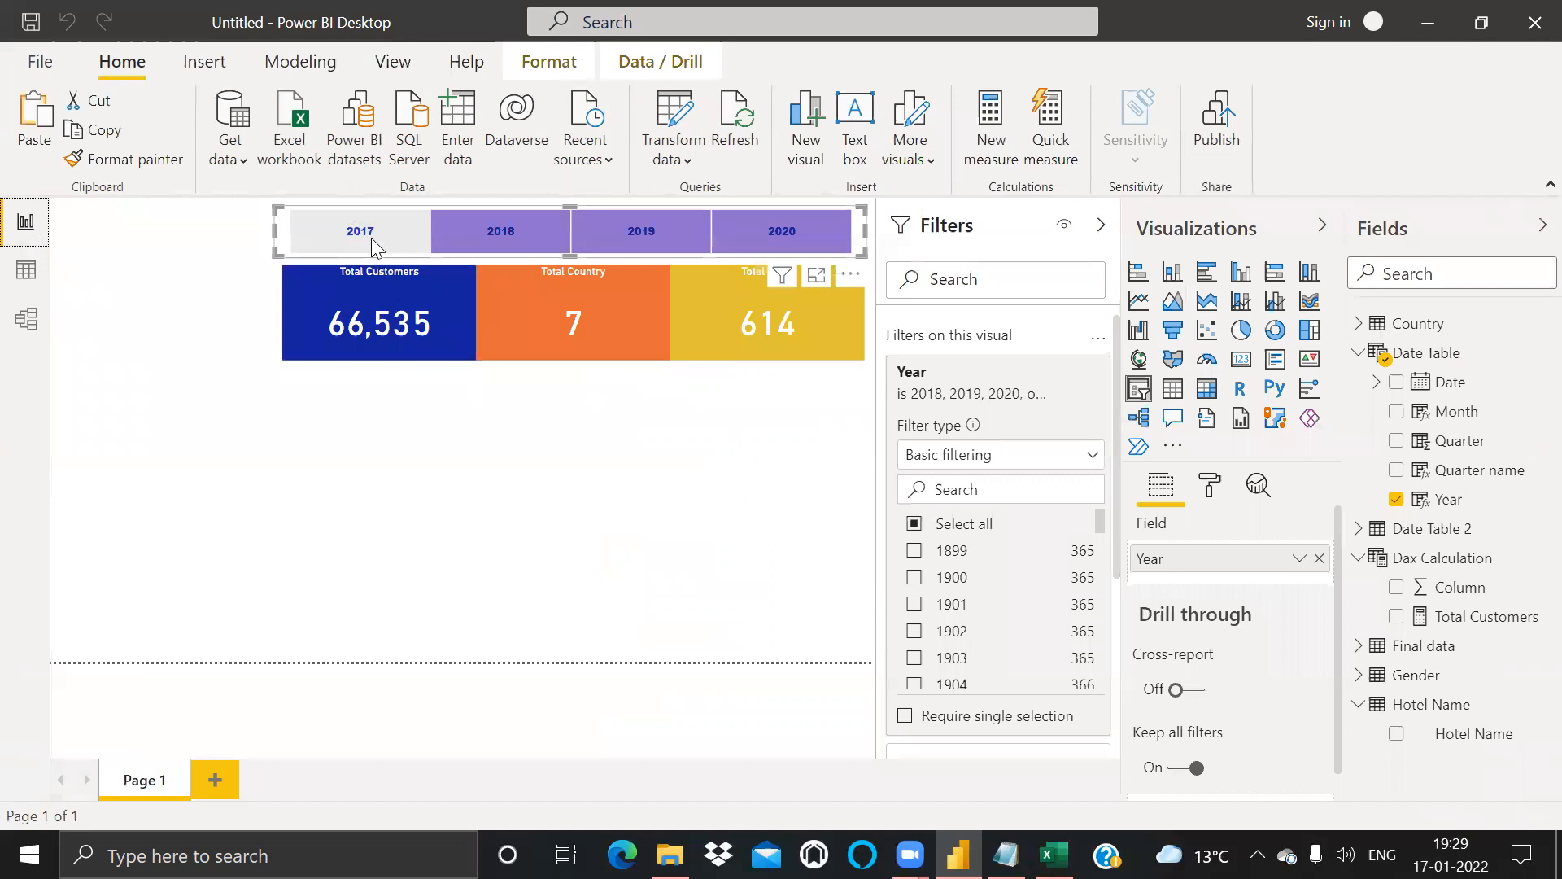
left_click(512, 231)
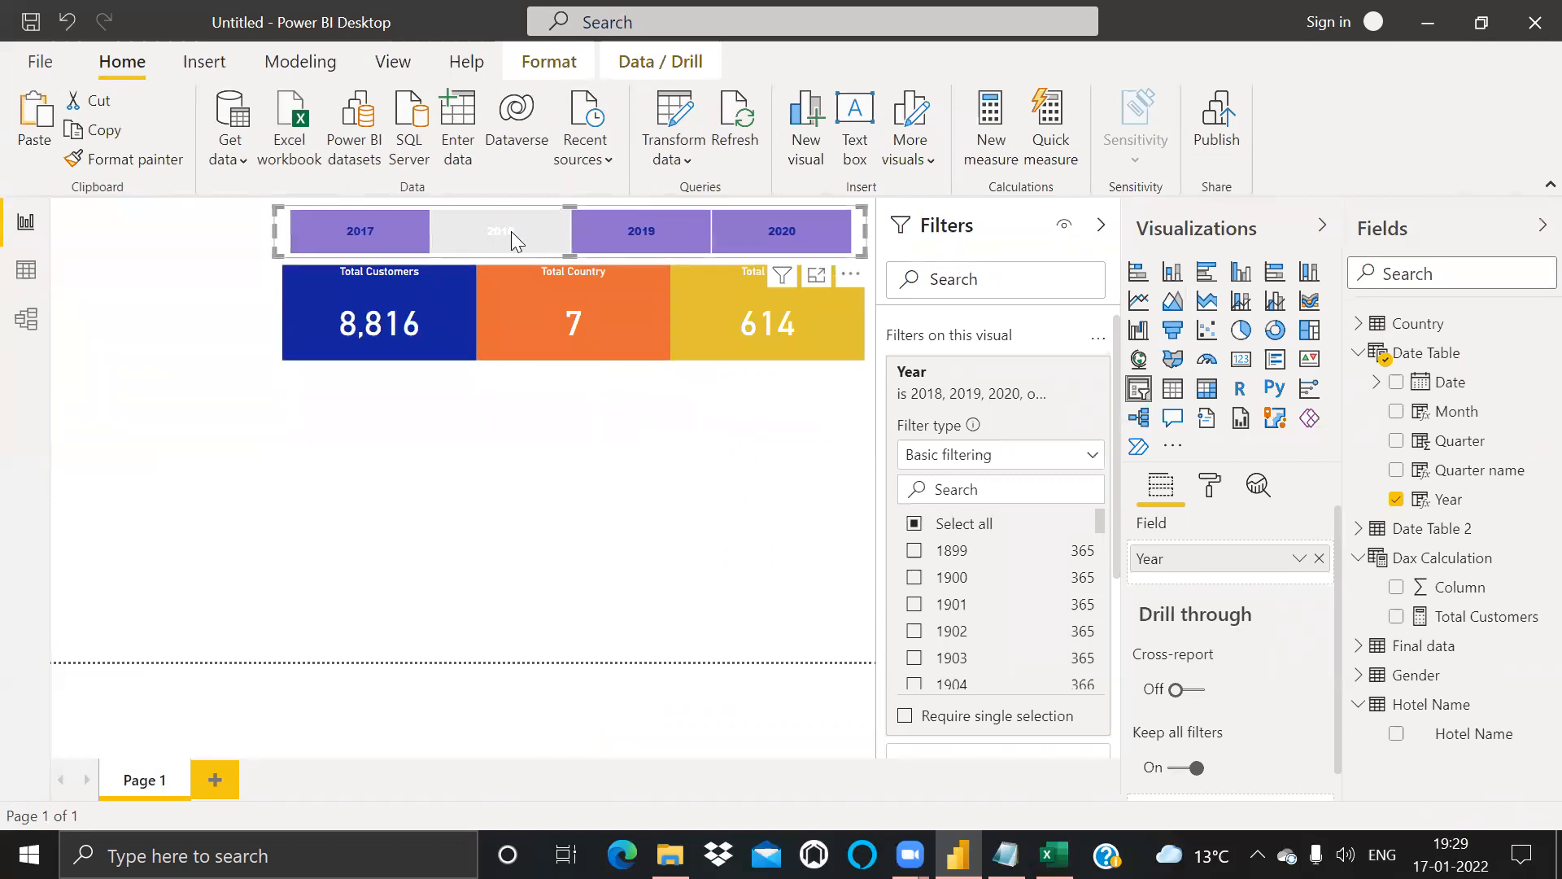
left_click(363, 234)
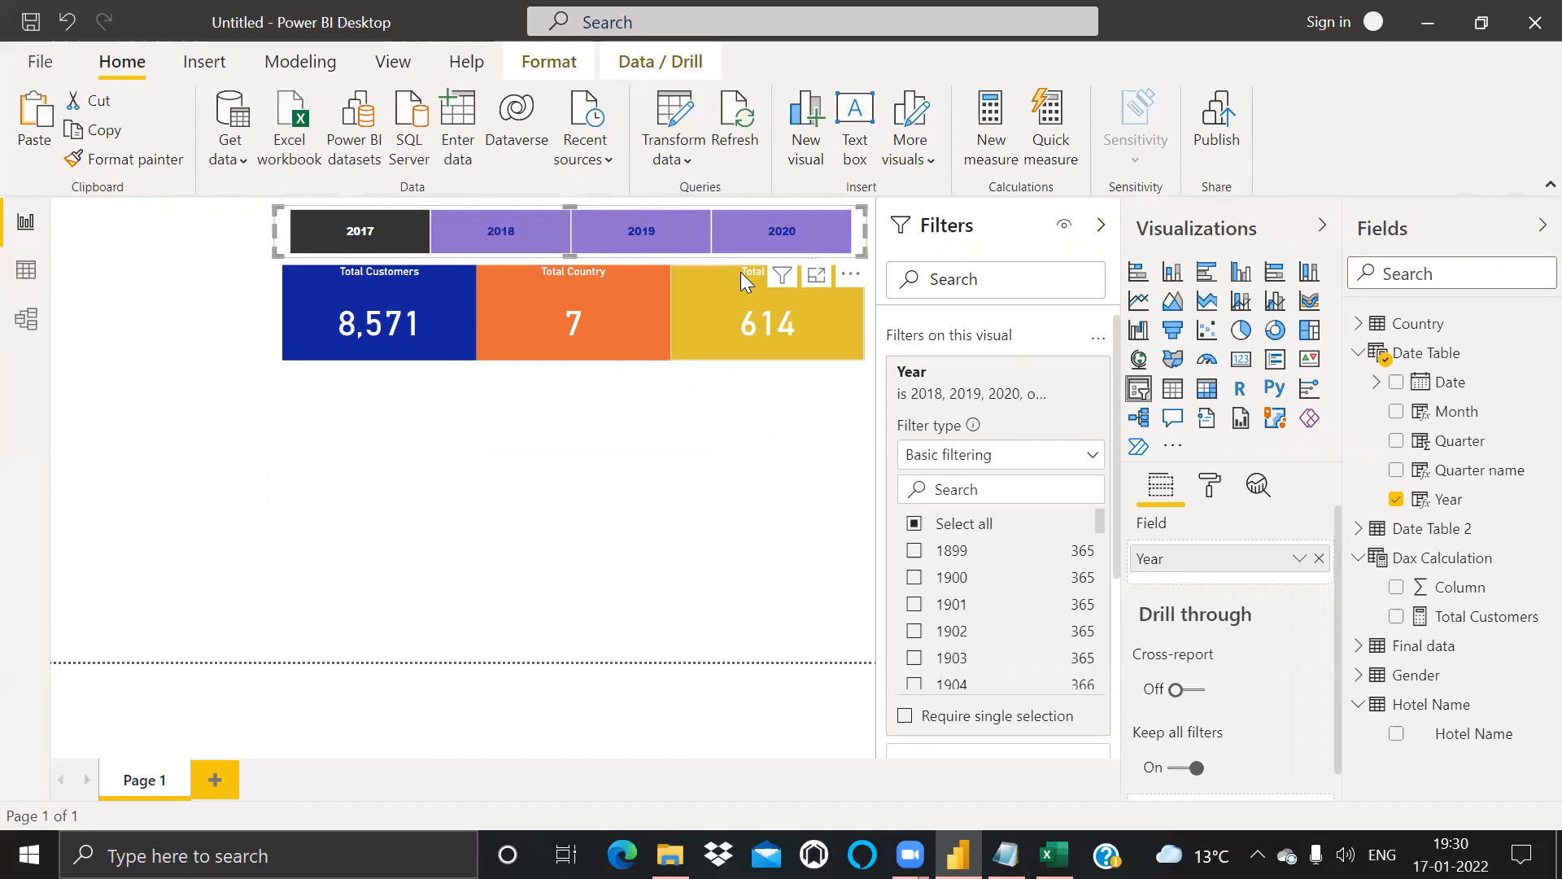
left_click(480, 498)
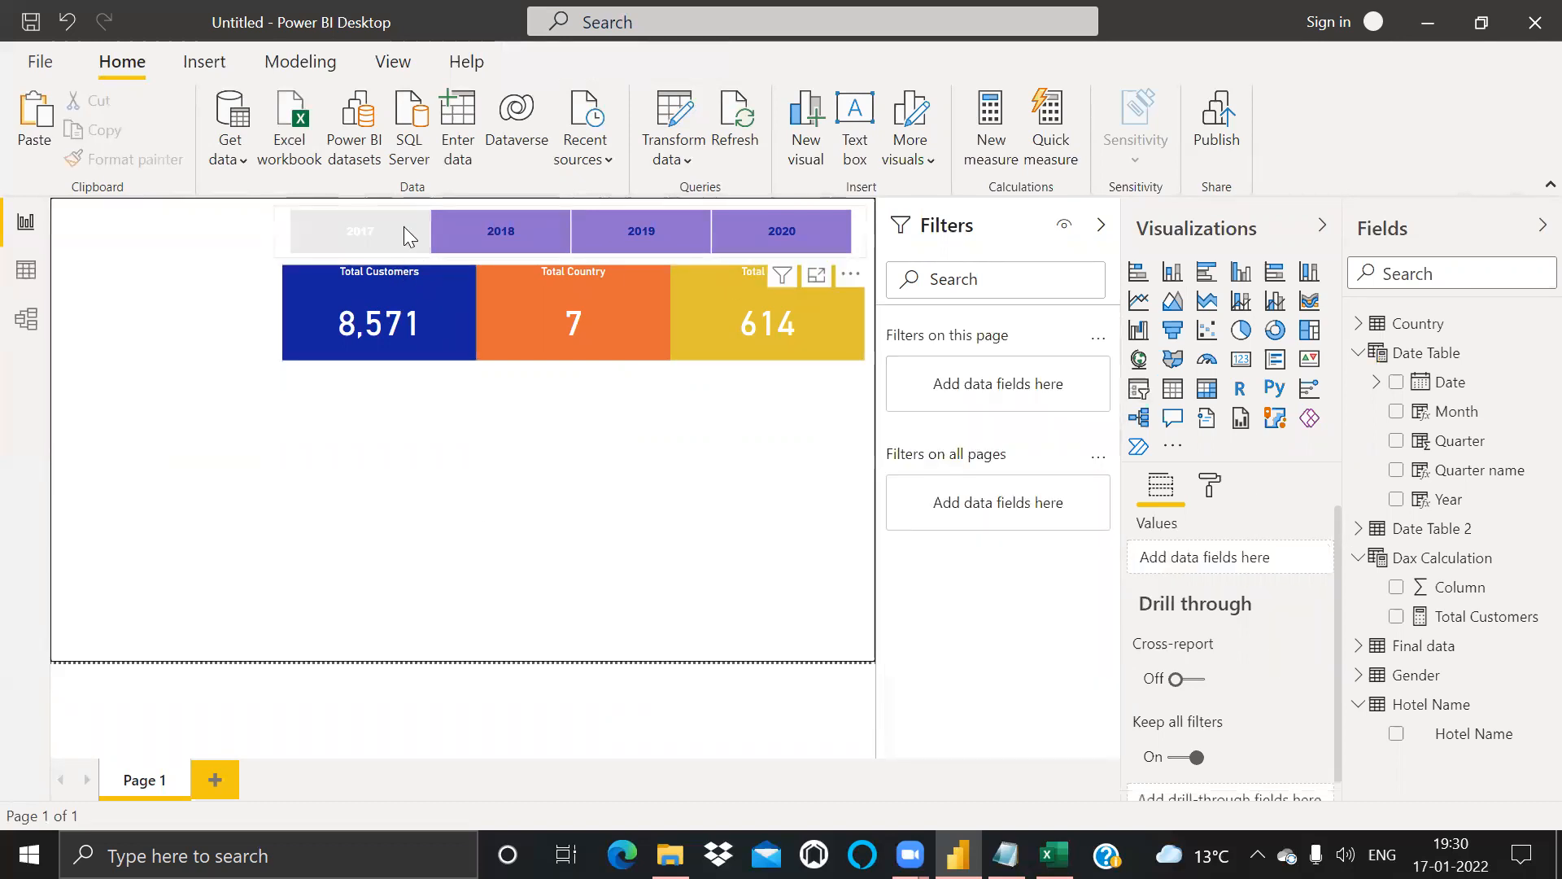
left_click(404, 227)
left_click(503, 470)
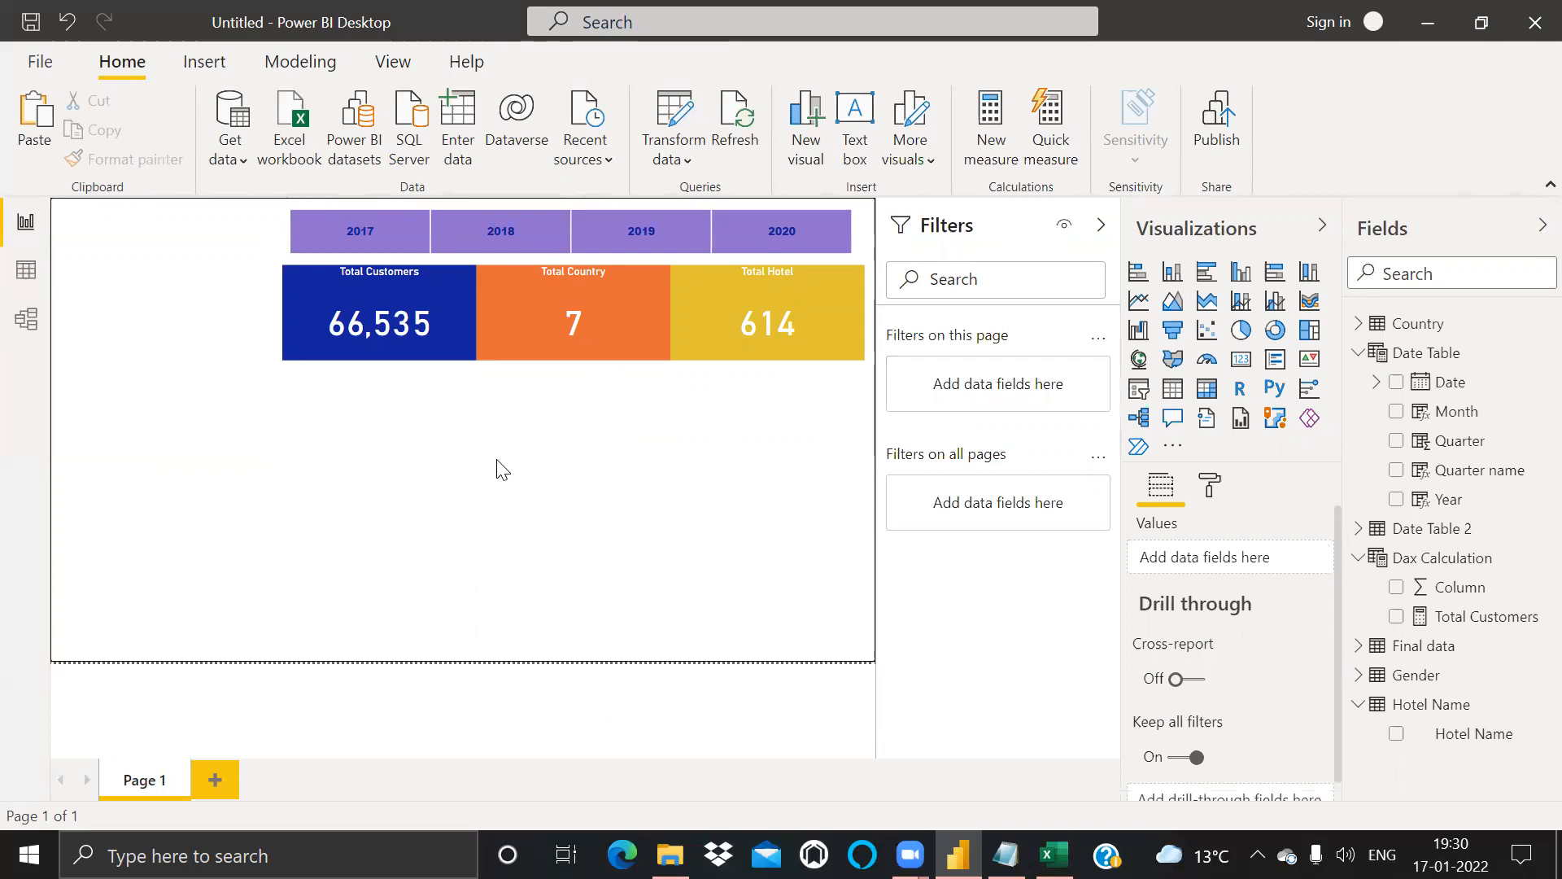
Step: Switch to the Hotel Booking Reservations workbook in Excel and go to the Gender requirement in cell A10 of Sheet1
key("alt+Tab")
key("Down")
key("Down")
key("Down")
key("Down")
key("Down")
key("Down")
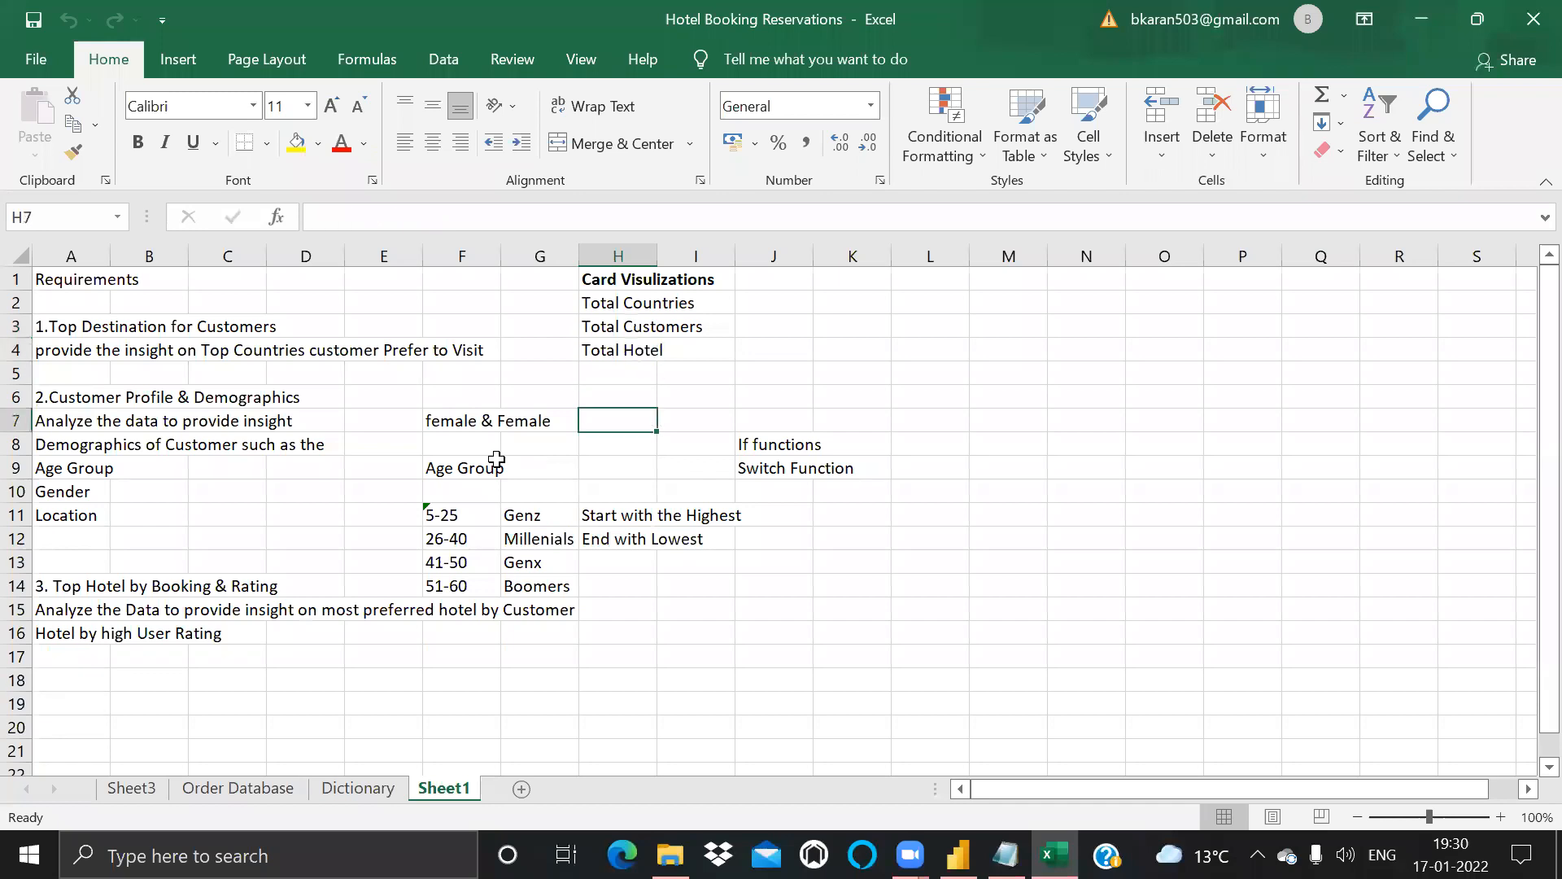
key("Left")
key("Left")
key("Left")
key("Left")
key("Left")
key("Left")
key("Left")
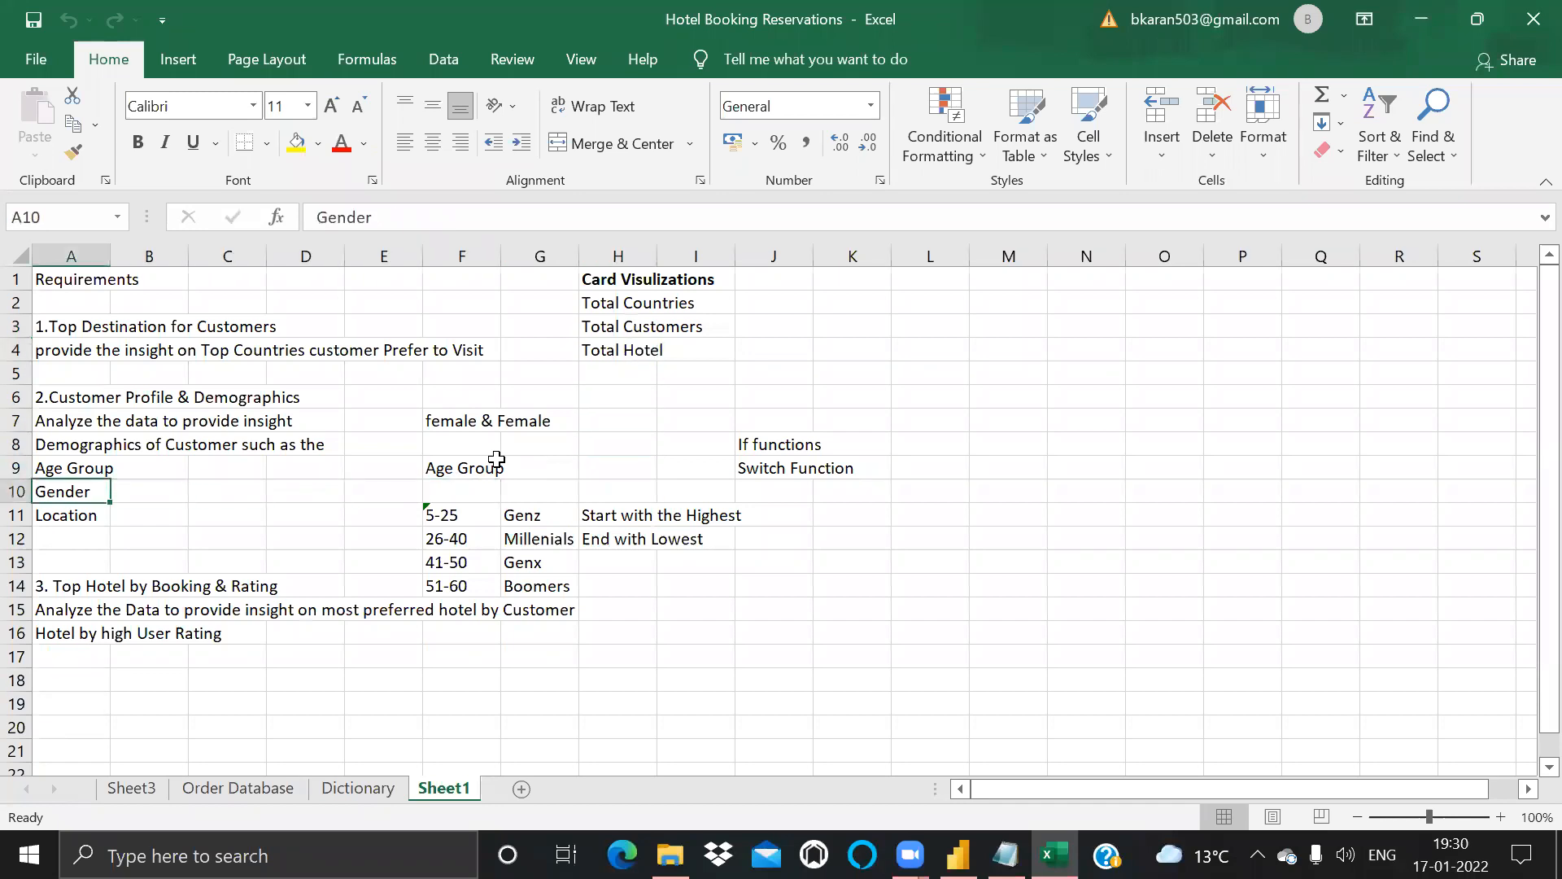
Step: Review the customer demographics and top hotel requirements in column A of Sheet1
key("Up")
key("Up")
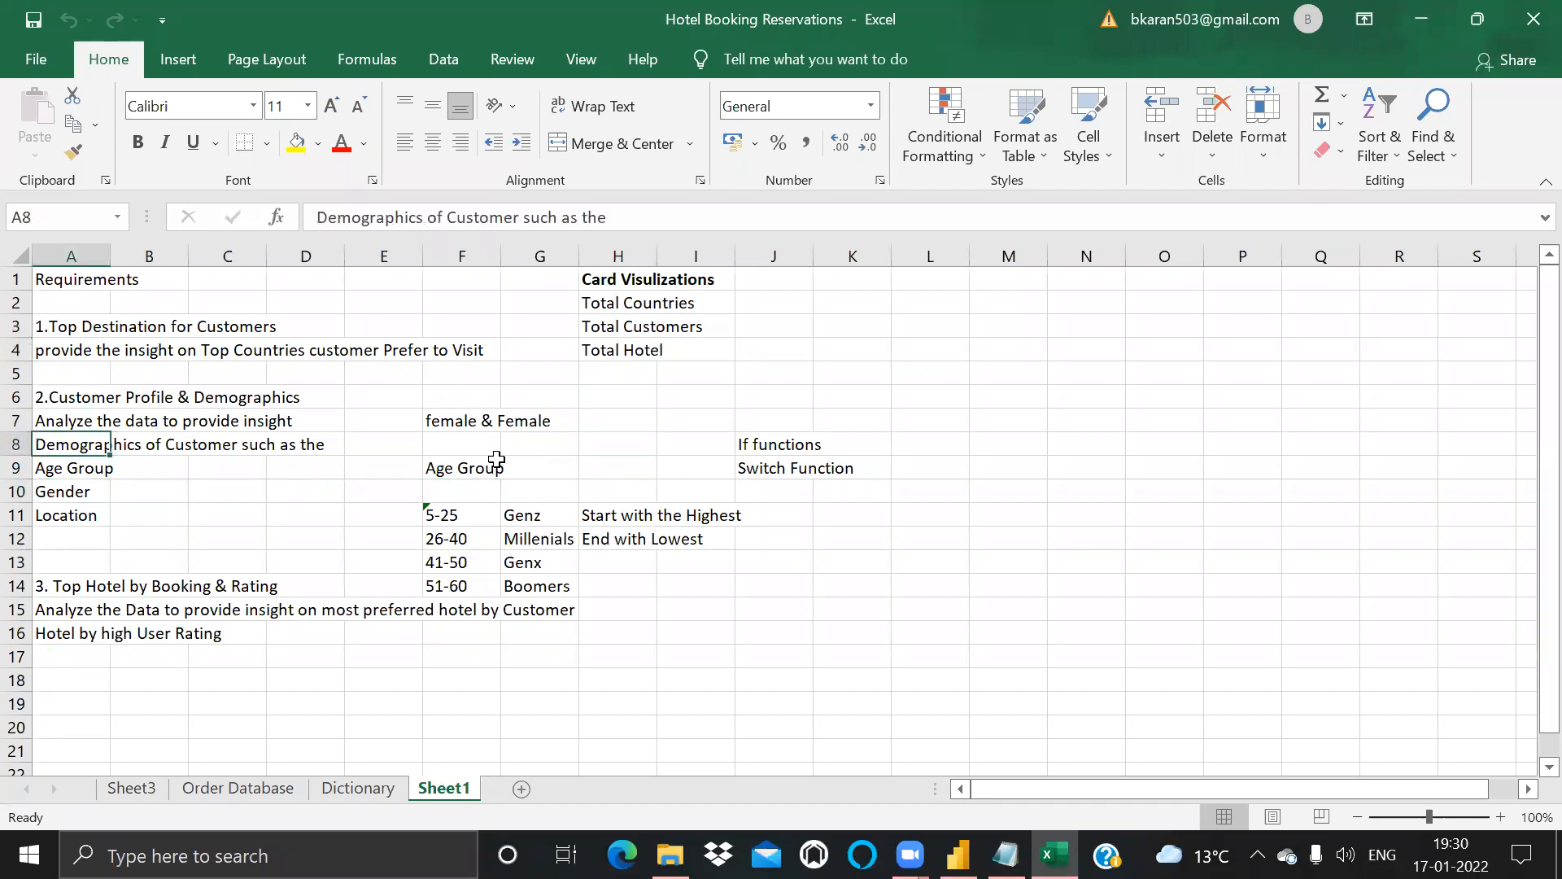
key("Down")
key("Down")
key("Down")
key("Down")
key("Down")
key("Down")
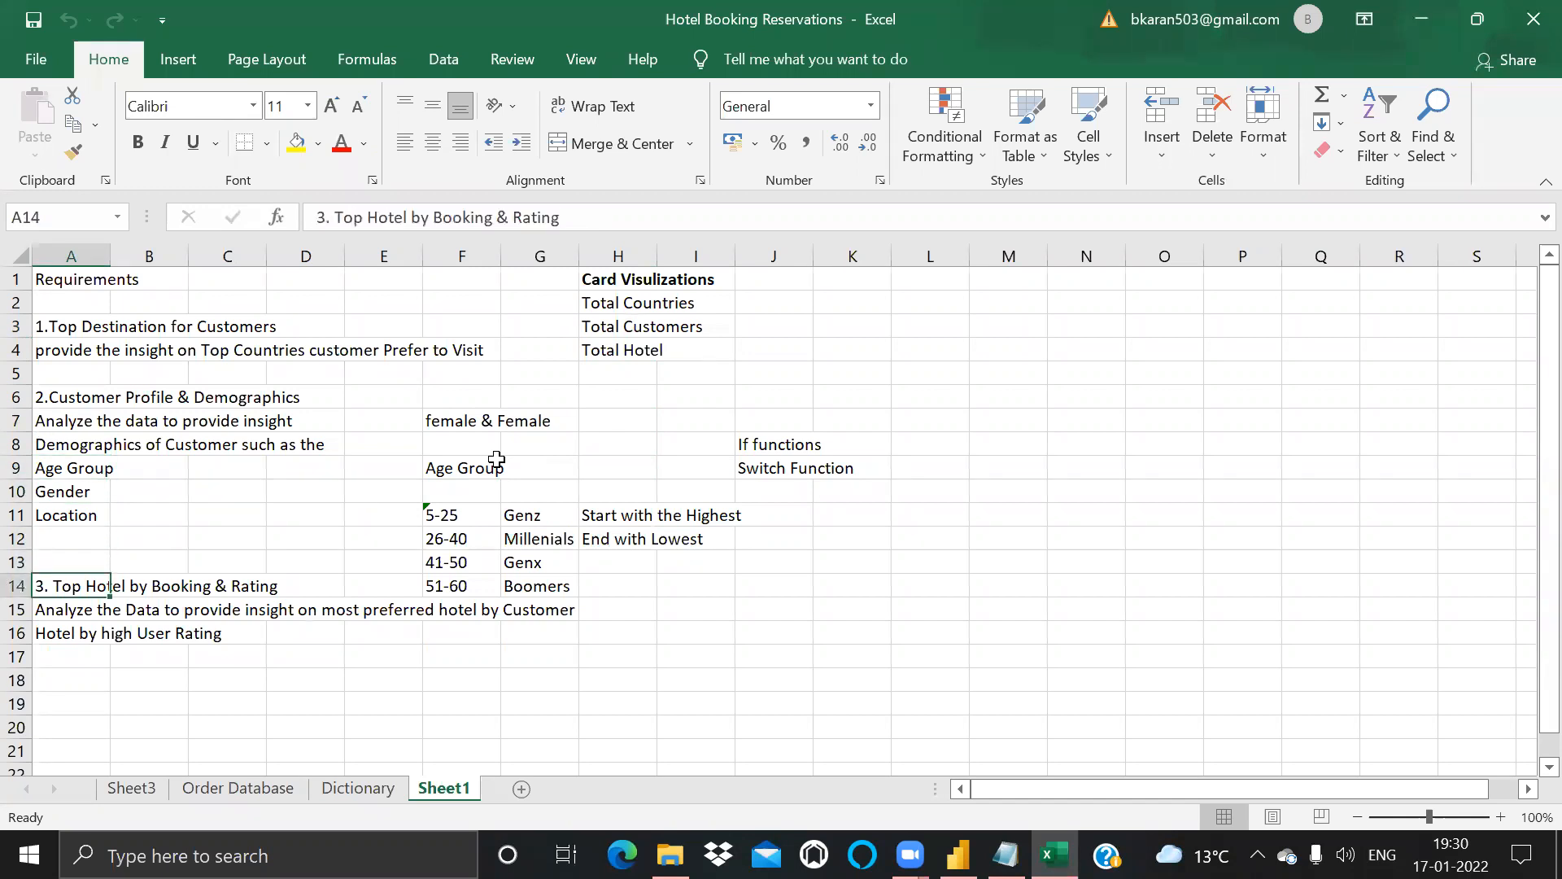
key("Up")
key("Up")
key("Up")
key("Up")
Step: Switch back to Power BI Desktop and collapse the Date Table, Dax Calculation and Hotel Name field lists
key("alt+Tab")
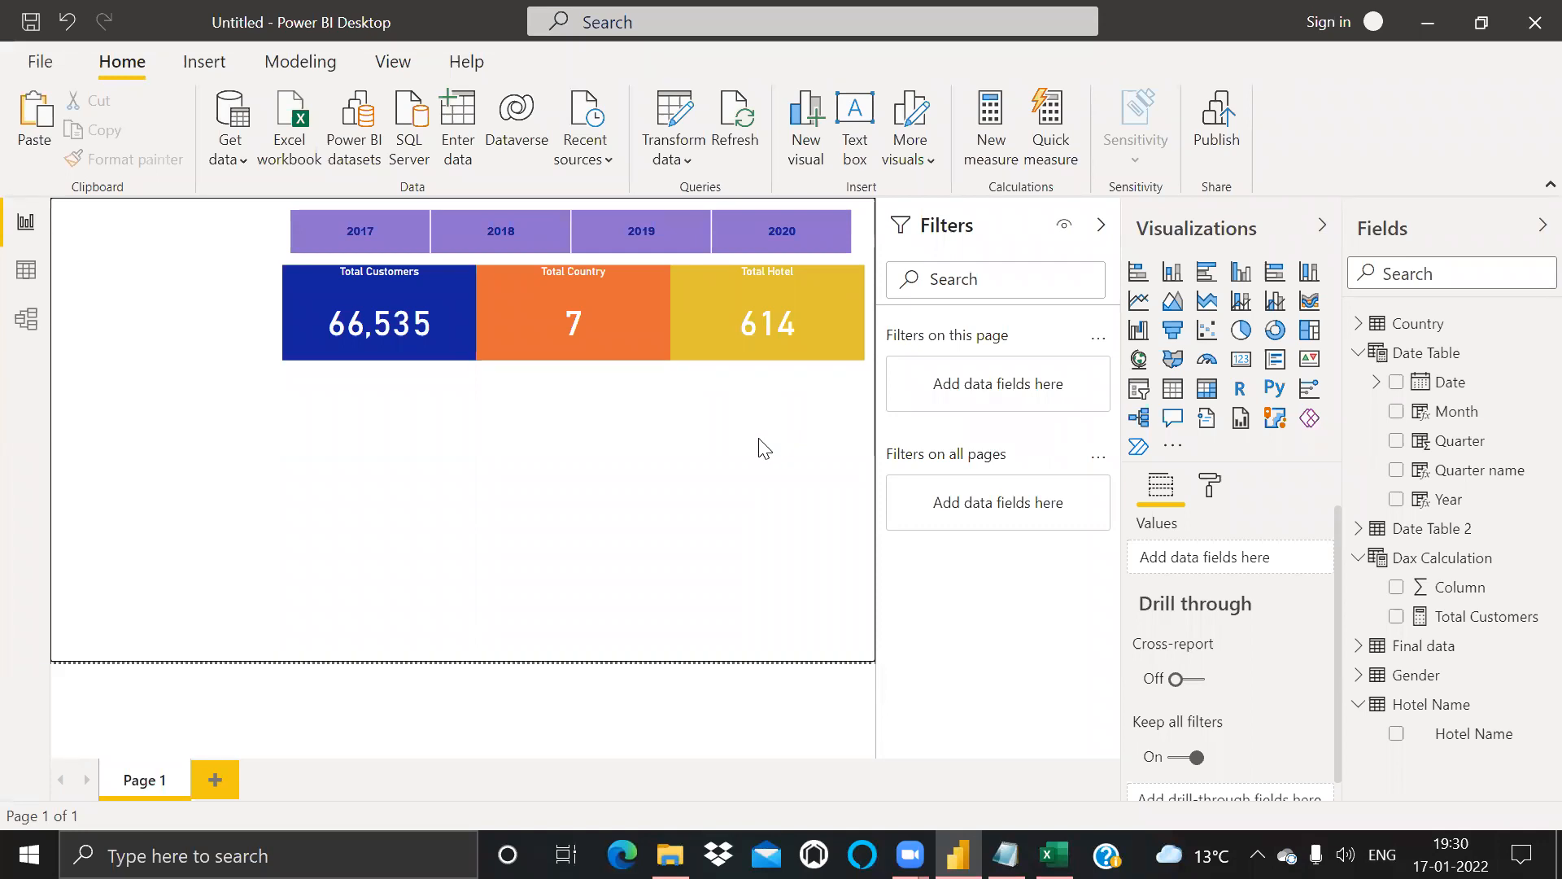
left_click(1357, 358)
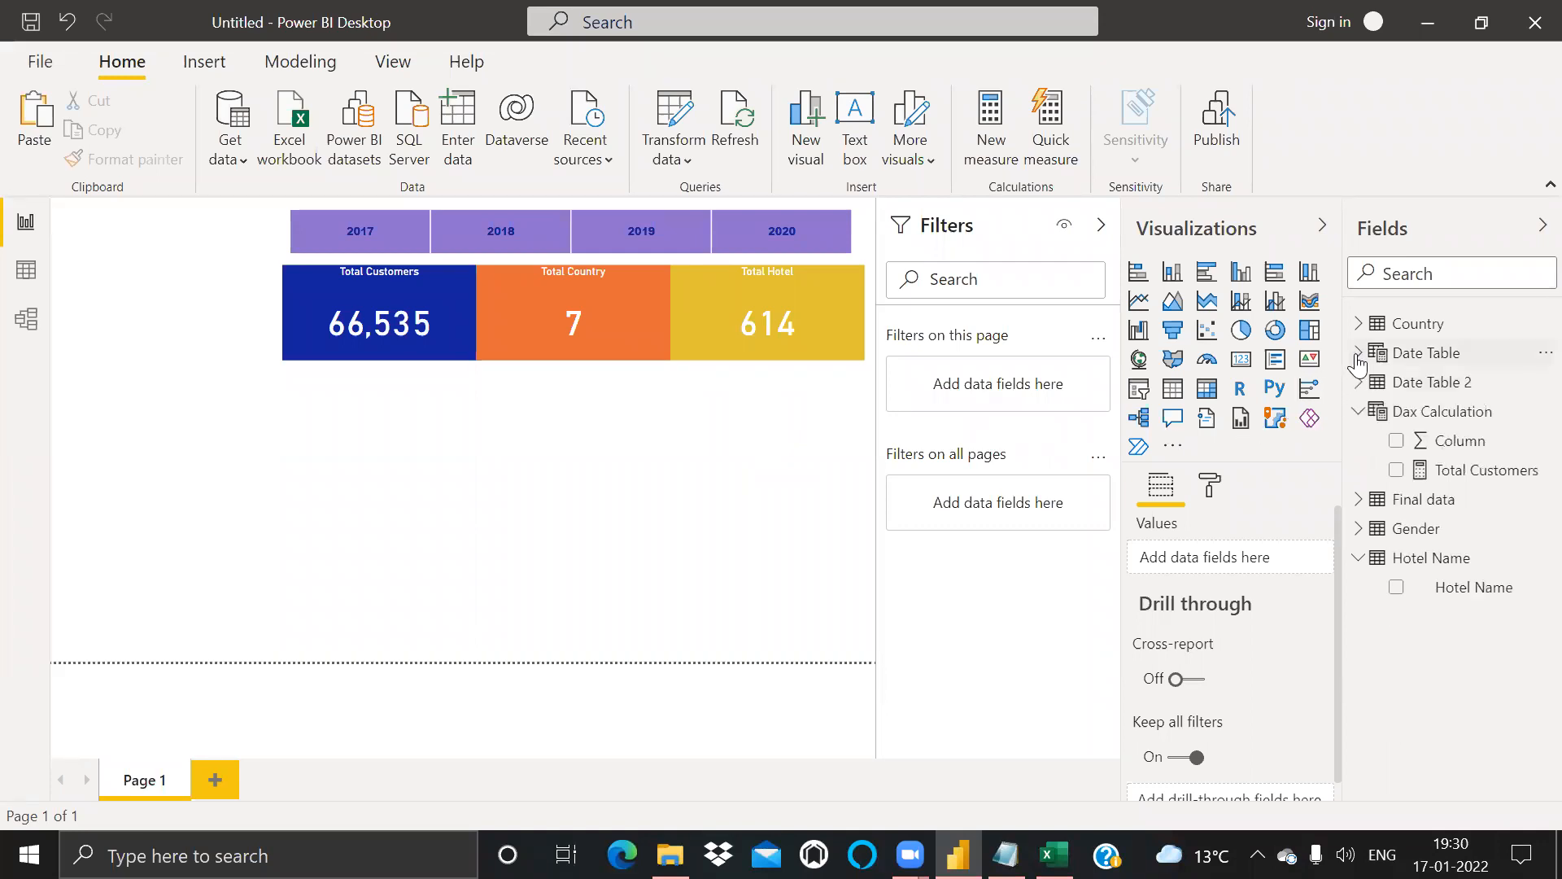
left_click(1360, 416)
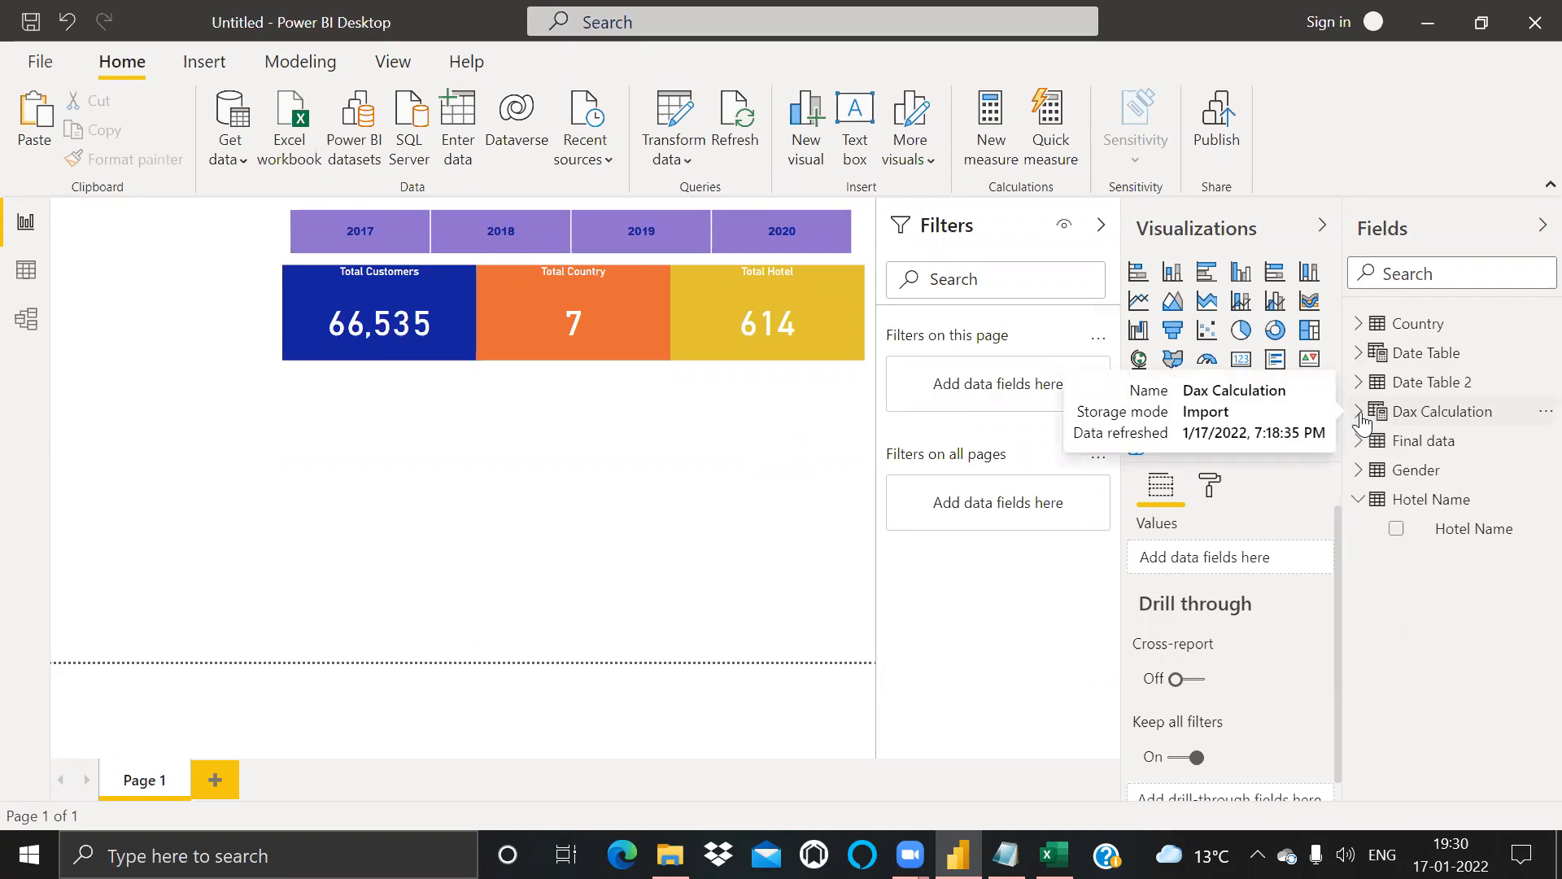
left_click(1358, 499)
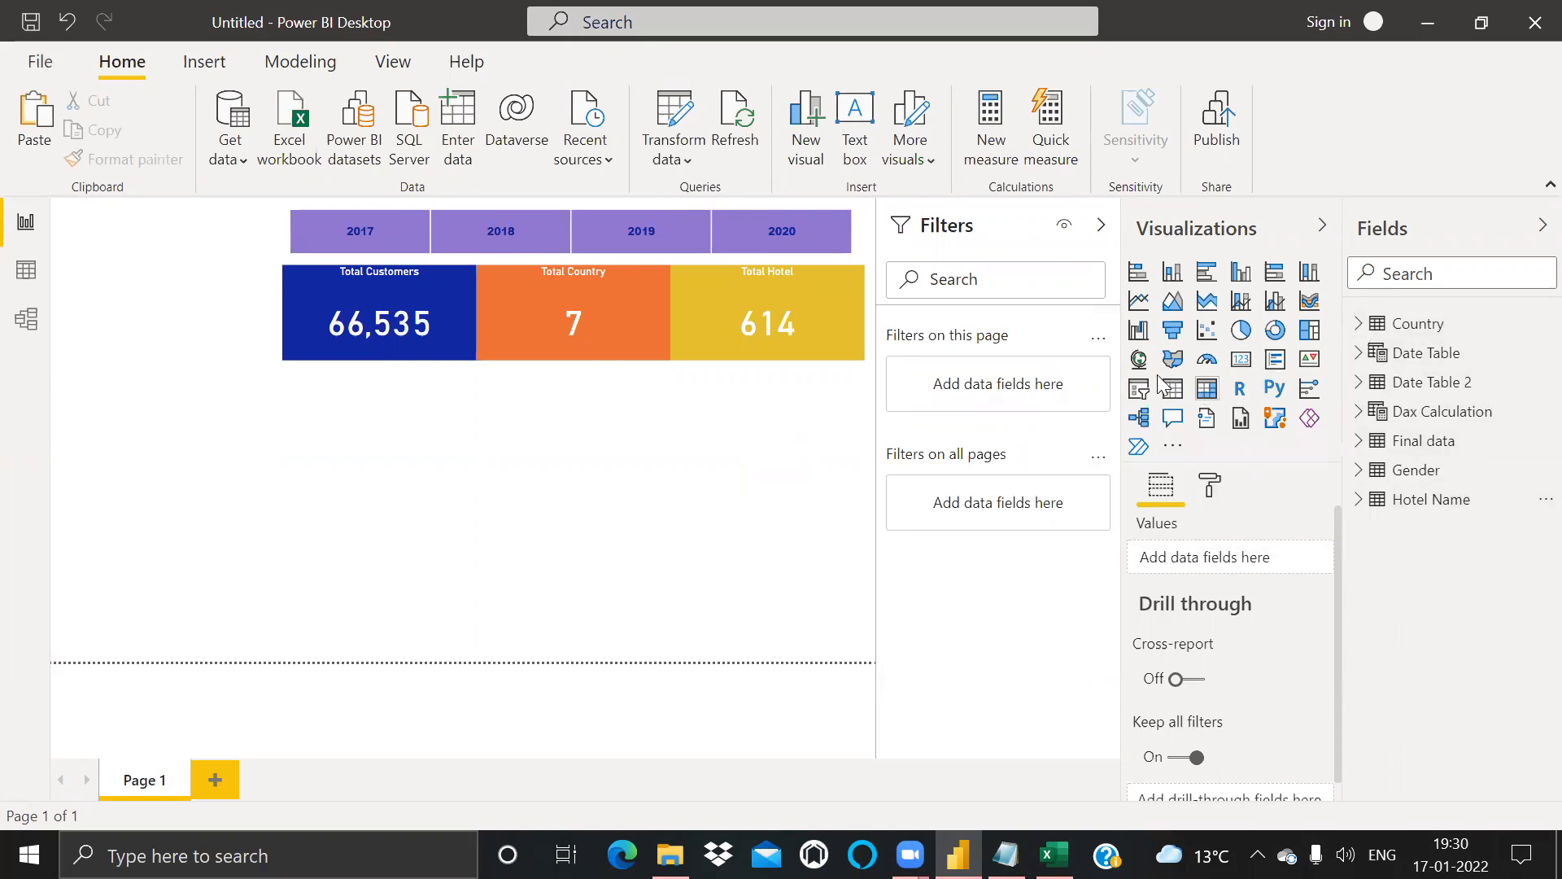
Step: Add a map visual below the summary cards with Origin Country as its location
left_click(1139, 359)
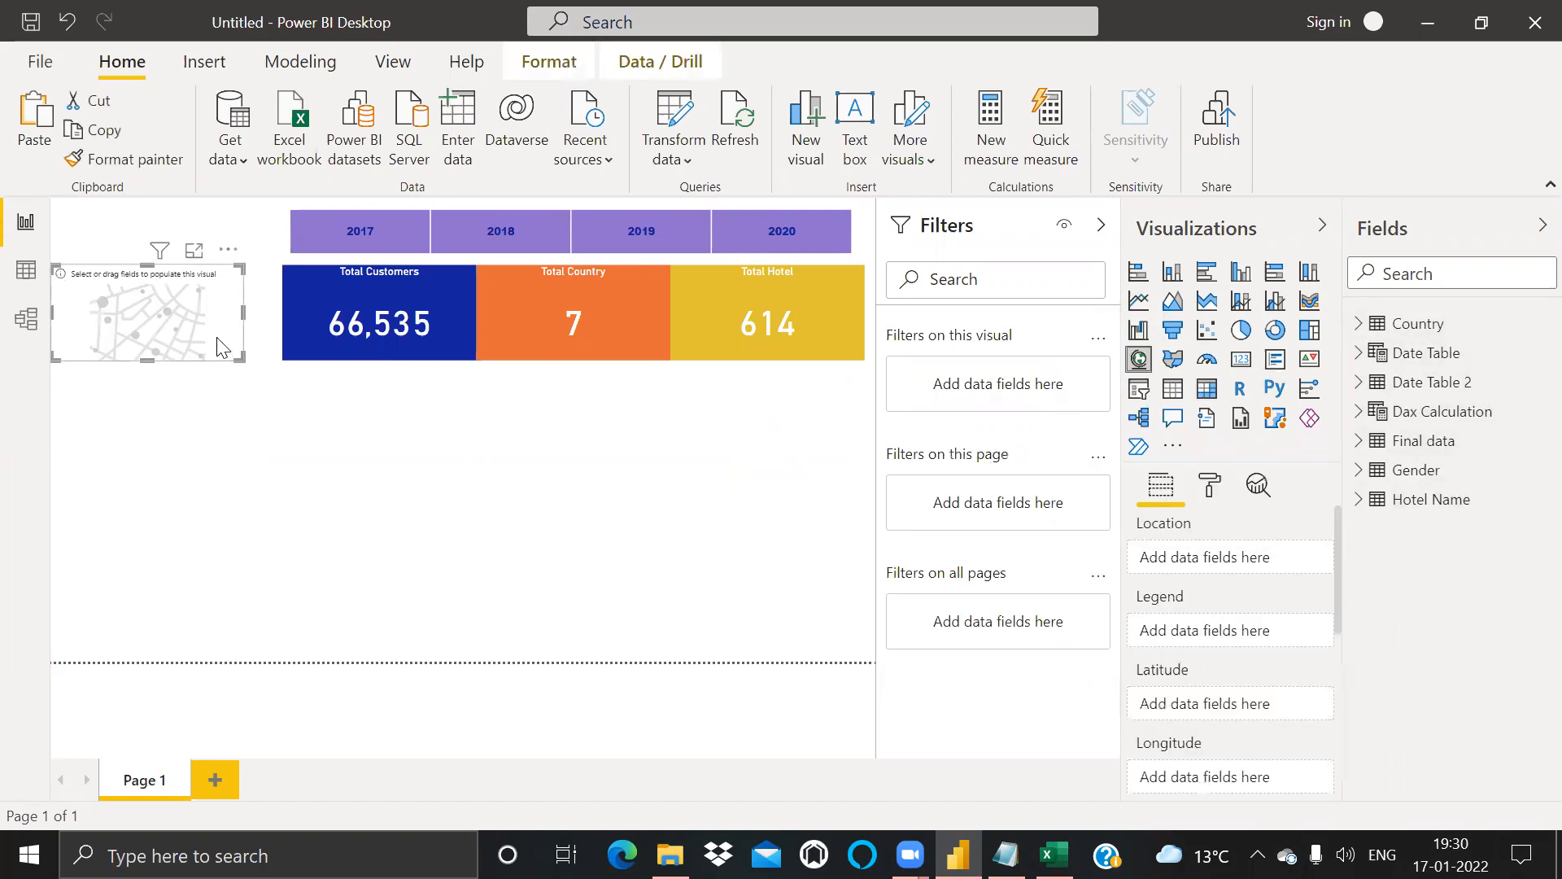
left_click_drag(219, 347, 289, 514)
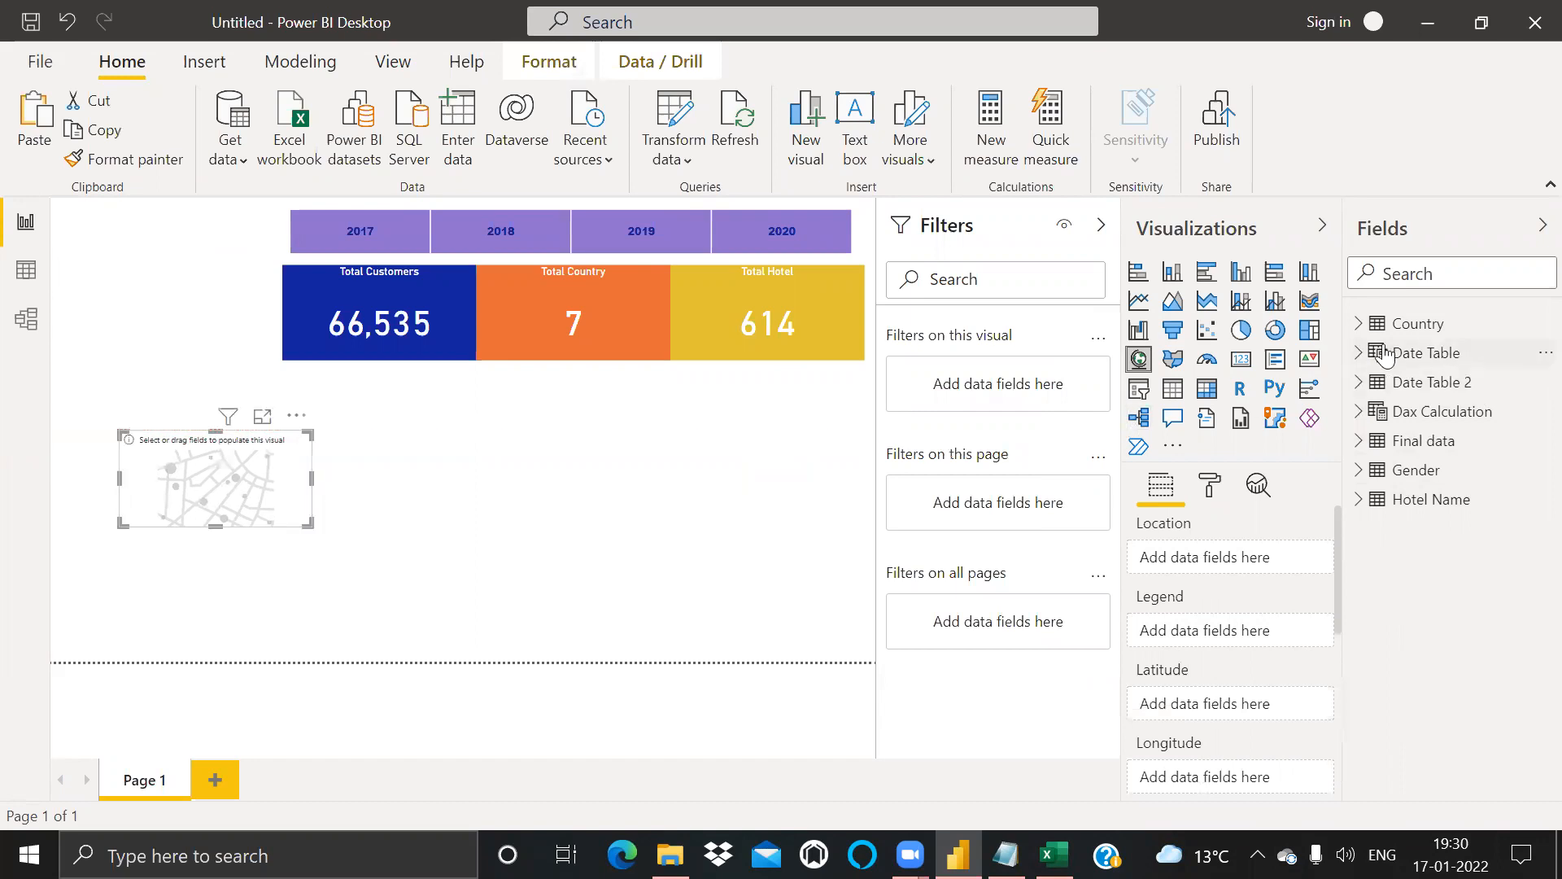
left_click(1358, 323)
left_click_drag(1401, 358, 1184, 561)
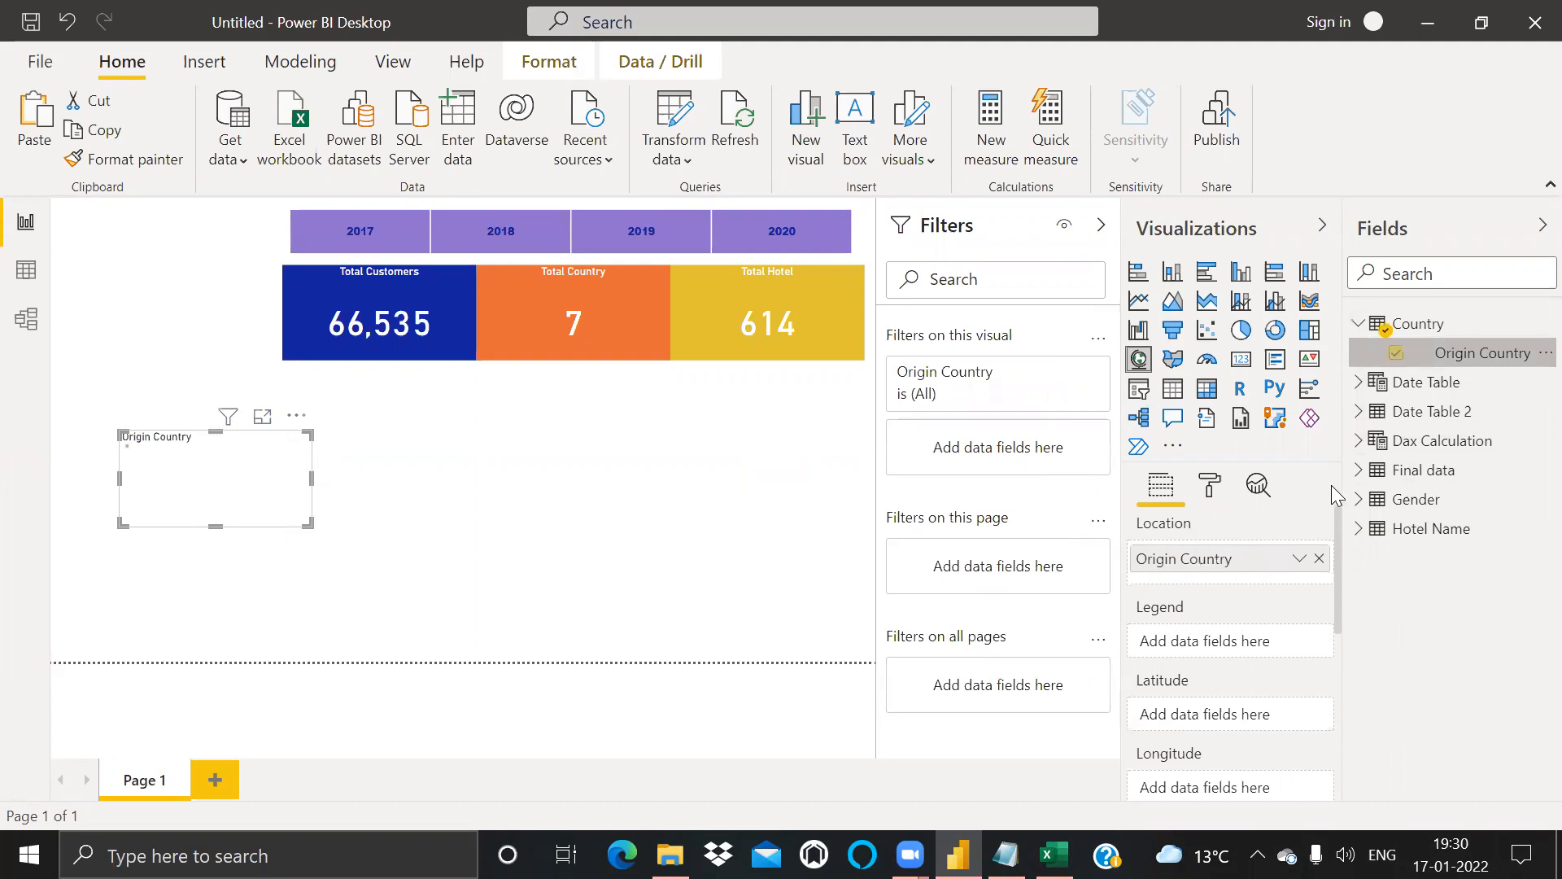
left_click(1358, 324)
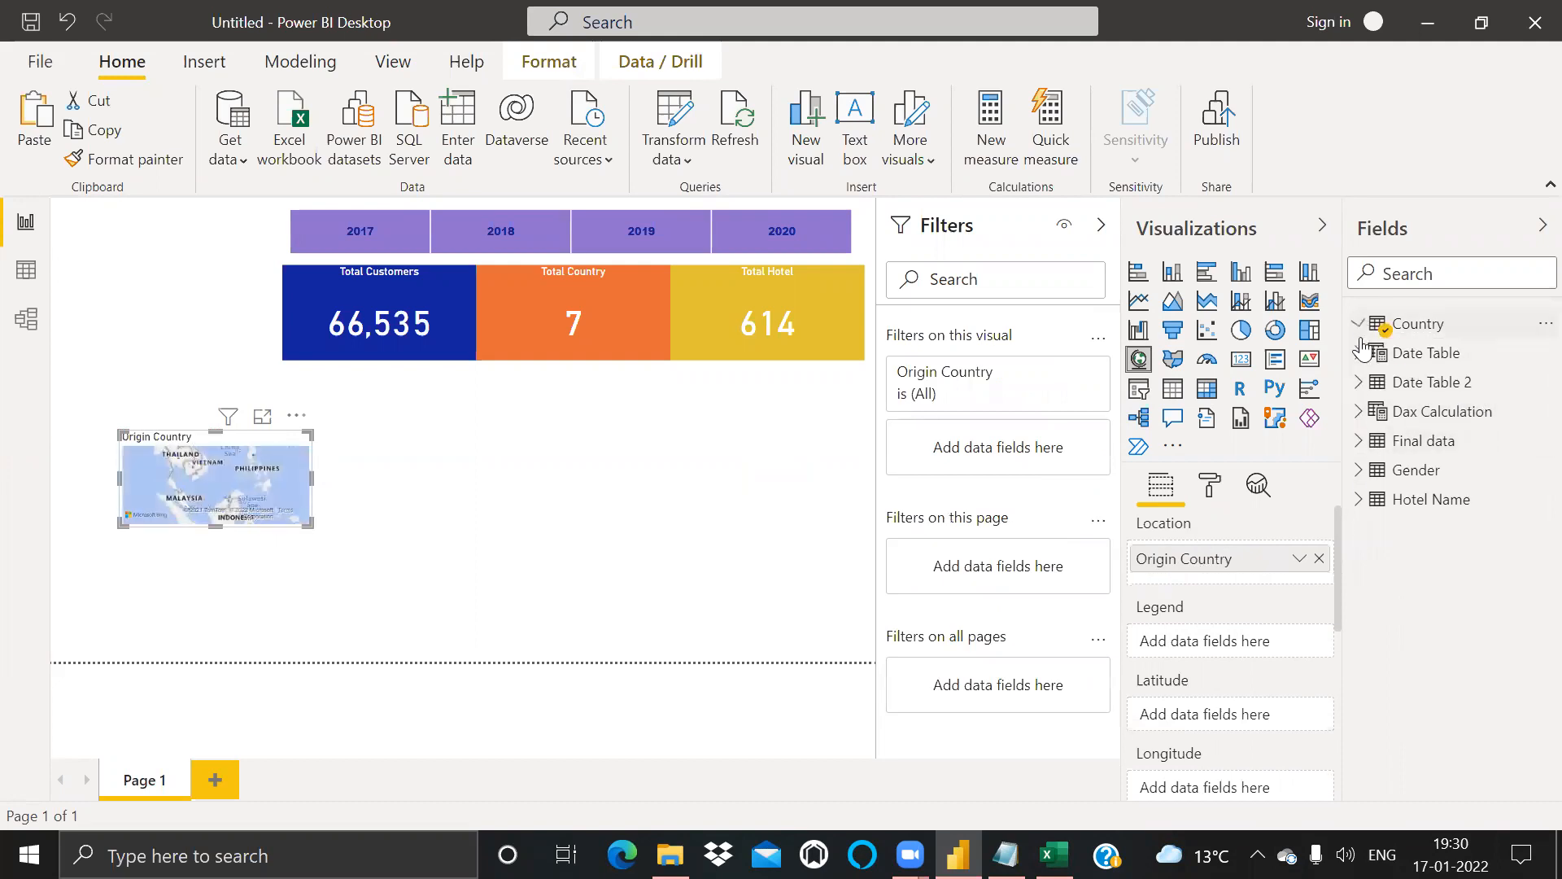
Step: Size the map's bubbles by Total Customers, enlarge the map and move it slightly closer to the cards
left_click(1359, 413)
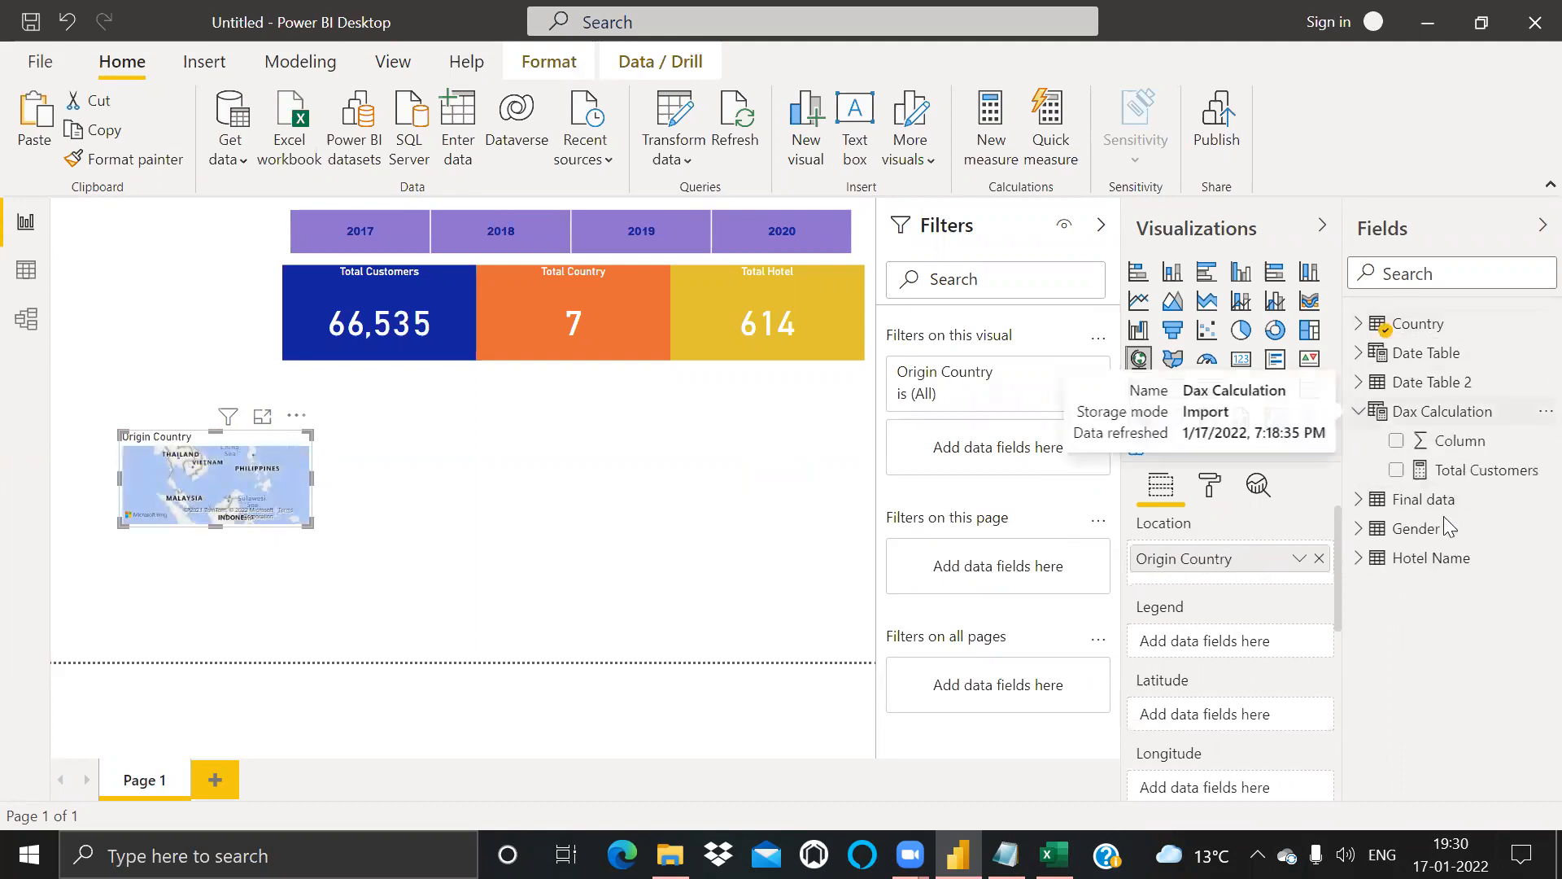
left_click_drag(1340, 604, 1338, 684)
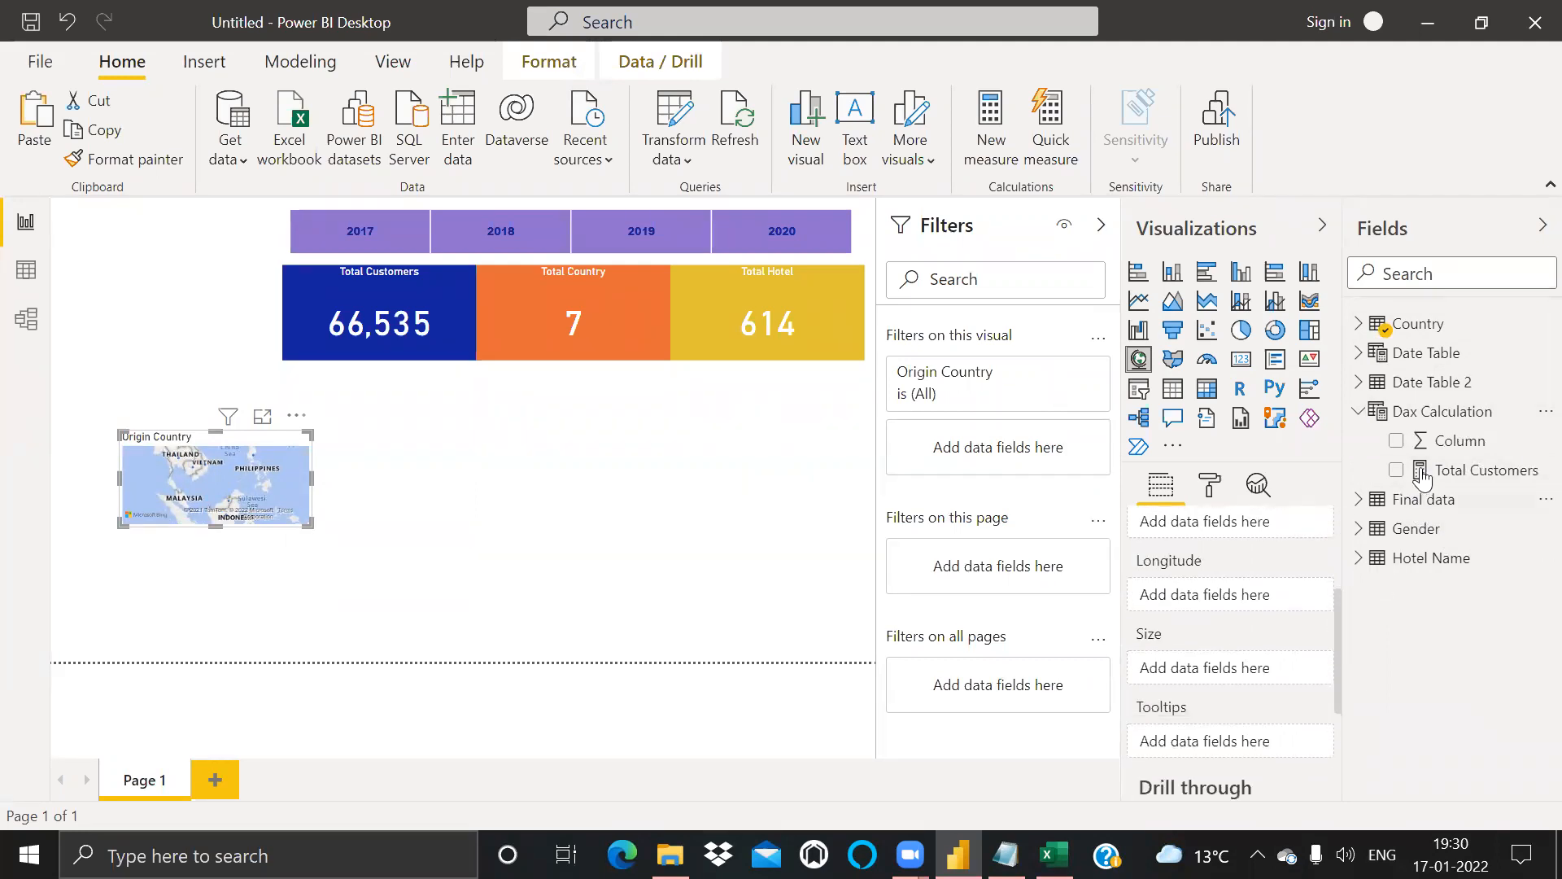
left_click_drag(1422, 476, 1169, 673)
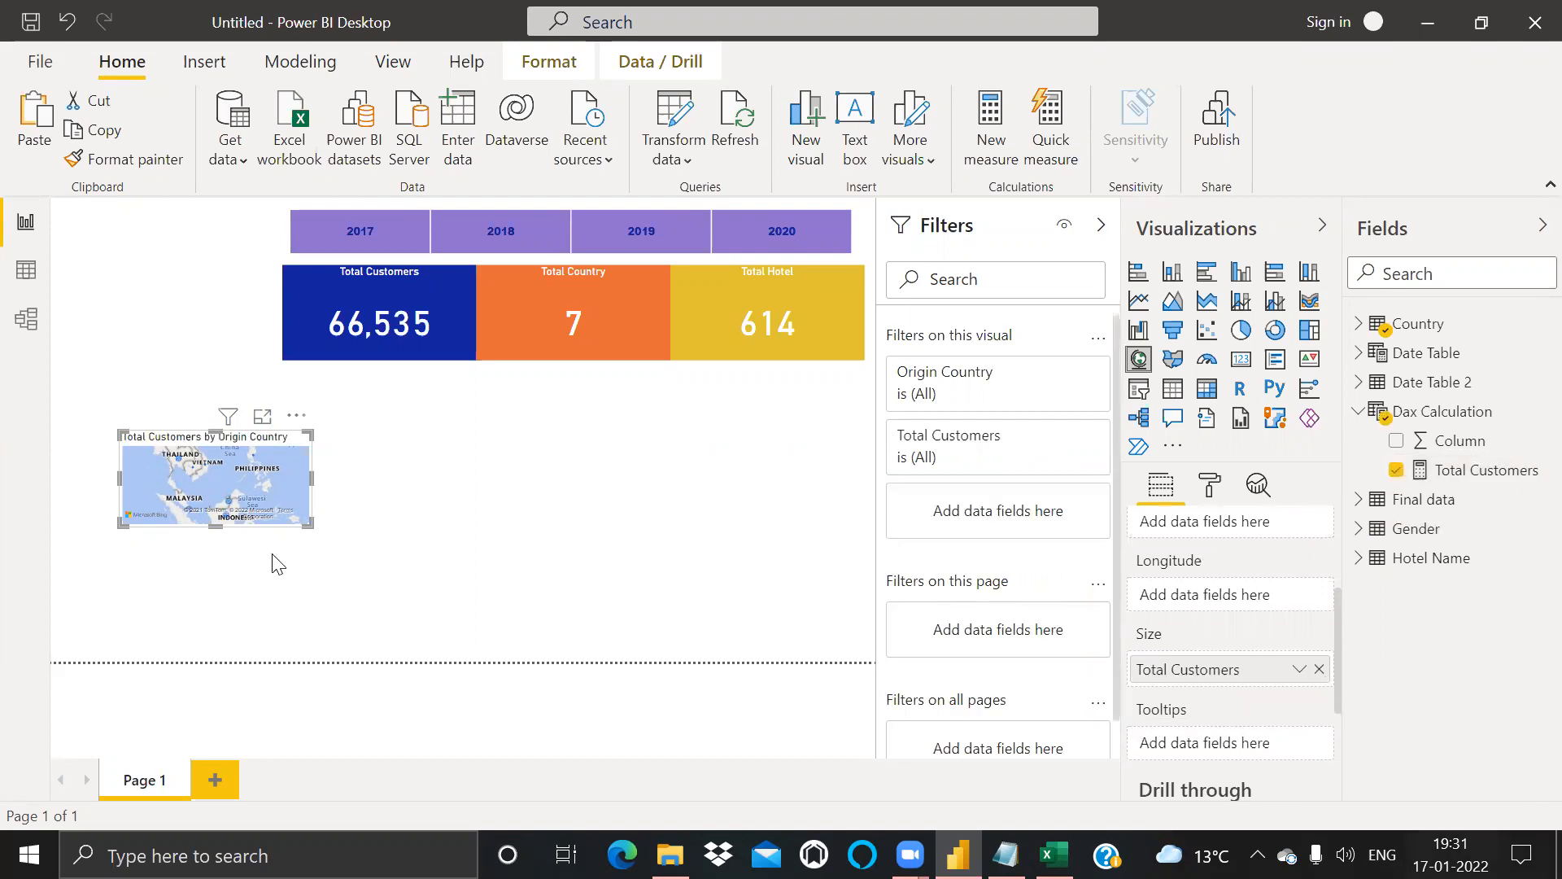
left_click_drag(307, 523, 438, 619)
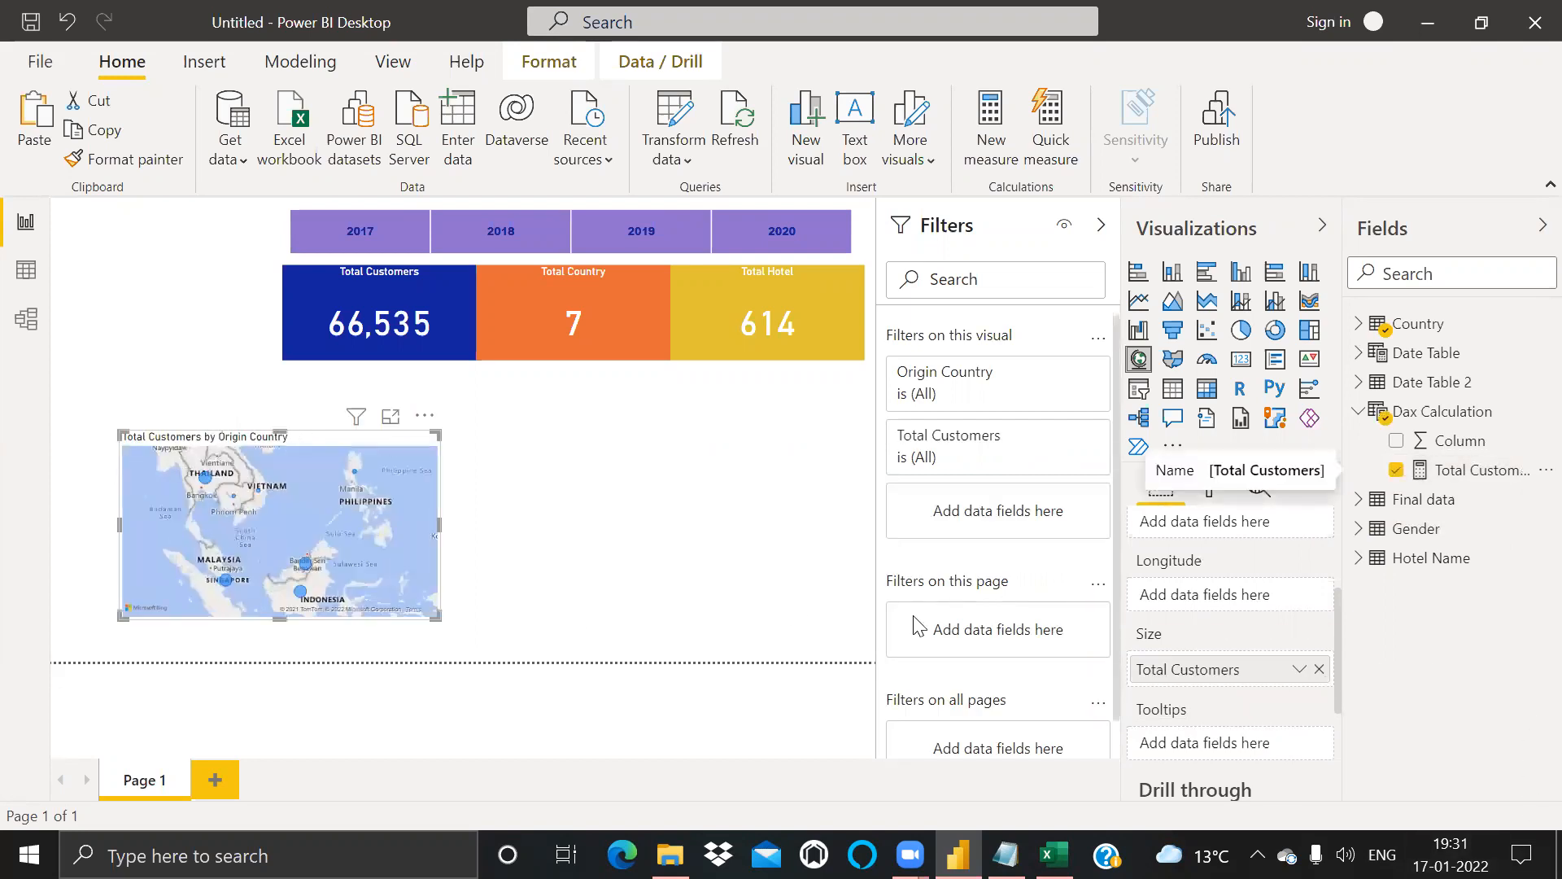
scroll(1341, 642, "up", 2)
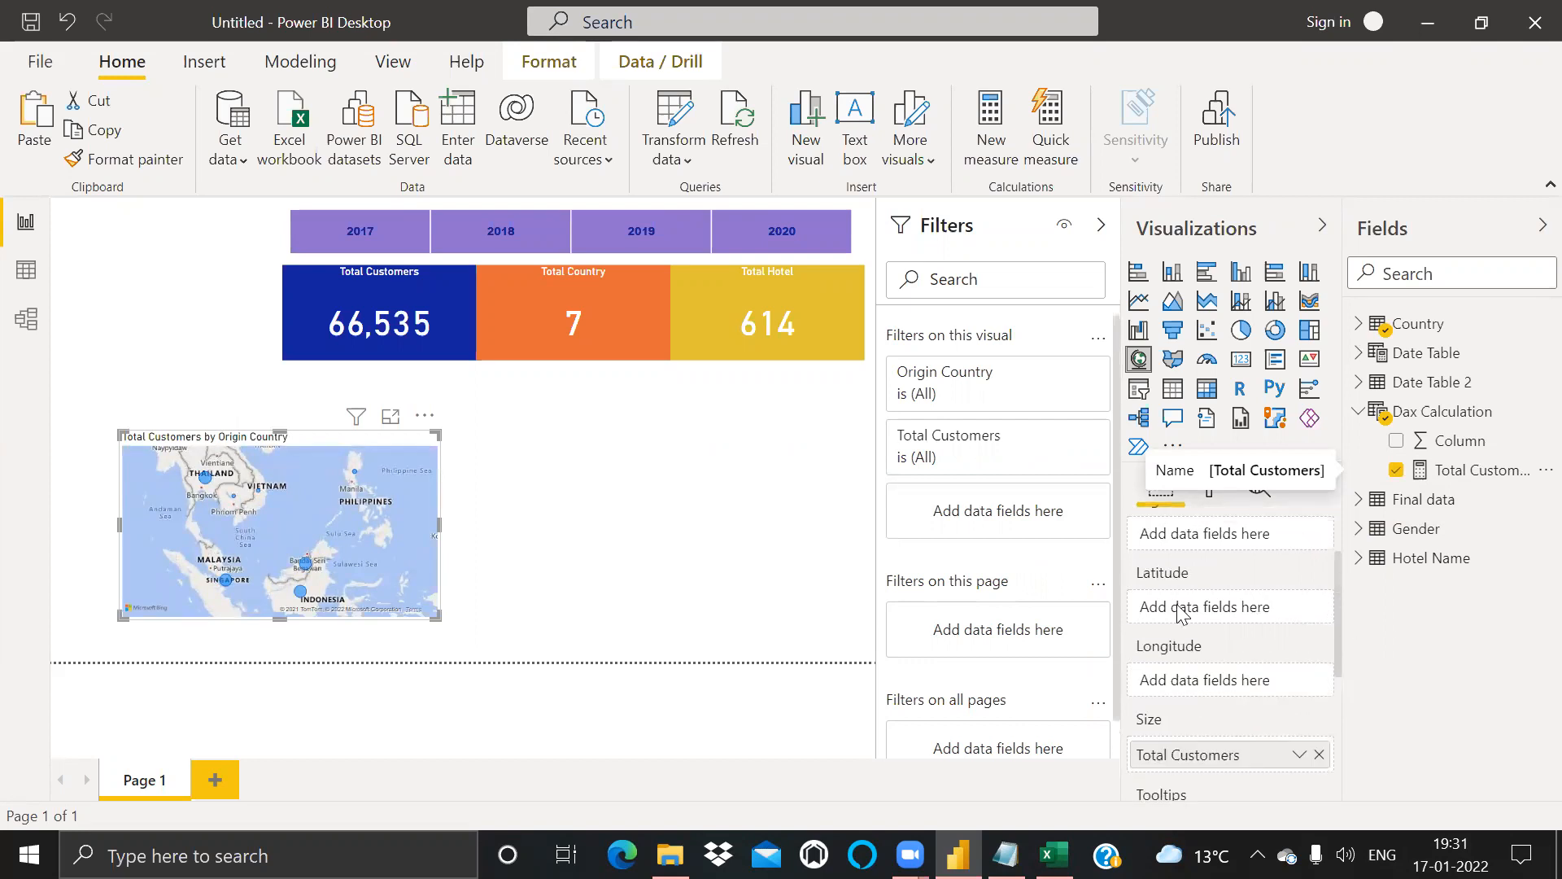
left_click_drag(344, 442, 337, 416)
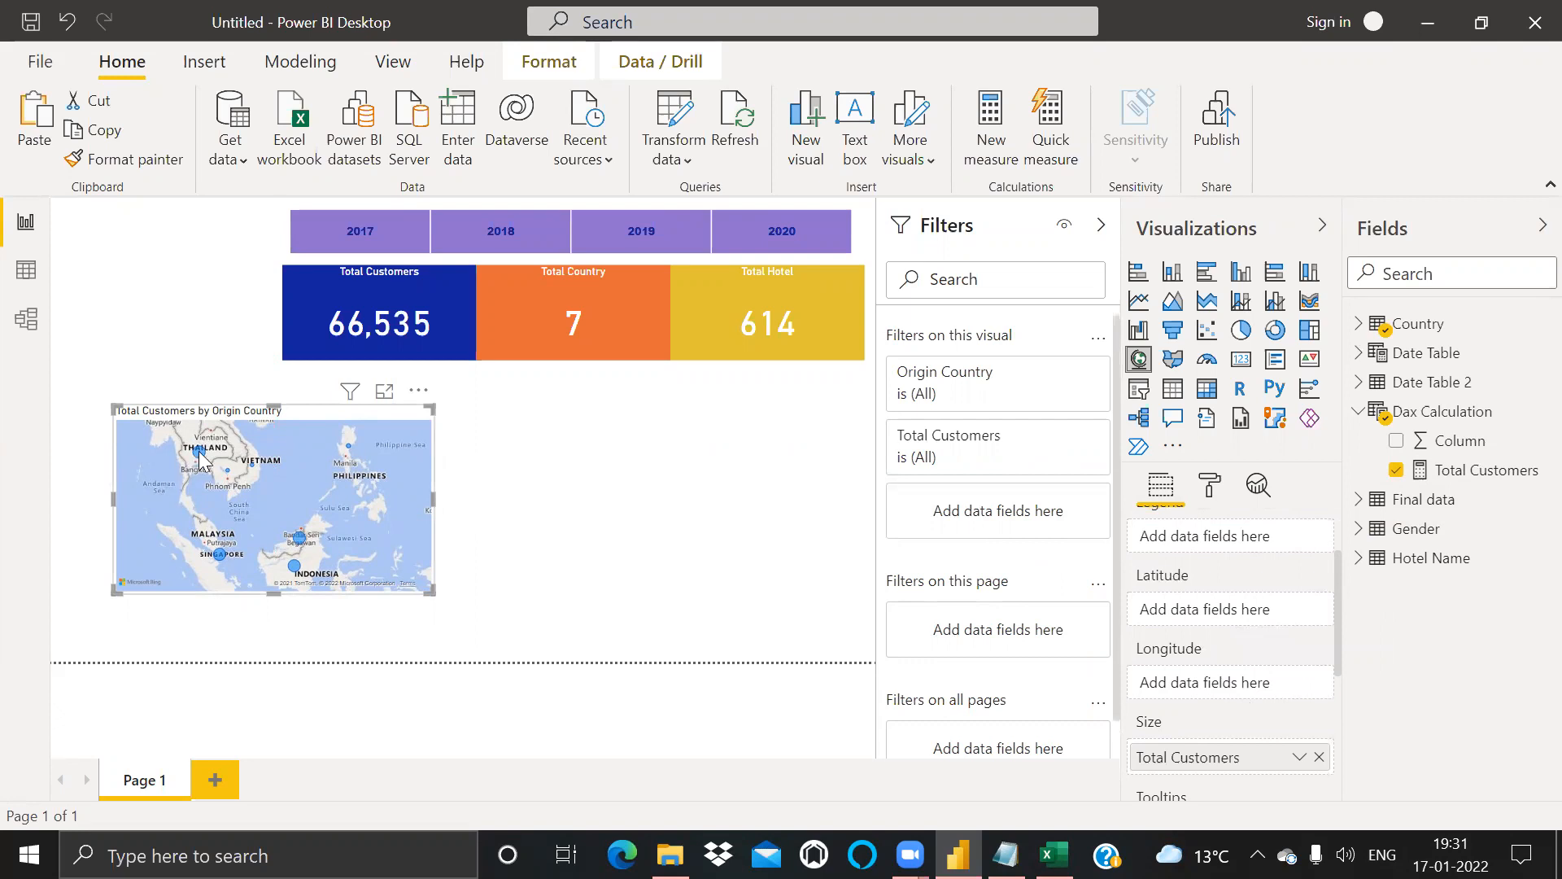
mouse_move(202, 458)
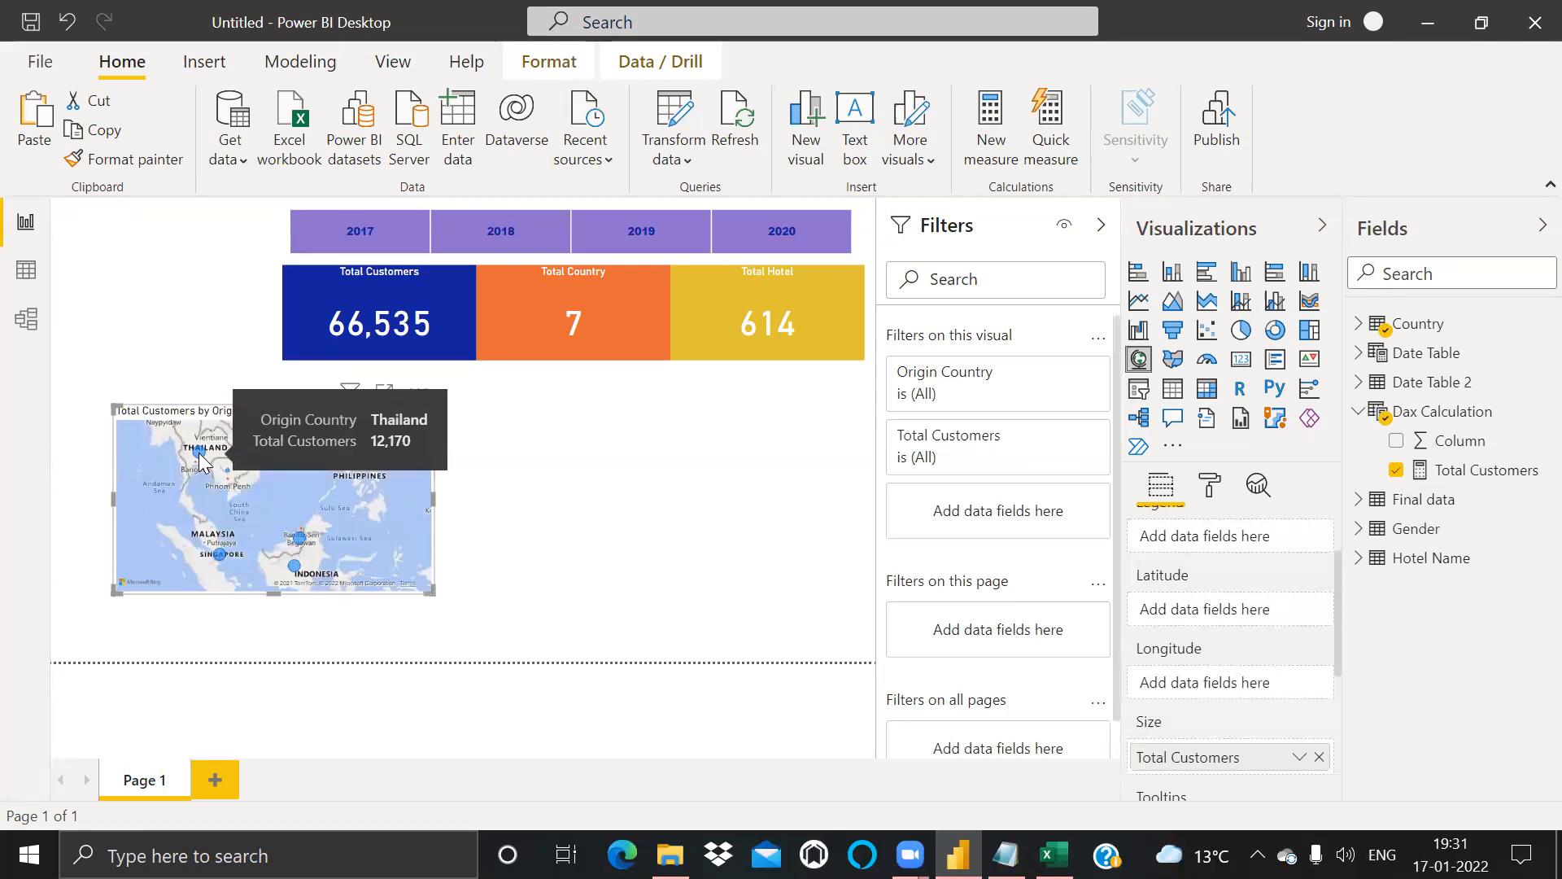
Step: Try Total Customers as the map's longitude and return it to the bubble size
left_click_drag(1335, 638, 1340, 659)
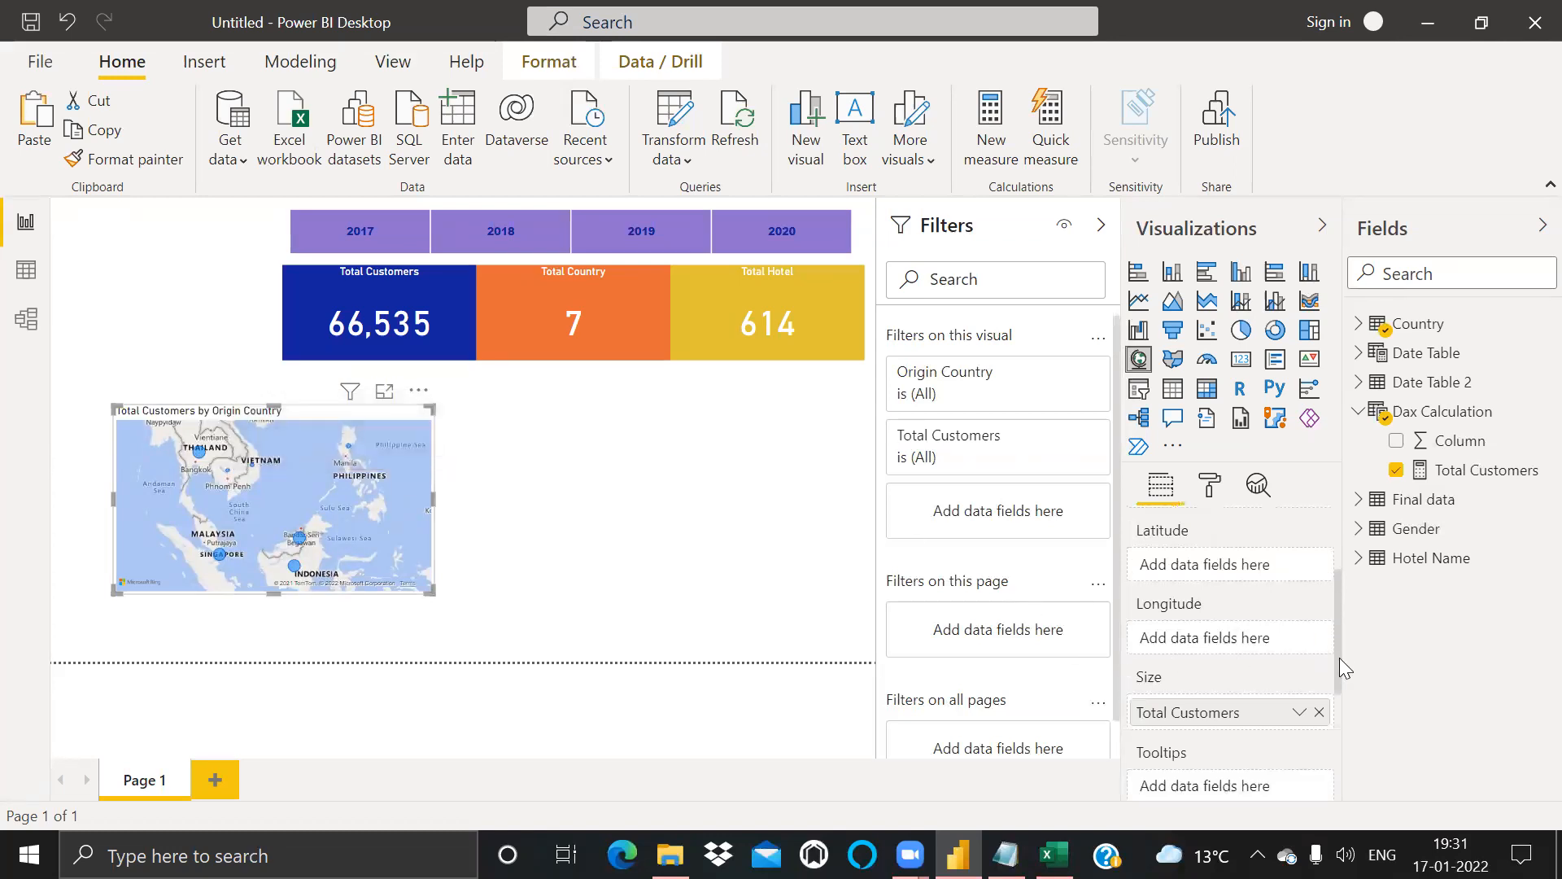
left_click_drag(1212, 712, 1210, 638)
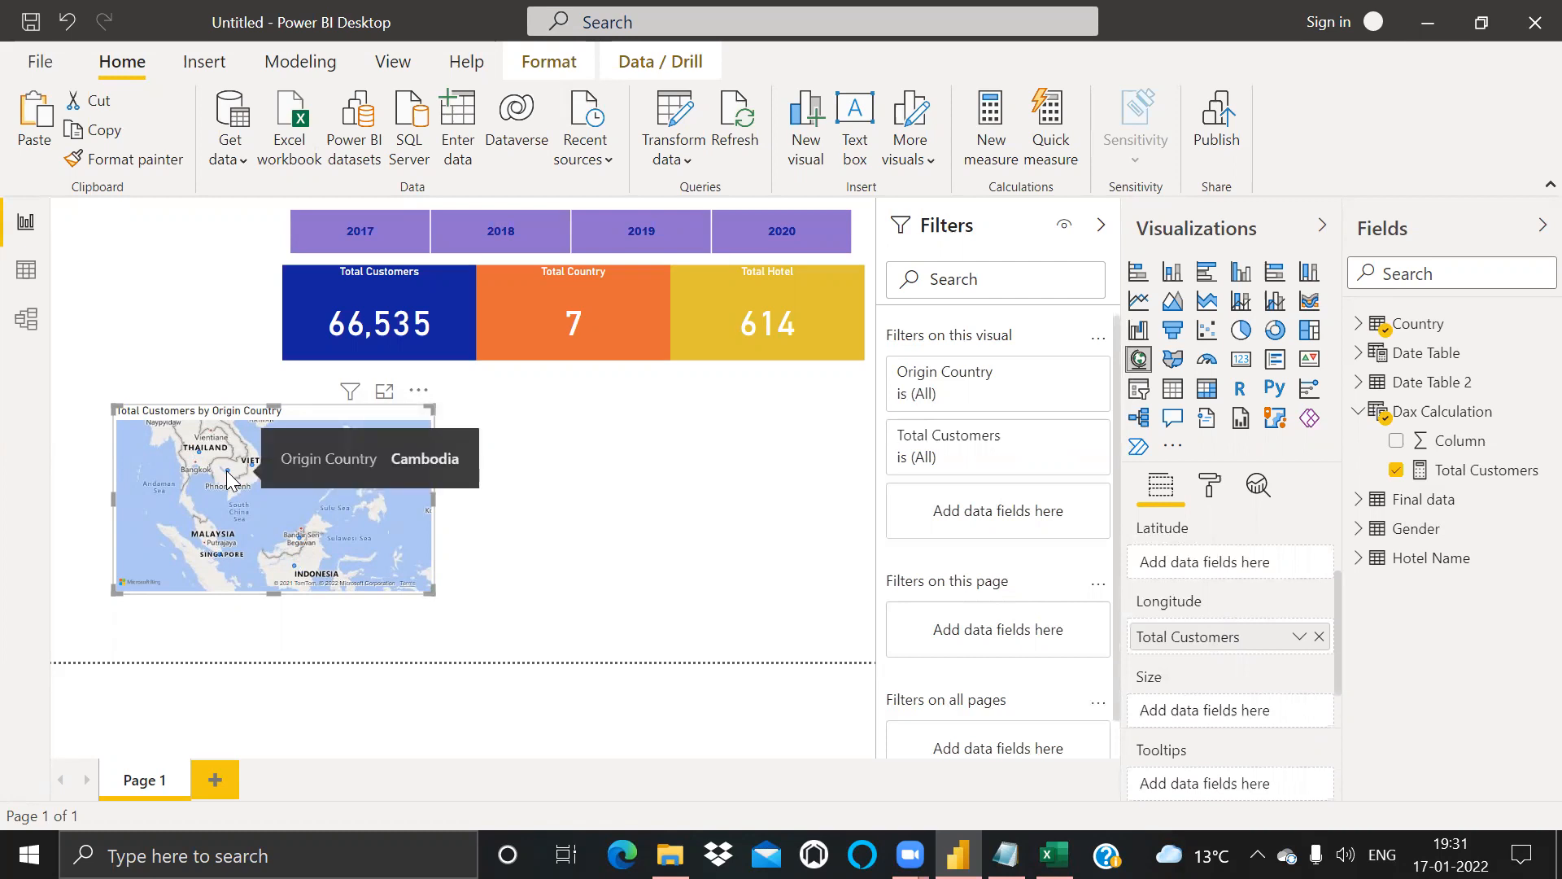
left_click_drag(1224, 641, 1217, 716)
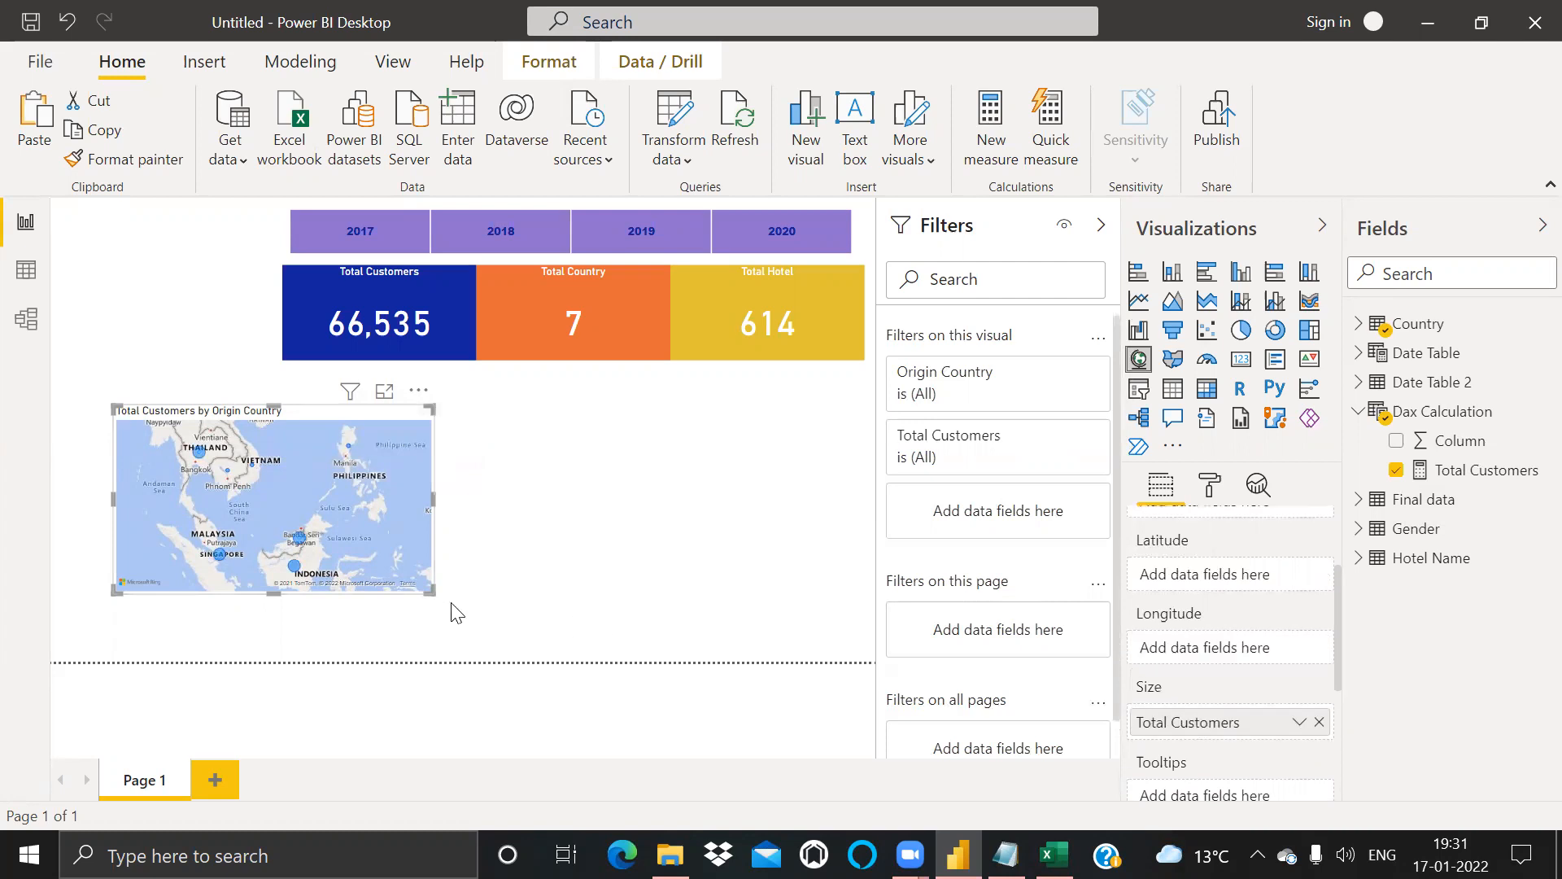
Step: Enlarge the map and place it against the report page's left edge, just below the cards
left_click_drag(433, 591, 518, 632)
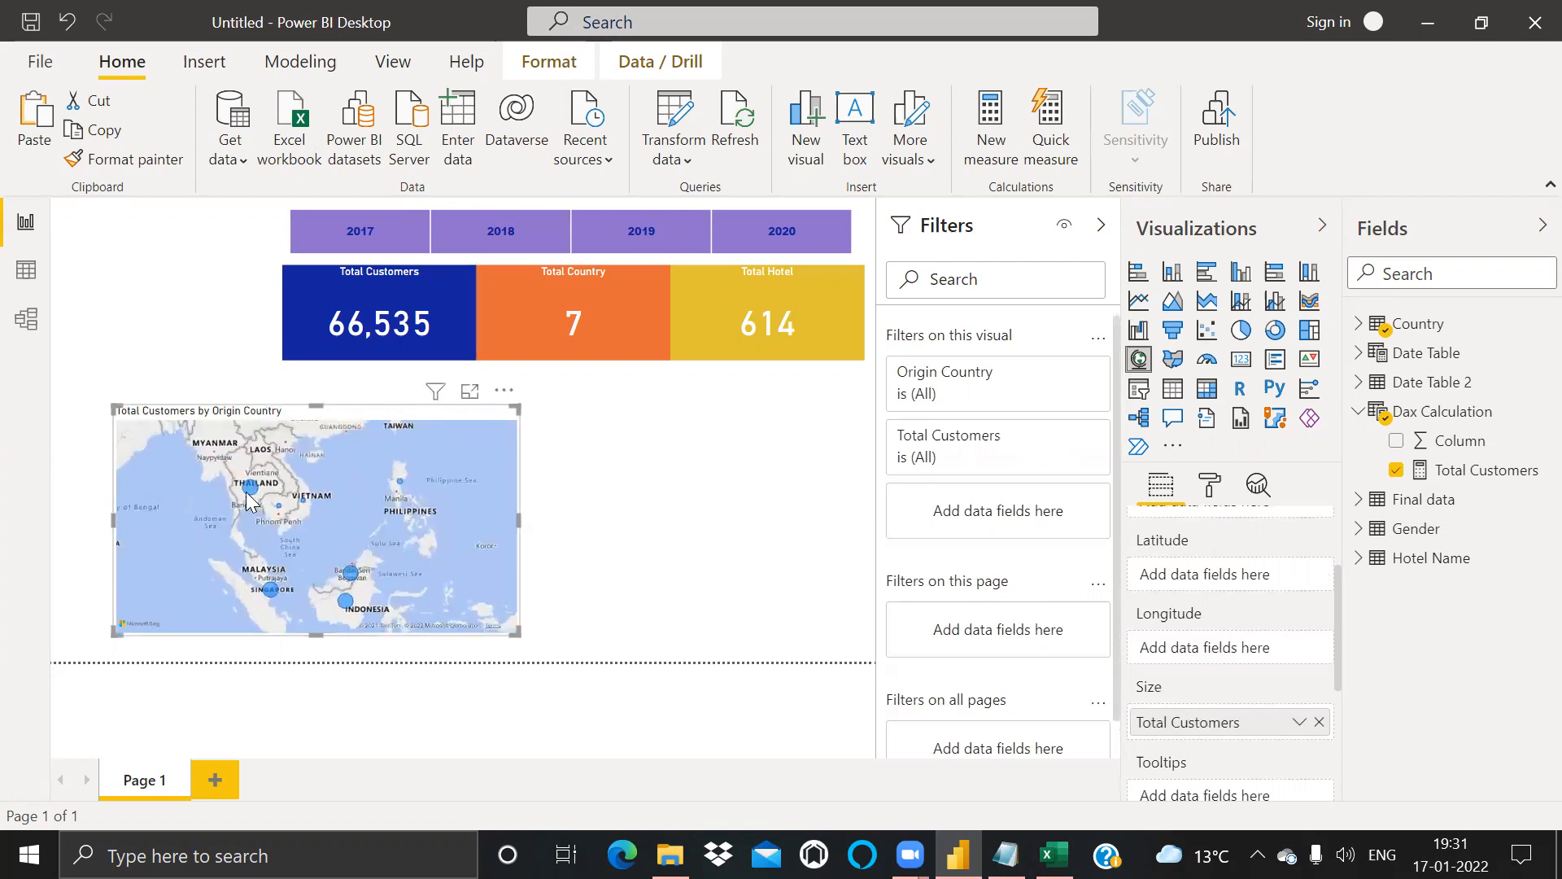
mouse_move(255, 498)
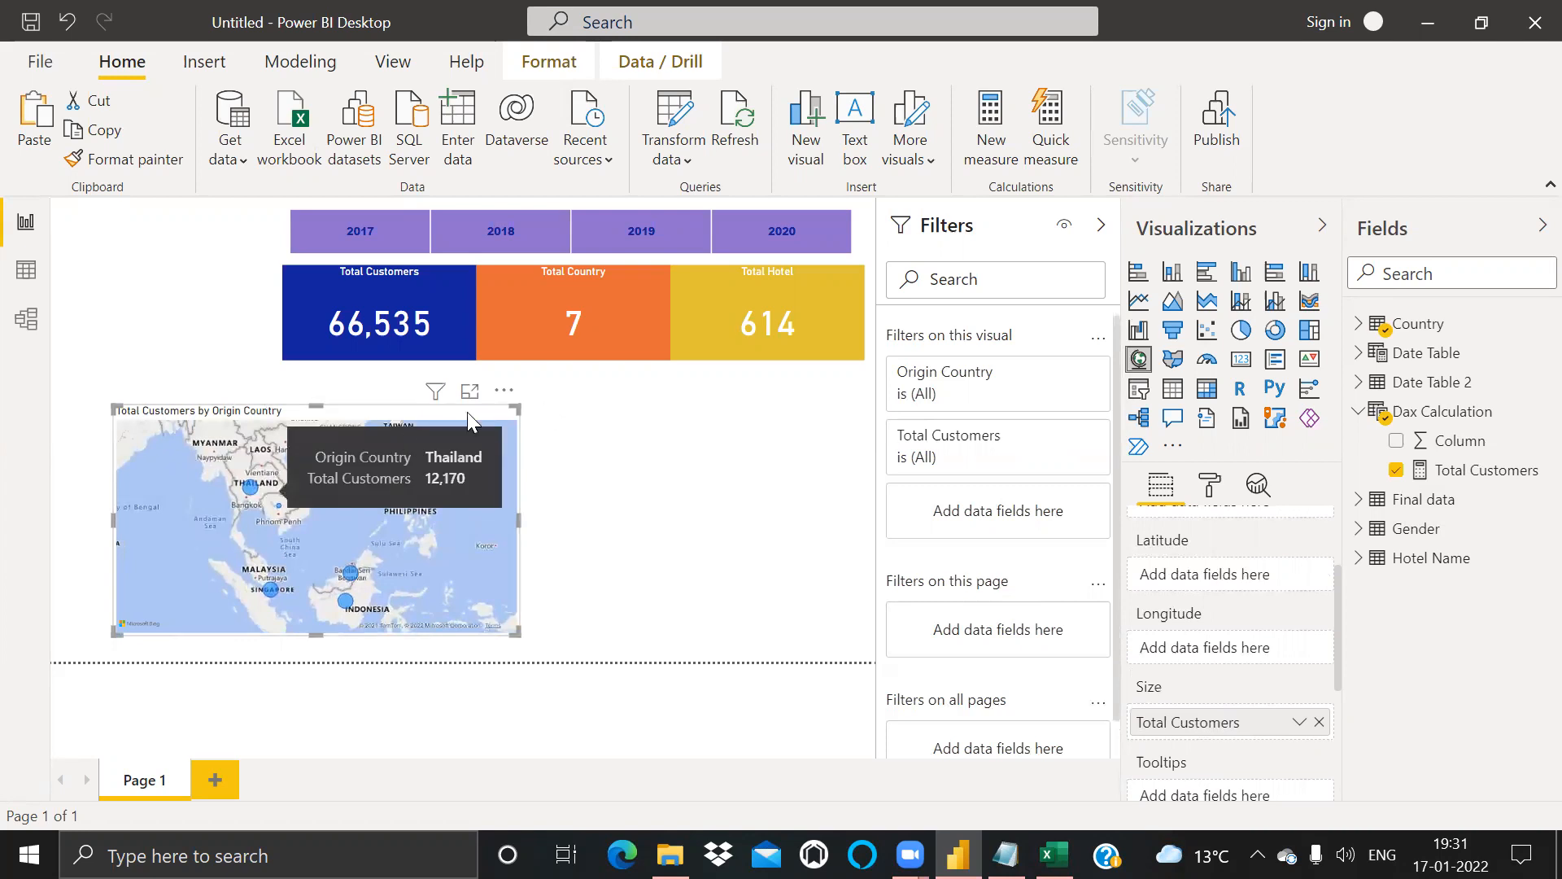
left_click_drag(448, 408, 391, 375)
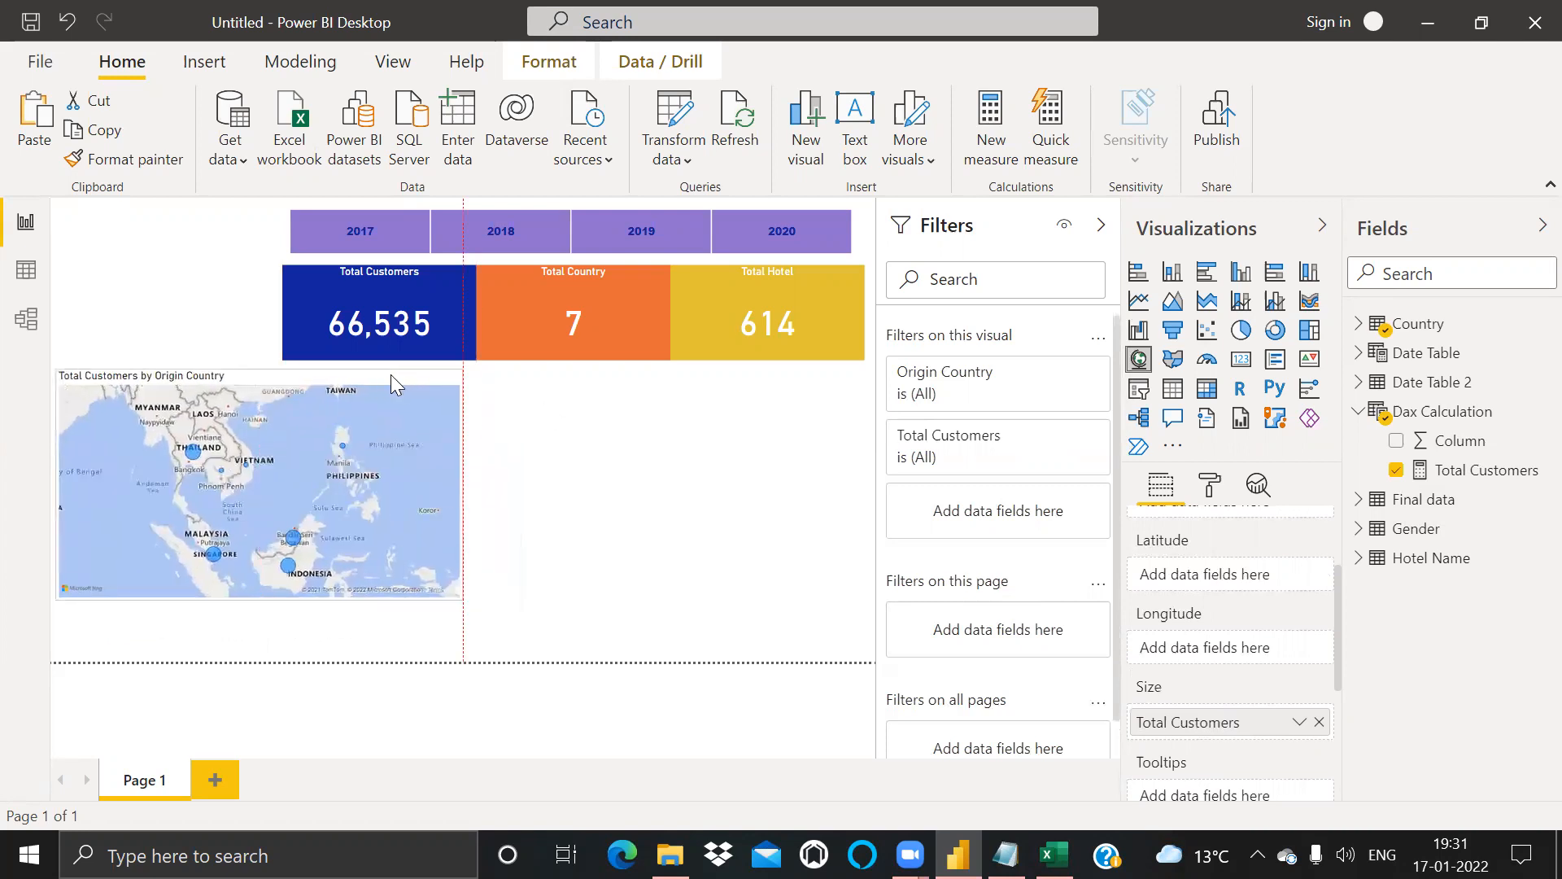
left_click_drag(259, 620, 244, 642)
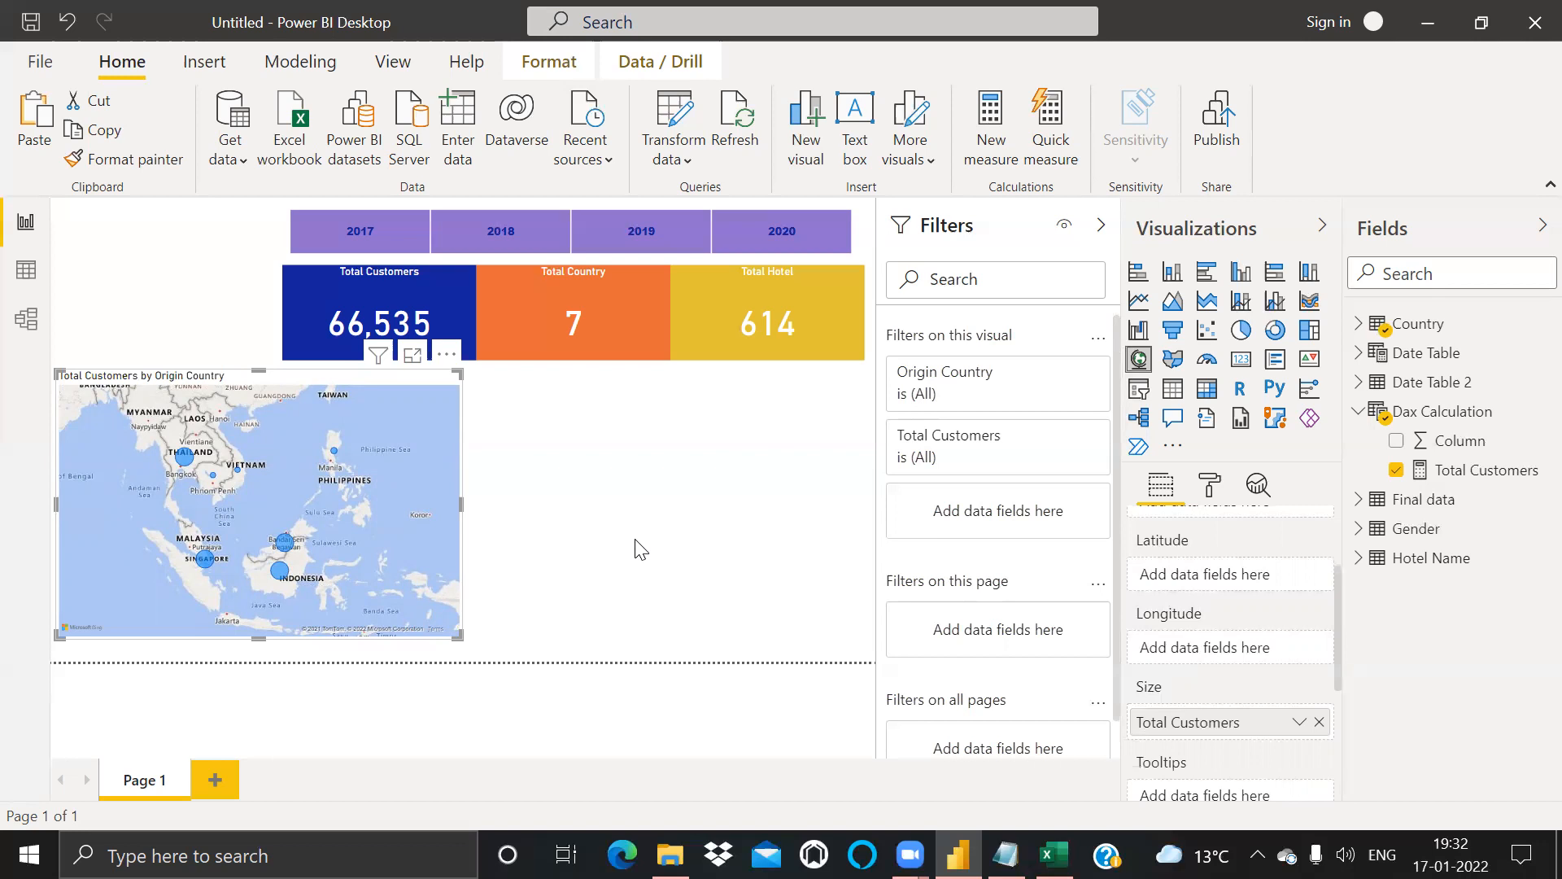
Step: Turn off auto zoom in the map's controls and deselect the map
left_click(1210, 487)
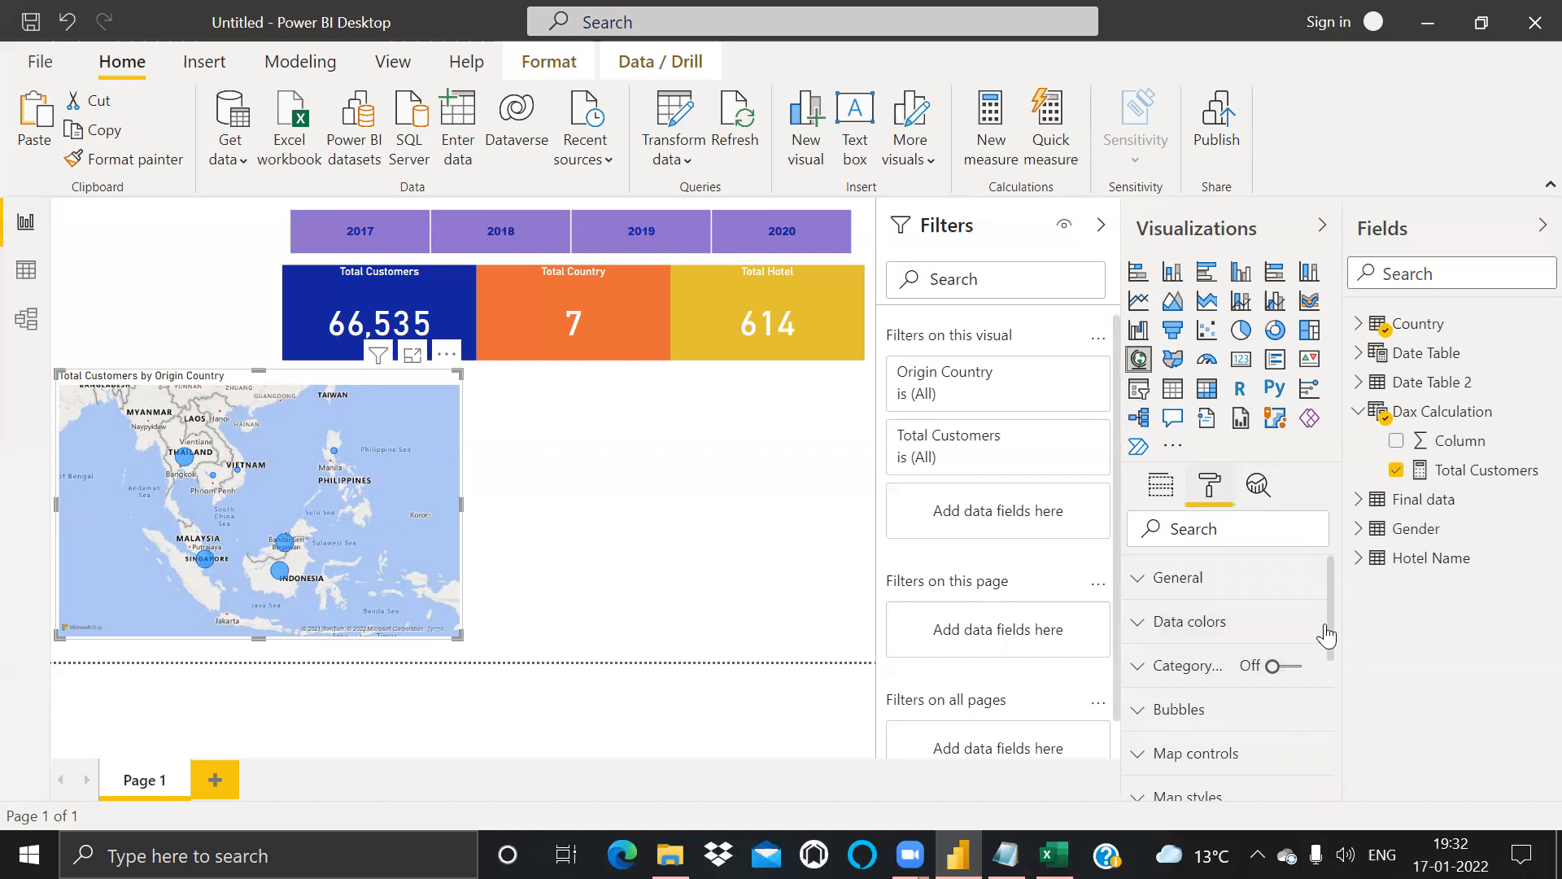
scroll(1325, 643, "down", 3)
left_click(1138, 635)
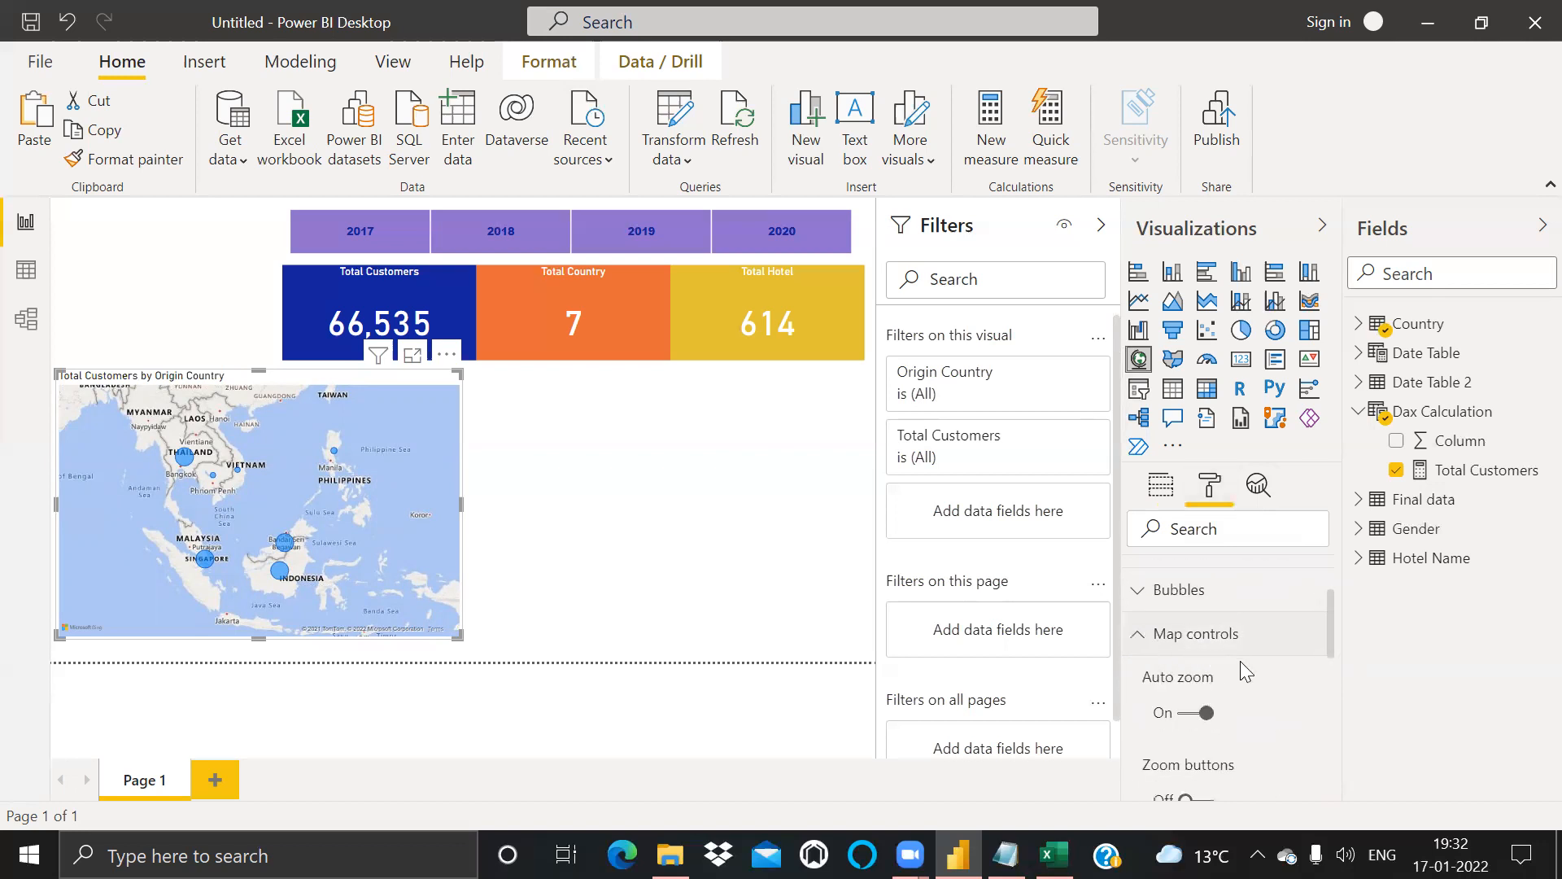
left_click(1203, 716)
left_click(742, 592)
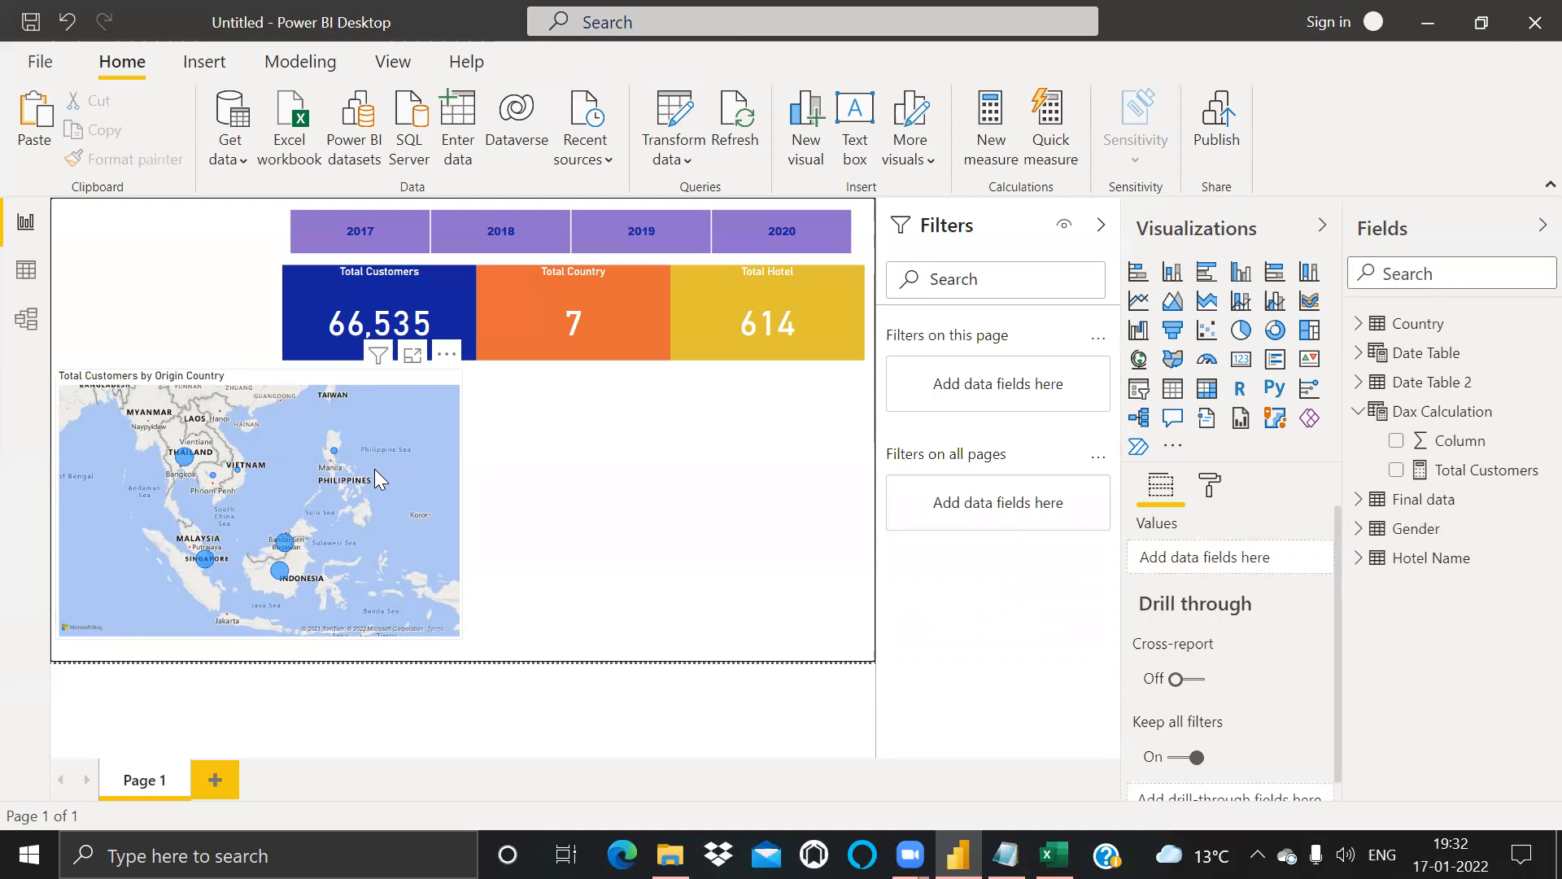
Step: Set the map's bubble size to -13 and deselect the map
left_click(1221, 486)
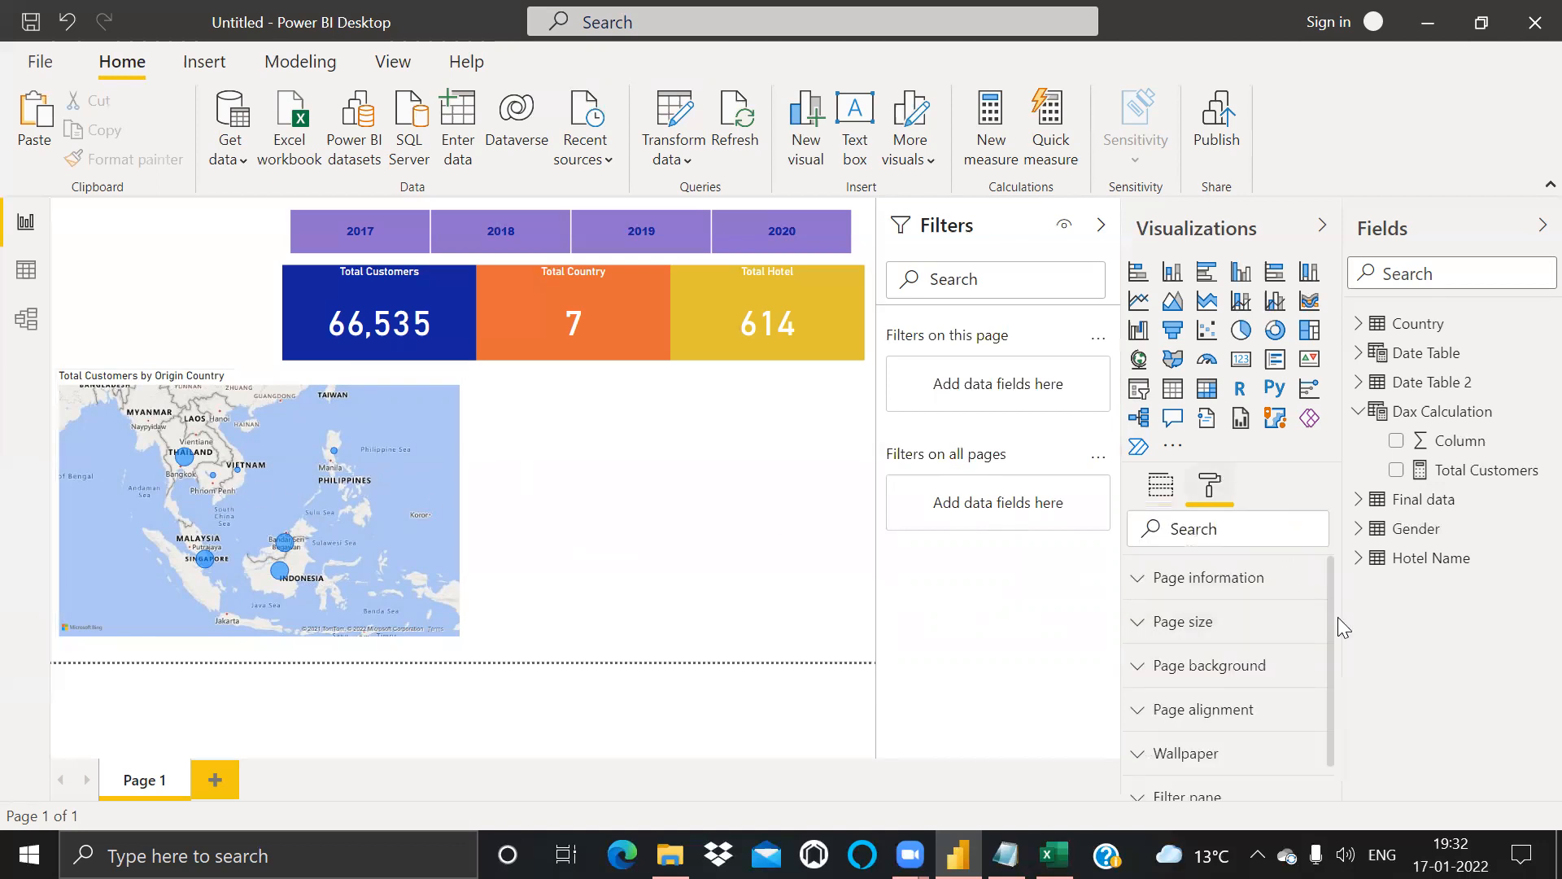
scroll(1182, 629, "down", 1)
left_click(391, 446)
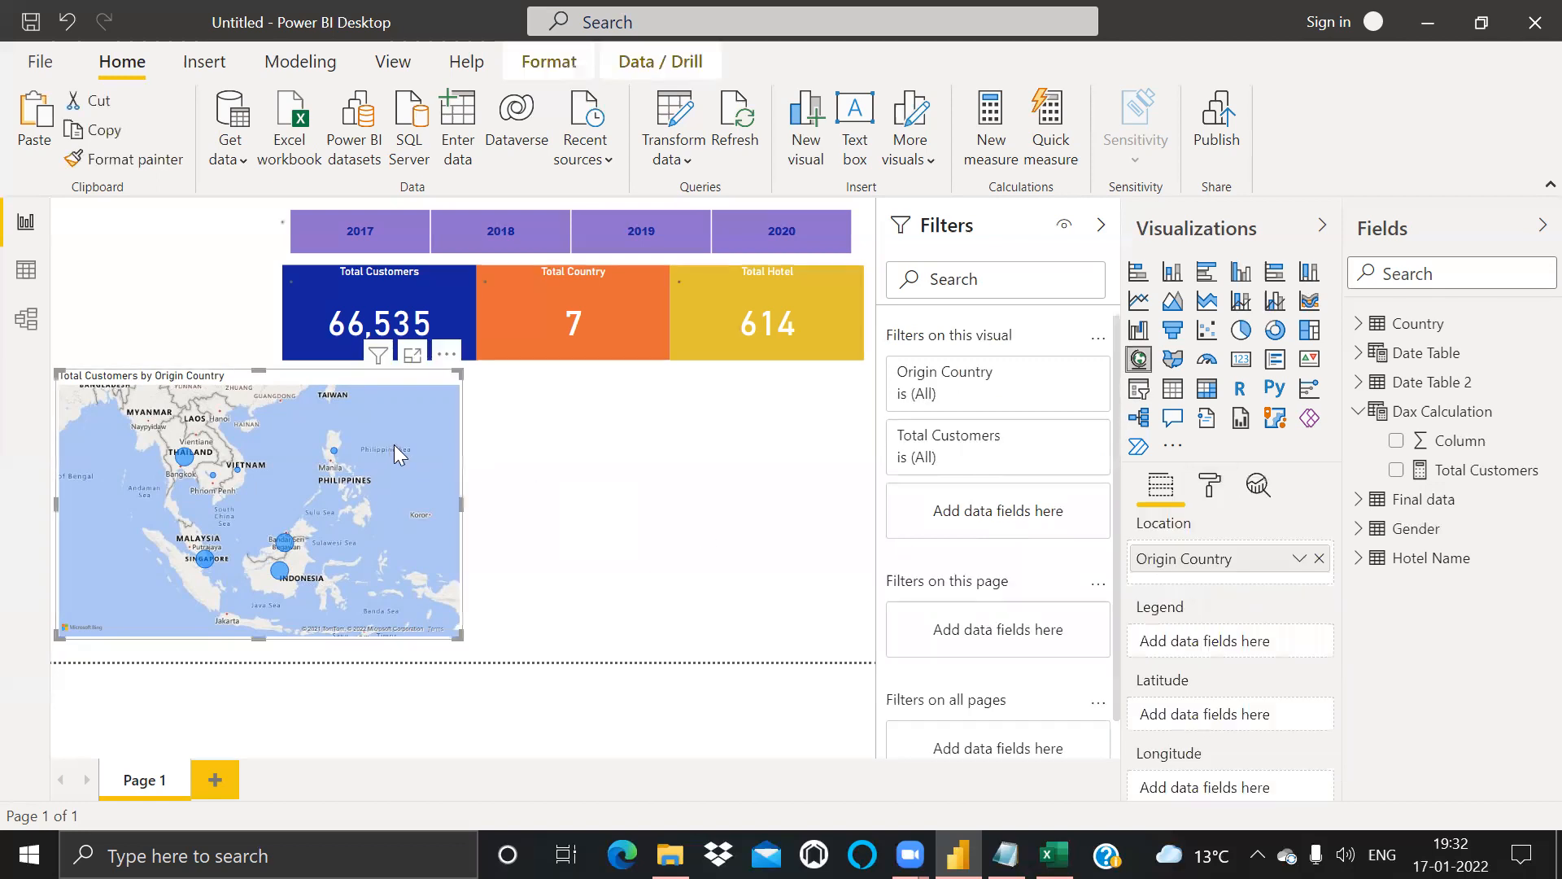
left_click(1211, 486)
left_click_drag(1331, 589, 1333, 634)
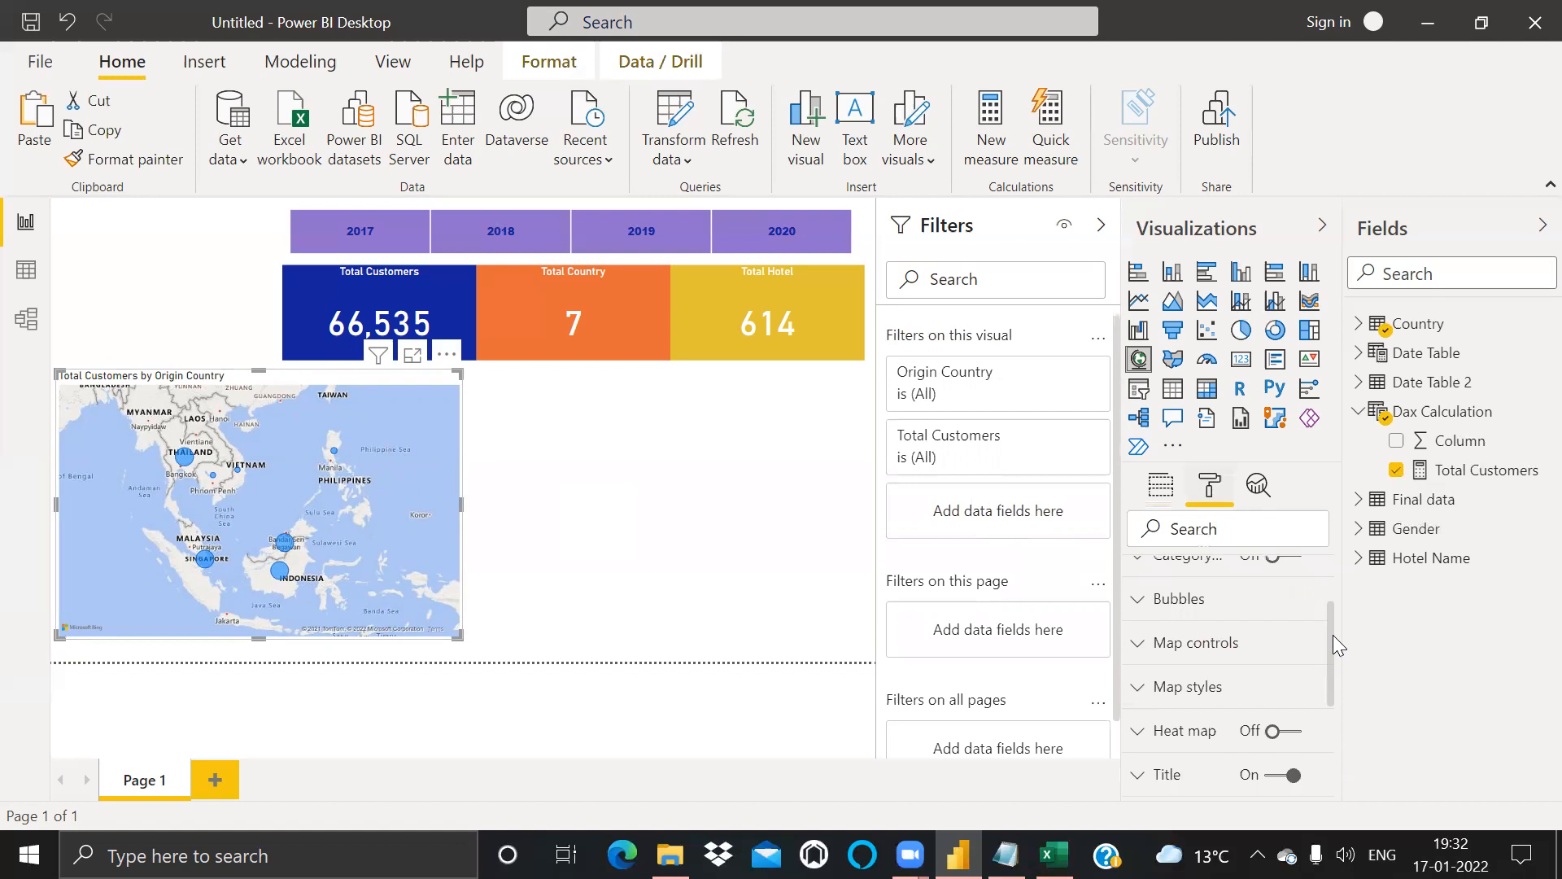
left_click(1149, 605)
mouse_move(1214, 678)
left_mouse_down()
mouse_move(1227, 675)
mouse_move(1210, 677)
left_mouse_up()
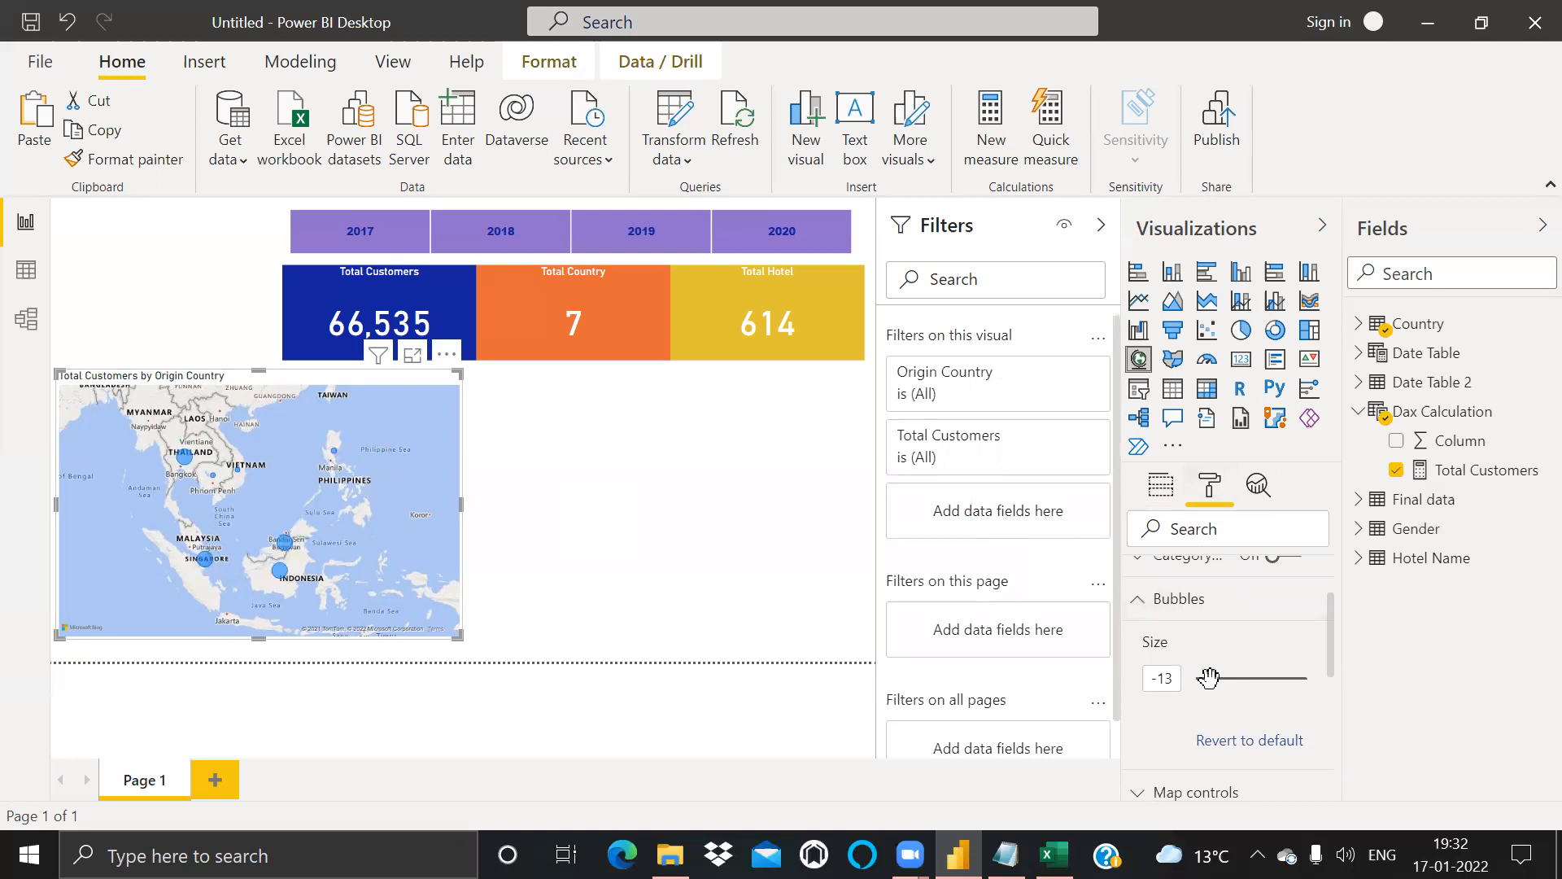
left_click(741, 607)
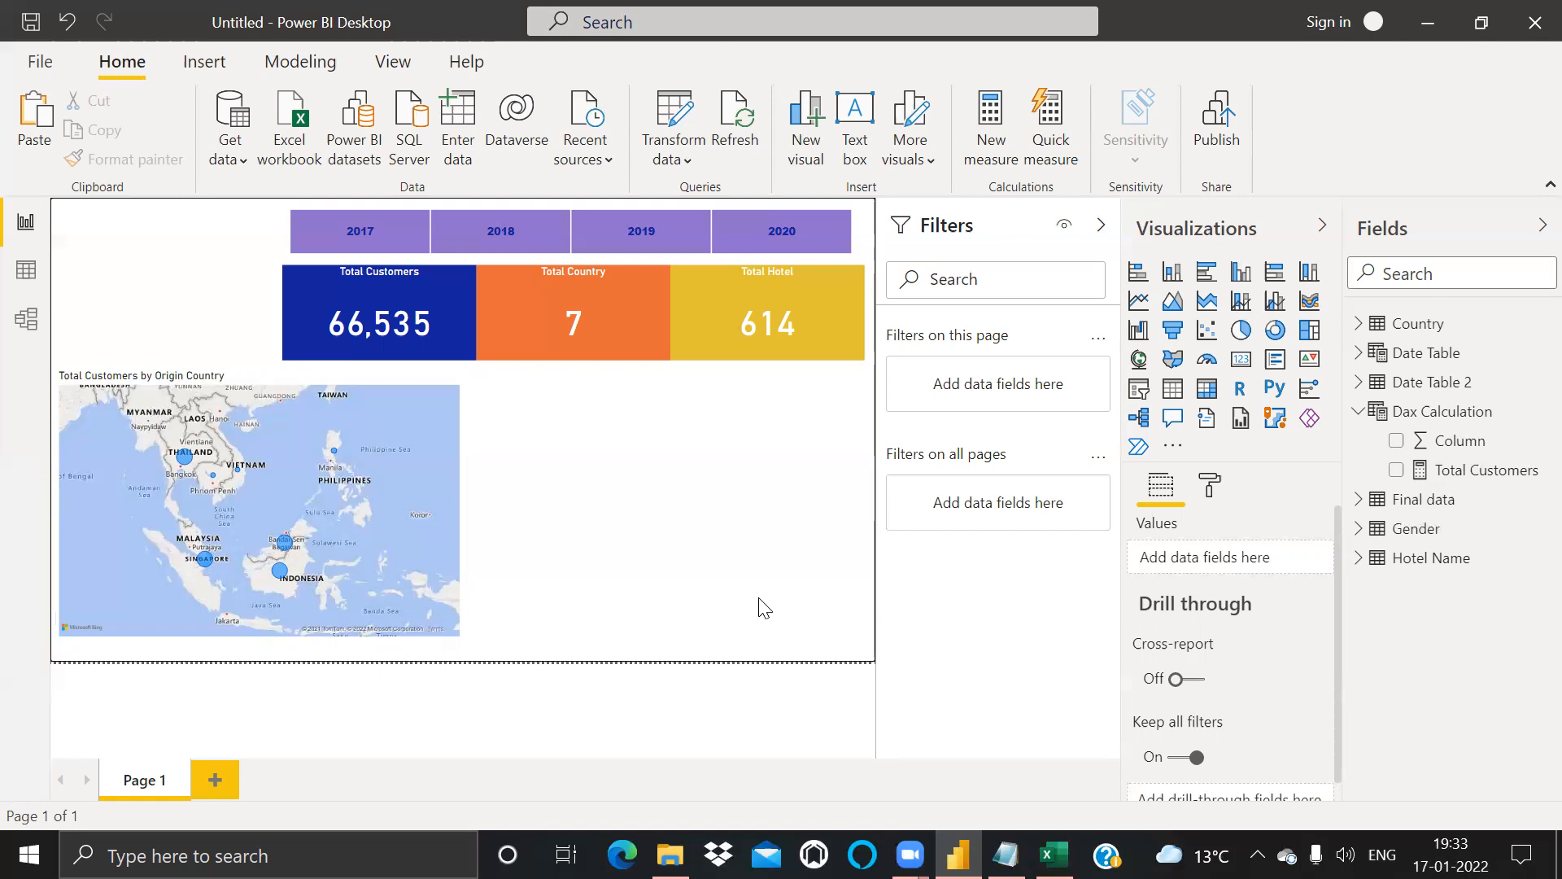
left_click(1212, 487)
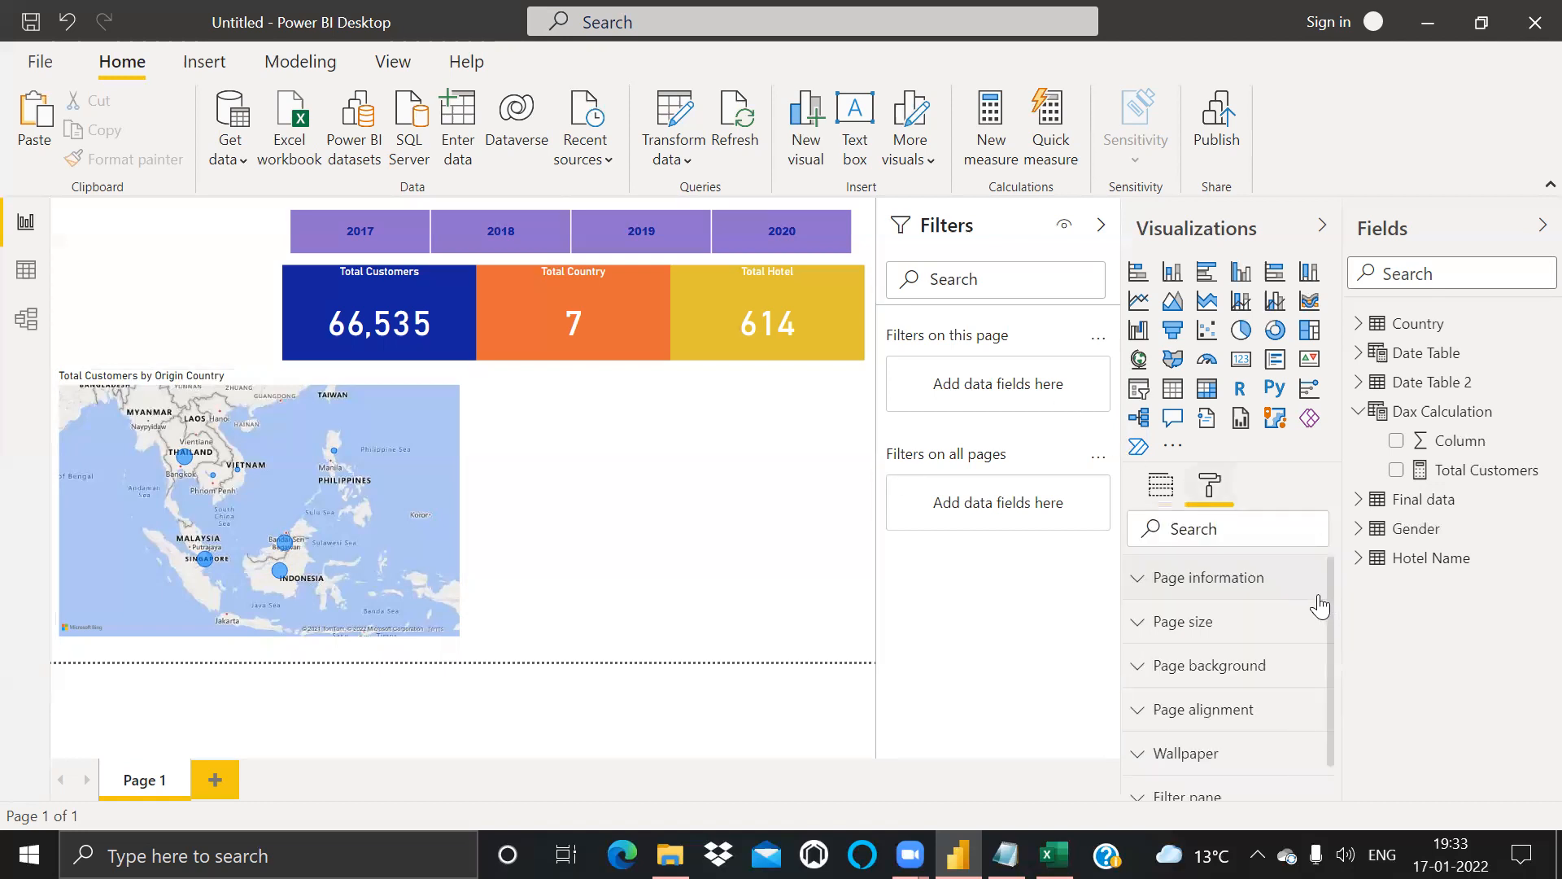
left_click(430, 420)
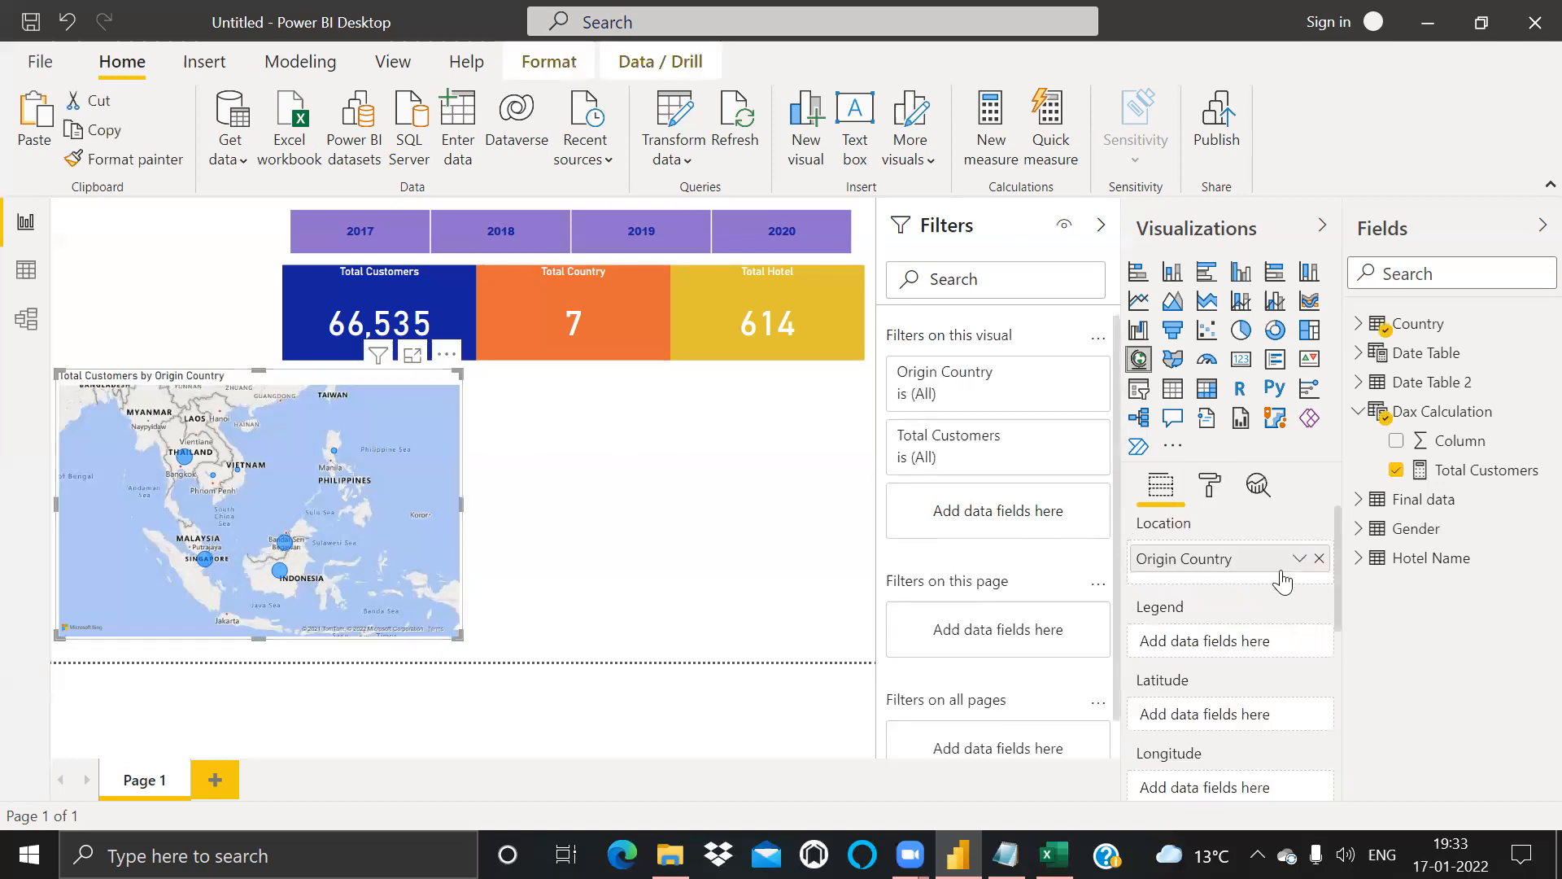
left_click(1212, 486)
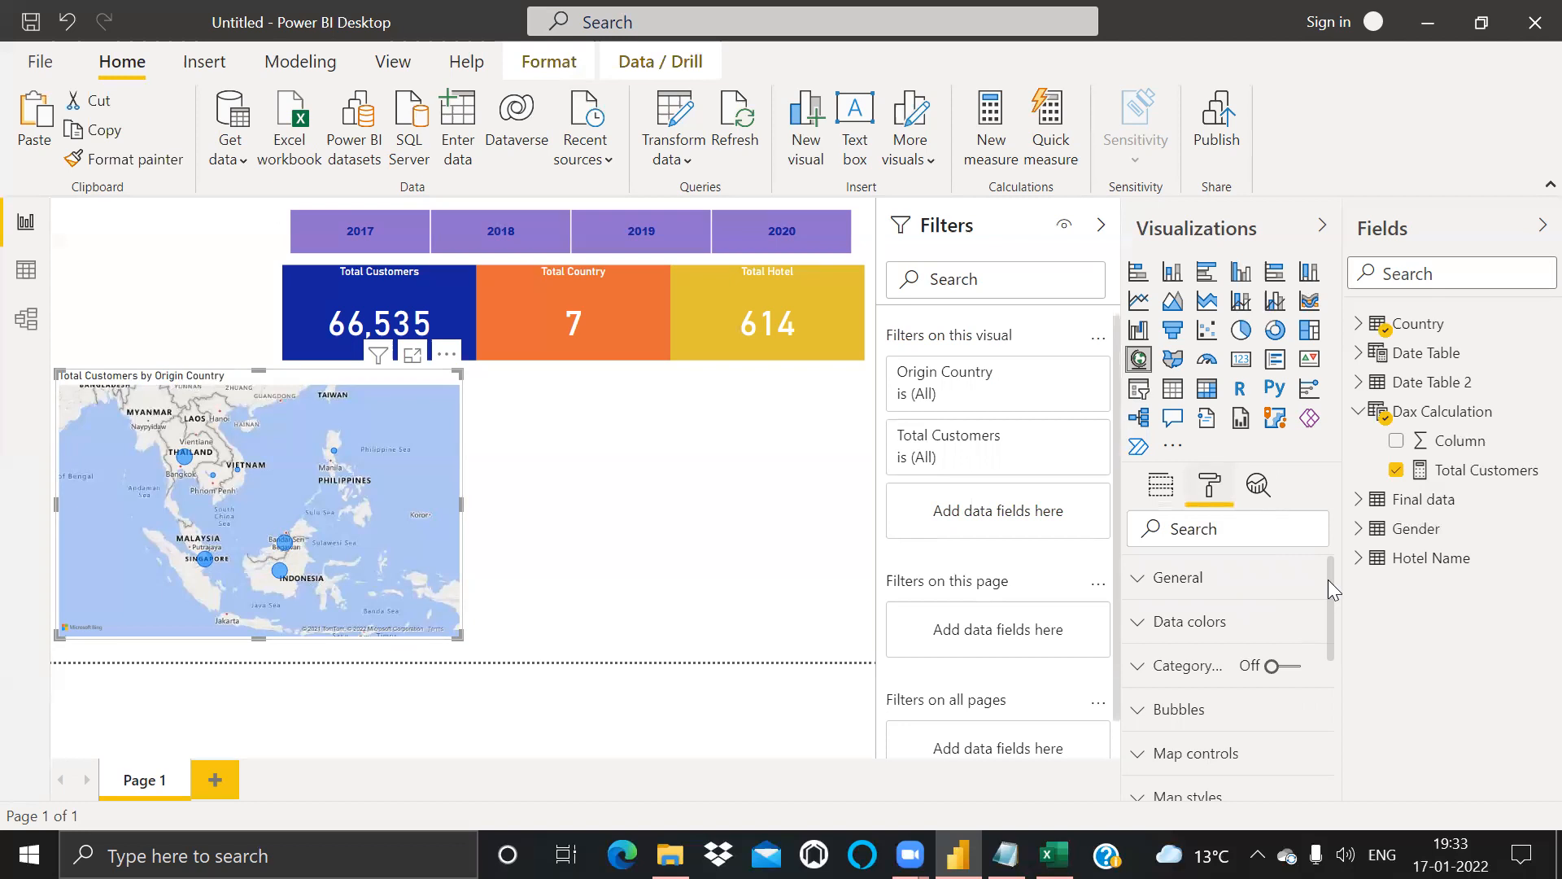
mouse_move(1328, 579)
left_mouse_down()
mouse_move(1323, 724)
mouse_move(1308, 602)
mouse_move(1320, 570)
left_mouse_up()
left_click_drag(1320, 570, 1326, 631)
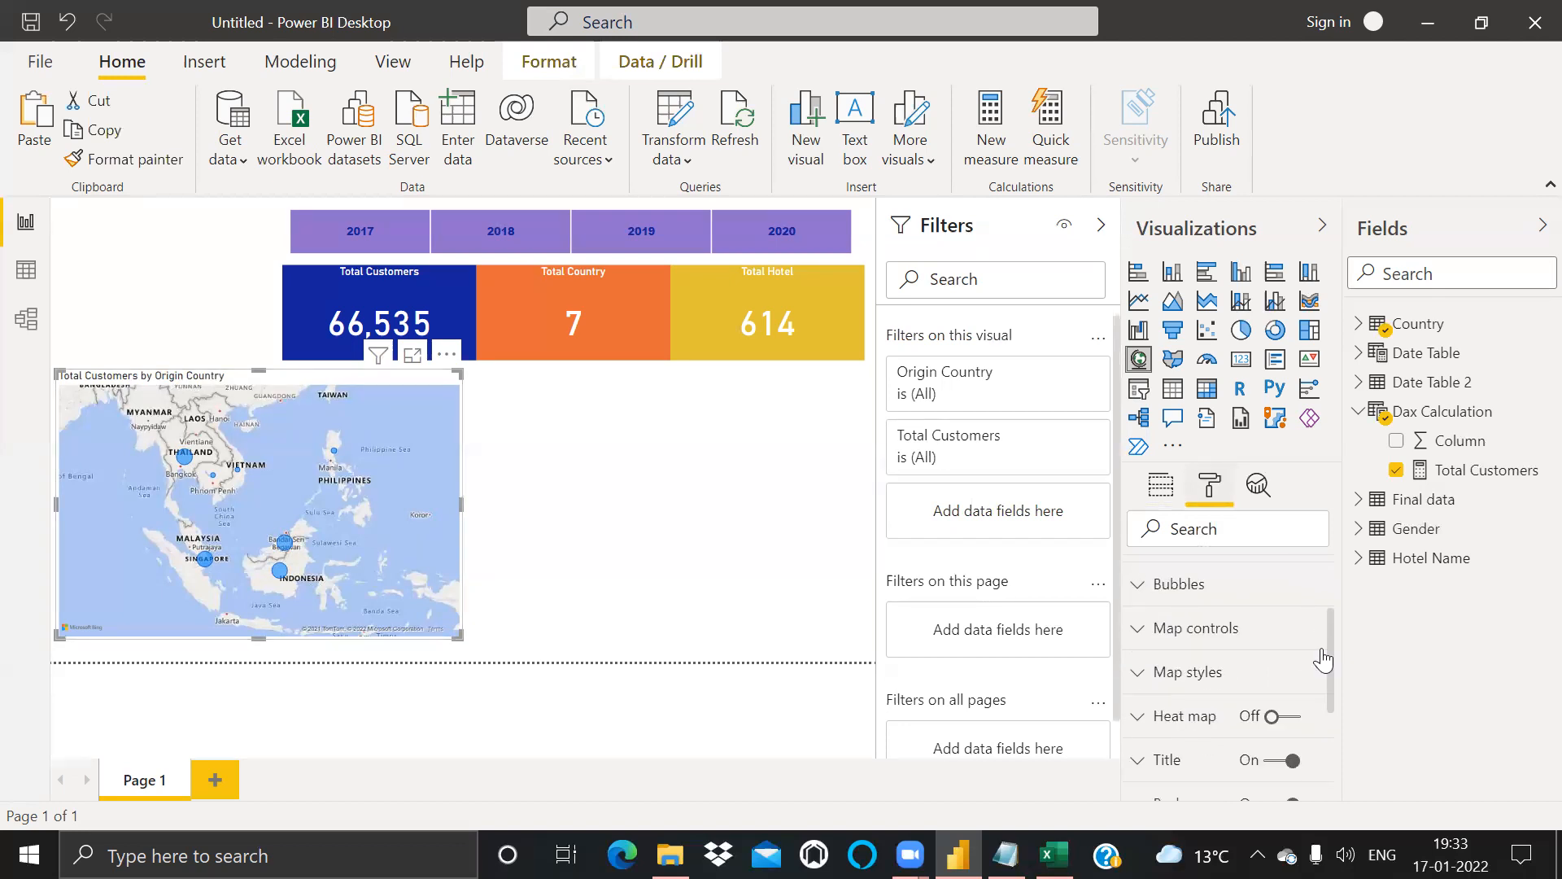
left_click_drag(1325, 649, 1316, 675)
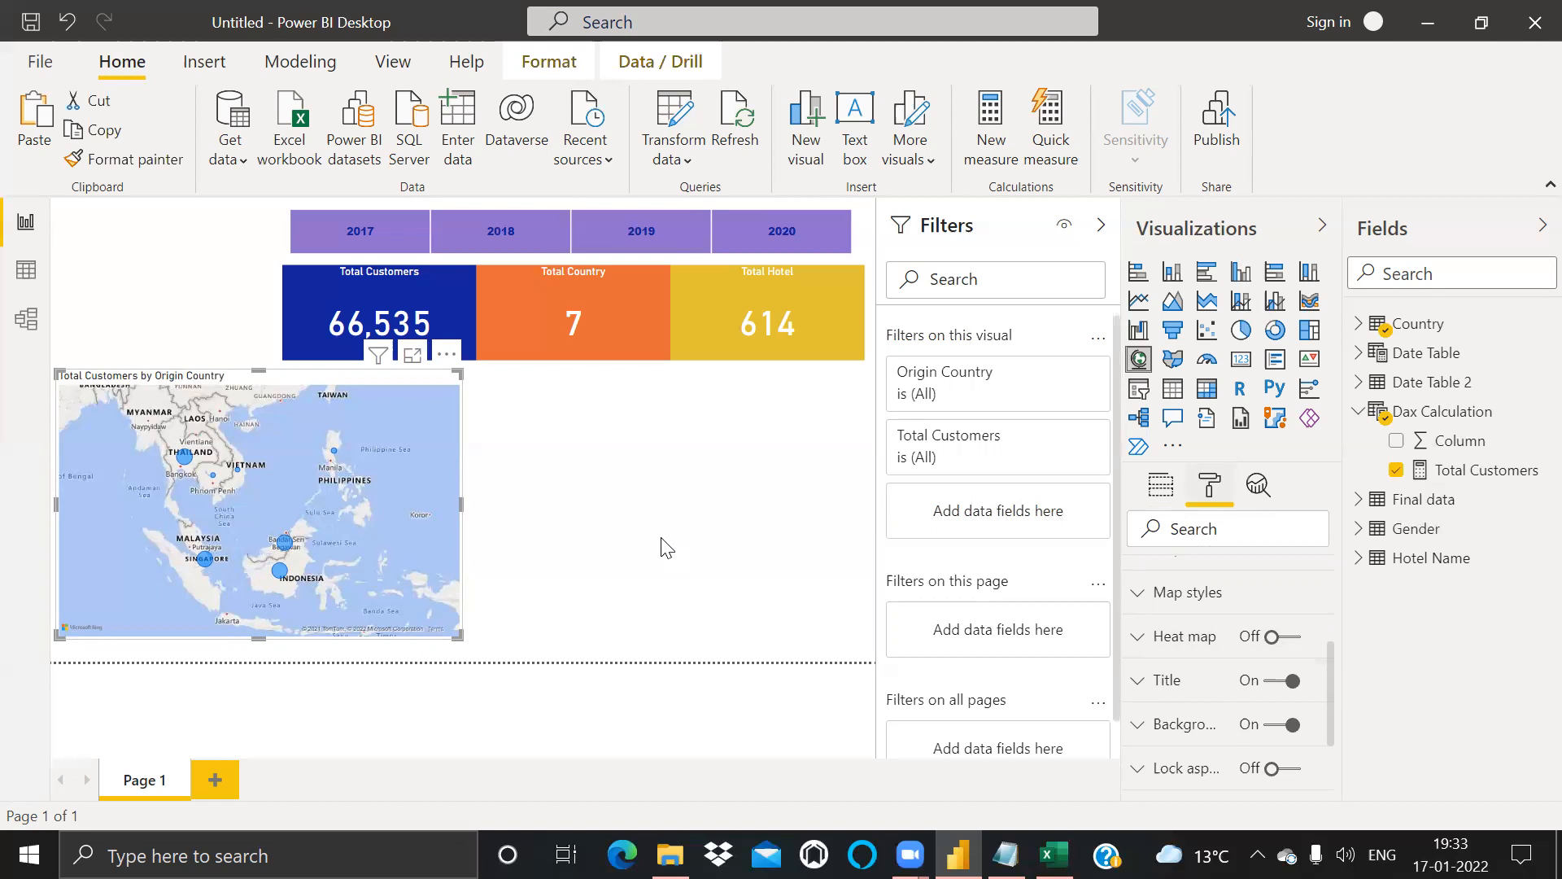
Step: Try to get more visuals for the report and dismiss the email sign-in dialog
left_click(1174, 446)
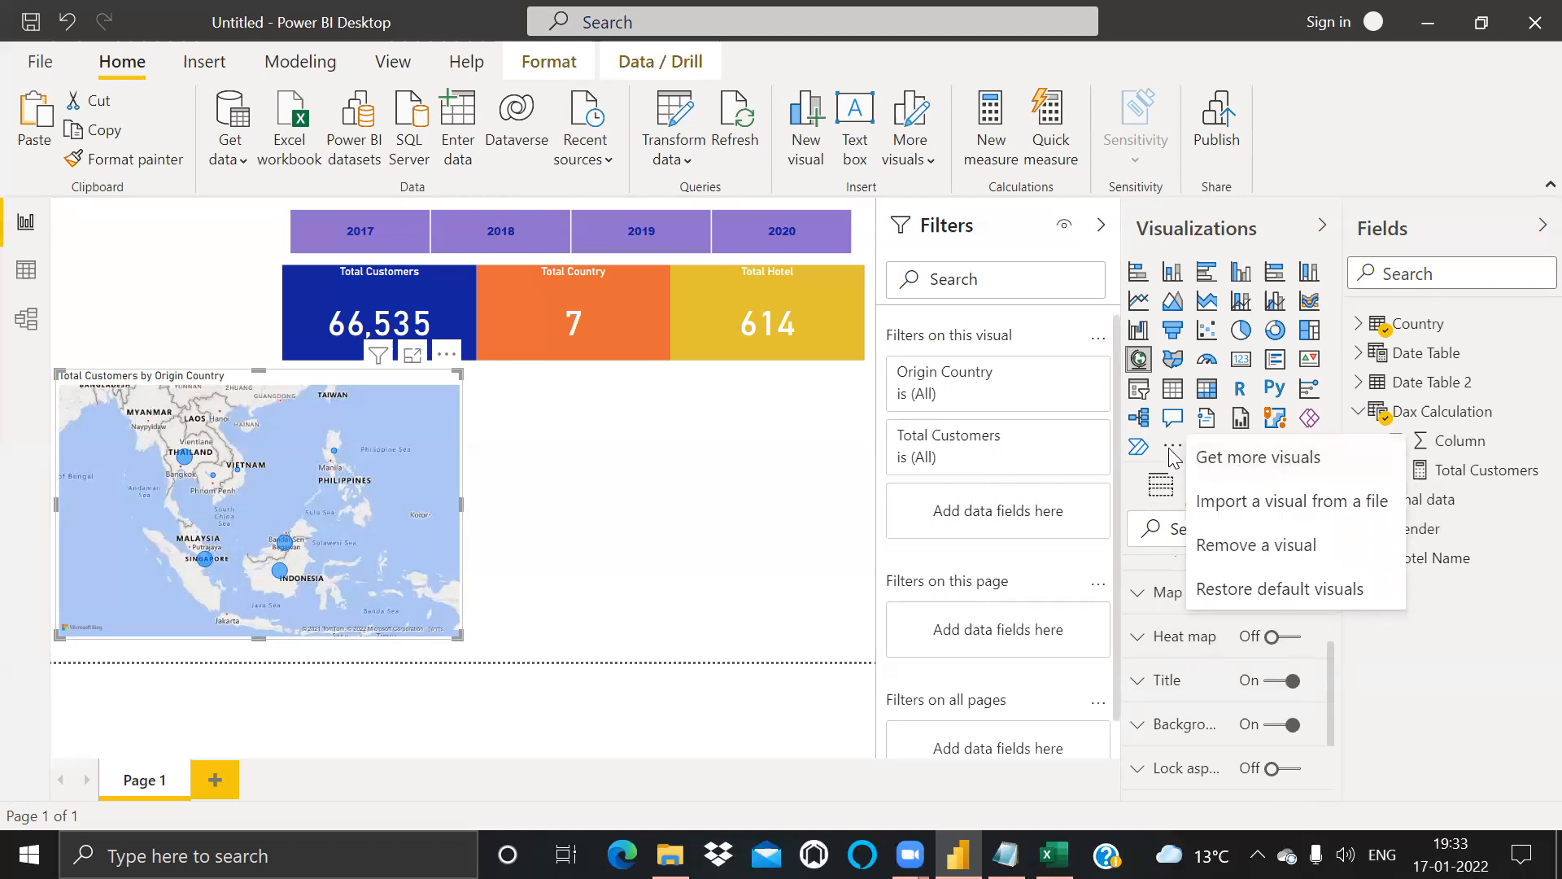
left_click(1240, 461)
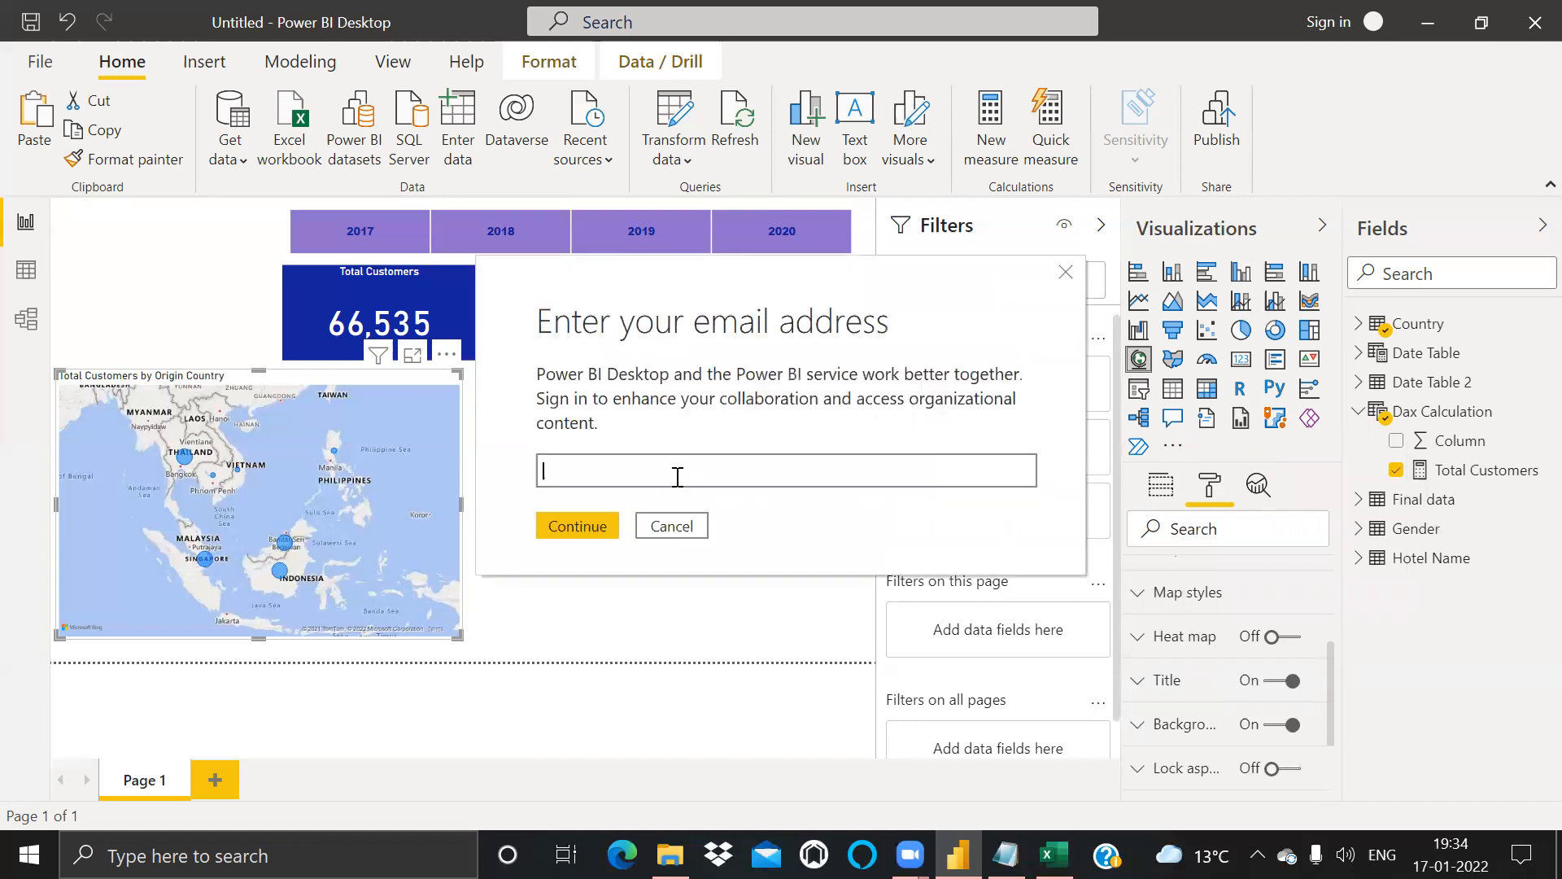
left_click(677, 477)
left_click(1067, 274)
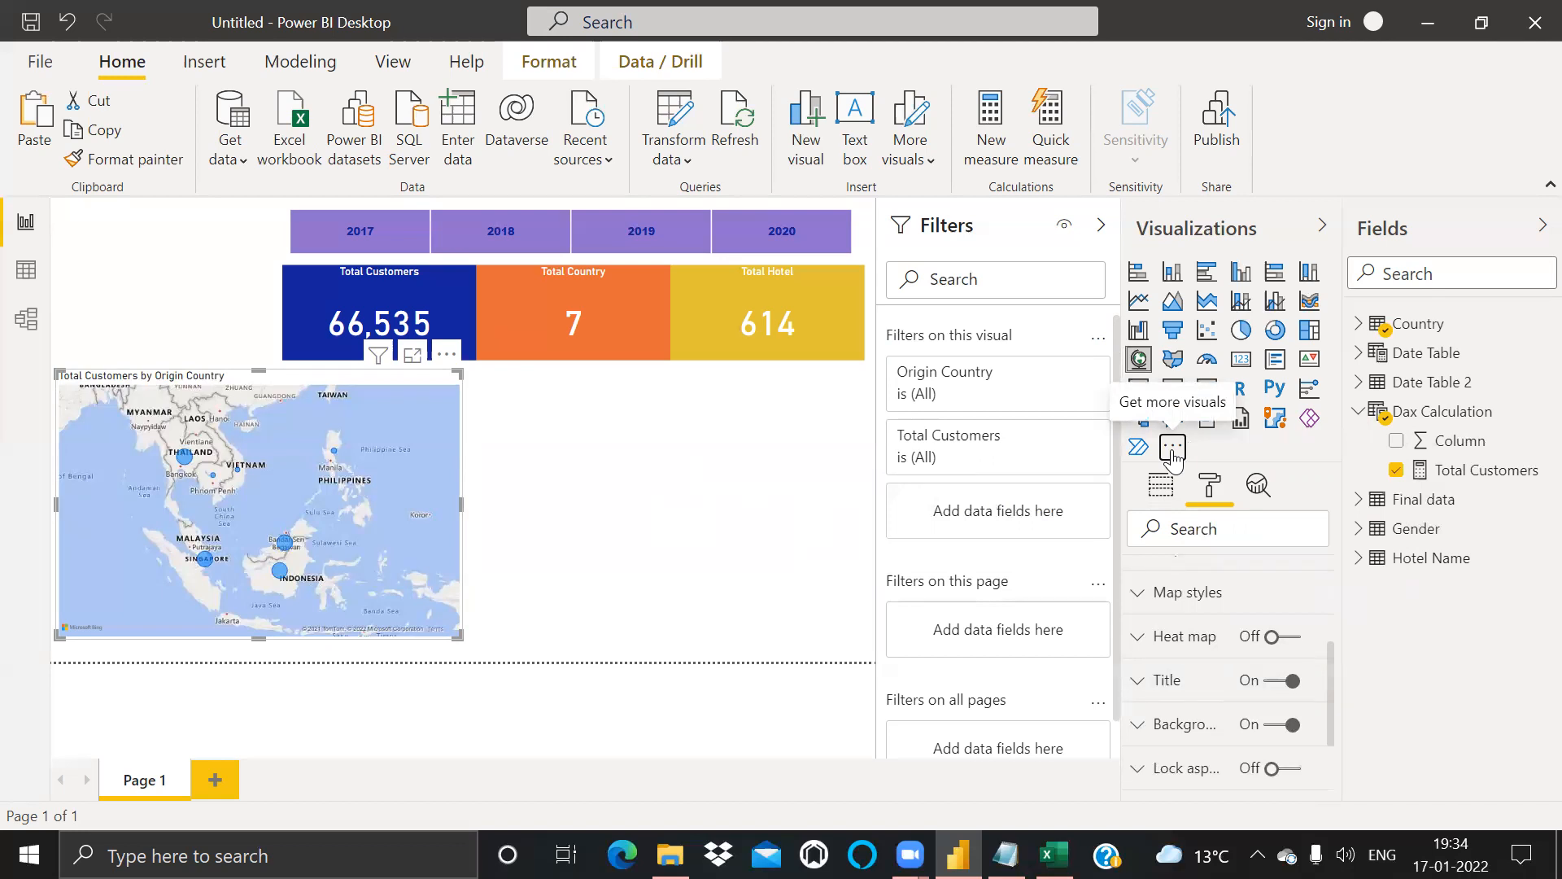
left_click(1358, 411)
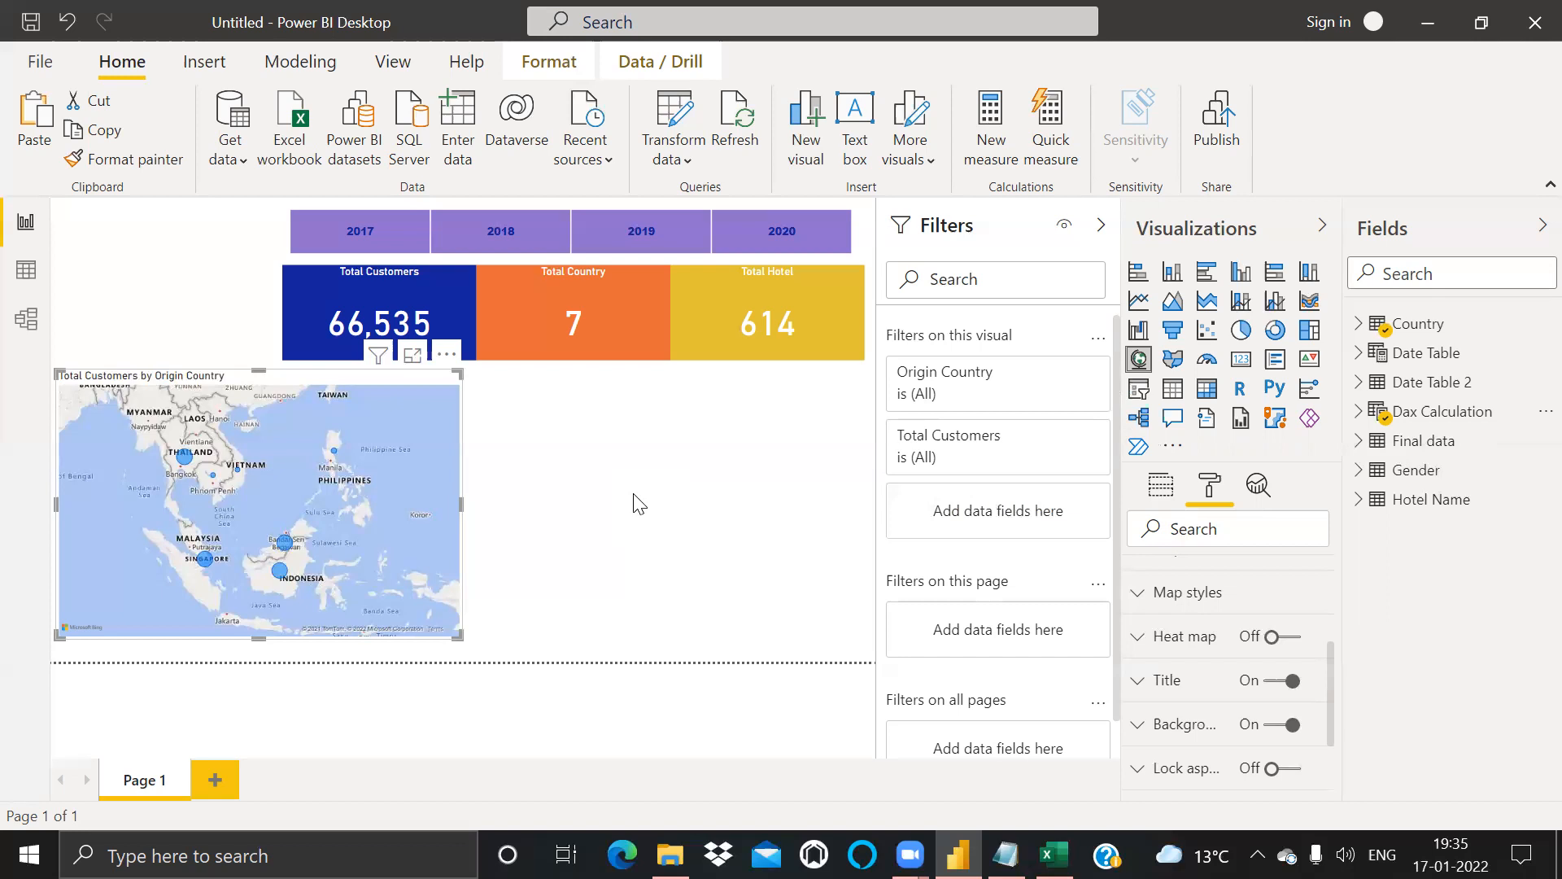
left_click(1172, 450)
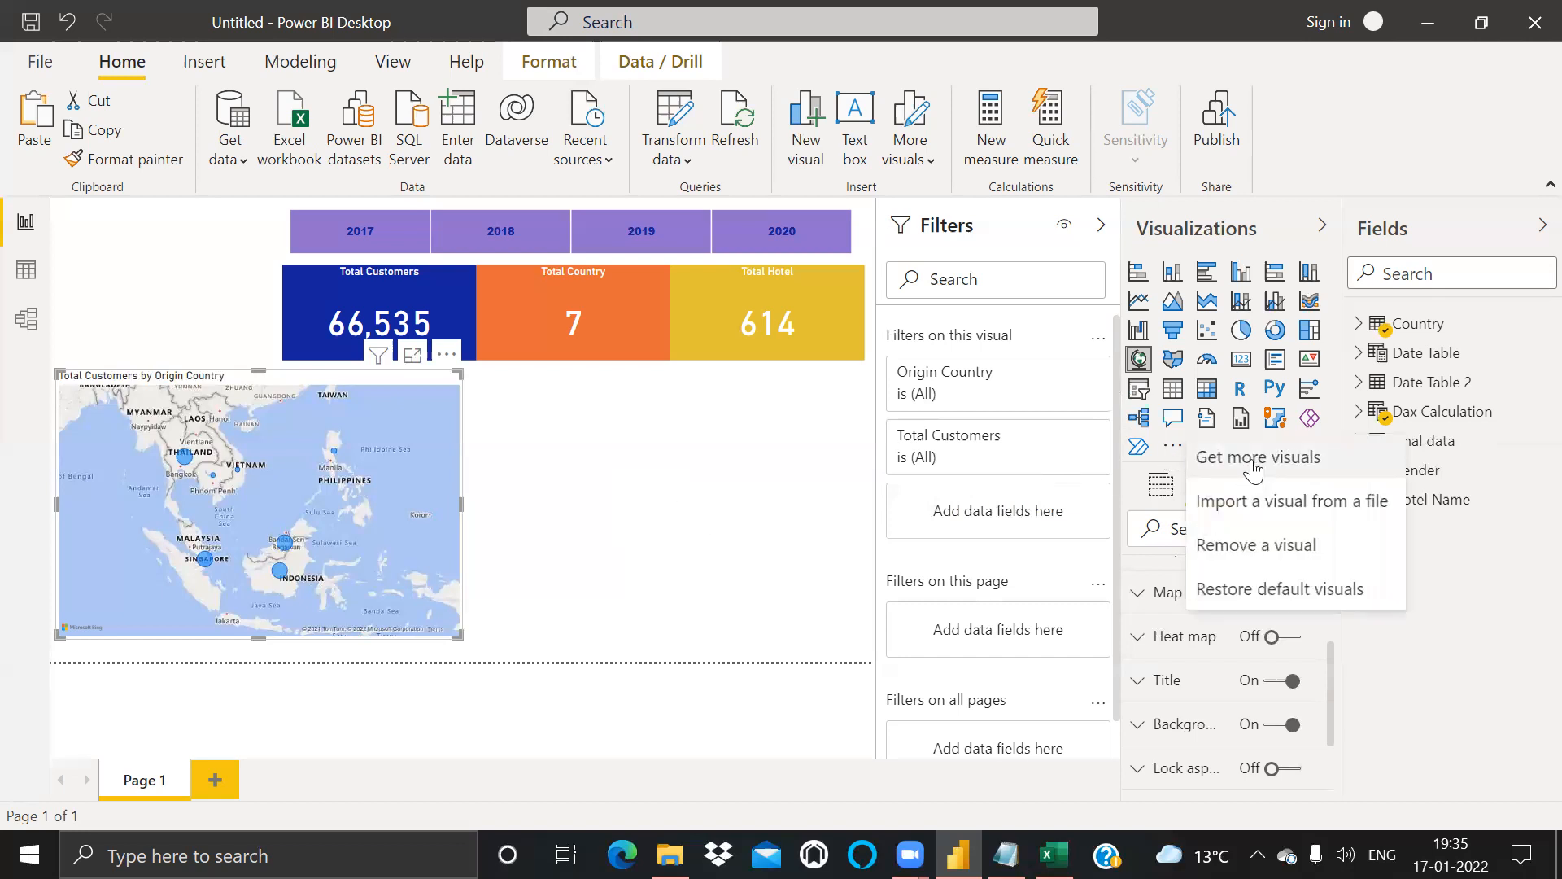
left_click(664, 450)
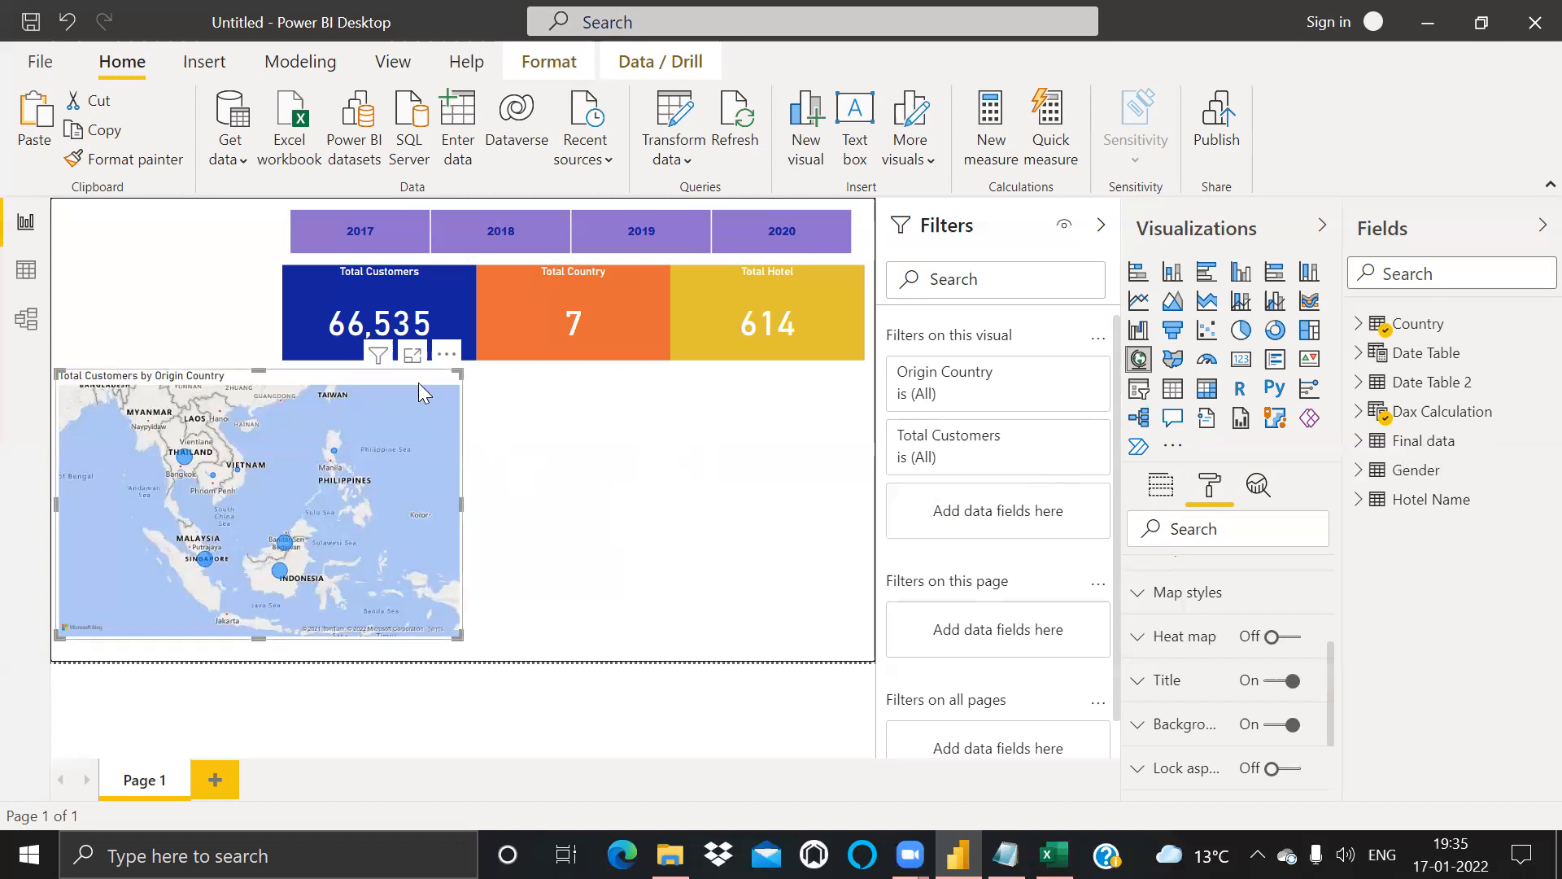
Step: Check the top destination requirement in the Excel requirements sheet and return to Power BI
key("alt+Tab")
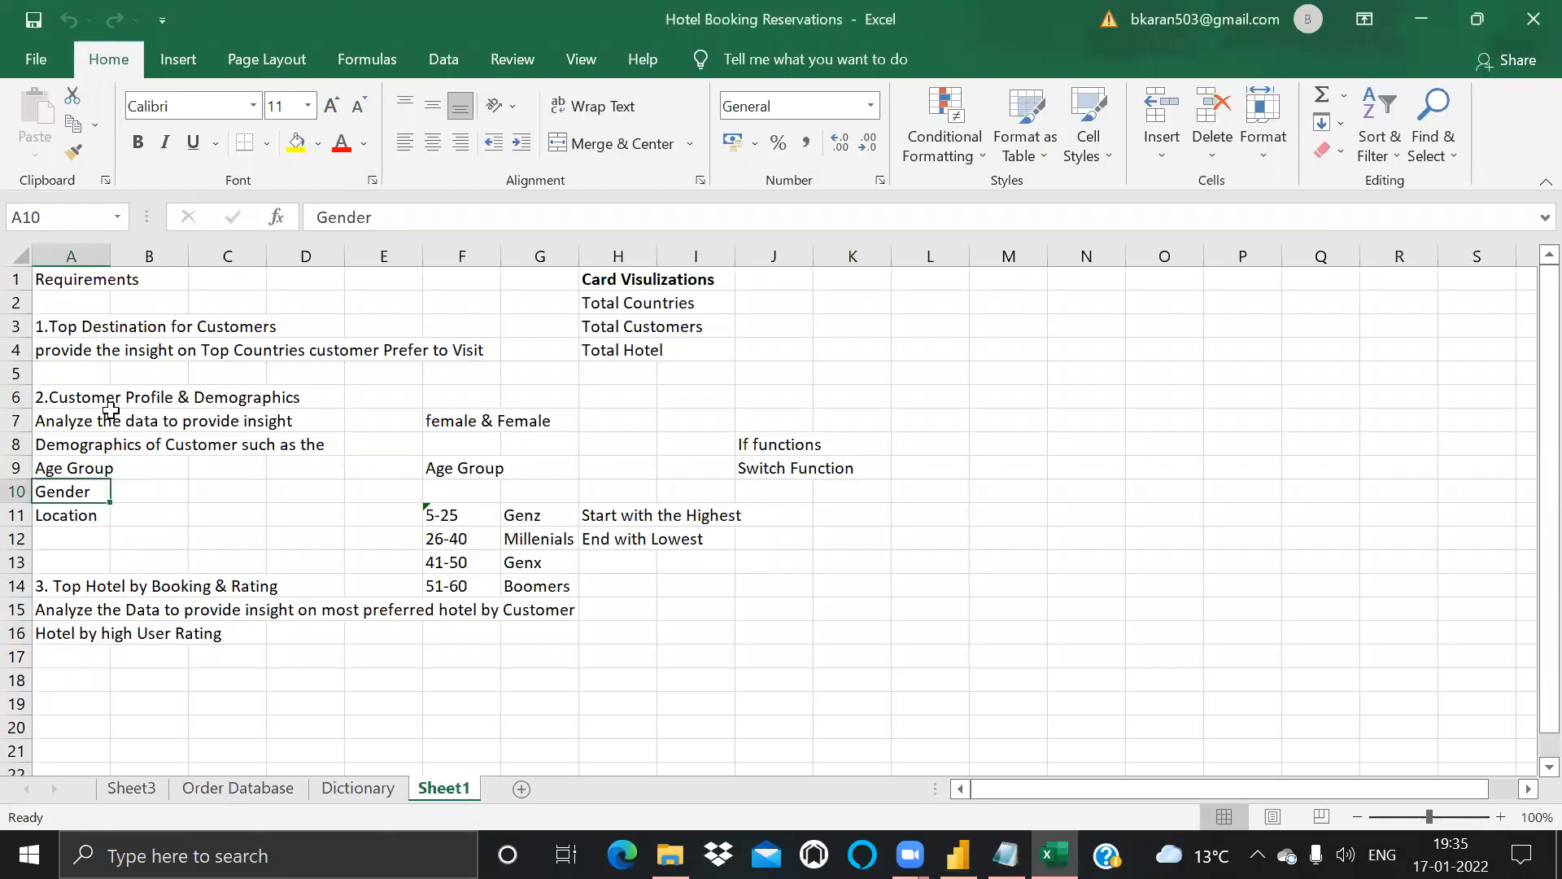
left_click(99, 331)
key("alt+Tab")
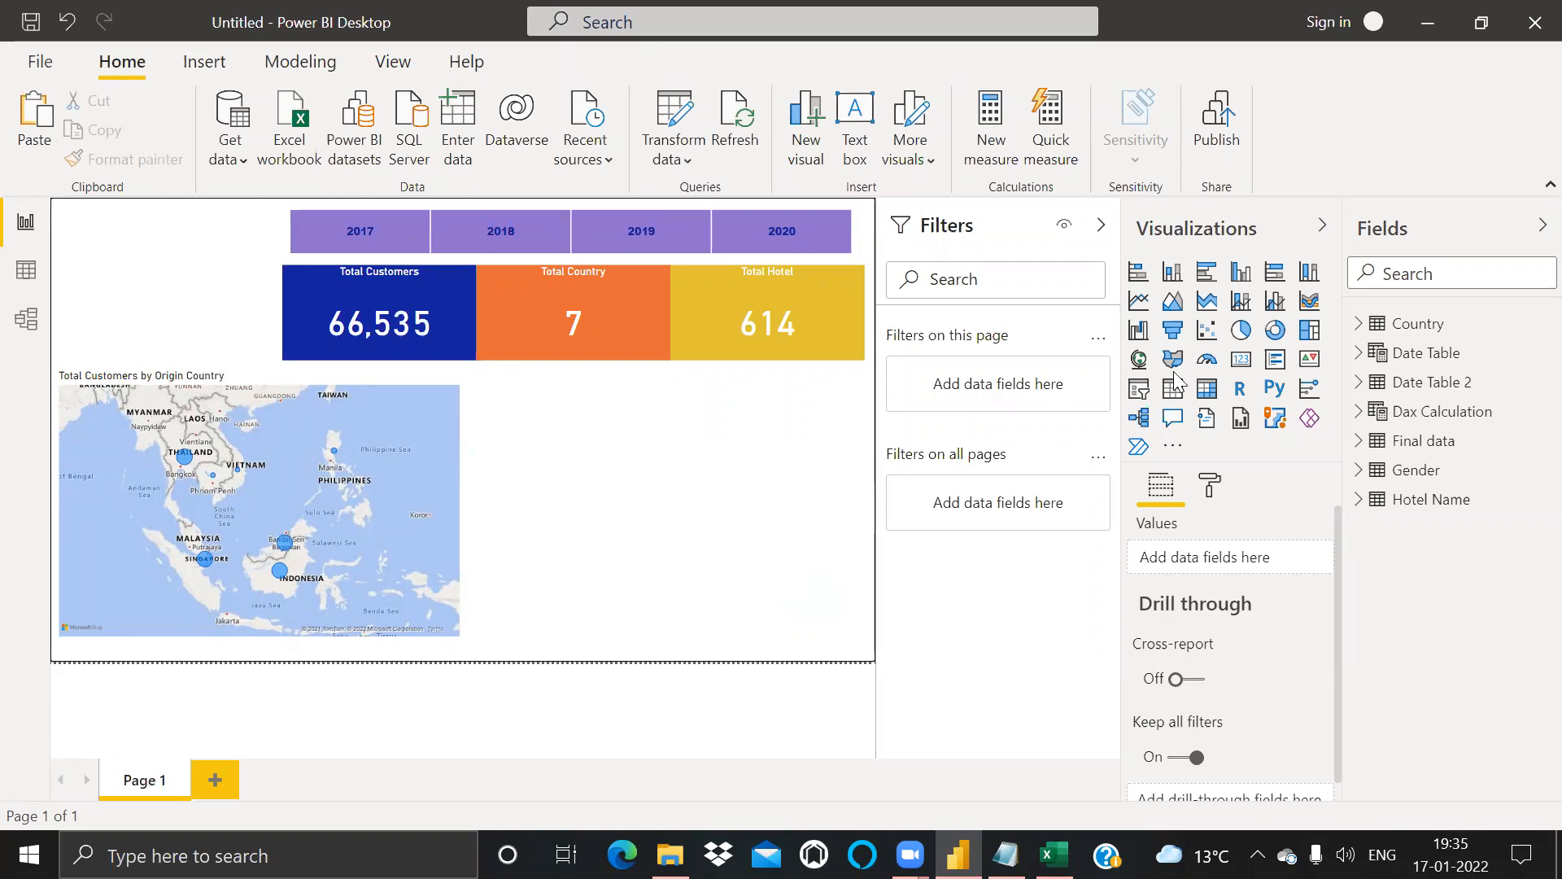
Step: Insert a clustered column chart and place it in the empty space beside the map, below the cards
left_click(1241, 271)
left_click_drag(216, 274, 700, 424)
left_click_drag(649, 512, 653, 554)
left_click_drag(767, 485, 825, 485)
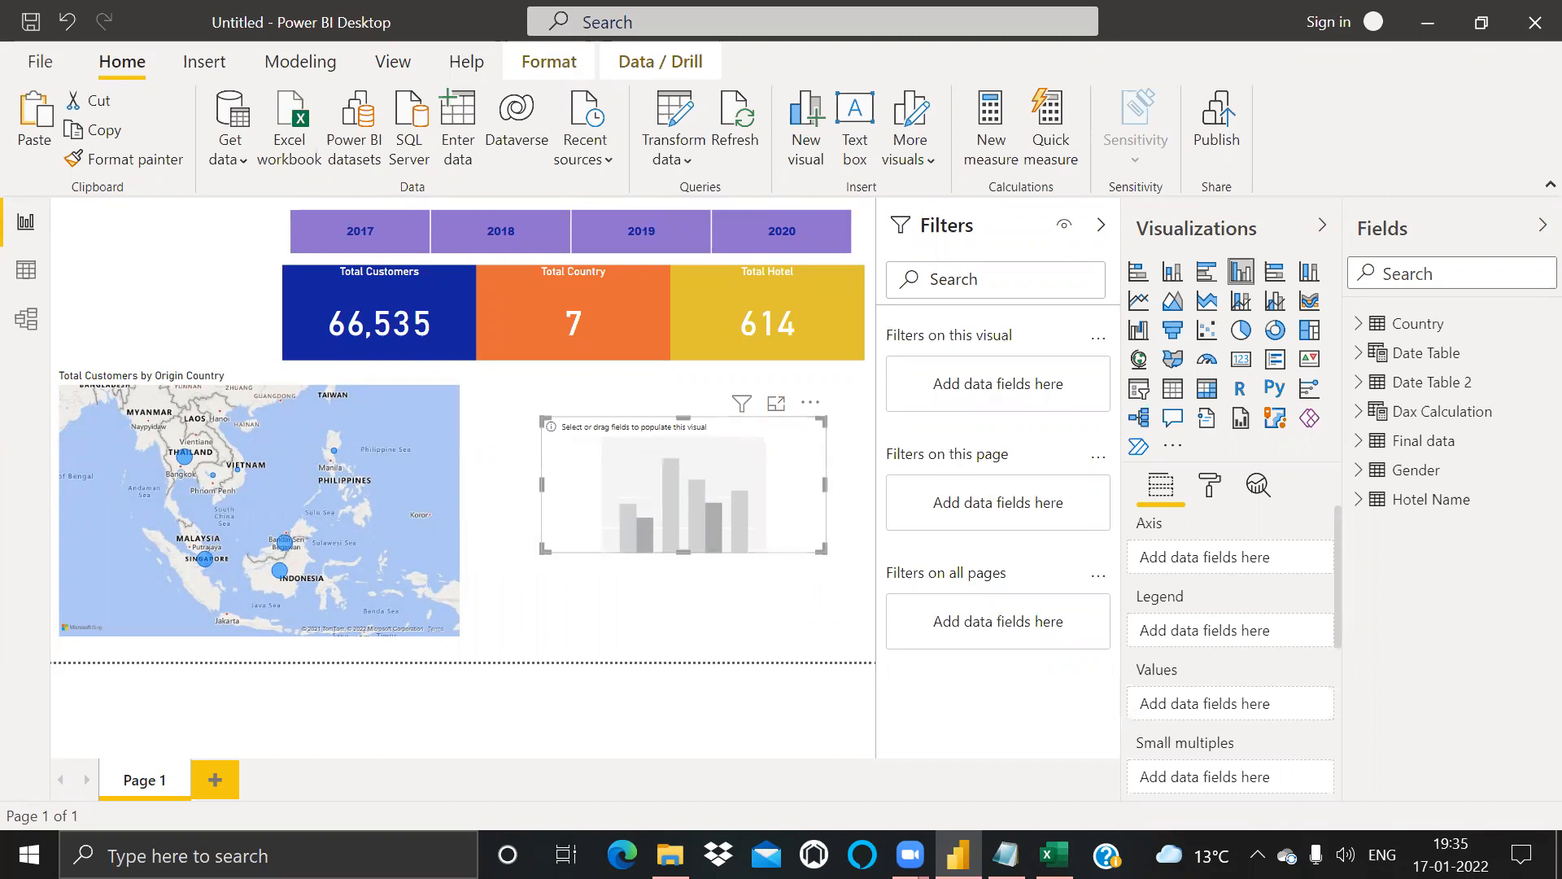
Step: Populate the column chart with Origin Country as the axis and Total Customers as the values
left_click(1358, 323)
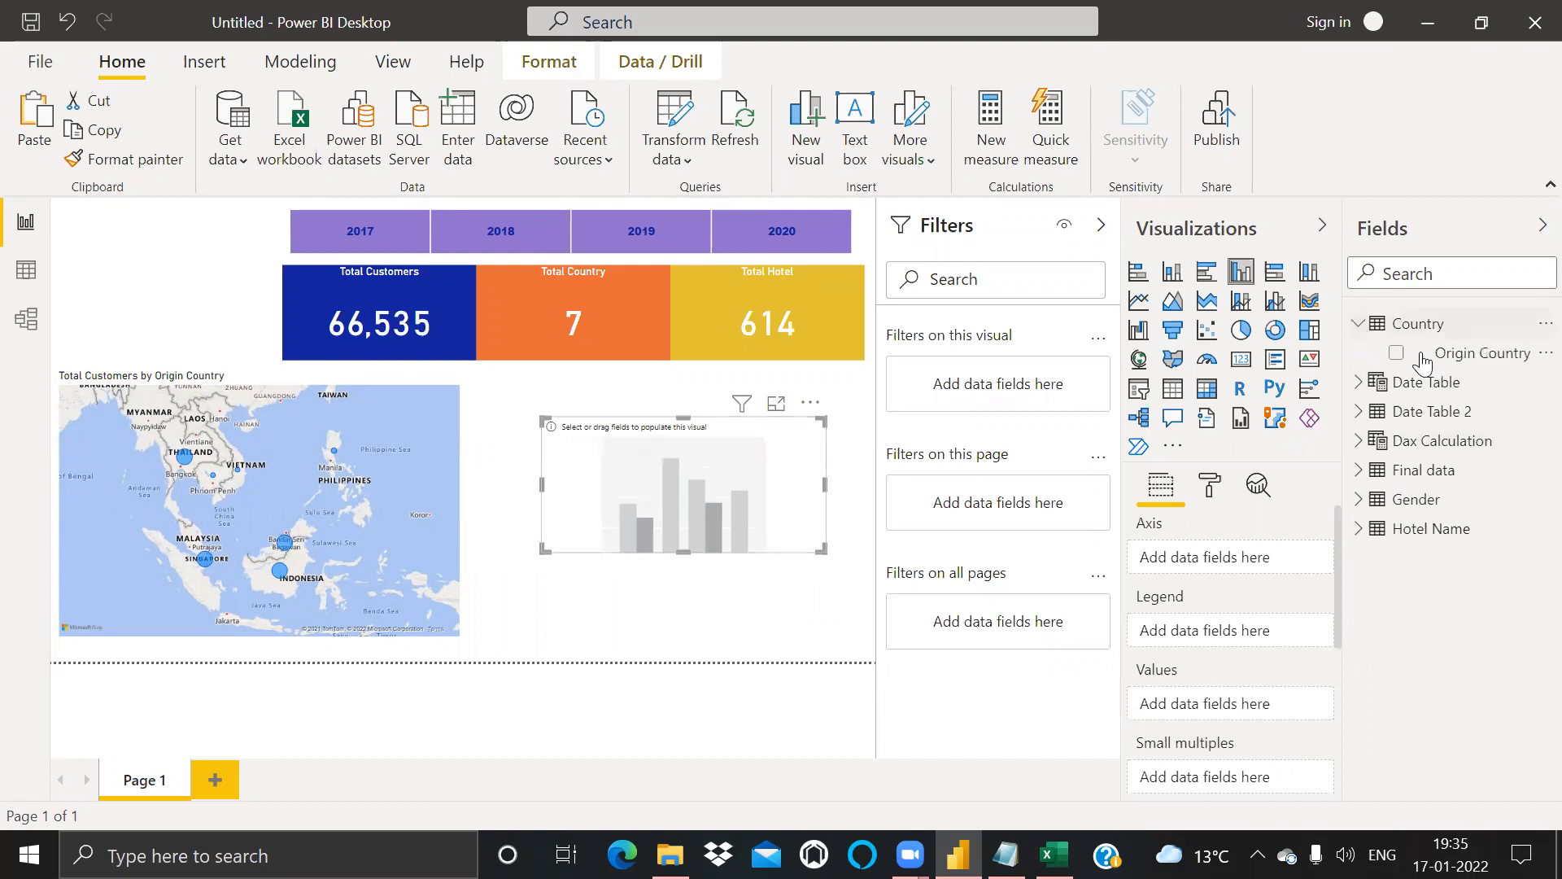
left_click_drag(1406, 363, 618, 488)
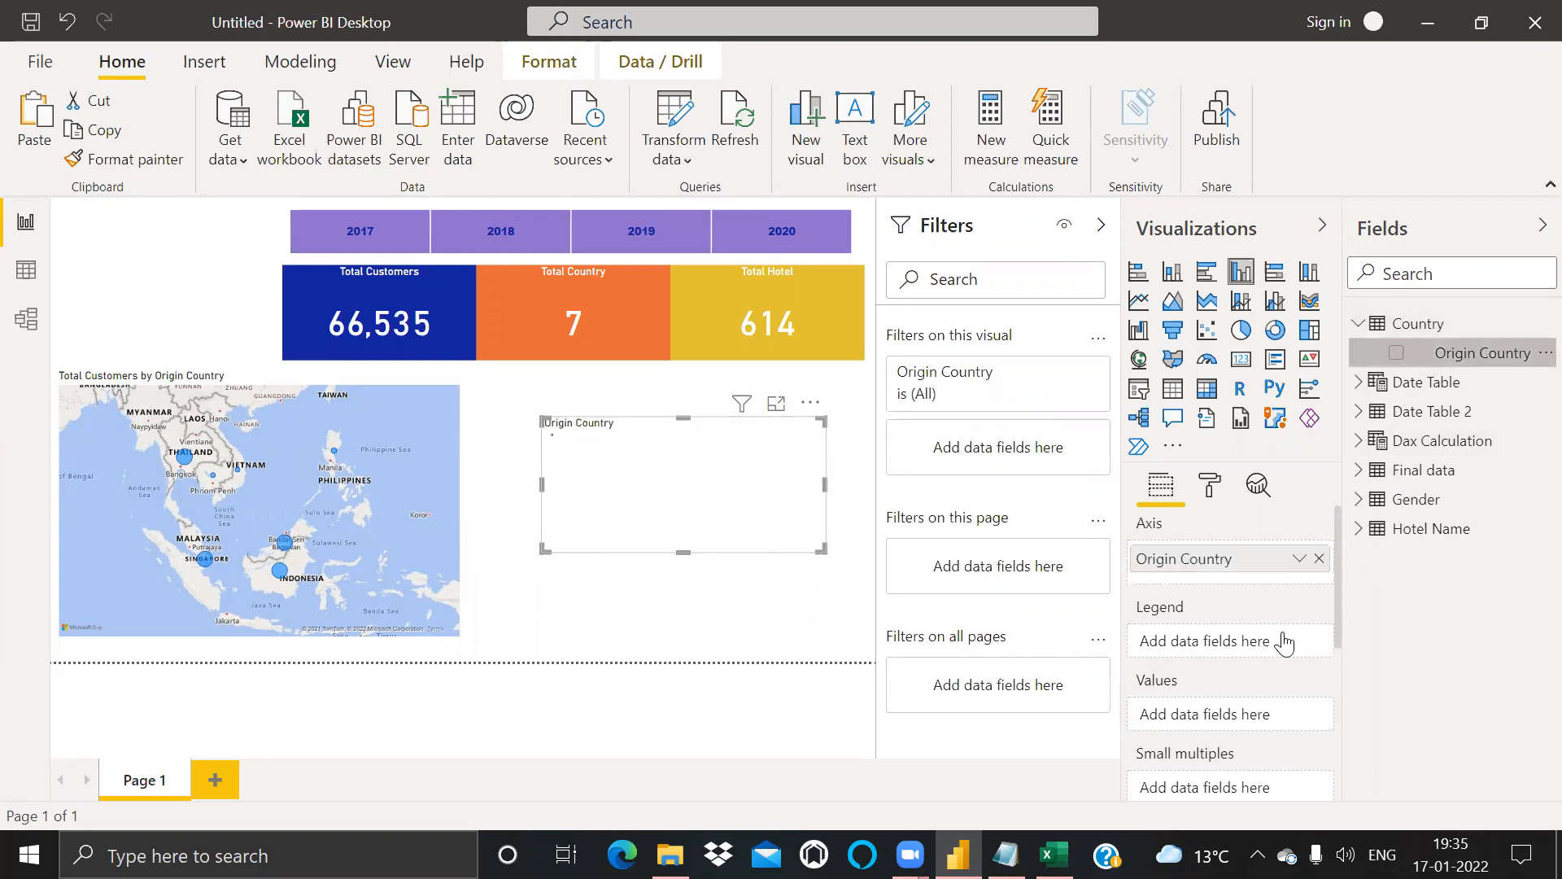
left_click(1358, 440)
left_click_drag(1404, 500, 712, 551)
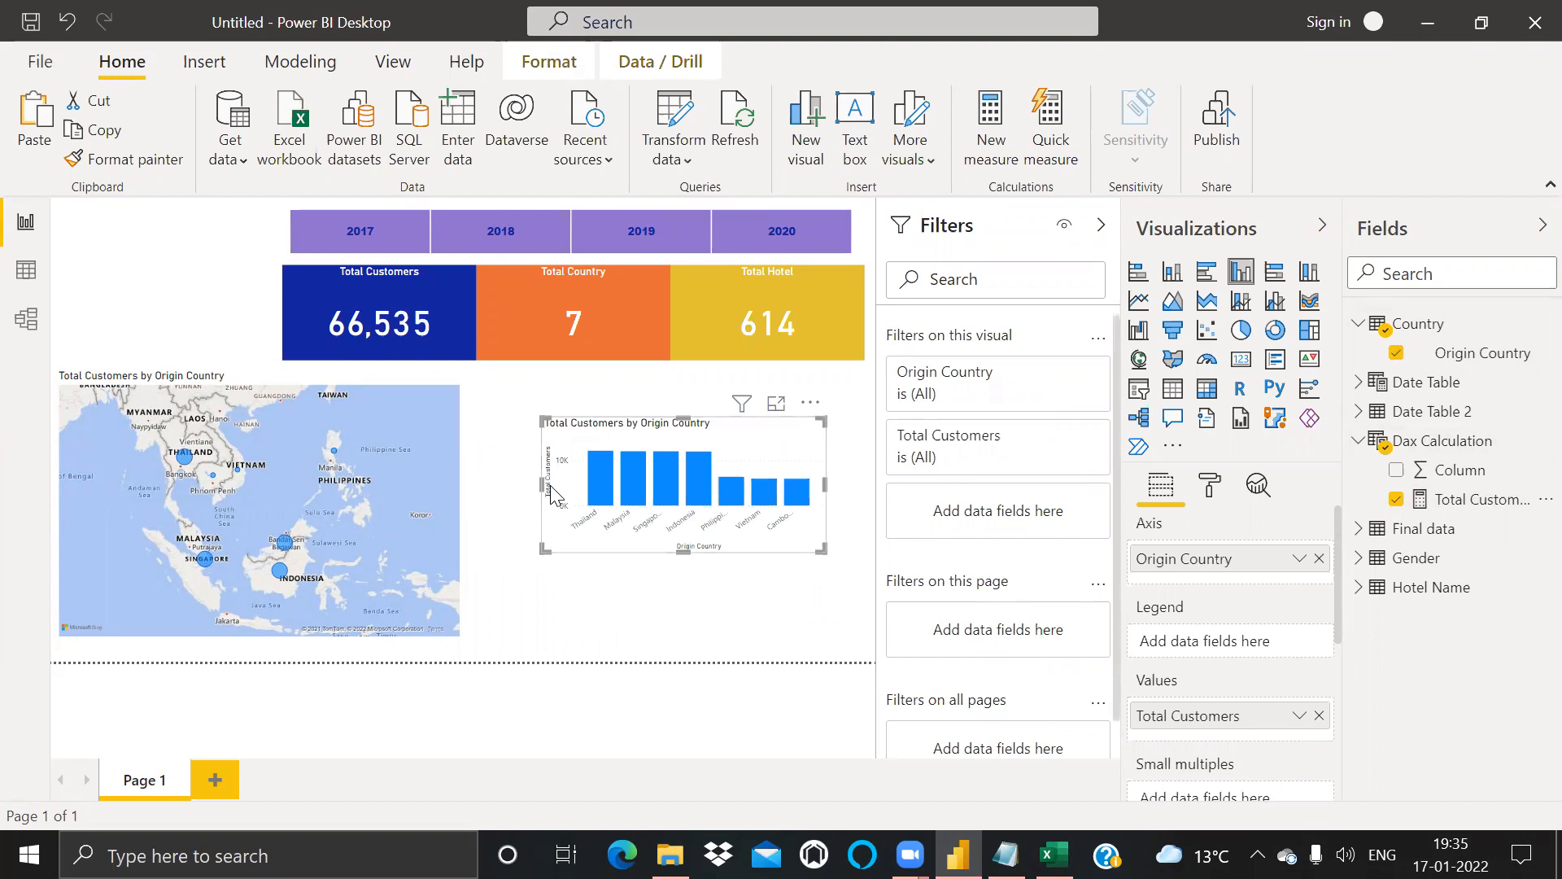
Step: Widen the column chart toward the map, make it taller, and turn on its data labels
left_click_drag(539, 485, 508, 485)
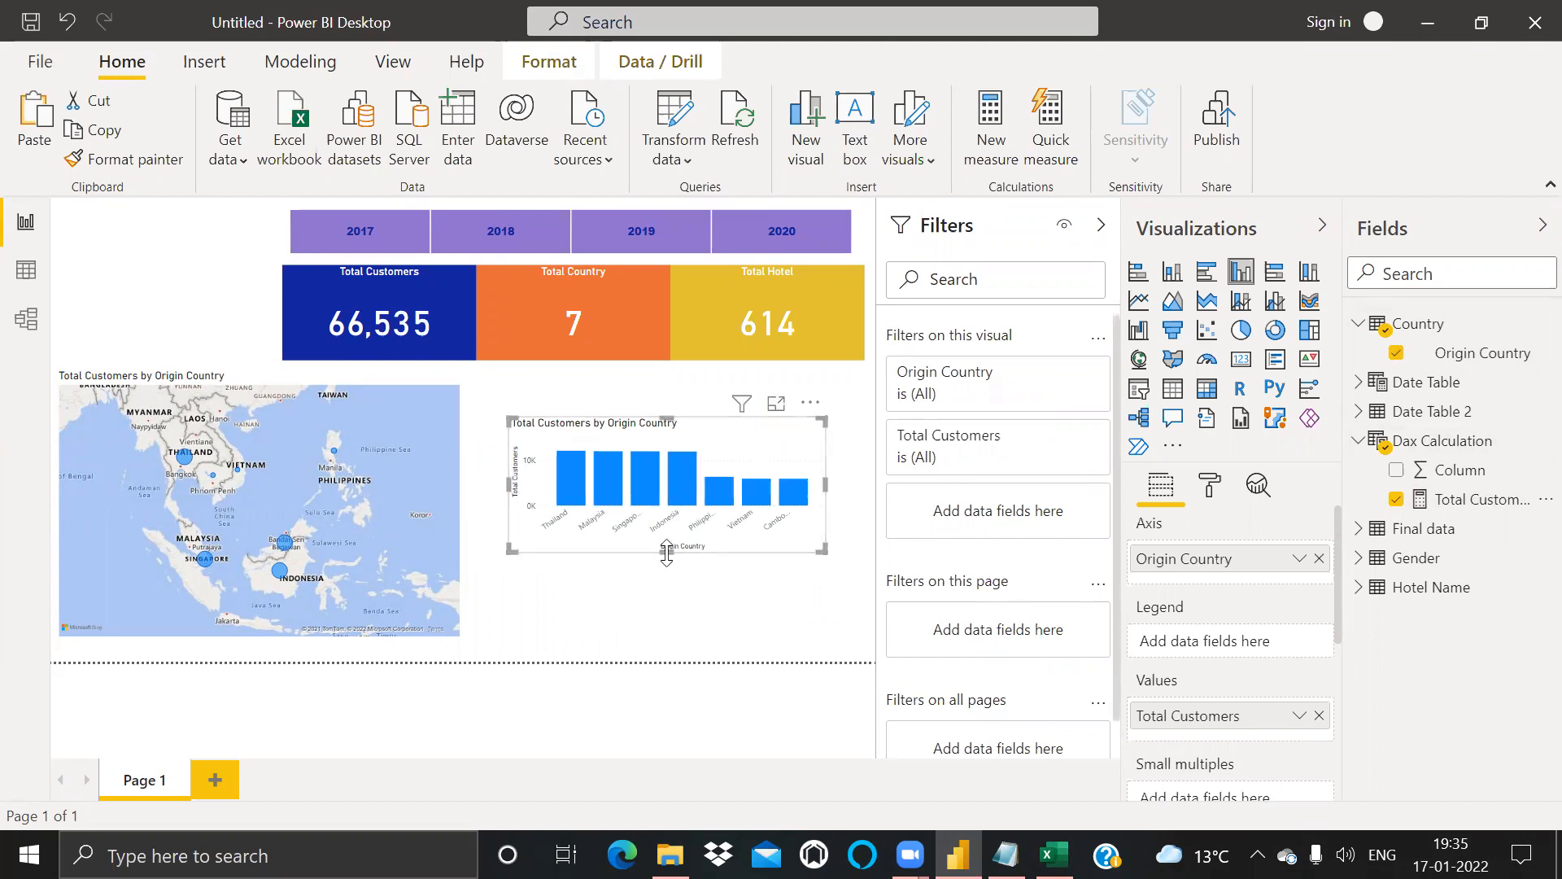
left_click_drag(668, 552, 656, 620)
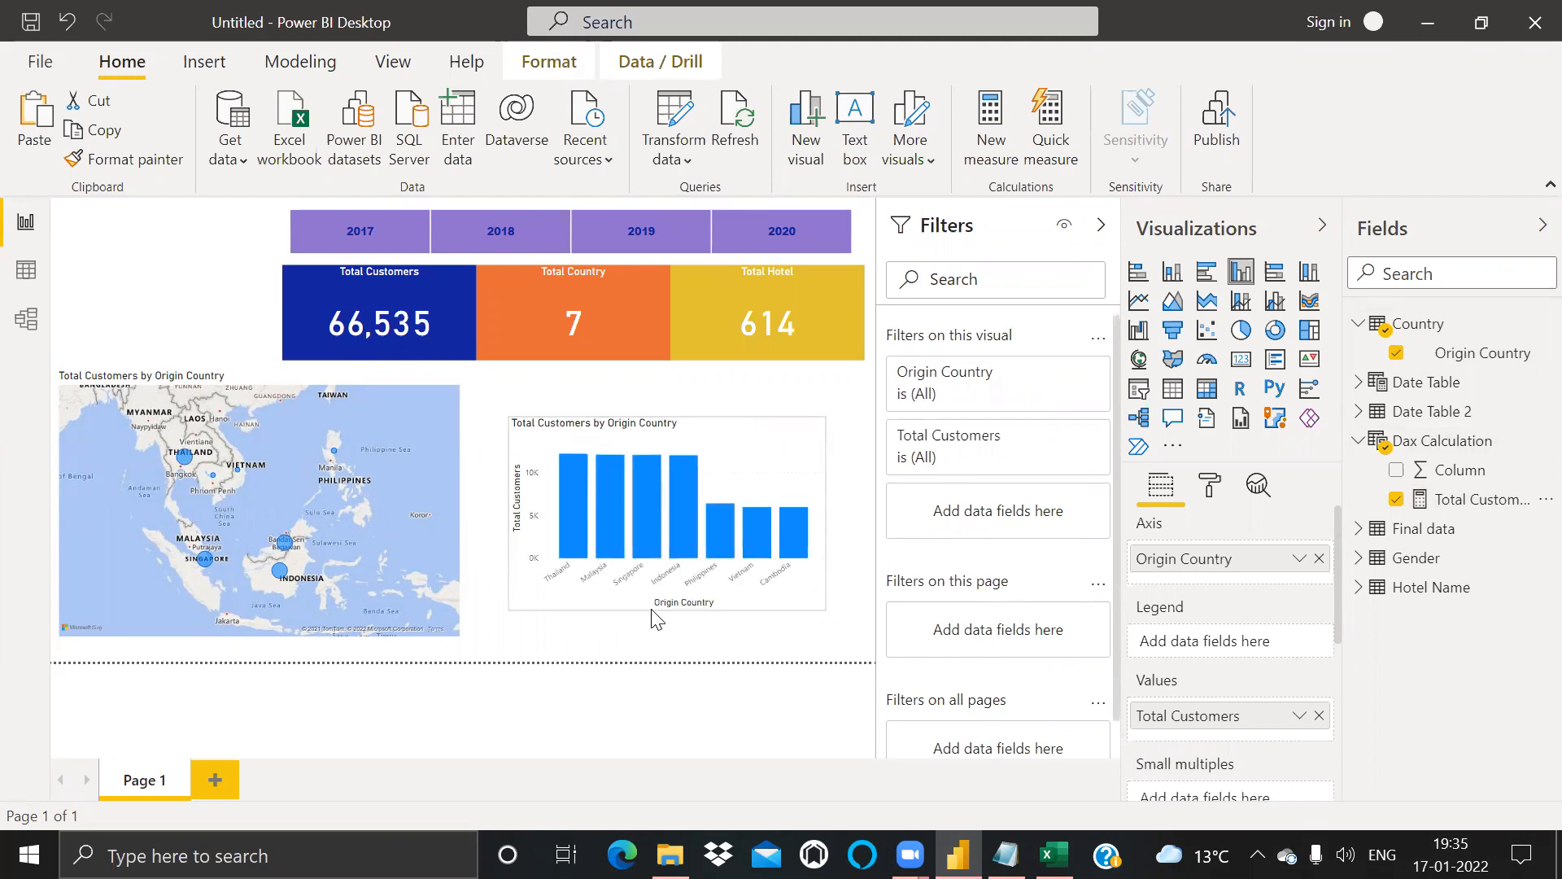
left_click(1210, 485)
left_click_drag(1328, 605, 1269, 664)
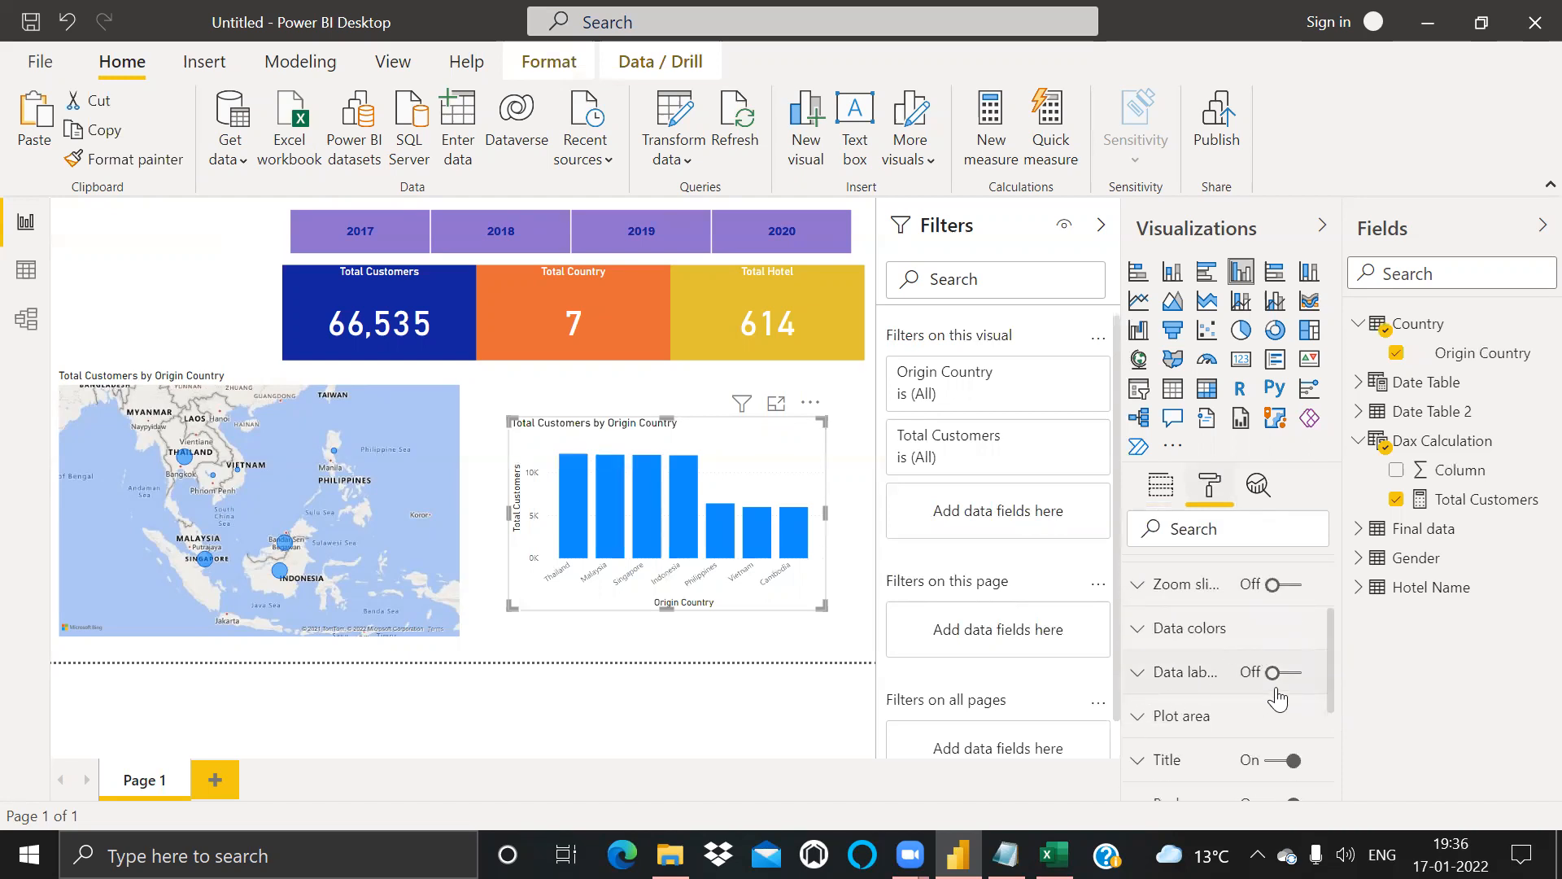
left_click(1272, 675)
left_click(1271, 676)
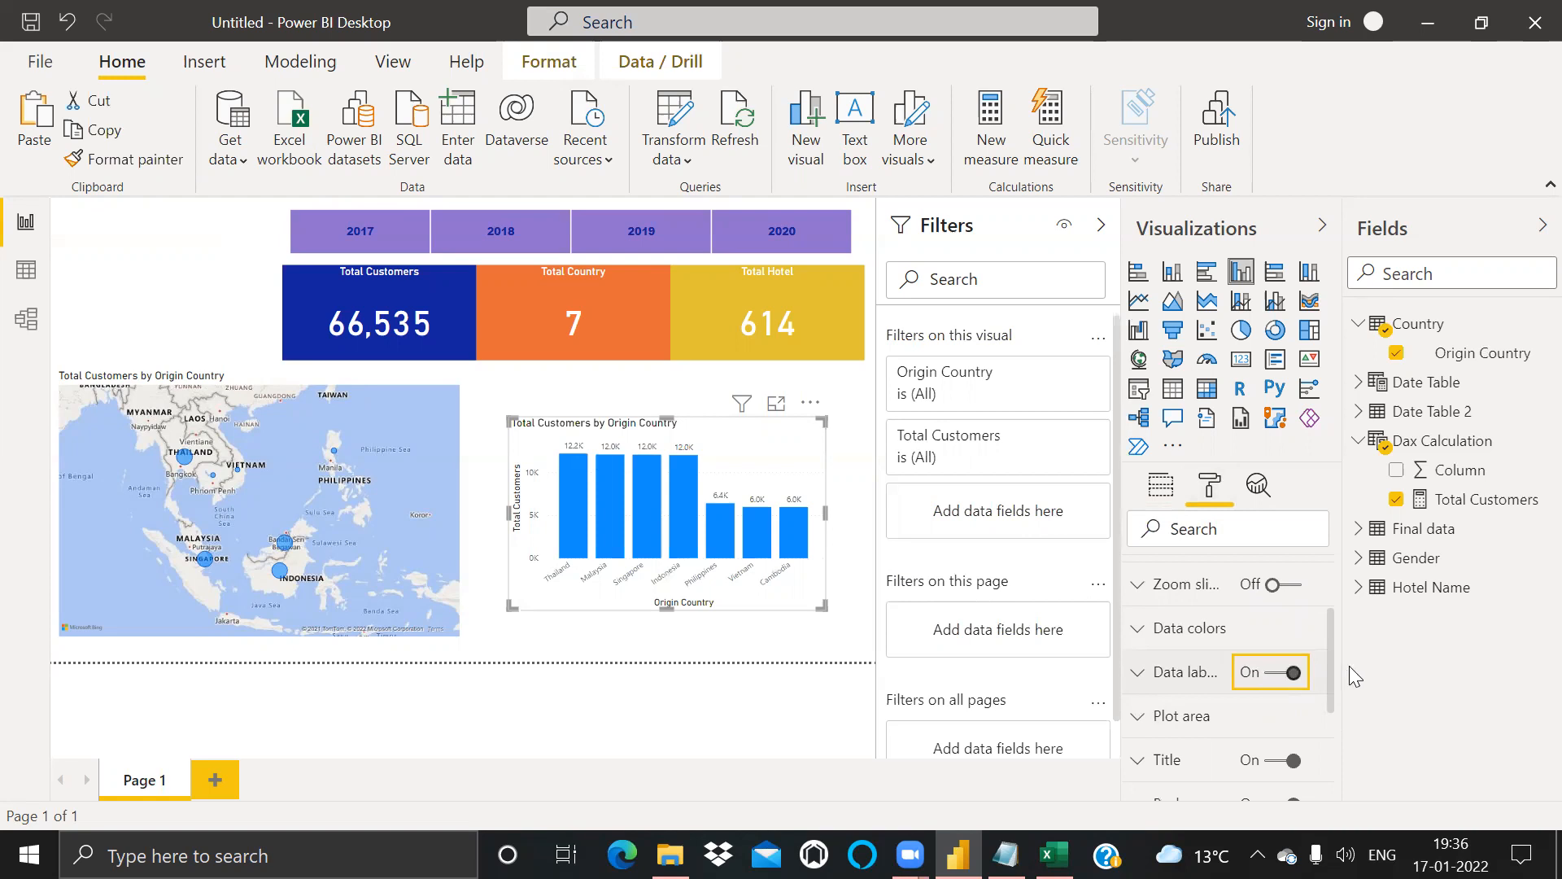
Step: Show all individual data colors for the column chart and make Thailand's column dark blue
scroll(1327, 664, "down", 2)
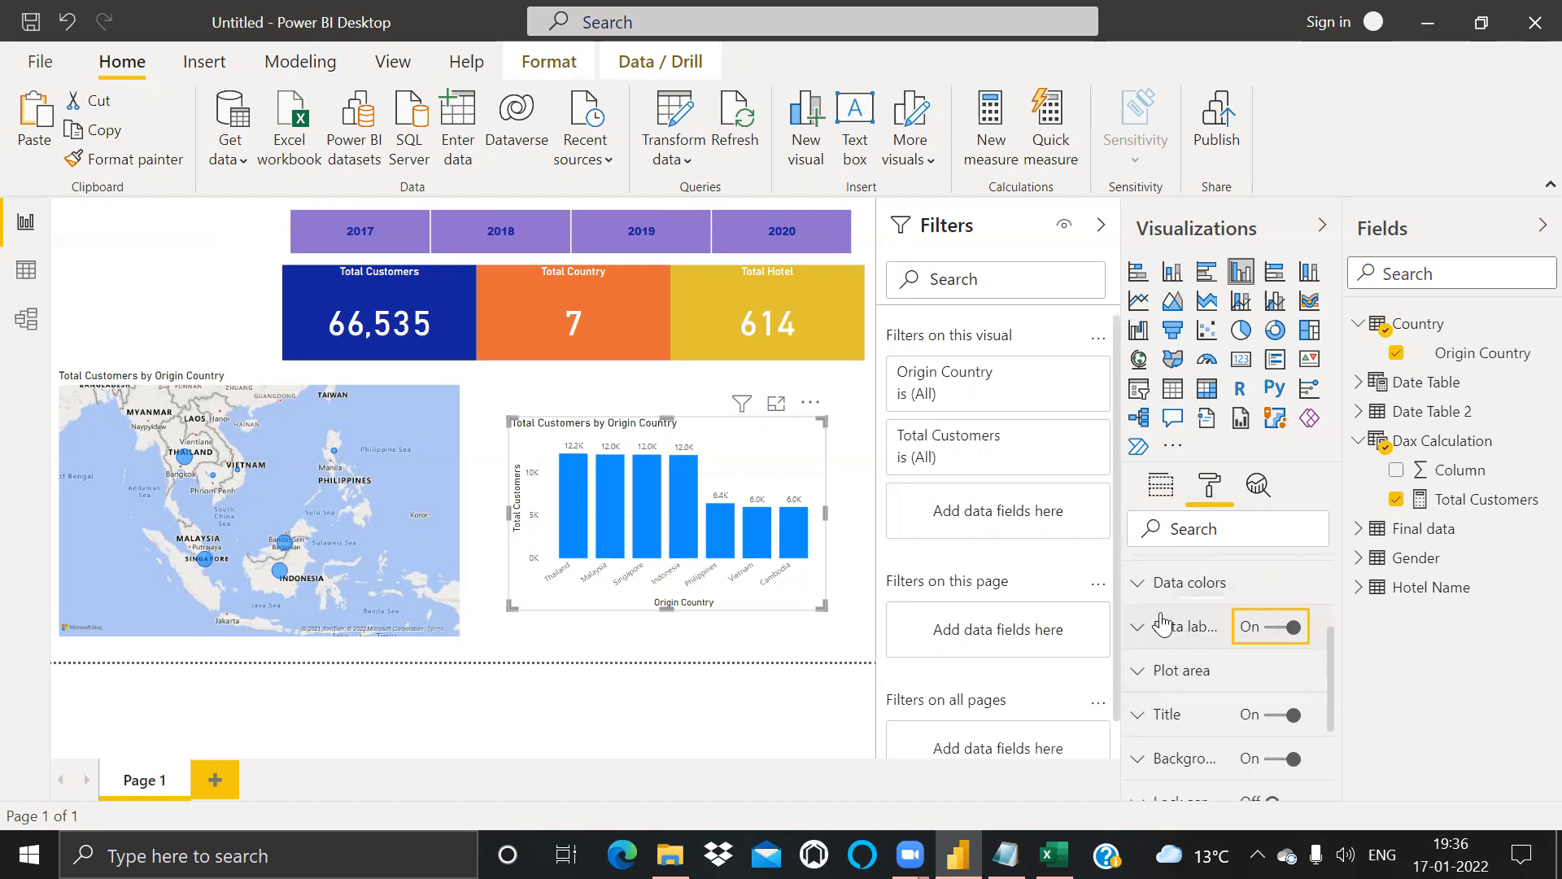
left_click(1140, 584)
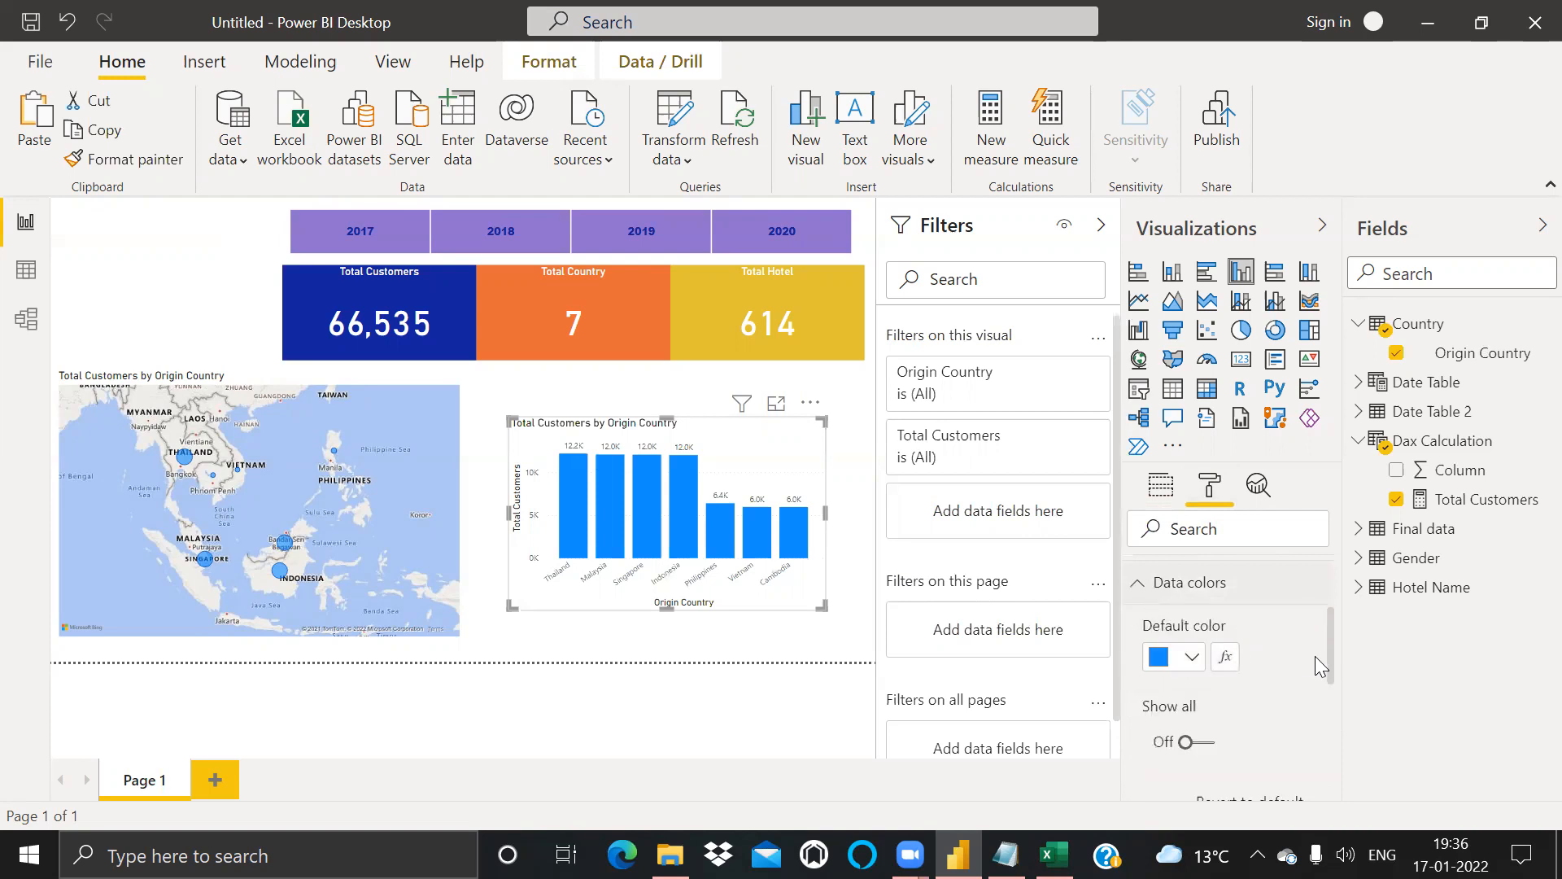
left_click_drag(1329, 649, 1328, 665)
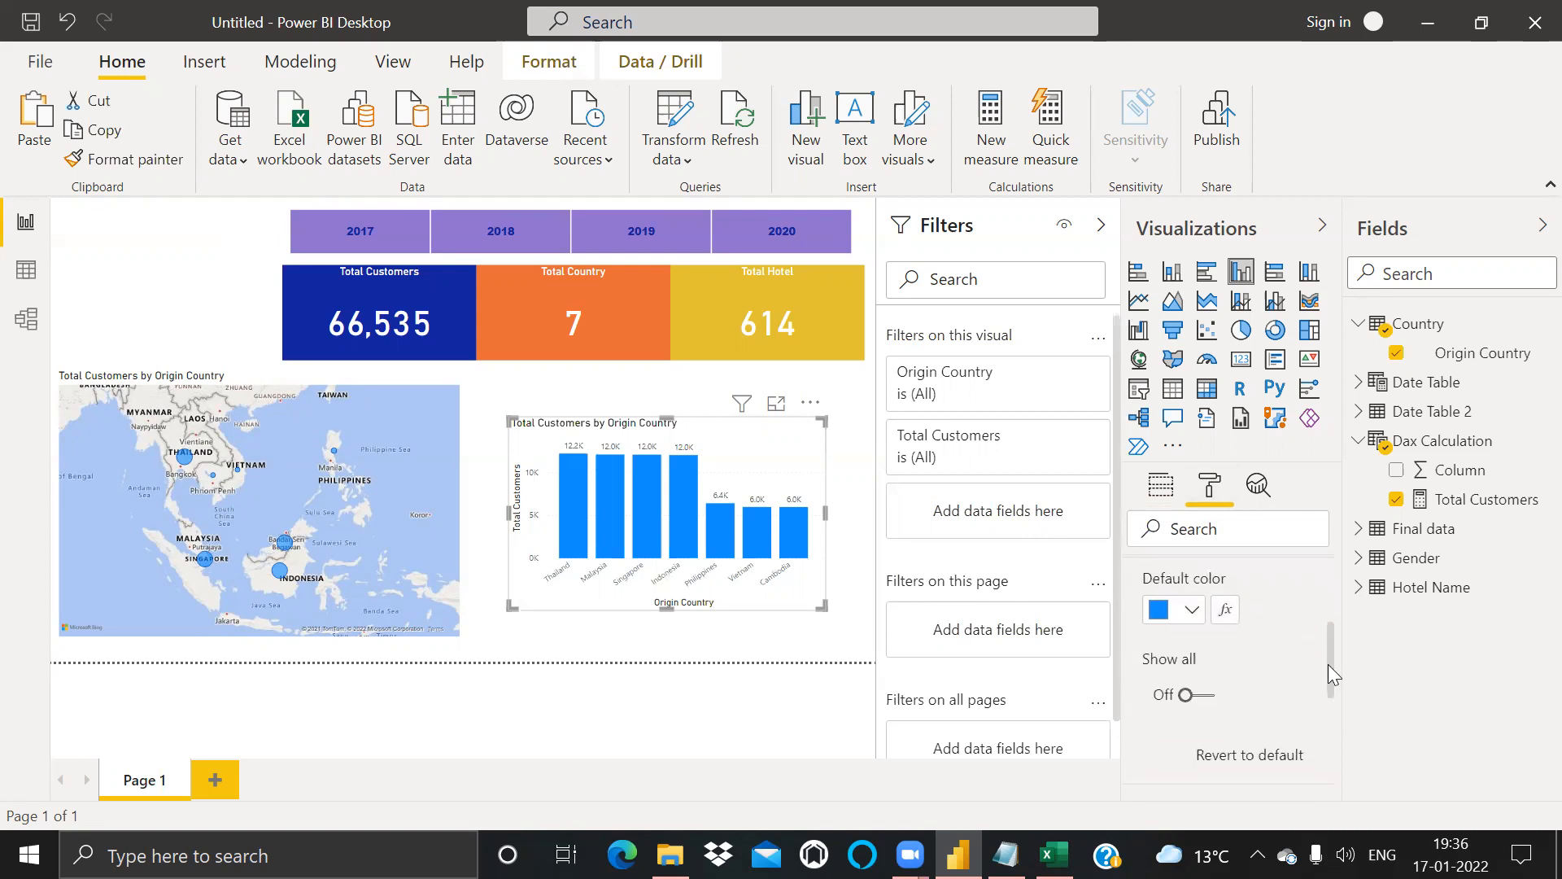
left_click(1186, 697)
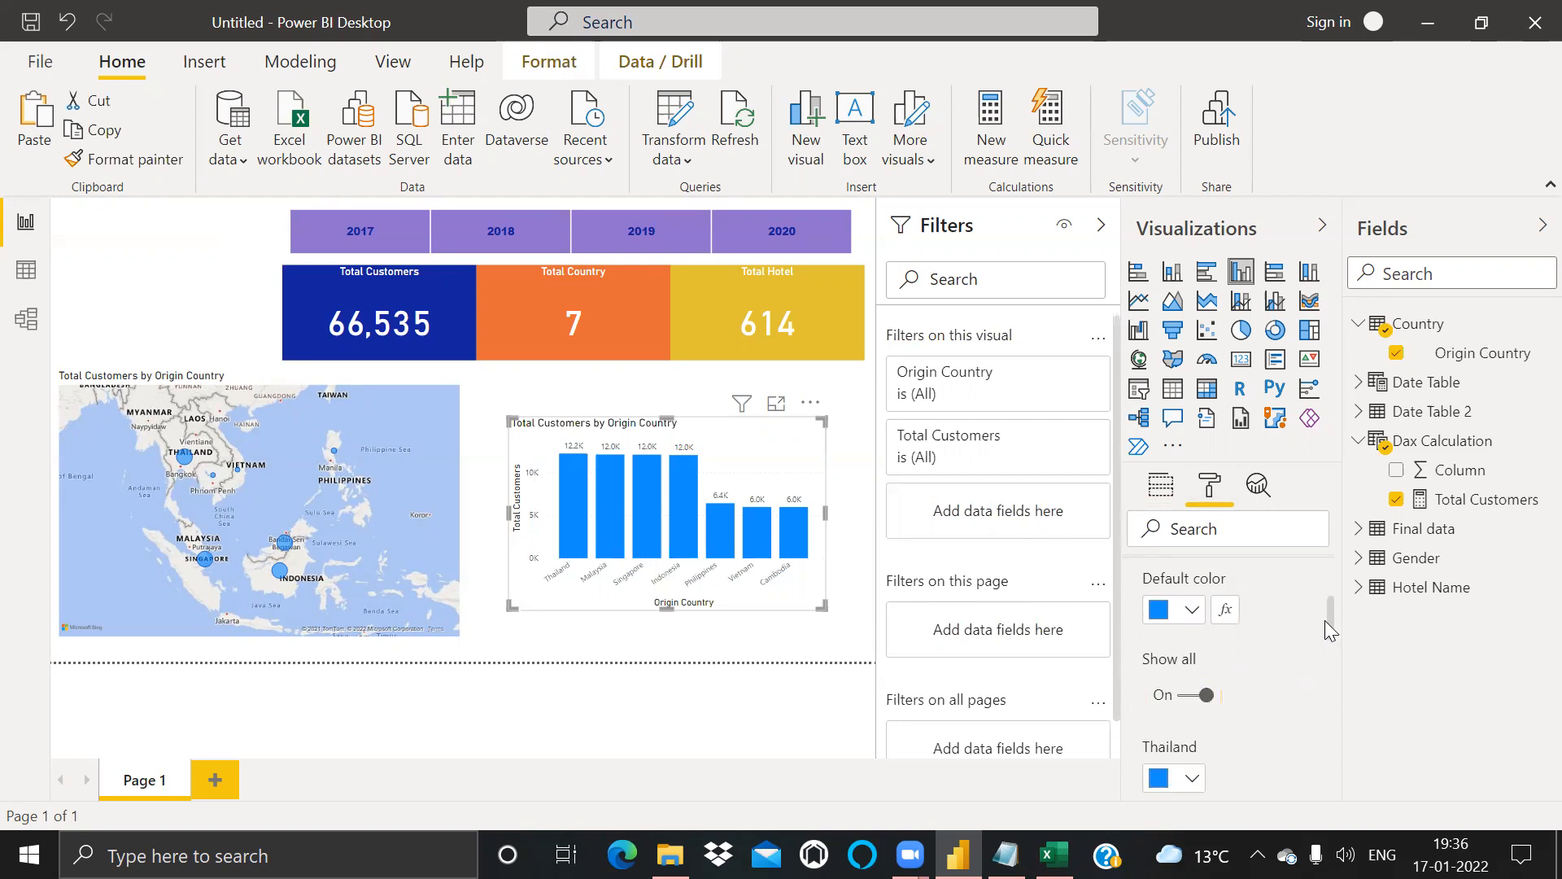
left_click_drag(1331, 615, 1328, 647)
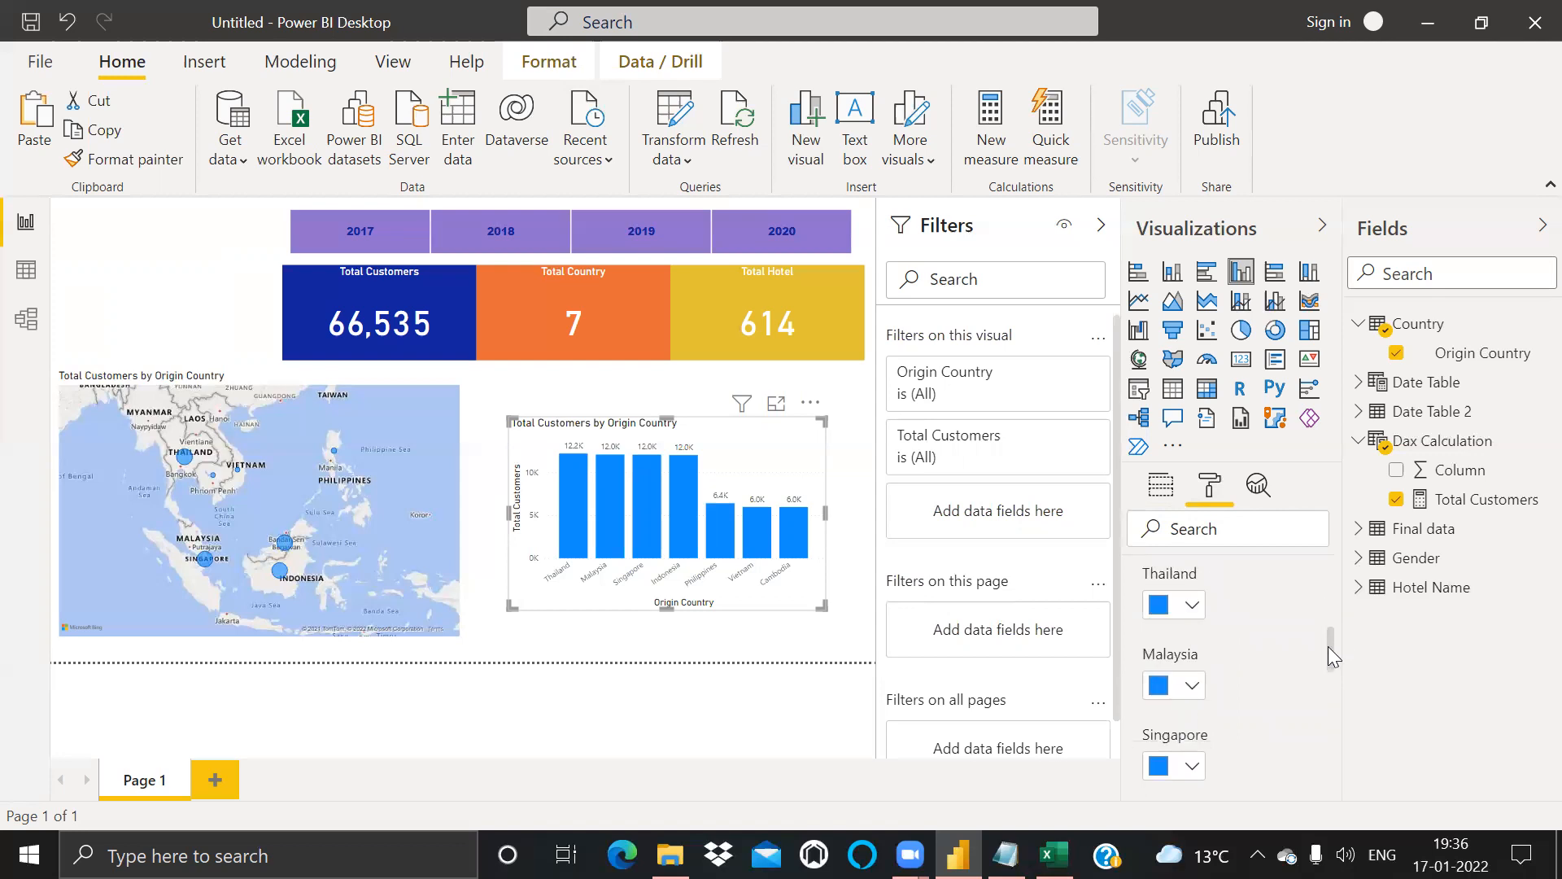
left_click(1191, 620)
left_click(1227, 494)
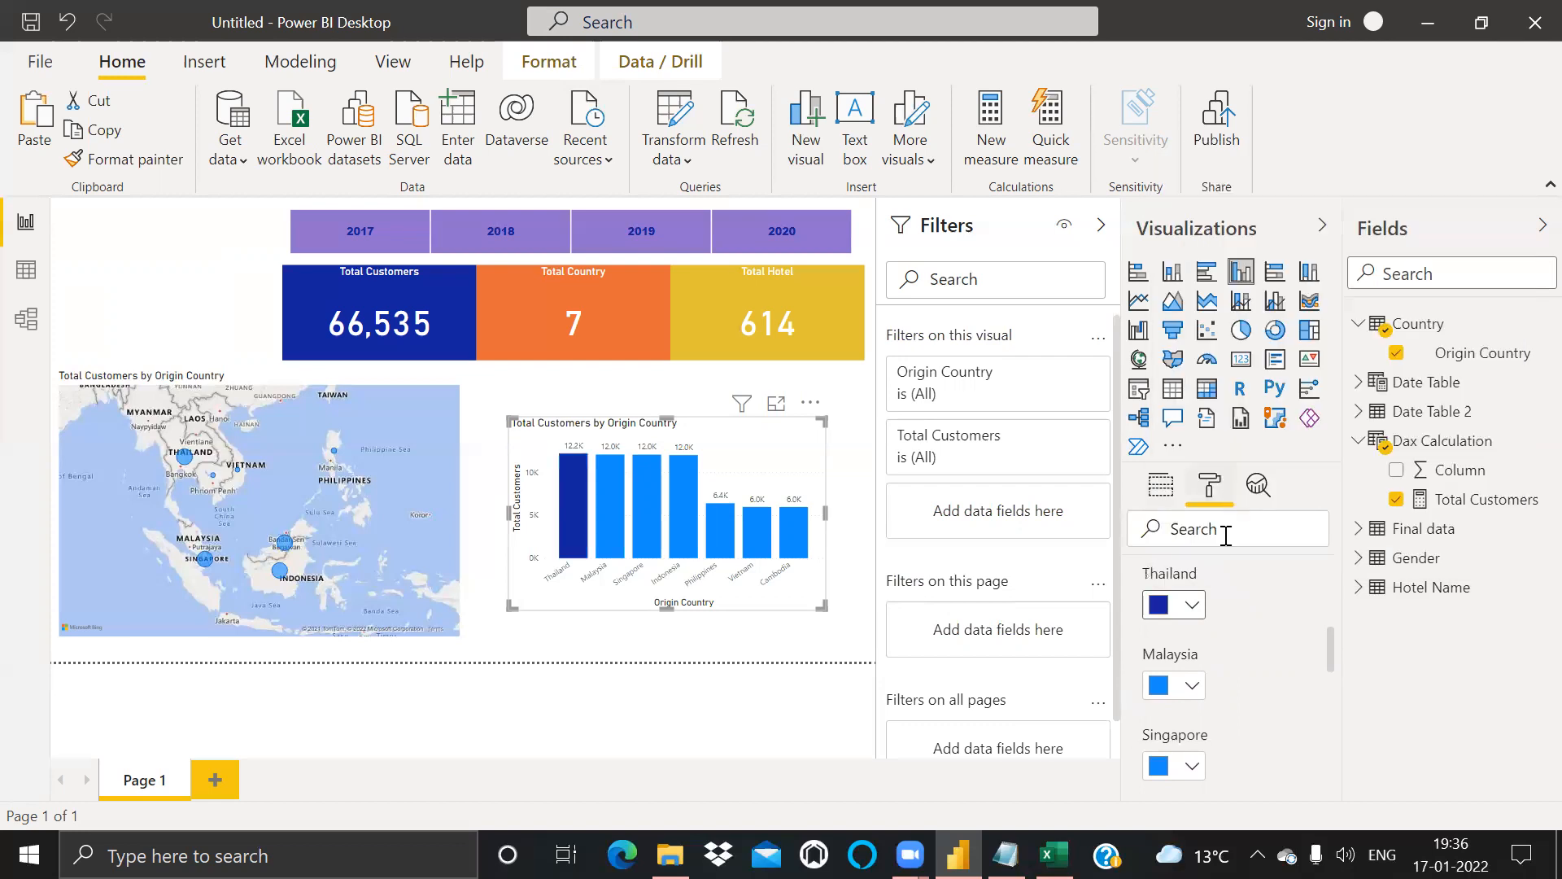
Step: Color the Malaysia column pink, Indonesia gold and Vietnam orange, and deselect the chart
left_click(1192, 686)
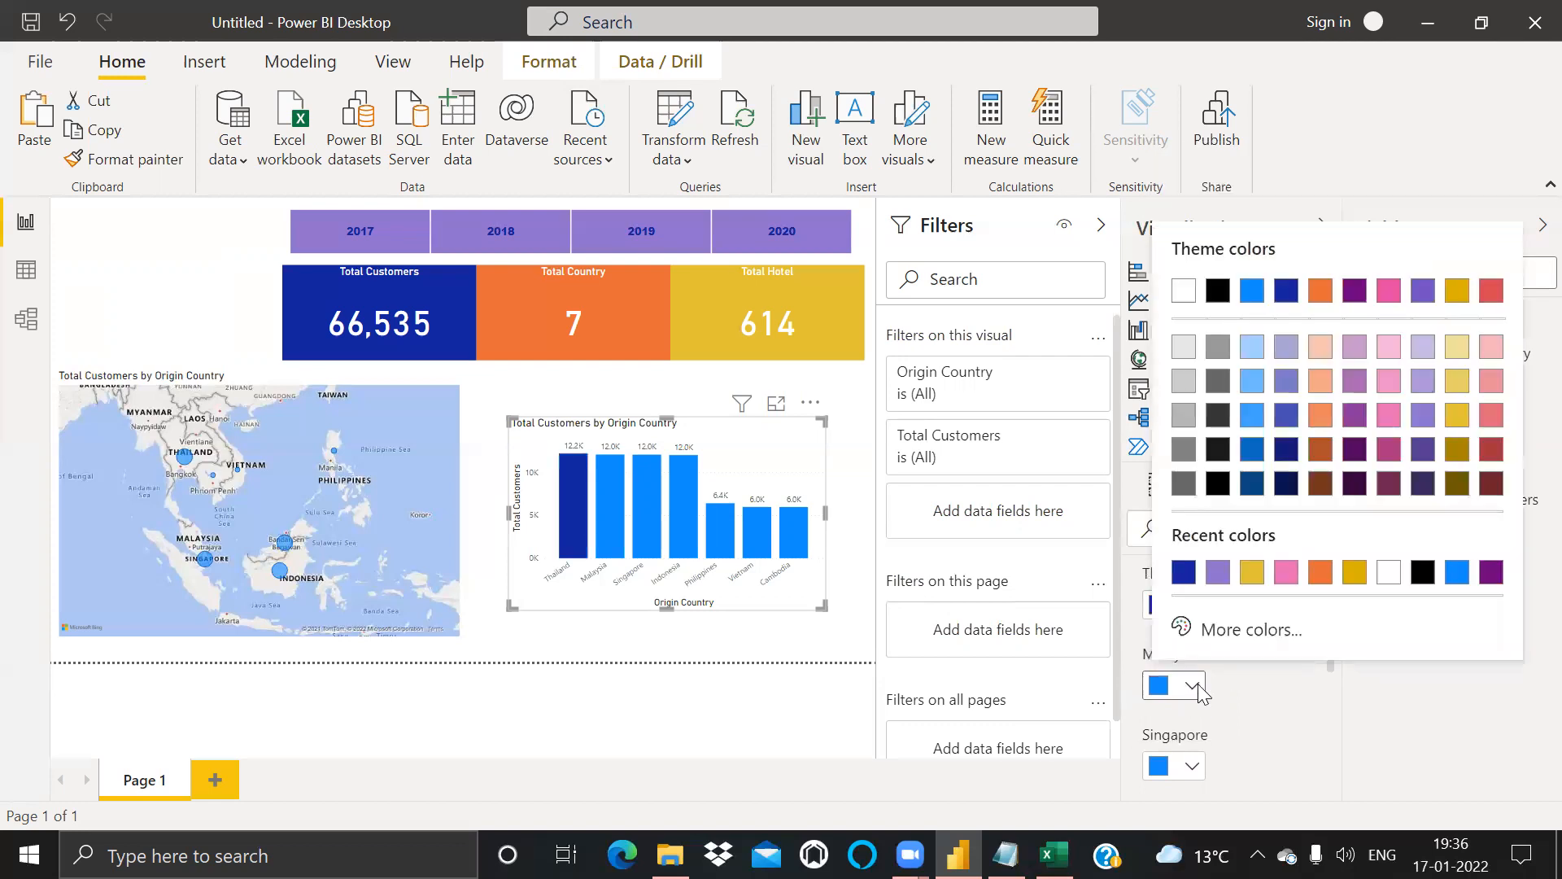
left_click(1287, 572)
scroll(1333, 654, "down", 2)
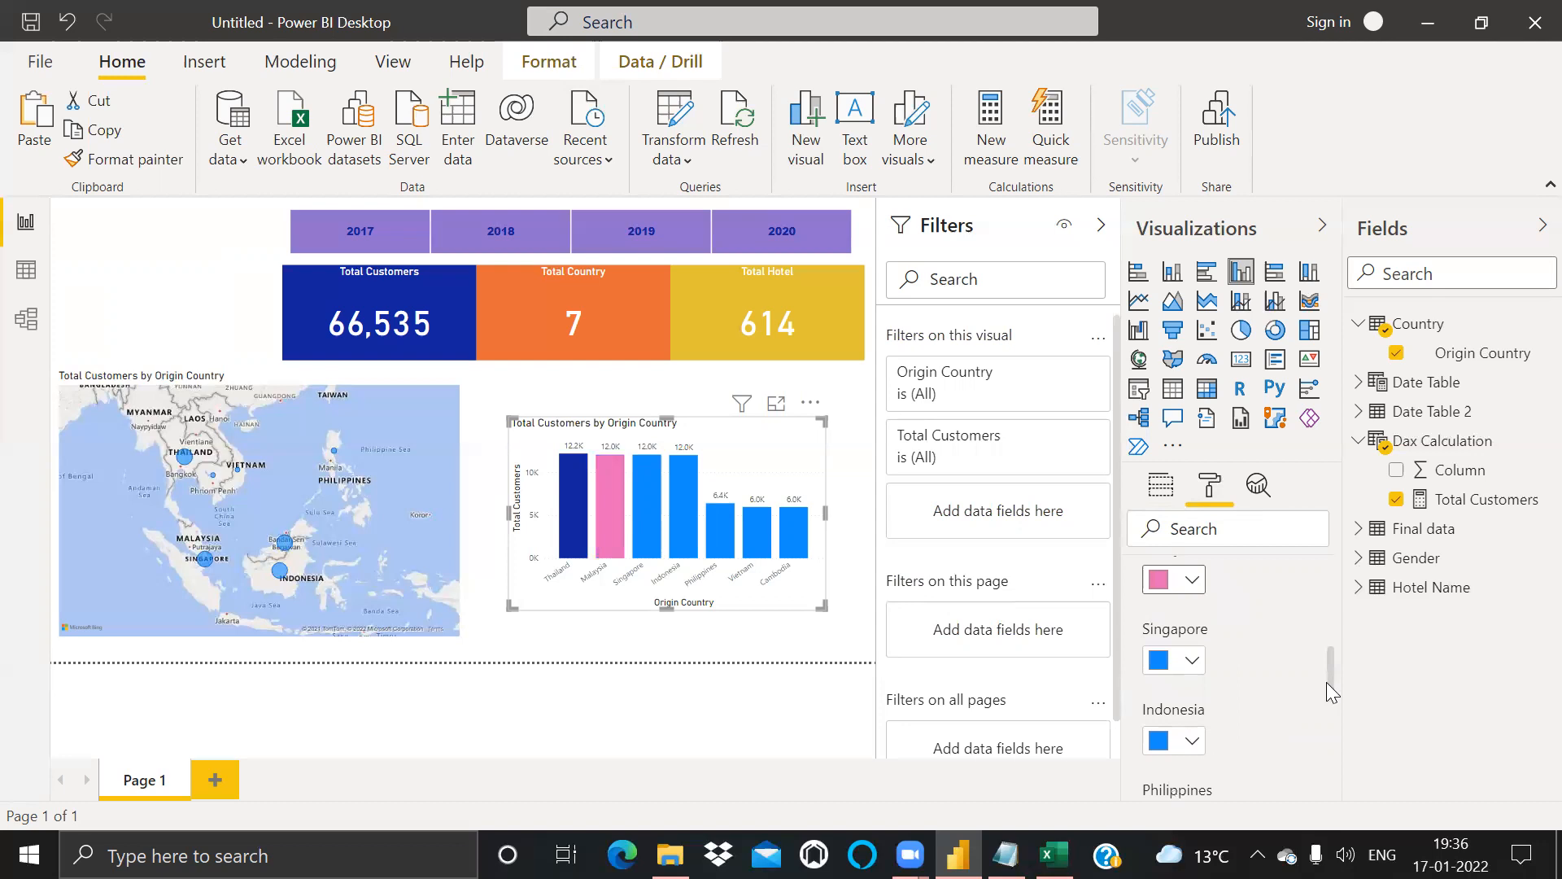
left_click(1192, 680)
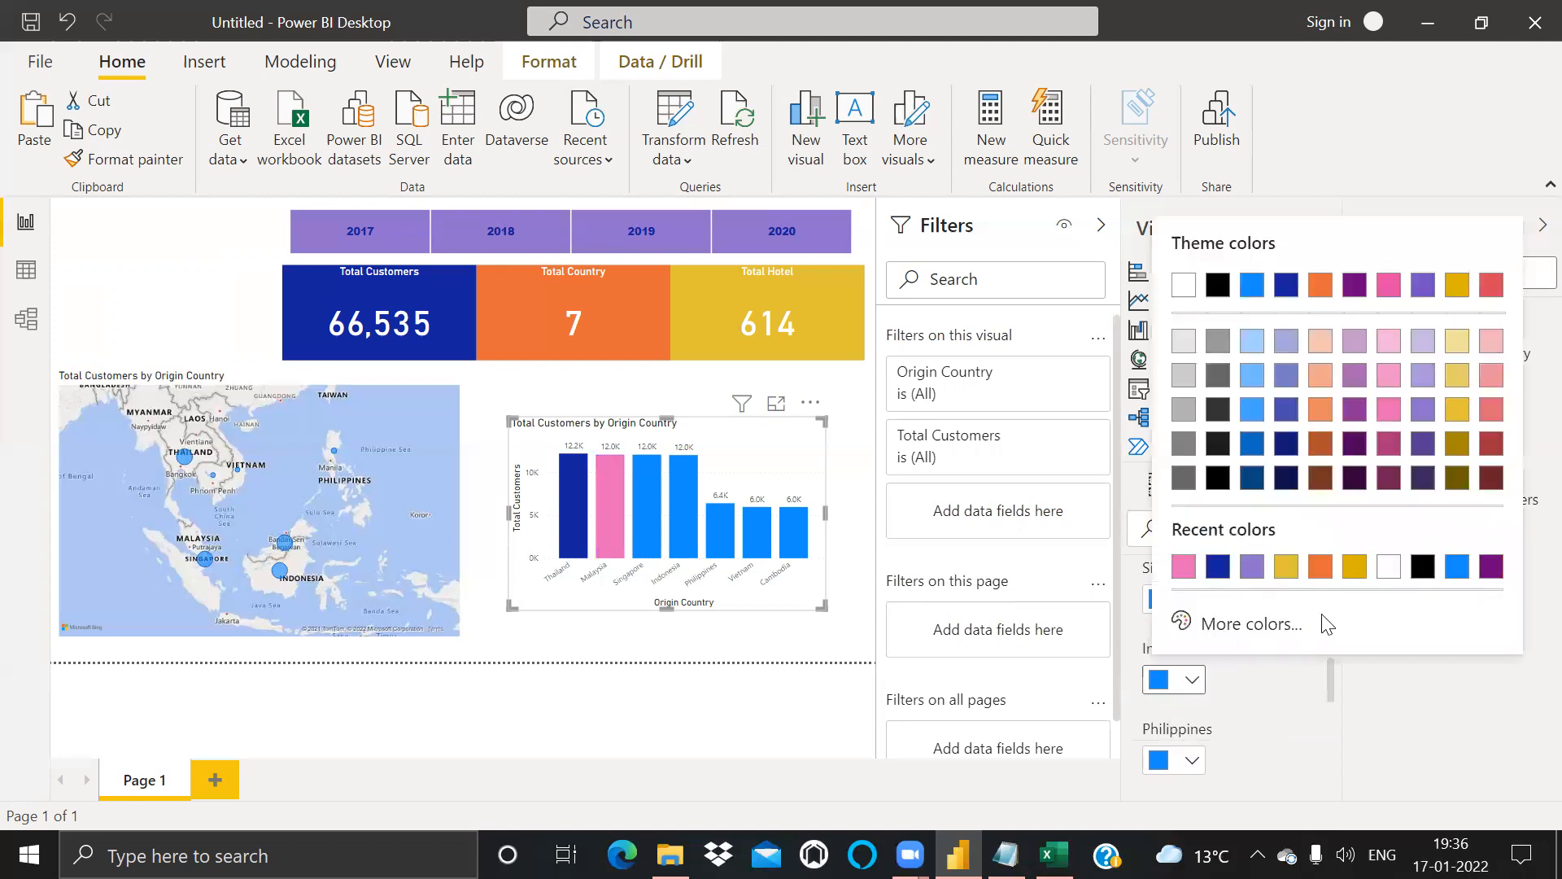
left_click(1355, 566)
scroll(1327, 675, "down", 2)
left_click(1193, 683)
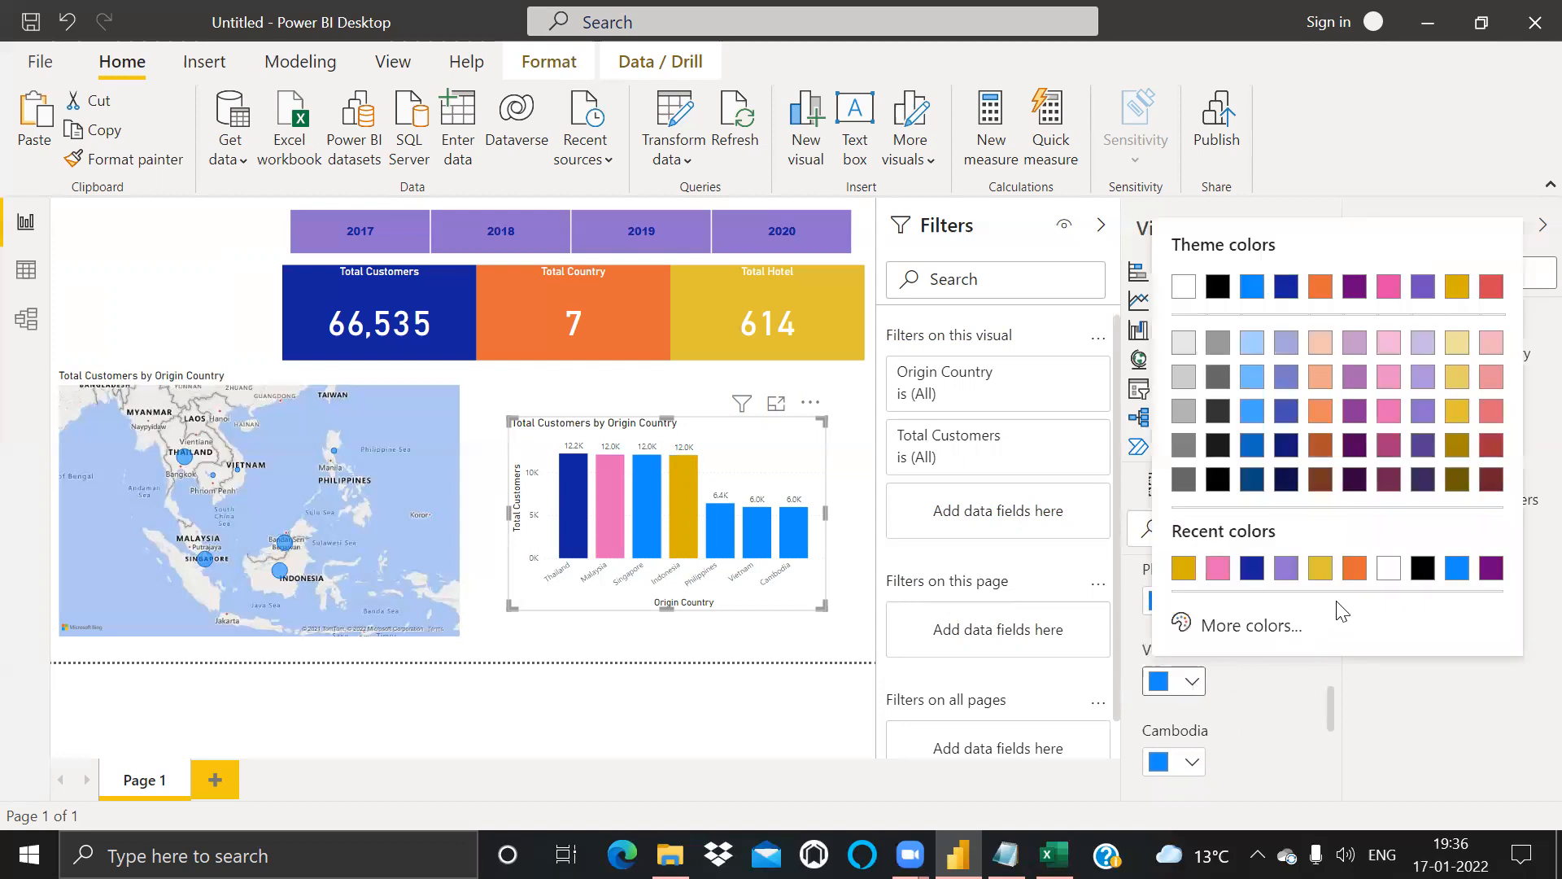
left_click(1355, 567)
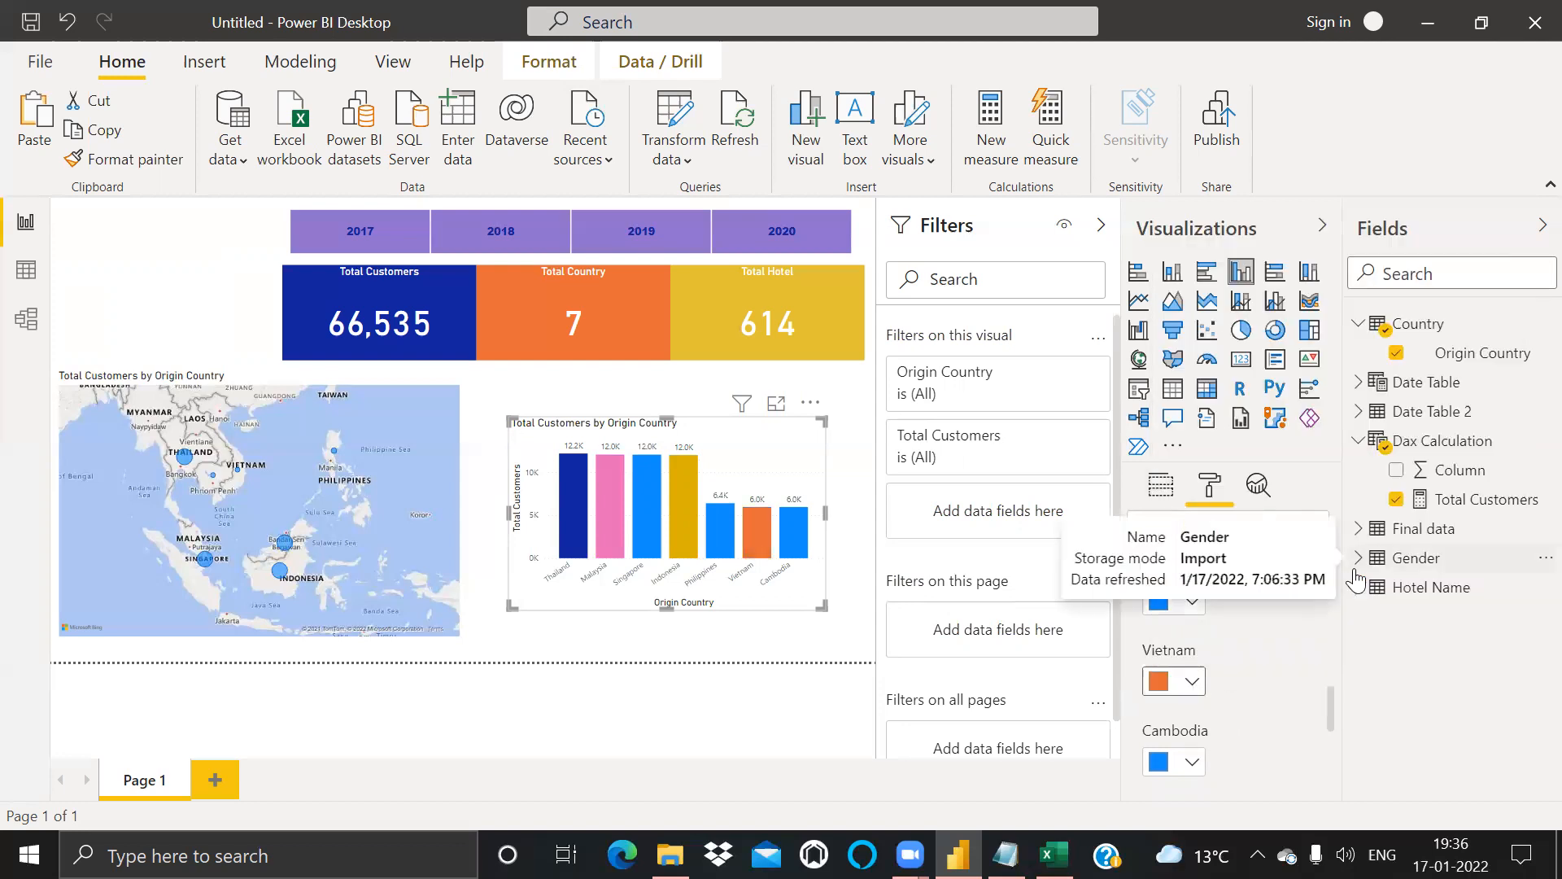
left_click(853, 655)
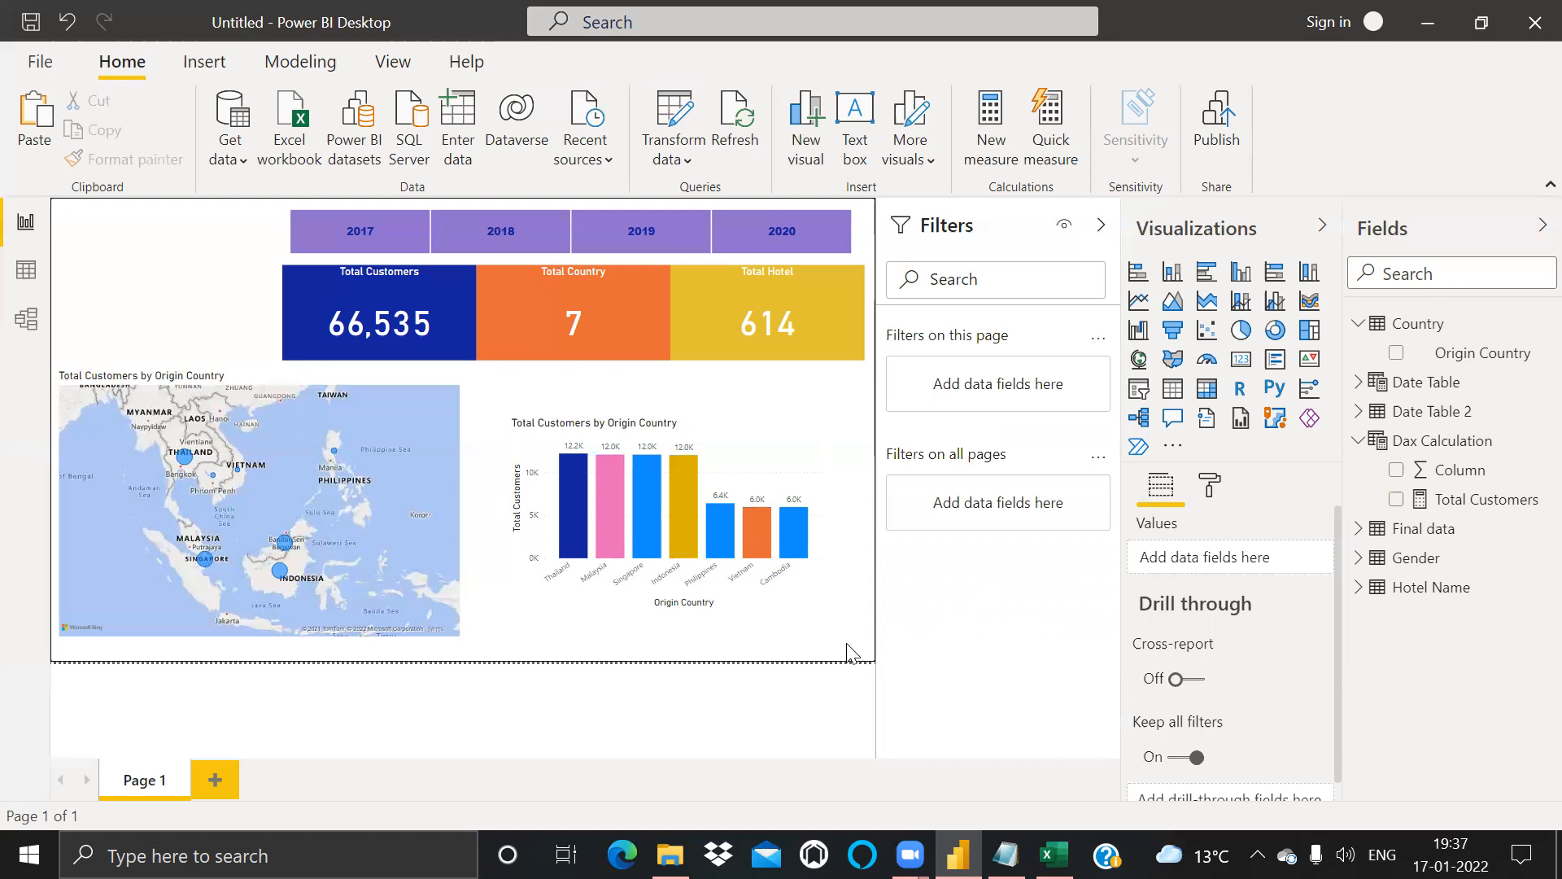
Step: Filter the column chart's Origin Country to the Top 2 items by Total Customers
left_click(811, 447)
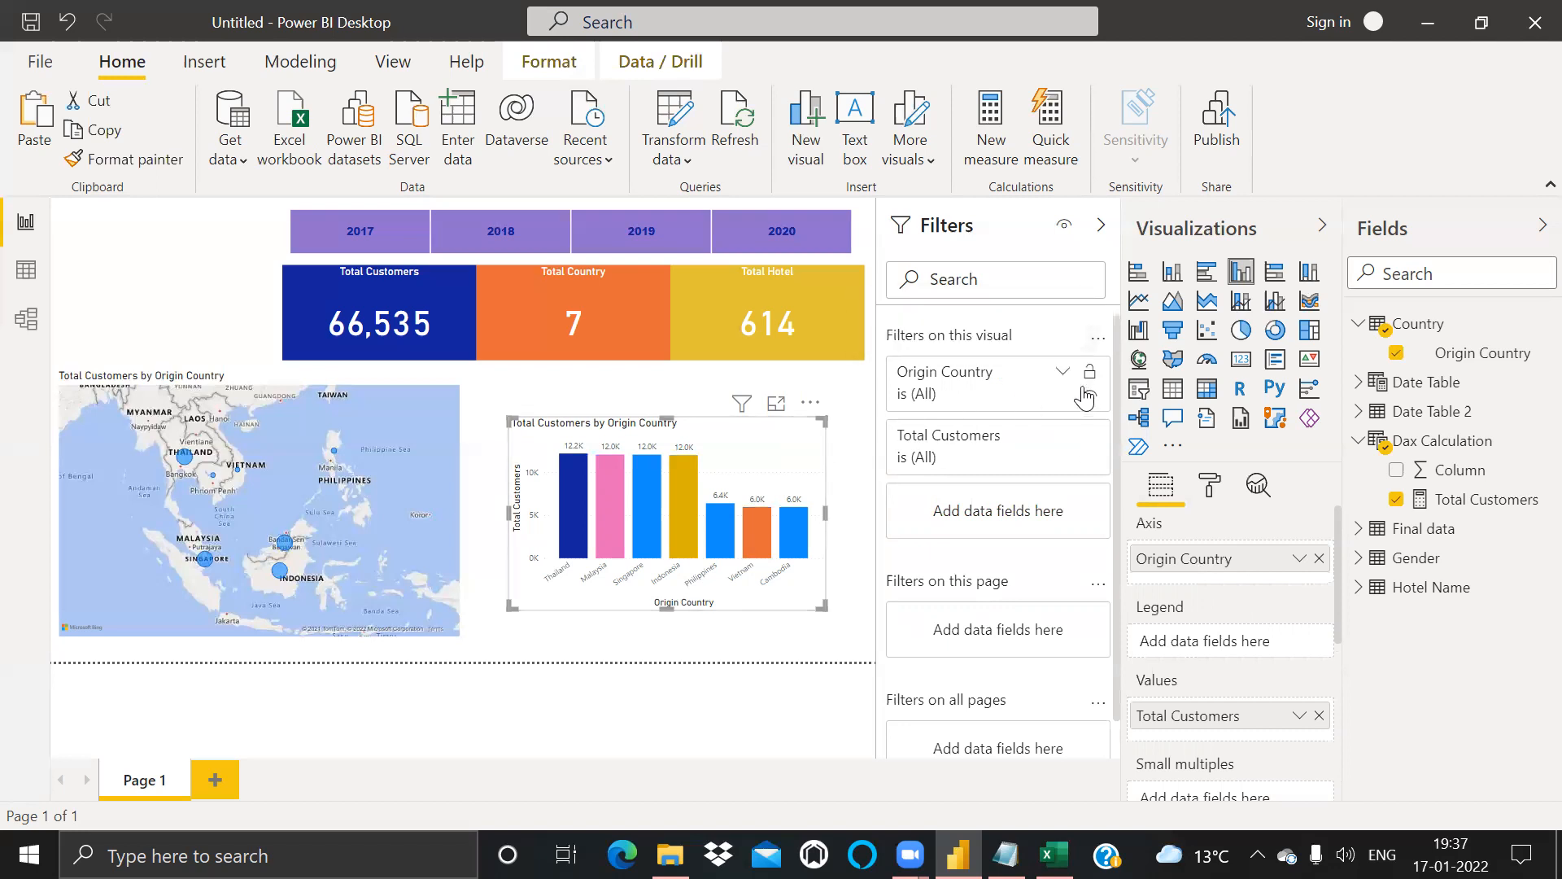
left_click(1063, 372)
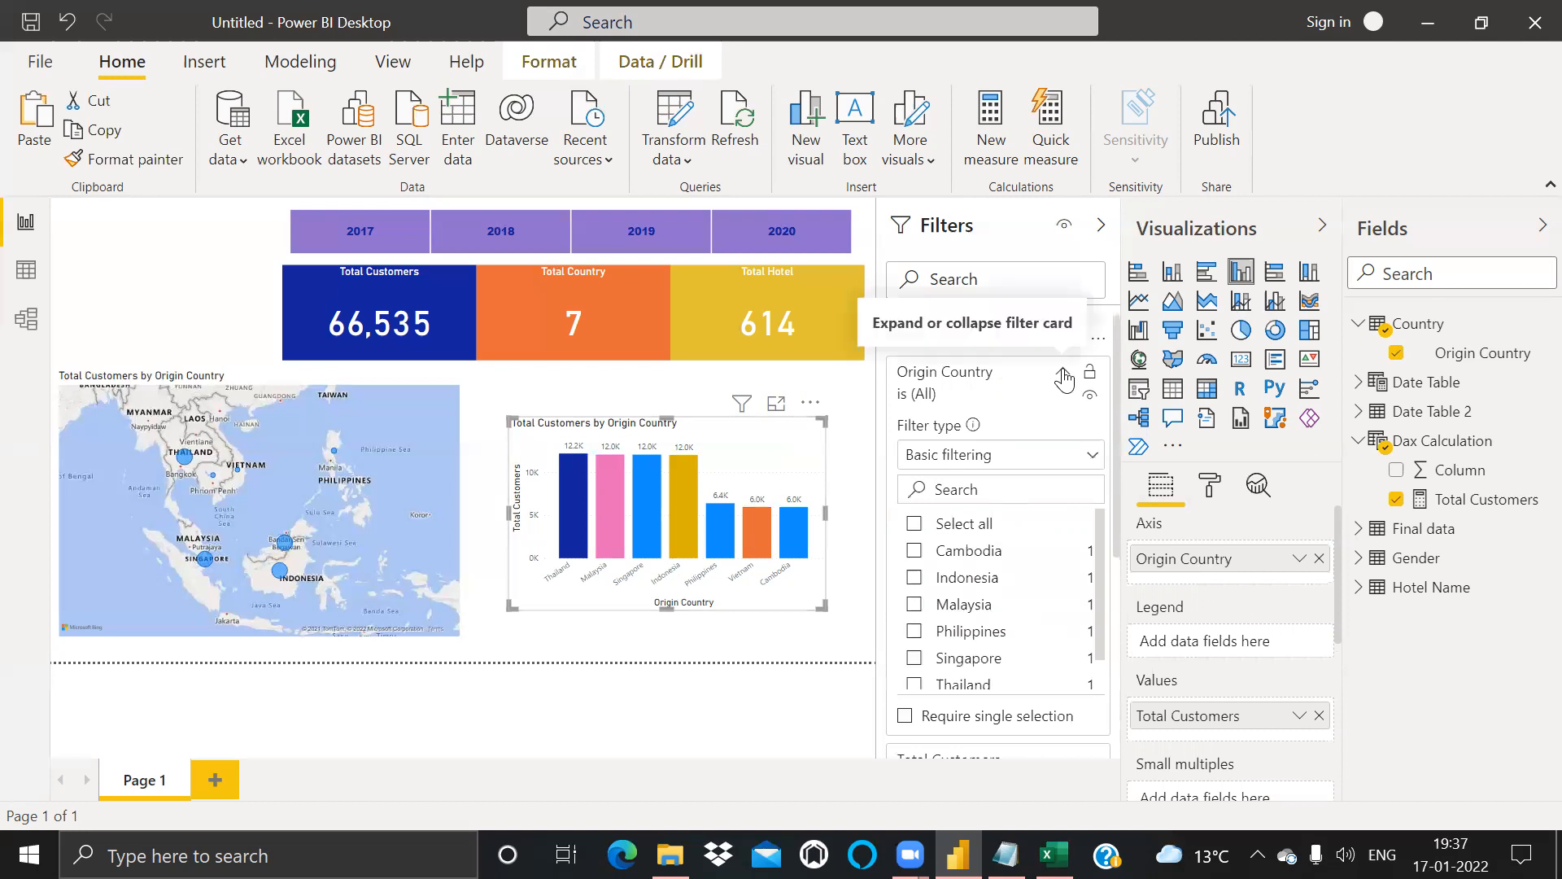
left_click(1092, 458)
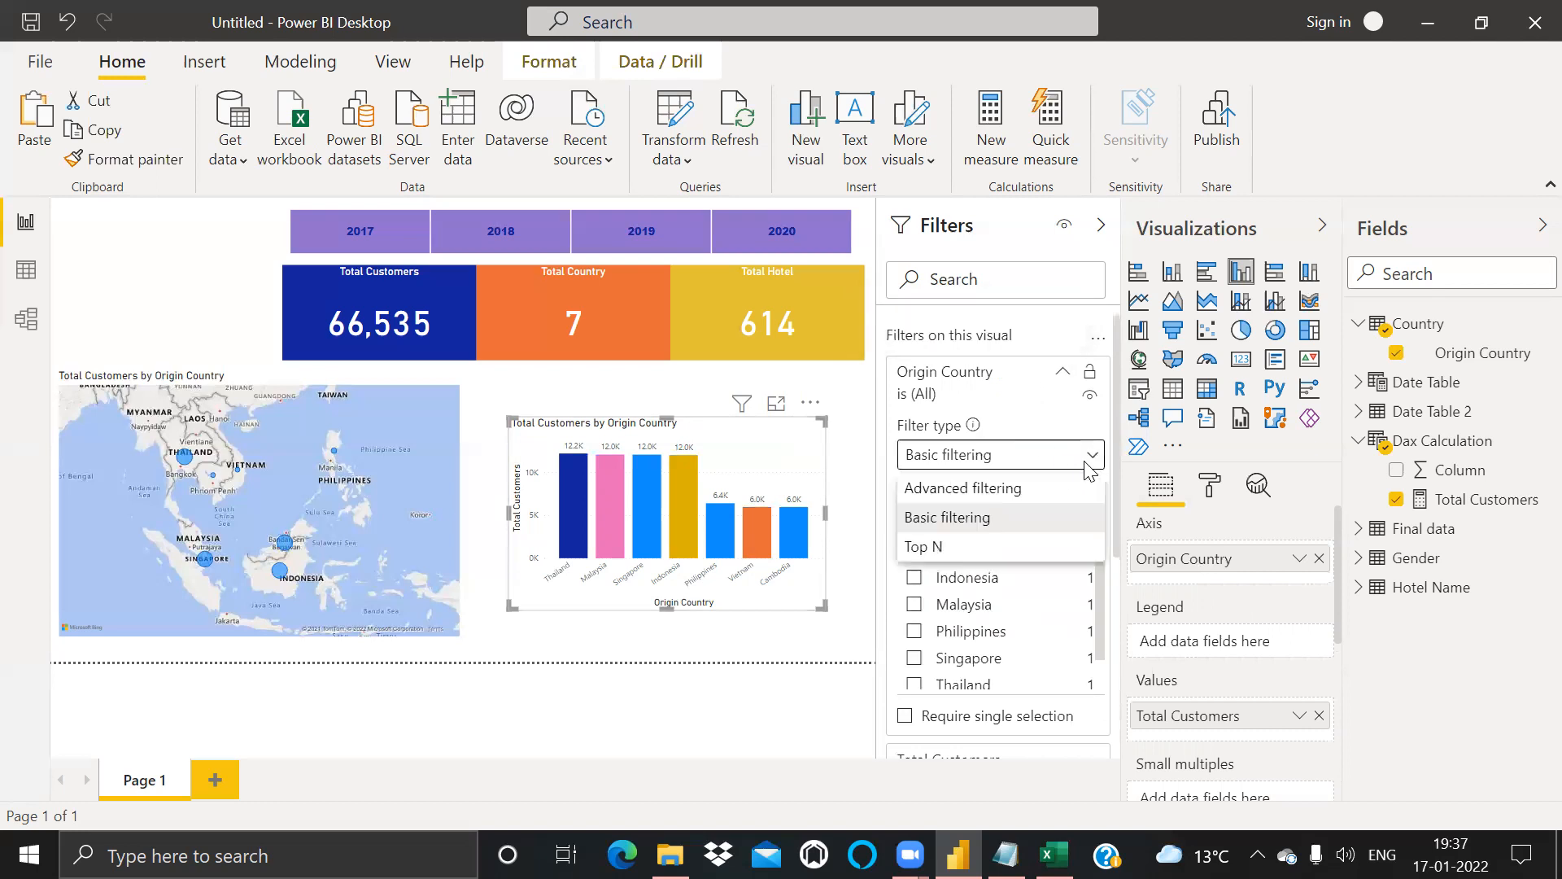
left_click(963, 547)
left_click(1031, 518)
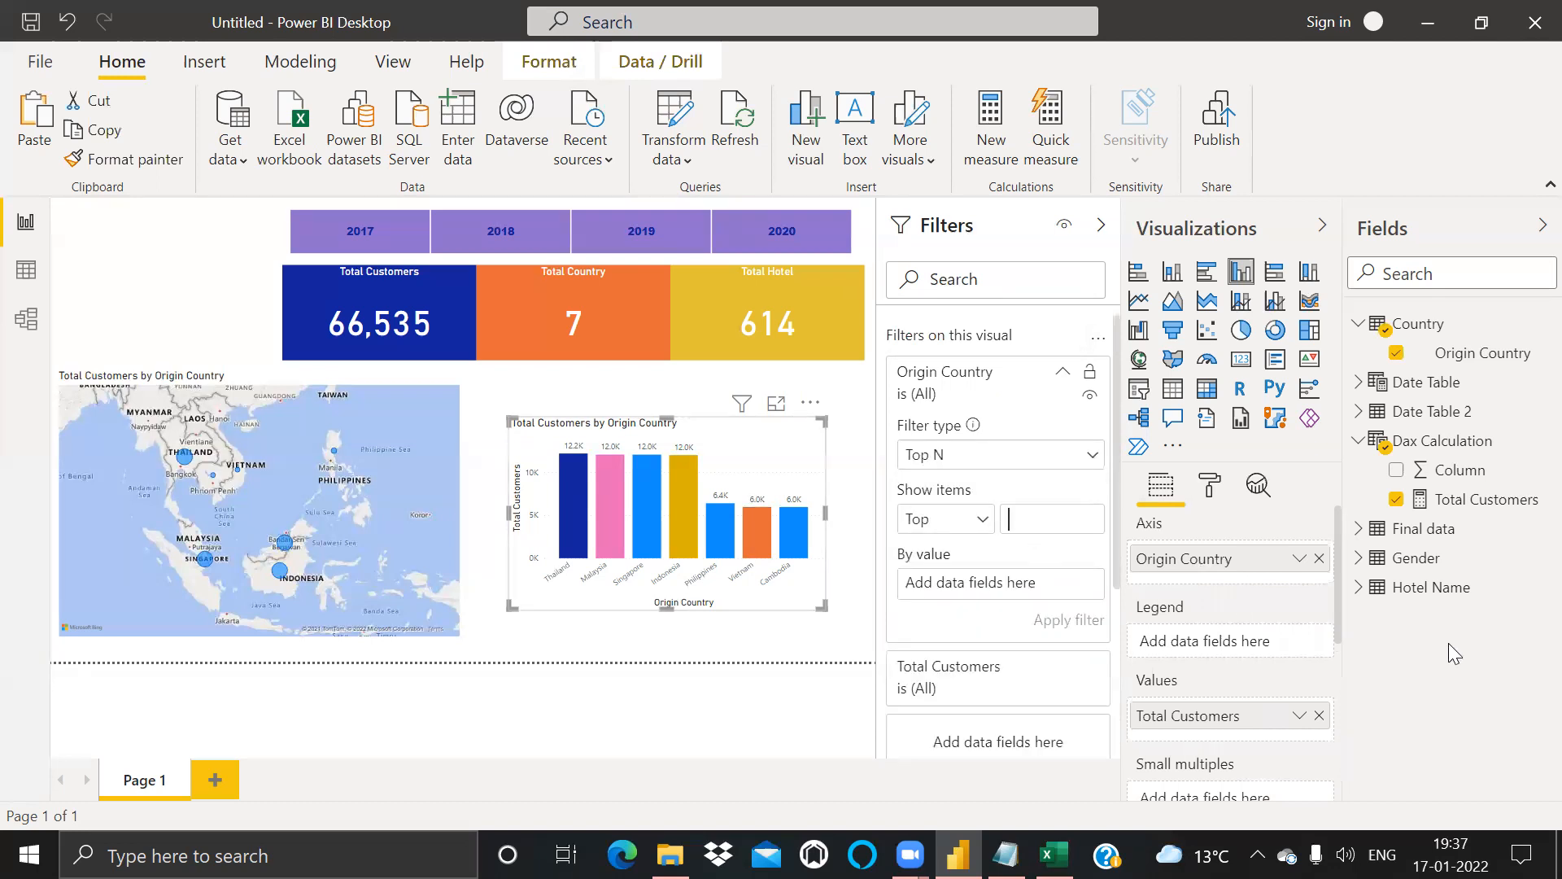
type("2")
left_click_drag(1410, 506, 938, 579)
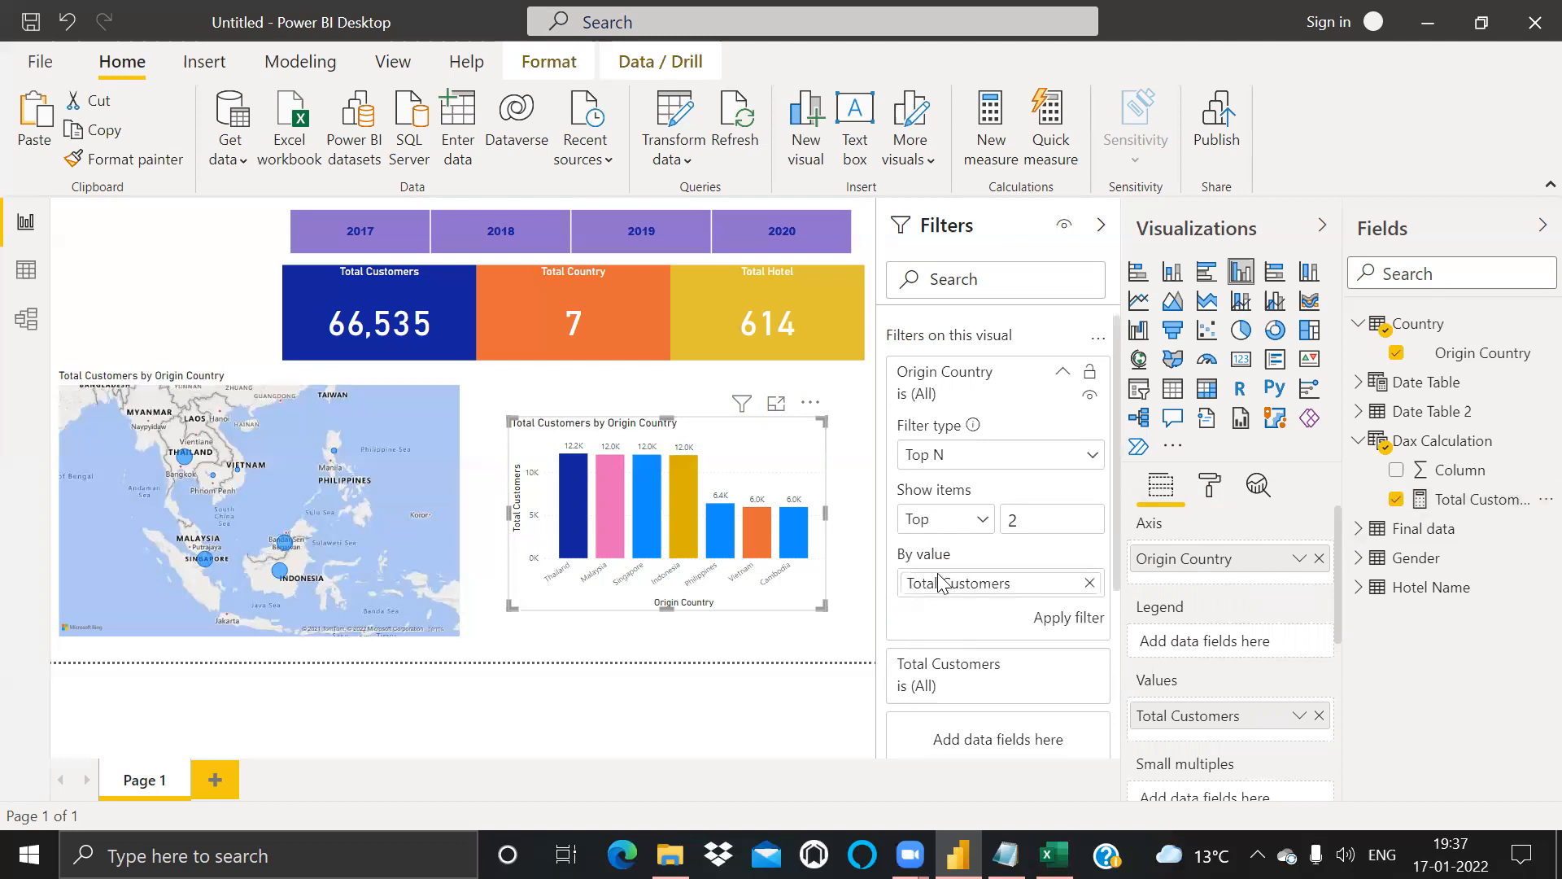
left_click(1062, 620)
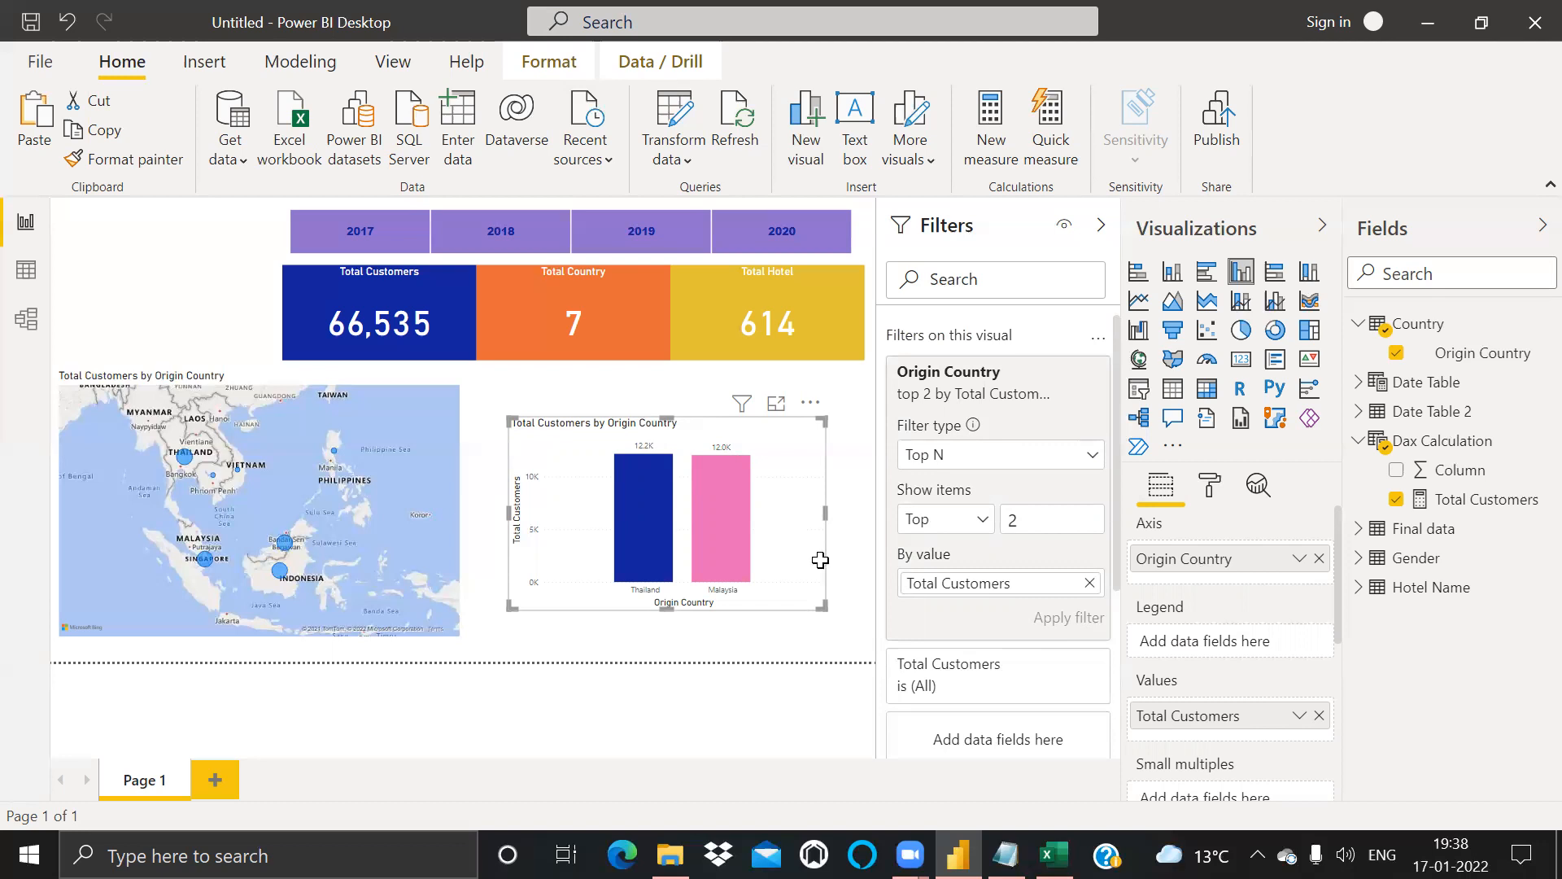
Step: Switch to the Excel requirements sheet and review the customer profile section on gender, location and age groups
key("alt+Tab")
key("Down")
key("Down")
key("Down")
key("Down")
key("Down")
key("Down")
key("Down")
key("Down")
key("Down")
key("Down")
key("Down")
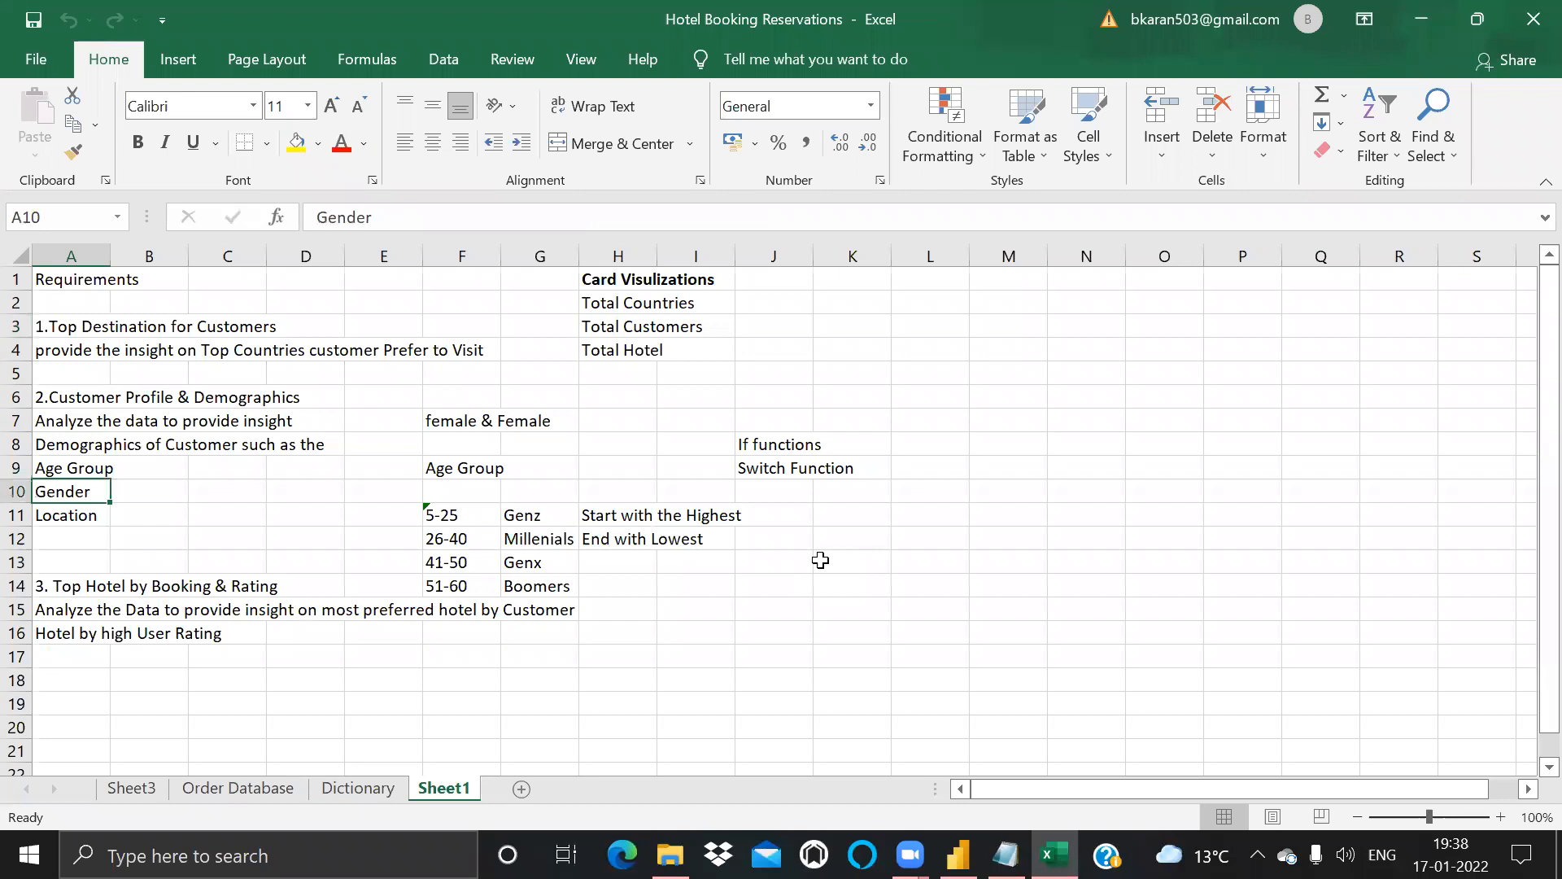
key("Right")
key("Right")
key("Right")
key("Right")
key("Right")
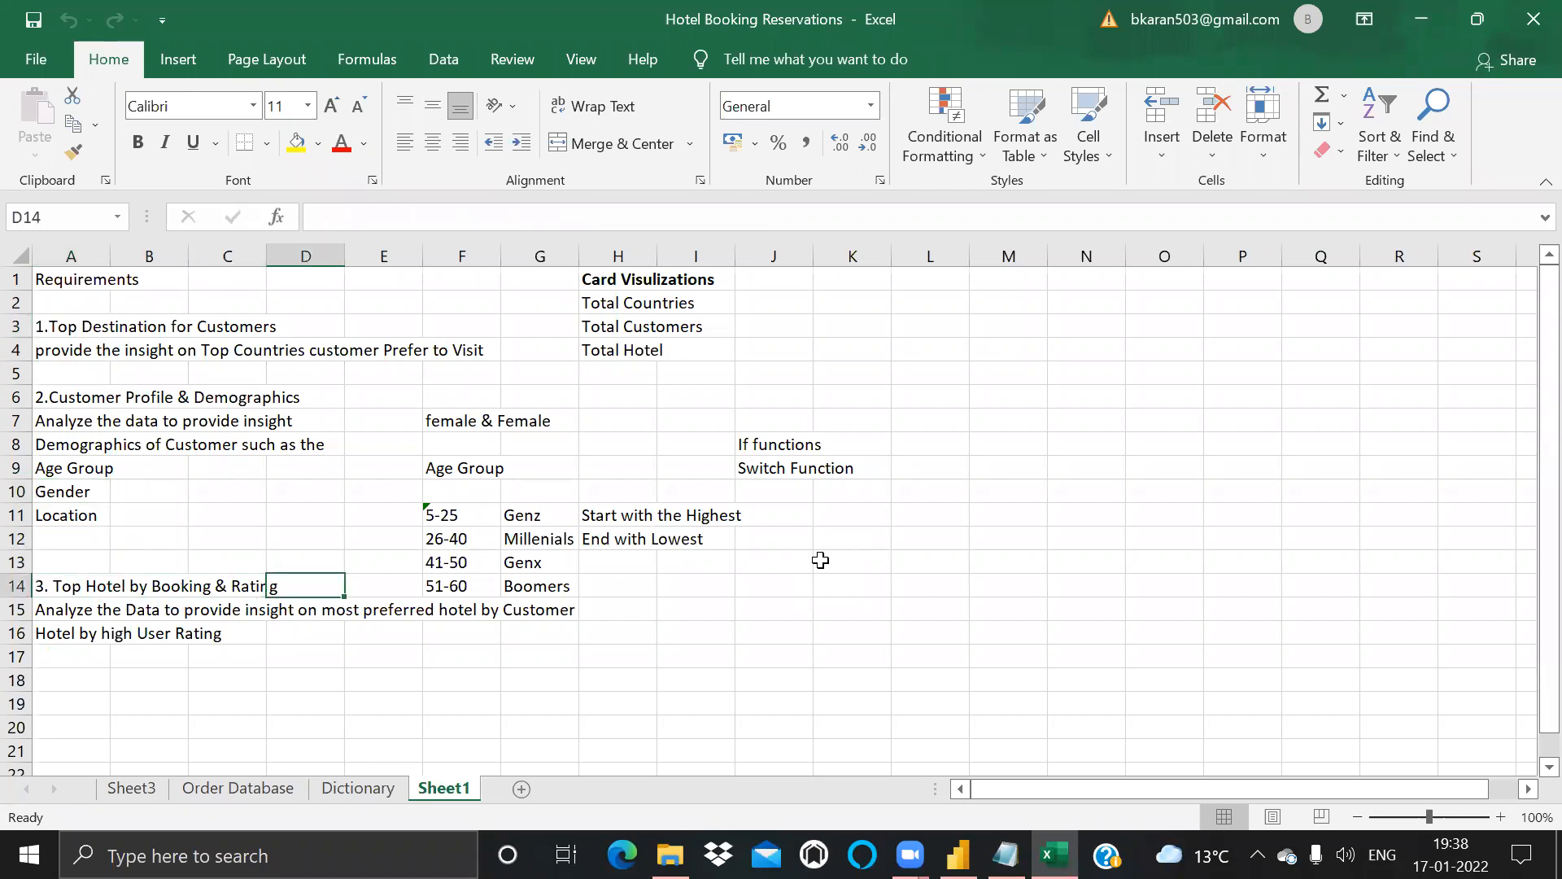
key("Up")
key("Right")
key("Up")
key("Up")
key("Left")
key("Up")
key("Up")
key("Up")
key("Up")
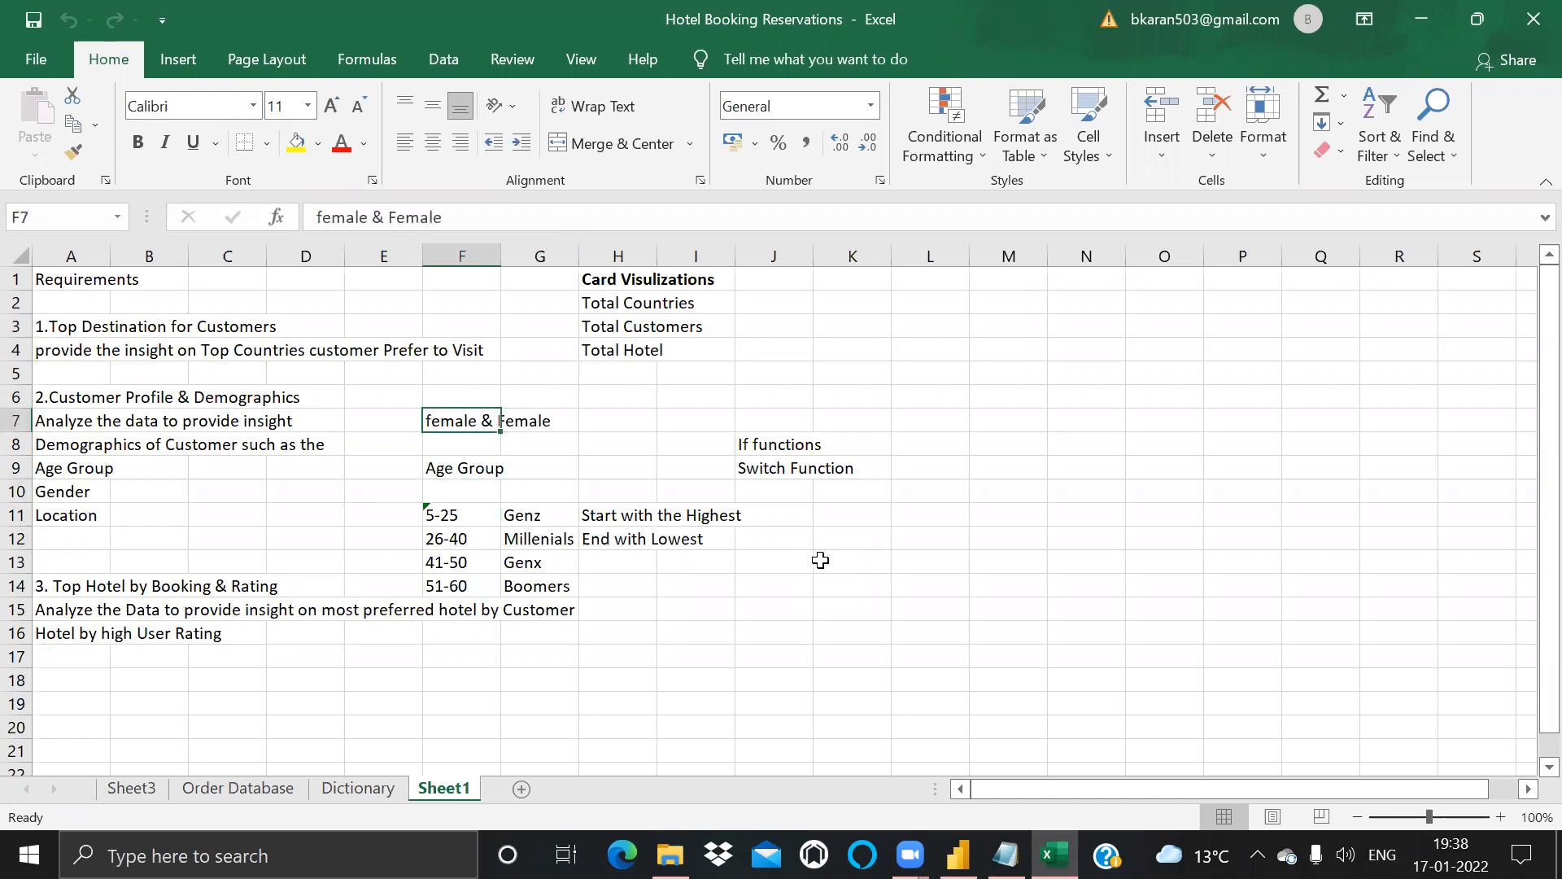
Step: Switch back to Power BI, move the column chart up closer to the cards, and collapse the Dax Calculation and Country tables
key("alt+Tab")
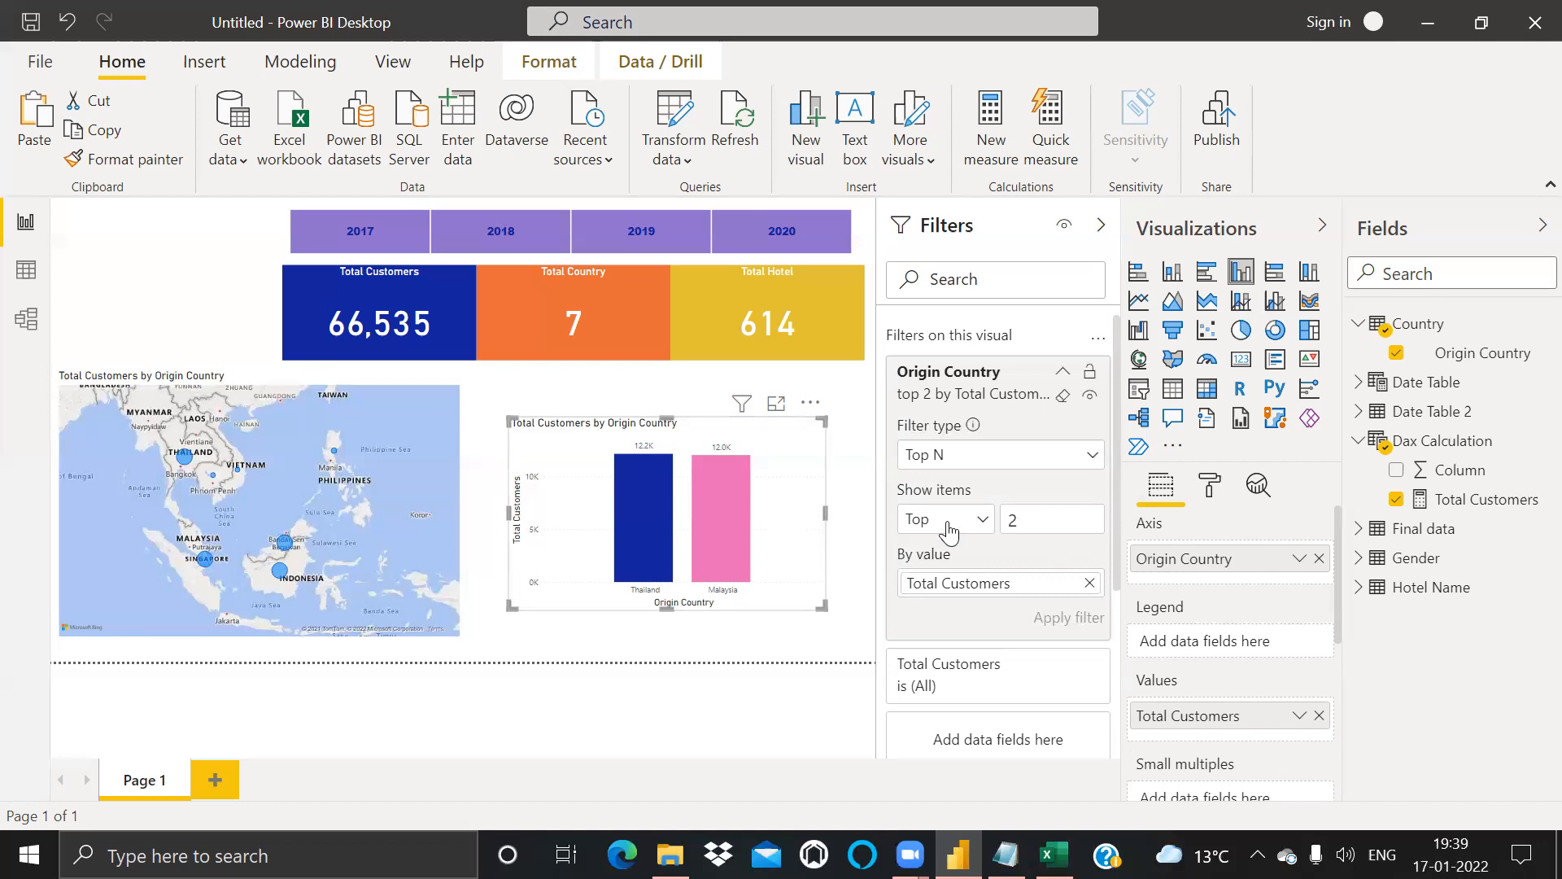
left_click_drag(810, 460, 787, 426)
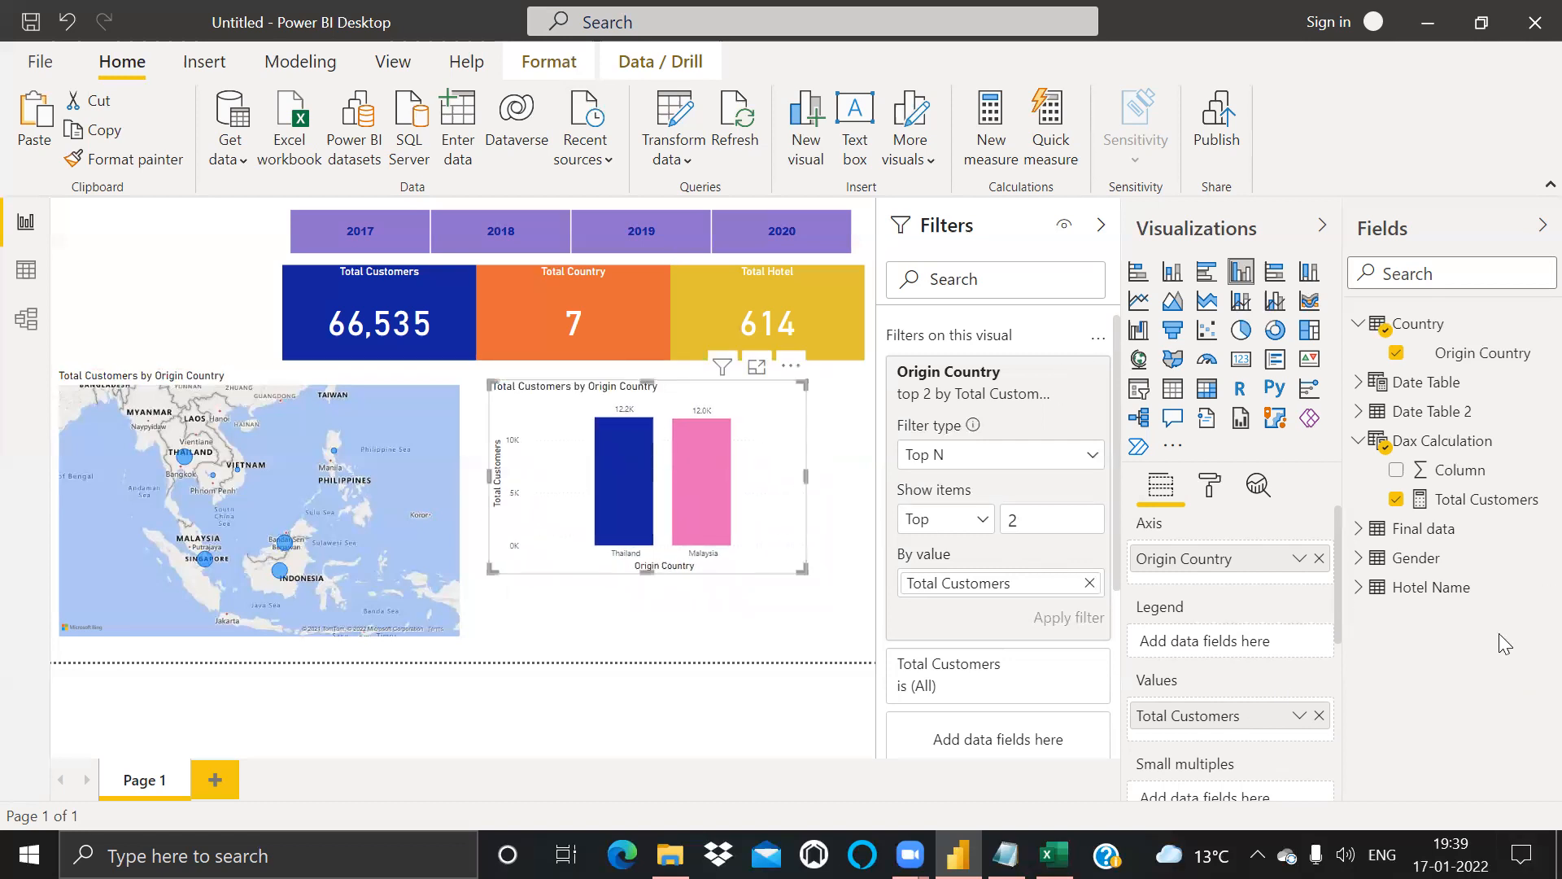
left_click(1357, 441)
left_click(1359, 323)
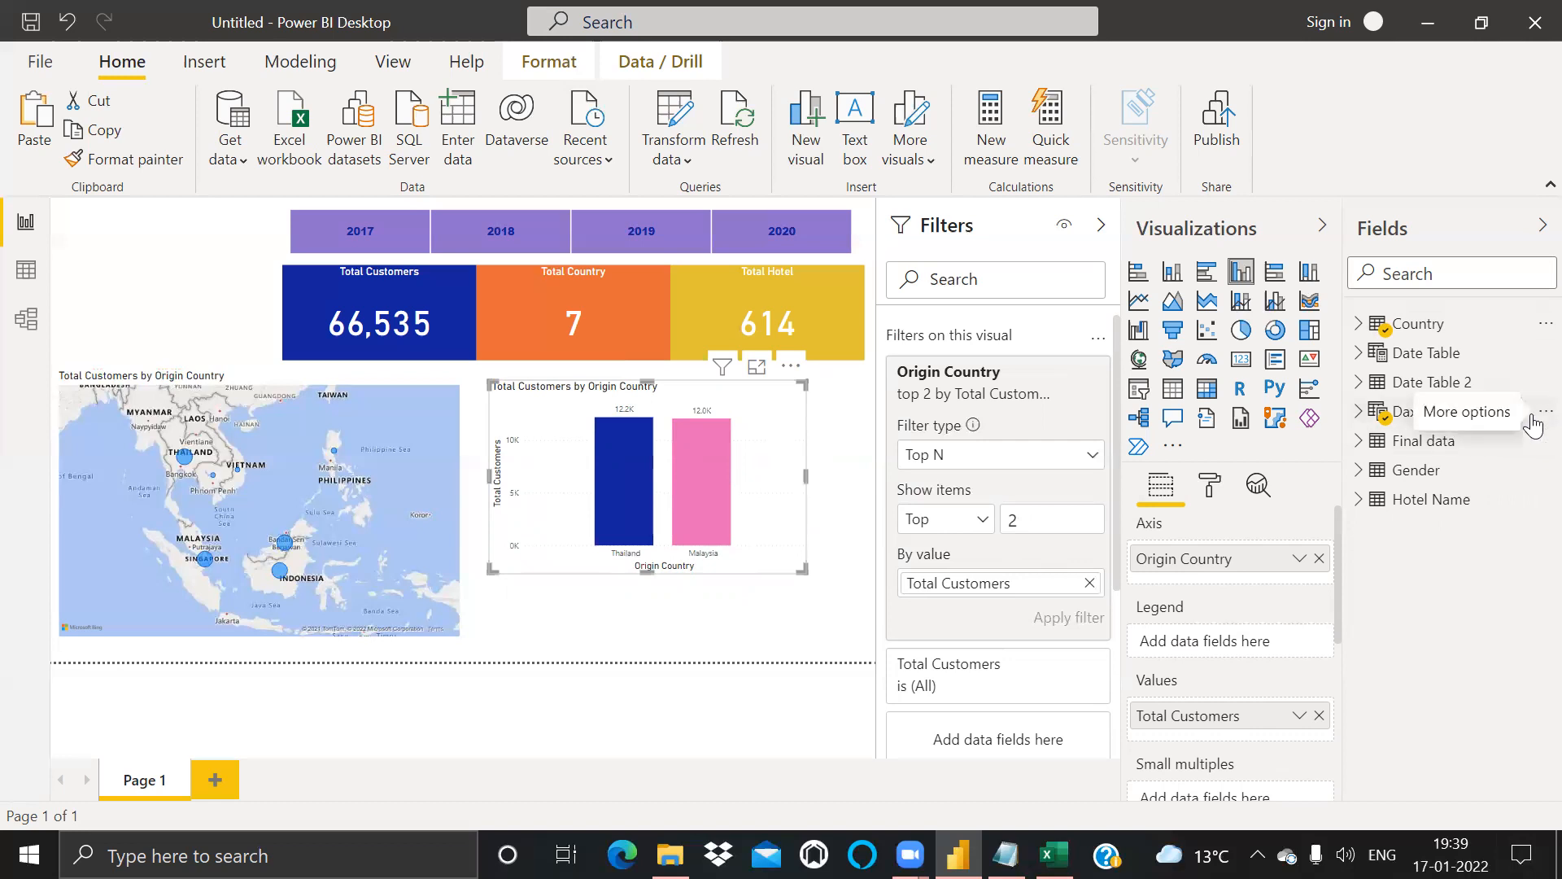
Step: Start a new measure named Male staff in the Dax Calculation table, using CALCULATE on 'Dax Calculation'[Total Customers]
key("alt+Tab")
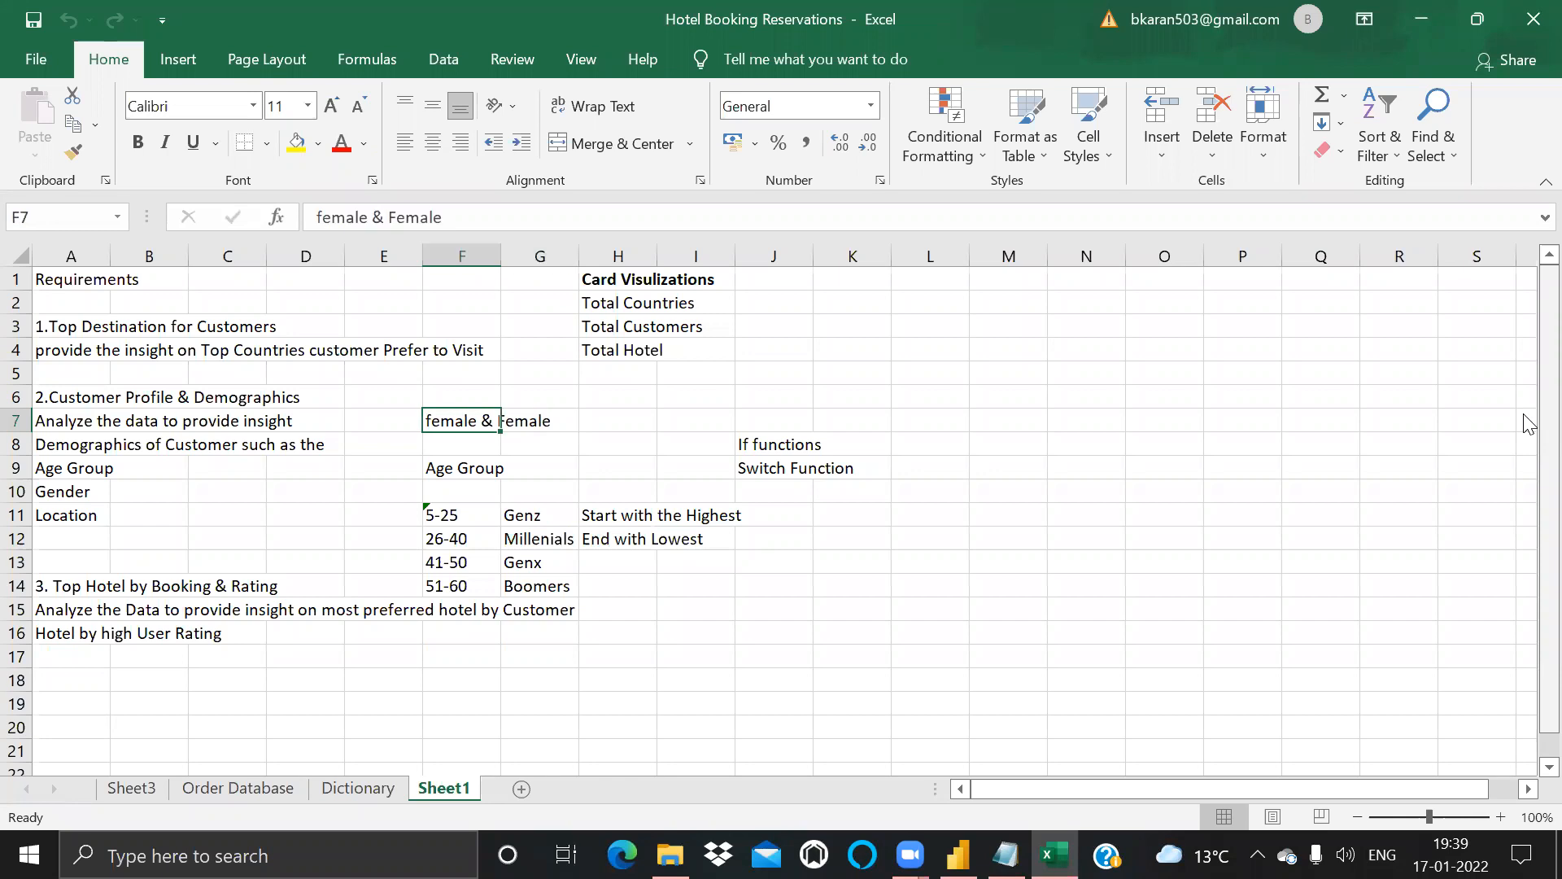
key("alt+Tab")
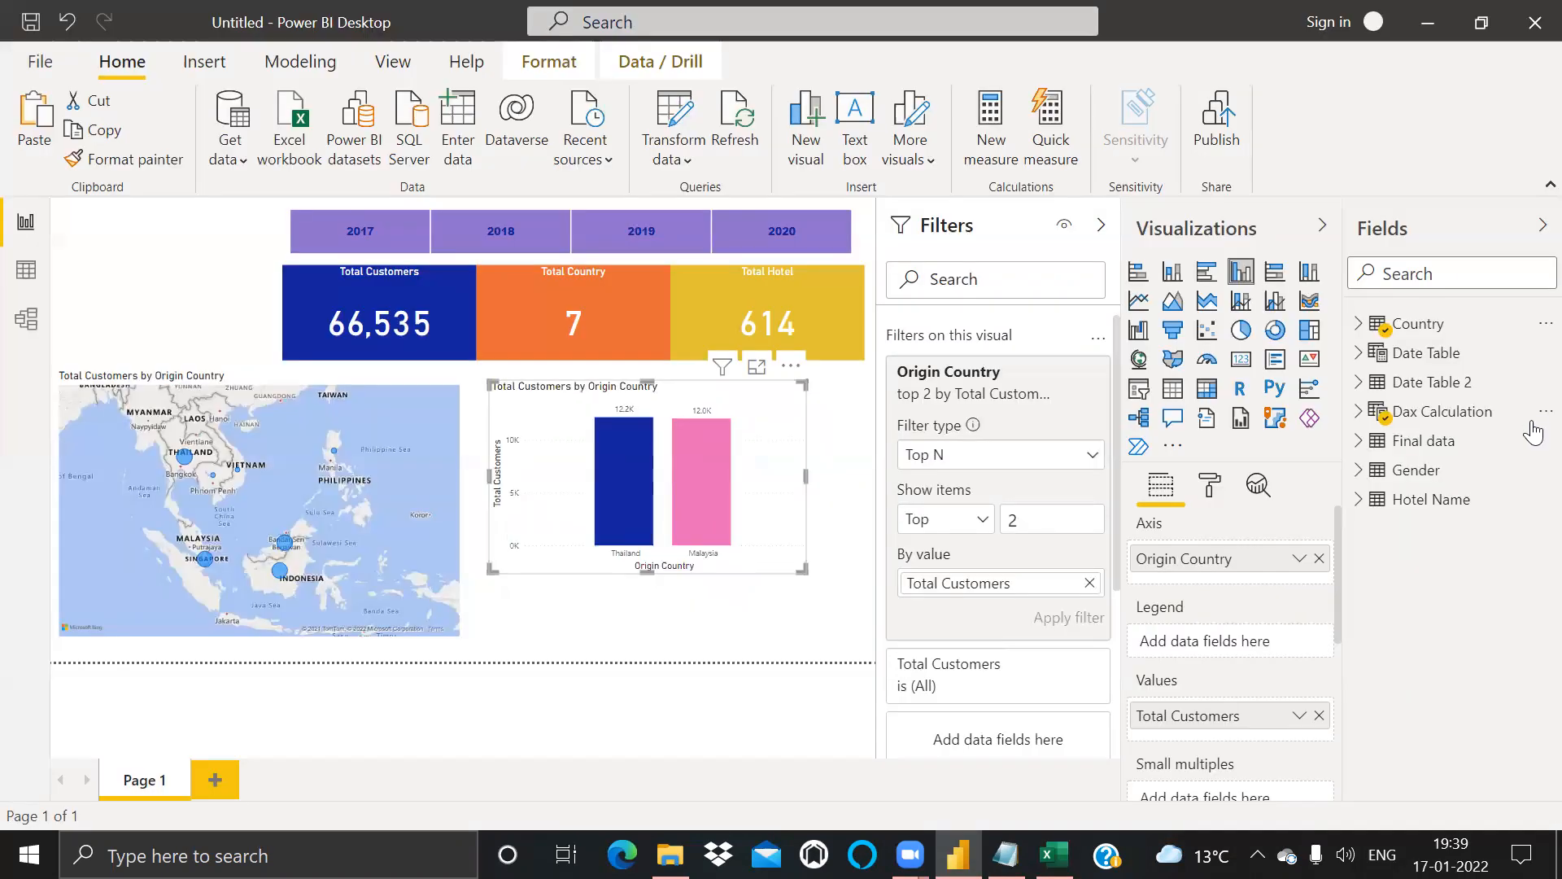
right_click(1474, 414)
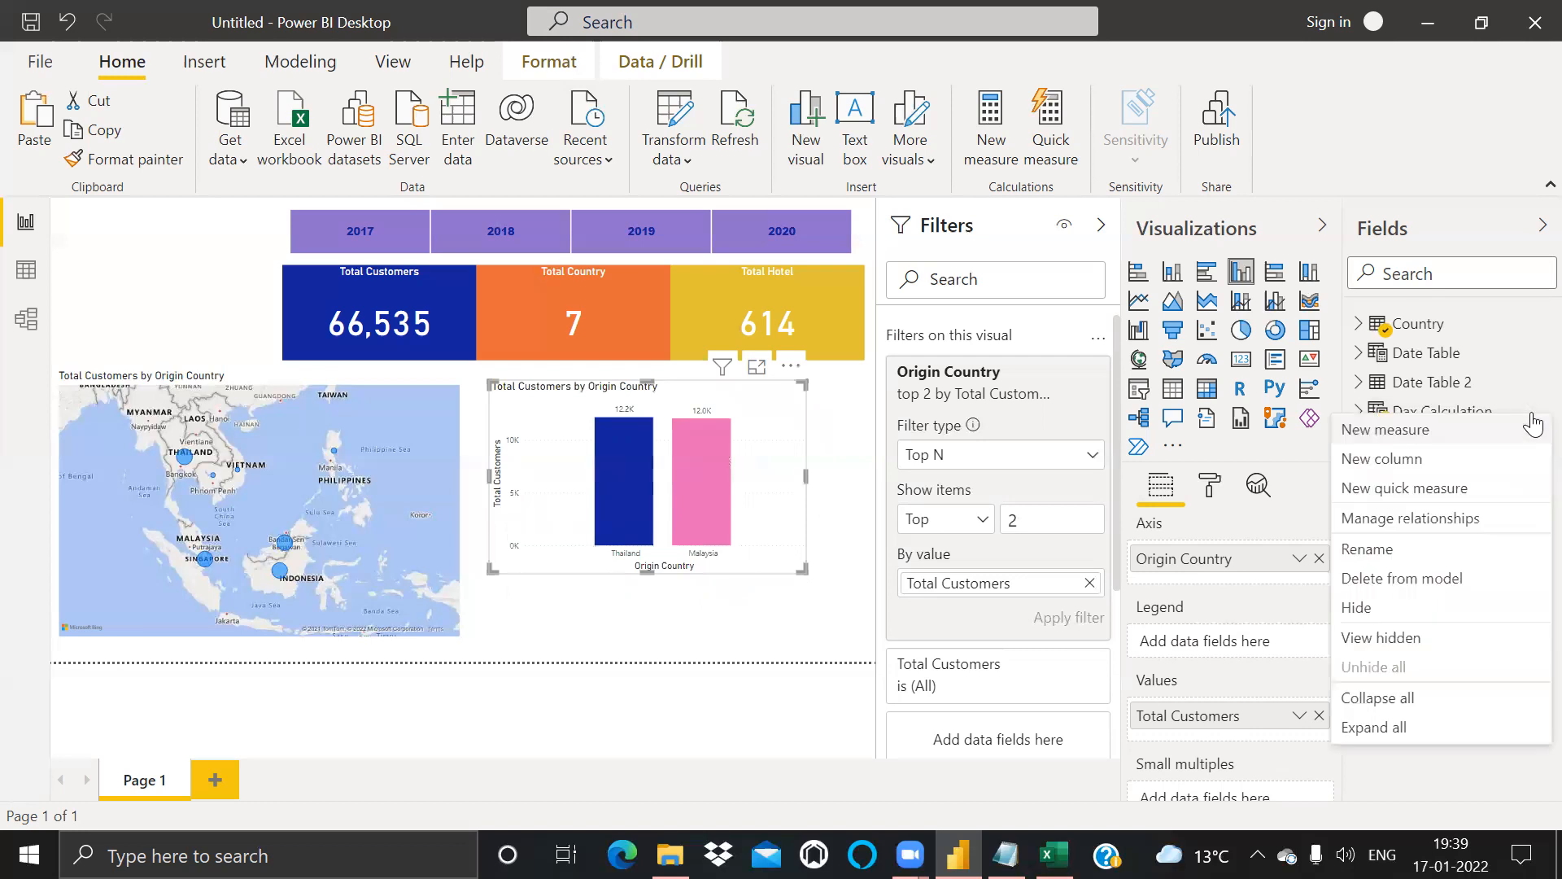
left_click(1437, 422)
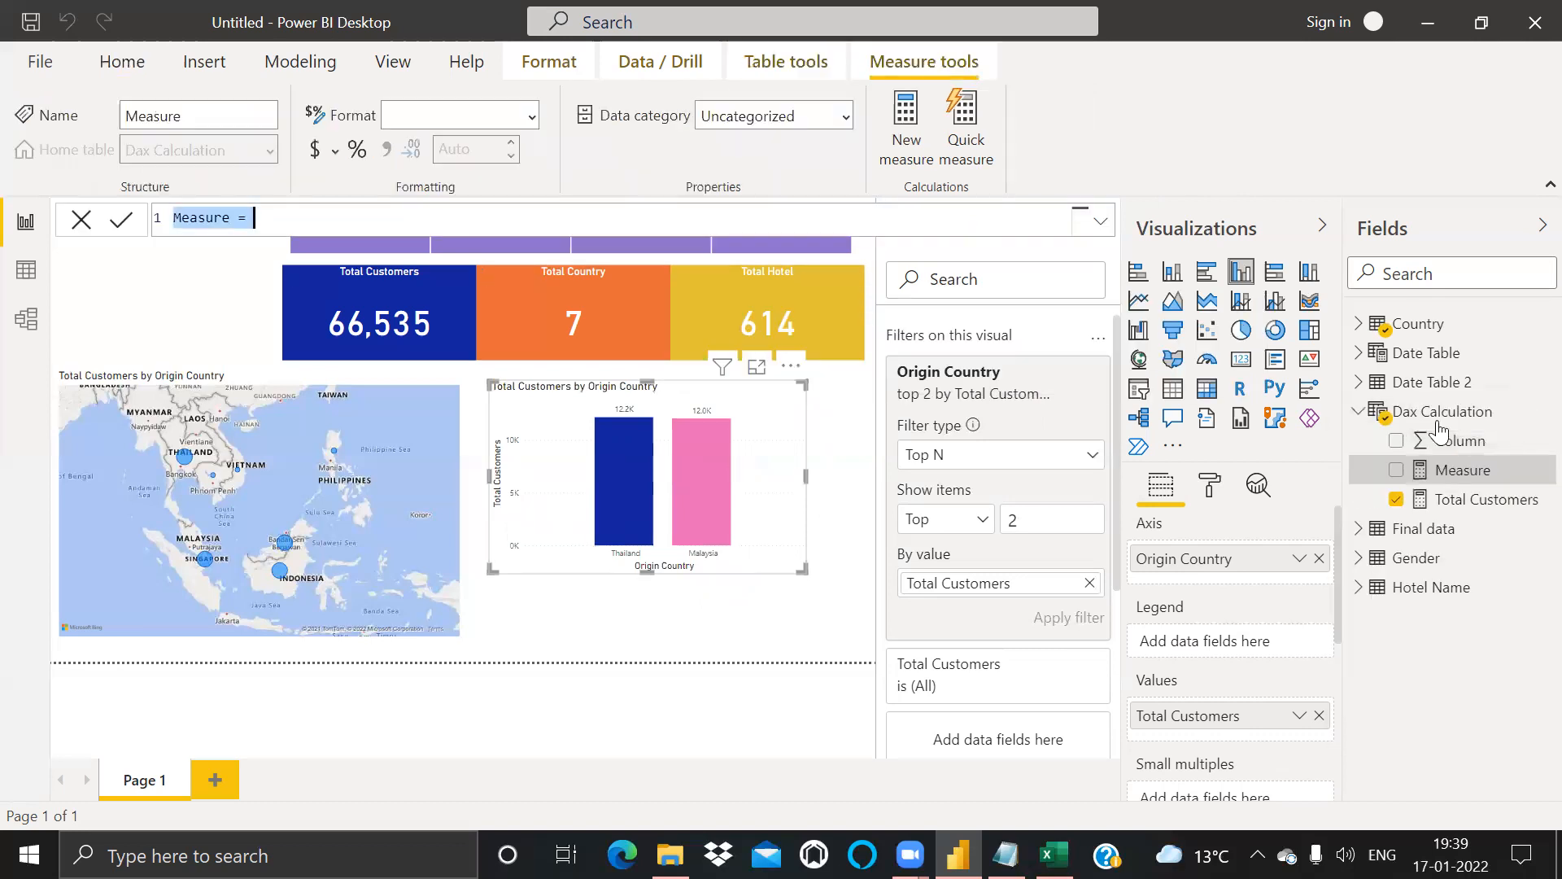
type("M")
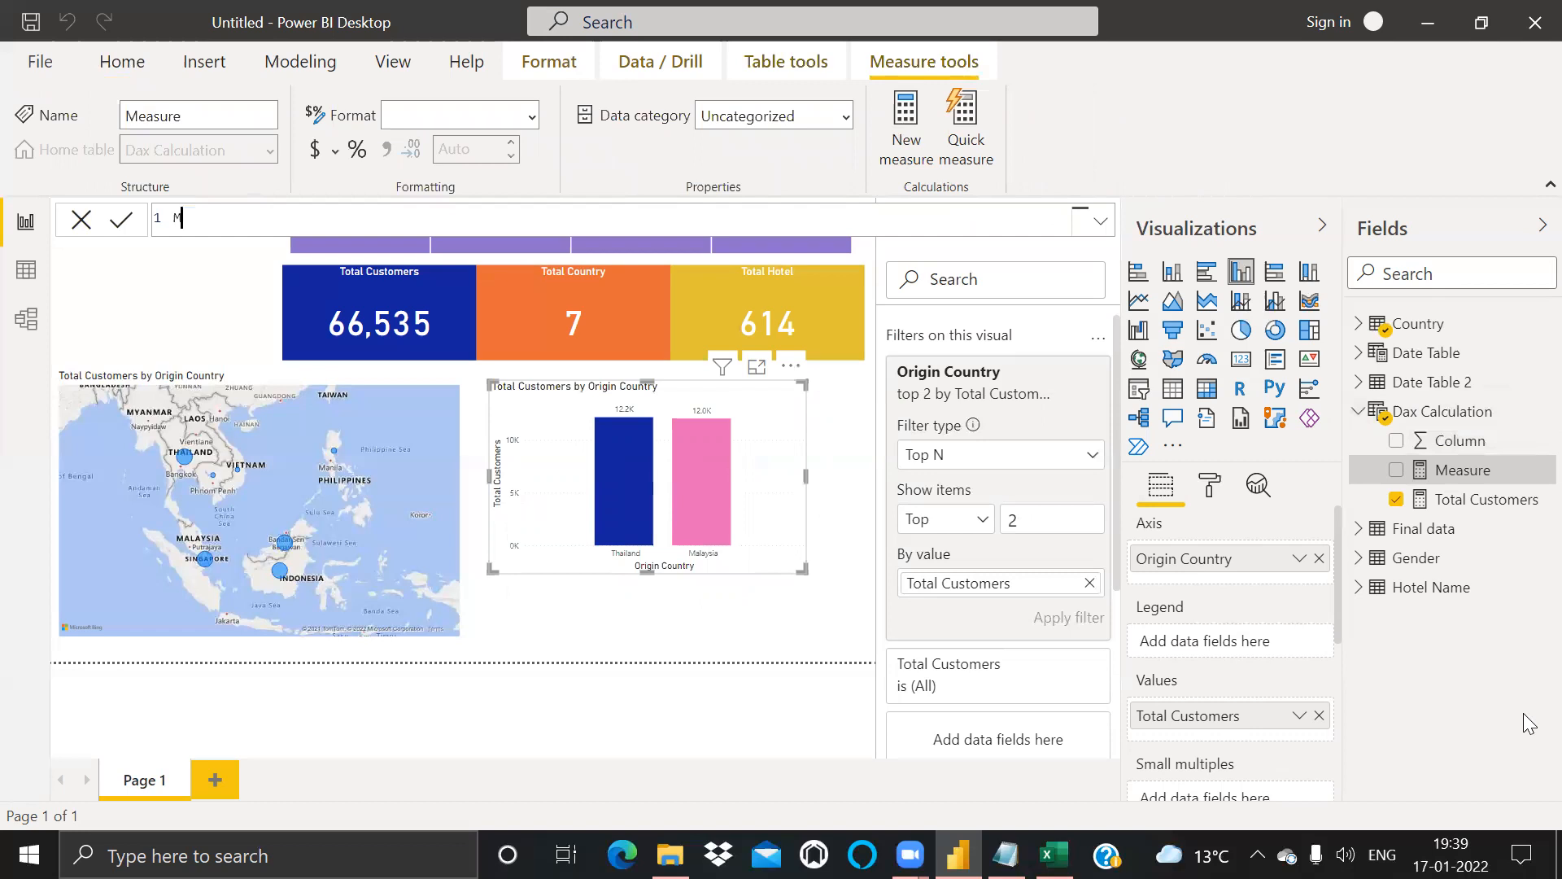
type("ale staff = CALCULATE(")
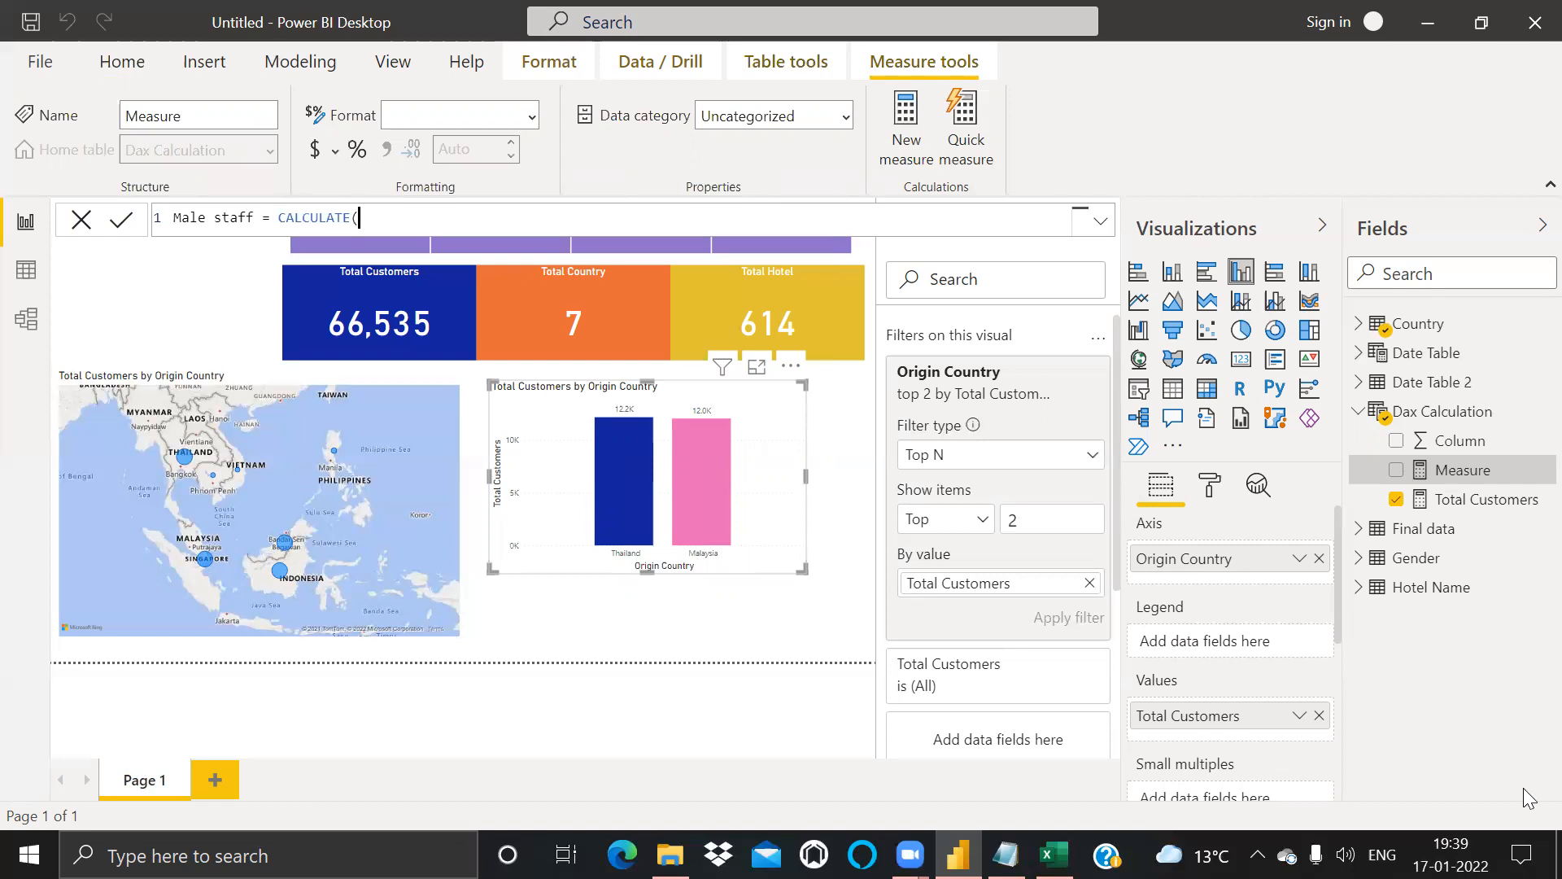
type("to")
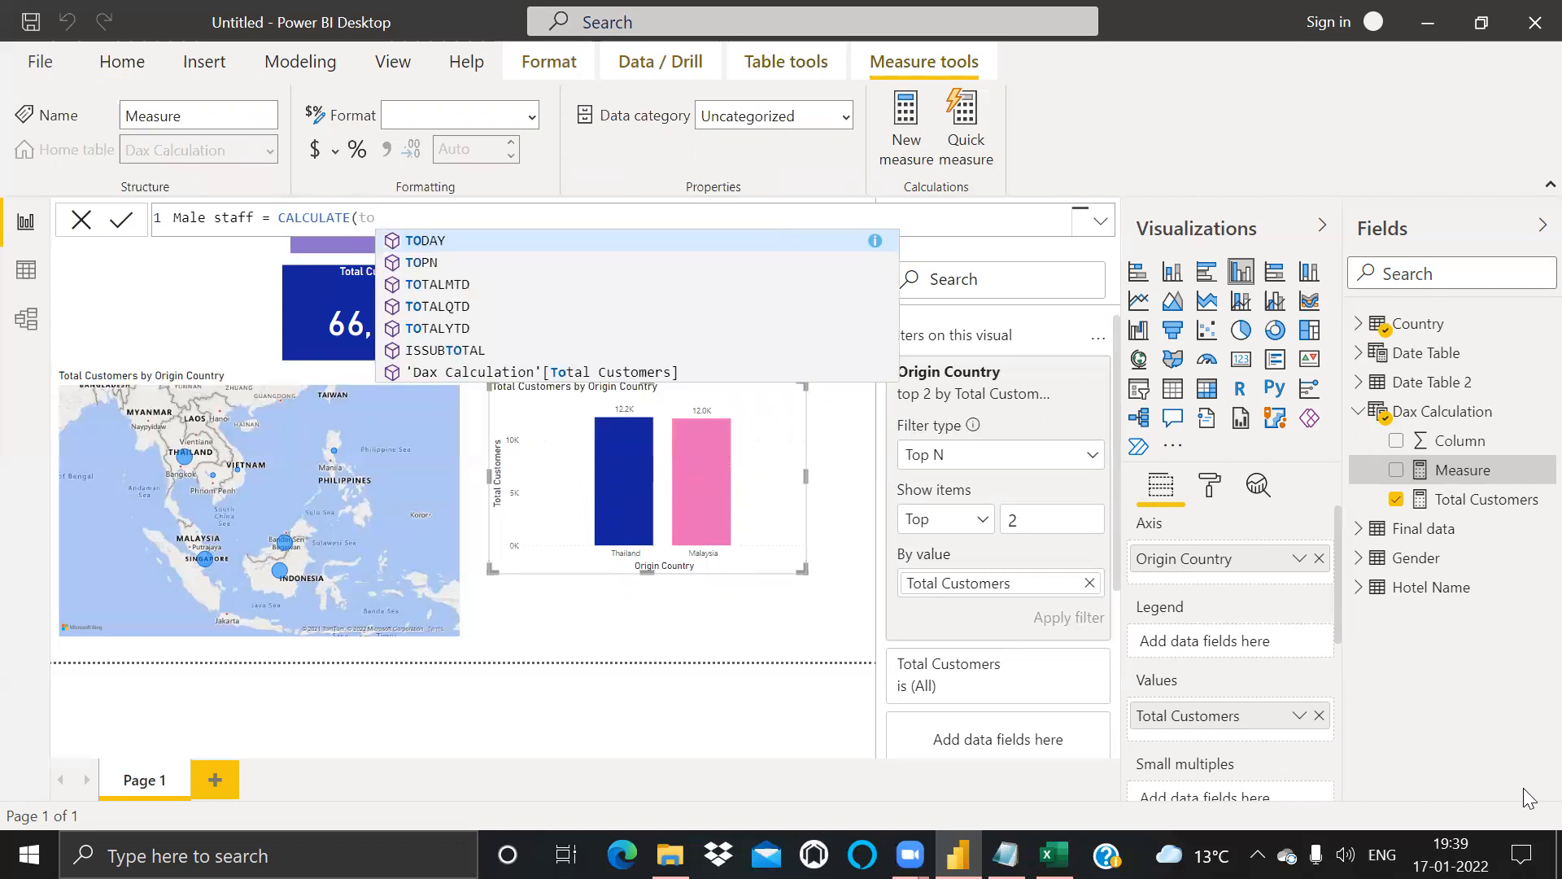
key("Down")
key("Down")
key("Down")
key("Down")
key("Down")
key("Down")
key("Down")
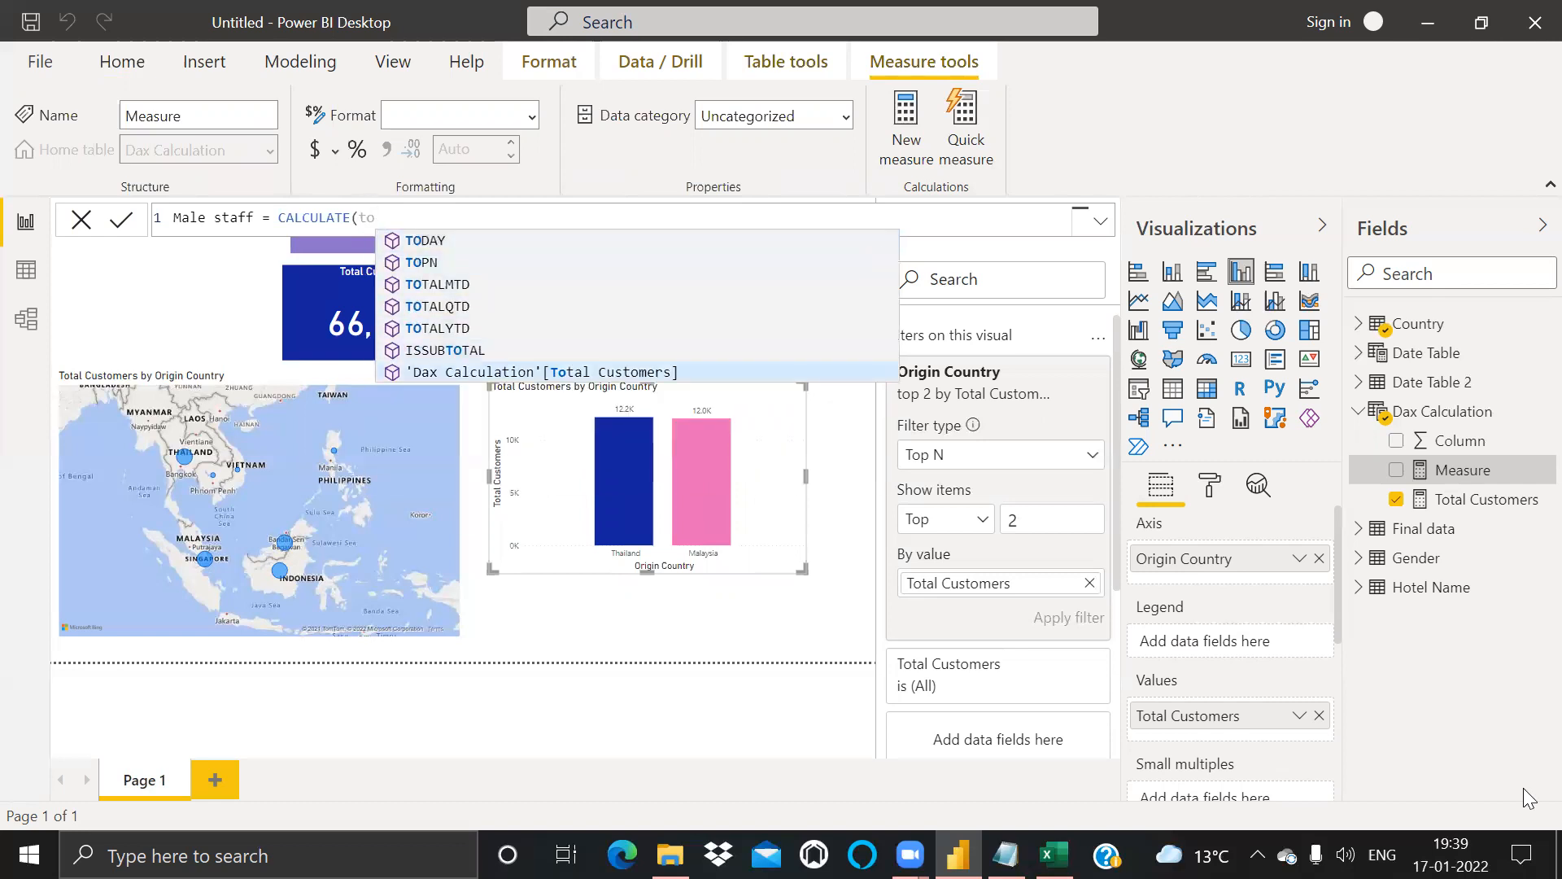
key("Up")
key("Tab")
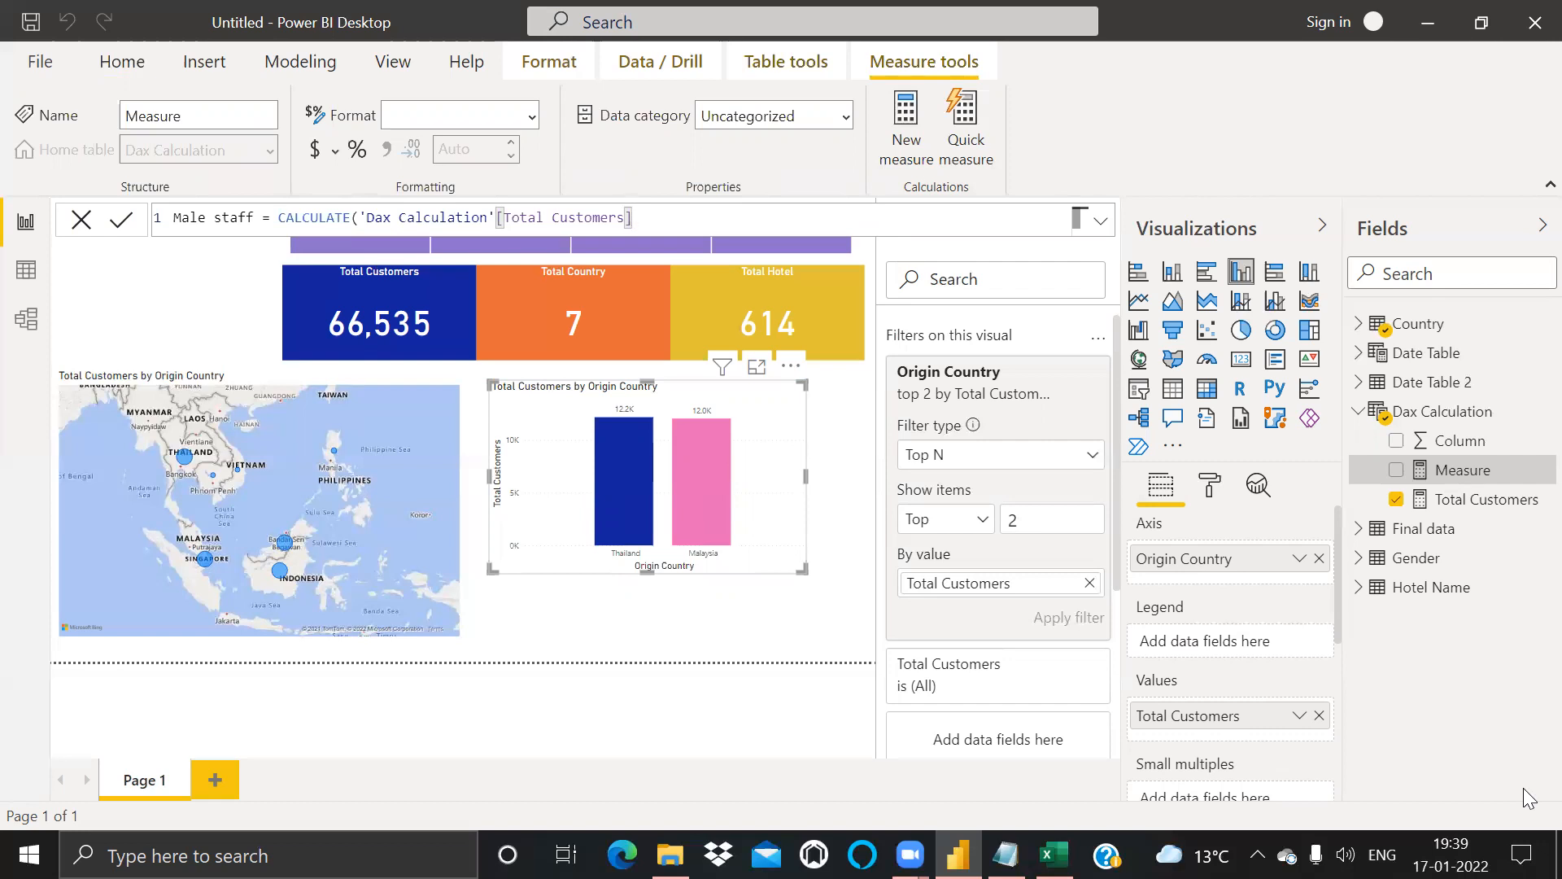
Step: Complete the Male staff measure with FILTER(Gender,Gender[Gender]="Male") as its filter argument and commit the formula
type(",")
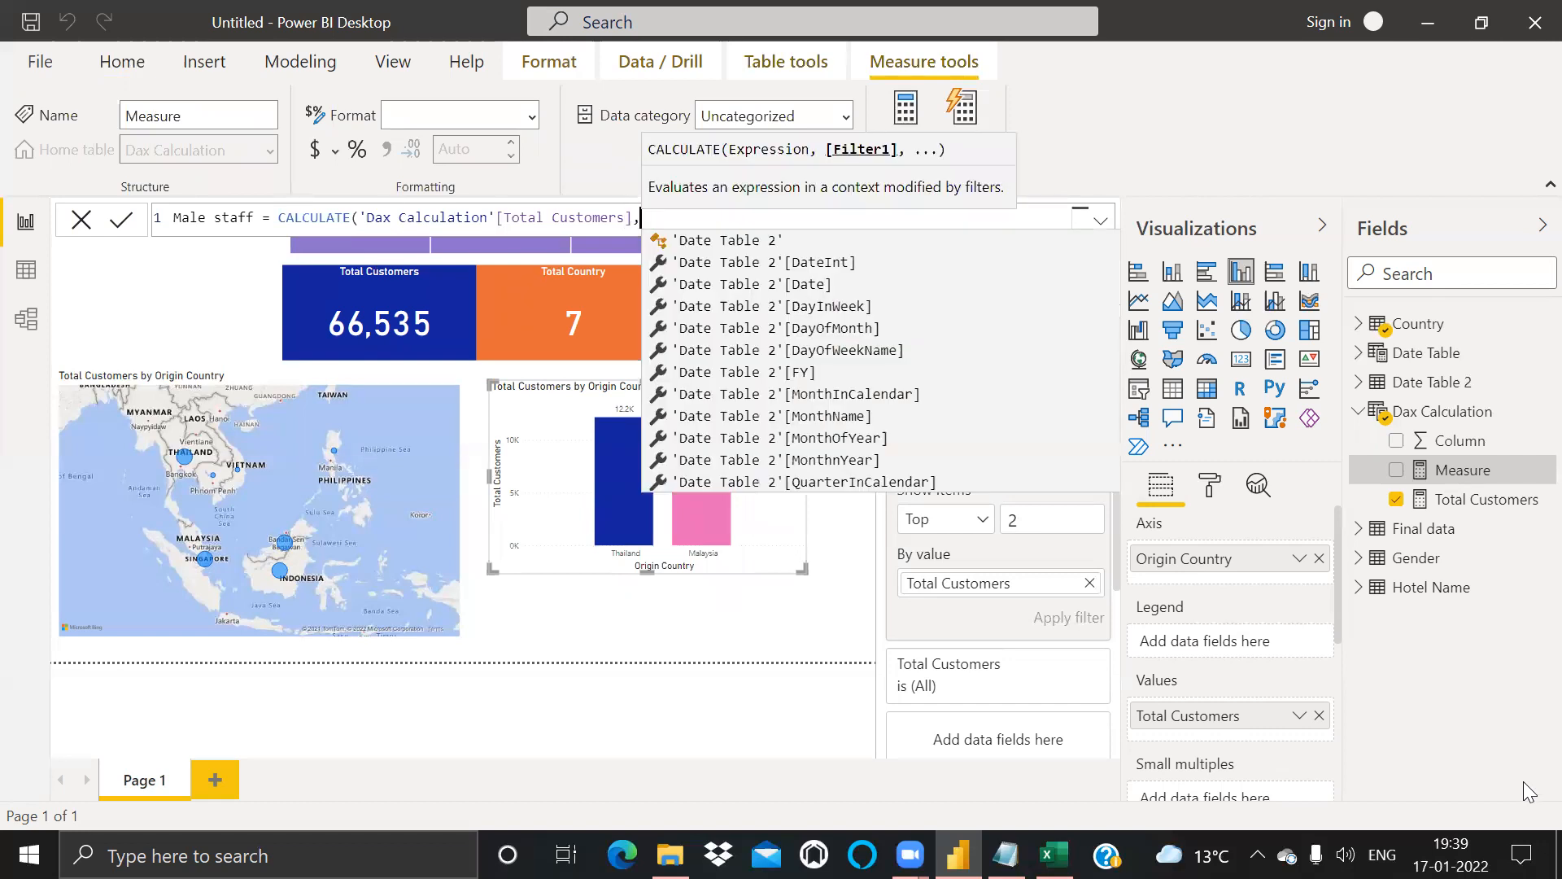
type("FILTER(")
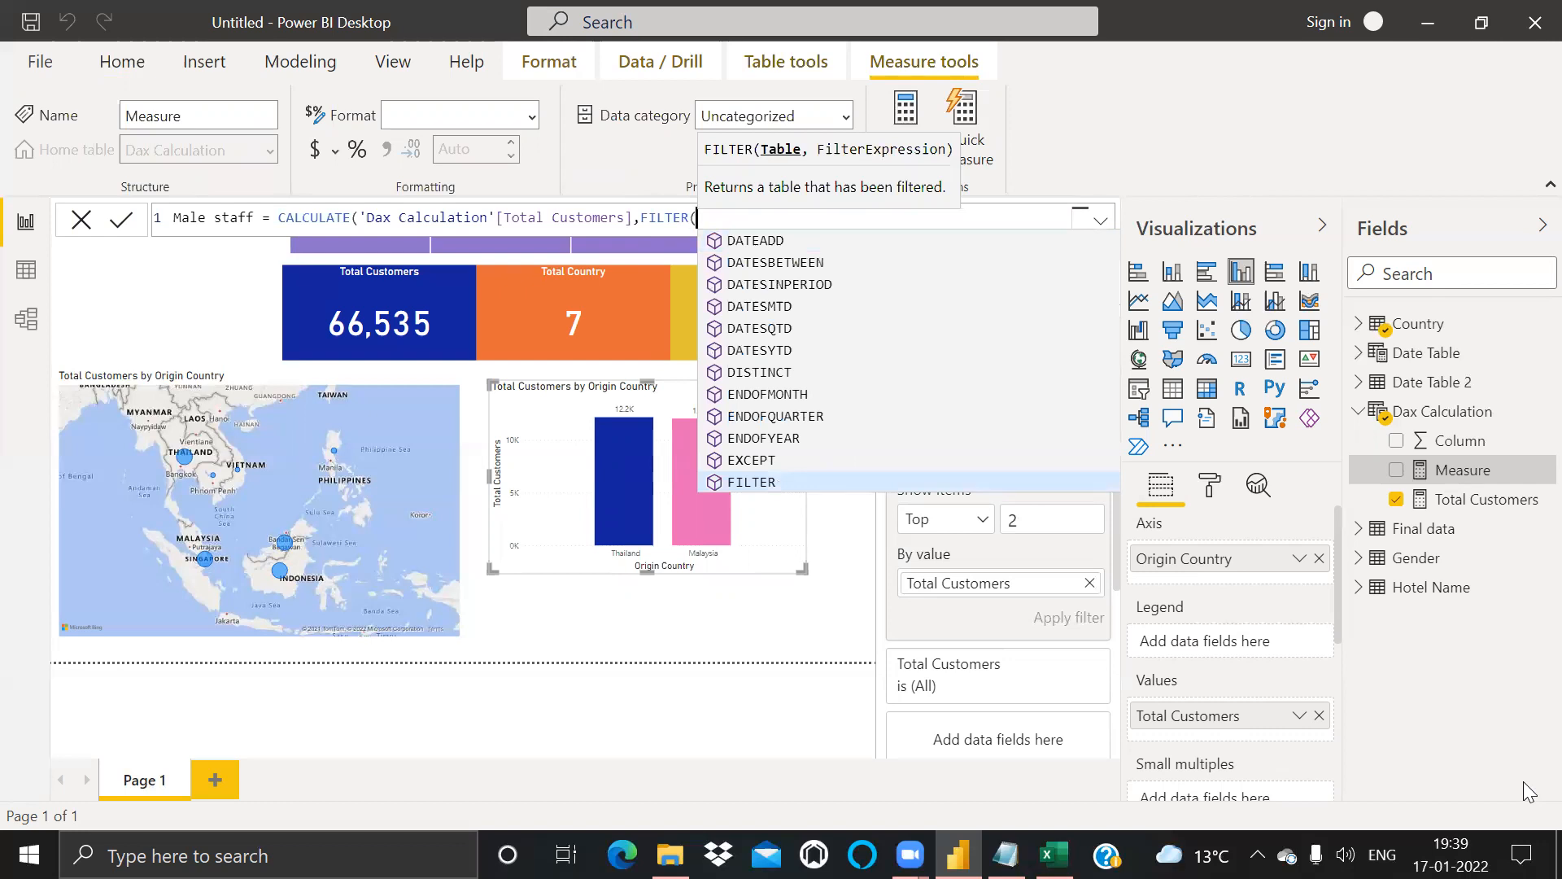
type("Gender")
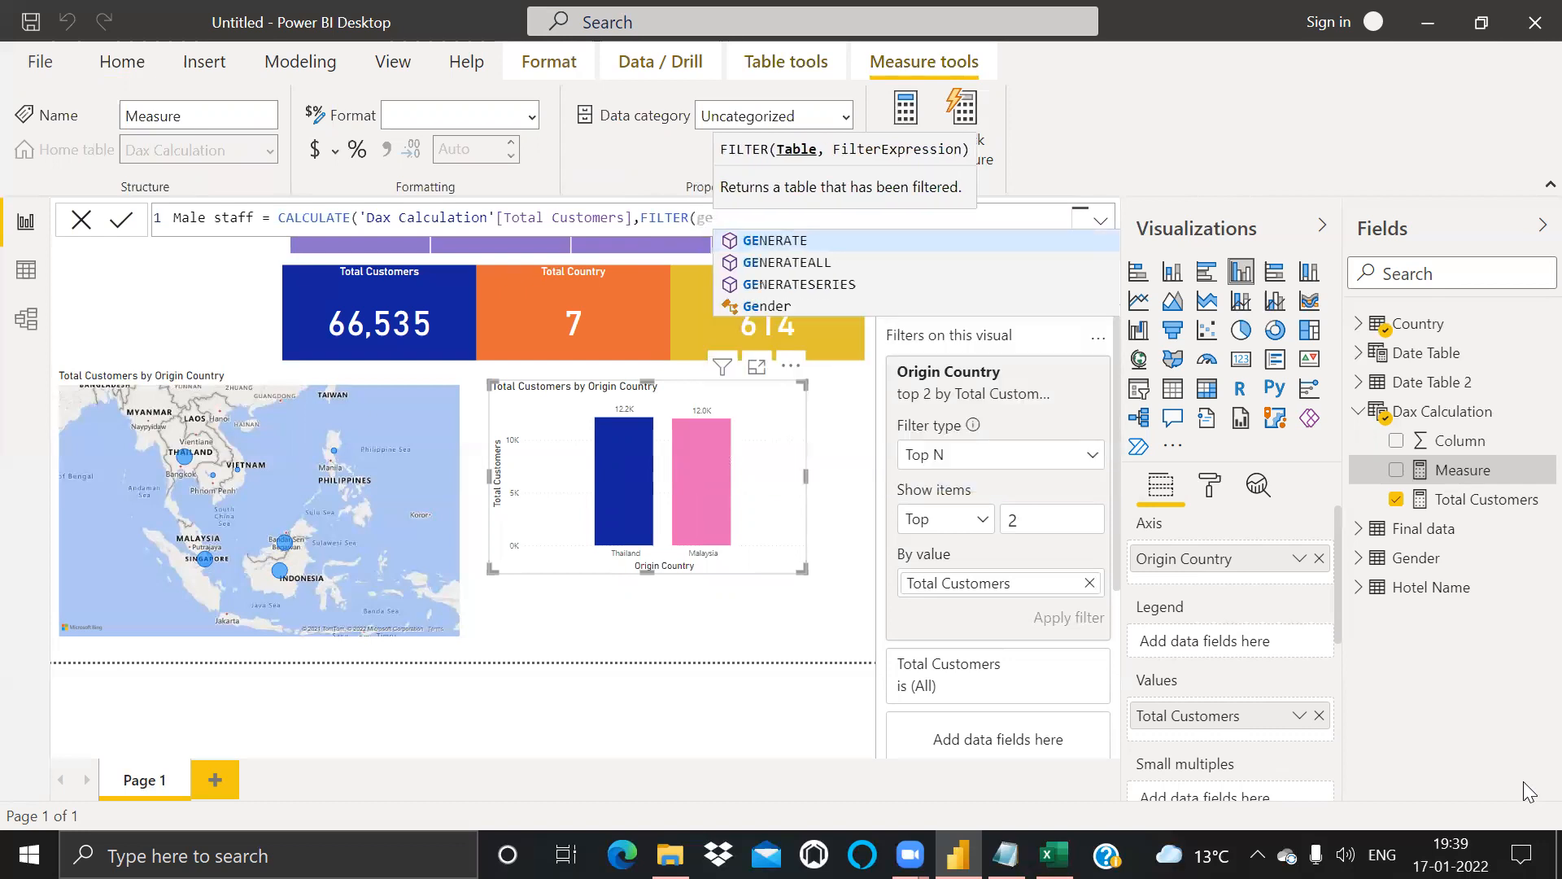
type(",gen")
key("Down")
key("Down")
key("Down")
key("Down")
key("Down")
key("Down")
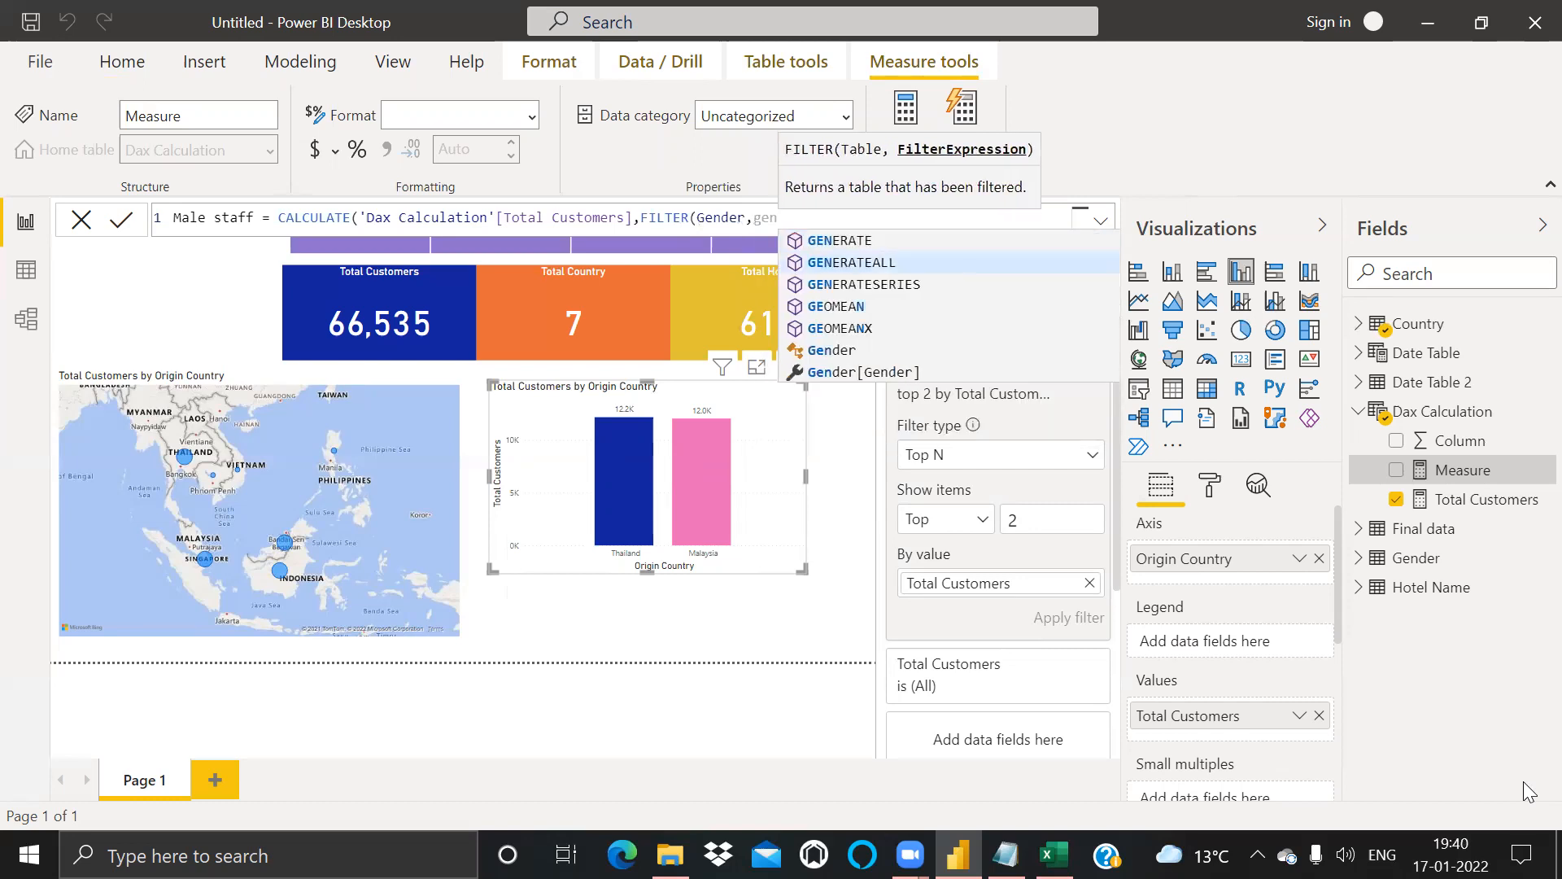
key("Tab")
type("=\"Male\"")
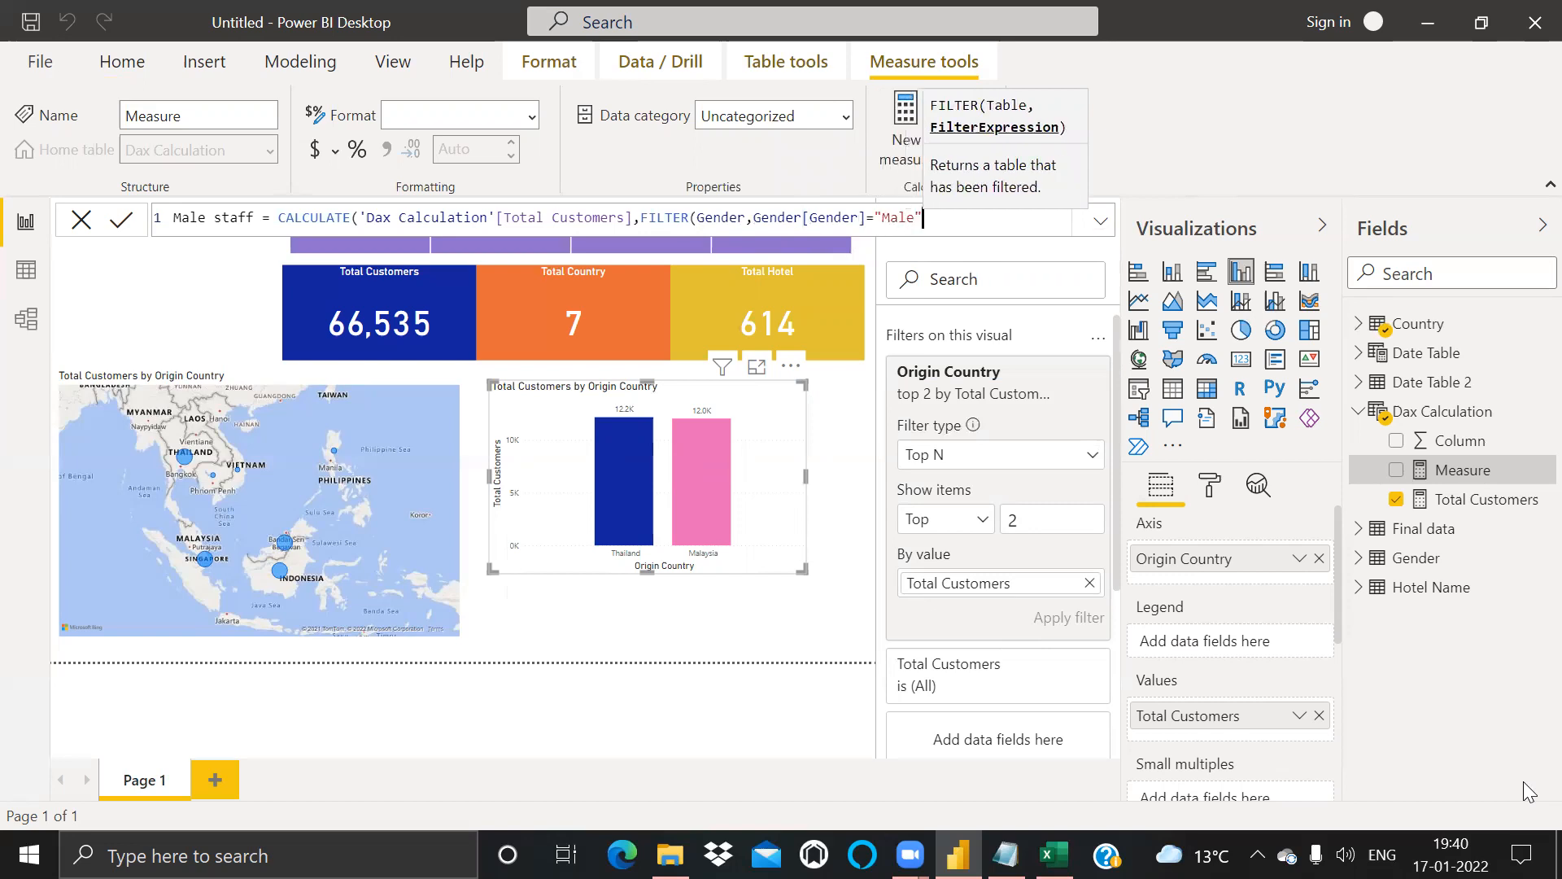
type("))")
key("Return")
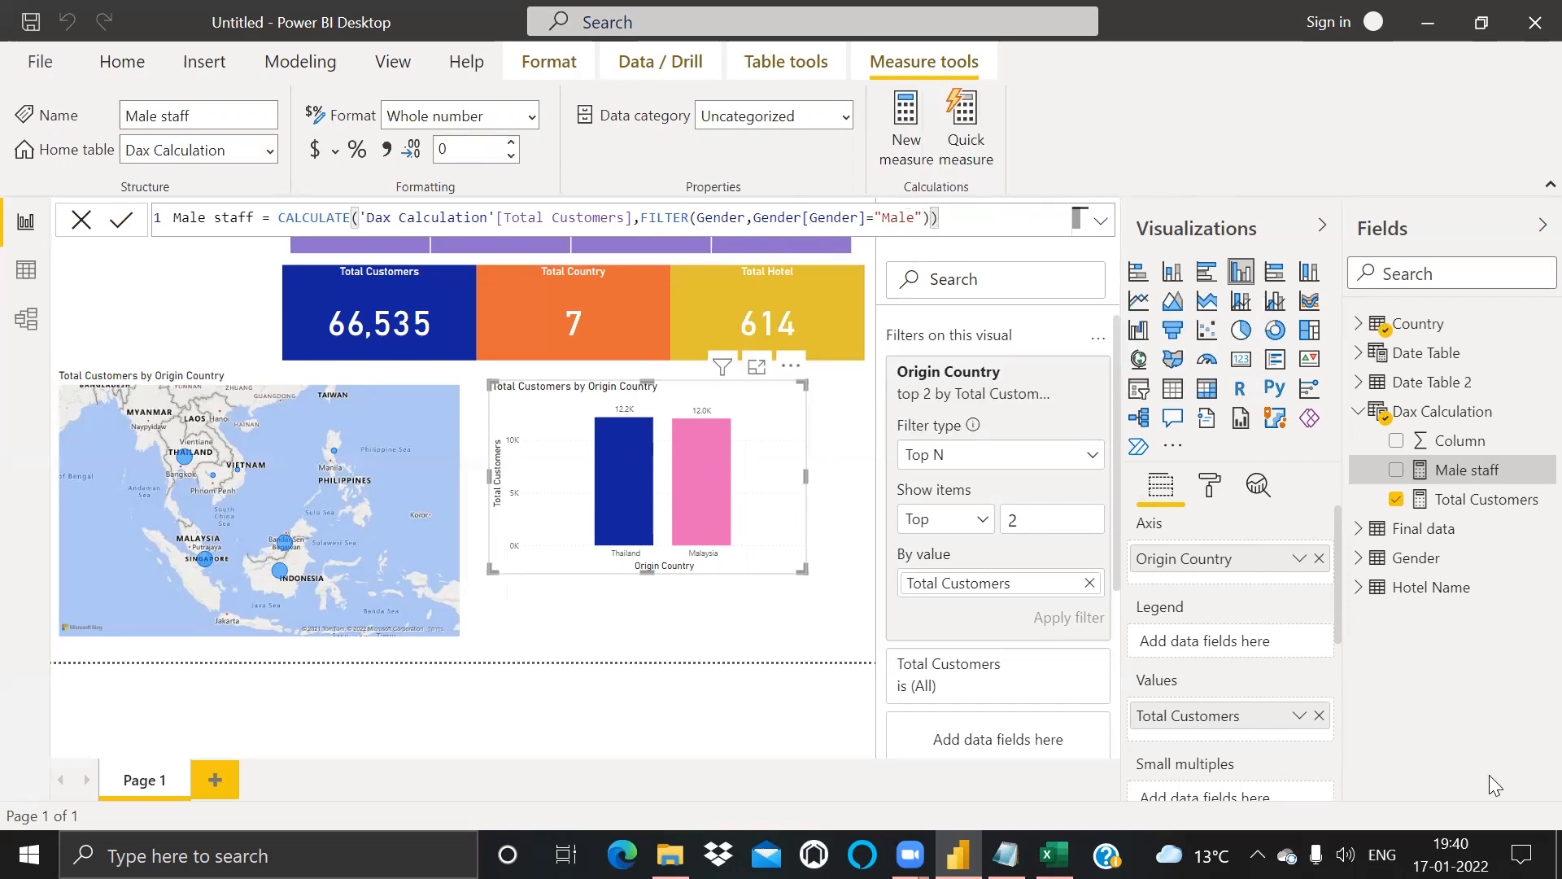
Step: Add a card beside the Total Customers card and fill it with the Male staff measure
left_click(180, 346)
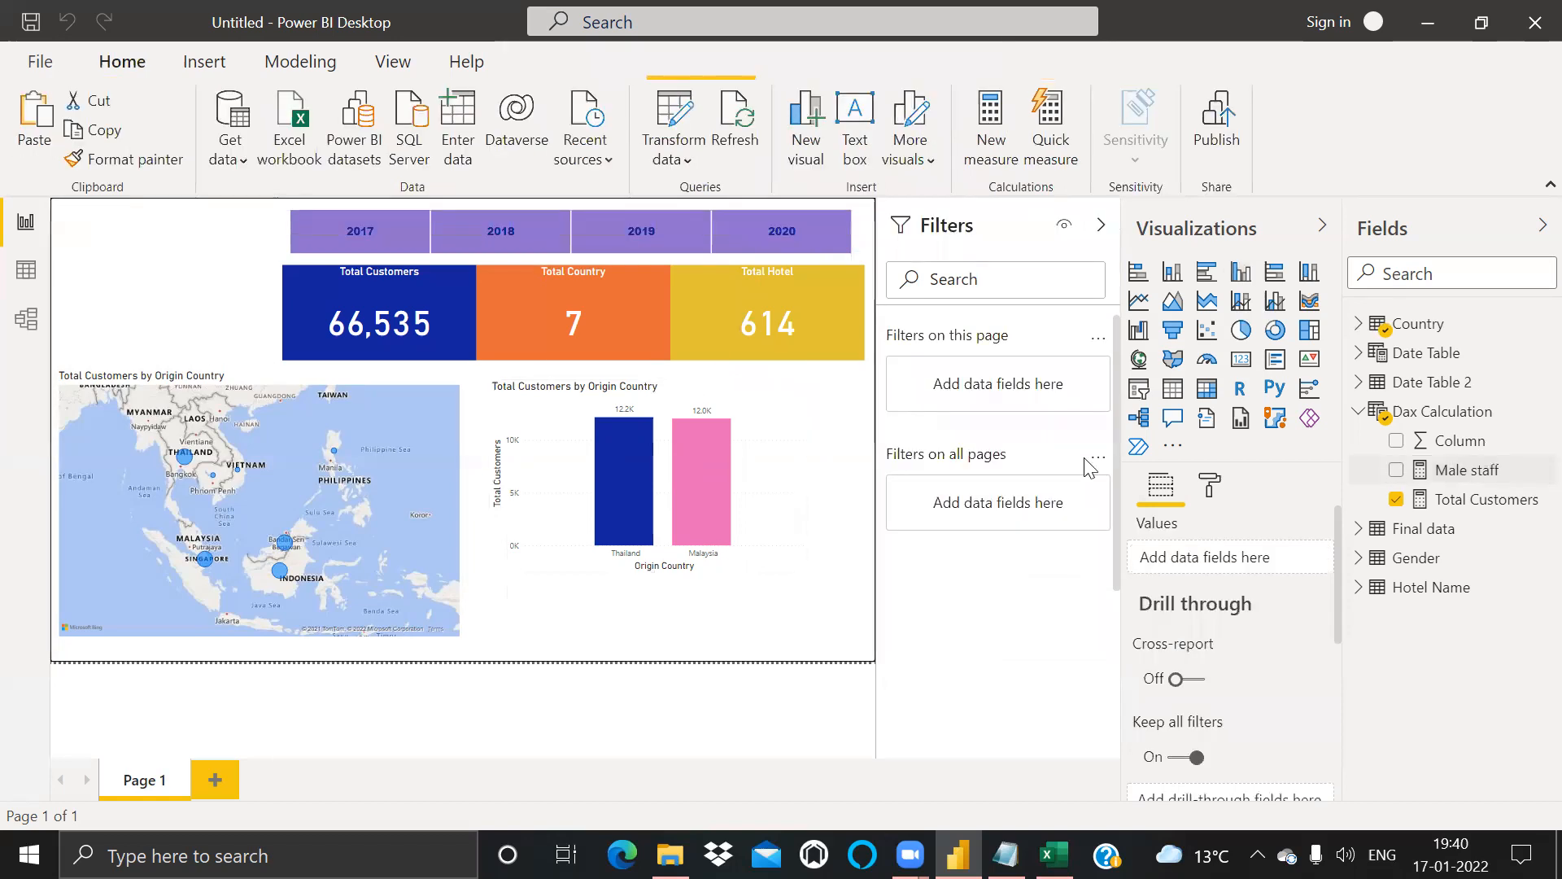
left_click(1241, 364)
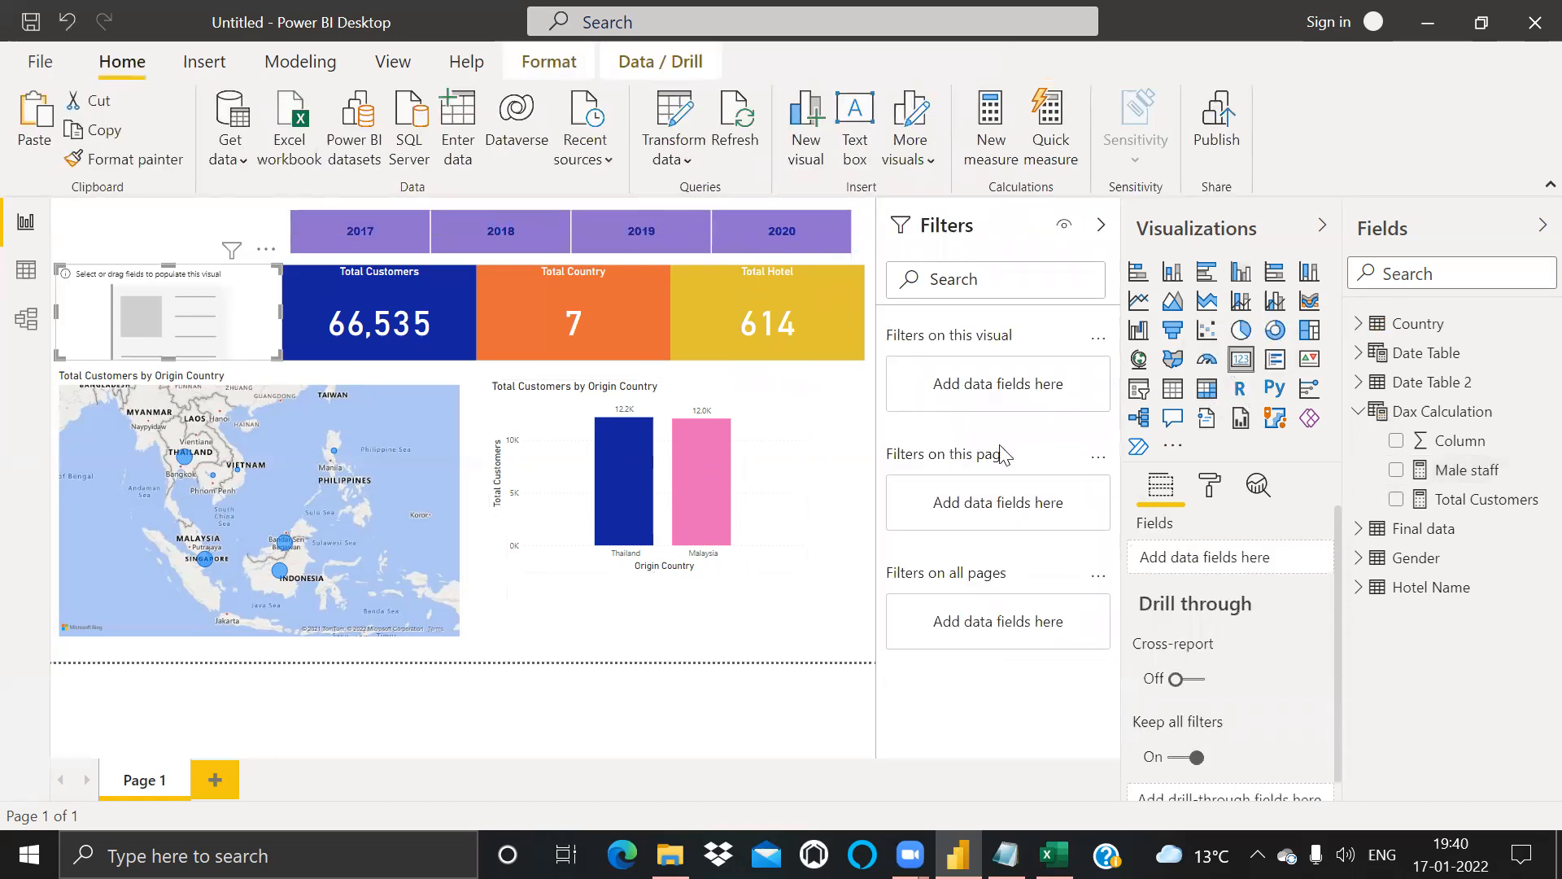
left_click_drag(1399, 480, 129, 310)
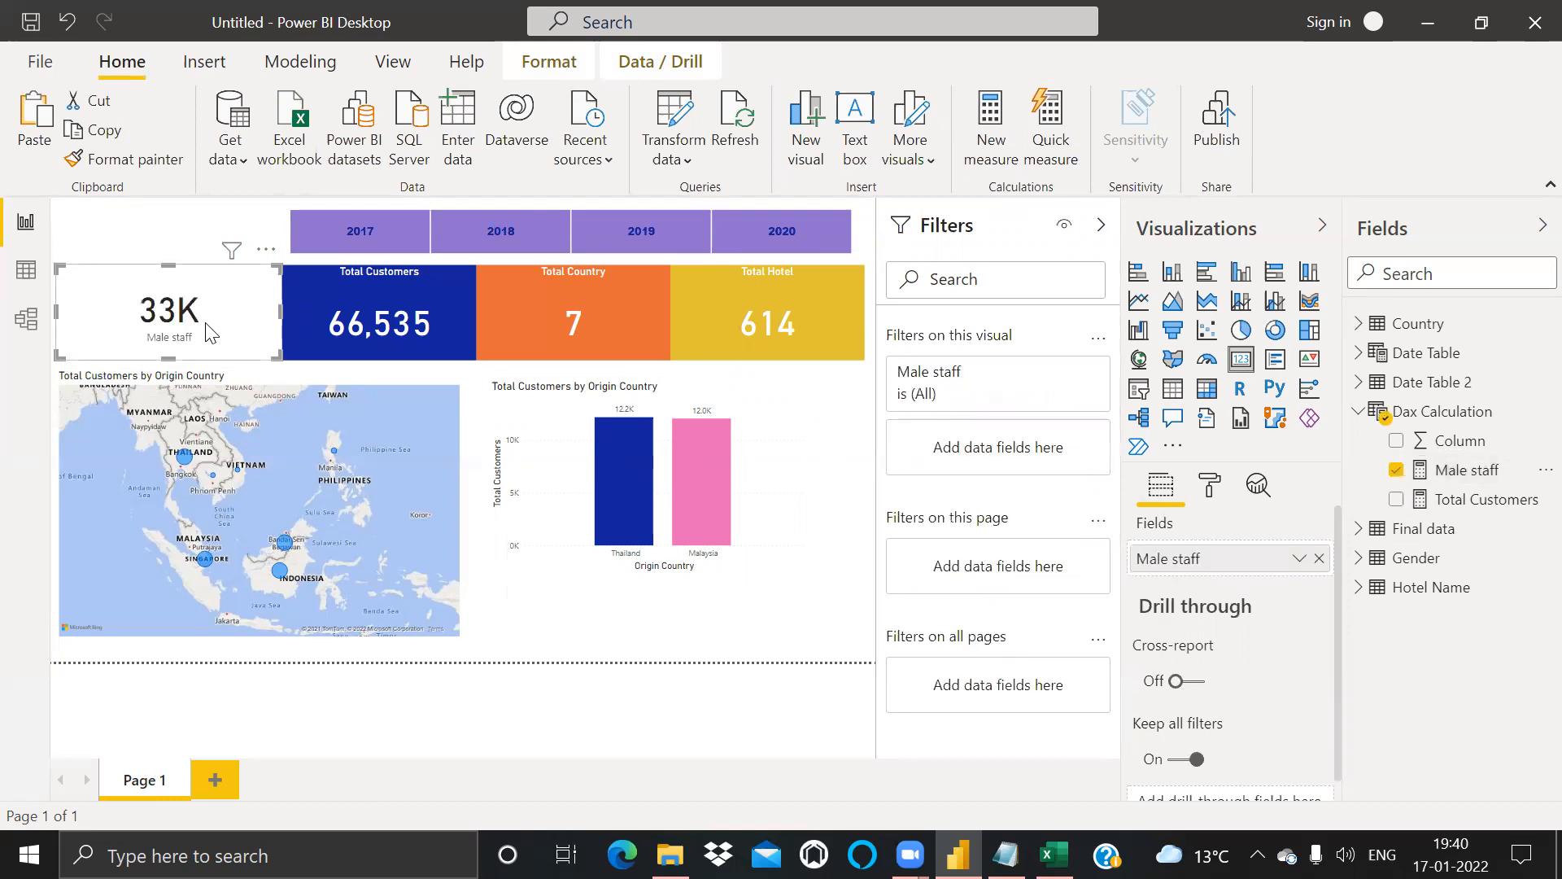
Step: Set the Male staff card's data label display units to None
left_click(1210, 486)
scroll(1285, 597, "down", 2)
scroll(1286, 599, "up", 3)
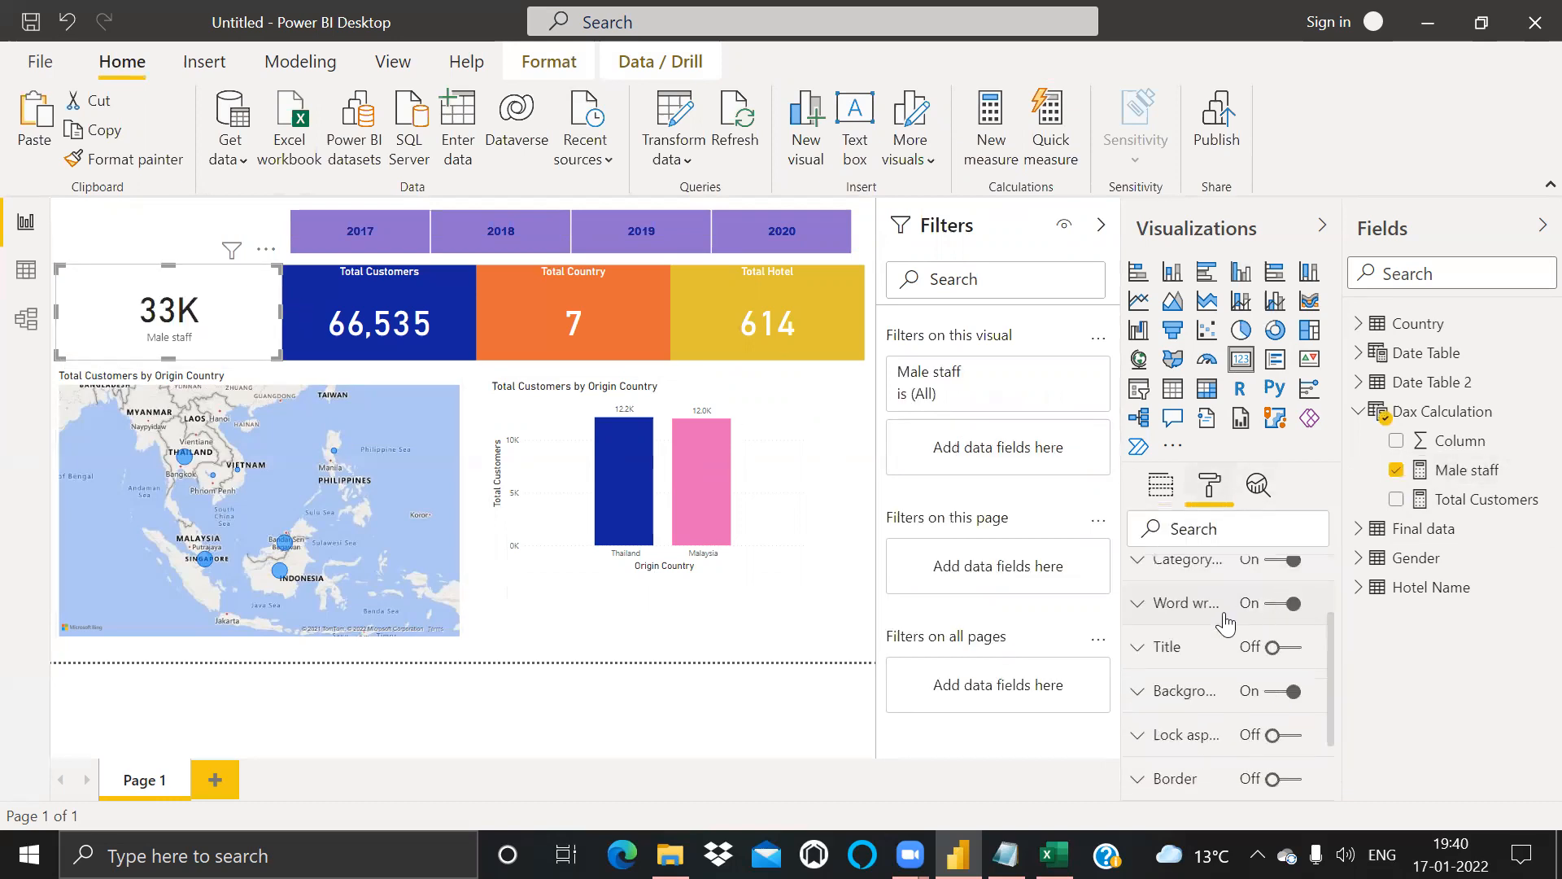
left_click(1245, 625)
scroll(1248, 649, "down", 3)
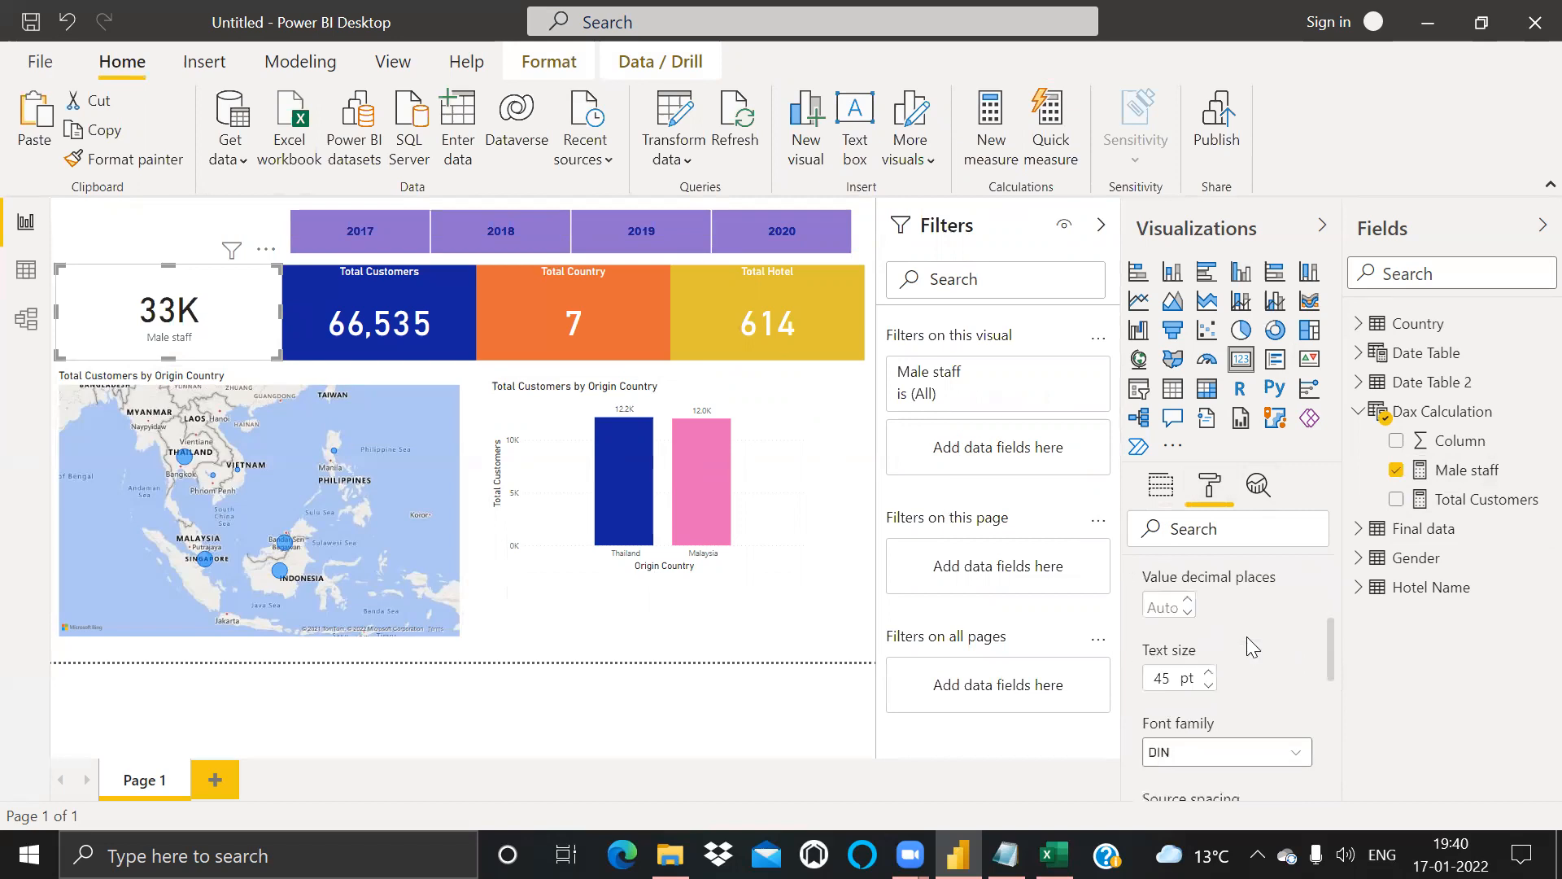
scroll(1253, 643, "up", 3)
scroll(1282, 676, "down", 1)
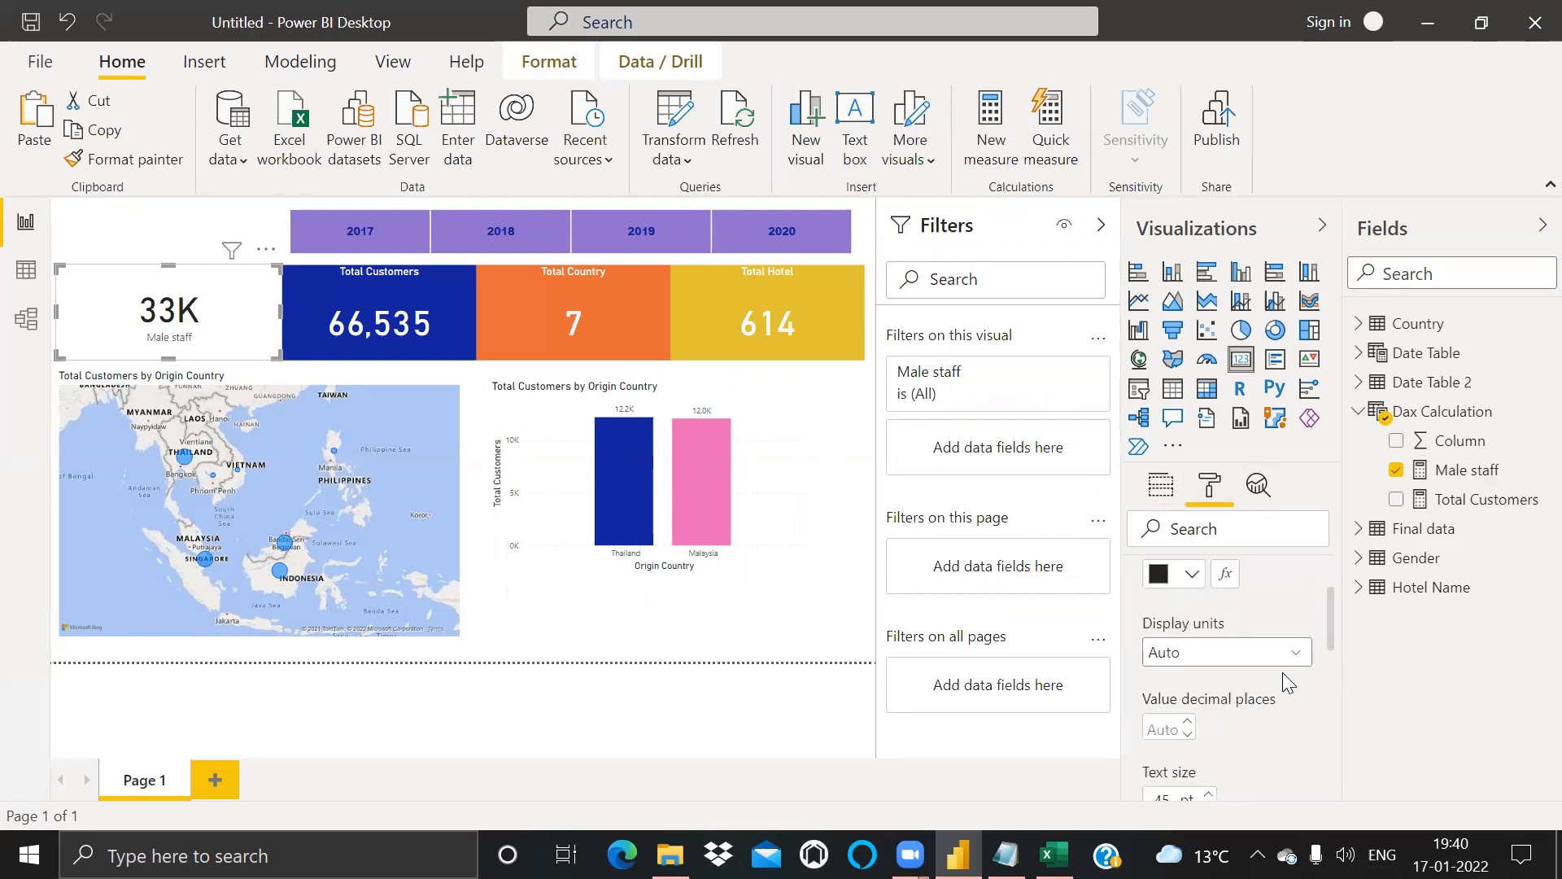
left_click(1300, 661)
left_click(1184, 519)
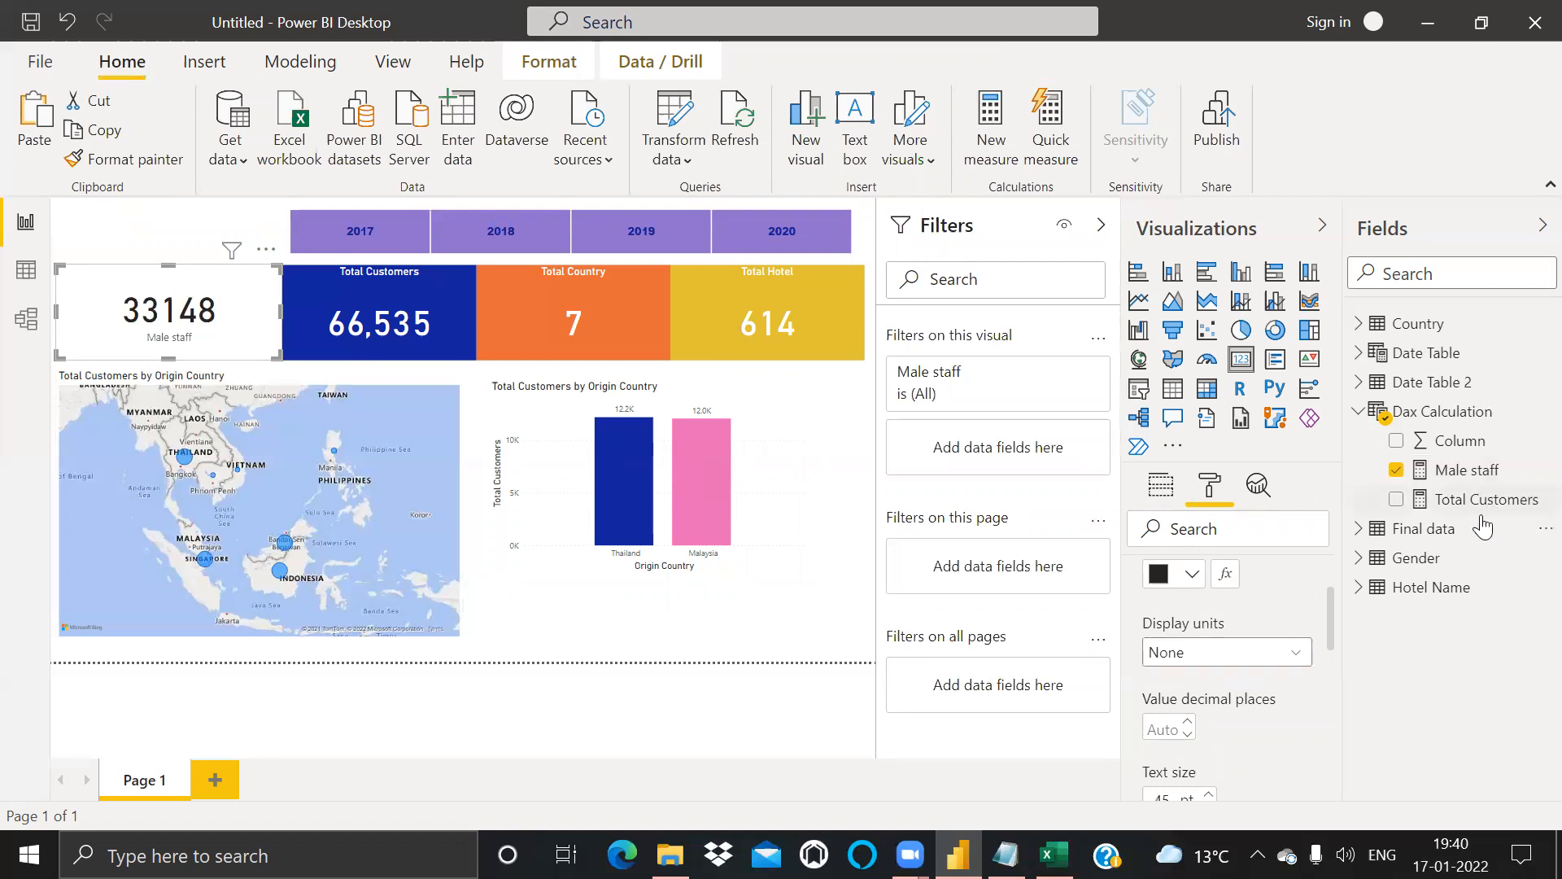
Step: Format the Male staff measure with a thousands separator and shrink its card to a compact size
left_click(1447, 482)
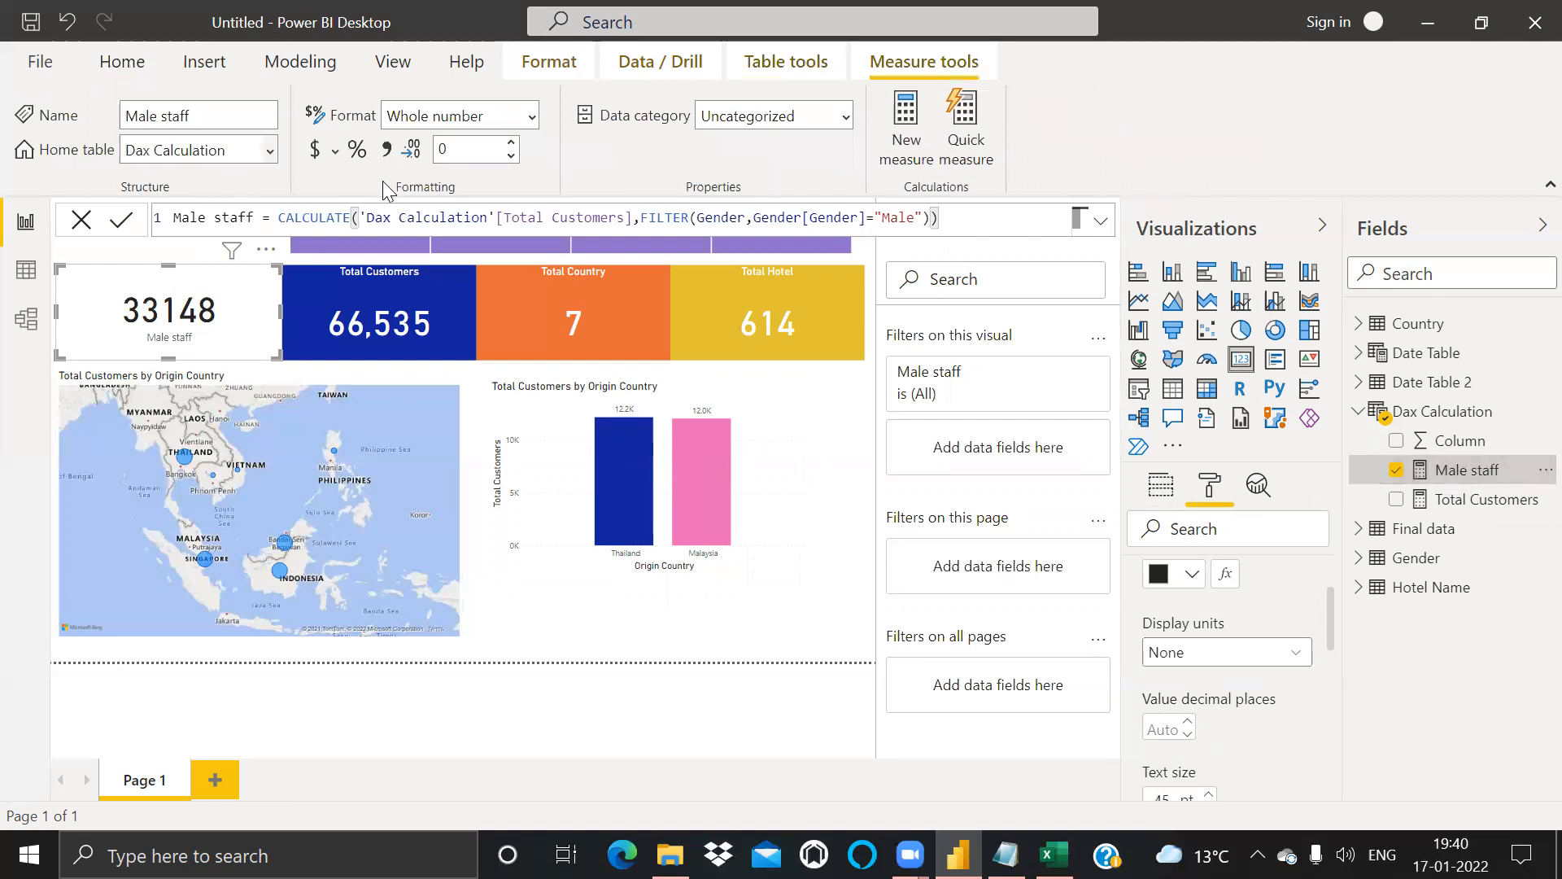
left_click(388, 150)
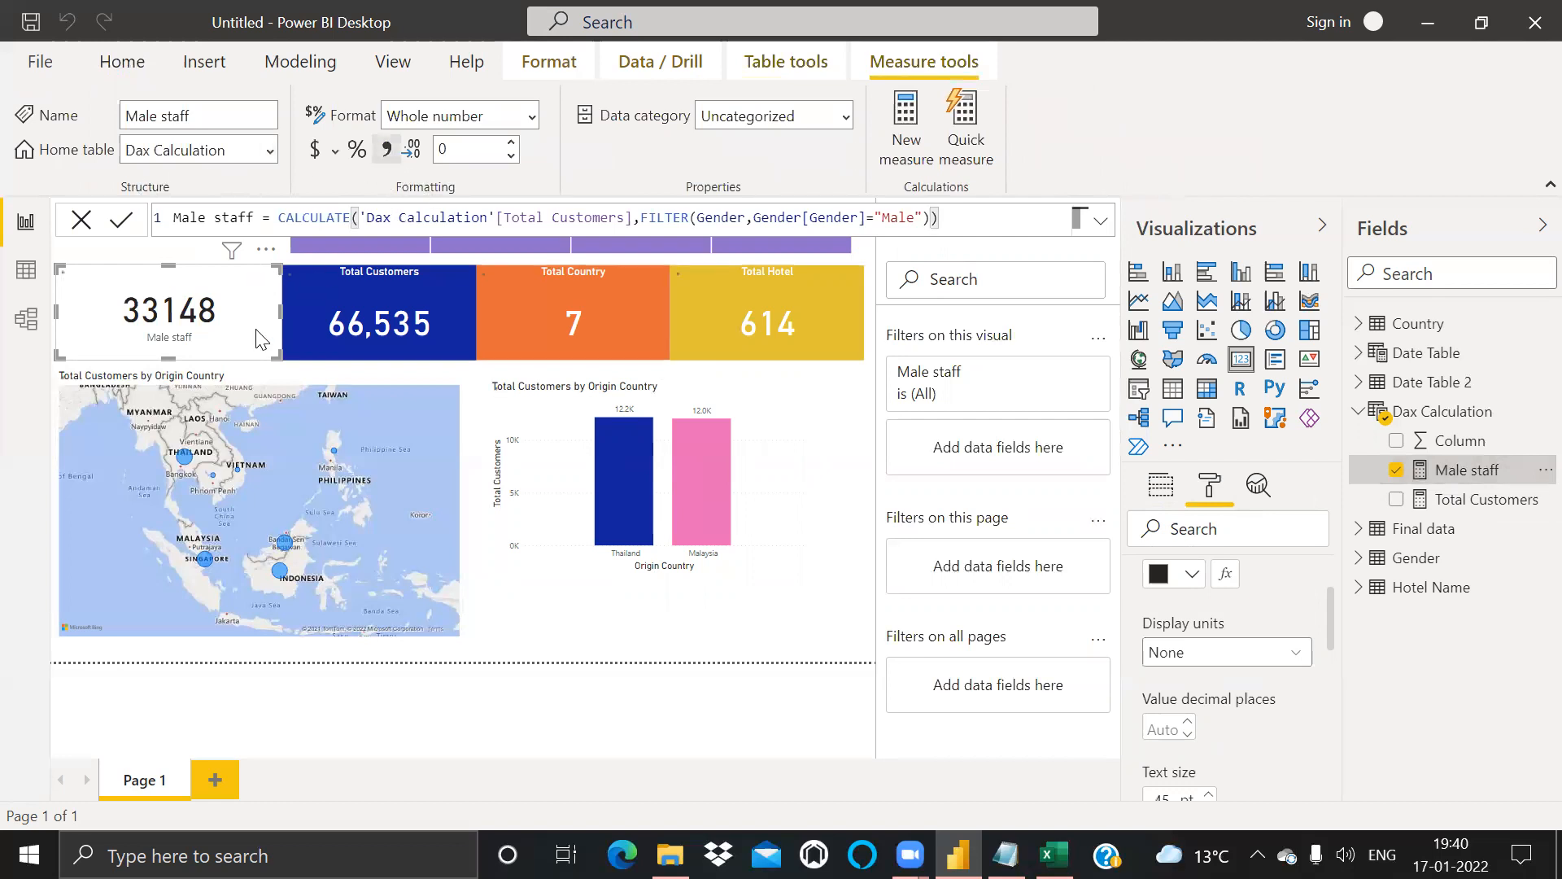
left_click_drag(277, 359, 180, 338)
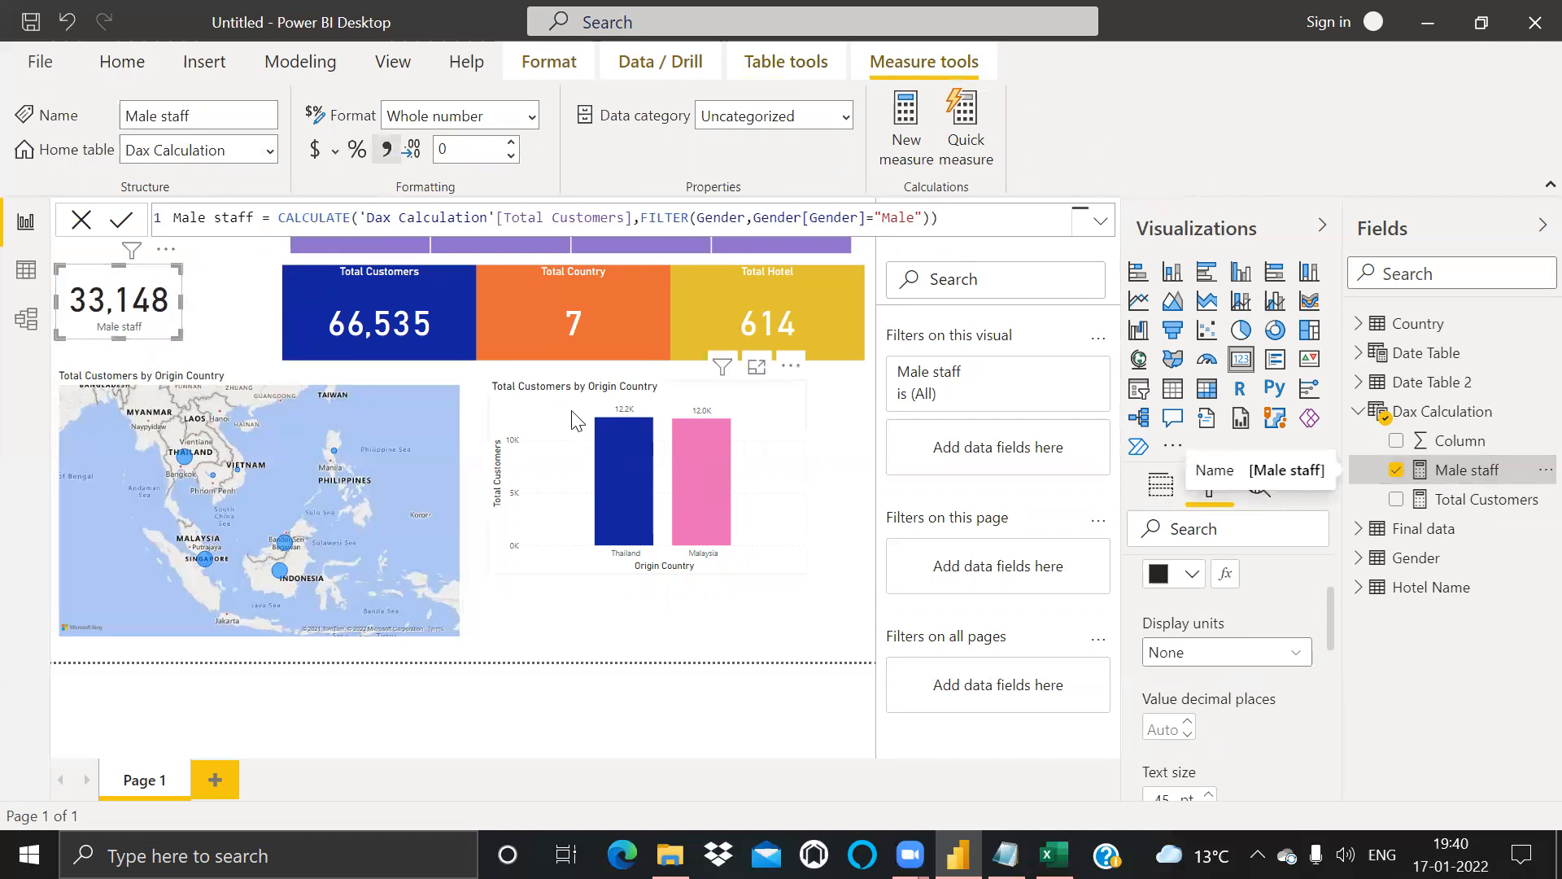
Step: Reduce the height of the Total Customers by Origin Country column chart to free space beneath it
left_click(677, 586)
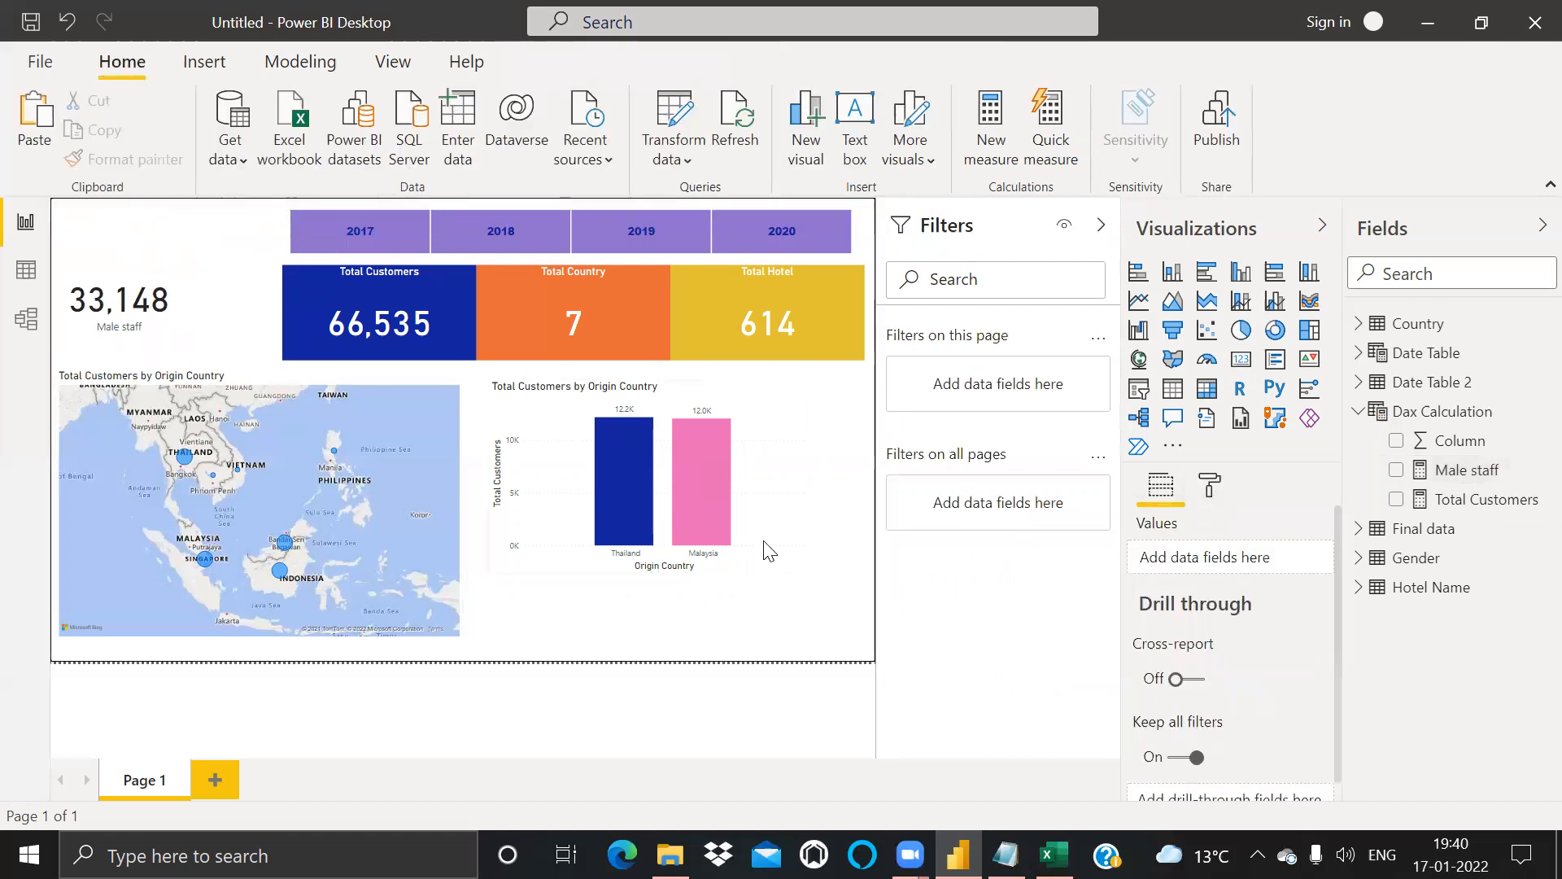
left_click(769, 513)
left_click_drag(645, 574, 667, 518)
Step: Move the Male staff card below the column chart and place a duplicate of it alongside
left_click(205, 313)
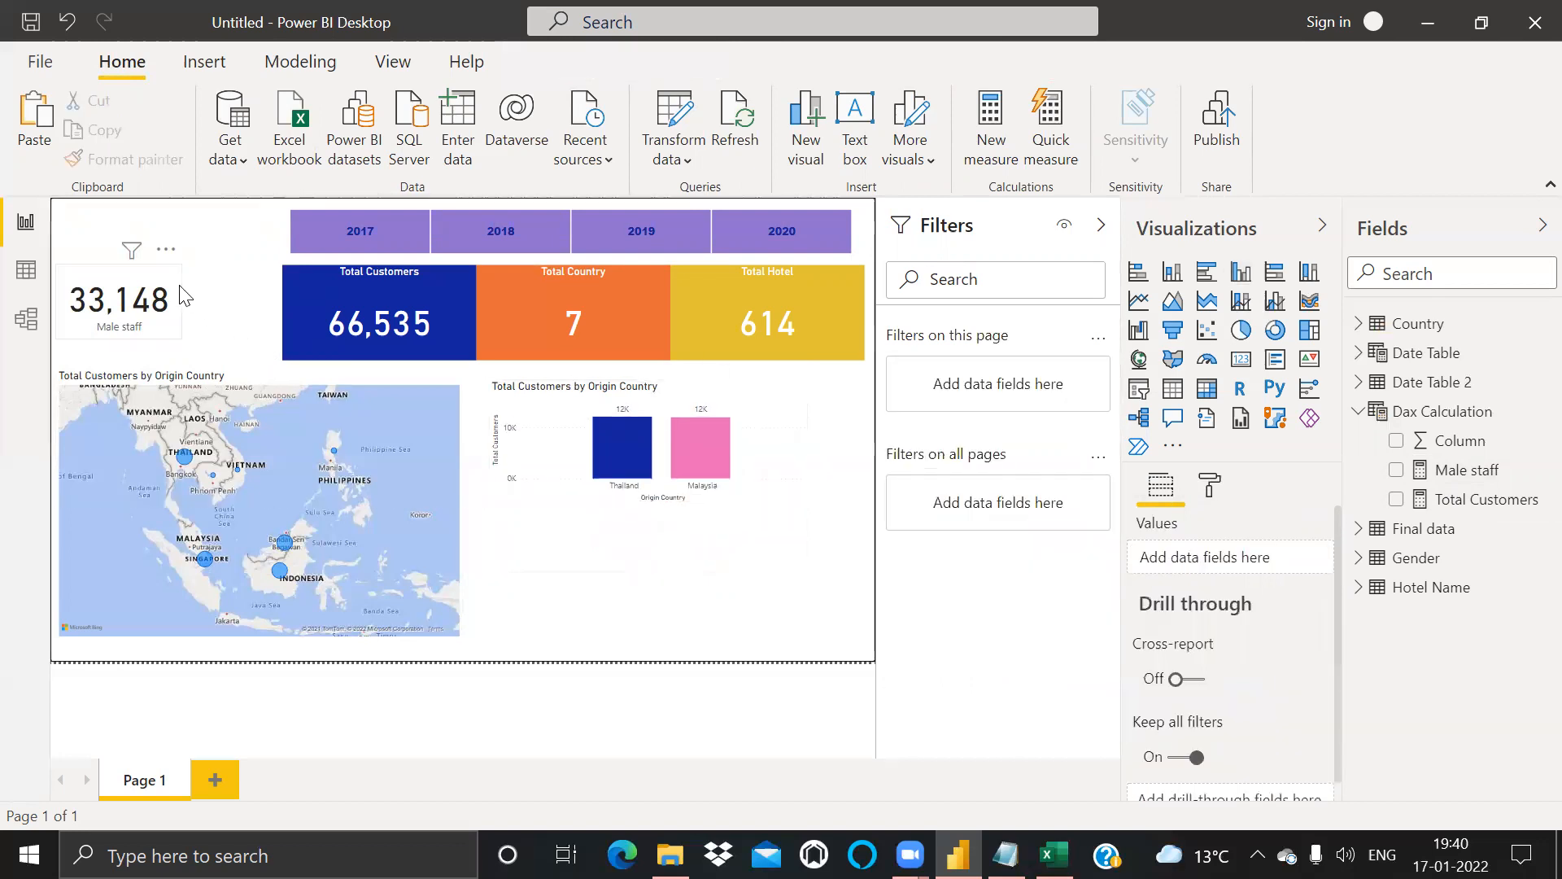
left_click(167, 281)
left_click_drag(166, 280, 621, 544)
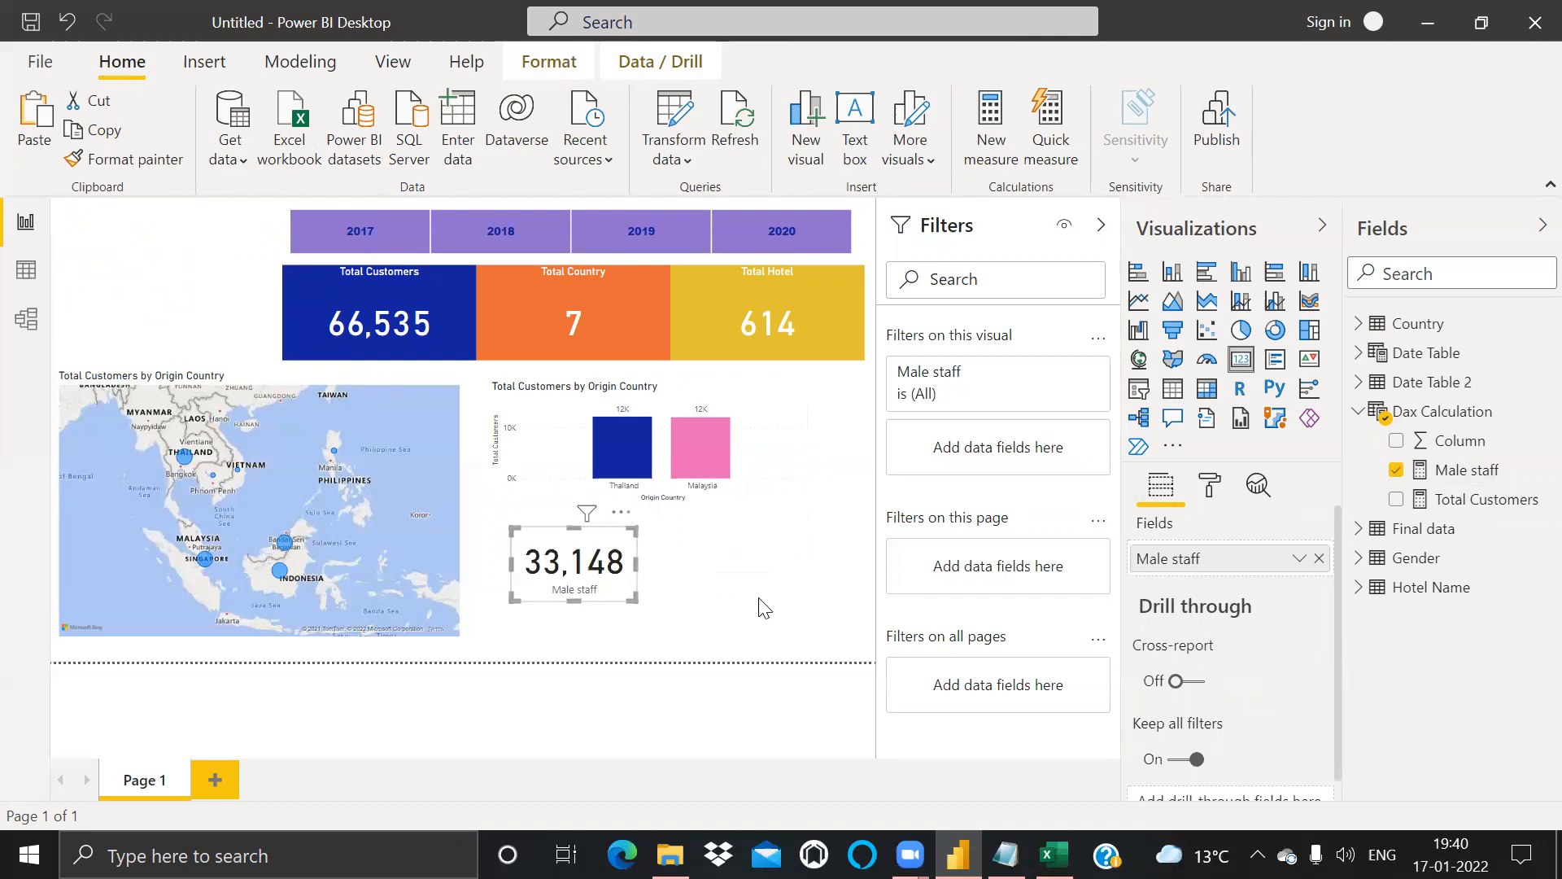
key("ctrl+v")
left_click_drag(621, 544, 770, 544)
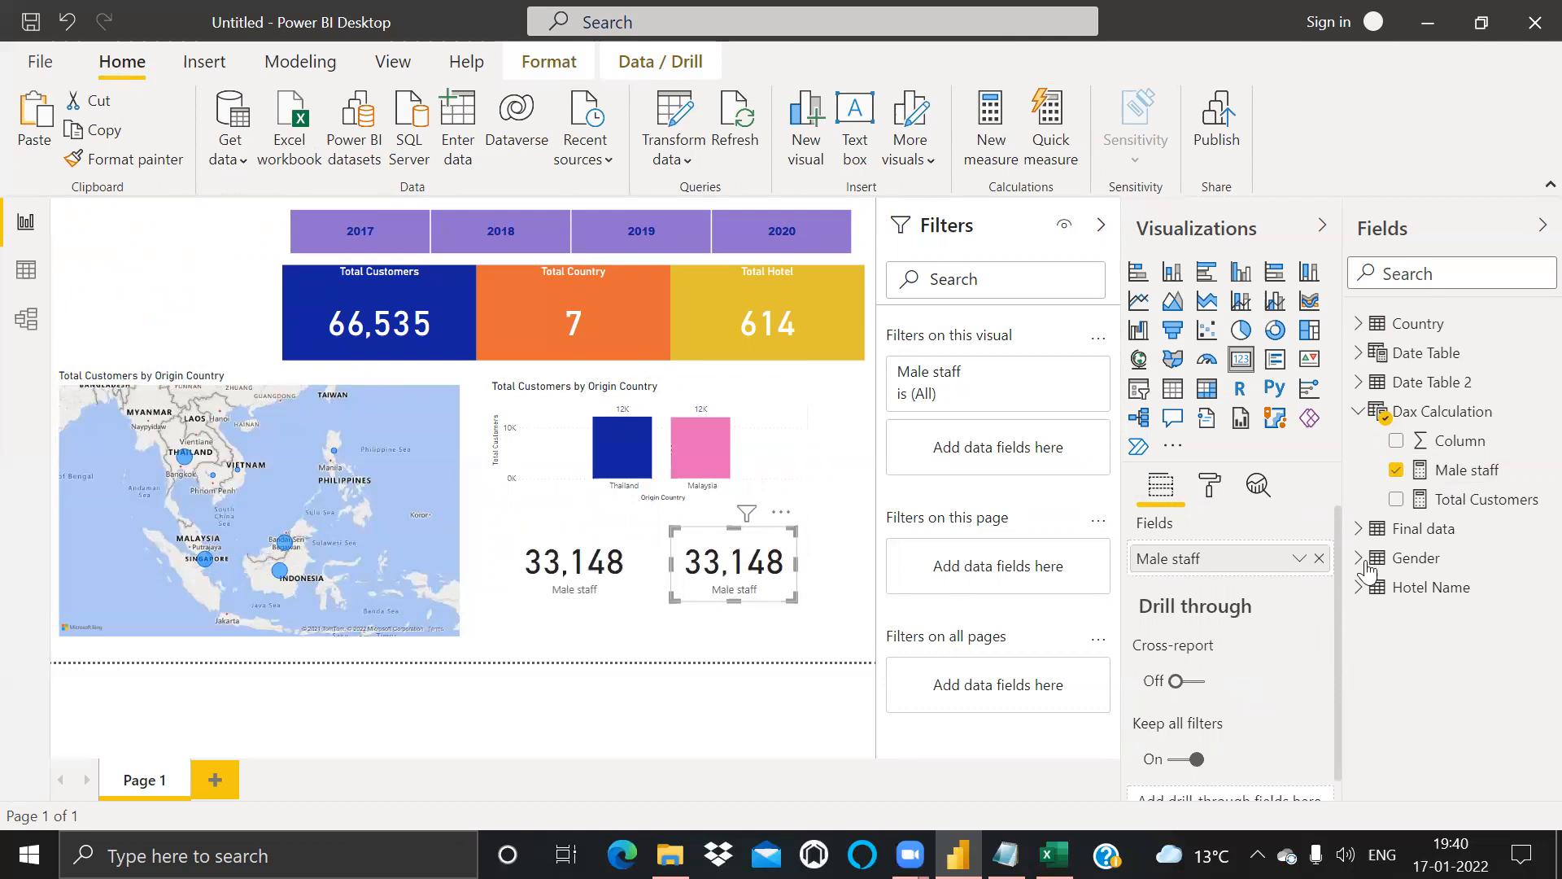
Step: Copy the CALCULATE expression from the Male staff measure and start a new measure in the Dax Calculation table
left_click(1470, 472)
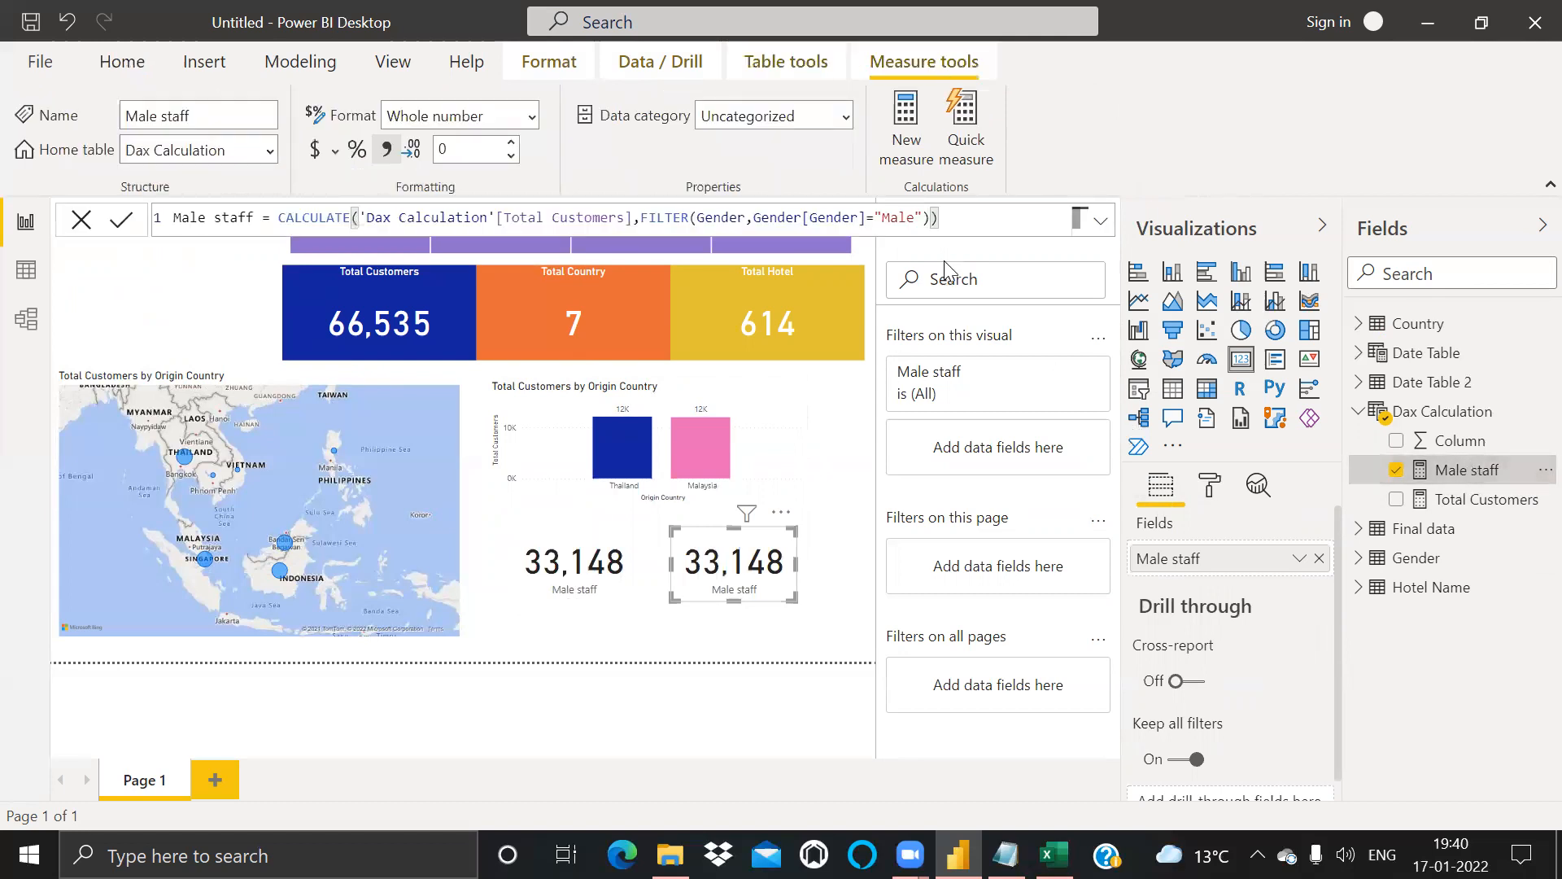
left_click_drag(943, 218, 278, 218)
key("ctrl+c")
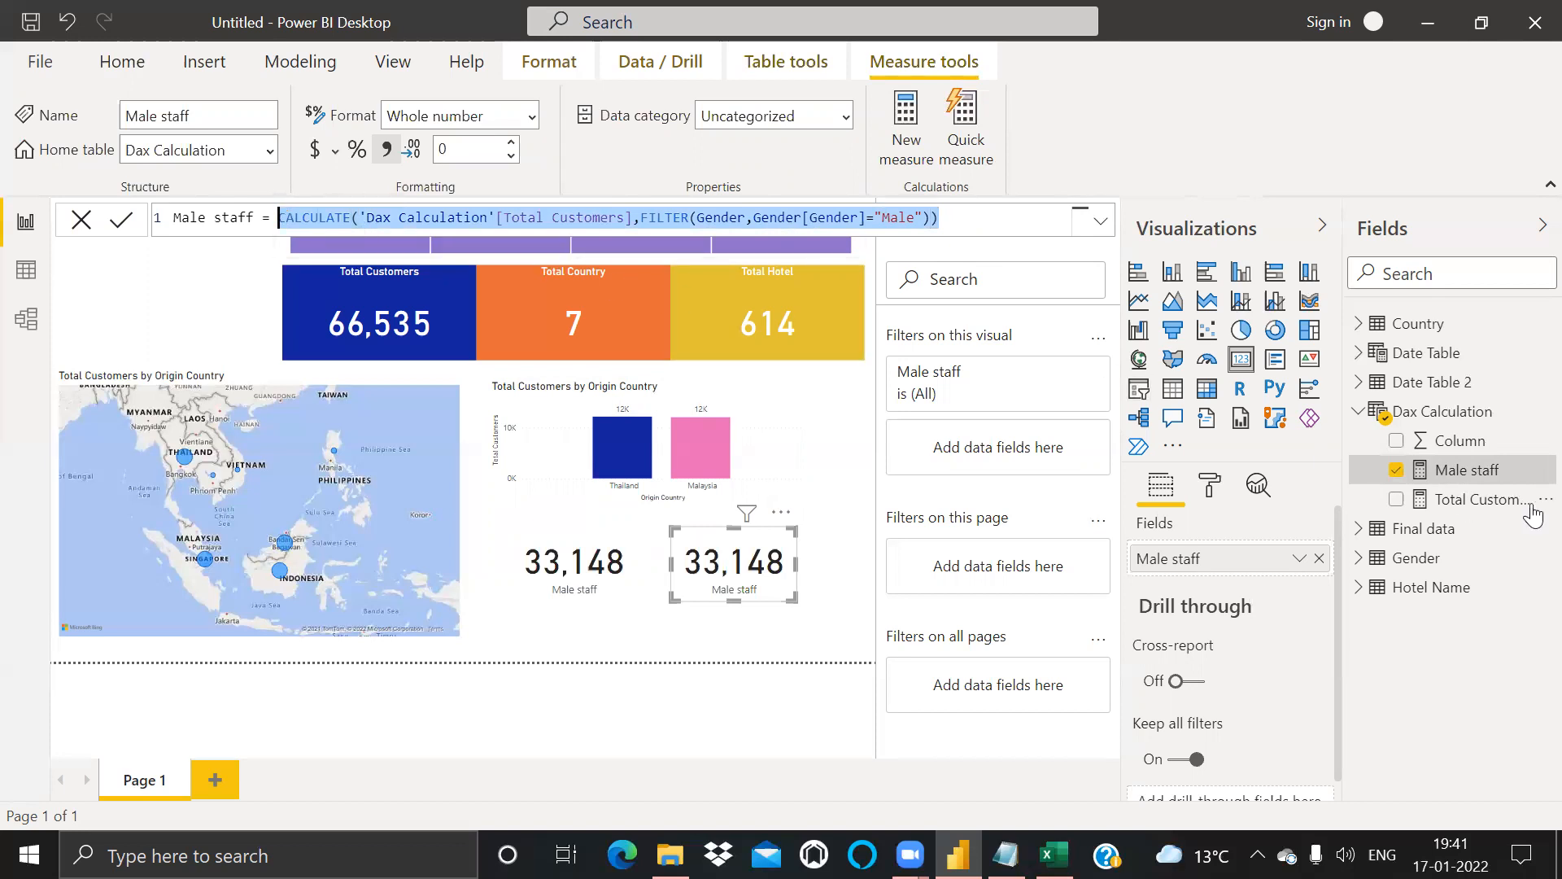
left_click(1540, 413)
left_click(1420, 421)
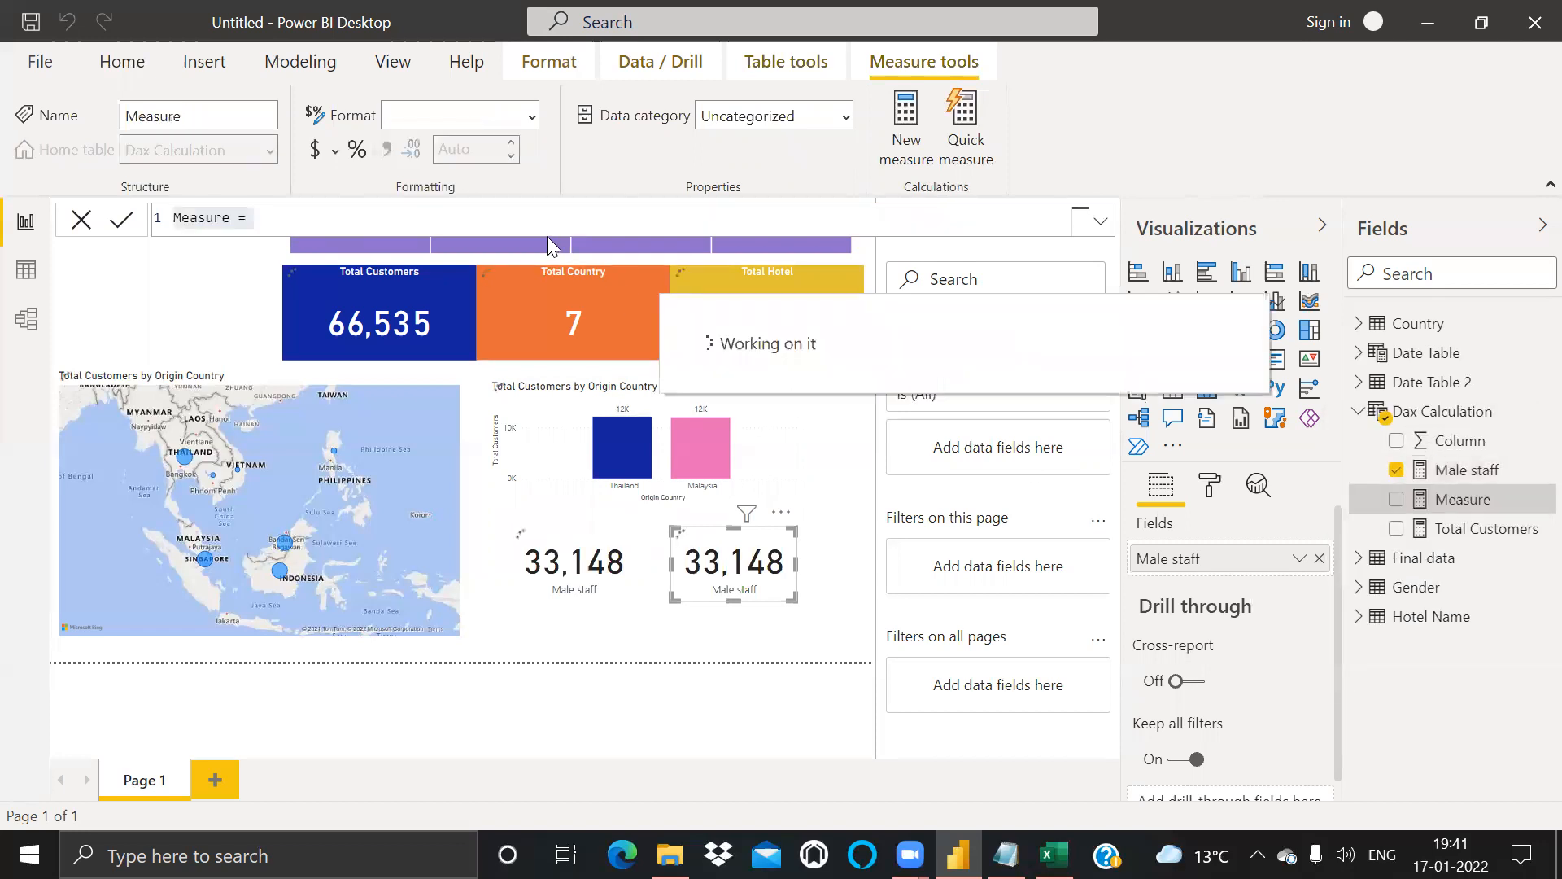
Step: Define the measure Female Staff = CALCULATE('Dax Calculation'[Total Customers],FILTER(Gender,Gender[Gender]="Female")) by reusing the copied expression
type("Fe")
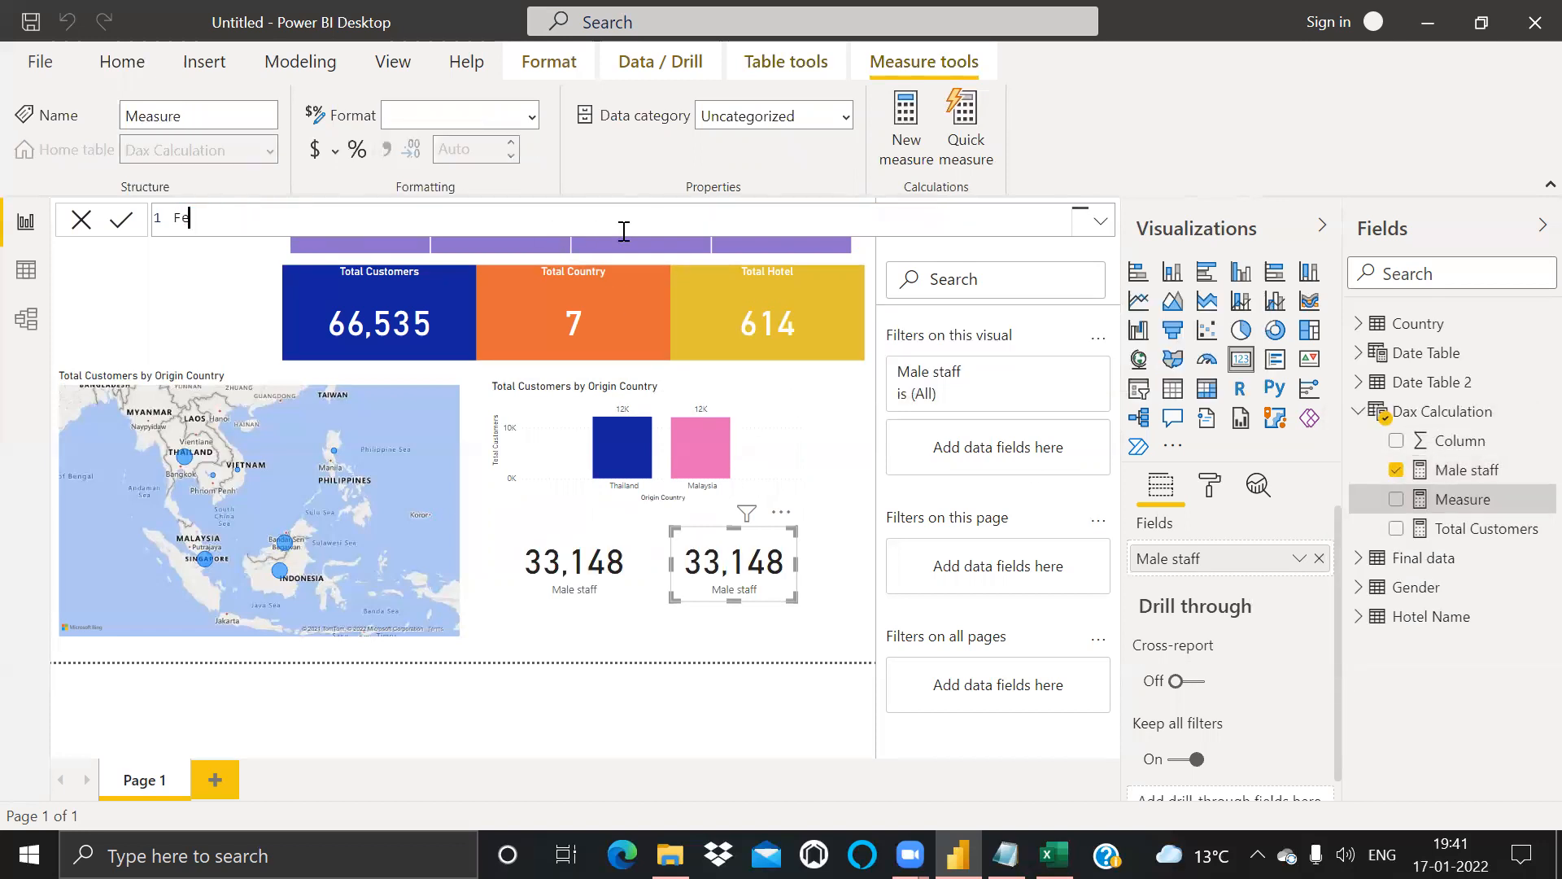
type("male Staff =")
key("ctrl+v")
key("Left")
key("Left")
key("shift+Left")
key("shift+Left")
key("shift+Left")
key("shift+Left")
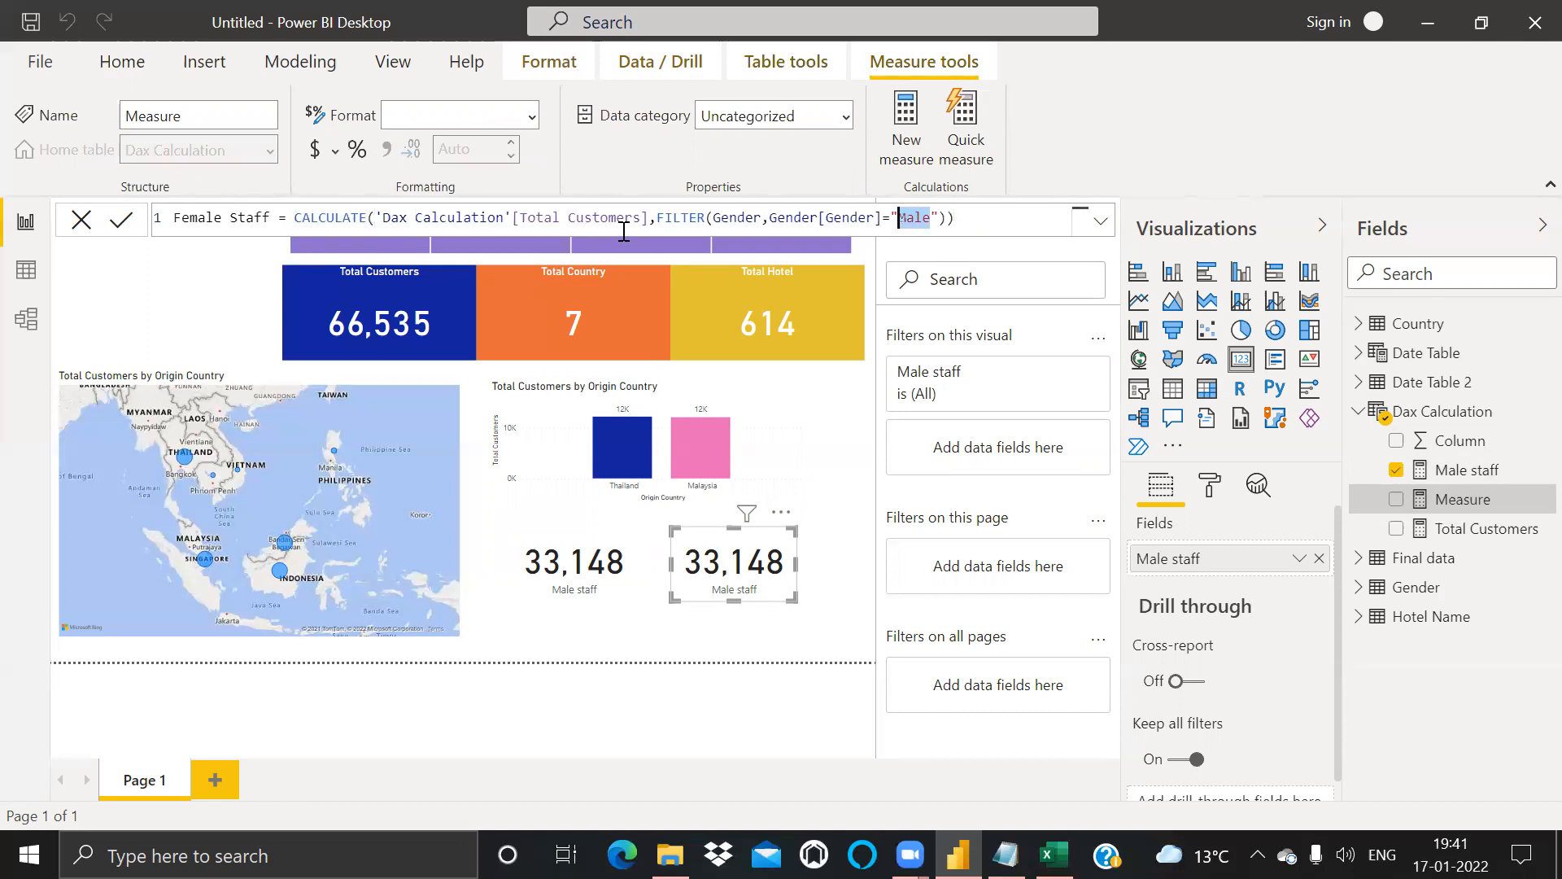
type("Female")
key("Return")
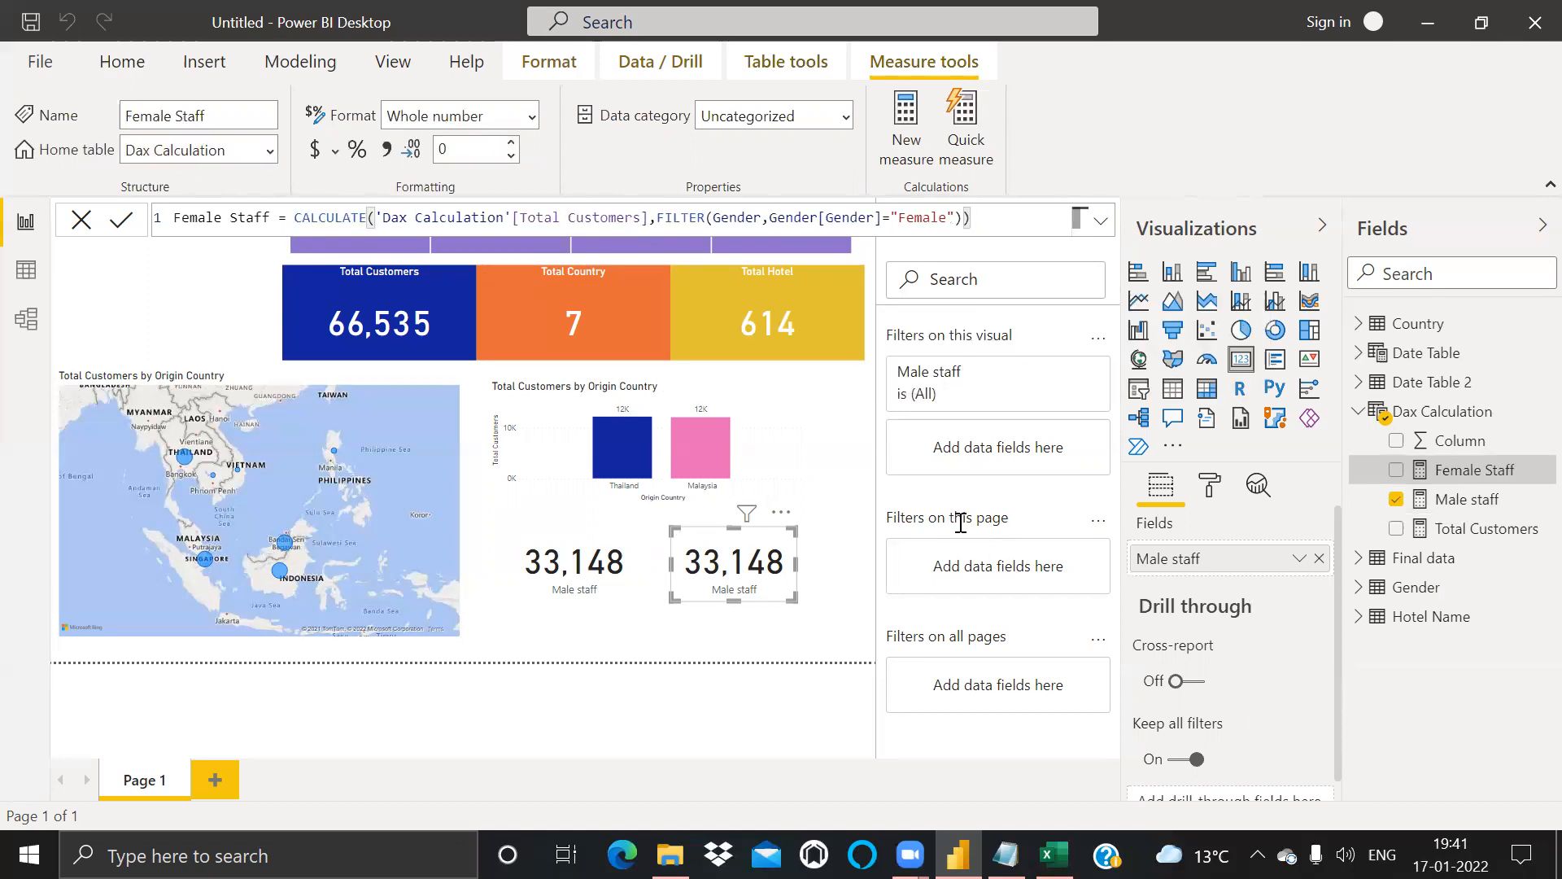
Step: Replace the duplicate card's field with Female Staff, format it with a thousands separator, and collapse the Dax Calculation table
left_click_drag(1399, 476, 1178, 558)
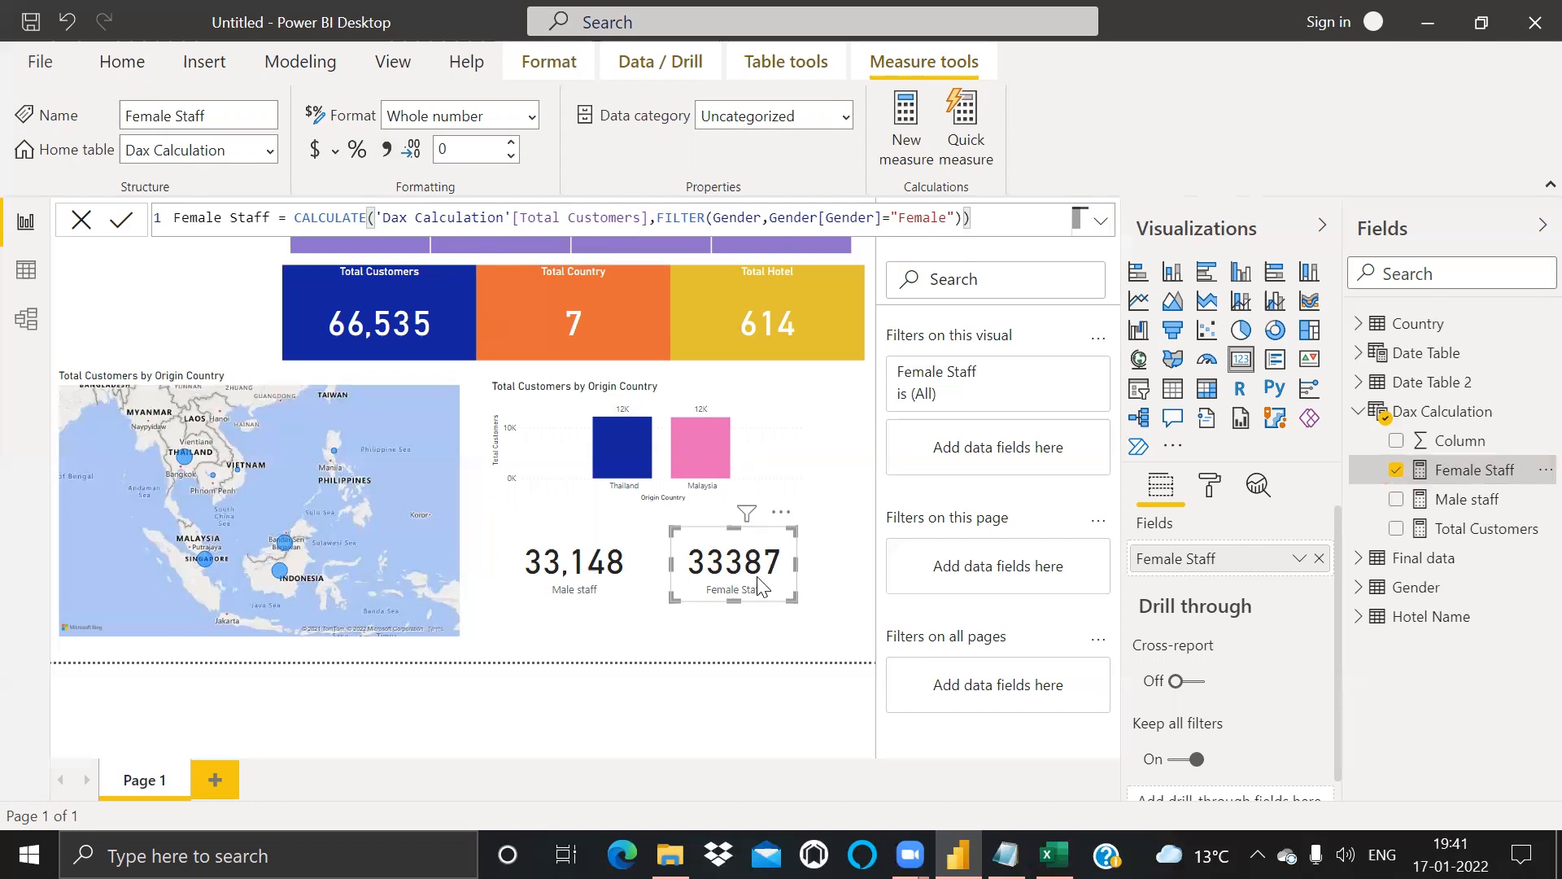
left_click(765, 647)
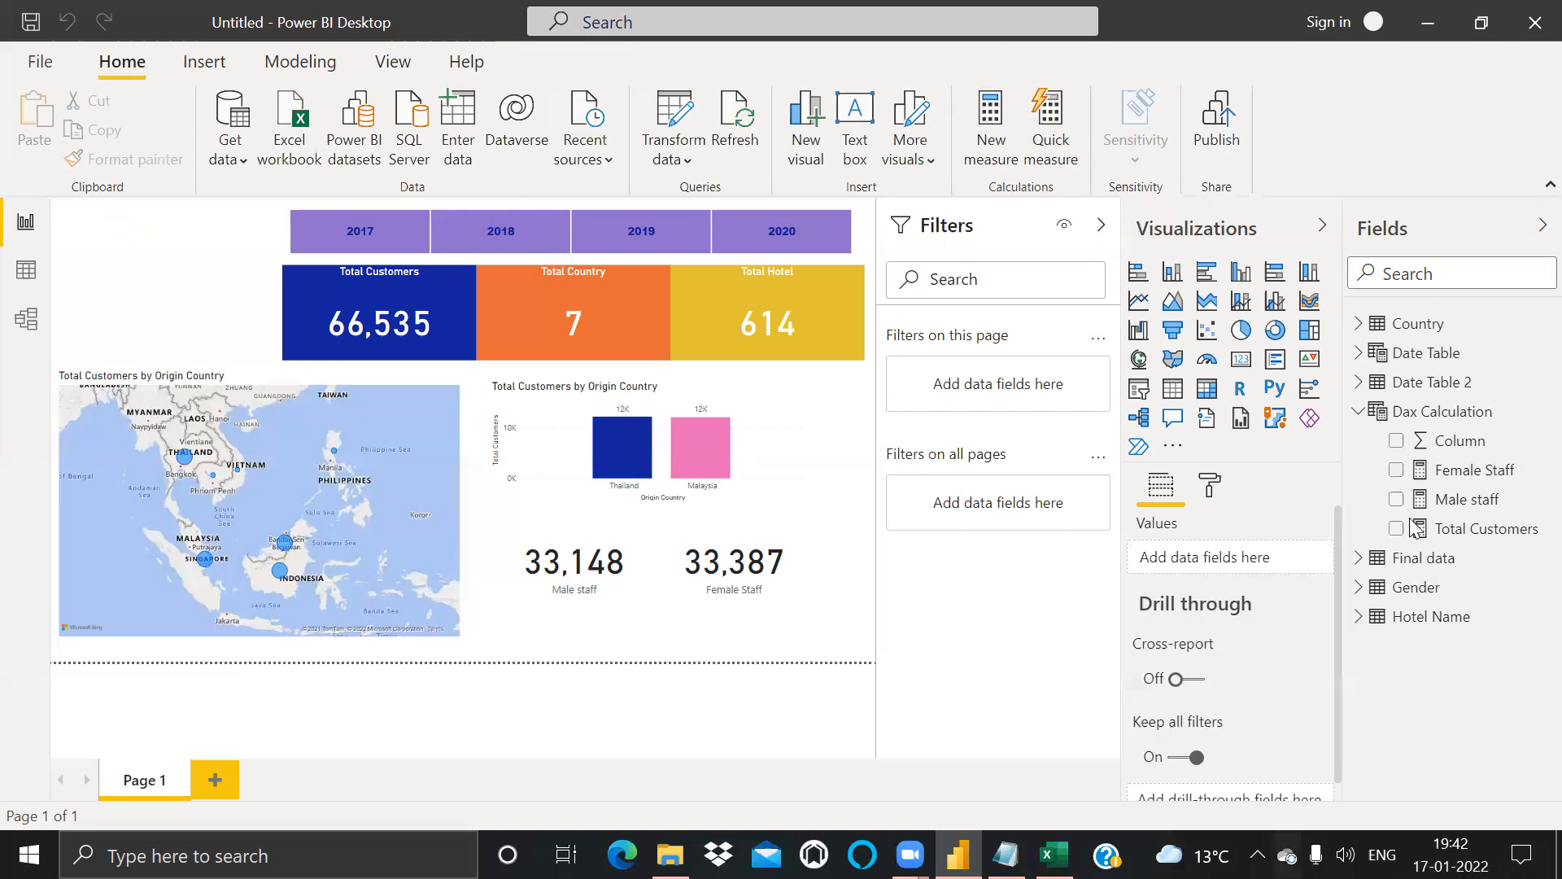
left_click(1359, 411)
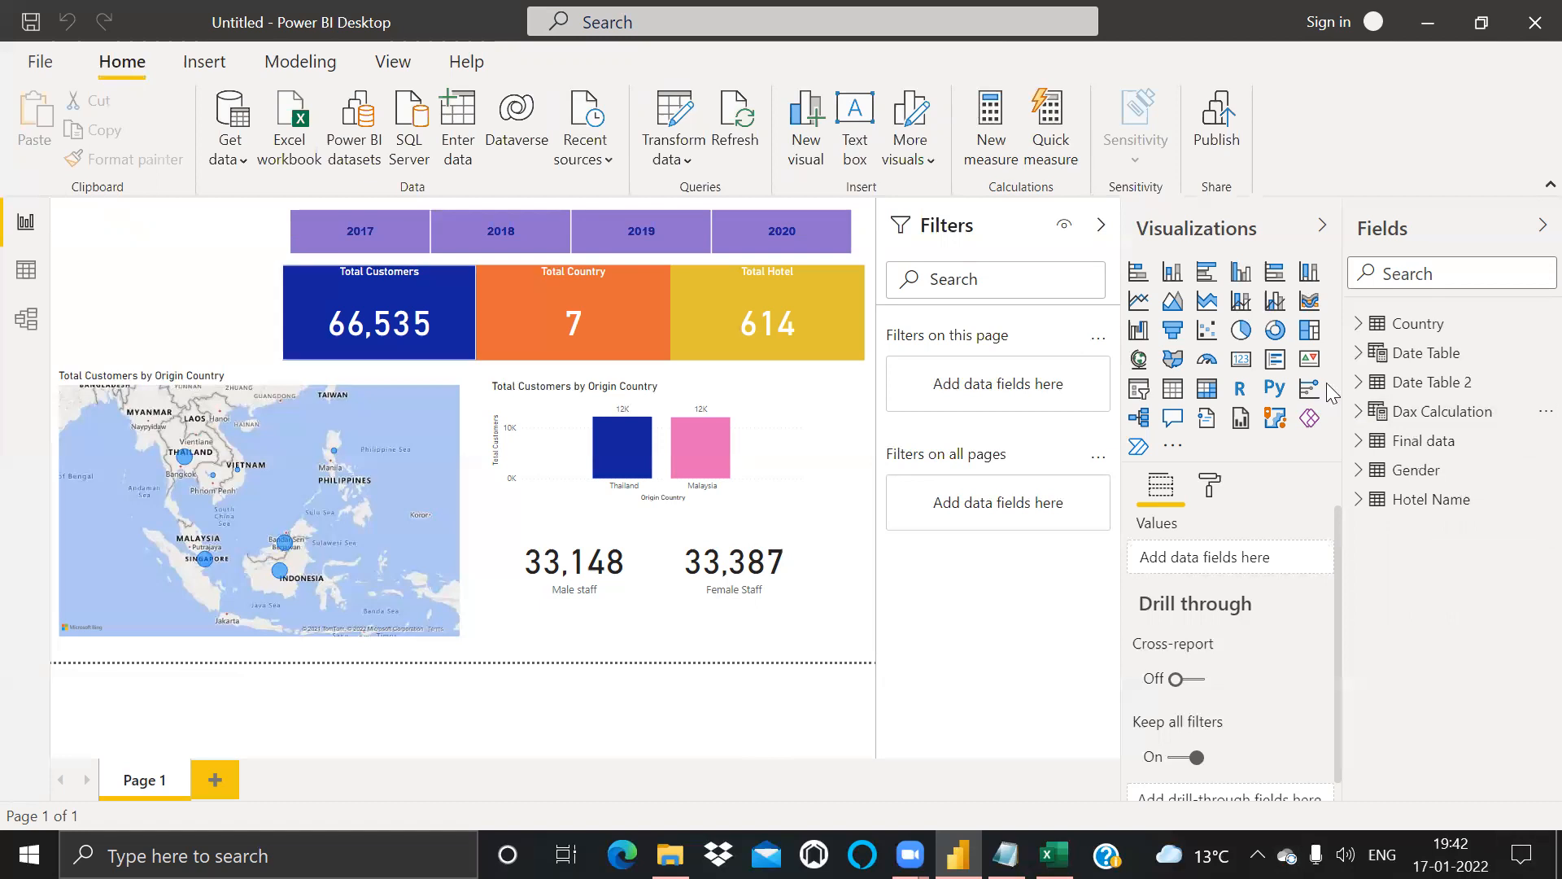
Step: Switch to the Excel requirements sheet to examine the age group ranges, their labels and the suggested functions, and return to Power BI
key("alt+Tab")
key("Down")
key("Down")
key("Down")
key("Down")
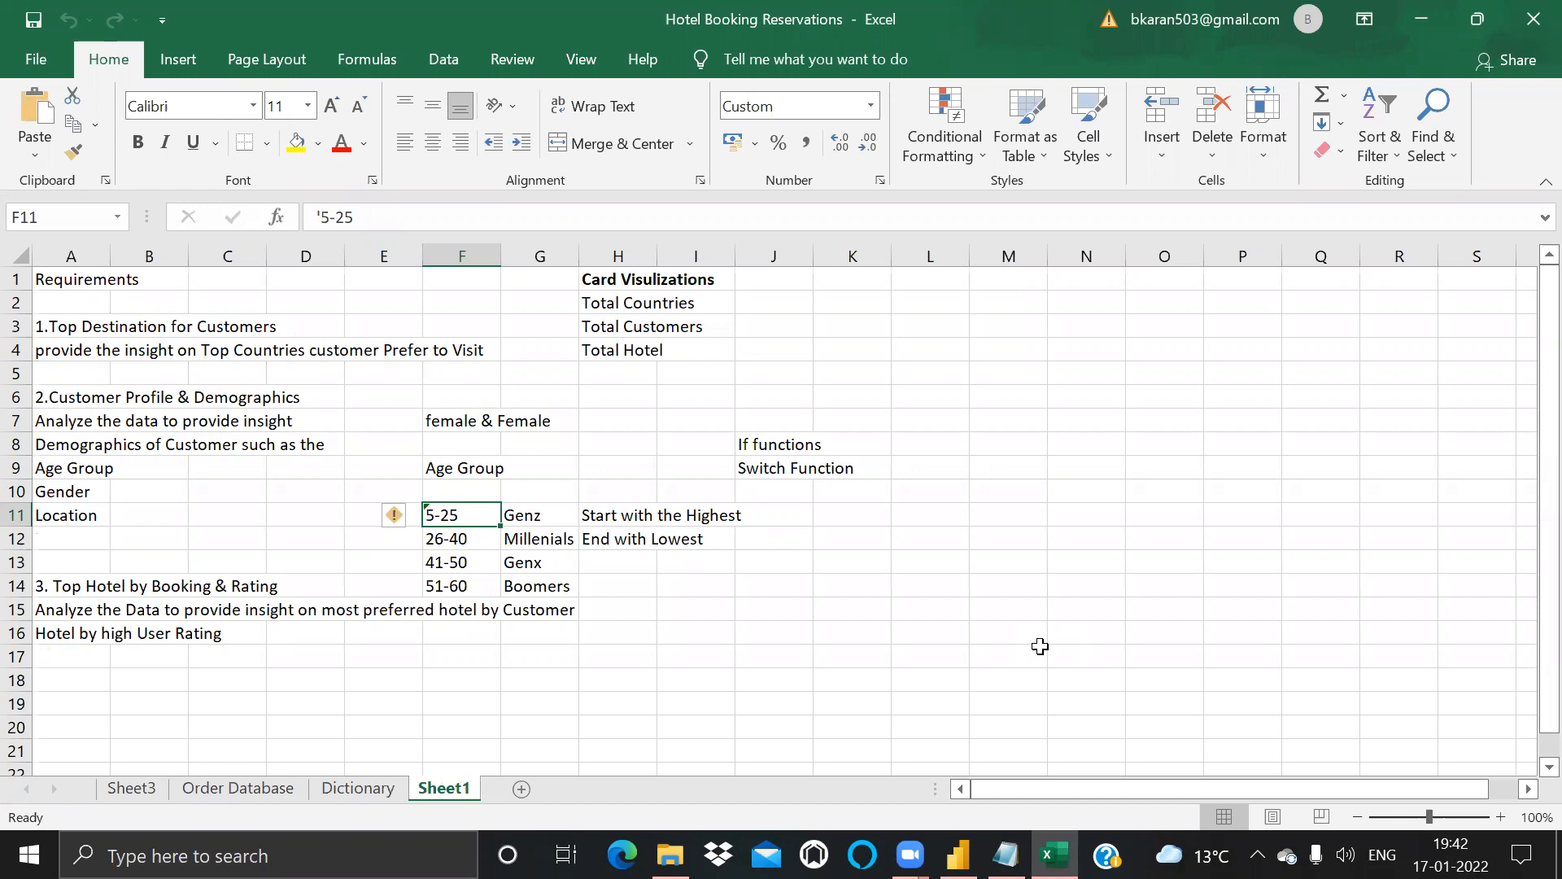
key("alt+Tab")
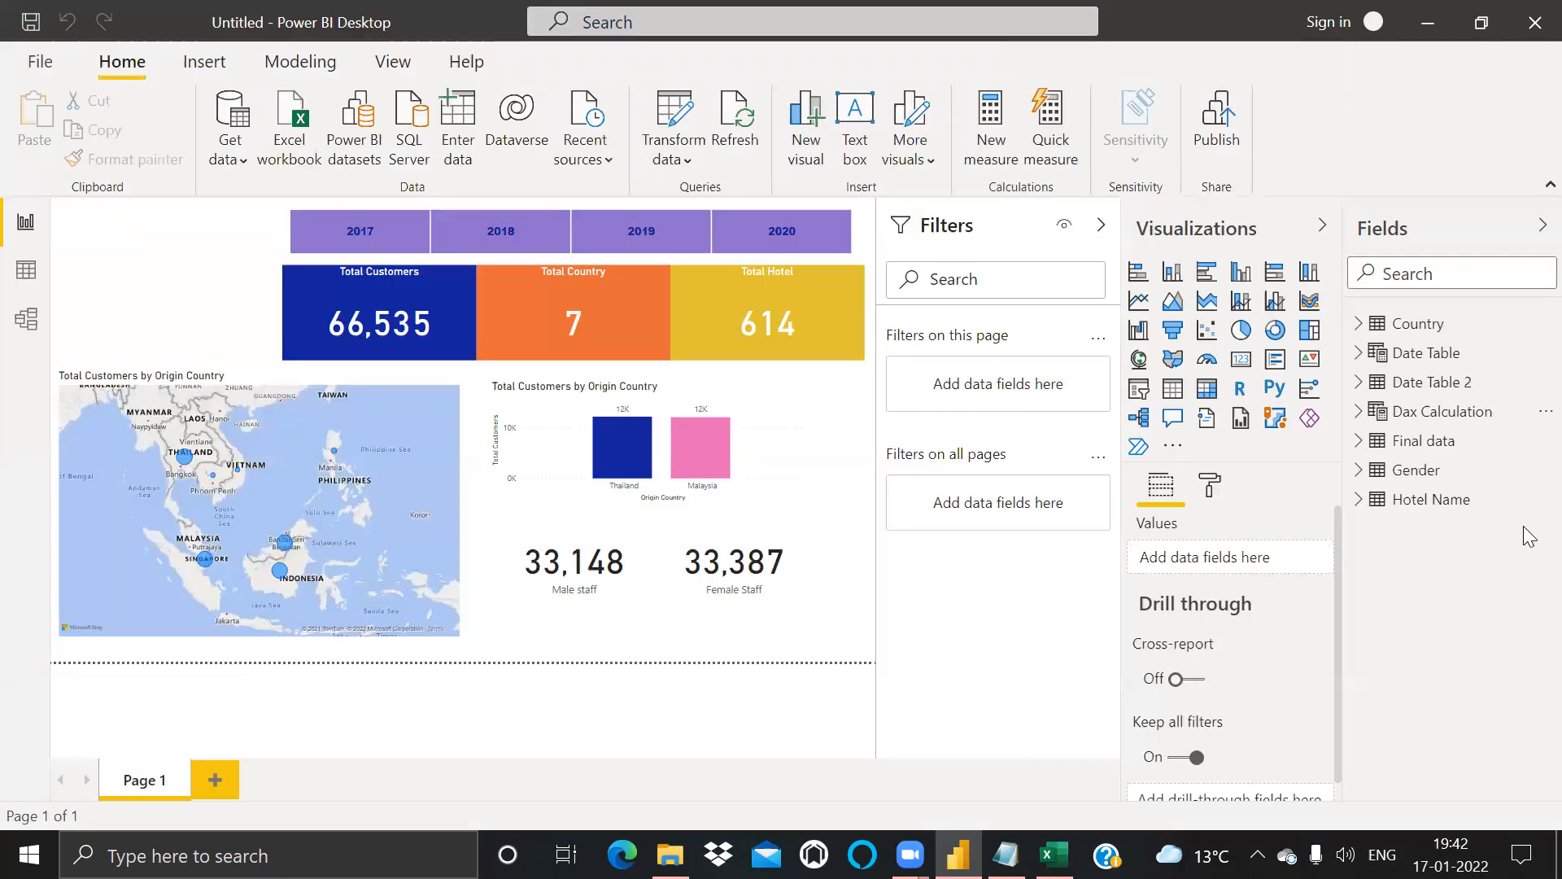
left_click(1533, 422)
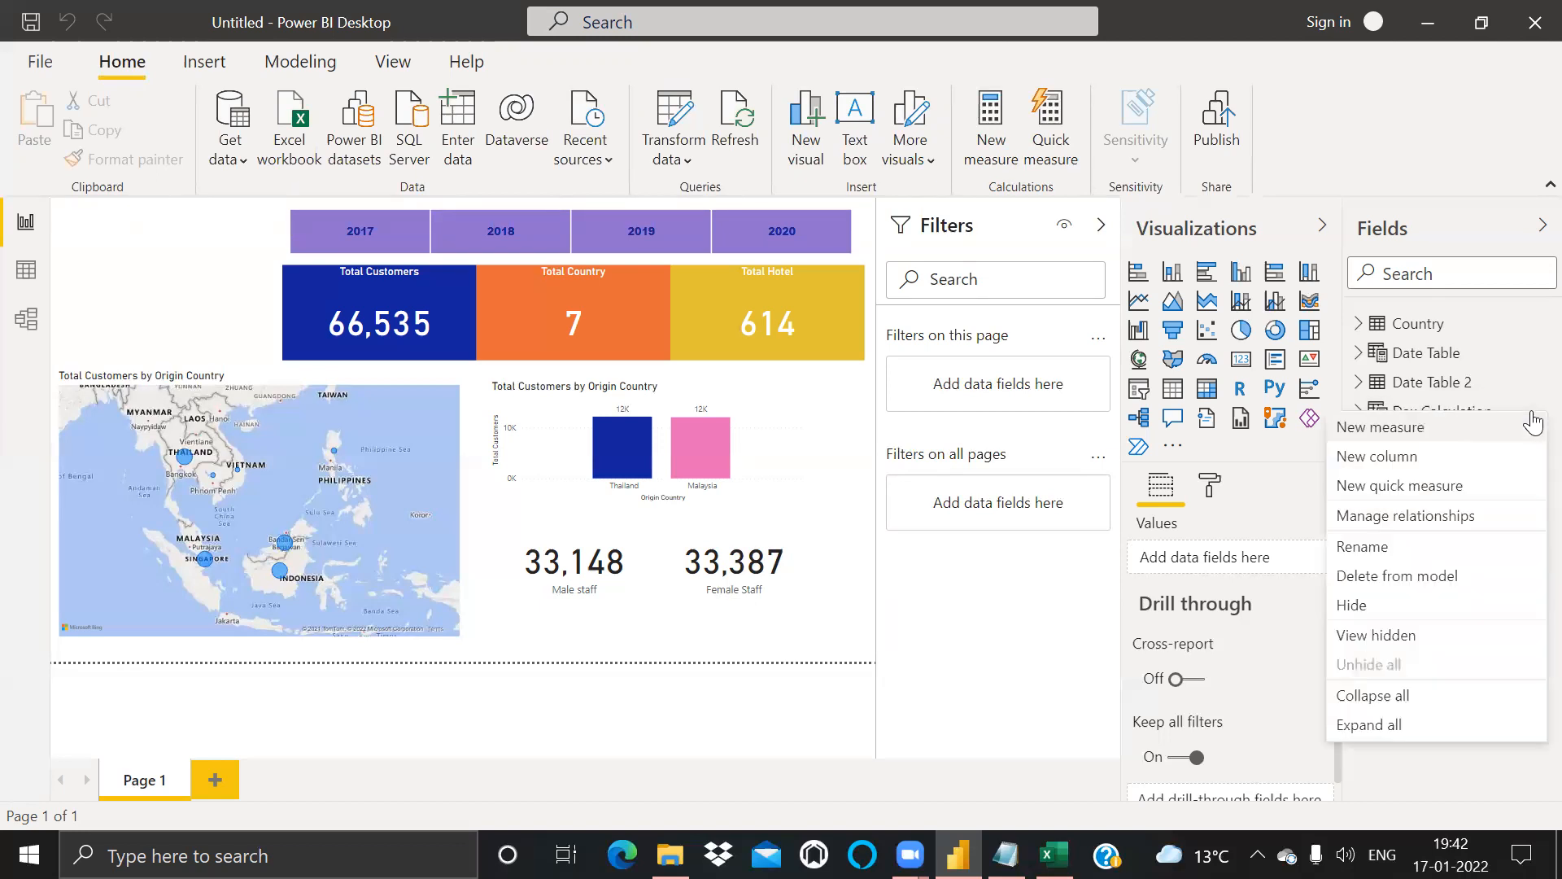
left_click(1530, 387)
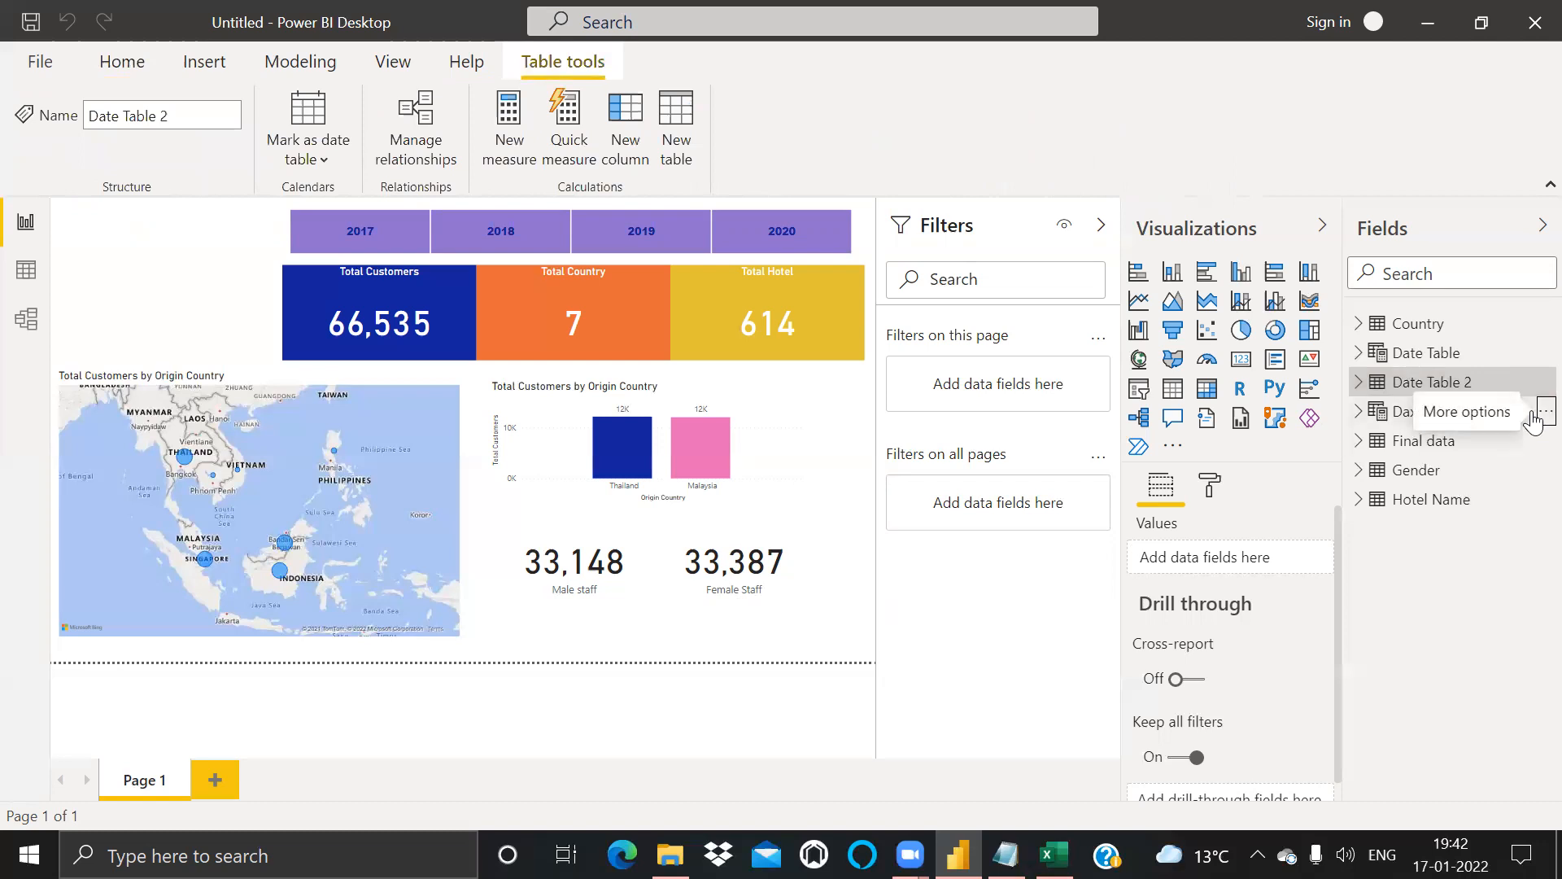
key("alt+Tab")
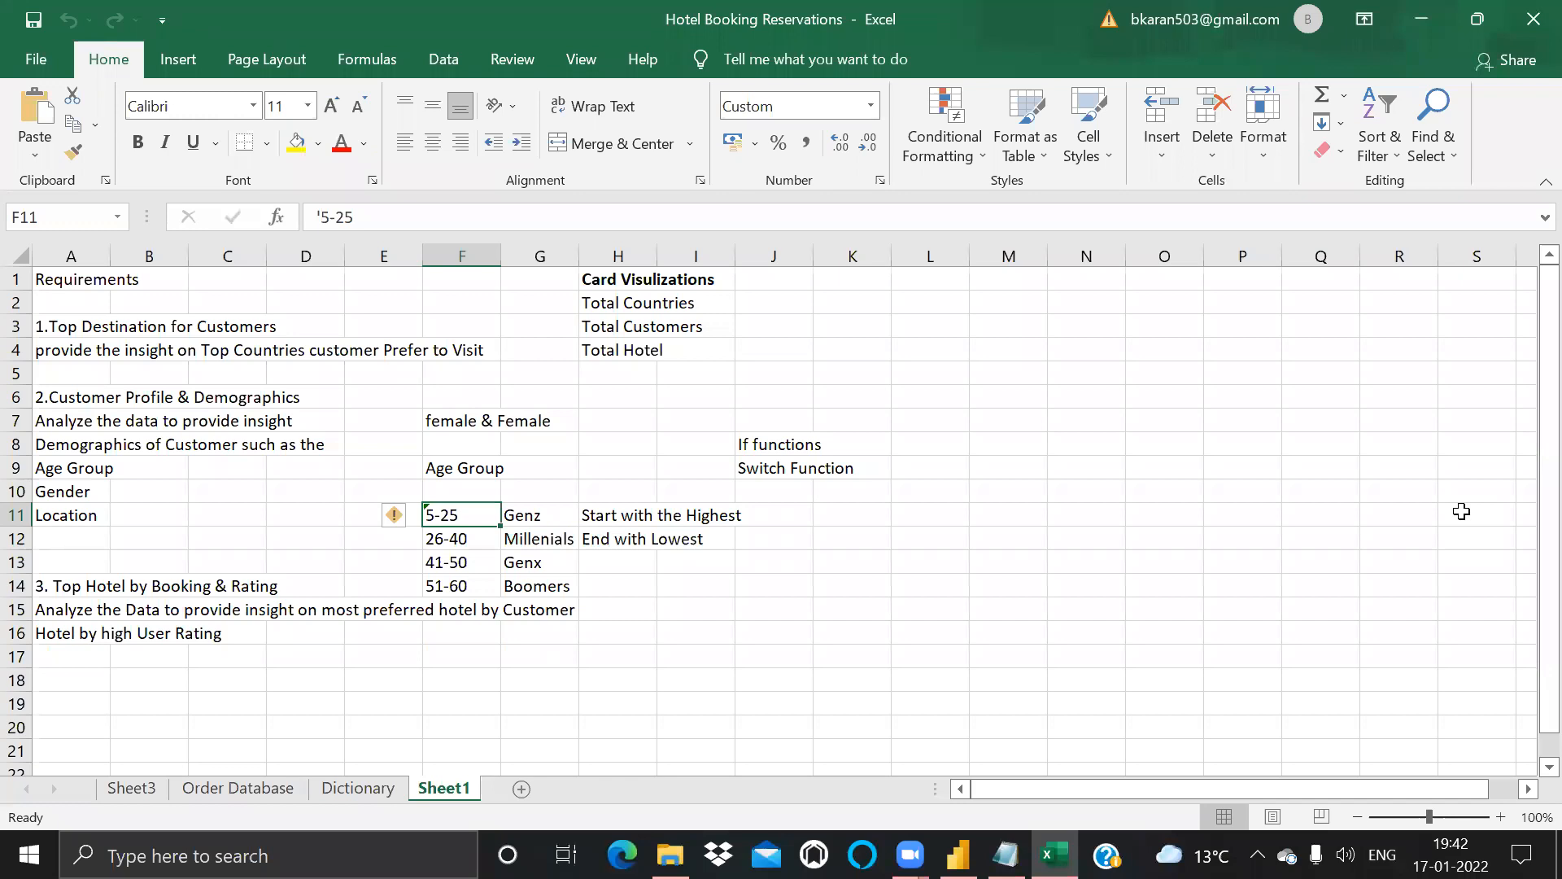
key("alt+Tab")
key("alt+shift+Tab")
key("alt+Tab")
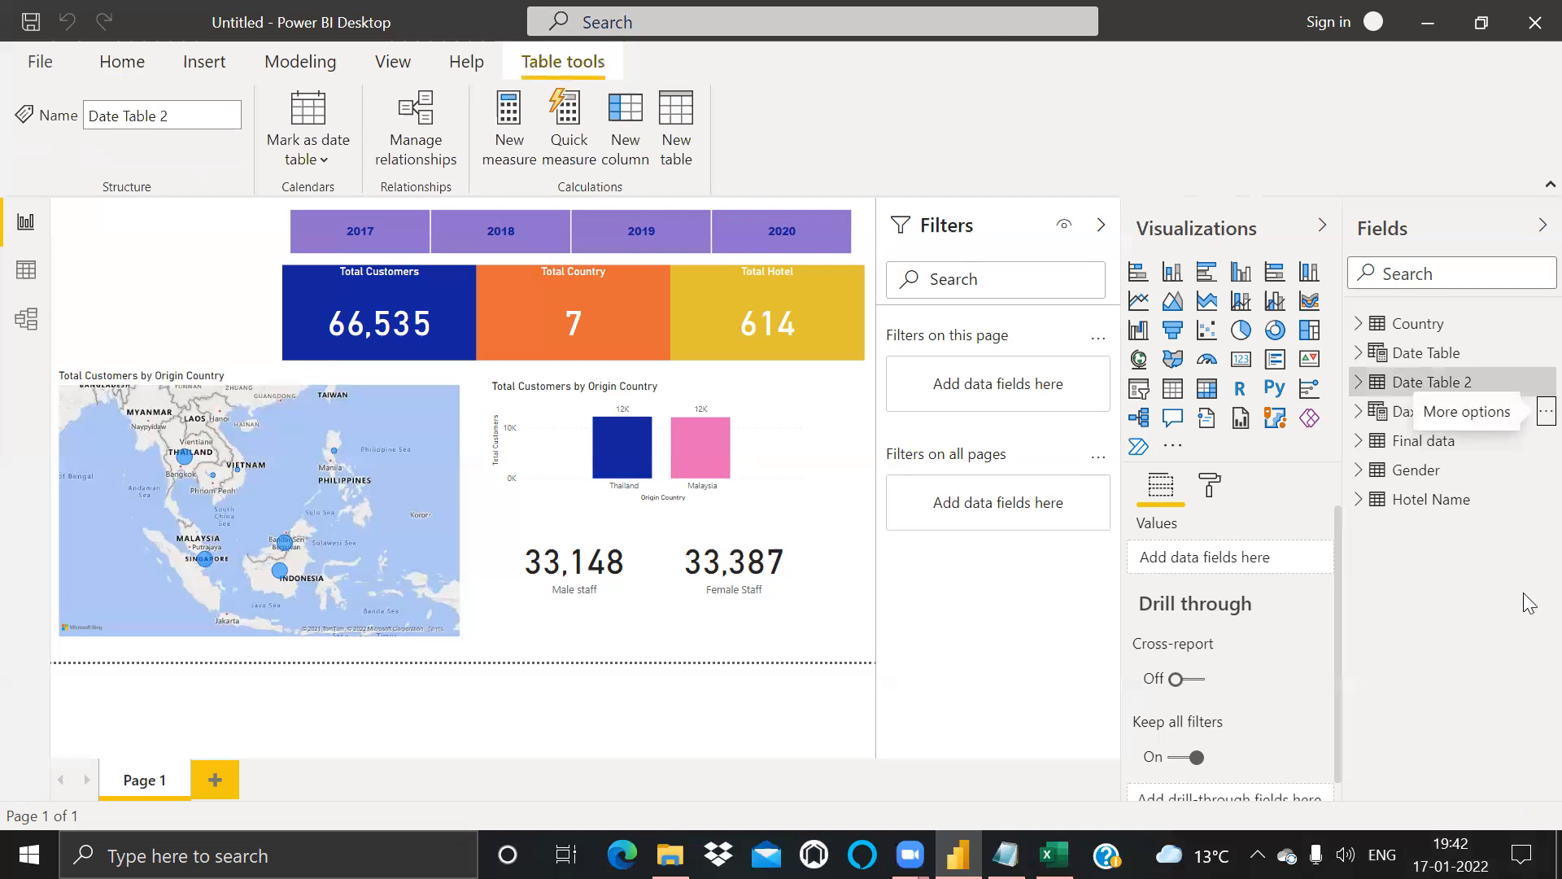
Step: Create a calculated column named Age bucket in the Final data table and begin its formula with an IF function
left_click(1356, 442)
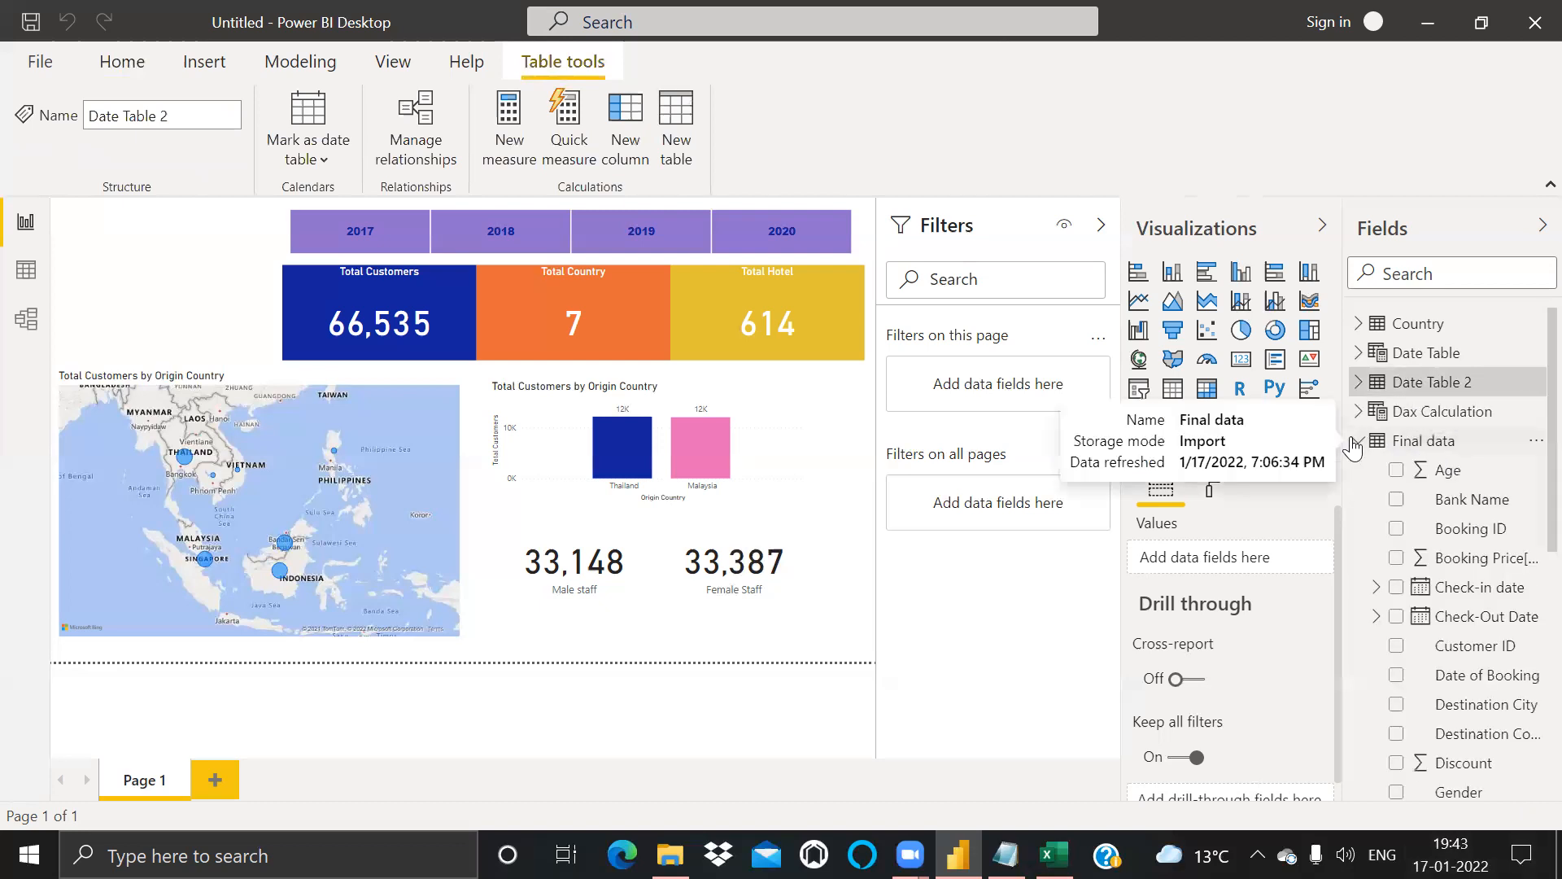
left_click(1536, 440)
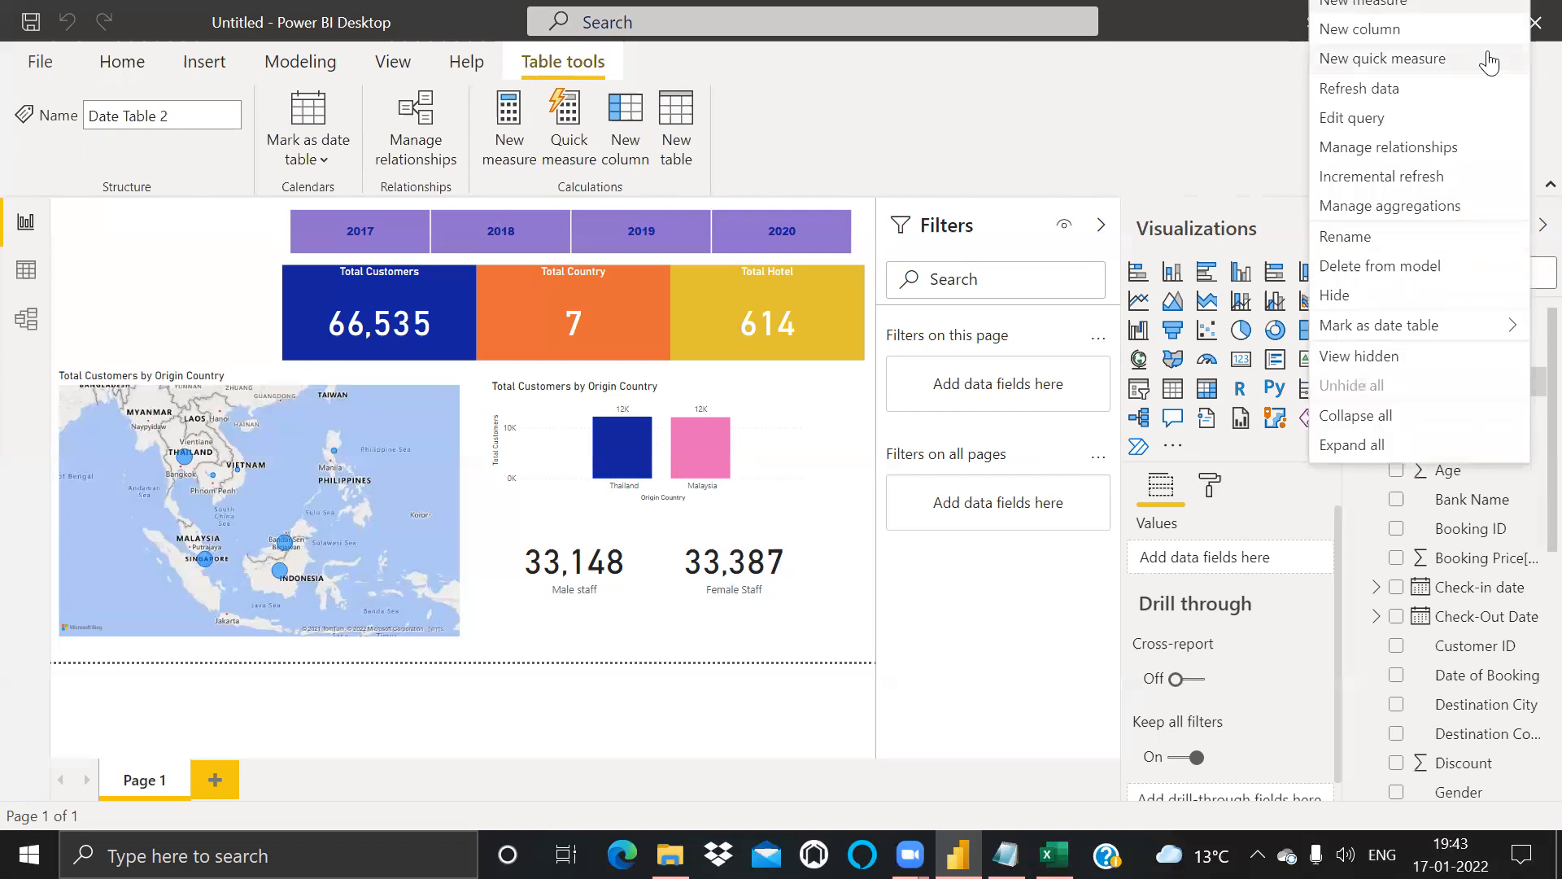
left_click(1402, 26)
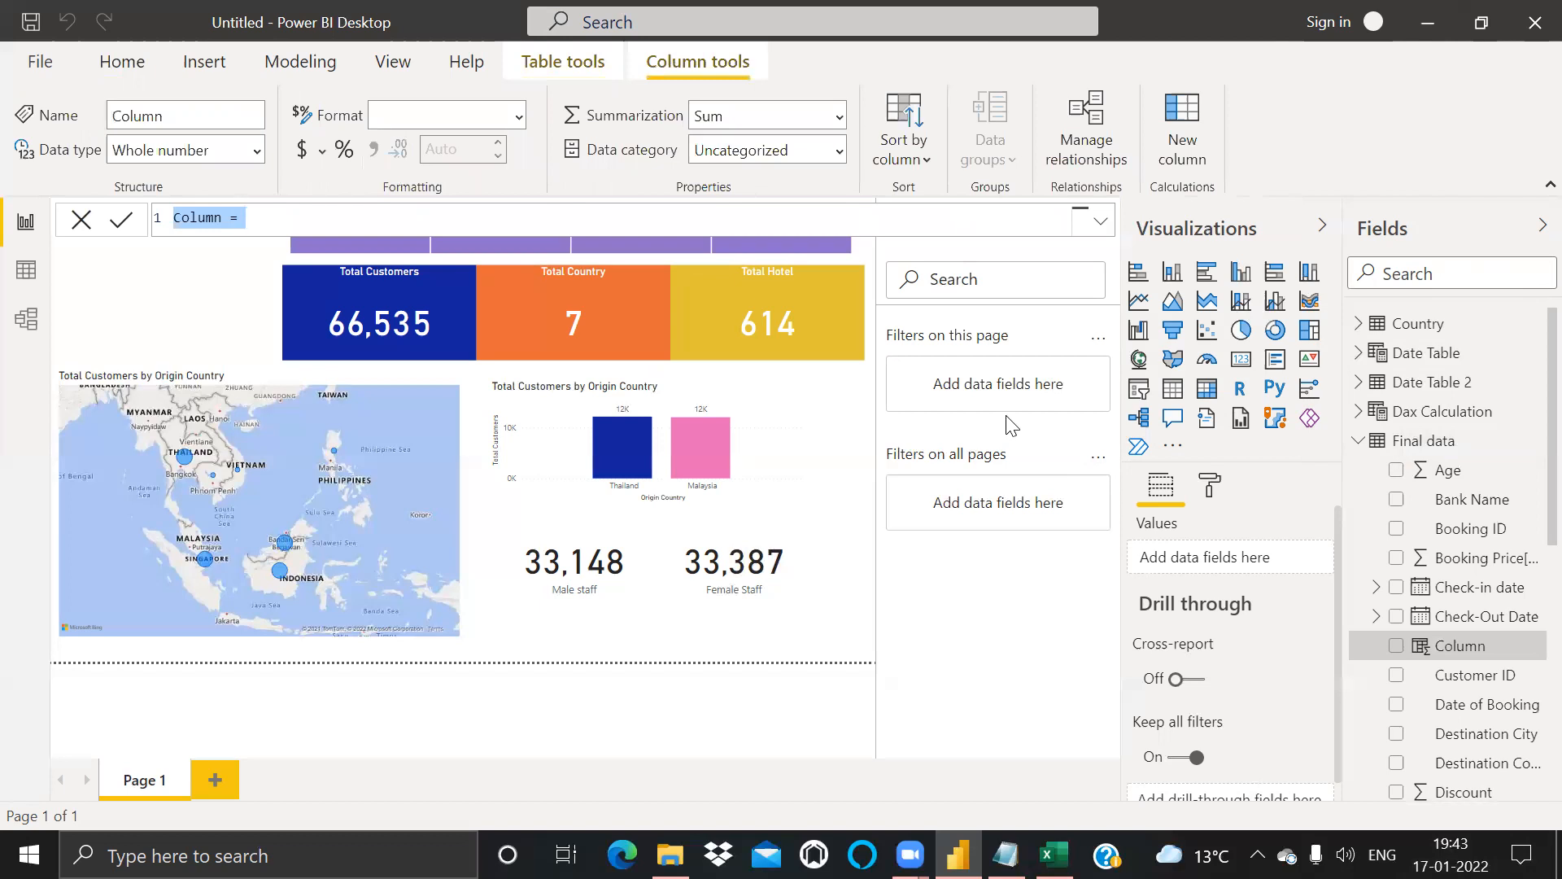
type("Age ")
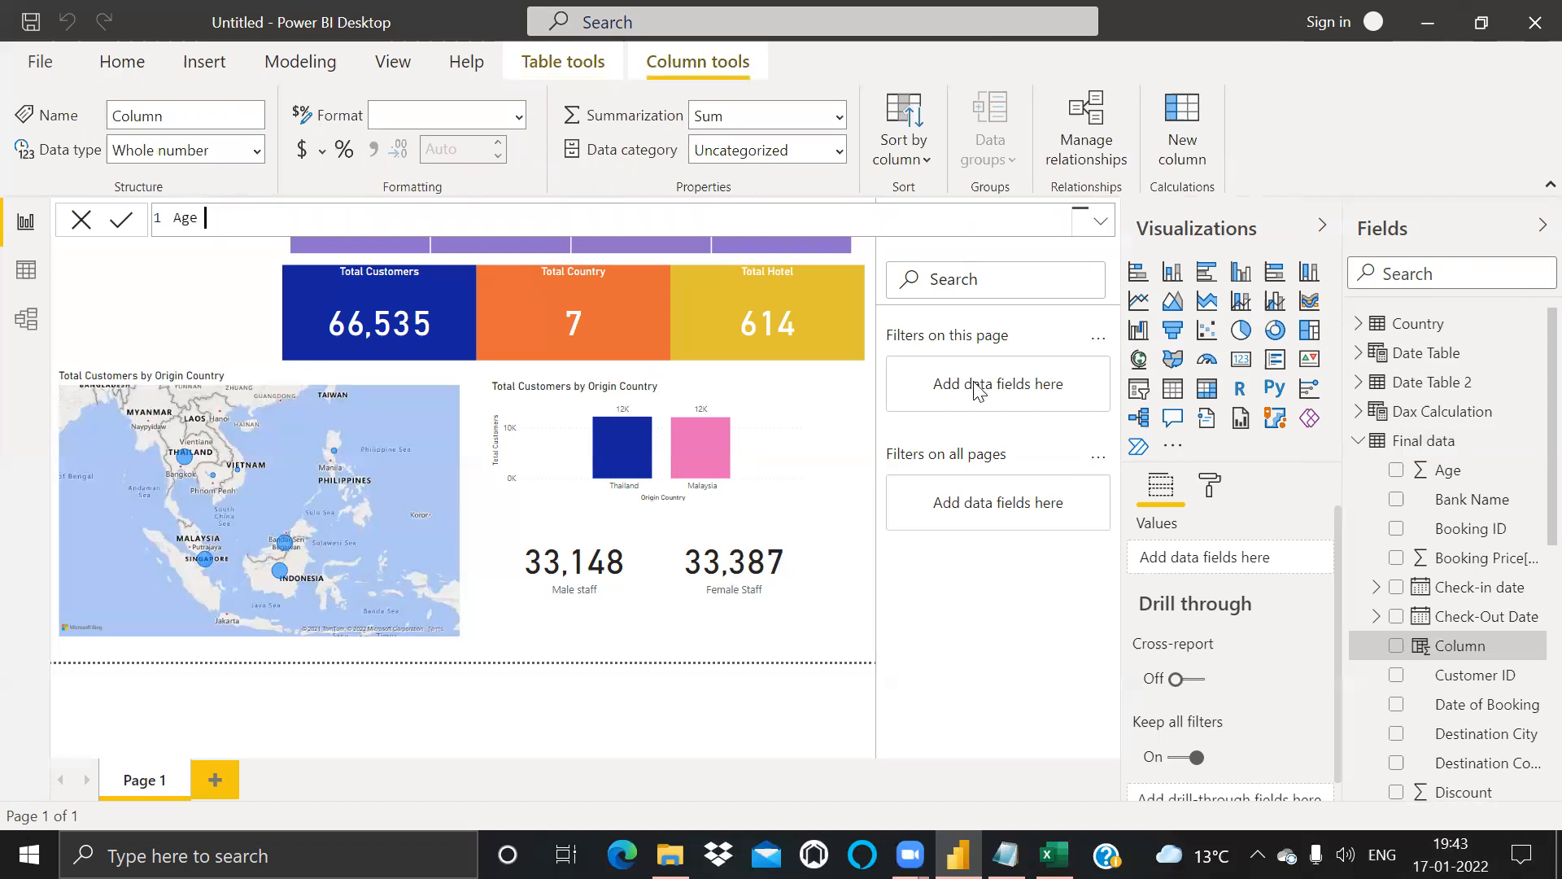
type("bucket = if")
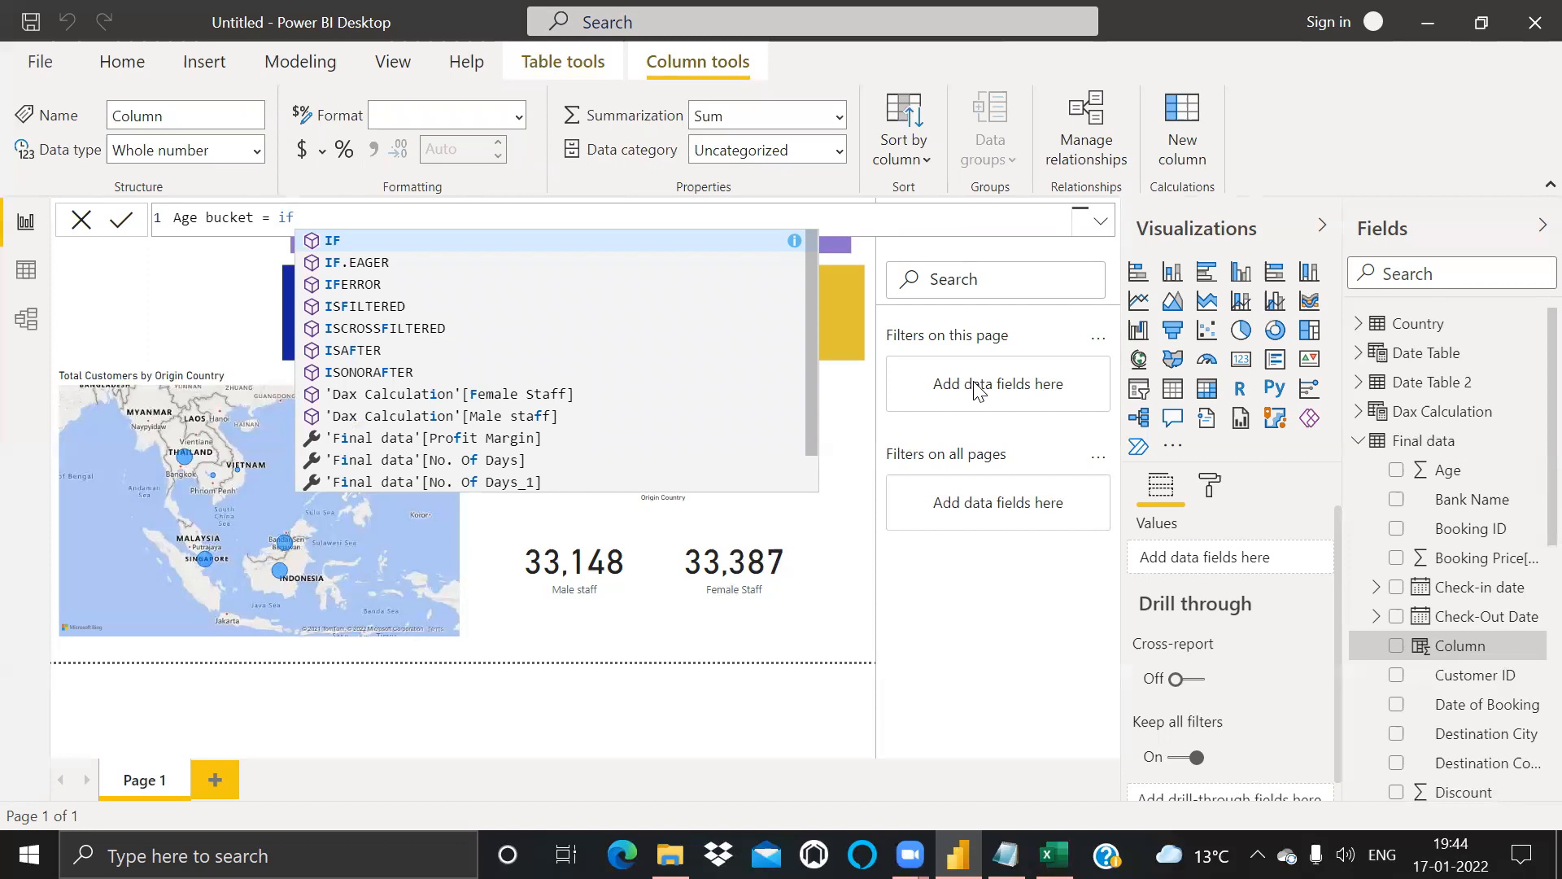
Step: Open an AND function as the IF test and enter 'Final data'[Age]>5 as its first condition
type("(and")
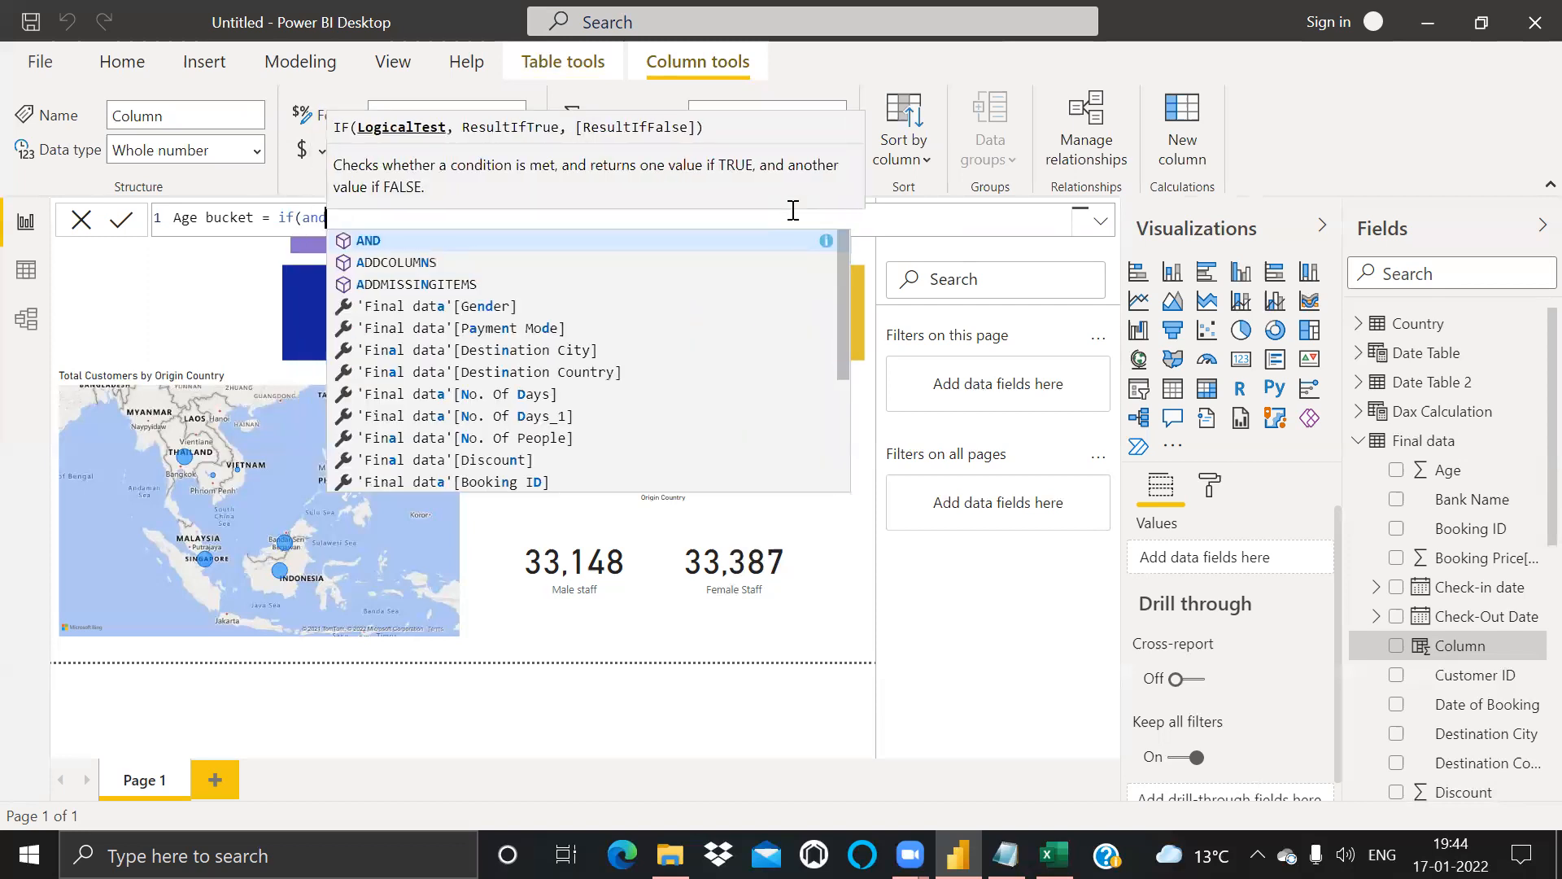
key("Tab")
type("(")
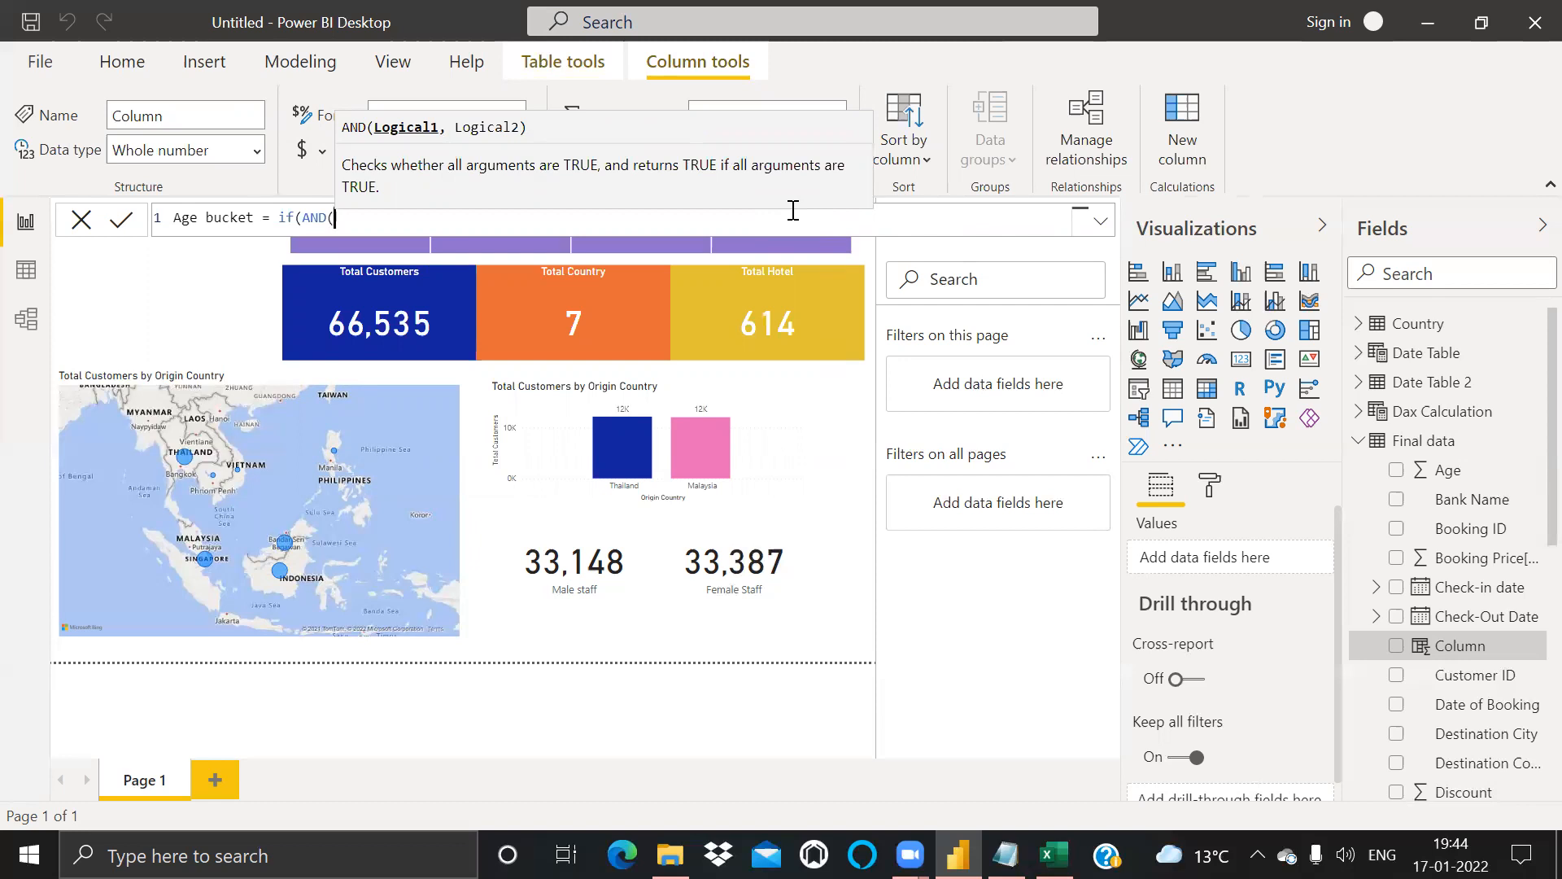
type("a'[Age")
key("Down")
key("Down")
key("Down")
key("Tab")
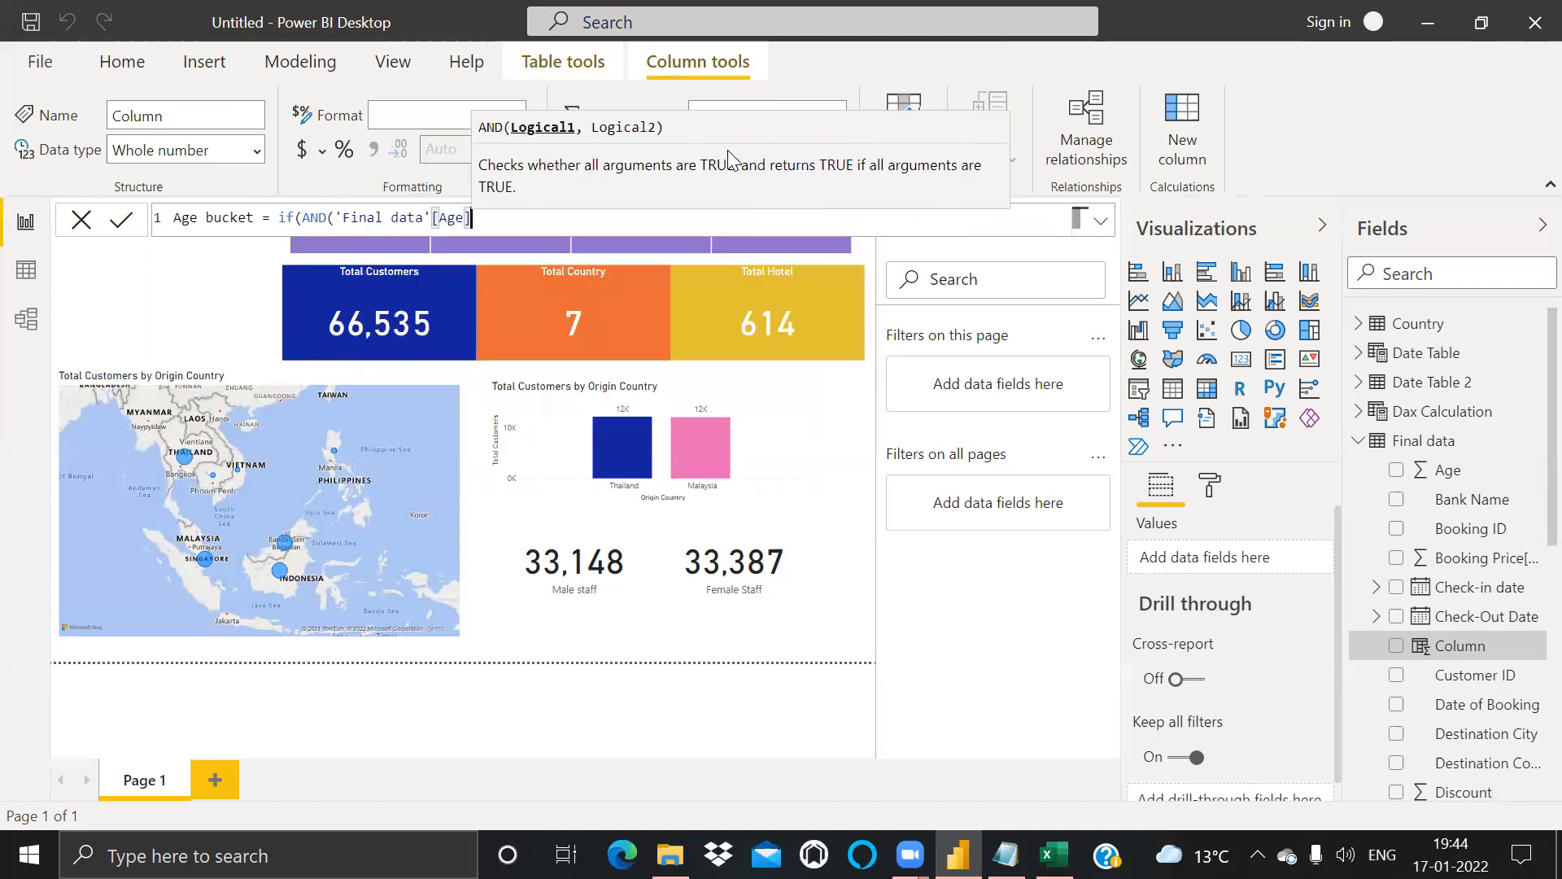
type(">")
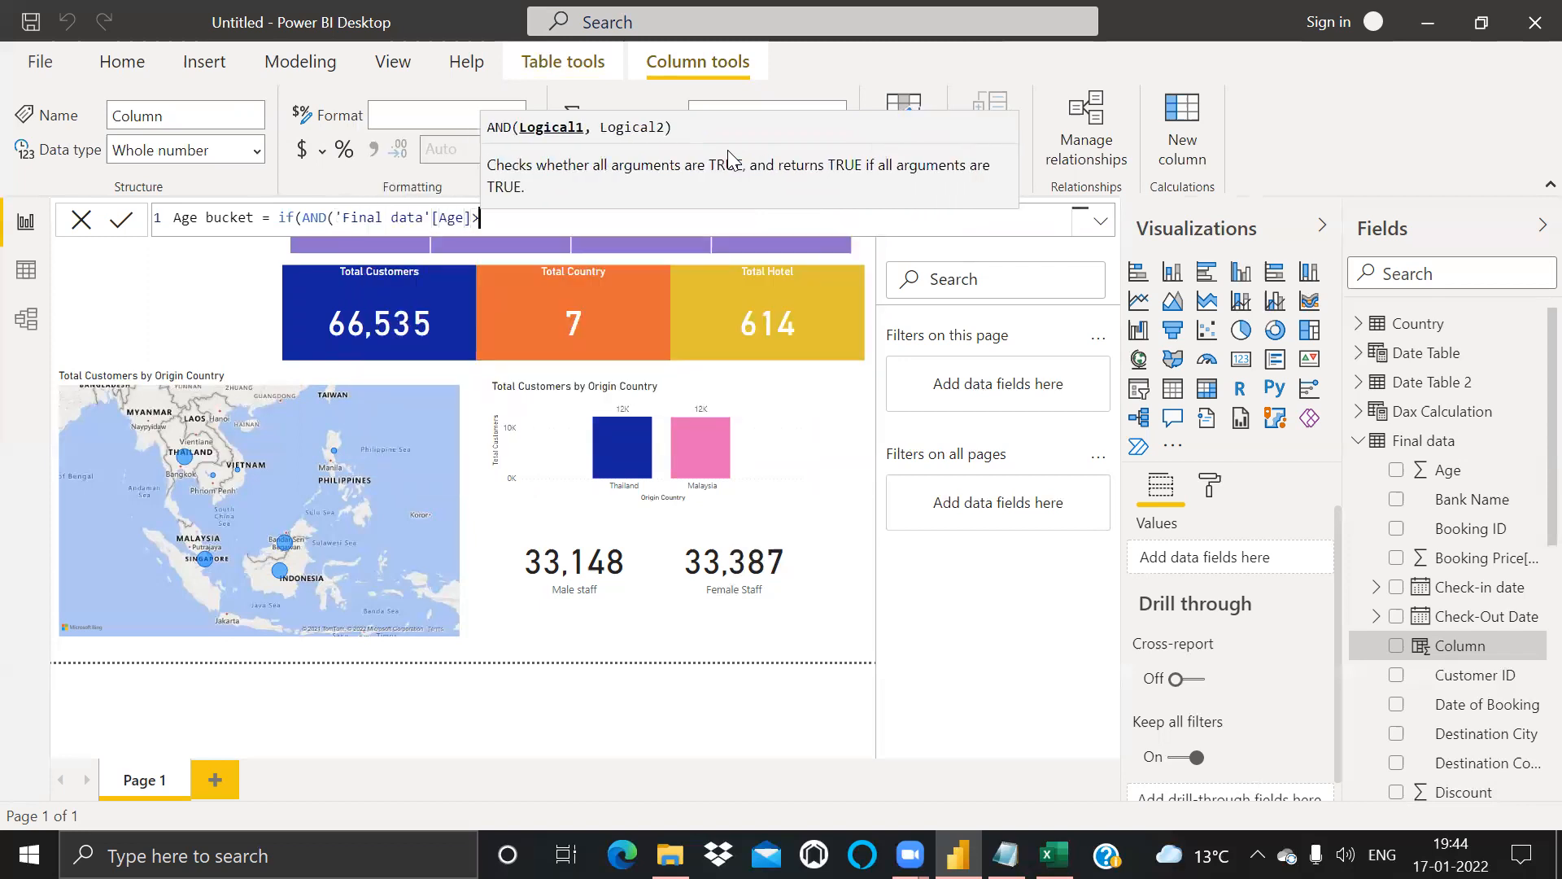
type("5")
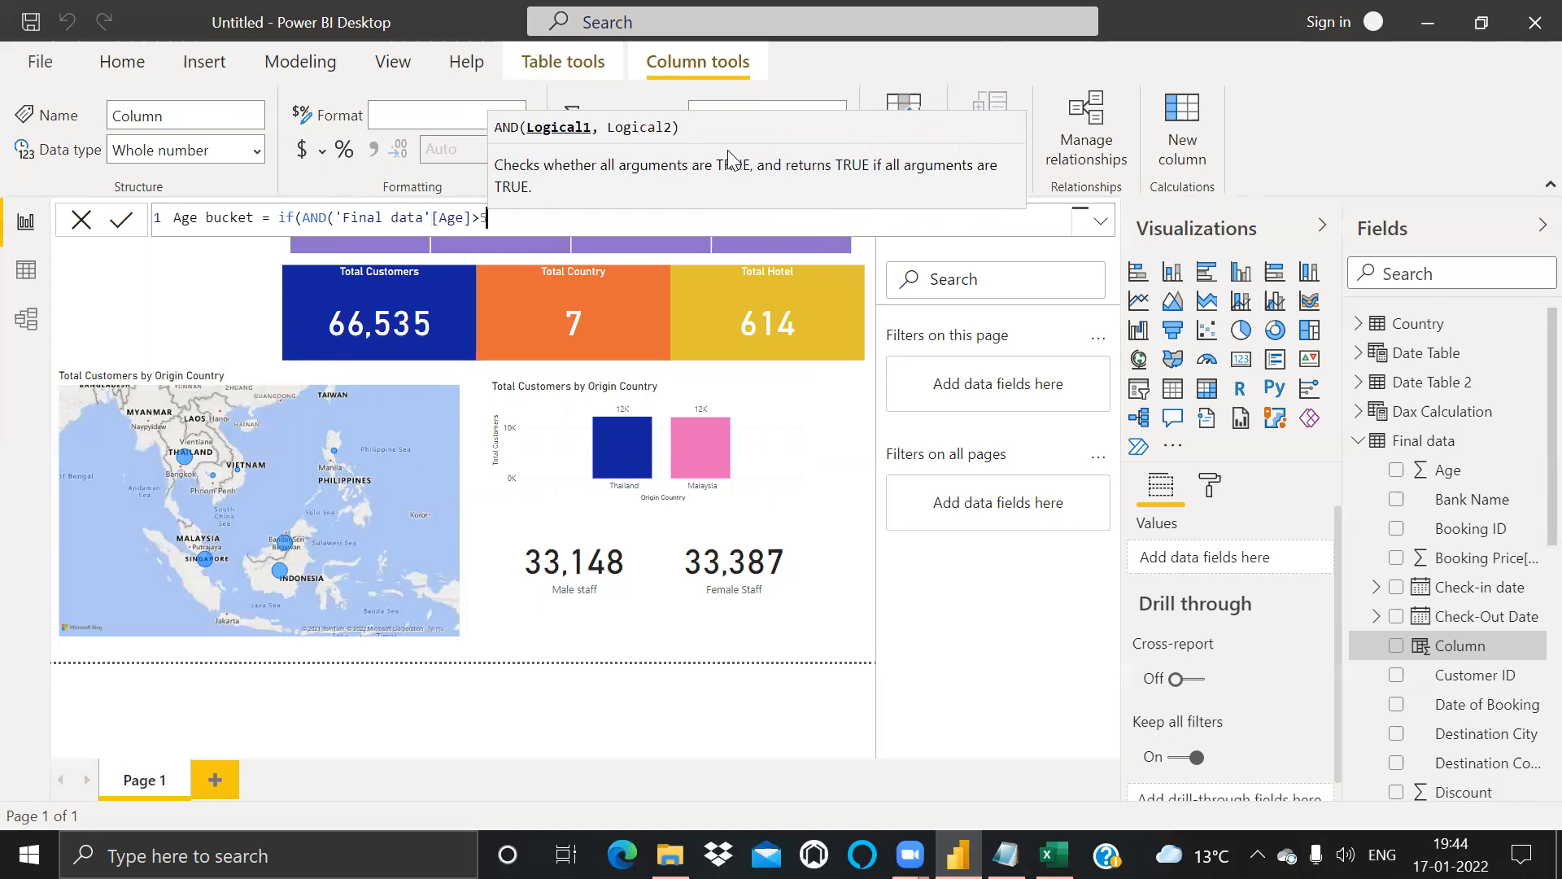
Step: Complete the AND test with 'Final data'[Age]<=20 as its second condition and return "5-20" when it is true
type(",")
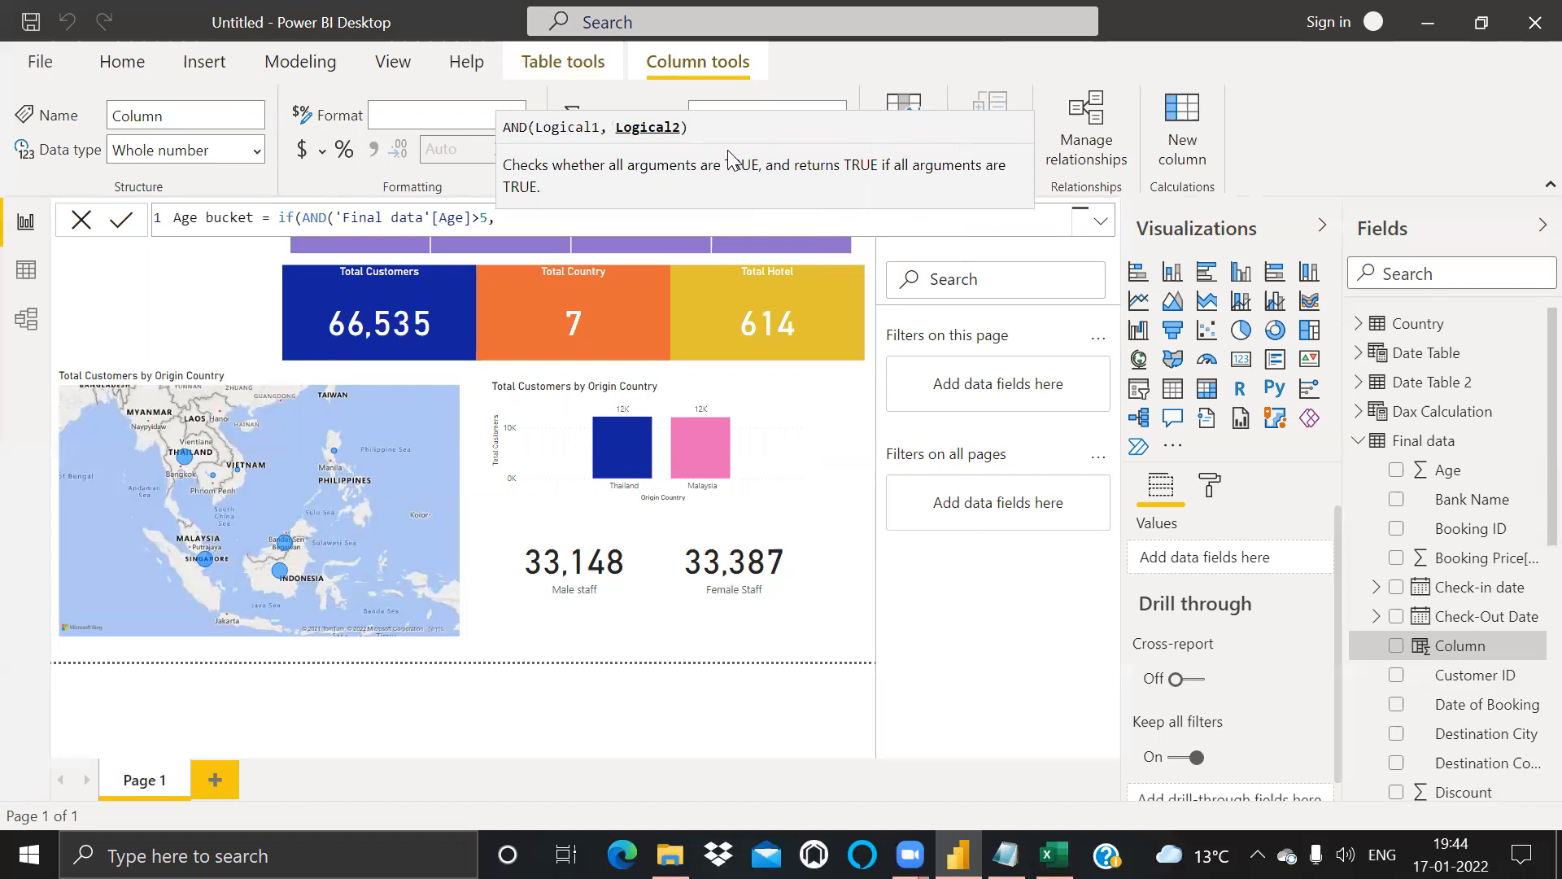
type("fin")
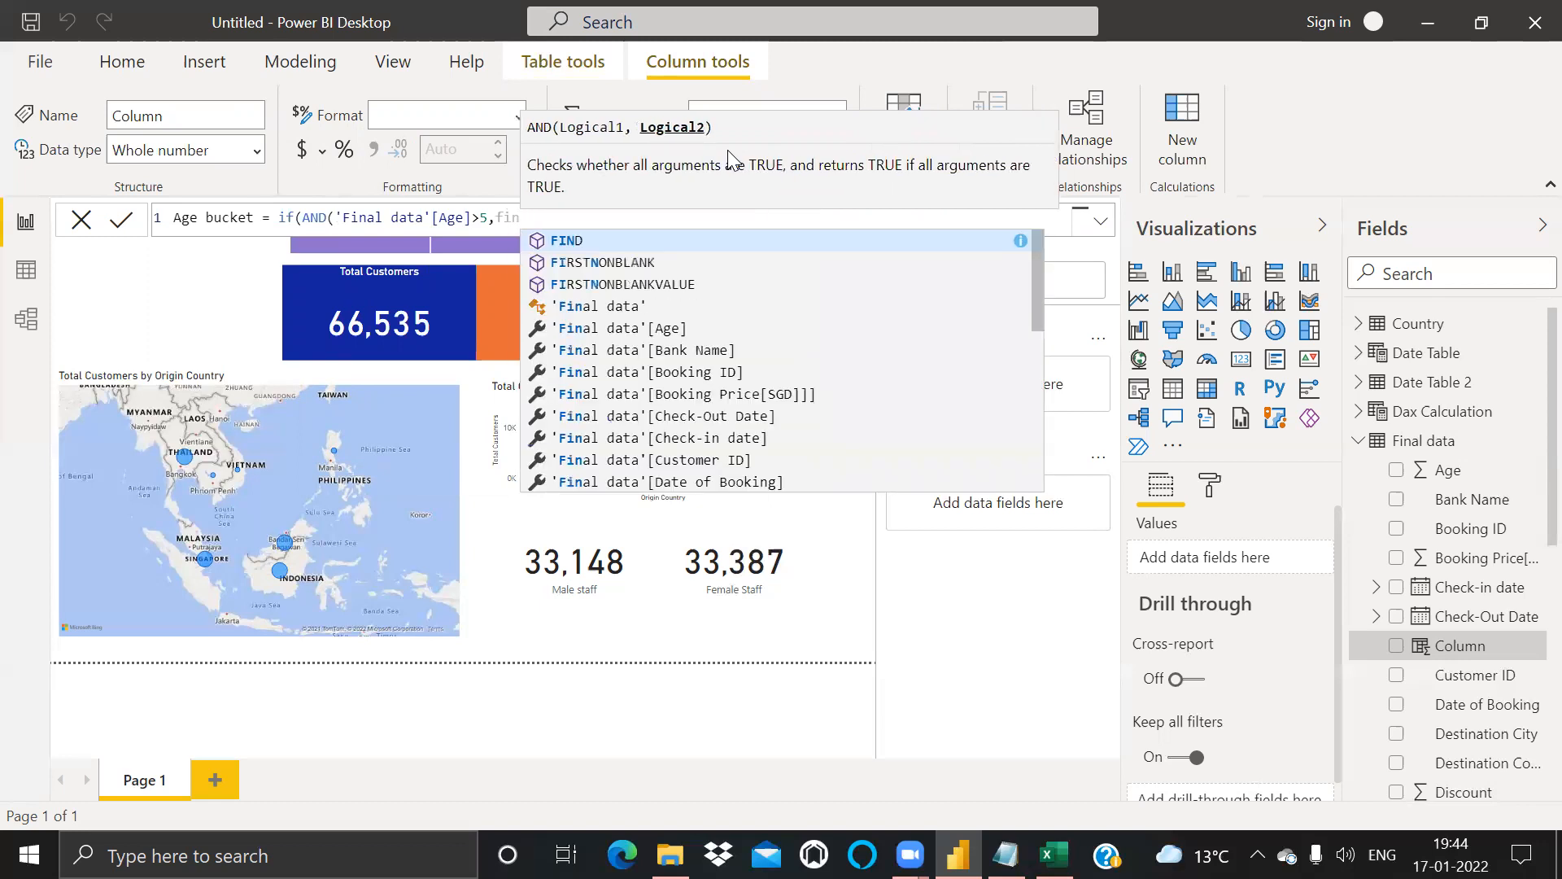
key("BackSpace")
key("BackSpace")
key("BackSpace")
type("age")
key("Down")
key("Down")
key("Down")
key("Tab")
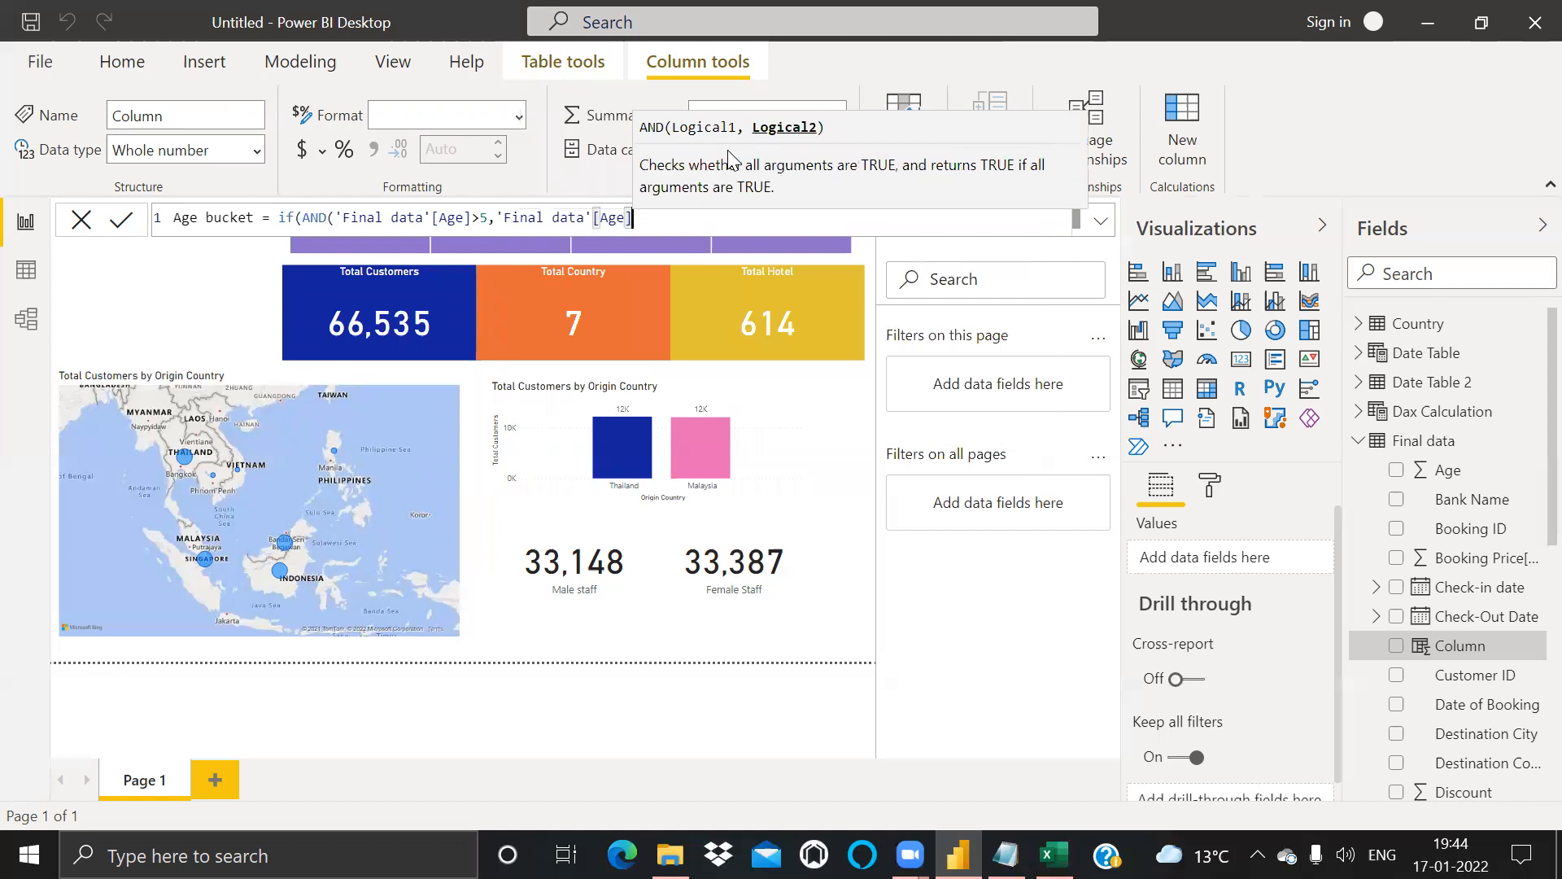
type("<=20),\"")
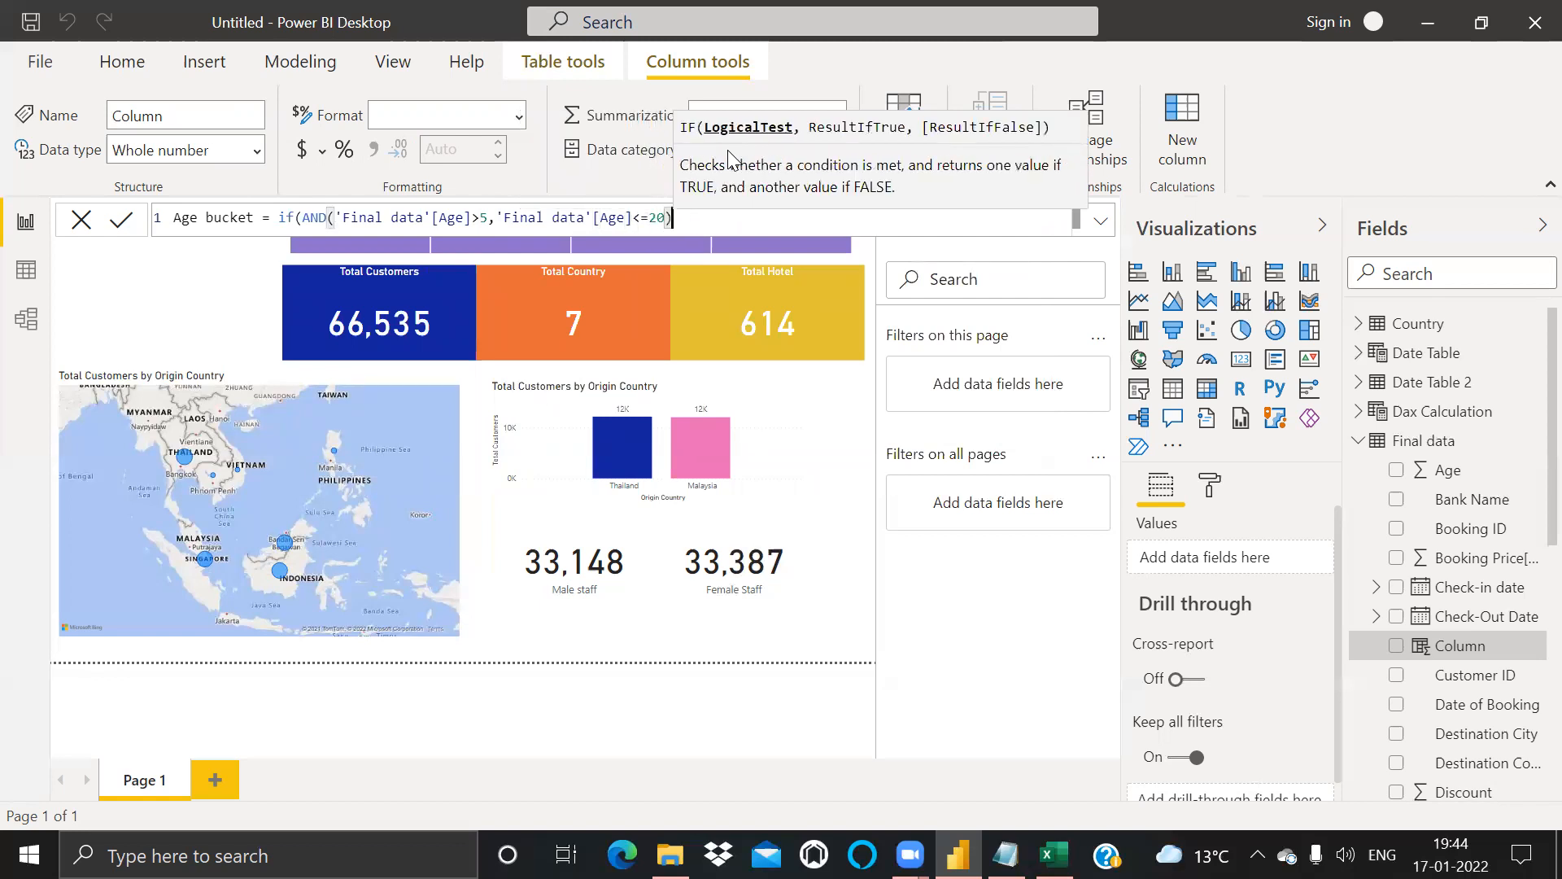
type("5")
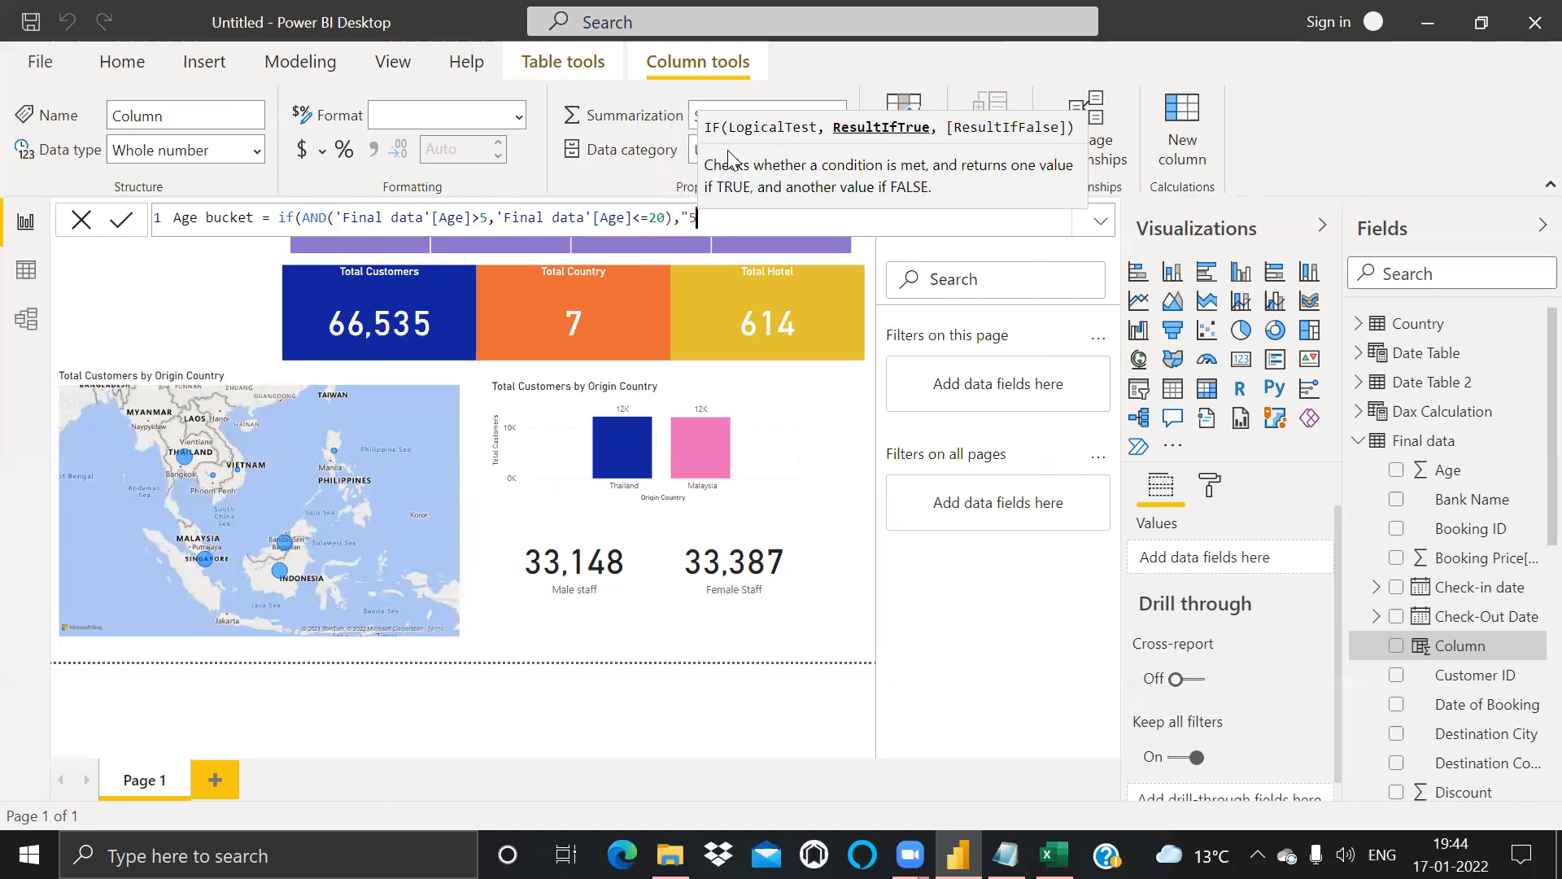
type("-20")
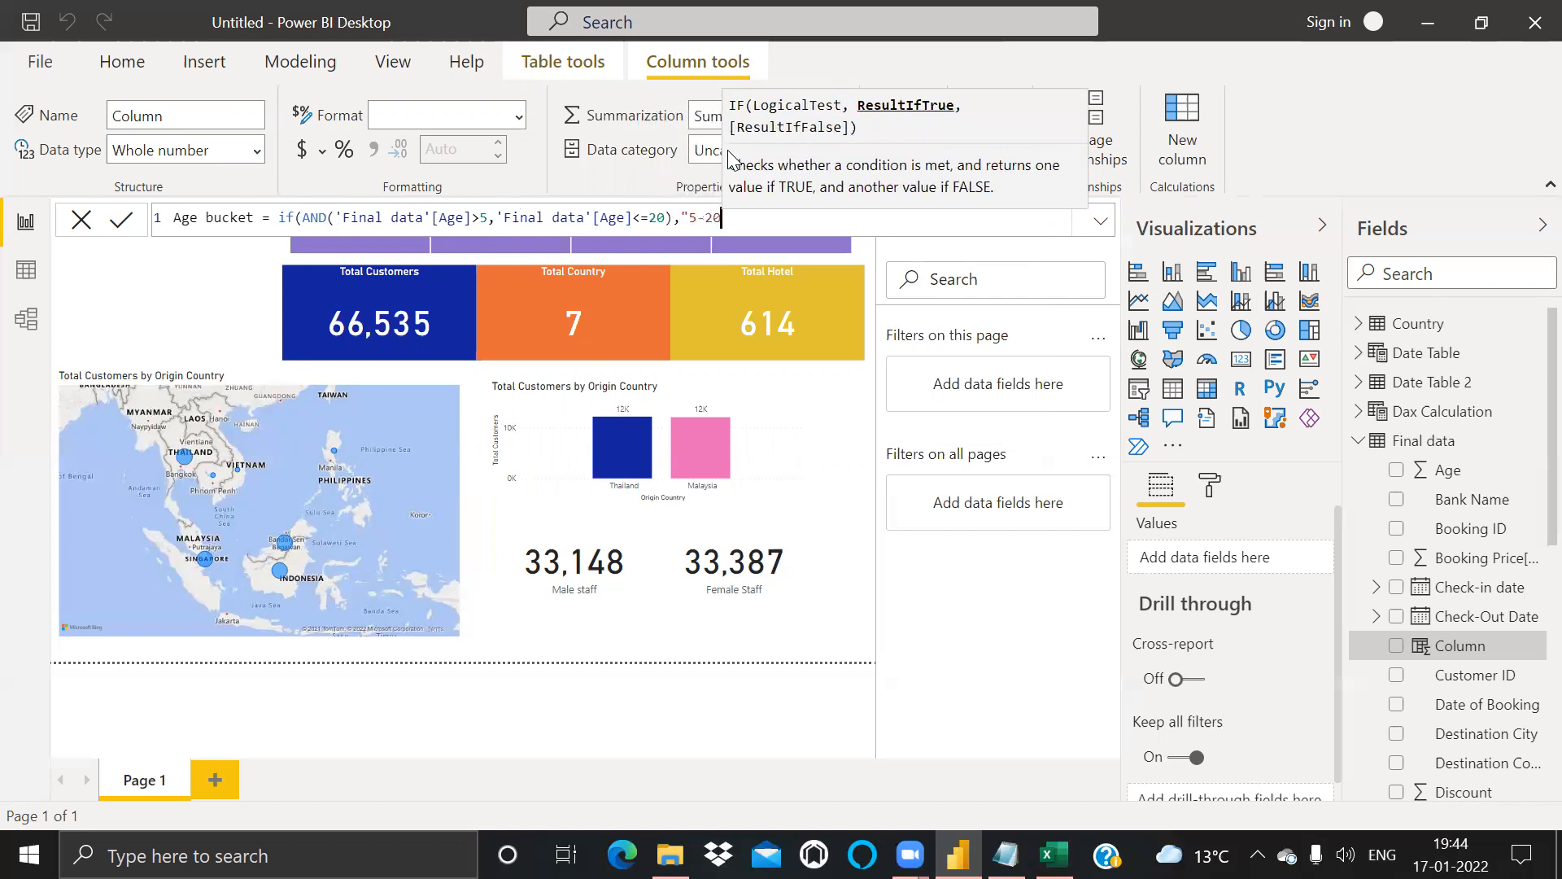
type("\",")
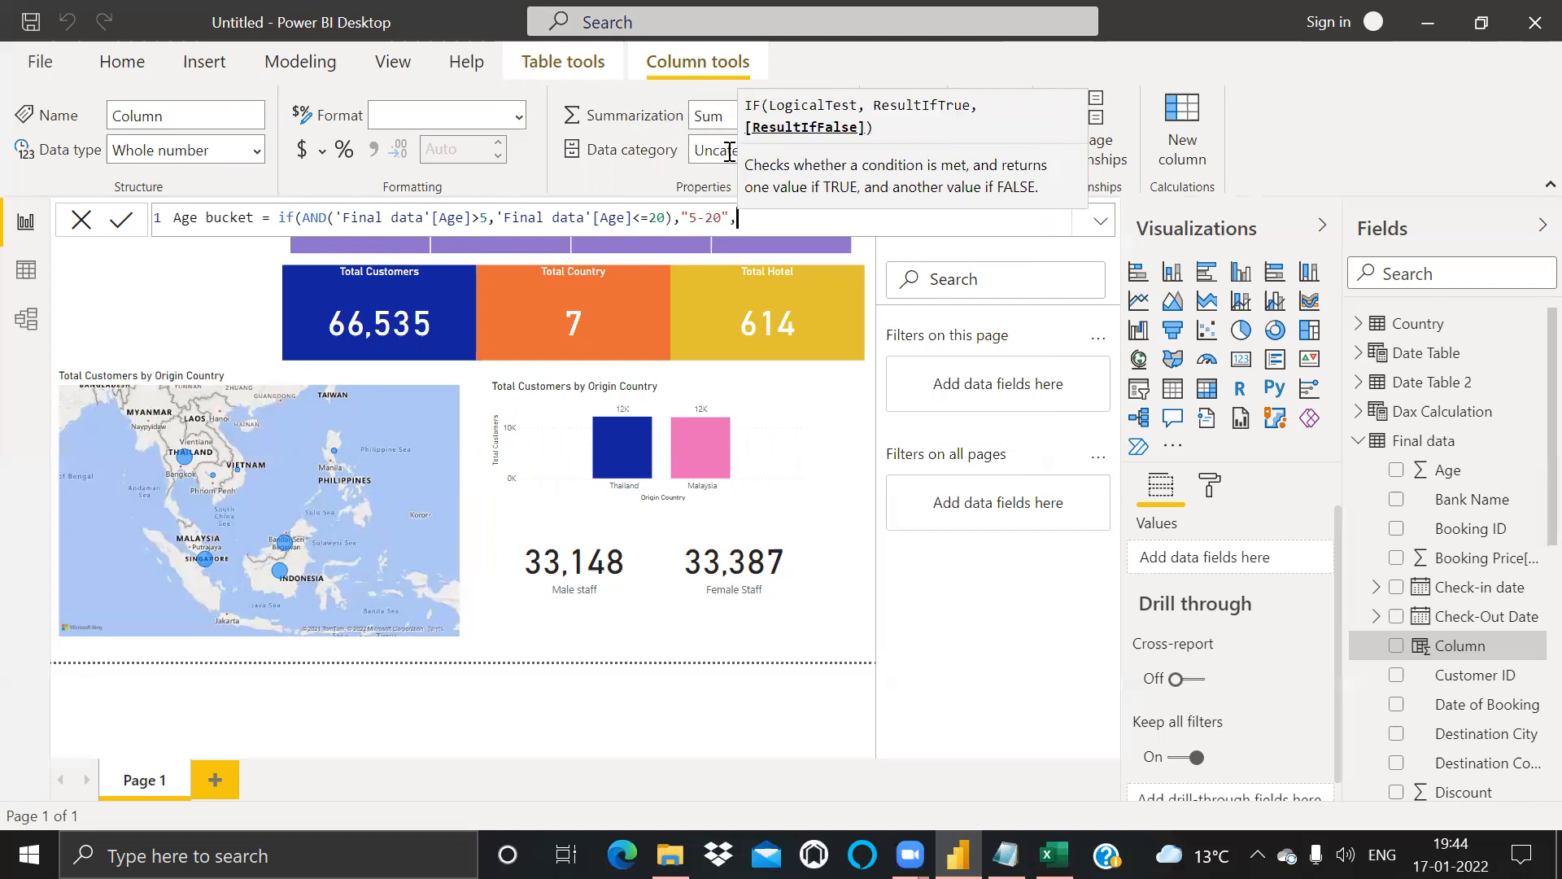
Step: Nest a second IF with an AND test for 'Final data'[Age]>20 and 'Final data'[Age]<=30, returning "21-30"
type("if")
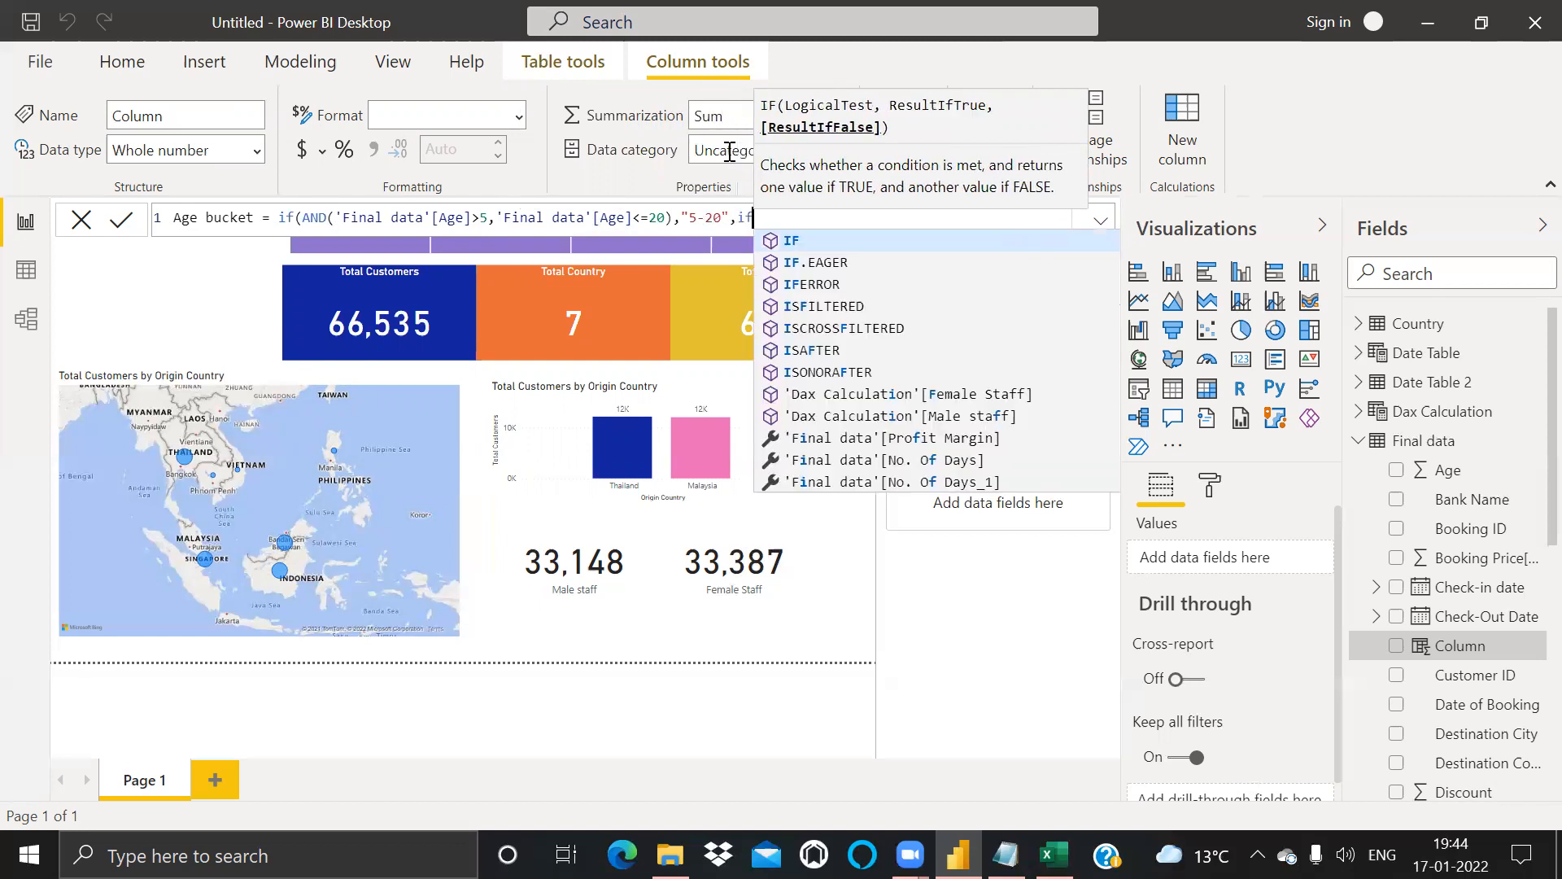
type("(and(")
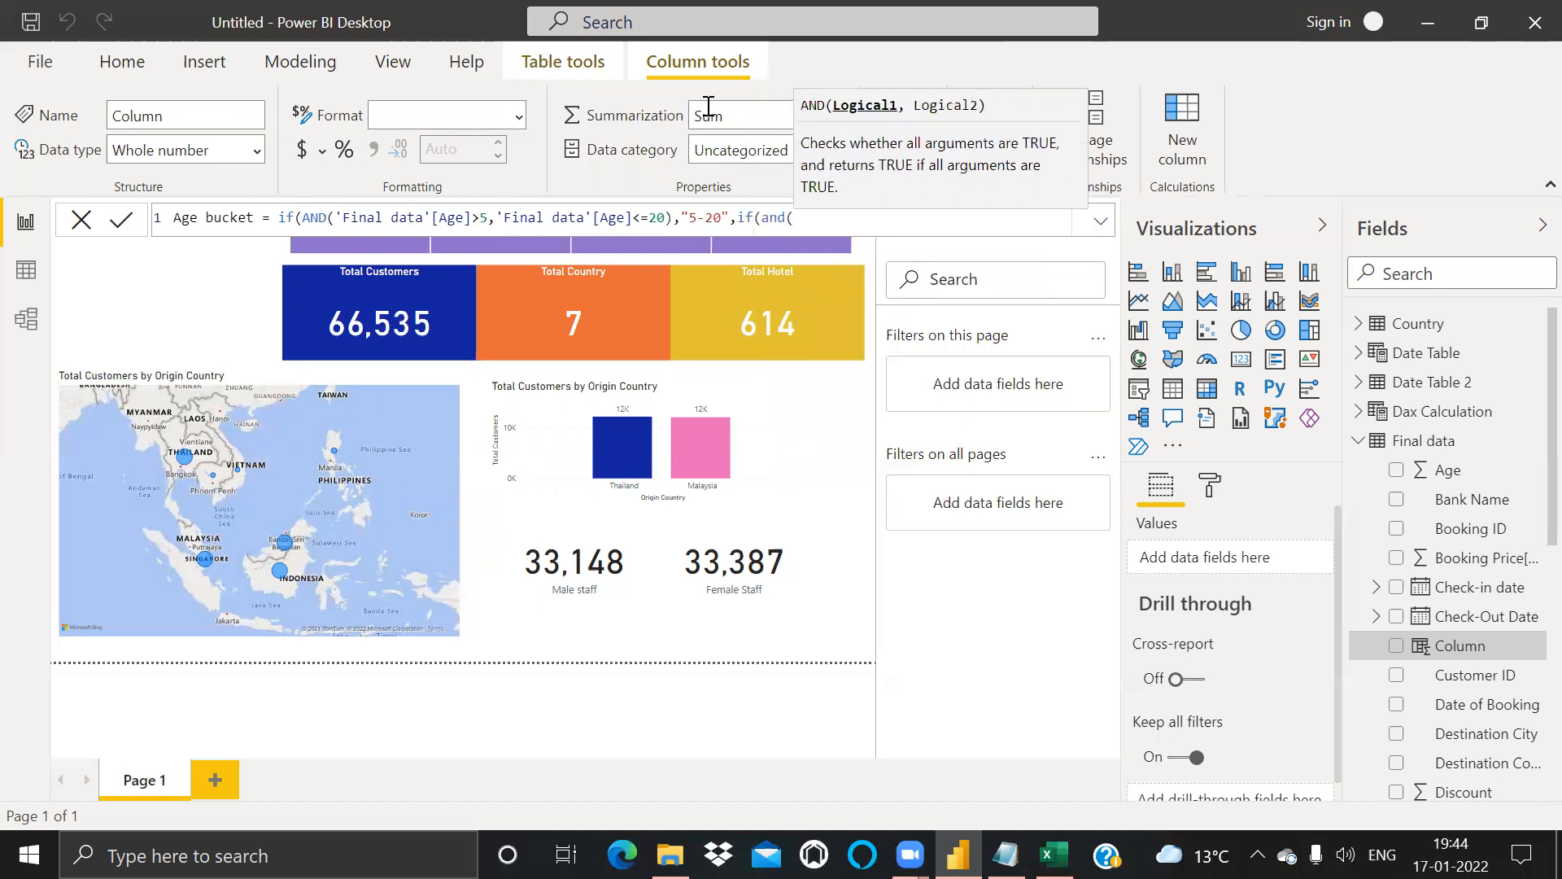
type("ag")
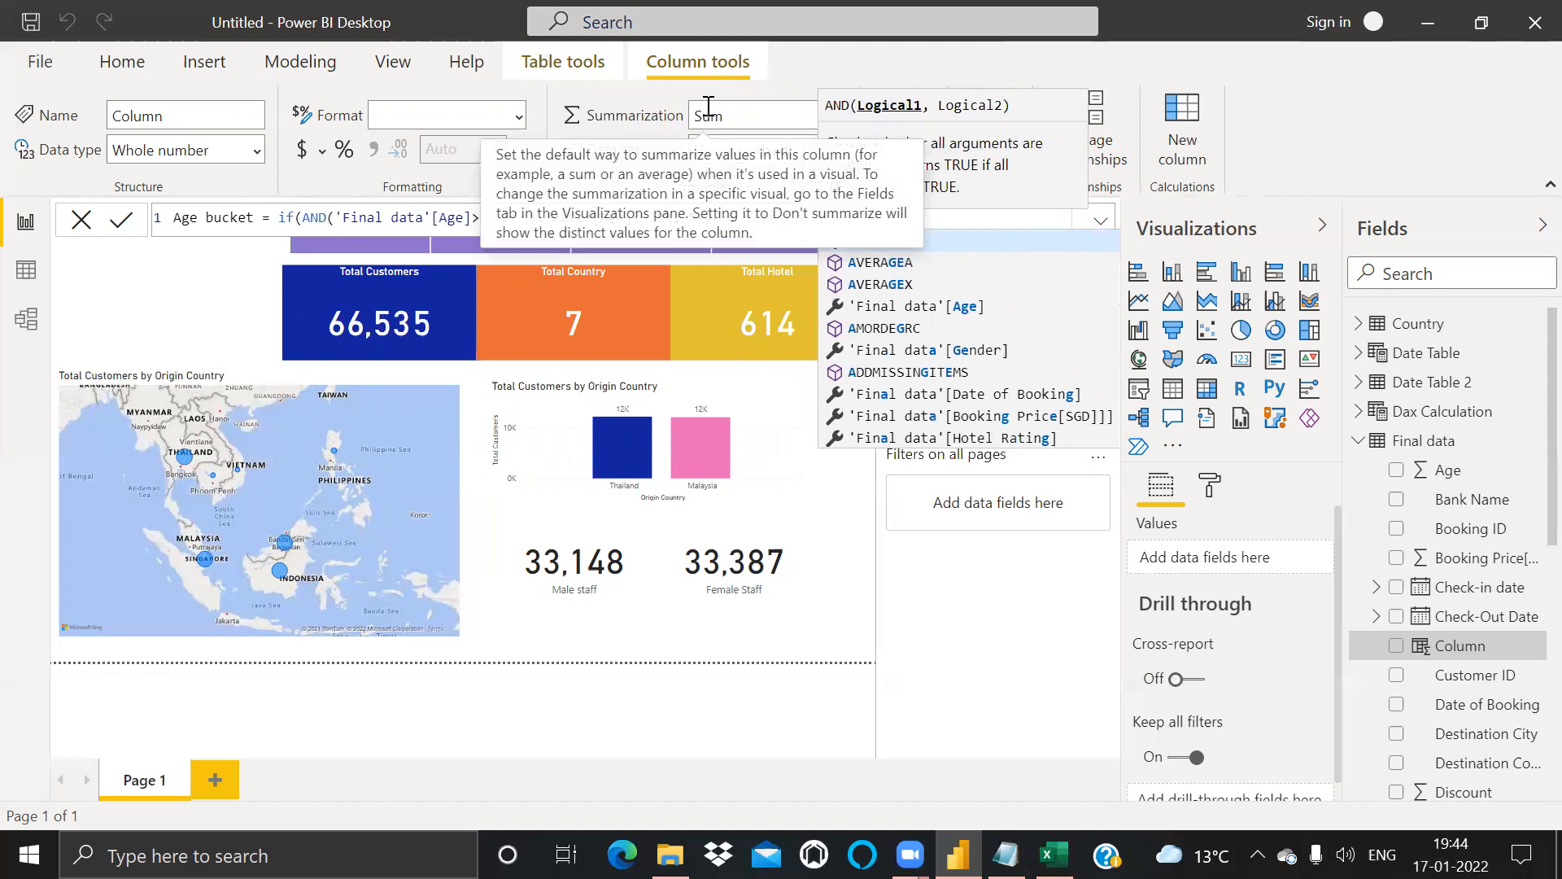
left_click(977, 306)
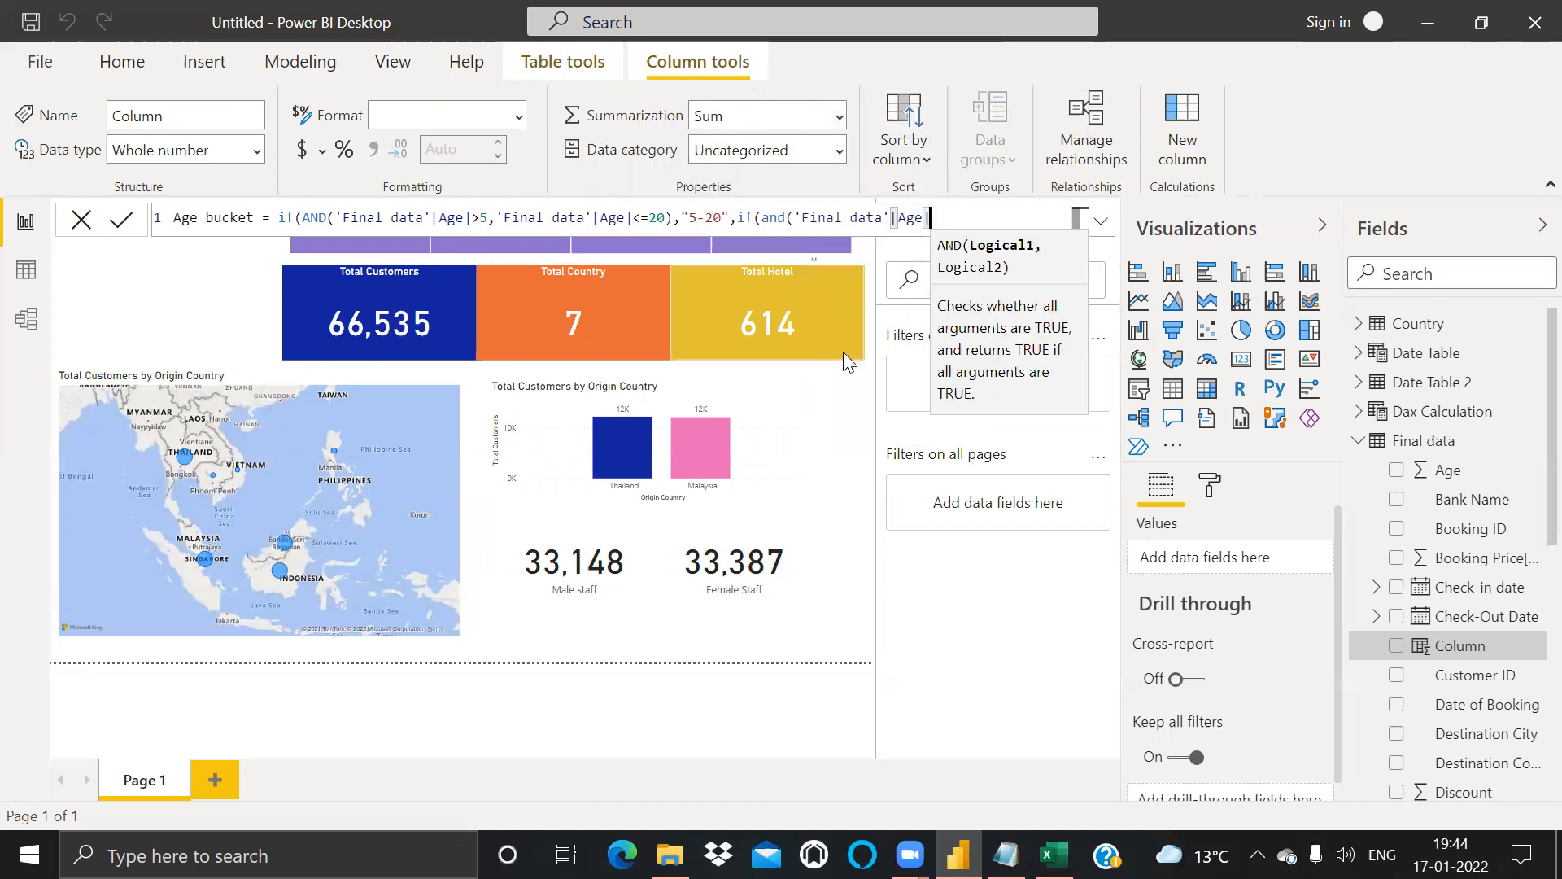
type(">")
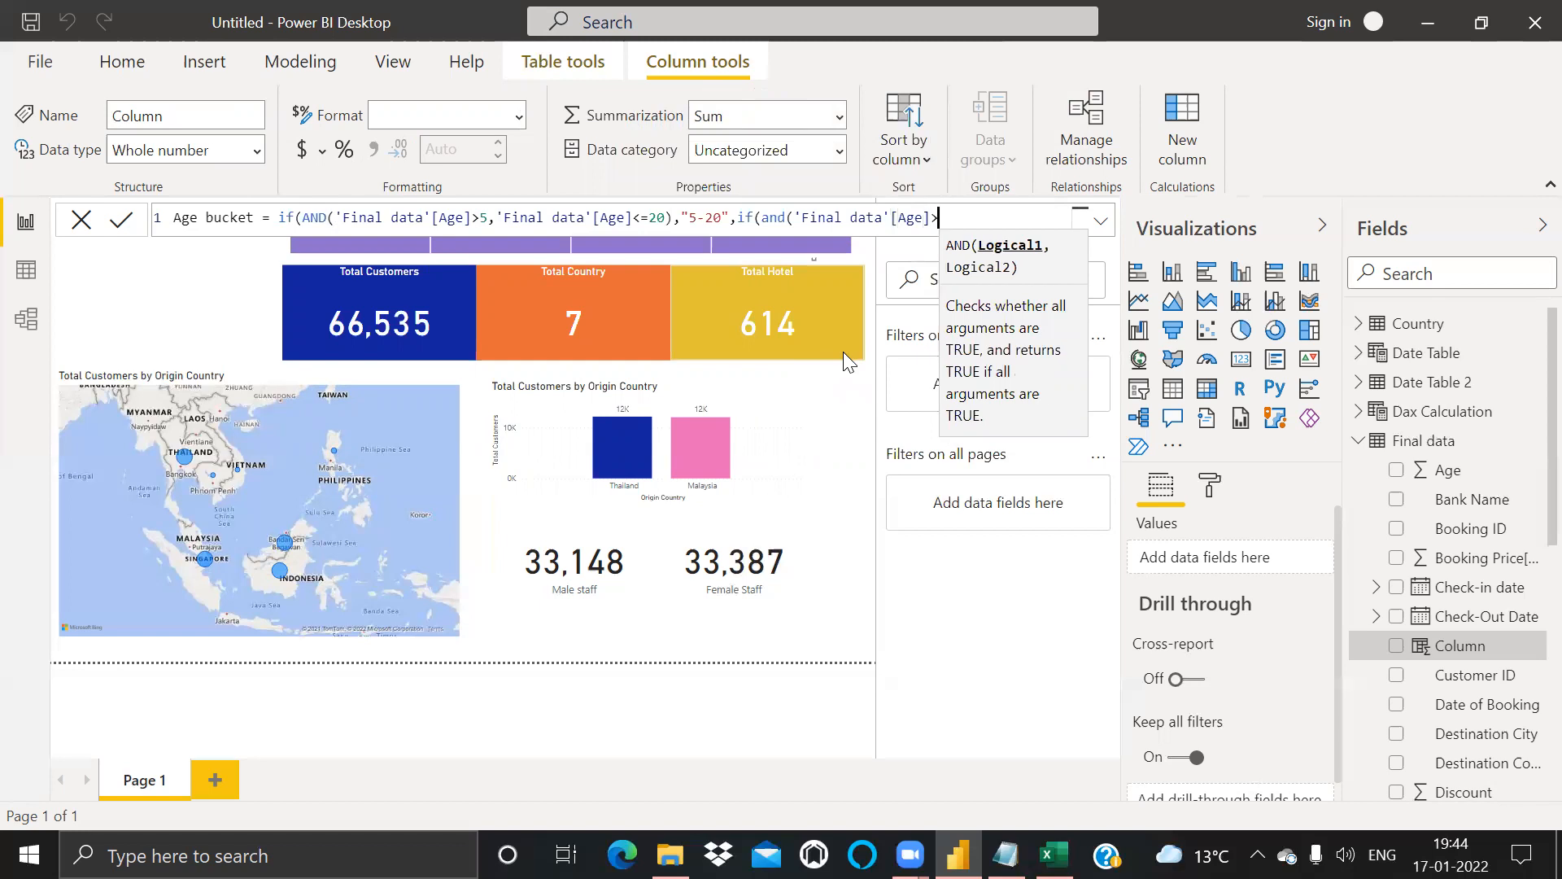
type("20,age")
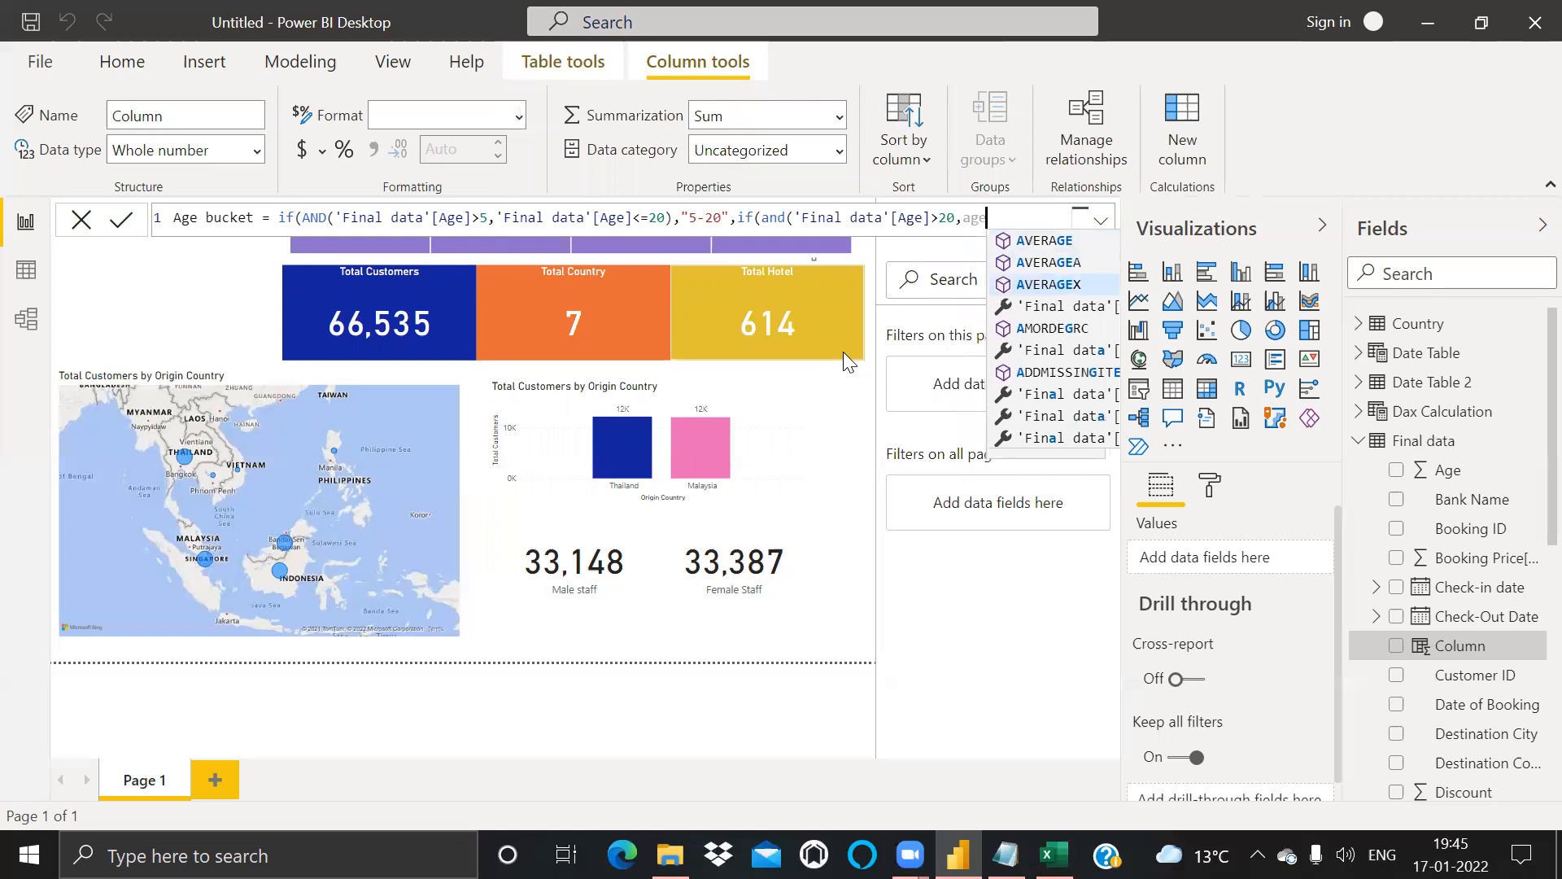
key("Down")
key("Tab")
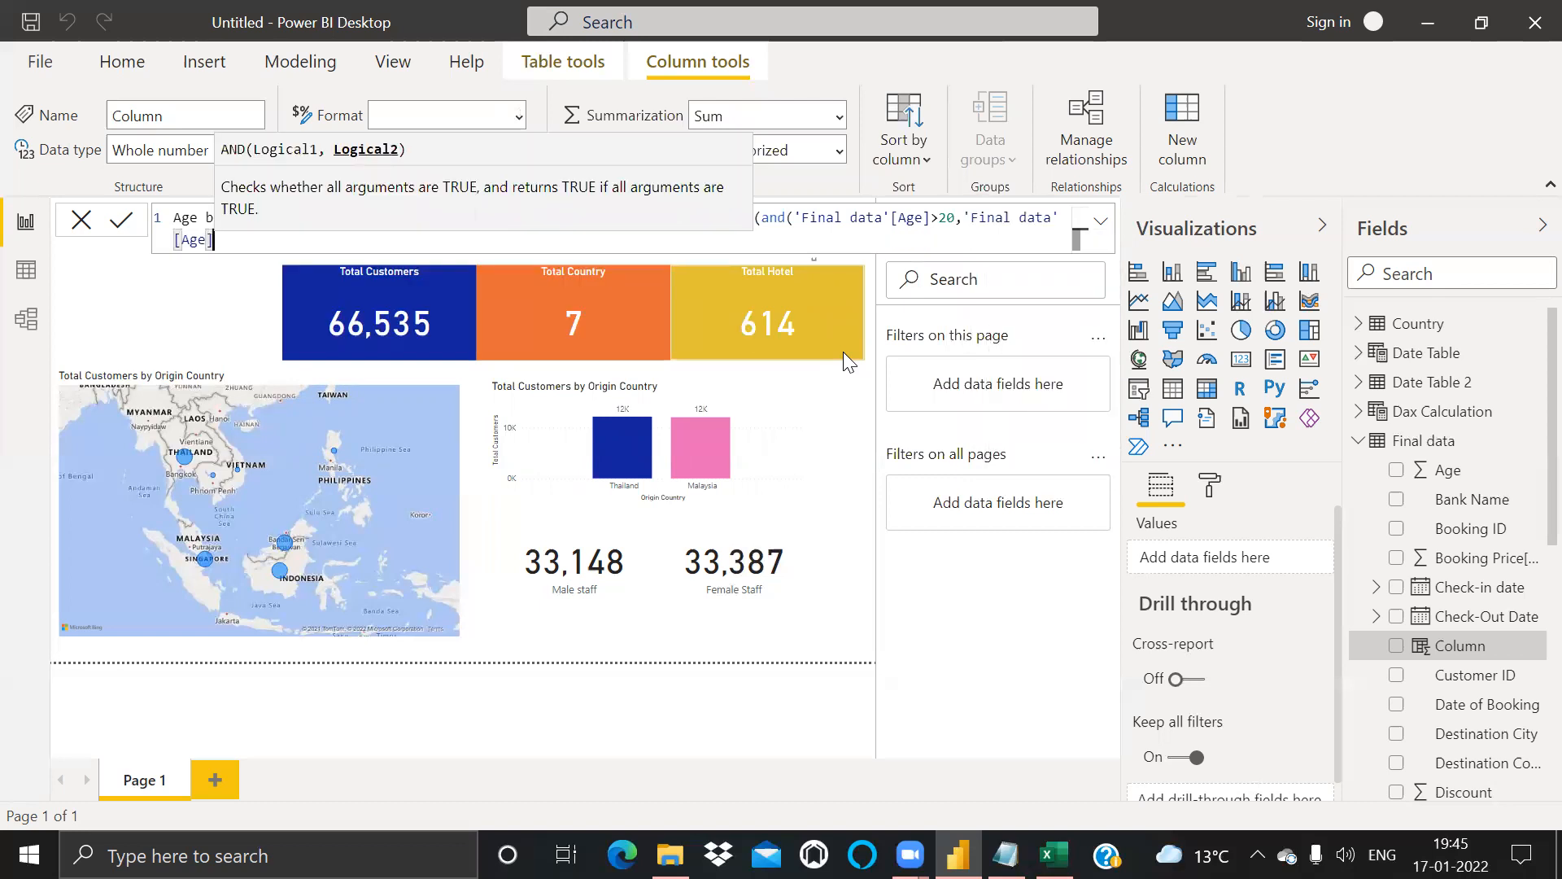
type("<=")
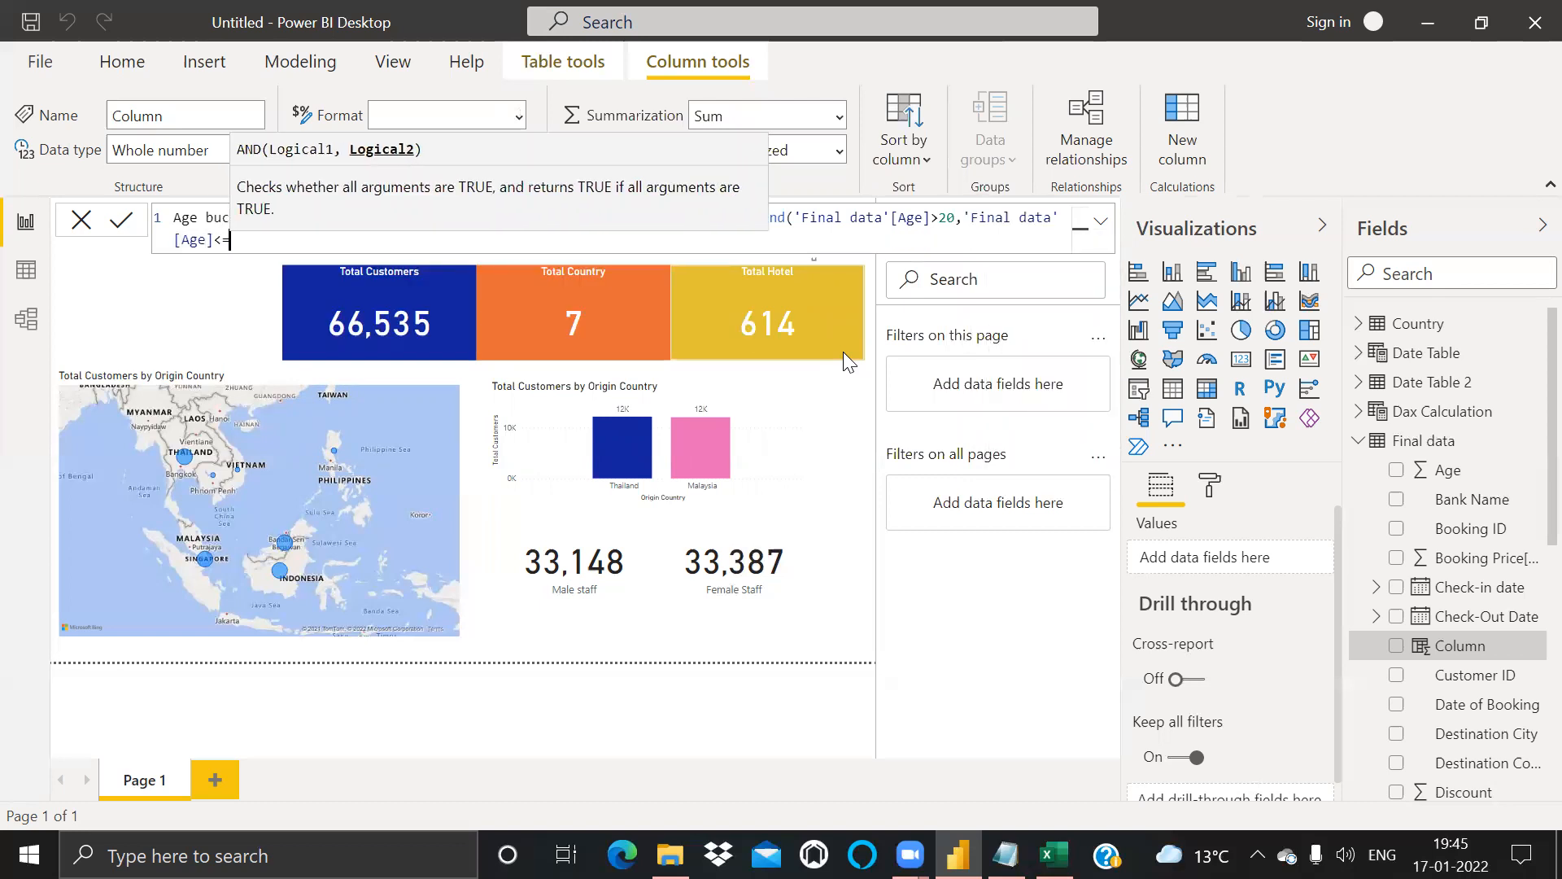
type("30),\"21-30\"")
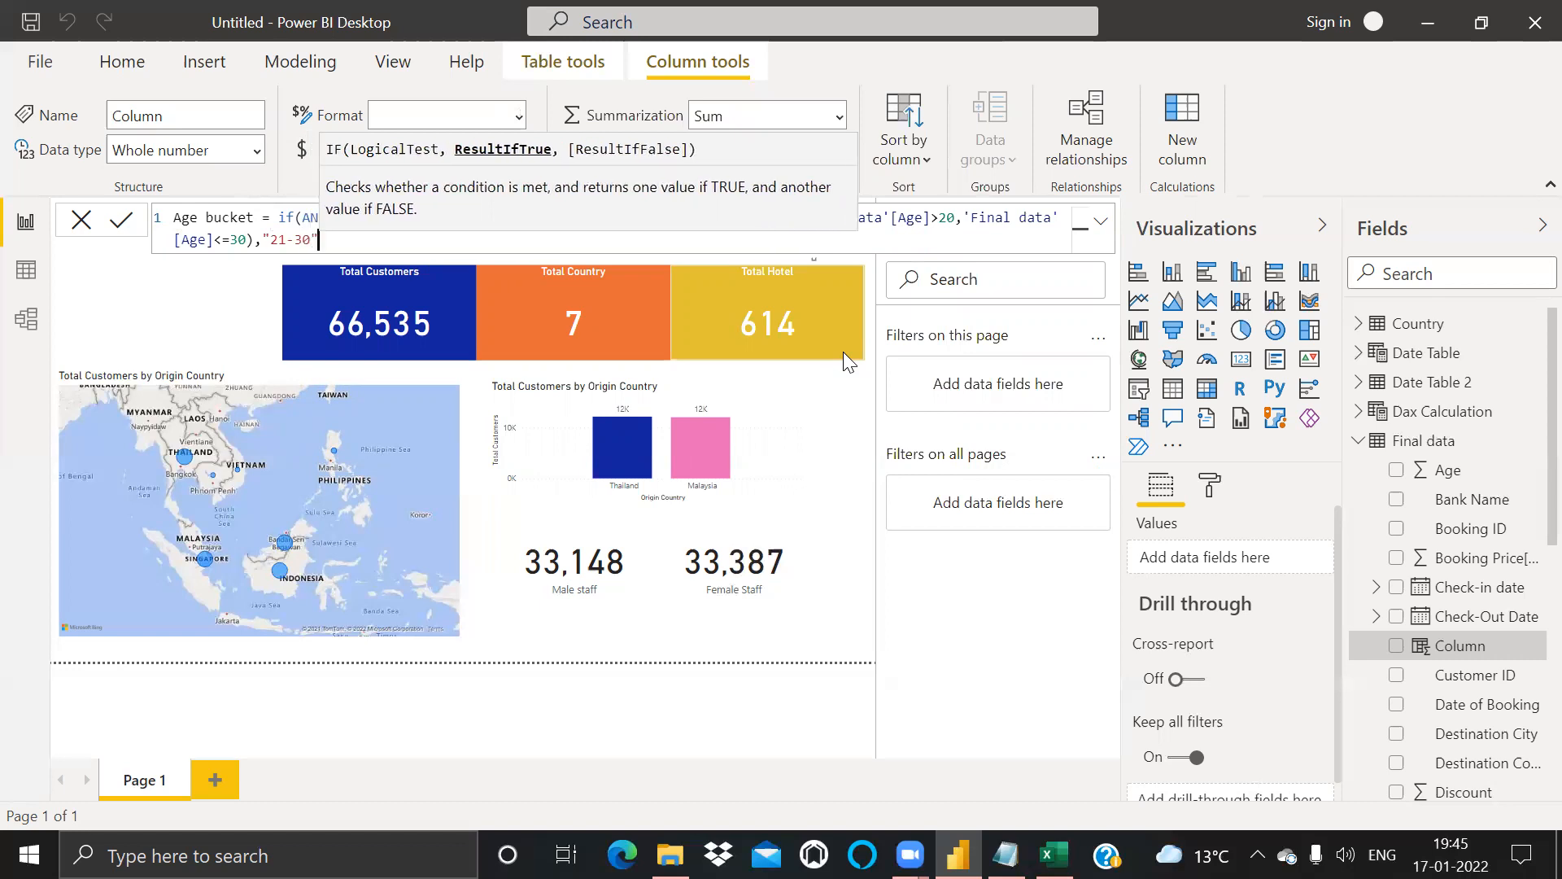
Step: Nest a third IF as the false result and start its AND test with the condition 'Final data'[Age]>30
type(",")
type("if")
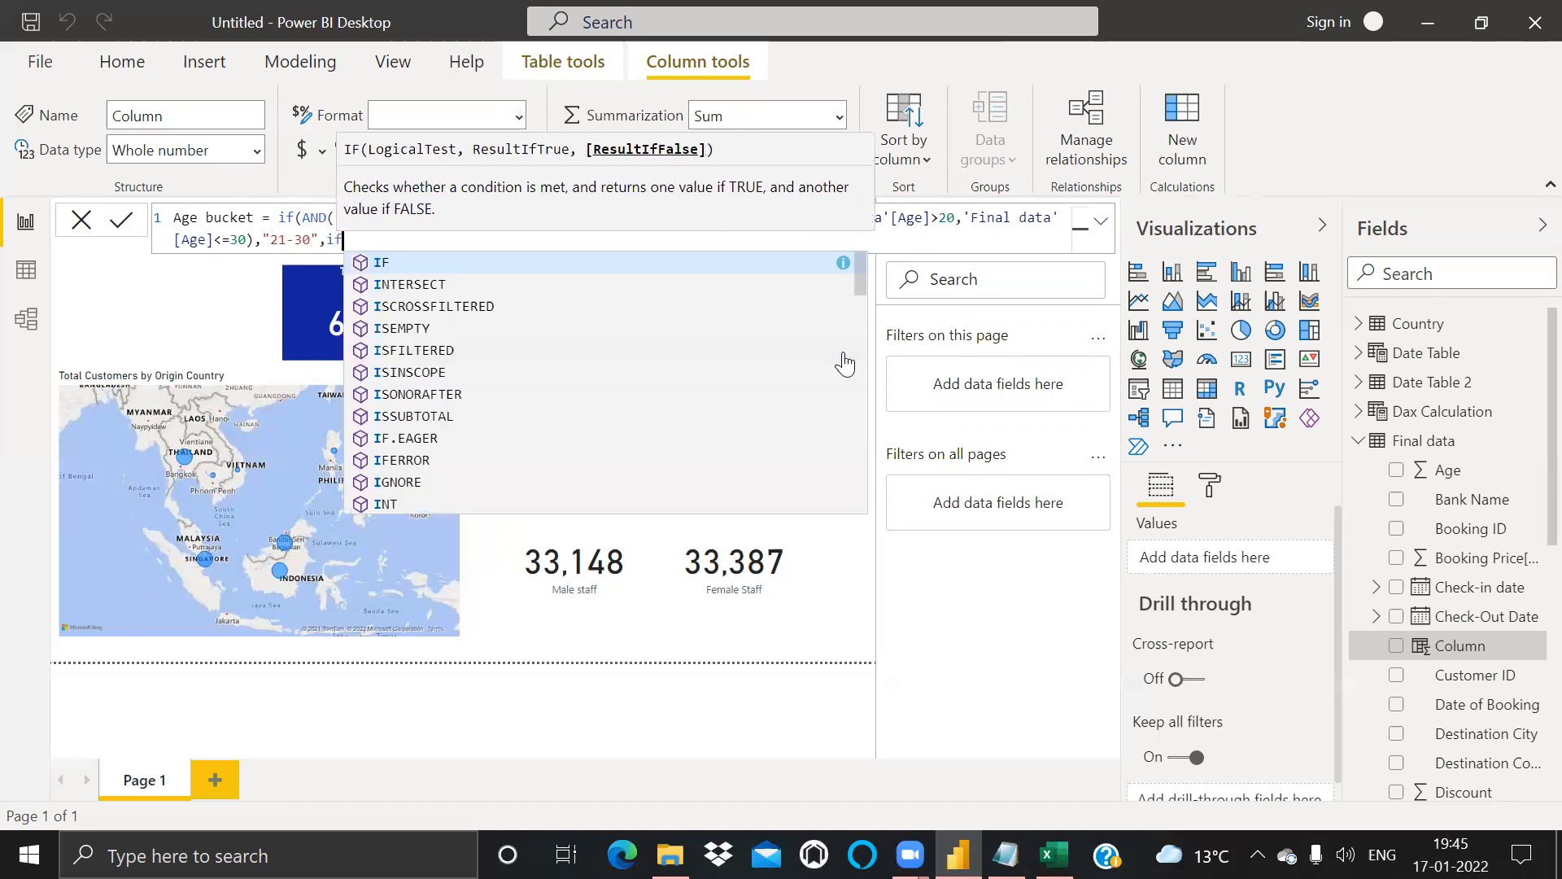
type("(AND(")
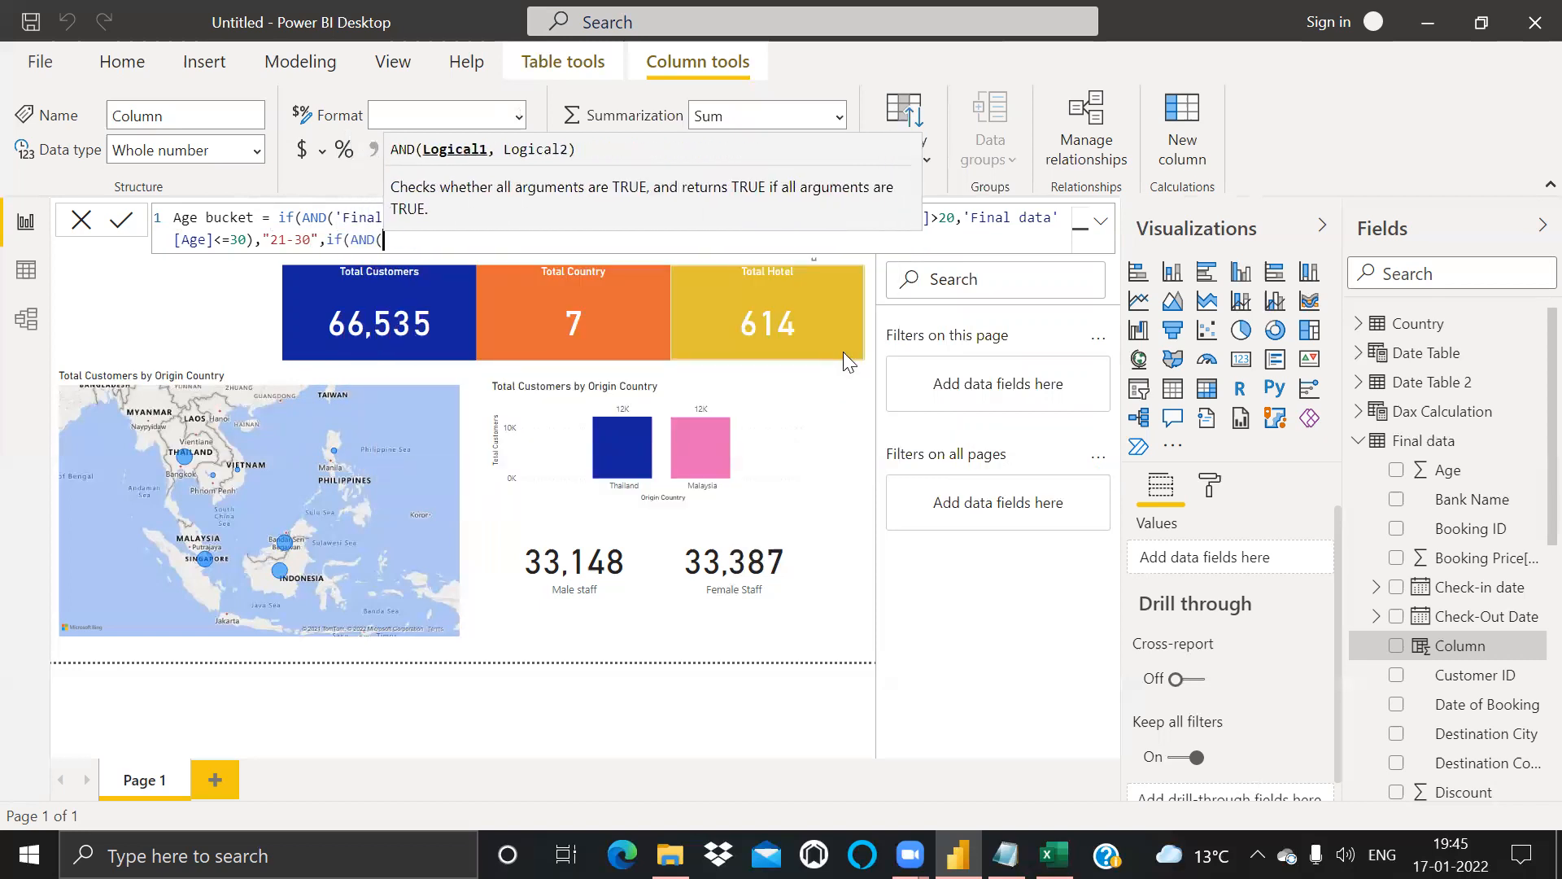
type("age")
key("Down")
key("Down")
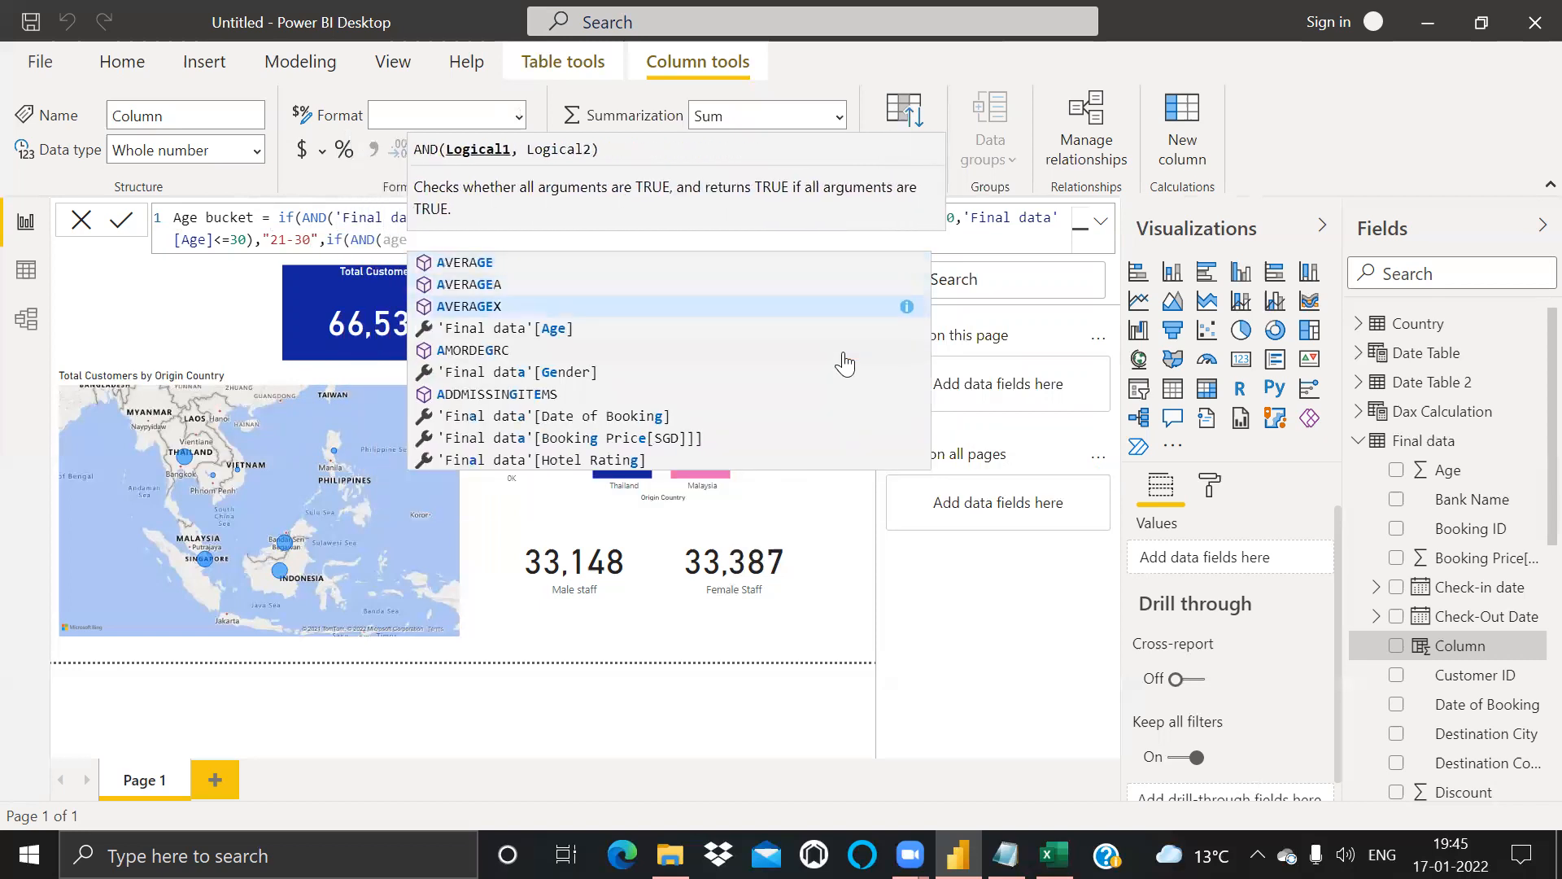
key("Tab")
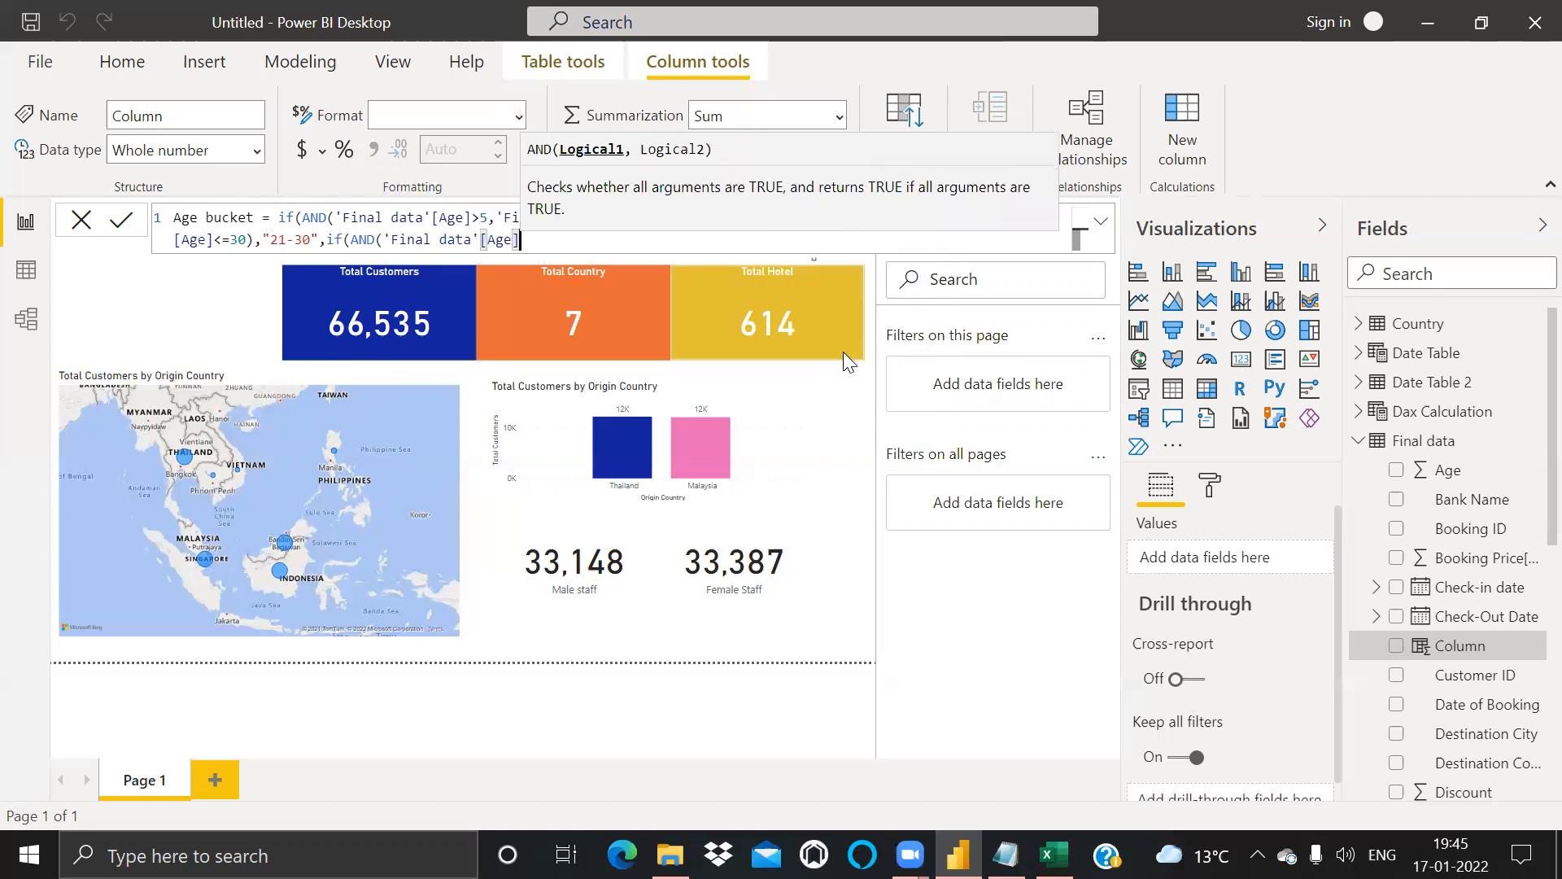
type(">3")
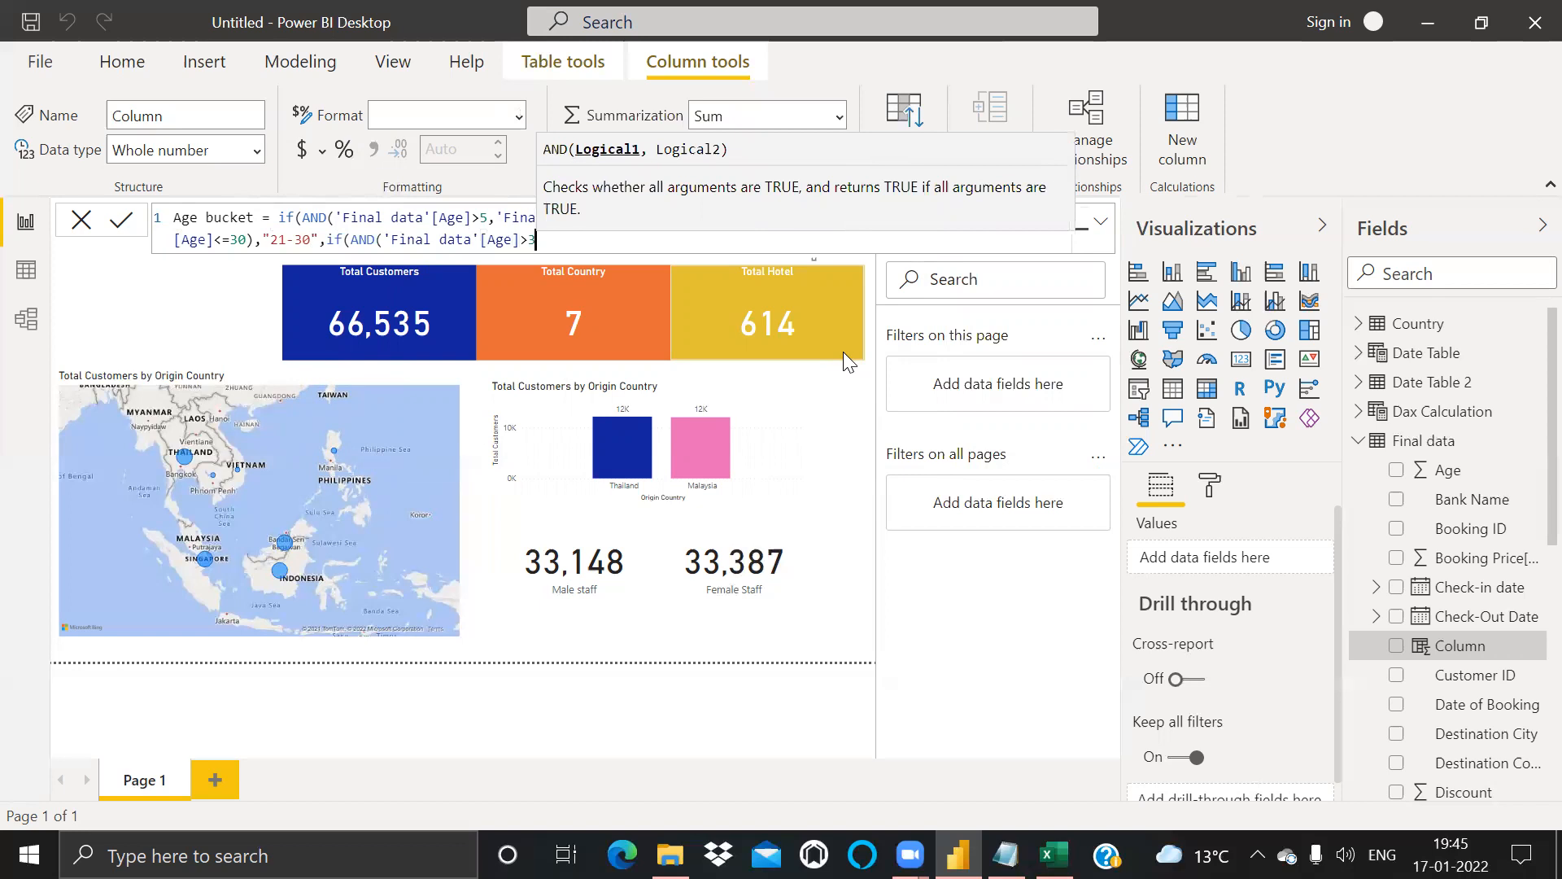
type("0,")
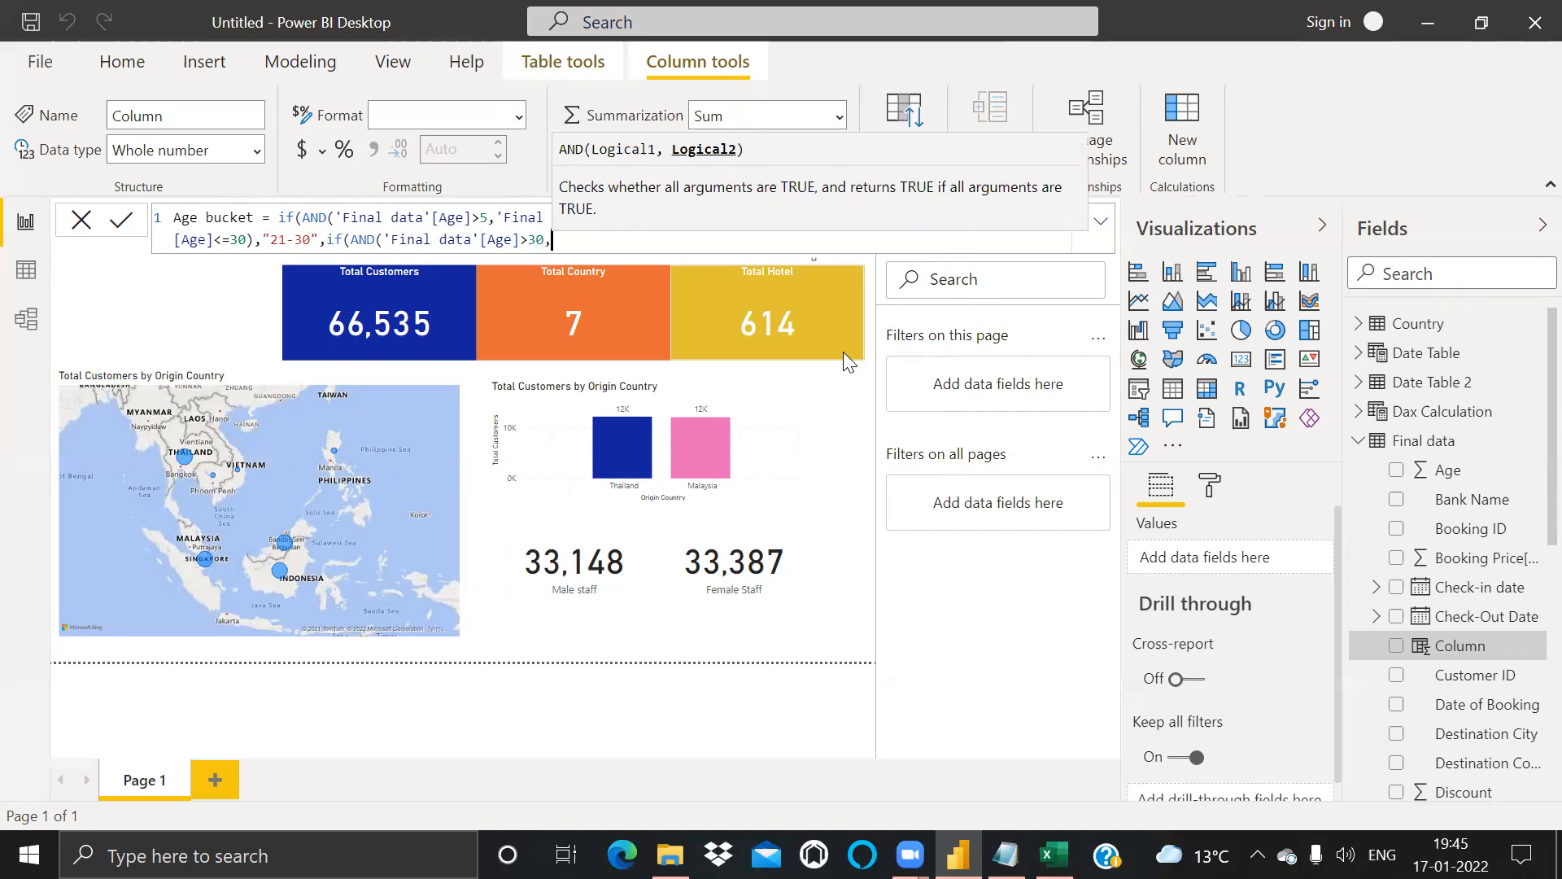
Step: Complete the third AND test with 'Final data'[Age]<=40 and enter "31-40" as the result when true
type("age")
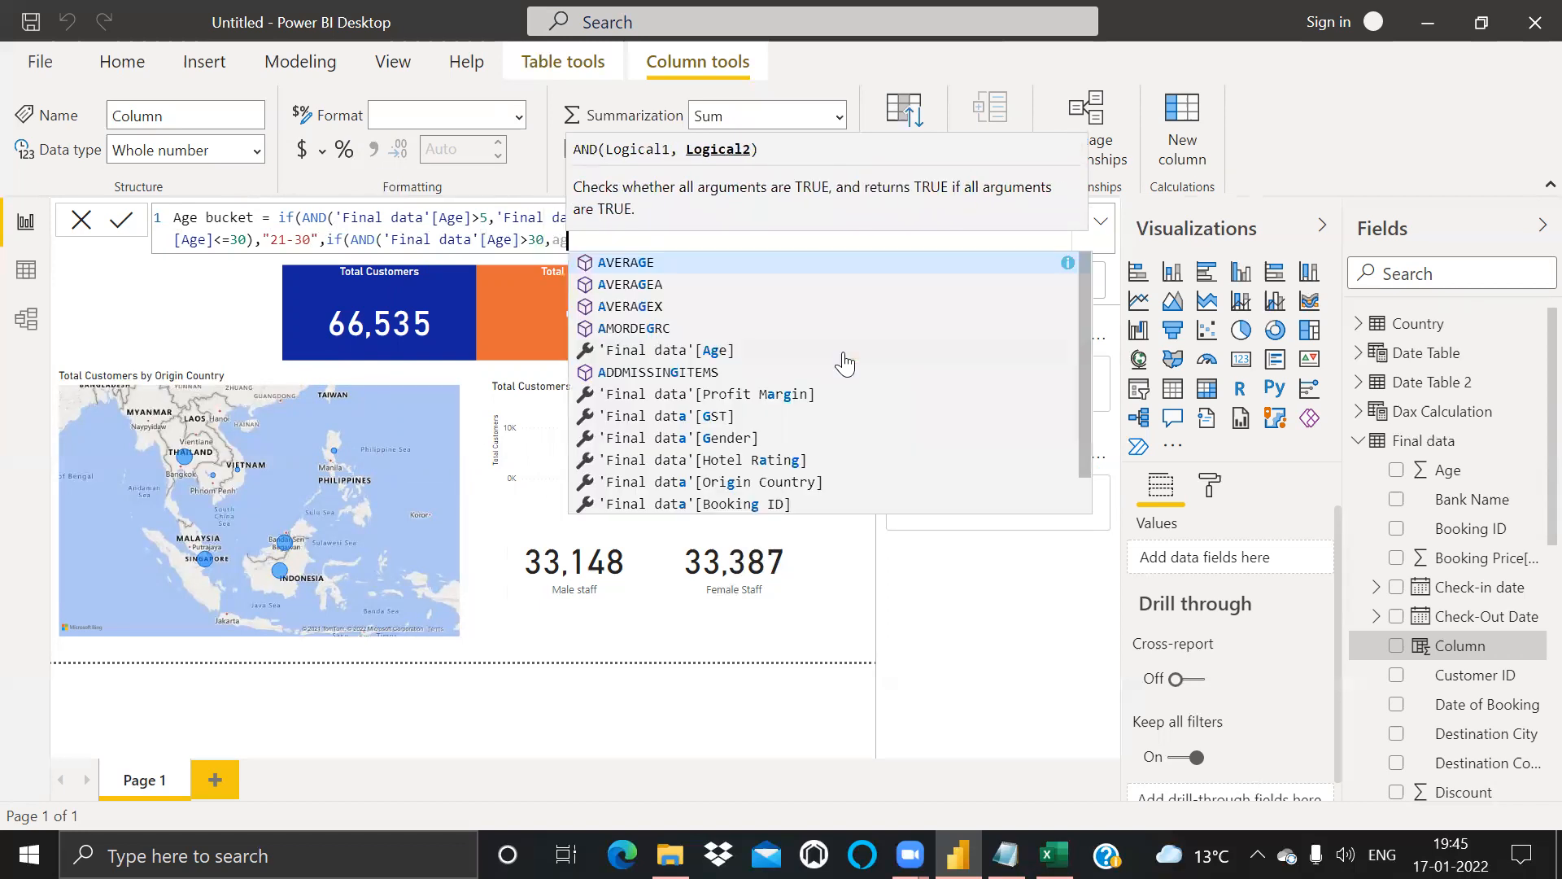
key("Down")
key("Down")
key("Down")
key("Tab")
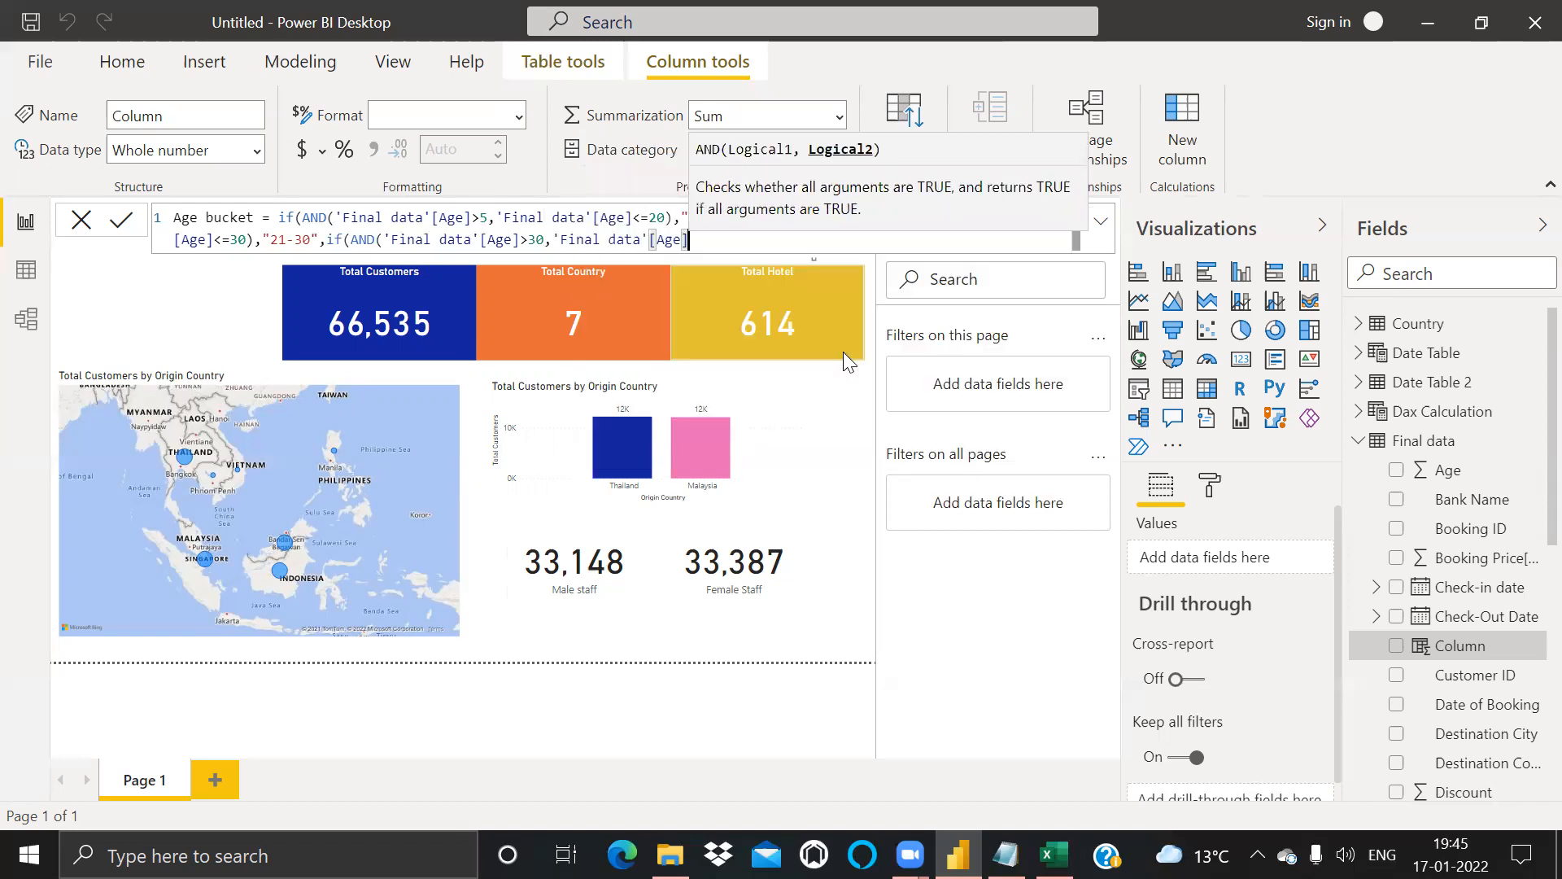
type("<")
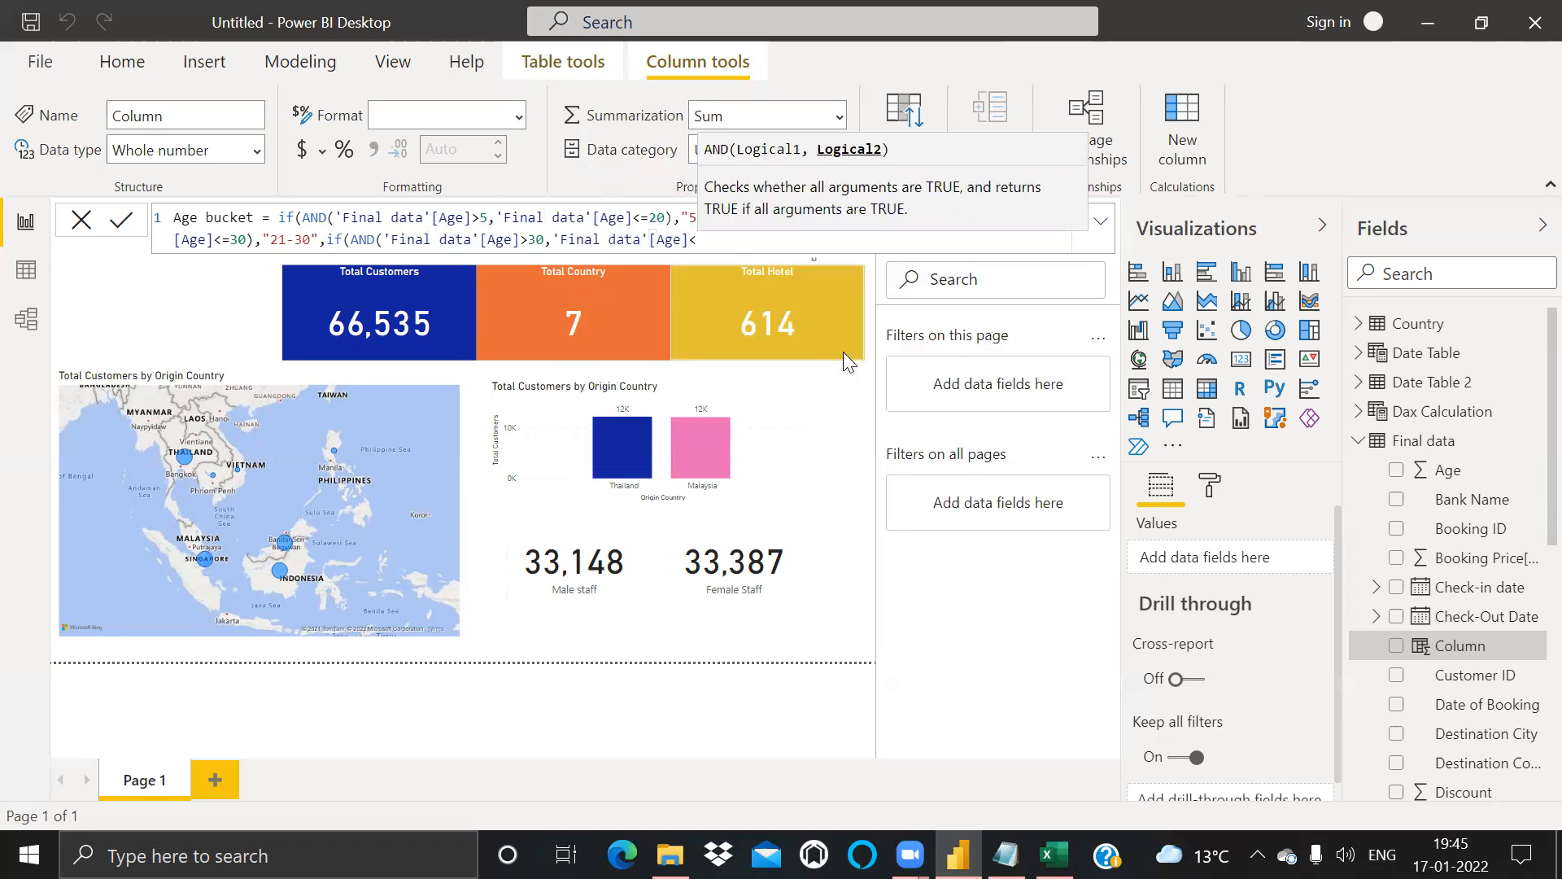
type("=")
type("4")
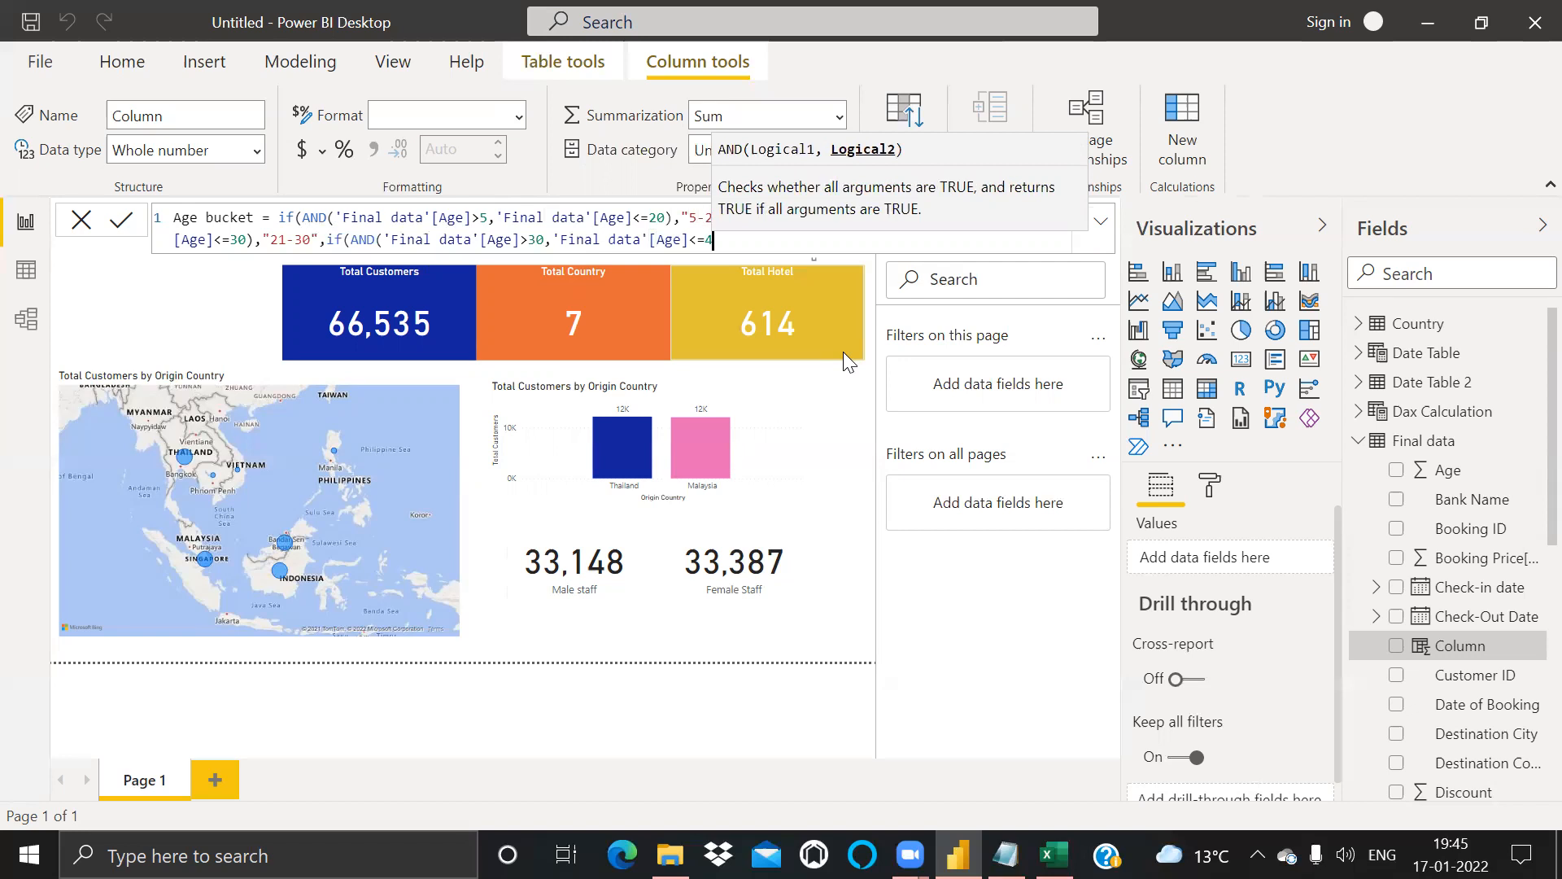
type("0)")
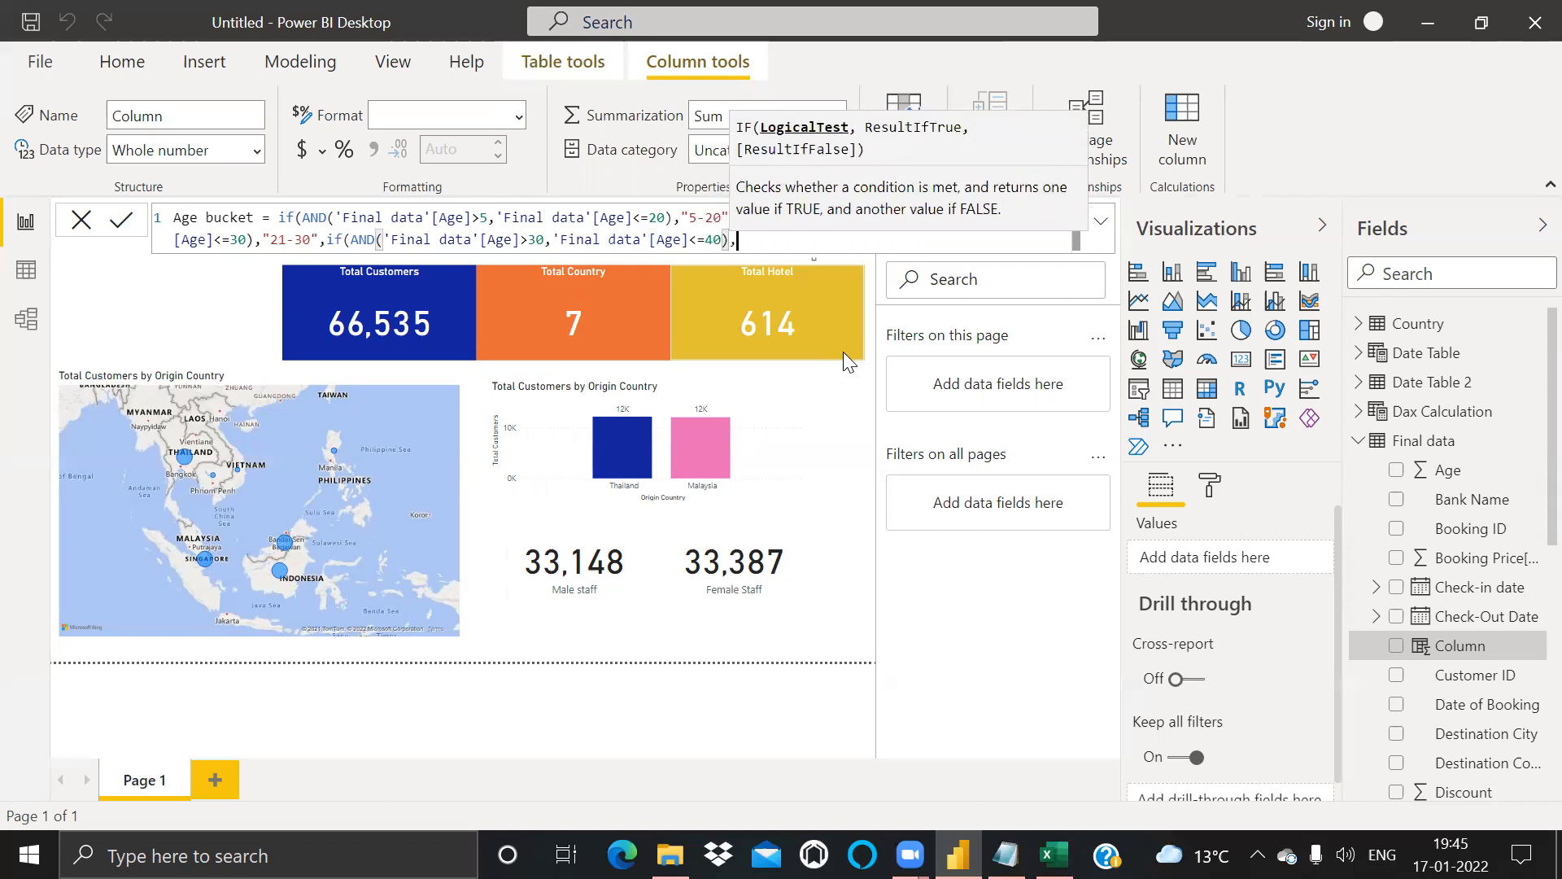
type(",")
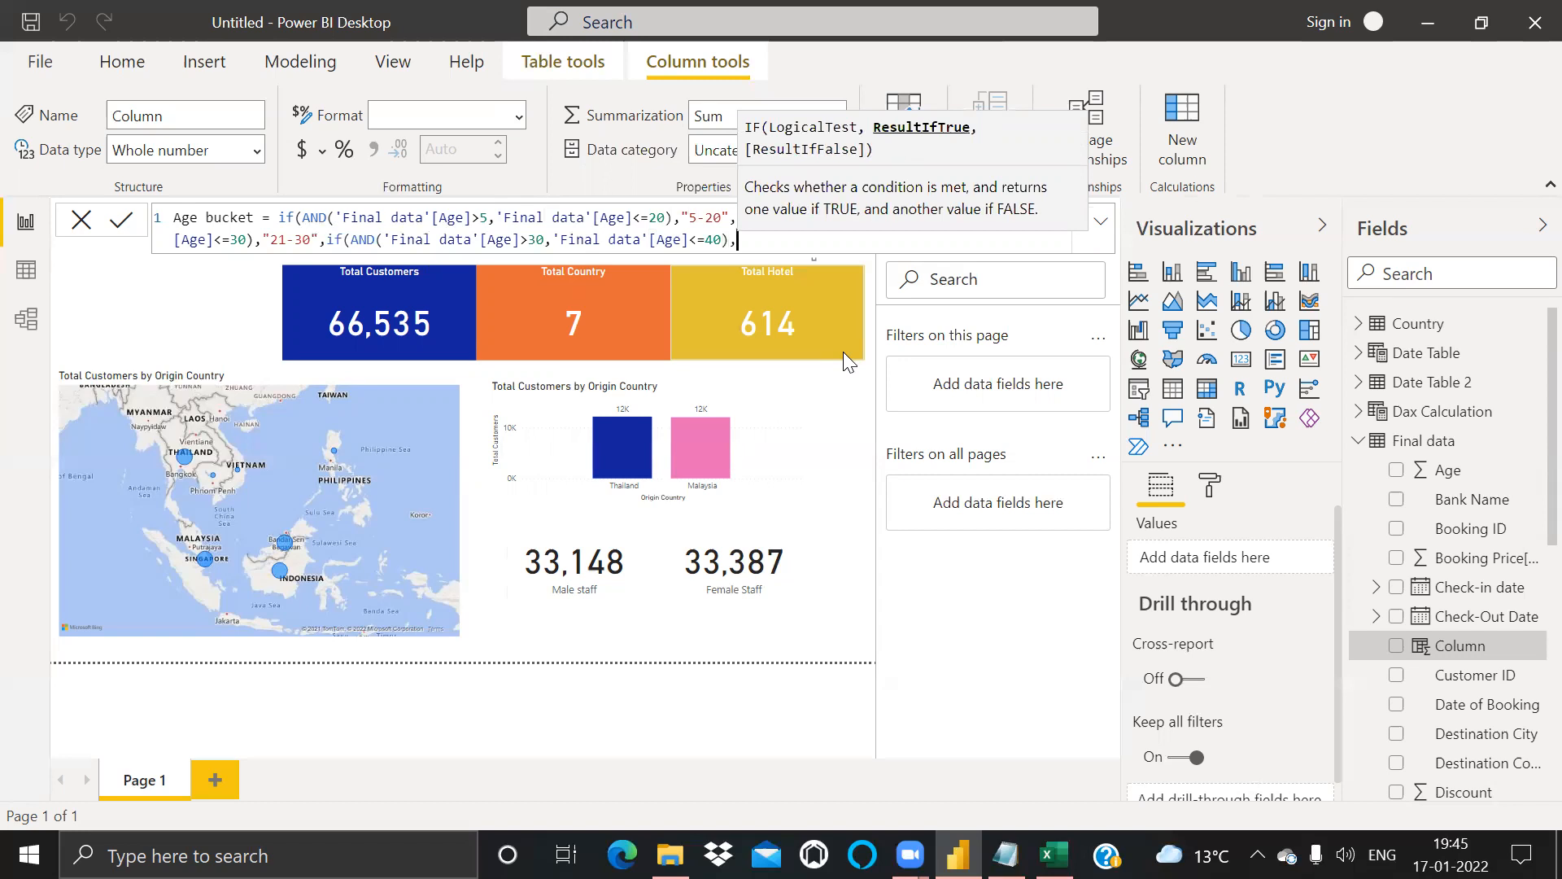
type("\"")
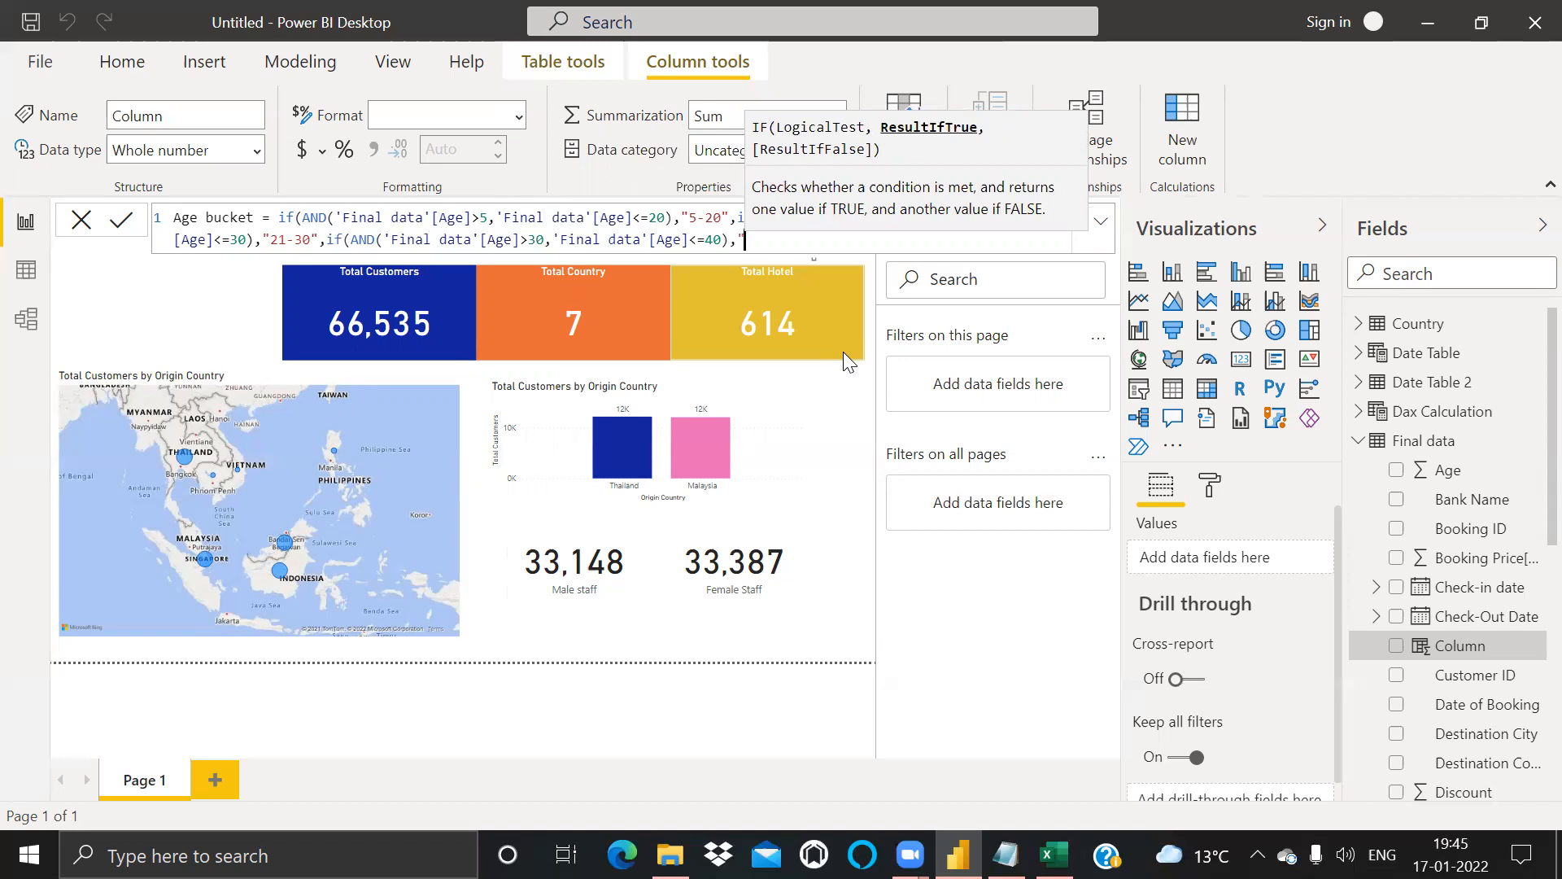
type("31-40")
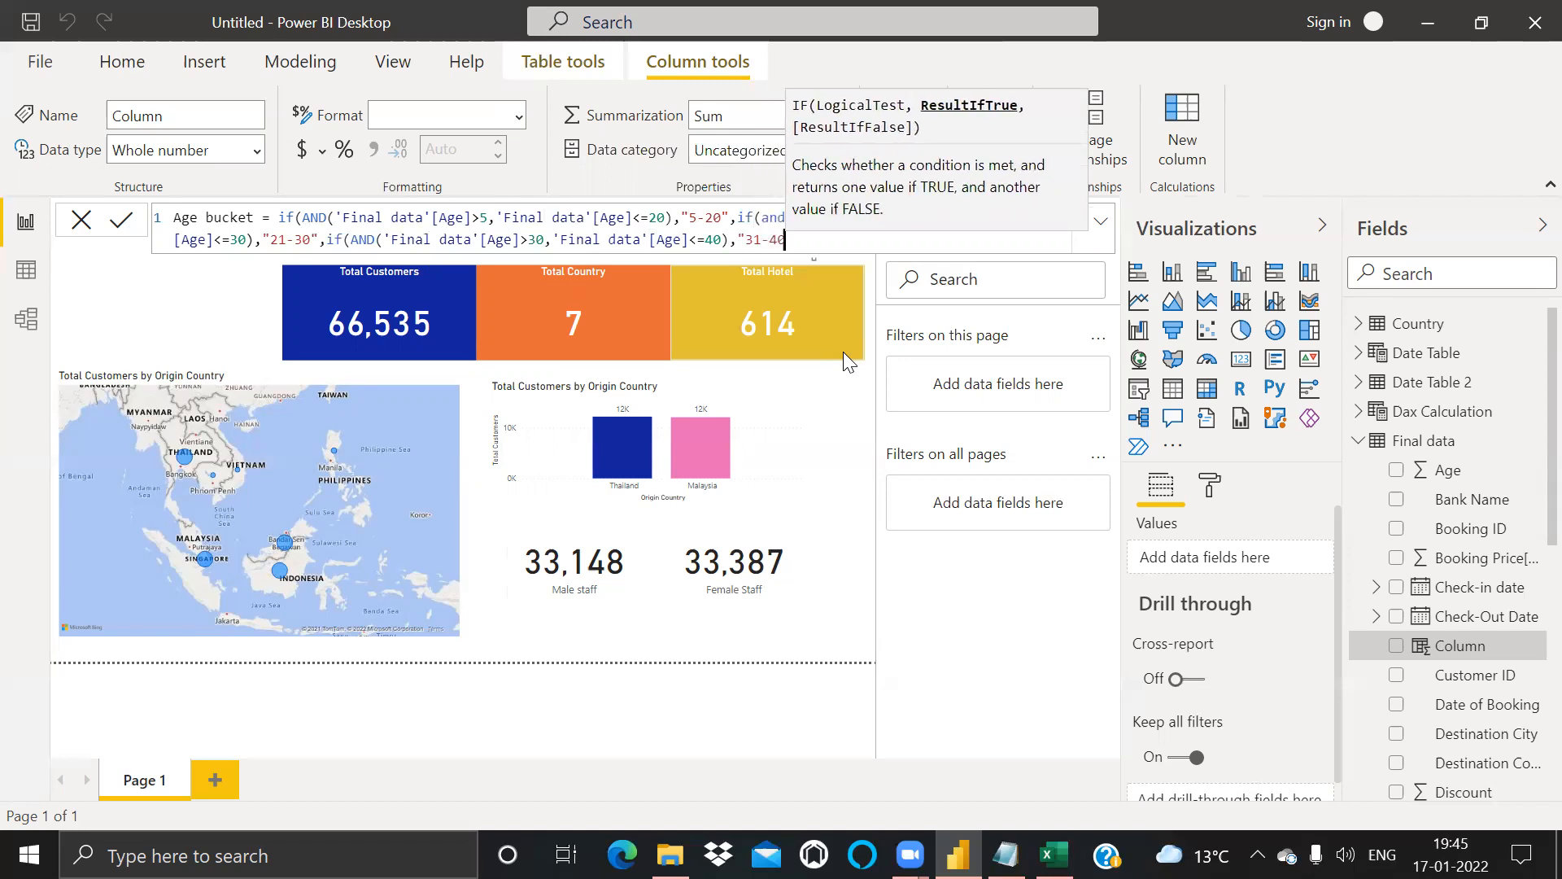
Step: Enter "More than 40" as the final false result, close all the nested IF functions and commit the Age bucket formula
type("\",\"")
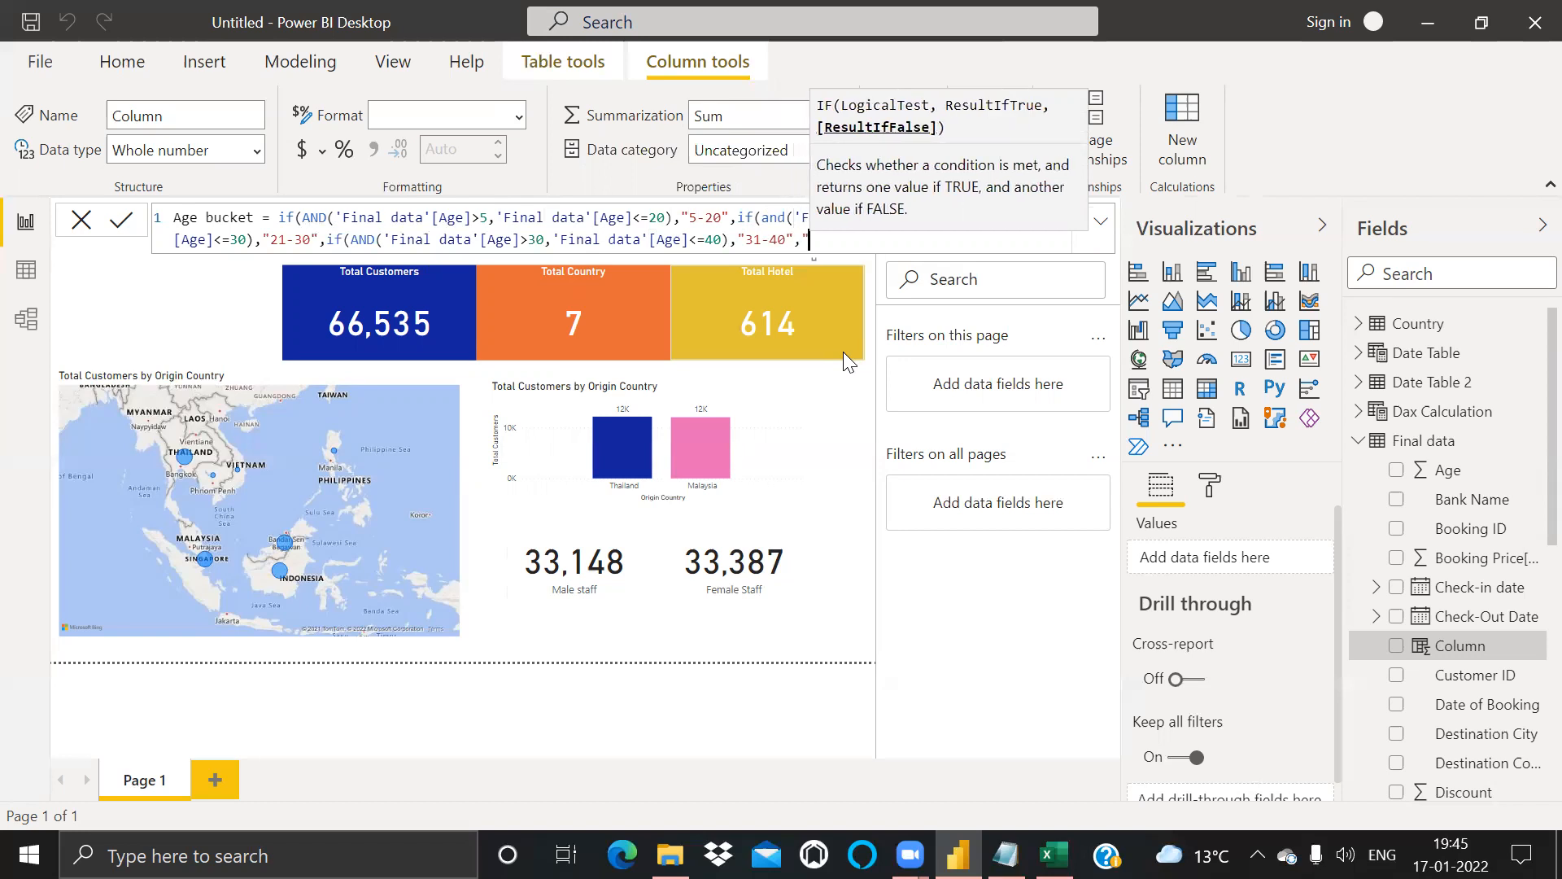
type("M")
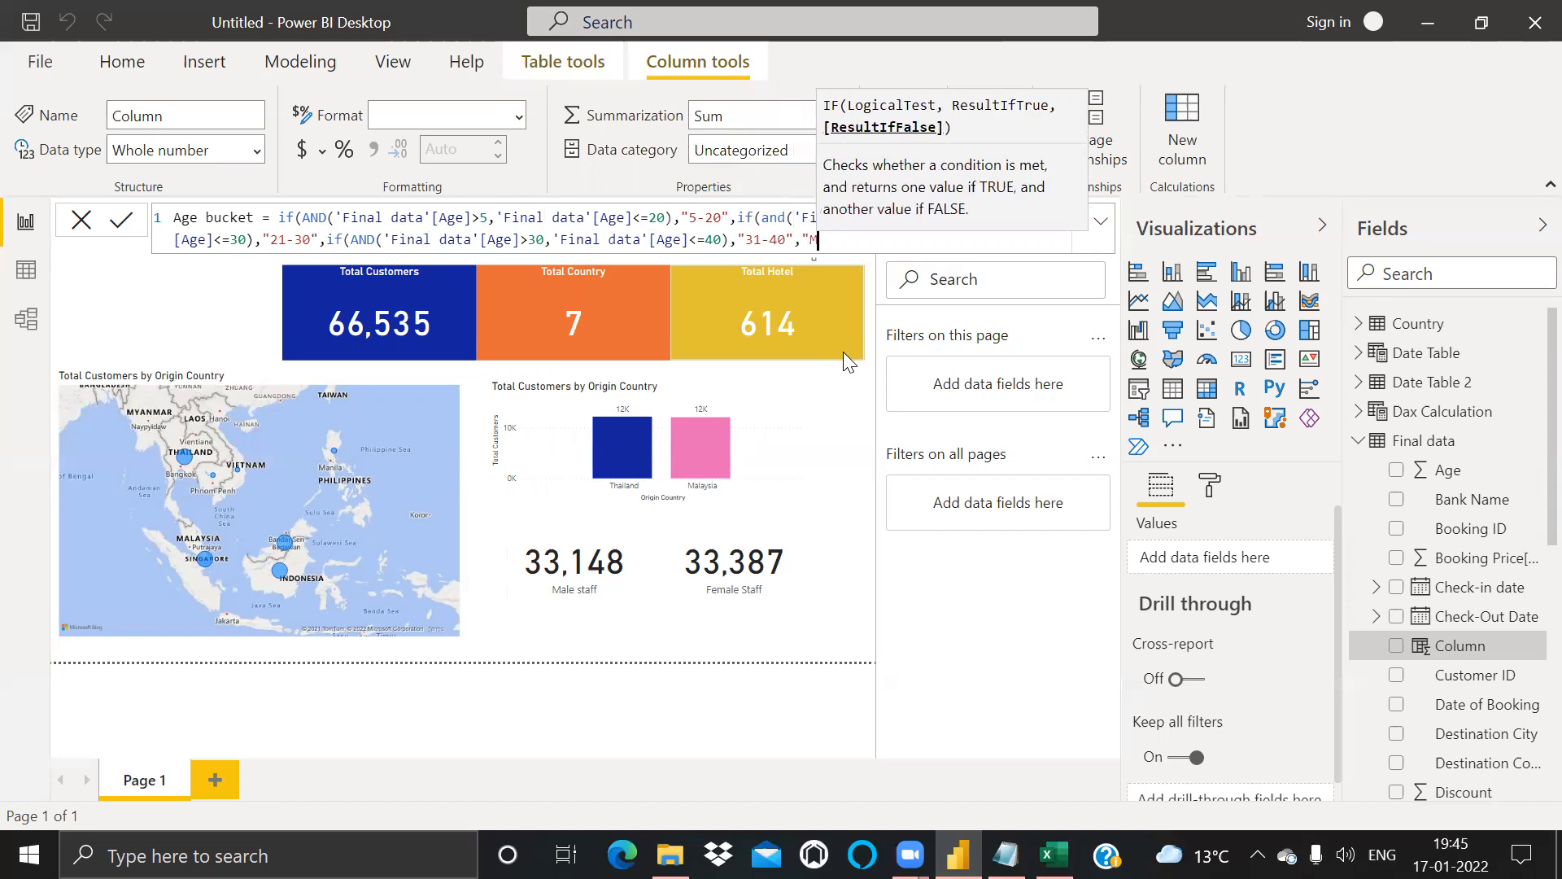
type("ore than ")
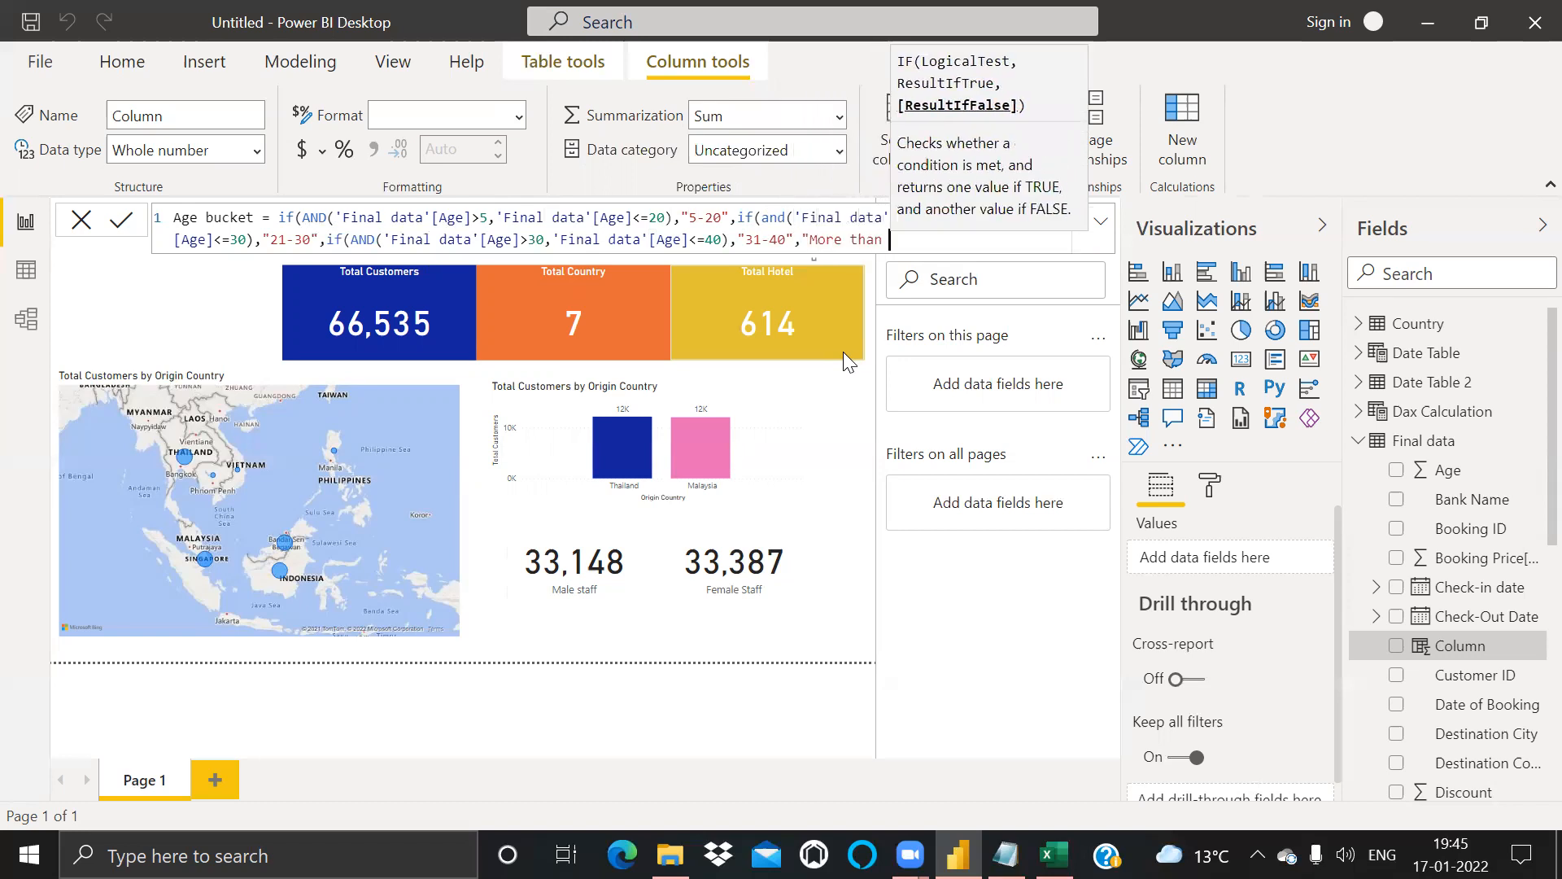
type("40\")")
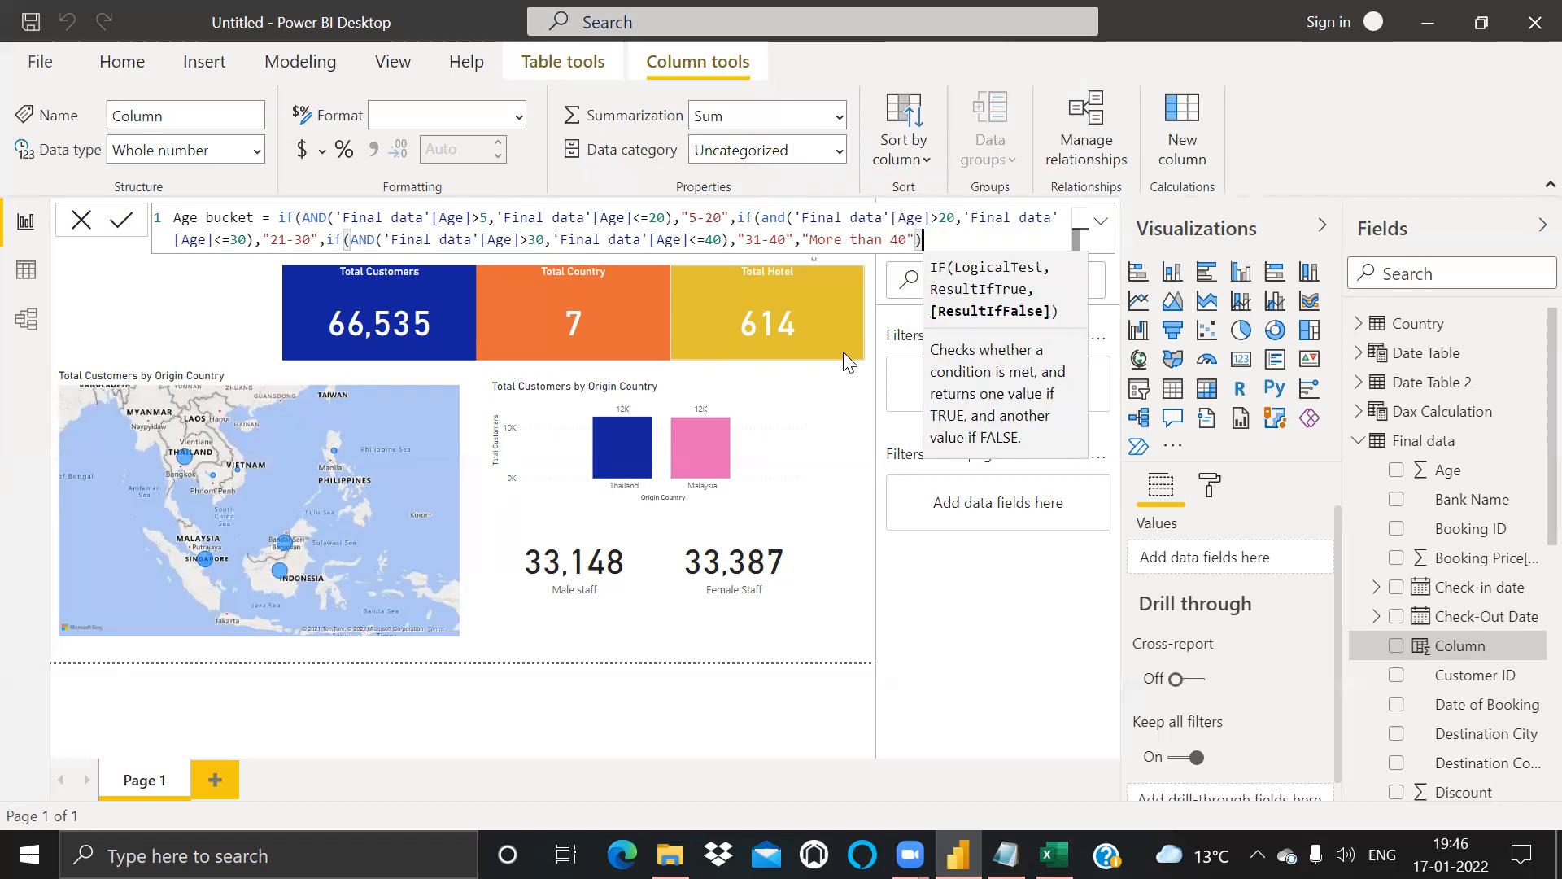
type(")")
key("Return")
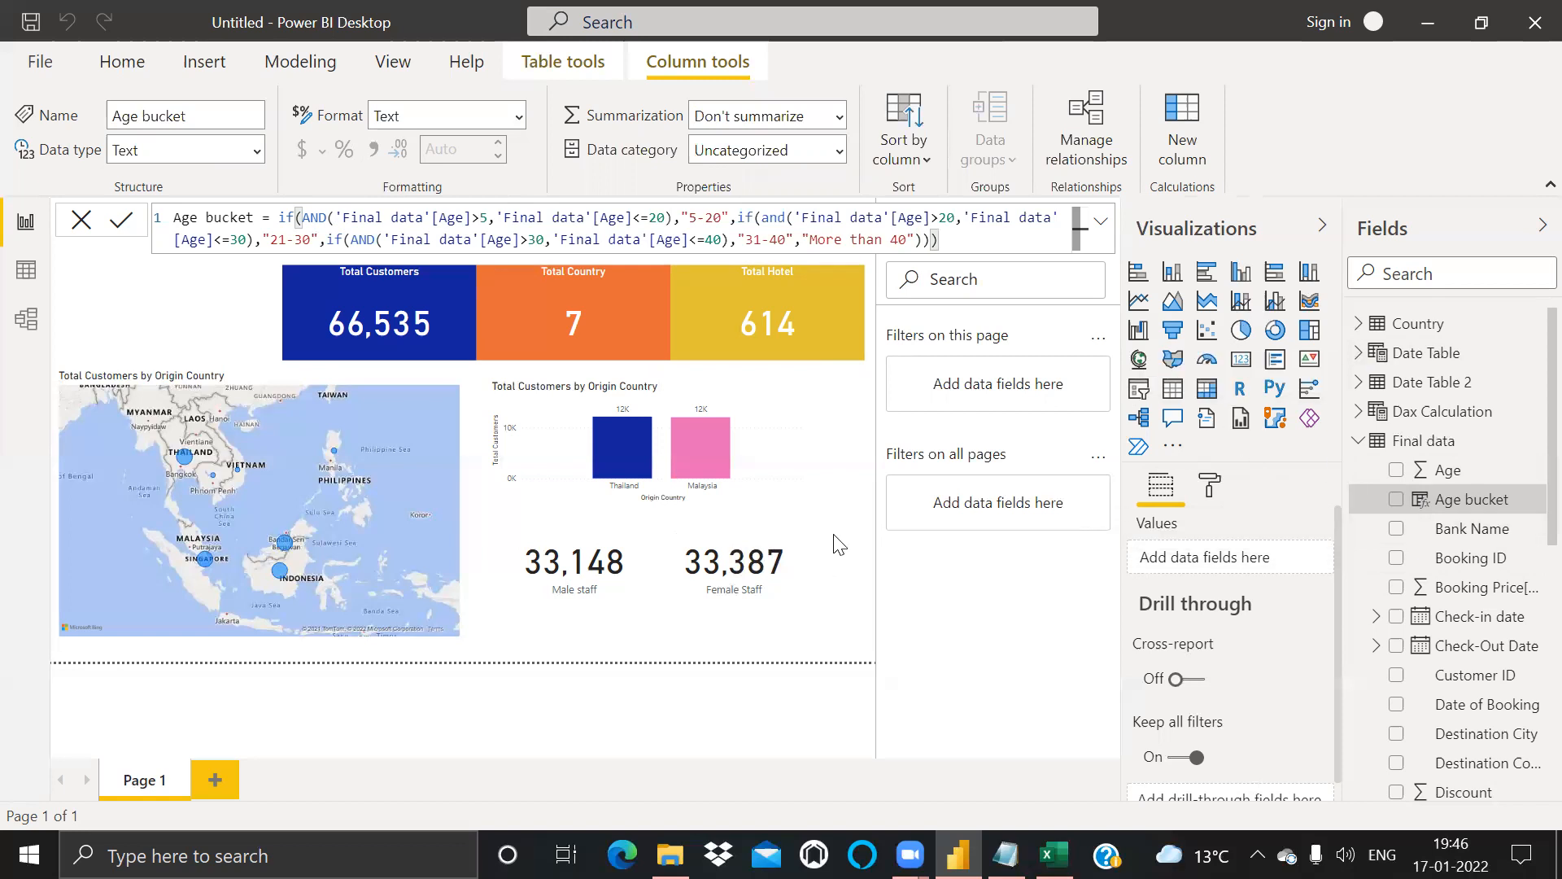
Step: Add a clustered column chart with Age bucket on the axis and Total Customers as values, placed above the map beside the cards
left_click(1242, 277)
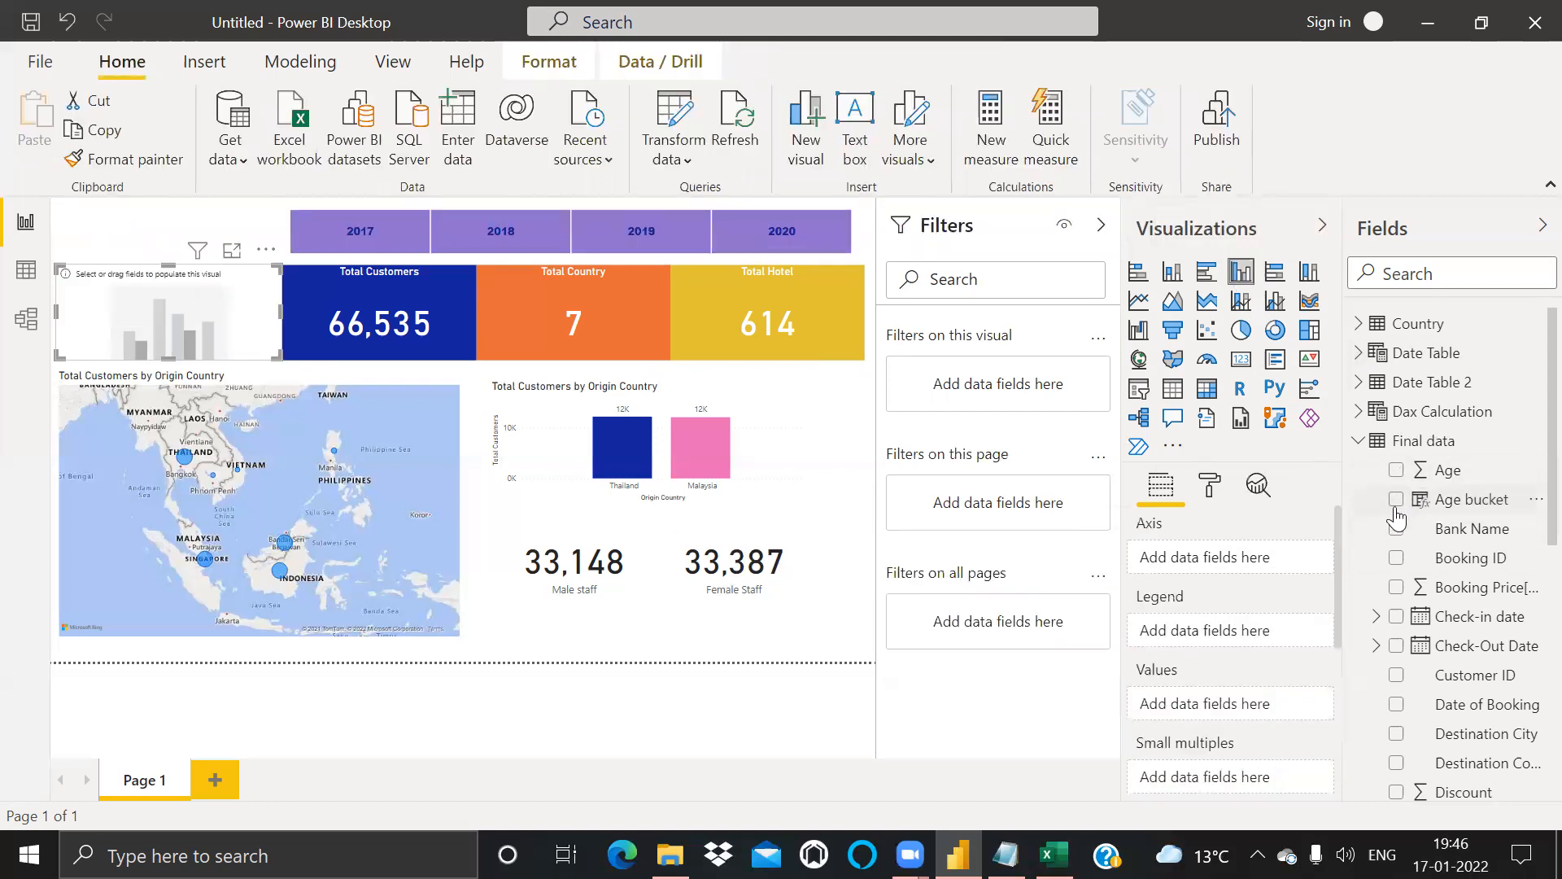
left_click_drag(1438, 499, 163, 317)
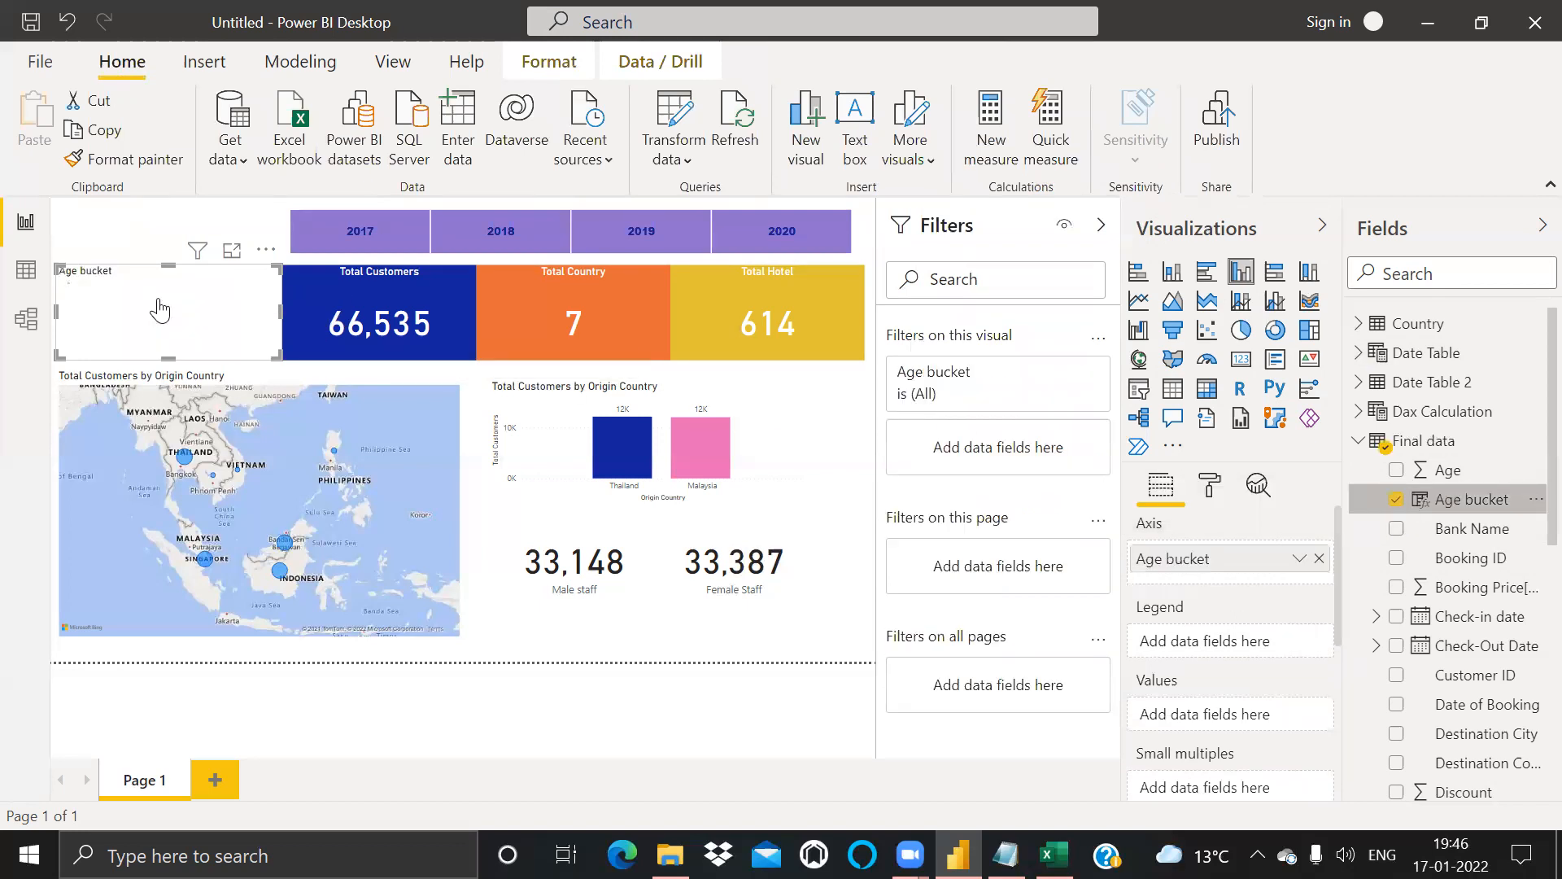
left_click(1358, 440)
left_click(1360, 414)
left_click_drag(1404, 531, 167, 224)
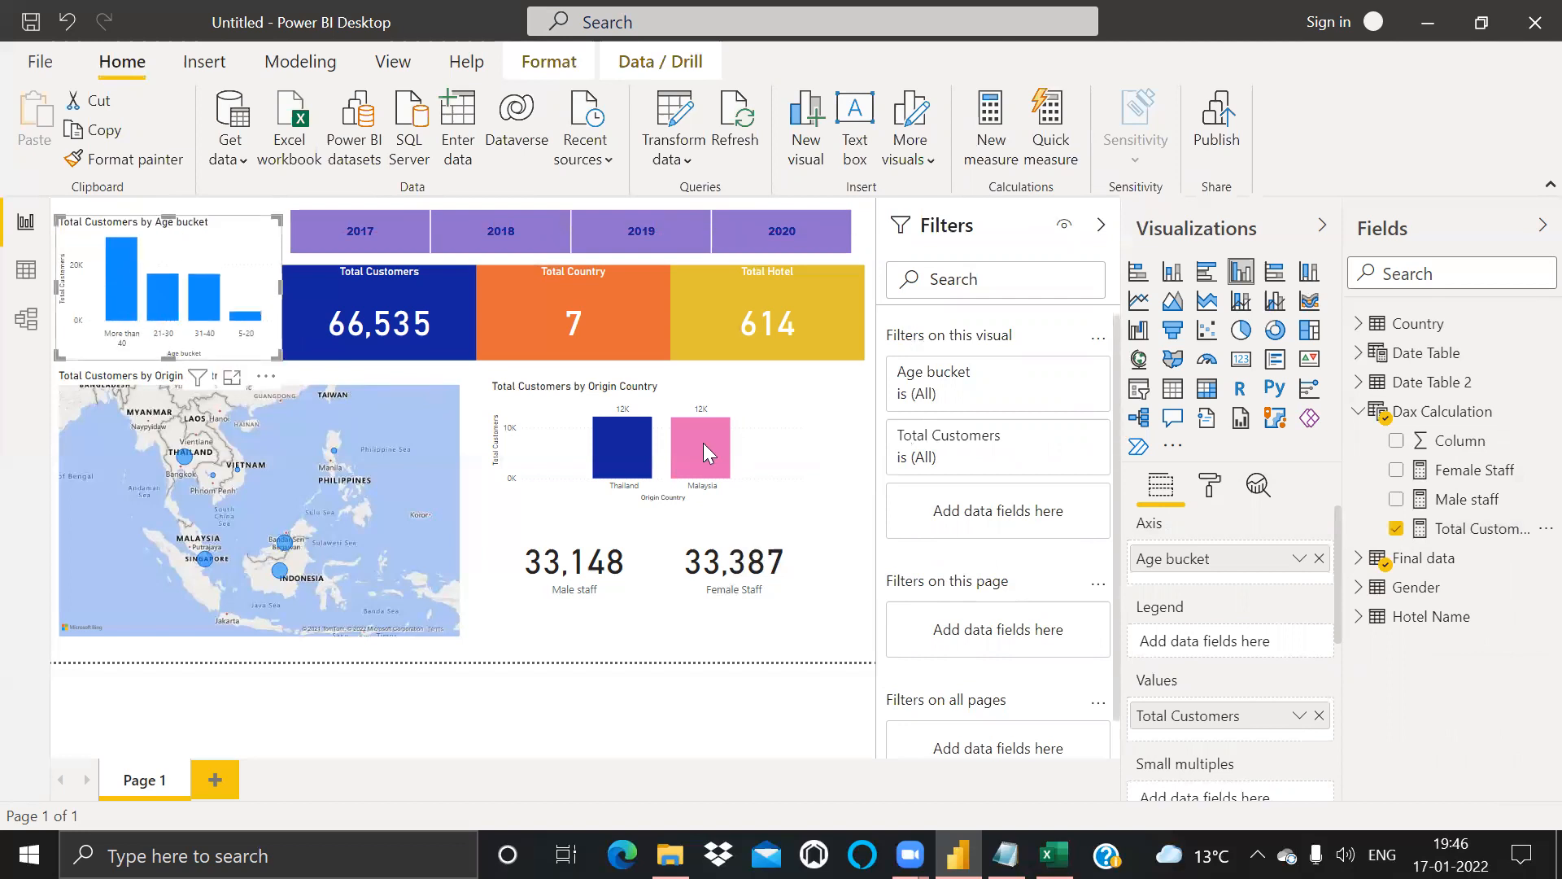
Step: Turn on data labels for the Age bucket column chart and set their display units to None
left_click(1210, 485)
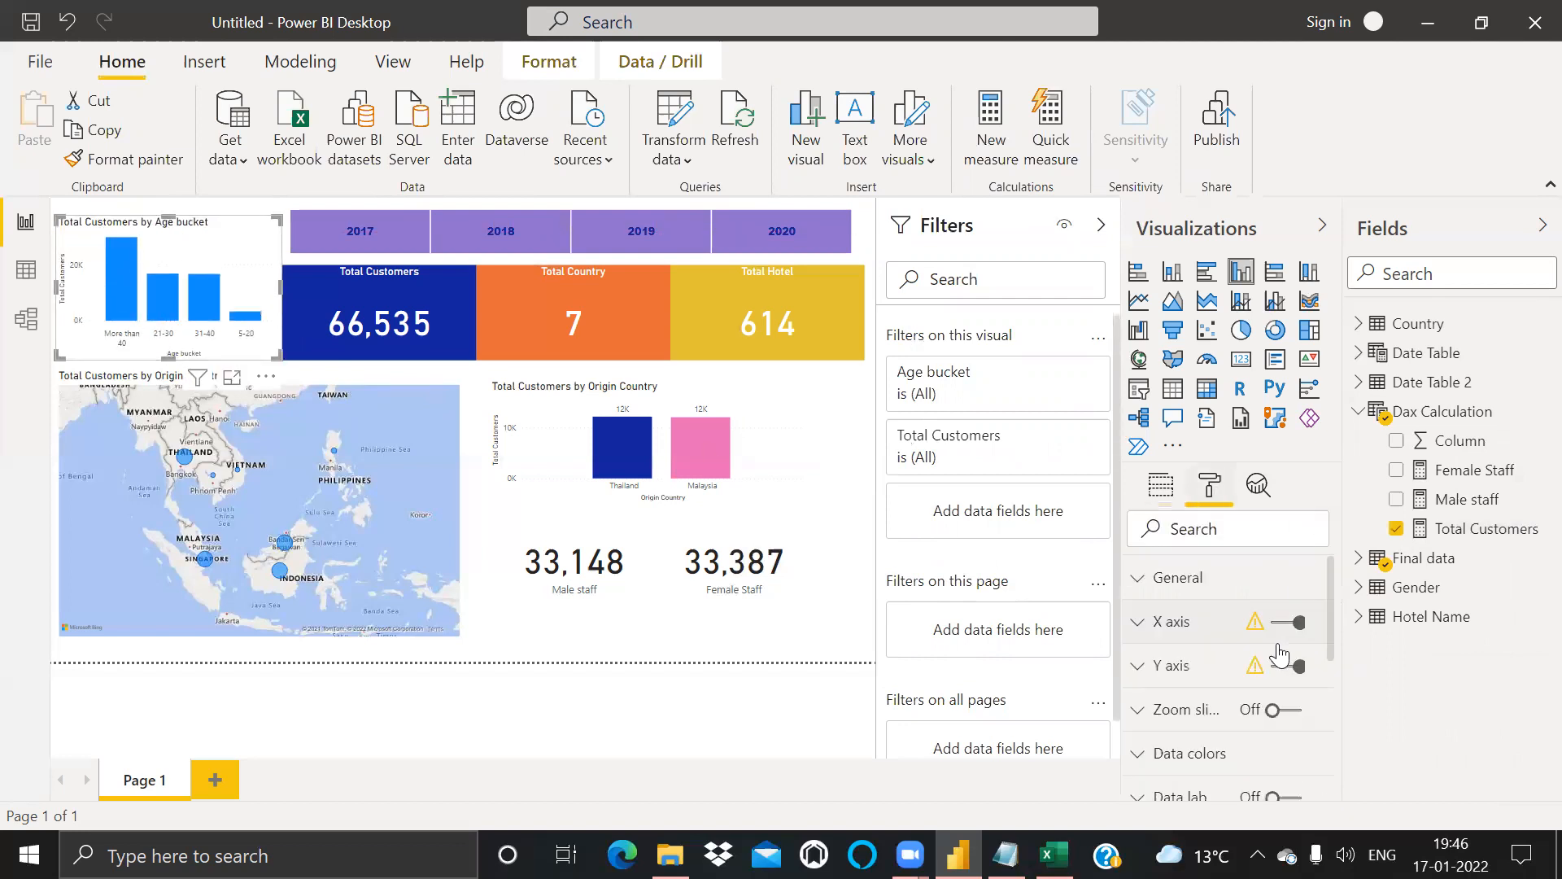
scroll(1192, 688, "down", 3)
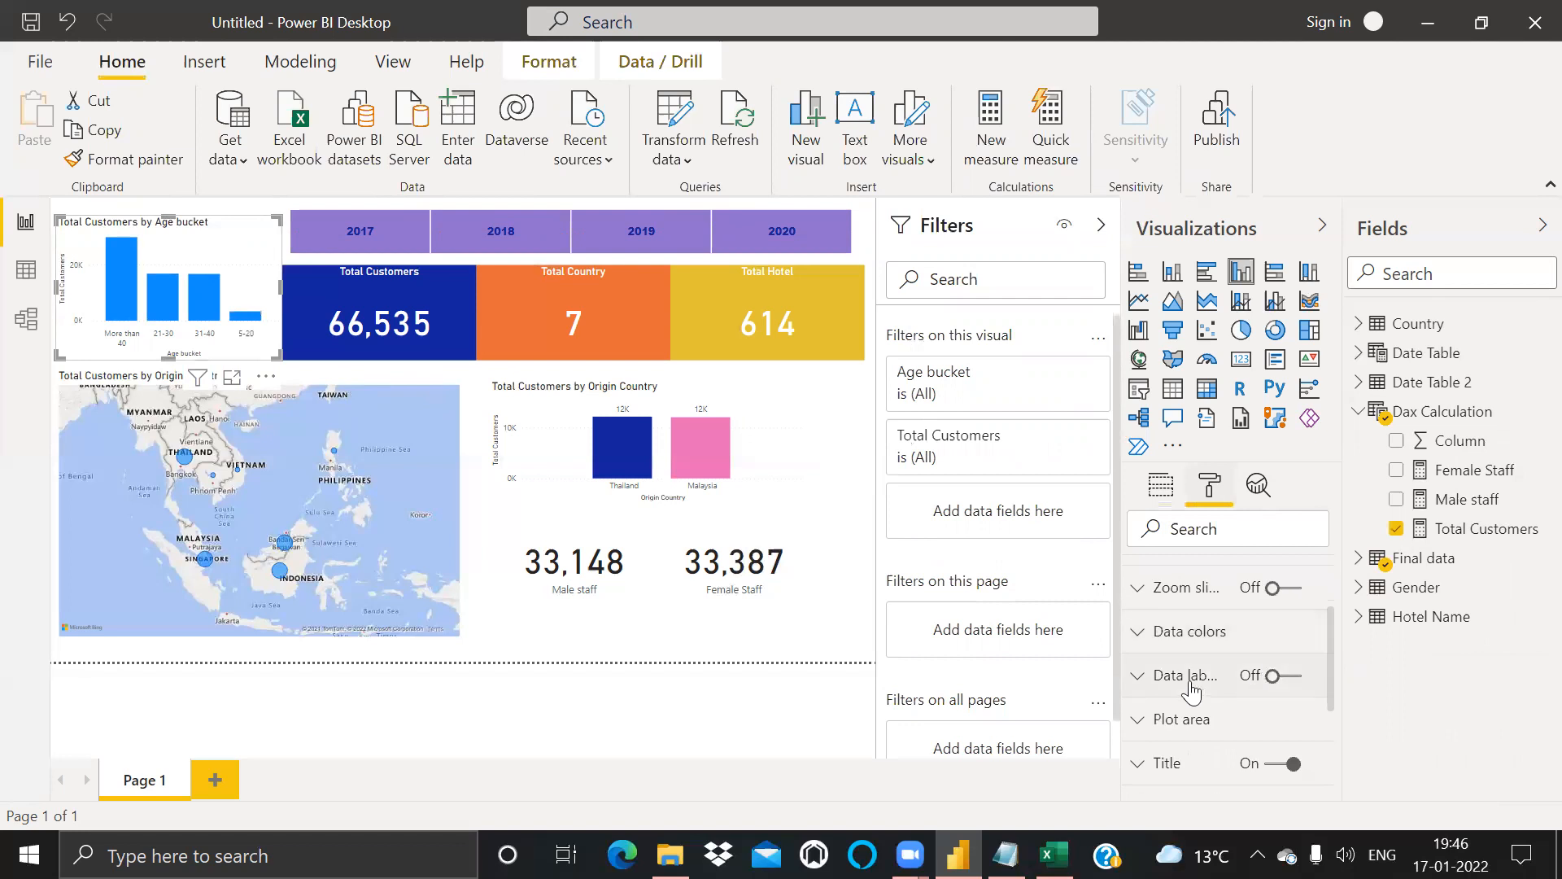
left_click(1284, 677)
left_click(1143, 684)
scroll(1300, 699, "down", 2)
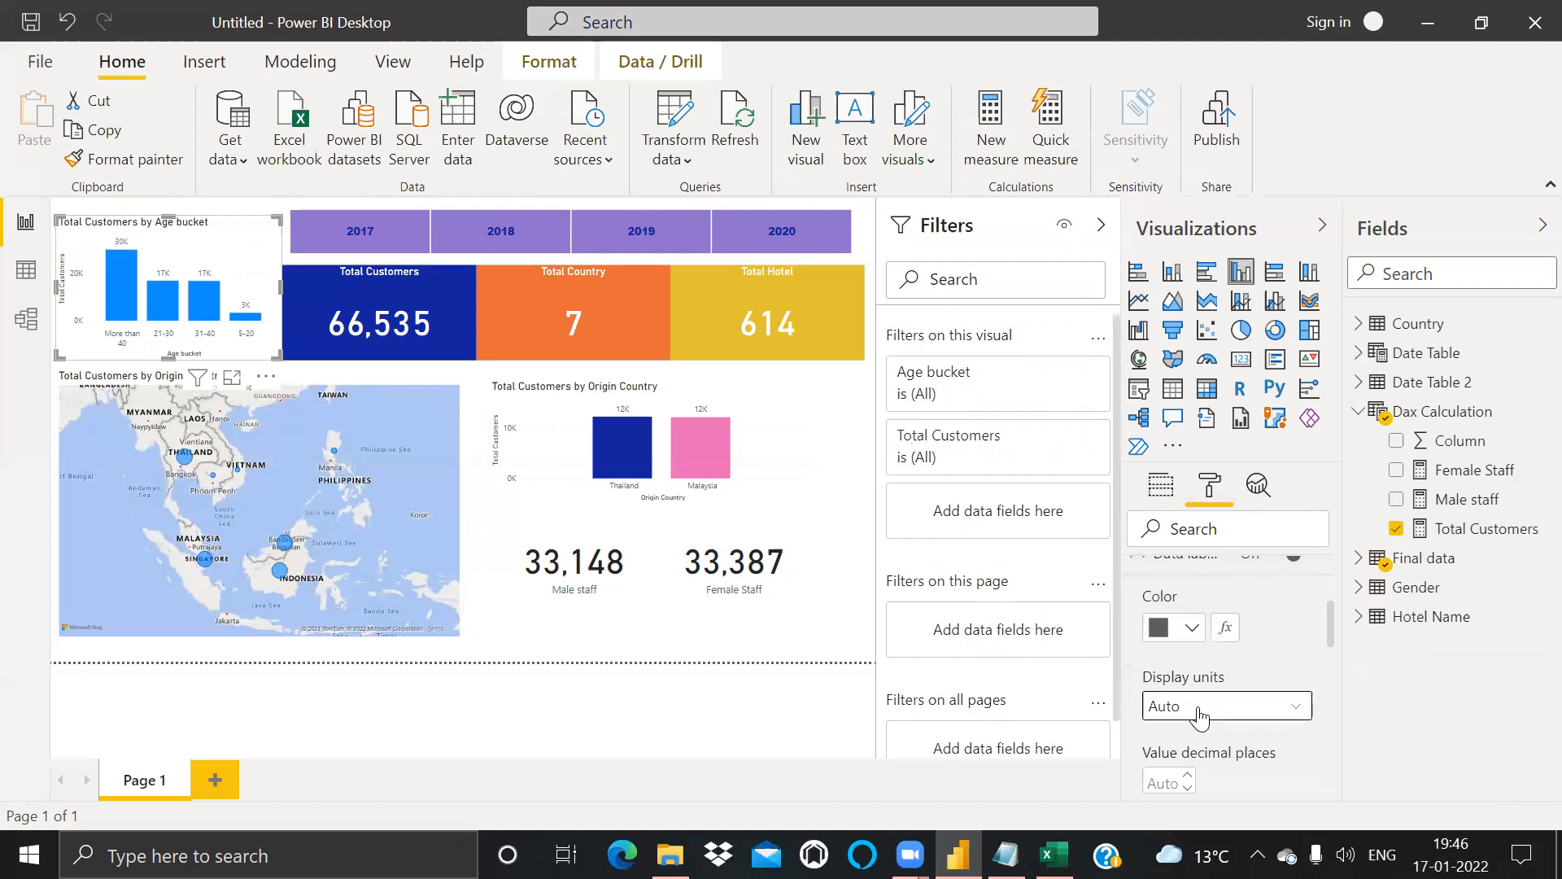
left_click(1196, 706)
left_click(1177, 573)
Step: Shrink the Age bucket column chart slightly so it sits clear of the Total Customers card and the map
mouse_move(243, 245)
left_mouse_down()
mouse_move(244, 228)
mouse_move(243, 243)
left_mouse_up()
left_click_drag(281, 360, 264, 350)
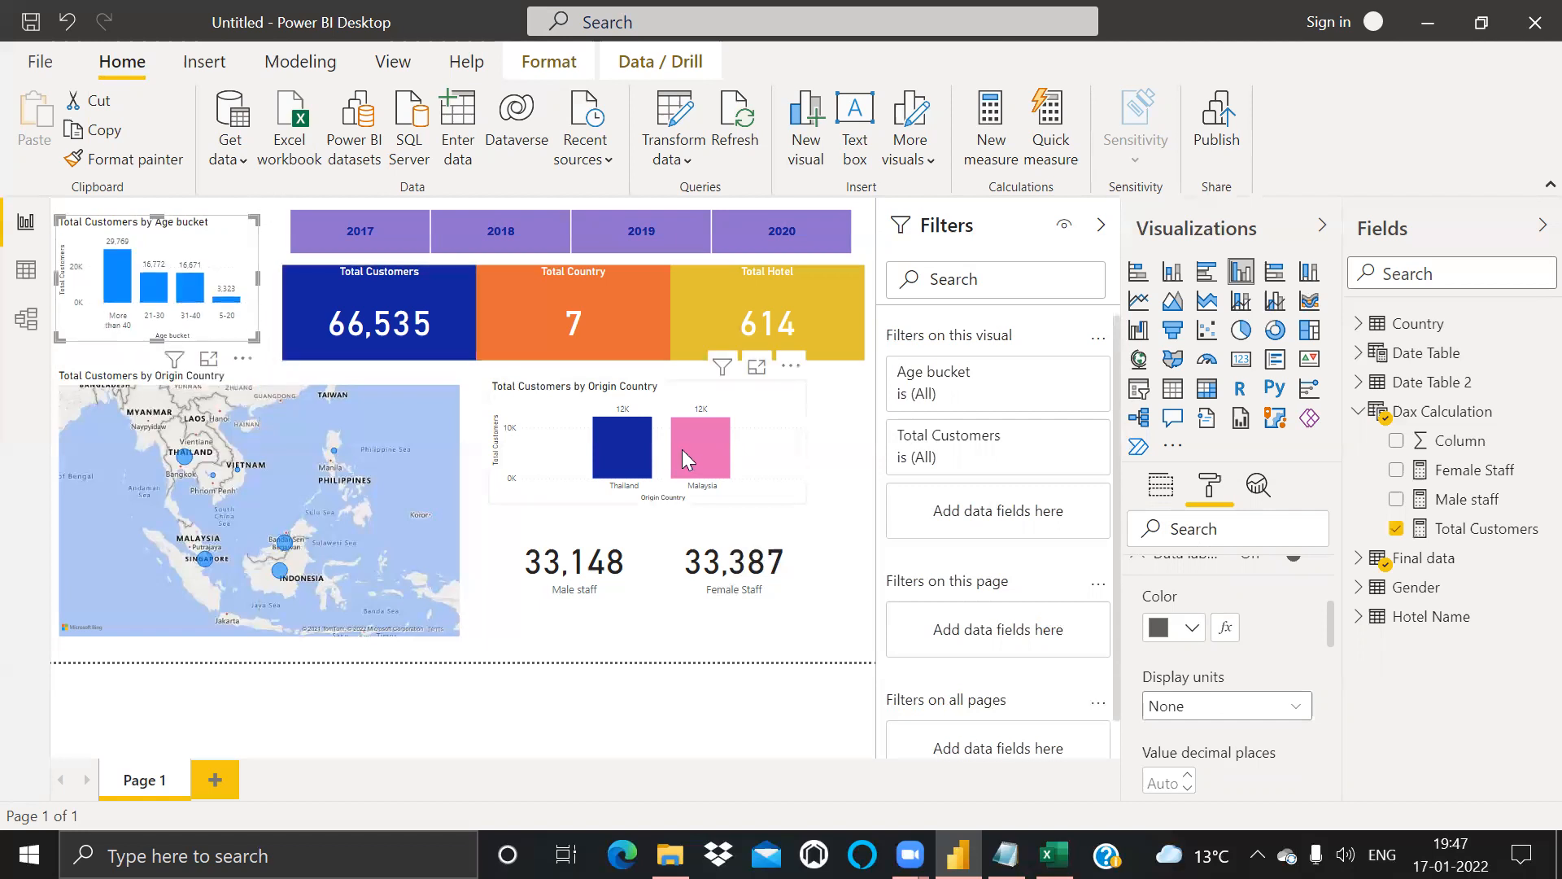
mouse_move(682, 449)
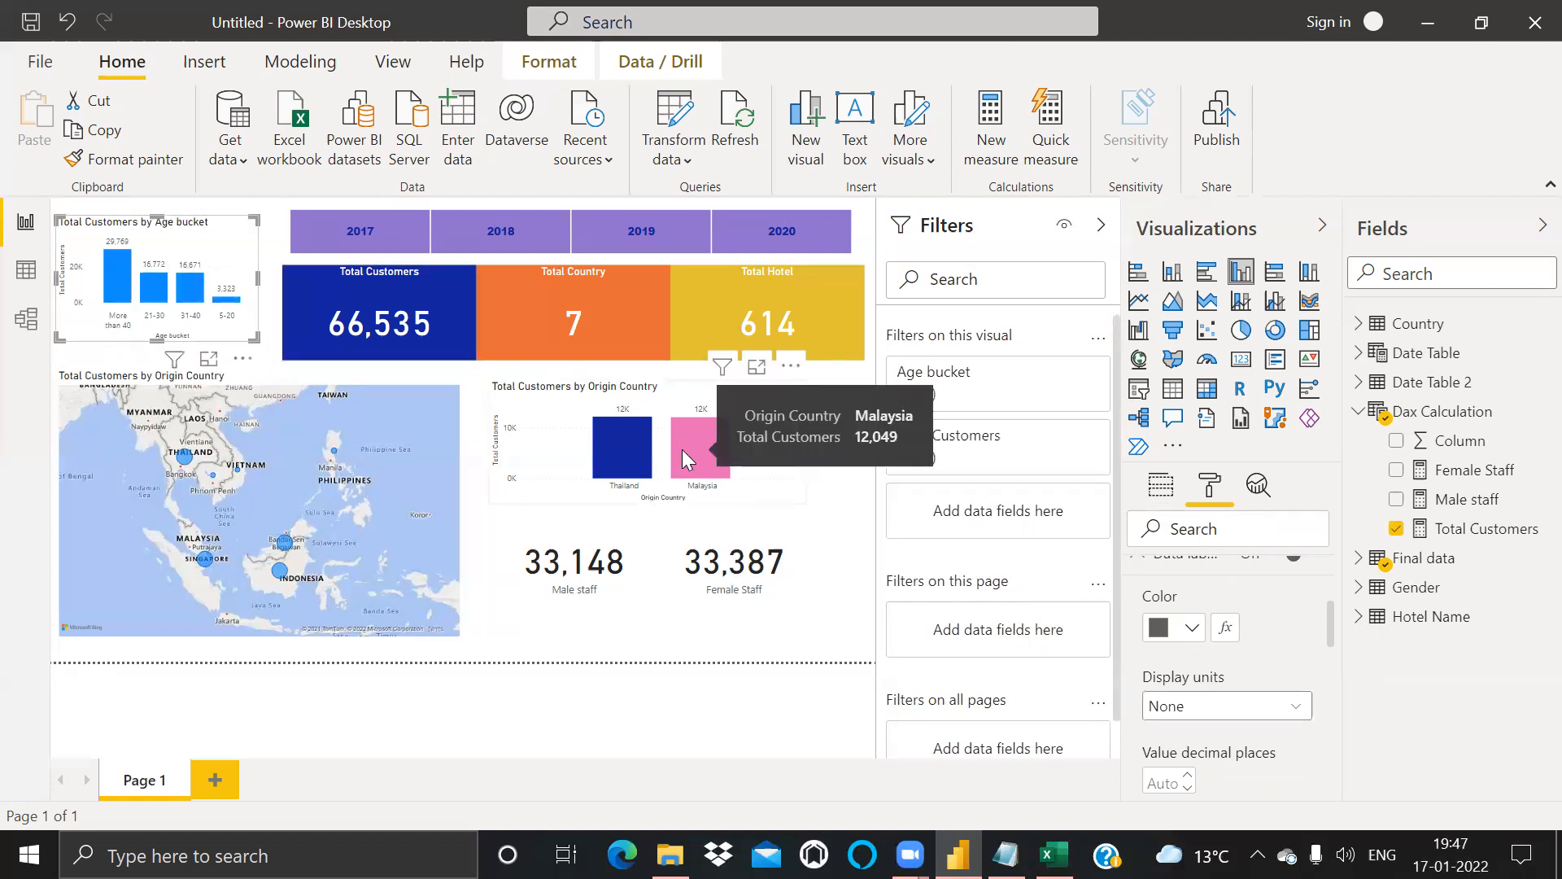